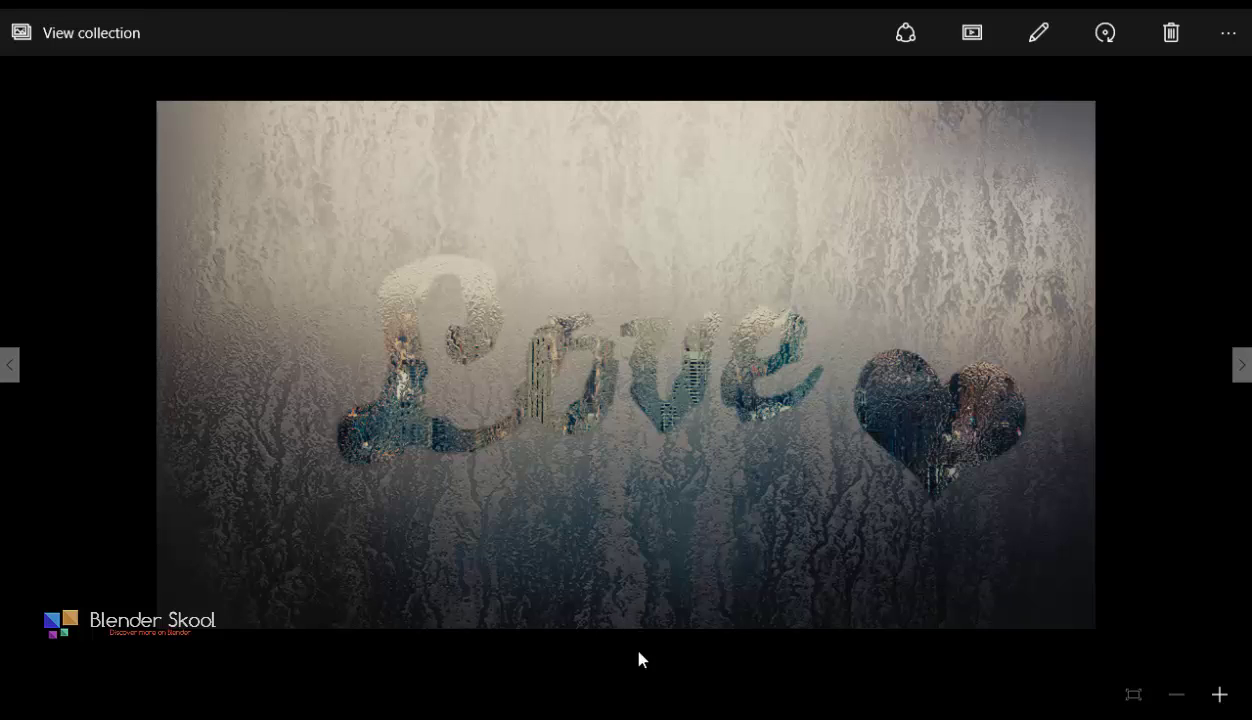
# Switch to Blender and replace the default cube with a new mesh plane.
pyautogui.click(750, 656)
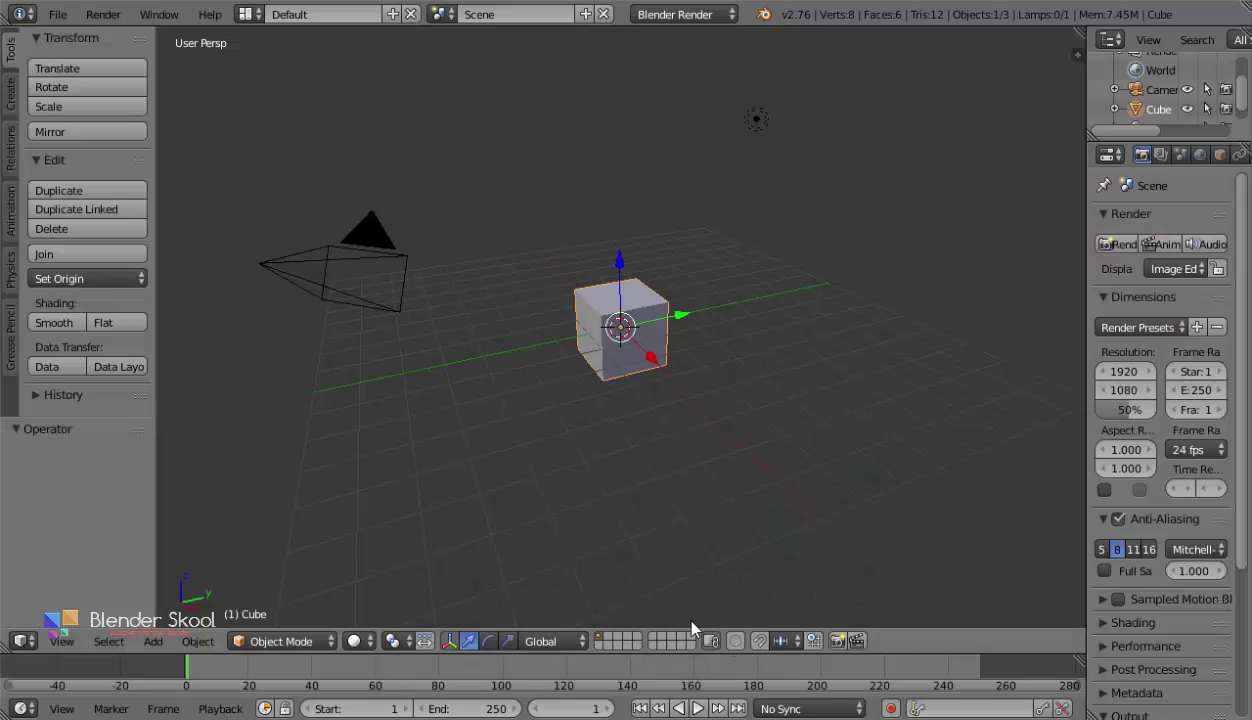
pyautogui.press('x')
pyautogui.click(580, 407)
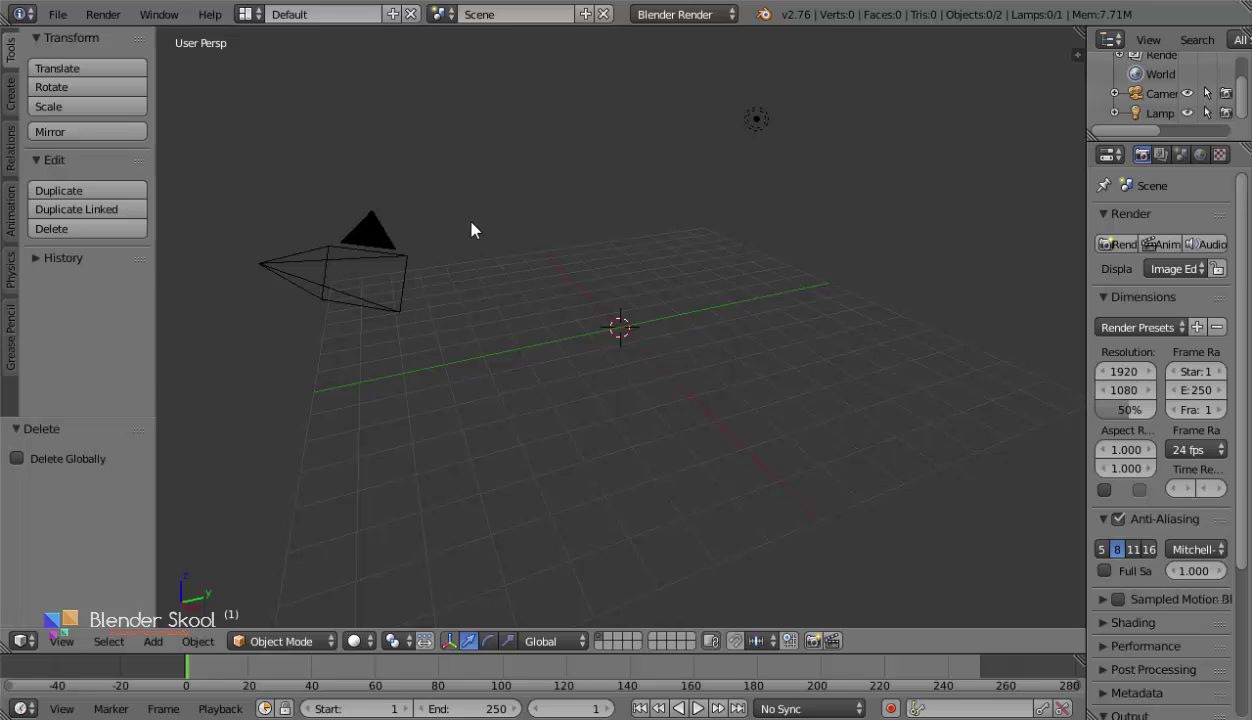
pyautogui.hotkey('shift', 'a')
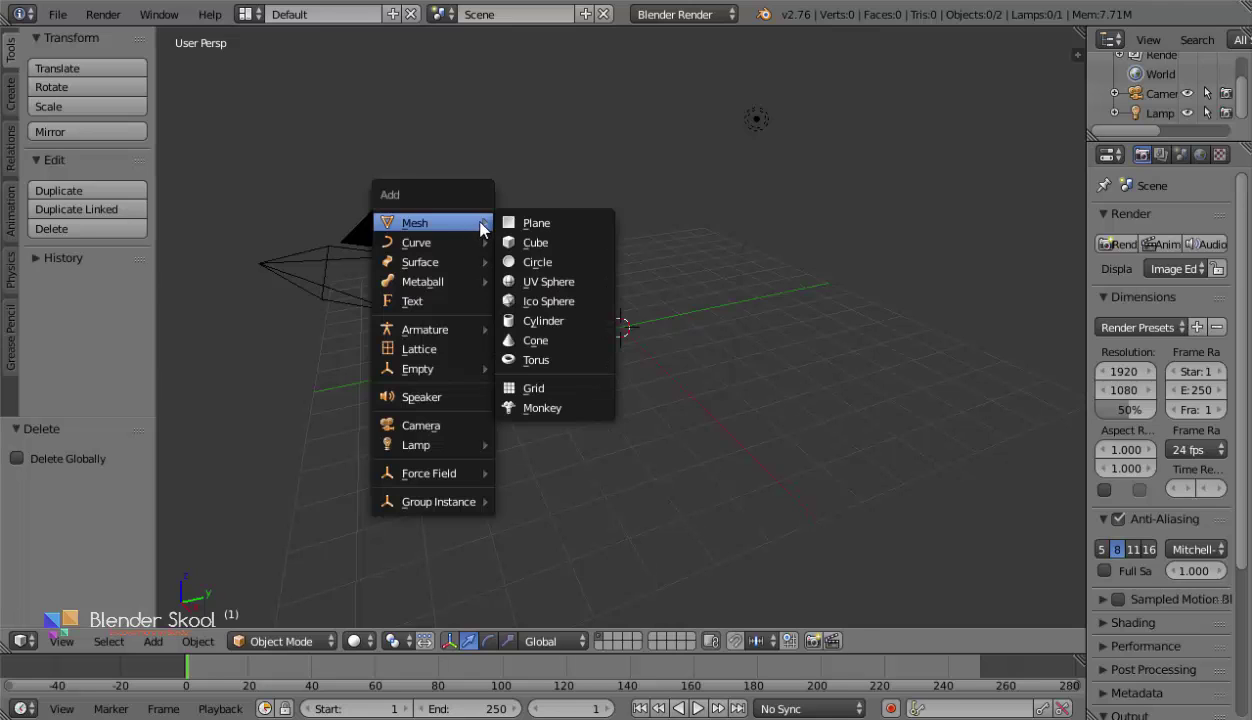
pyautogui.click(514, 222)
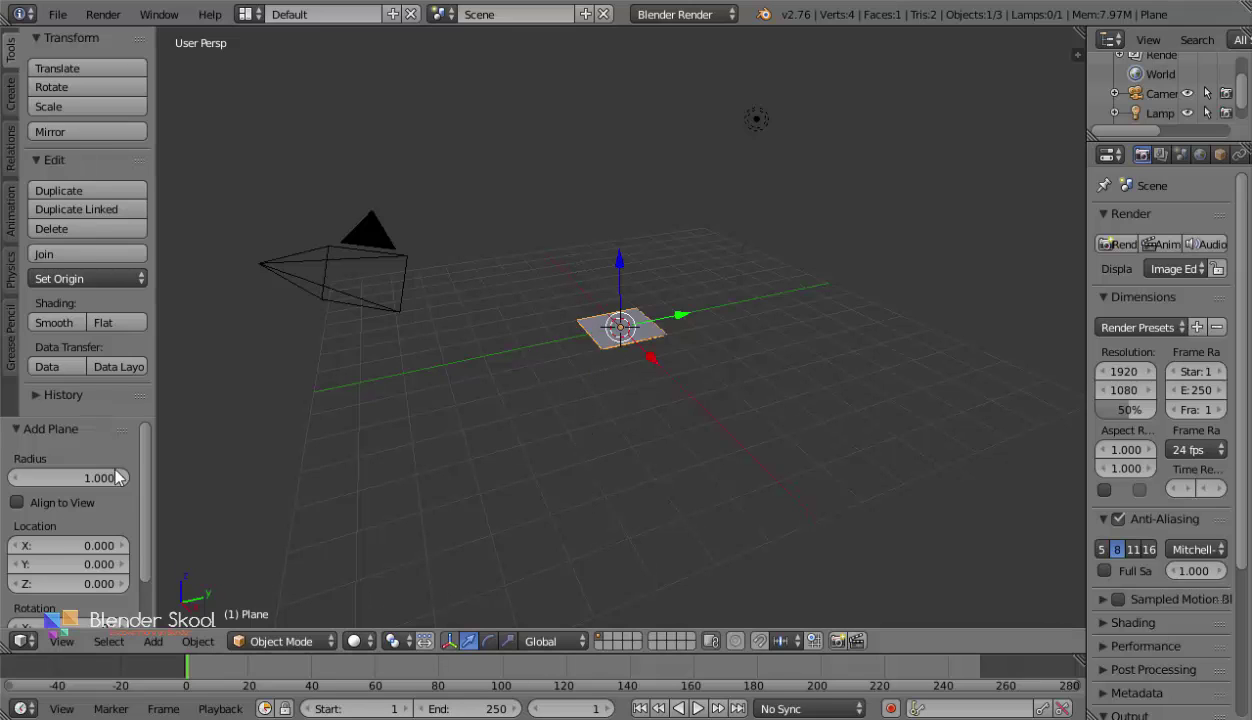
# Clear the workspace by hiding the tool shelf and collapsing the timeline, and widen the properties area.
pyautogui.press('t')
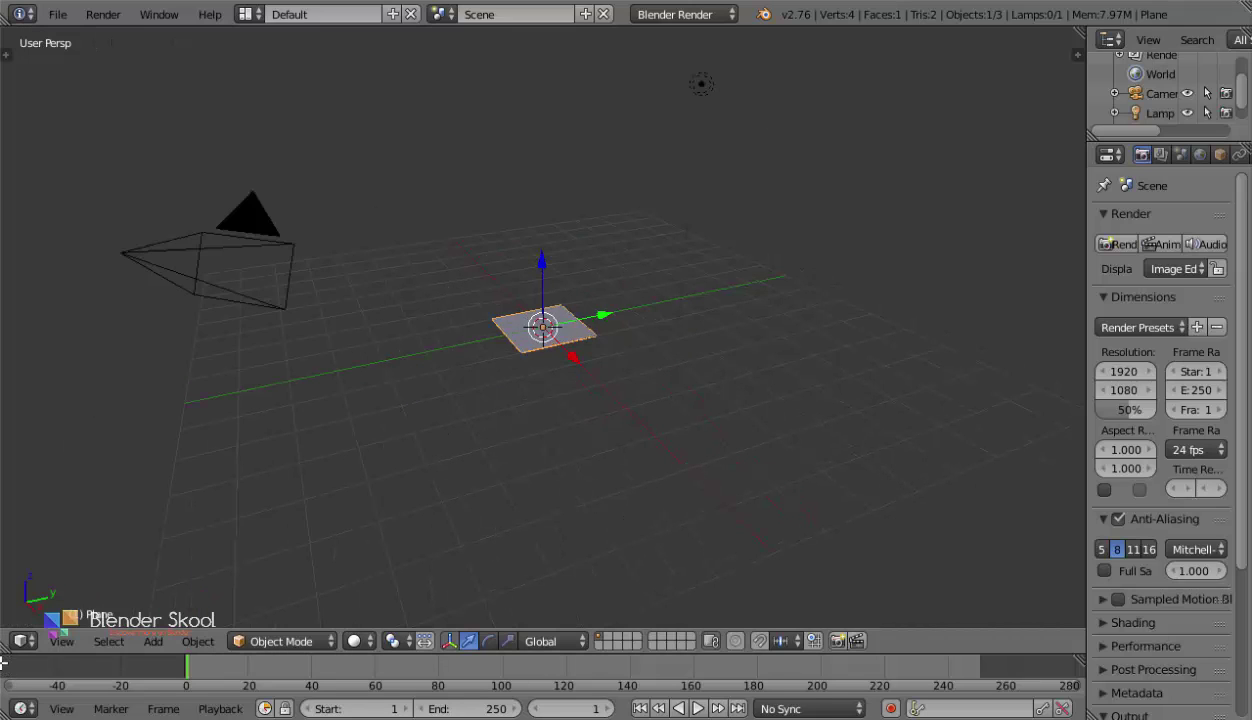
pyautogui.moveTo(3, 646); pyautogui.dragTo(5, 664)
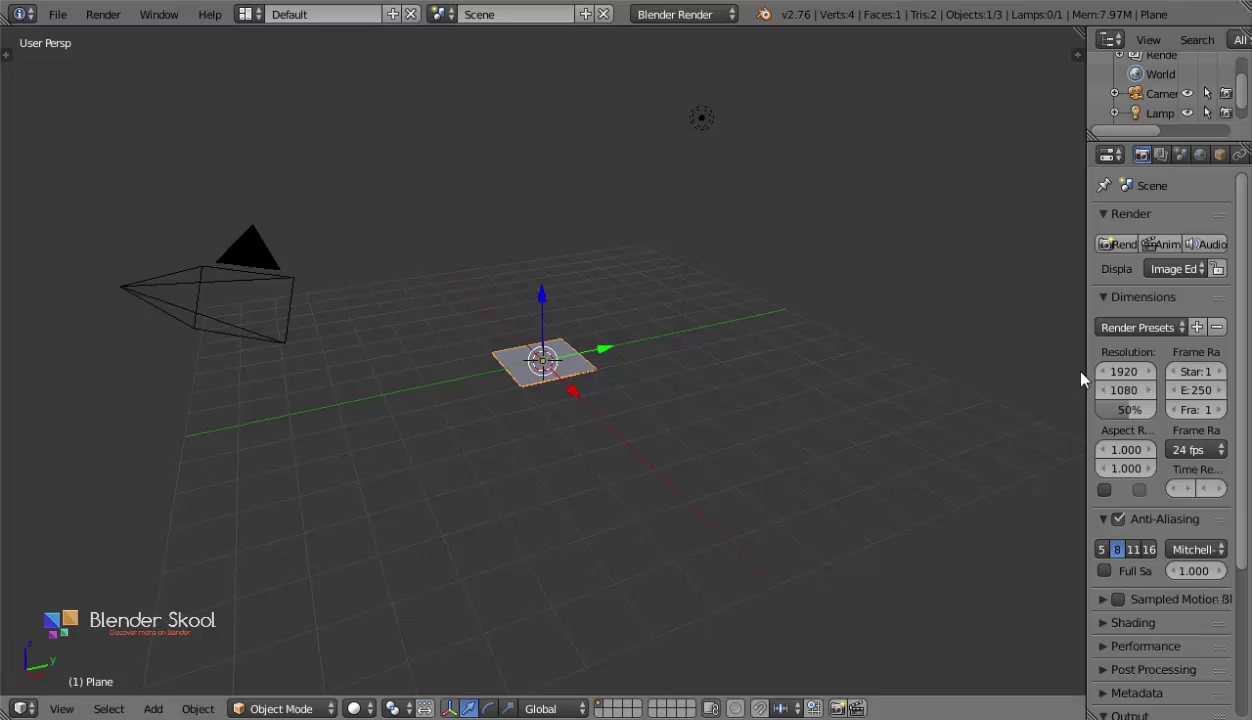
pyautogui.moveTo(1083, 368); pyautogui.dragTo(947, 371)
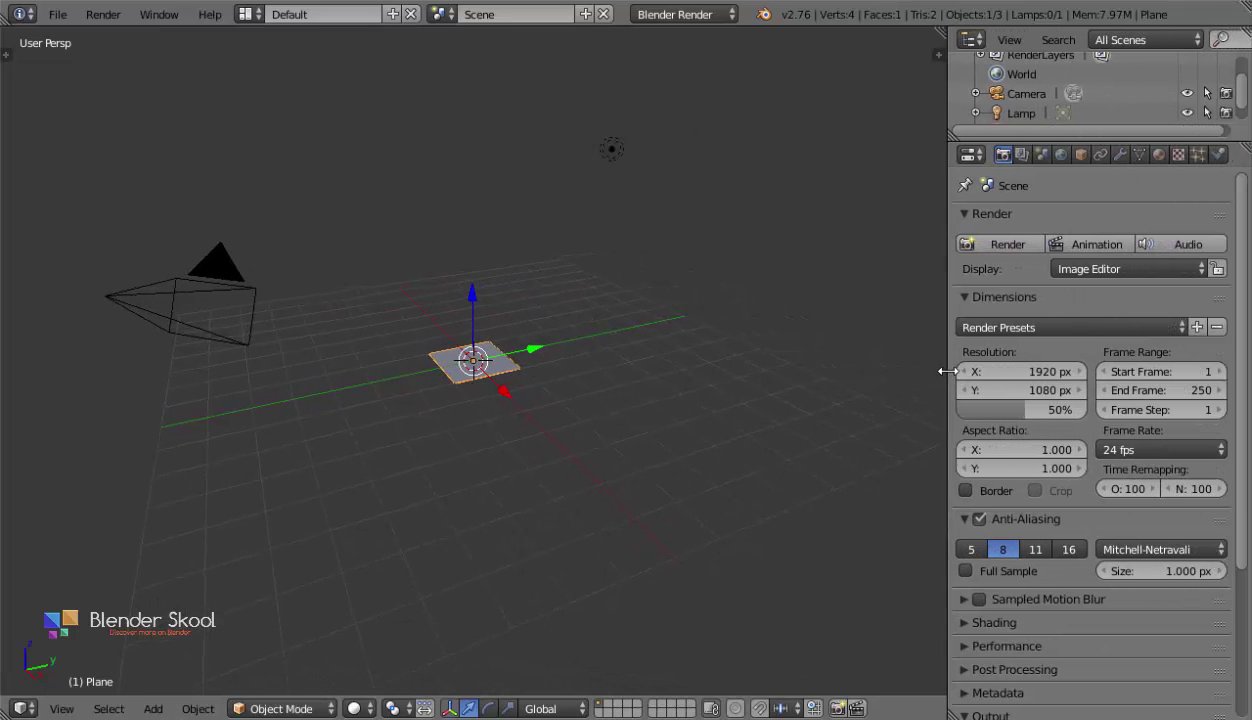
# Rotate the plane 90 degrees around the X axis so it stands upright.
pyautogui.moveTo(470, 411); pyautogui.dragTo(553, 320, button='middle')
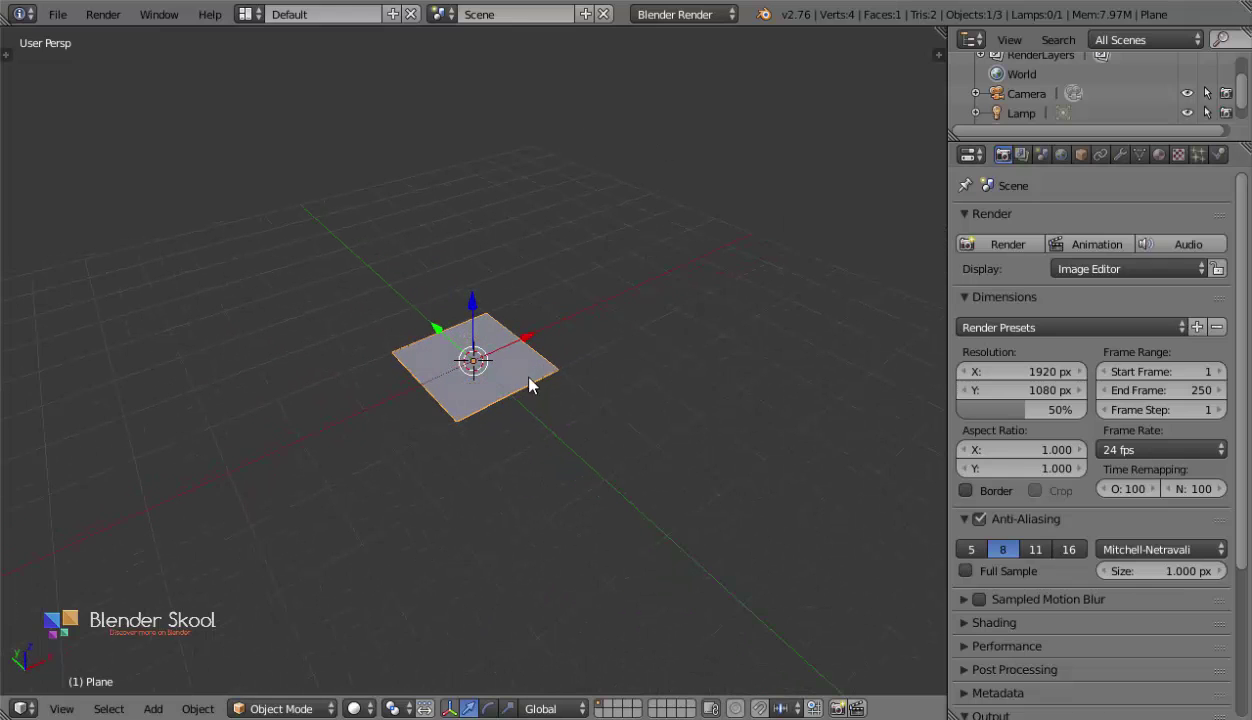
pyautogui.write('rx')
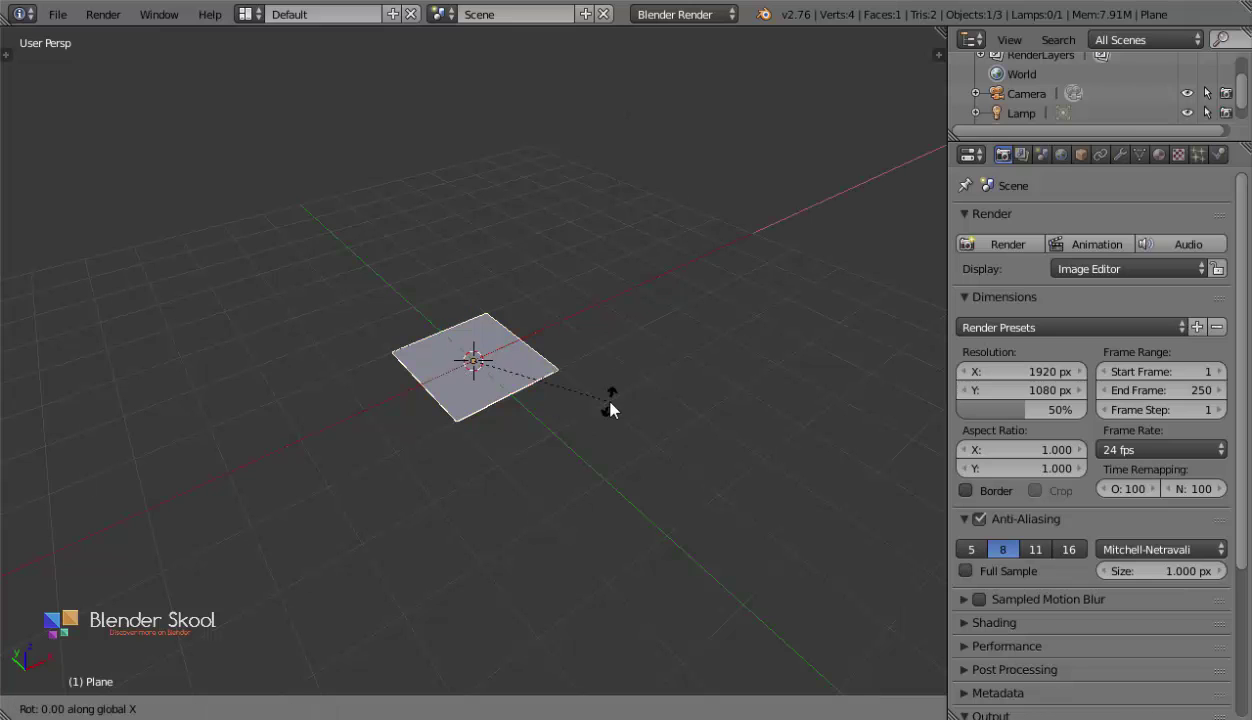
pyautogui.write('90')
pyautogui.press('Return')
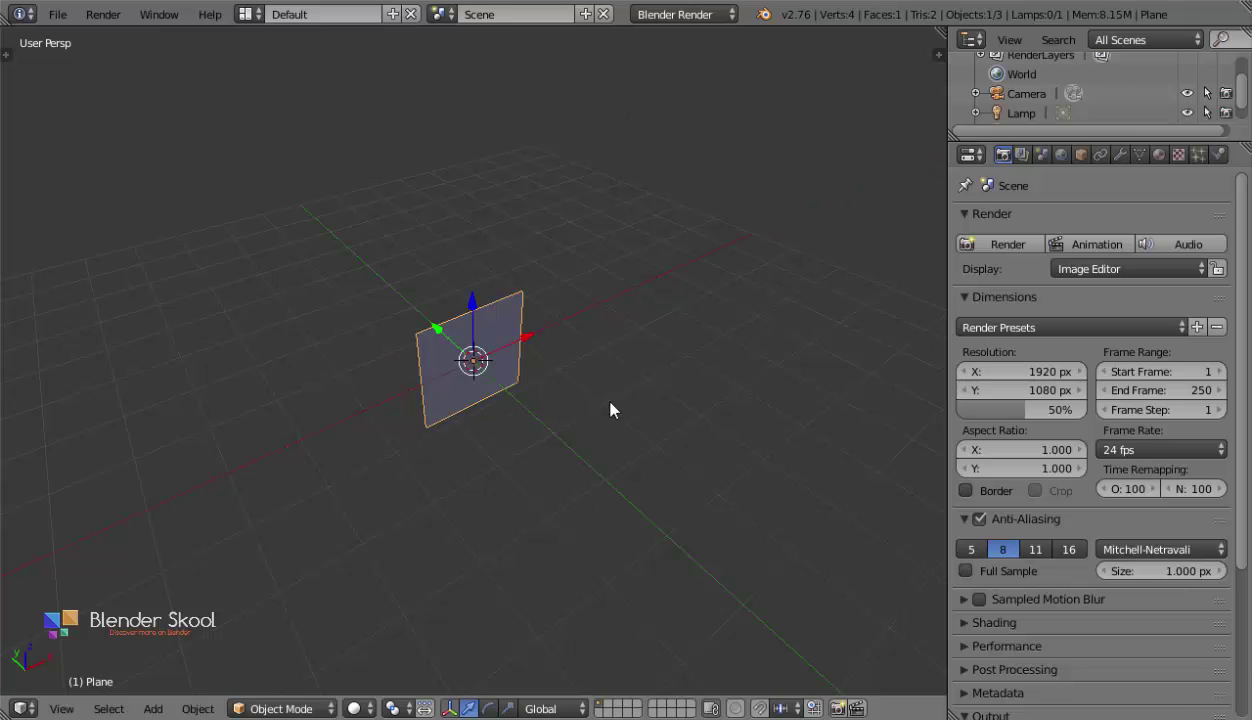
# Scale the plane uniformly by 1.5 and stretch it slightly along the X axis into a wide rectangle.
pyautogui.moveTo(618, 408); pyautogui.dragTo(593, 470, button='middle')
pyautogui.write('s')
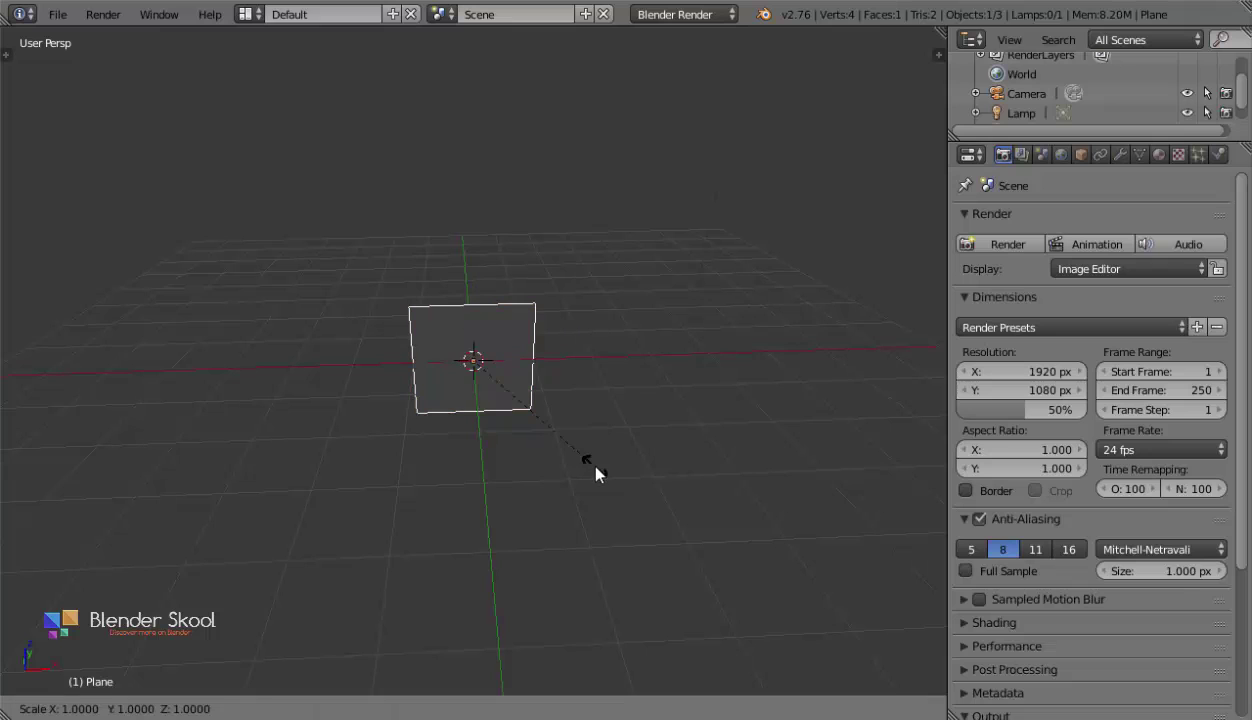
pyautogui.write('1.5')
pyautogui.press('Return')
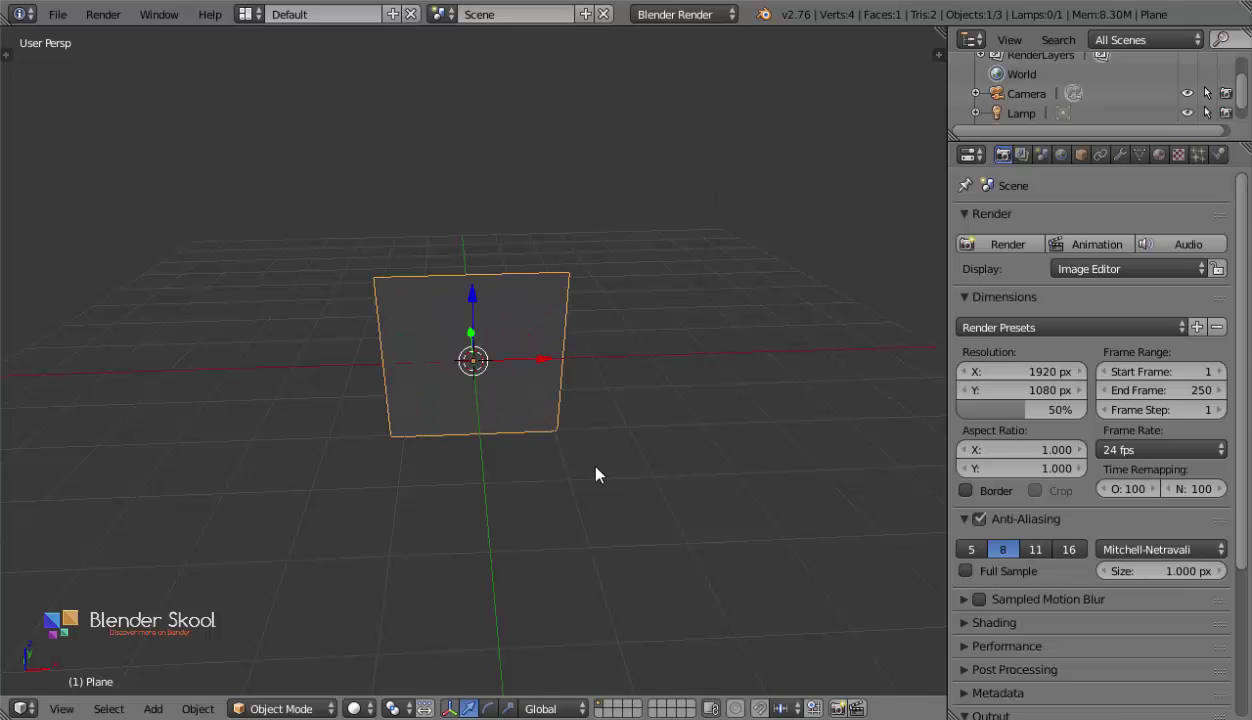
pyautogui.moveTo(598, 474); pyautogui.dragTo(632, 450, button='middle')
pyautogui.press('s')
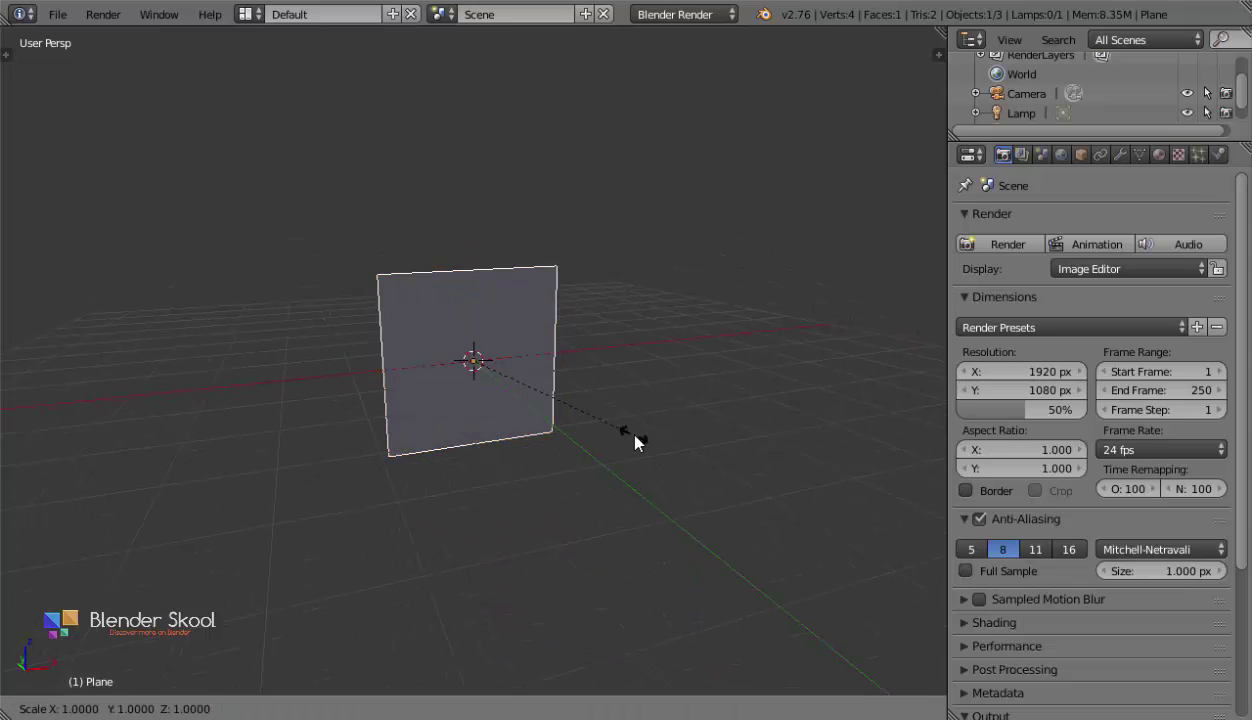
pyautogui.press('x')
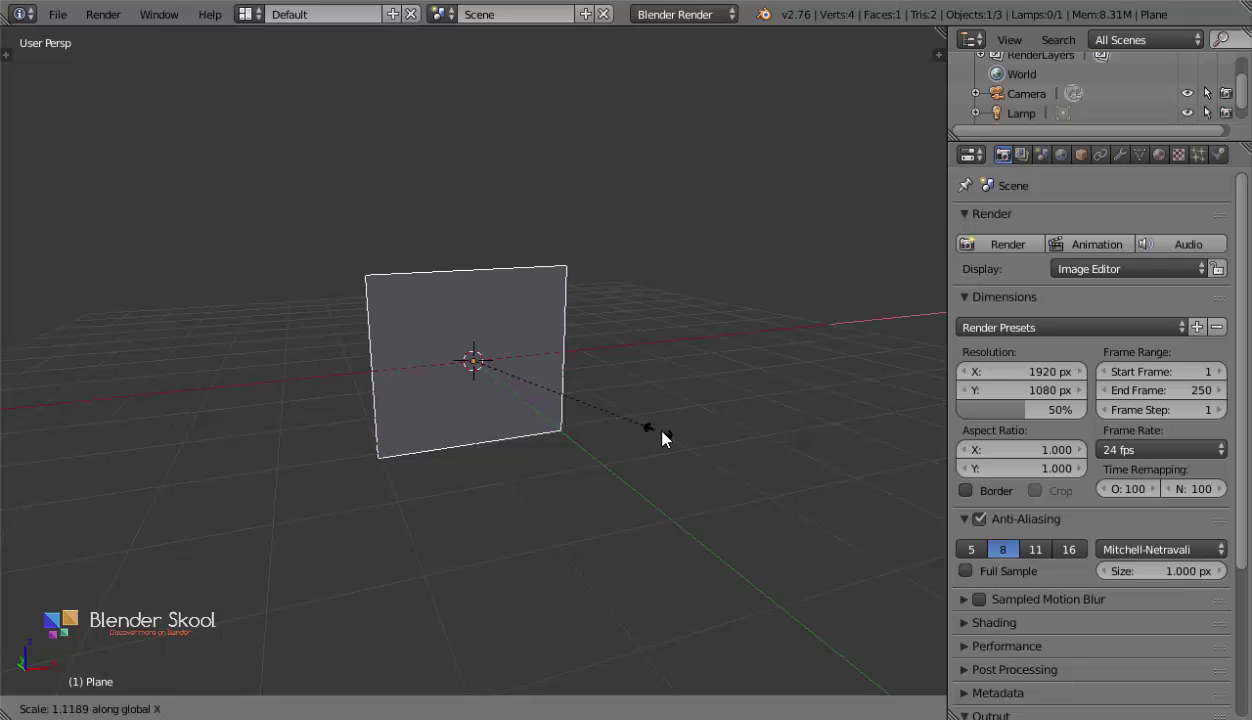
pyautogui.click(686, 440)
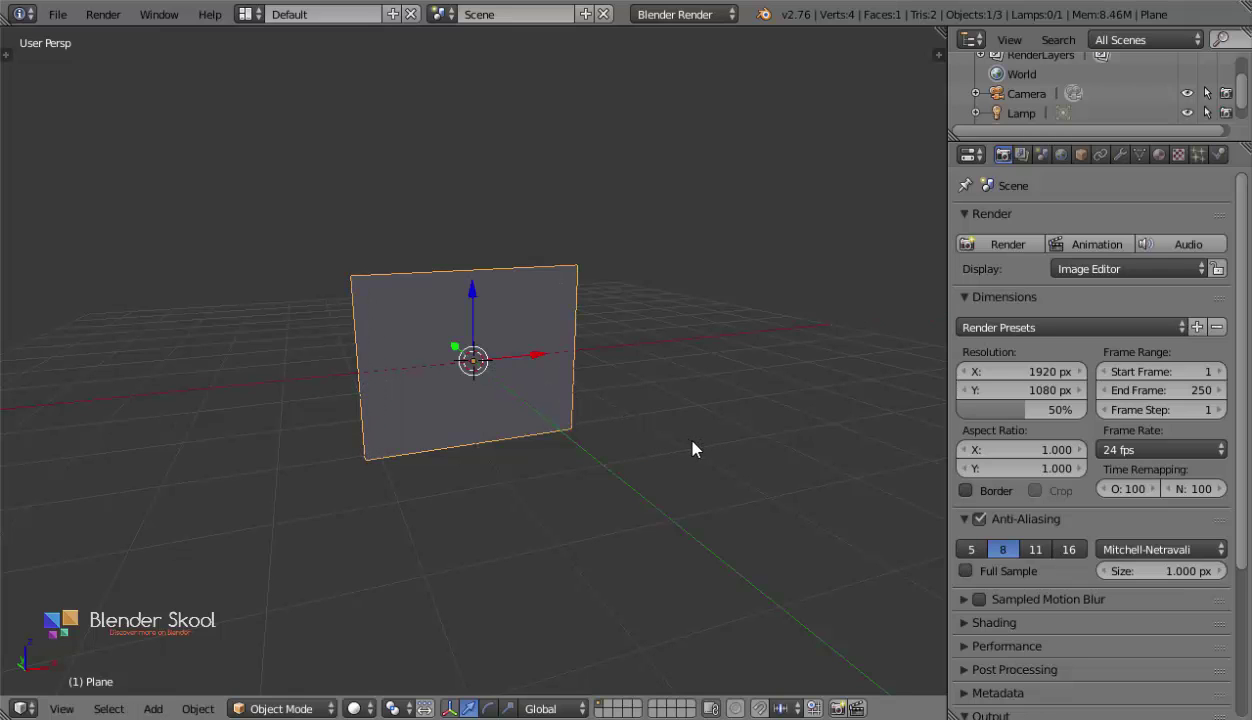
# Raise the plane along the Z axis until its lower edge rests on the grid floor.
pyautogui.moveTo(690, 444); pyautogui.dragTo(541, 409, button='middle')
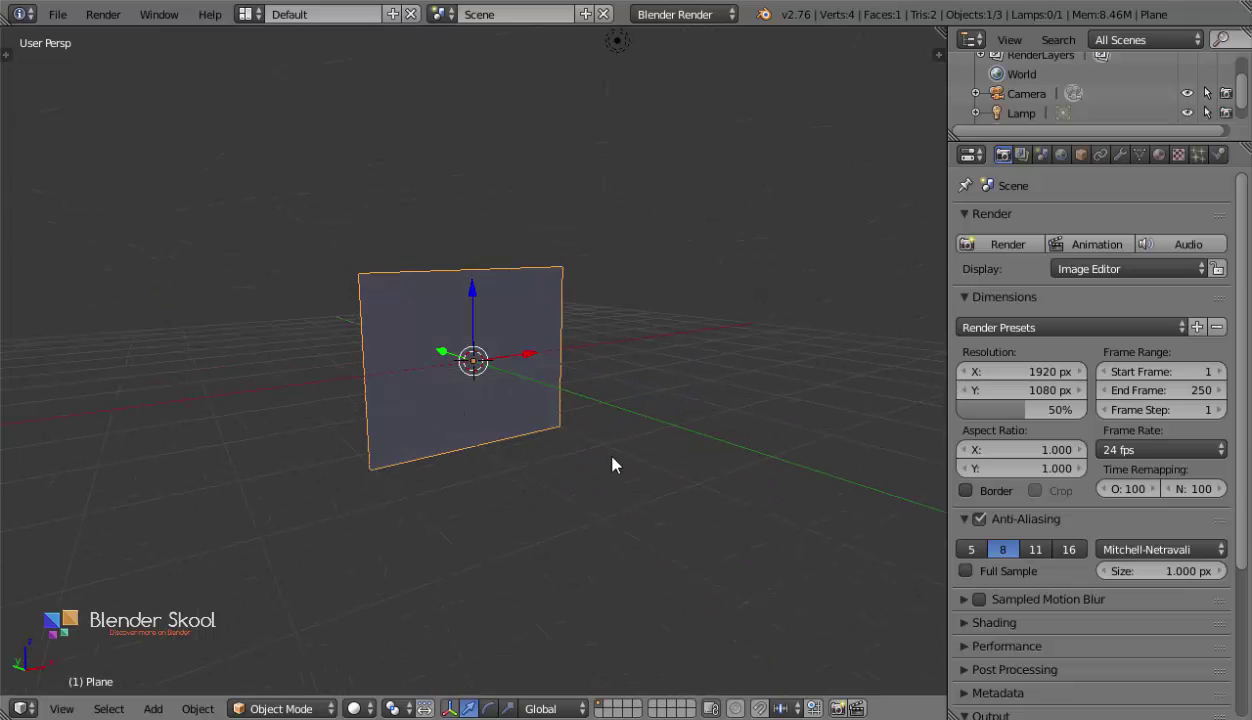
pyautogui.moveTo(615, 461)
pyautogui.mouseDown(button='middle')
pyautogui.moveTo(675, 483)
pyautogui.moveTo(628, 478)
pyautogui.mouseUp(button='middle')
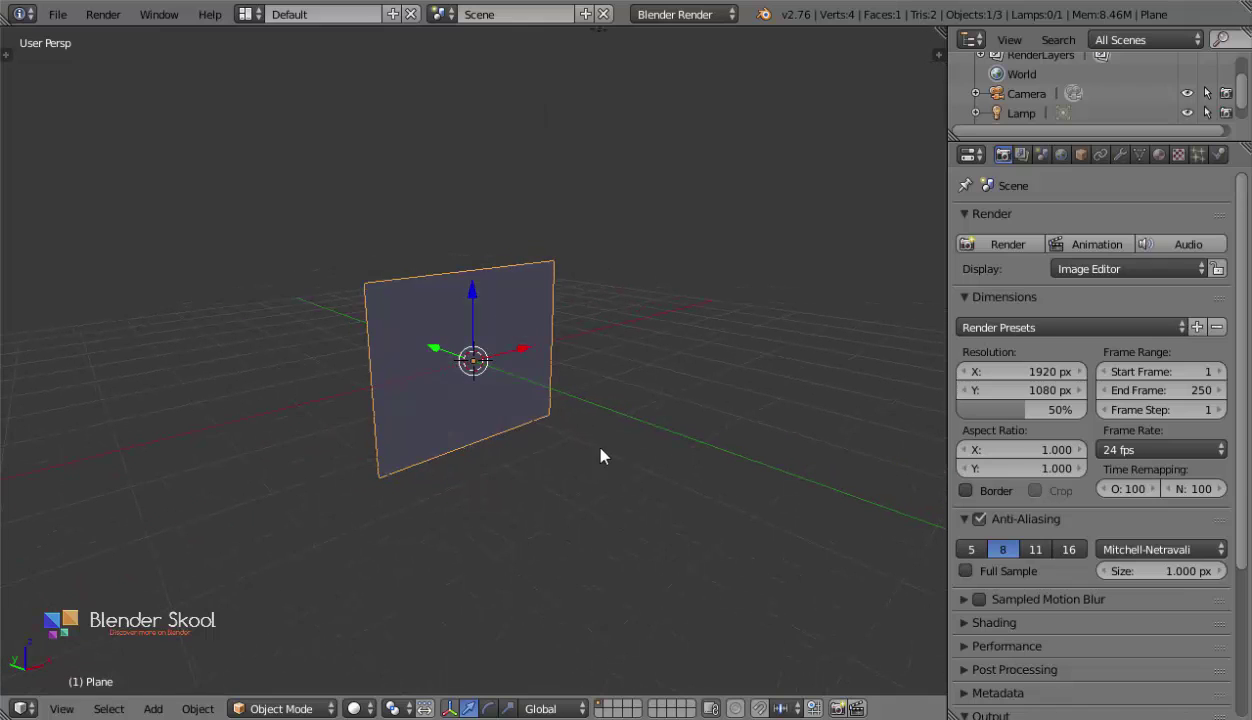
pyautogui.press('g')
pyautogui.press('z')
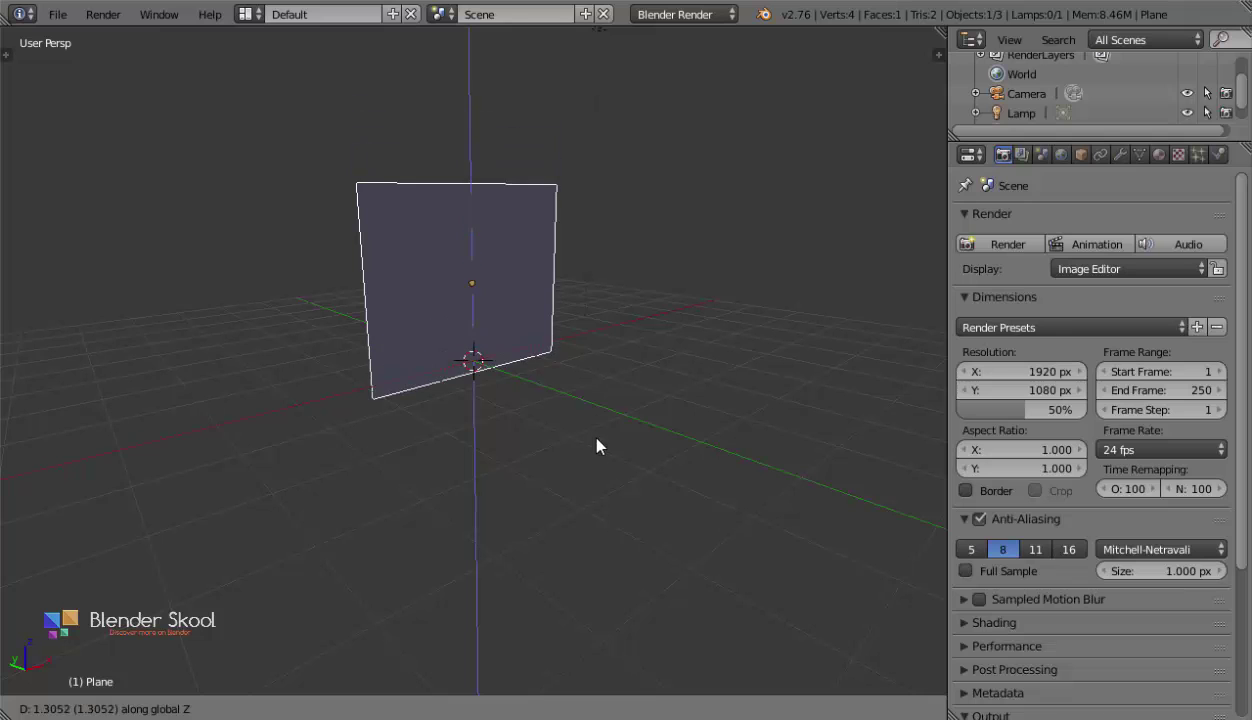
pyautogui.click(593, 345)
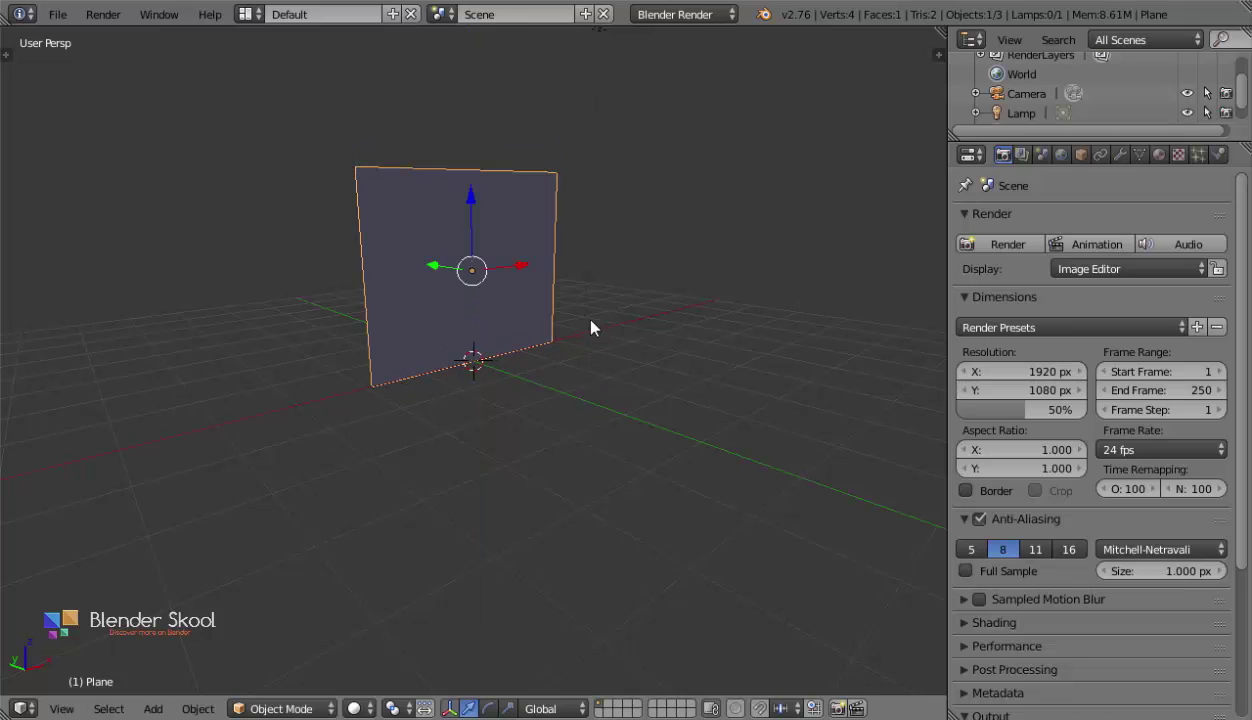
# Change the Outliner area to the UV/Image Editor and enlarge it to show the full UV grid.
pyautogui.moveTo(590, 325); pyautogui.dragTo(532, 303, button='middle')
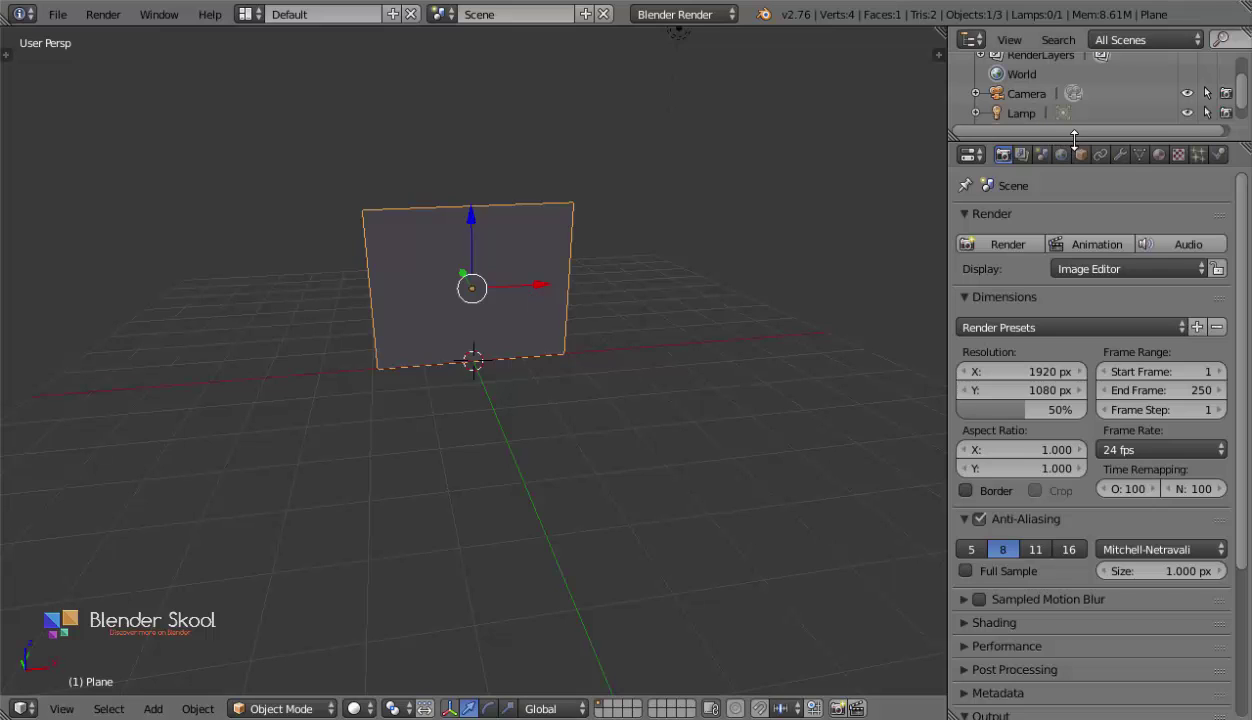
pyautogui.moveTo(1064, 140); pyautogui.dragTo(1062, 262)
pyautogui.click(978, 40)
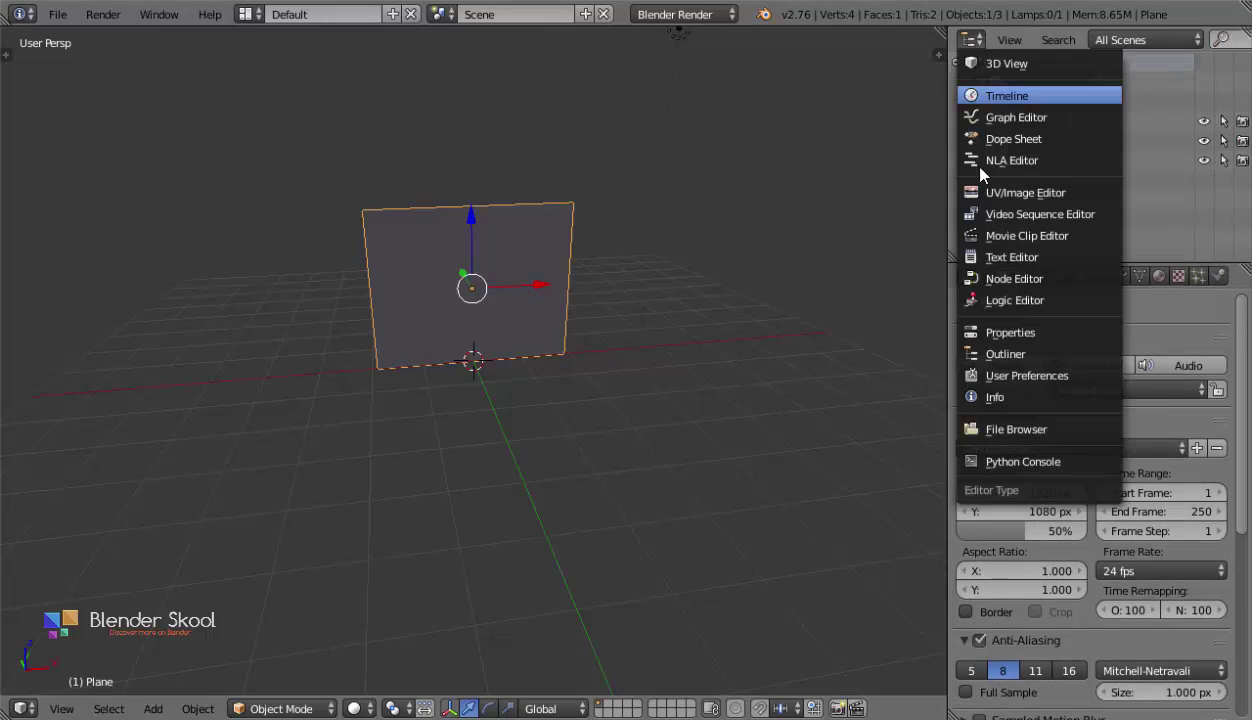
pyautogui.click(1040, 187)
pyautogui.scroll(-2, 1034, 120)
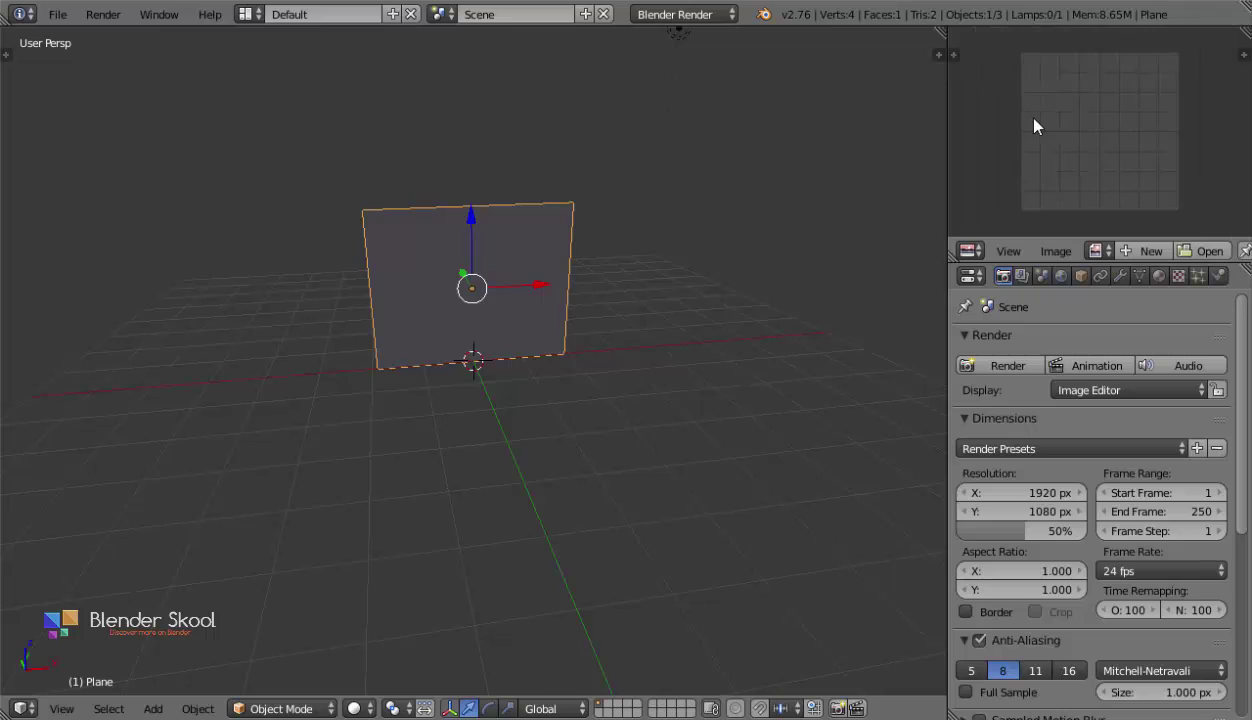
pyautogui.moveTo(1064, 262); pyautogui.dragTo(1064, 332)
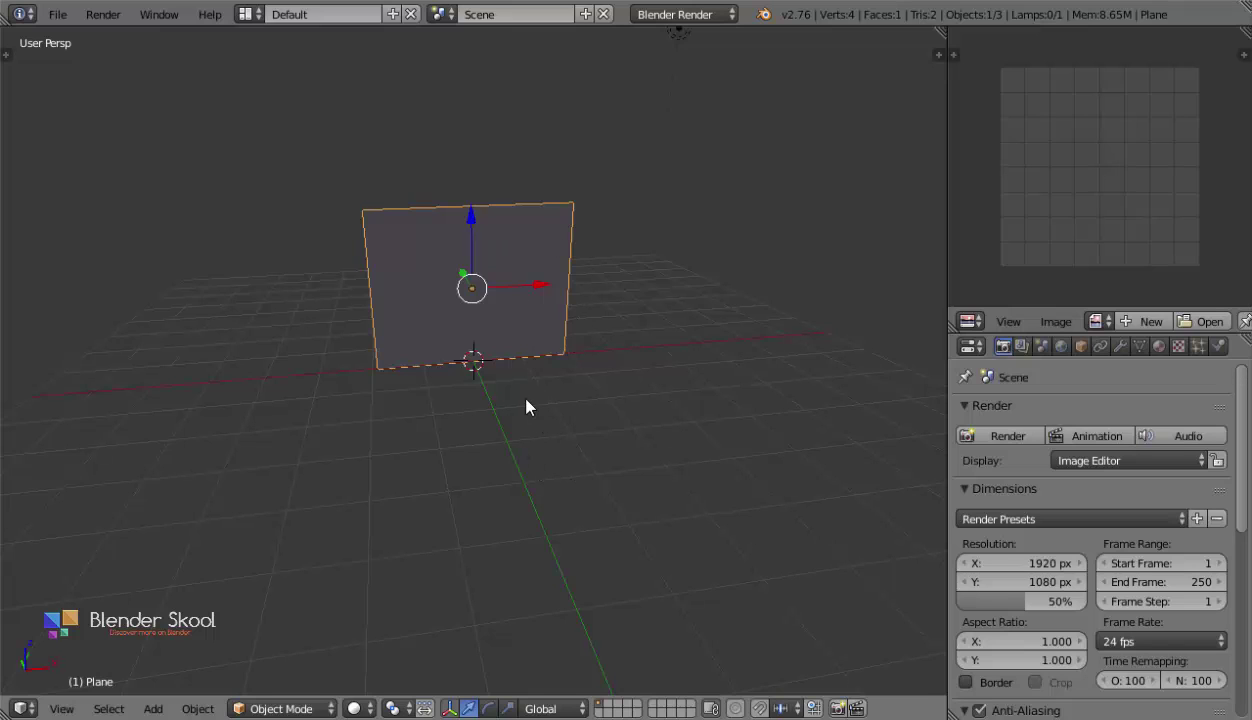
# Apply the rotation and scale of the standing plane.
pyautogui.moveTo(527, 405); pyautogui.dragTo(466, 255, button='middle')
pyautogui.hotkey('ctrl', 'a')
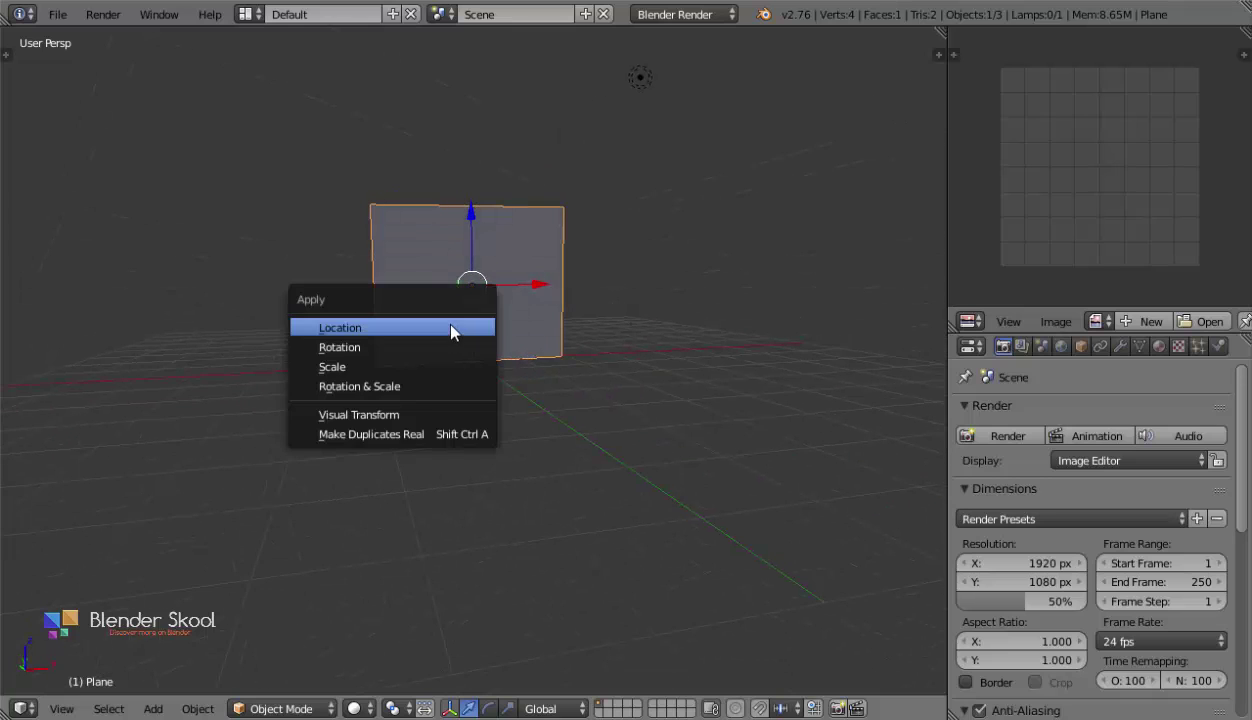
pyautogui.click(355, 378)
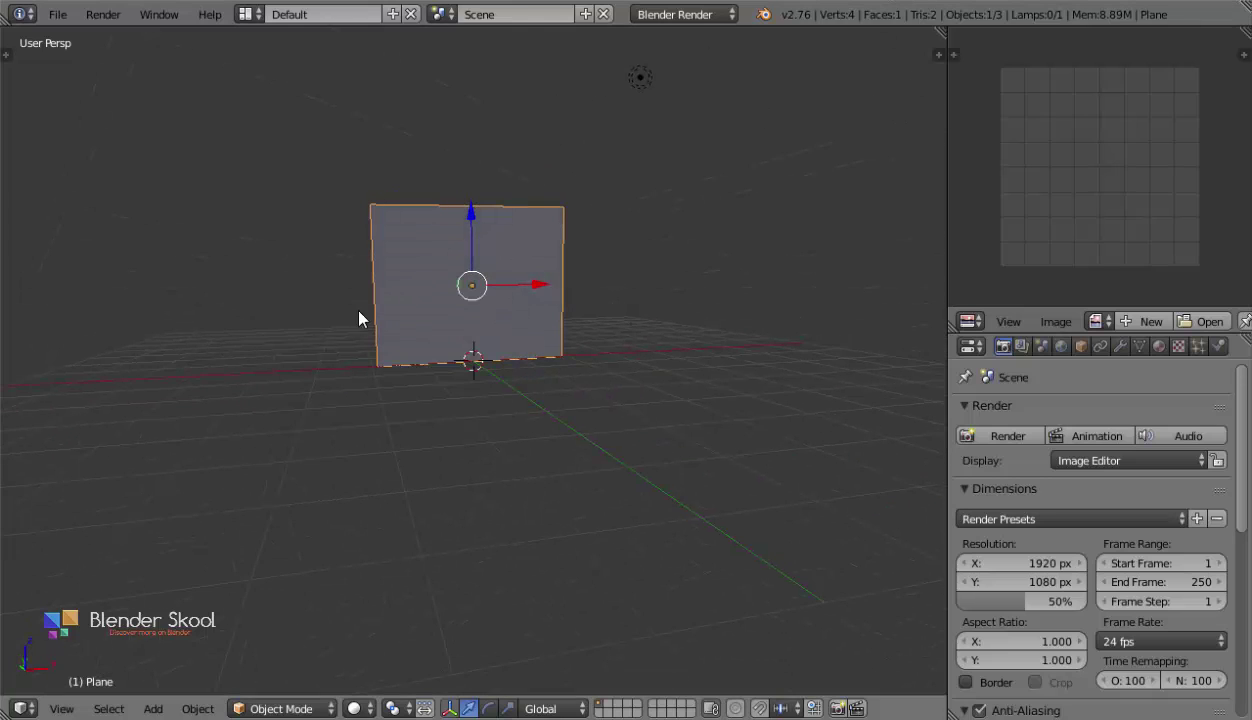
# Enter Edit Mode on the plane and unwrap its face with the standard Unwrap method.
pyautogui.press('Tab')
pyautogui.press('u')
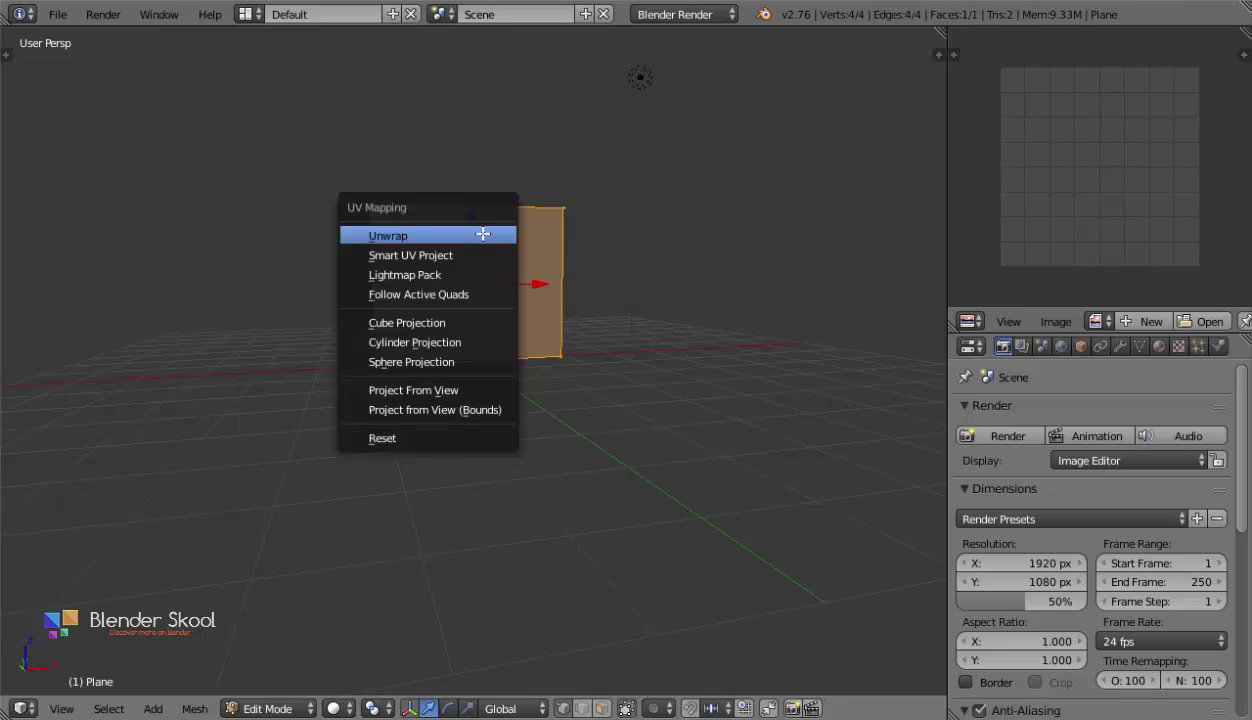
pyautogui.click(481, 234)
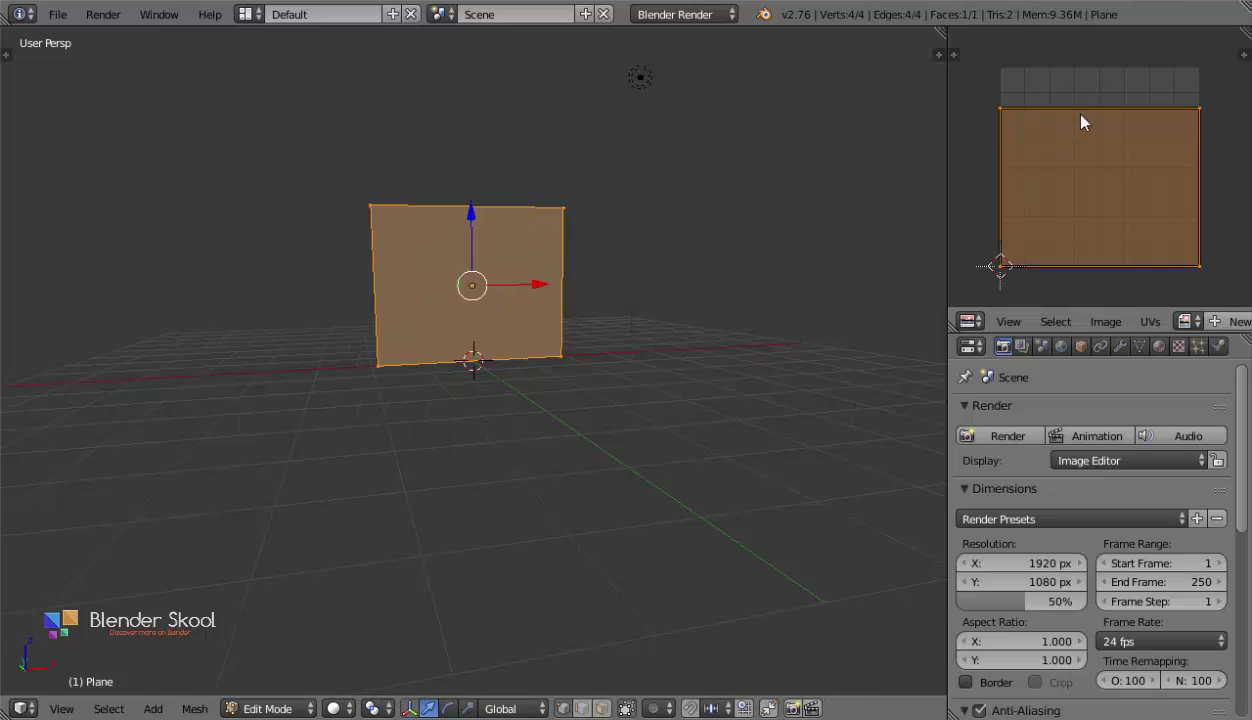
# Reset the plane's UV mapping so the face fills the entire UV square.
pyautogui.moveTo(699, 294); pyautogui.dragTo(650, 339, button='middle')
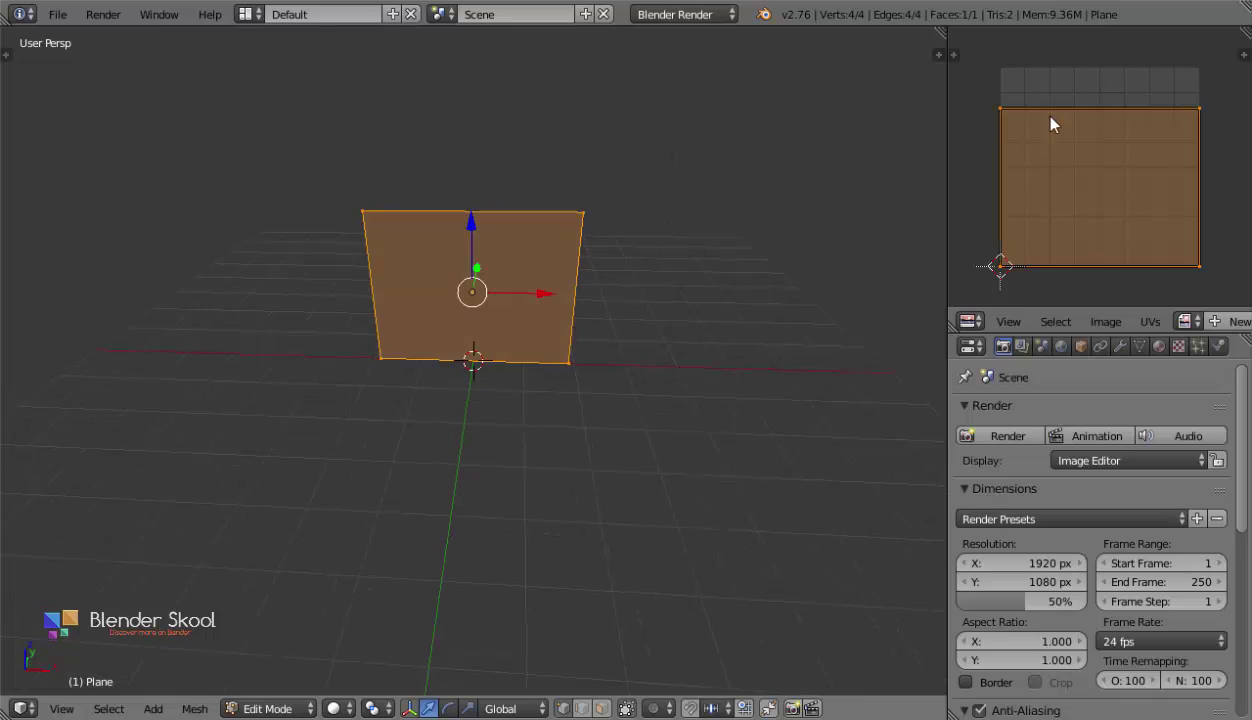
pyautogui.moveTo(612, 266); pyautogui.dragTo(631, 229, button='middle')
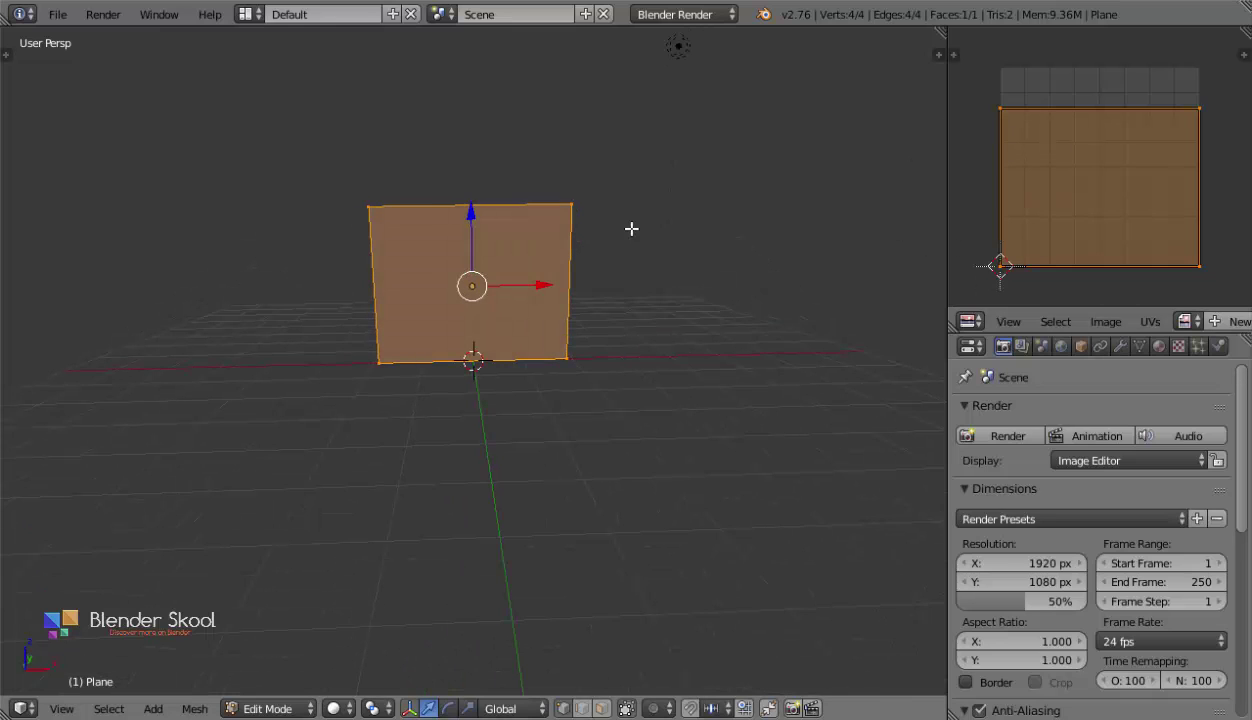
pyautogui.press('u')
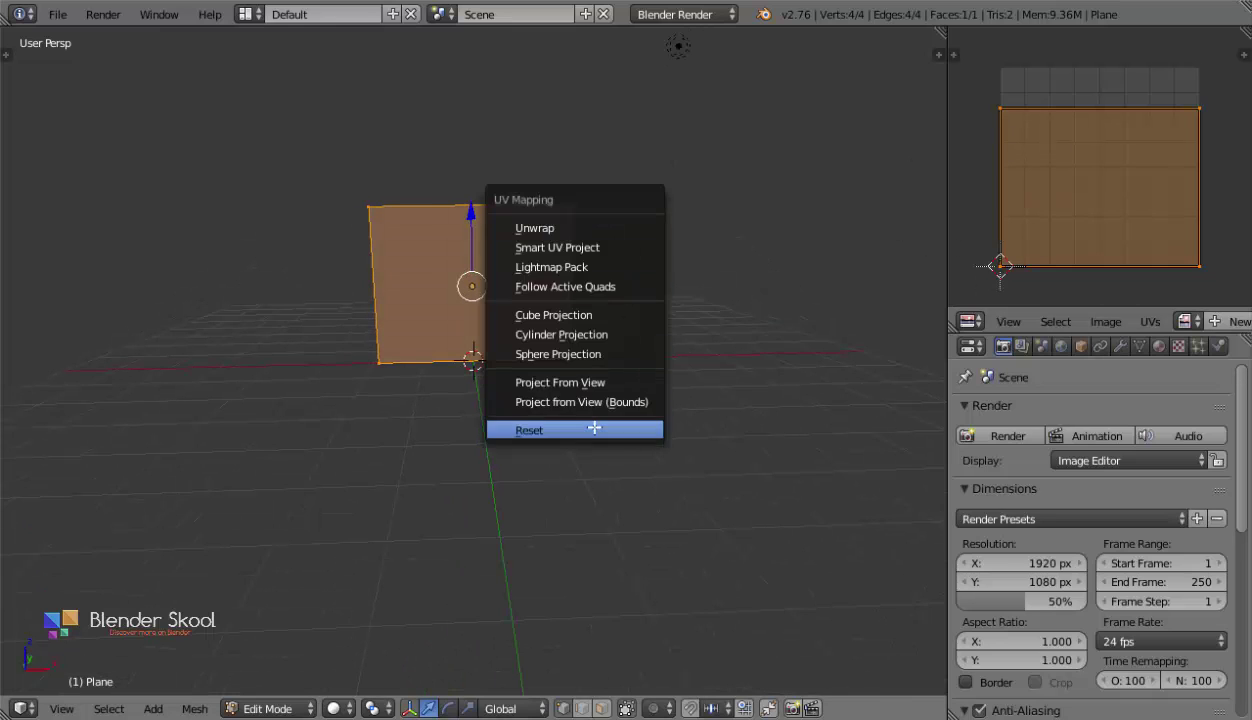
pyautogui.click(625, 419)
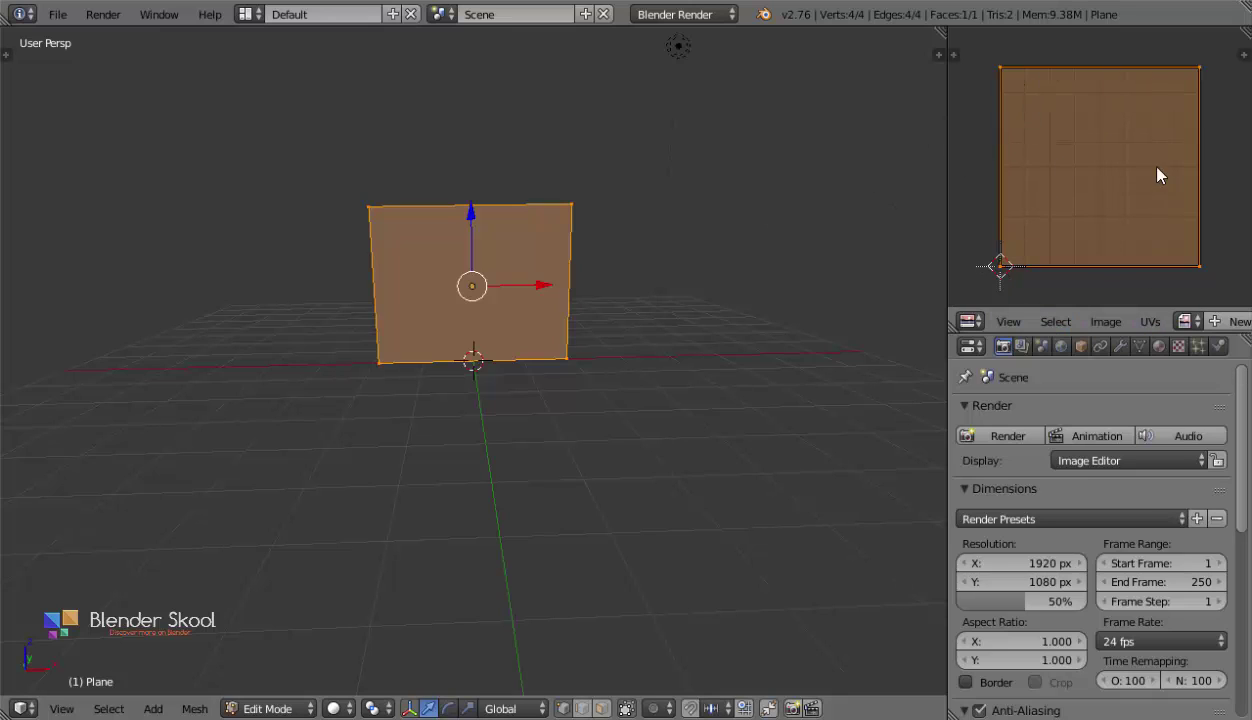
pyautogui.press('Tab')
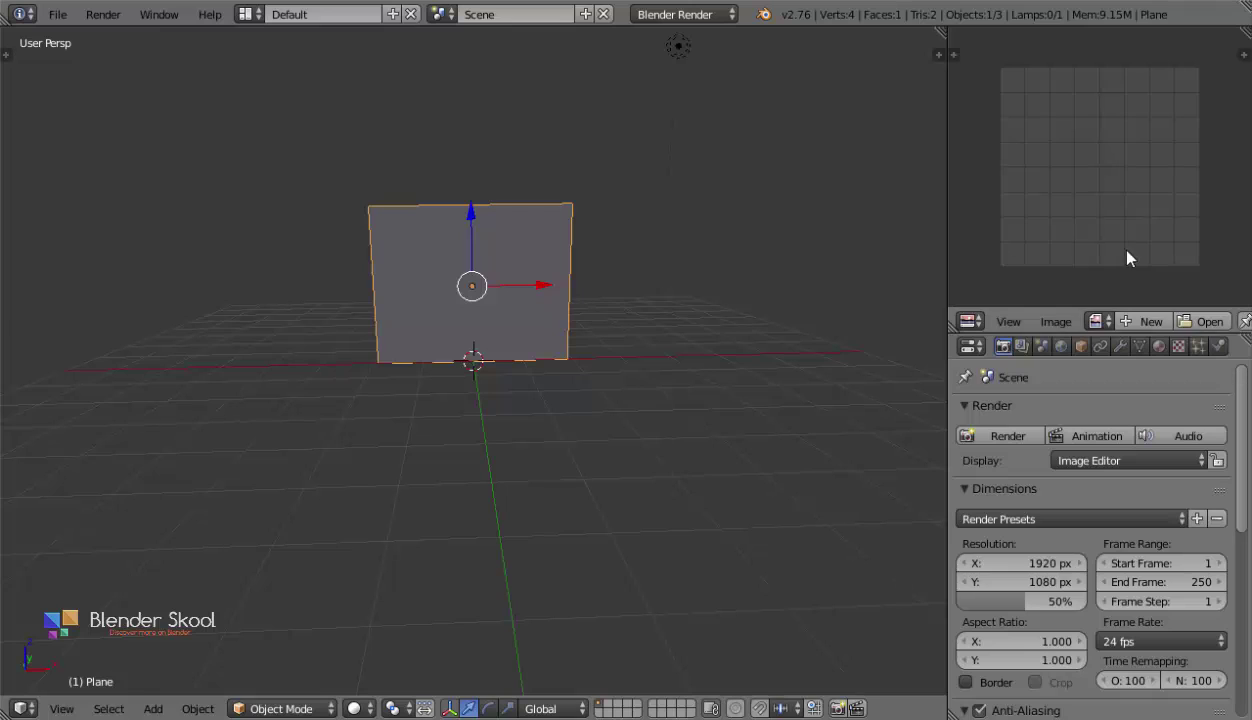
pyautogui.press('Tab')
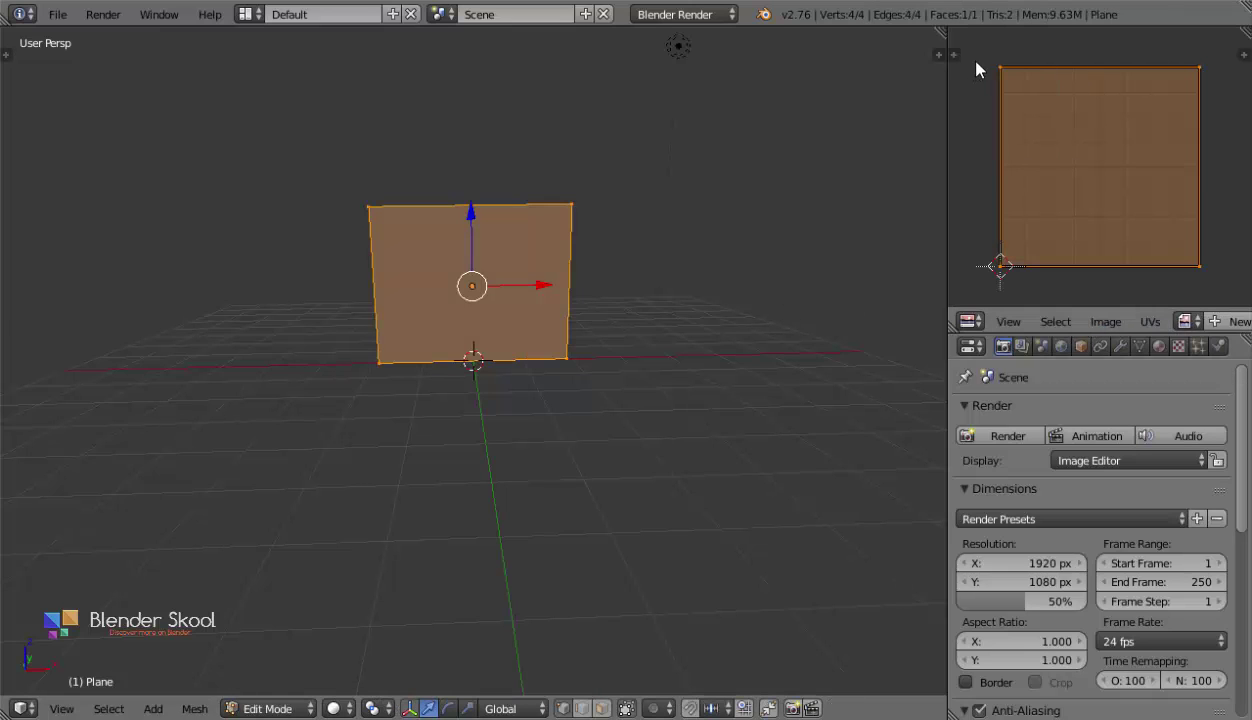
pyautogui.press('a')
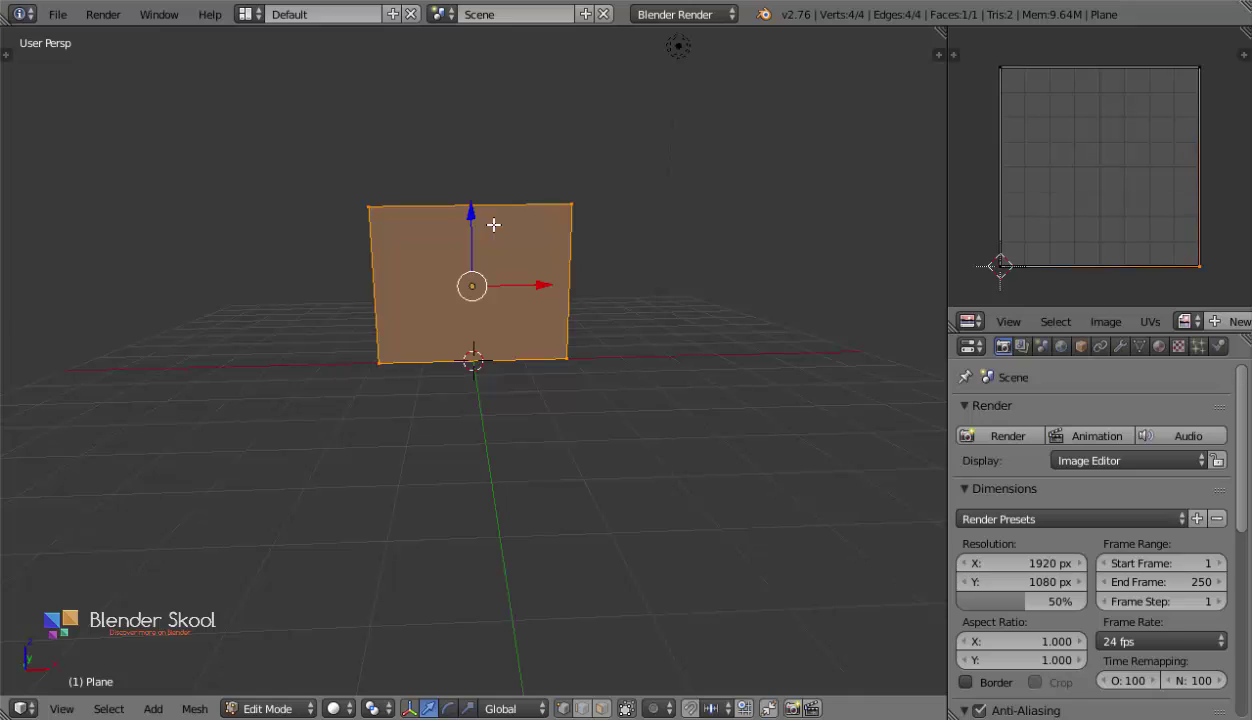
pyautogui.press('a')
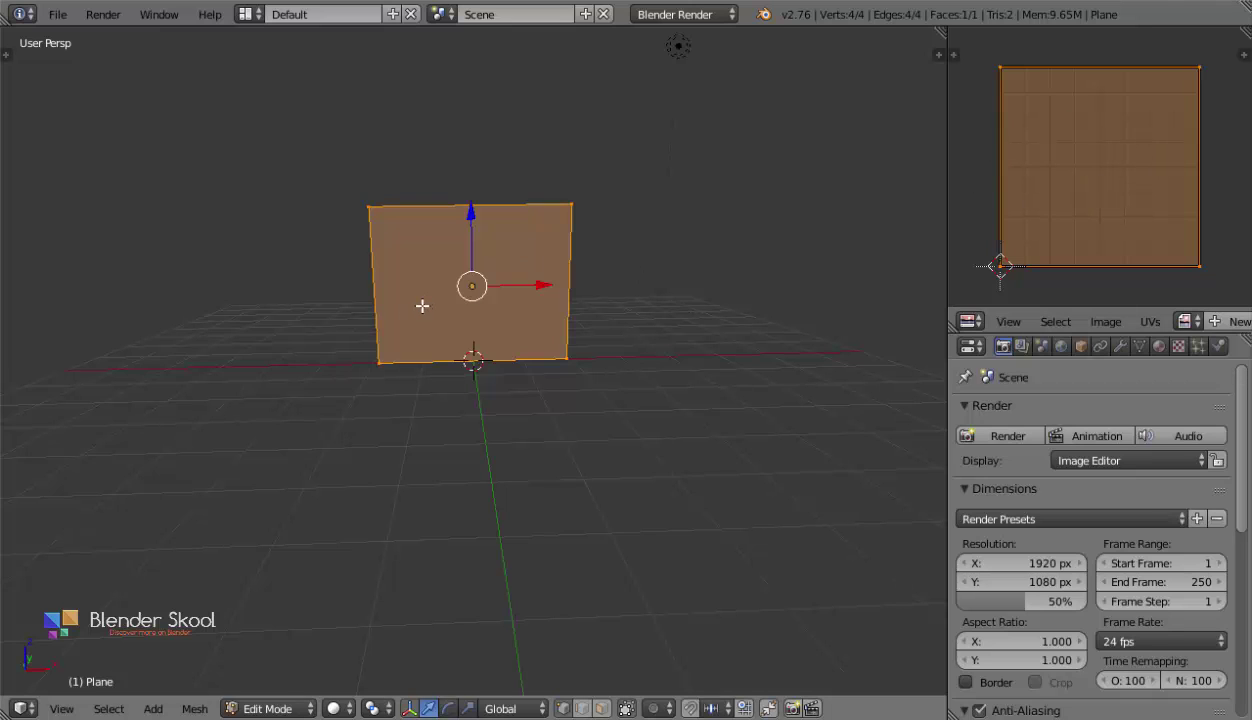
# Return to Object Mode and delete the lamp from the scene.
pyautogui.press('Tab')
pyautogui.scroll(-2, 412, 288)
pyautogui.moveTo(485, 253); pyautogui.dragTo(587, 202, button='middle')
pyautogui.rightClick(585, 142)
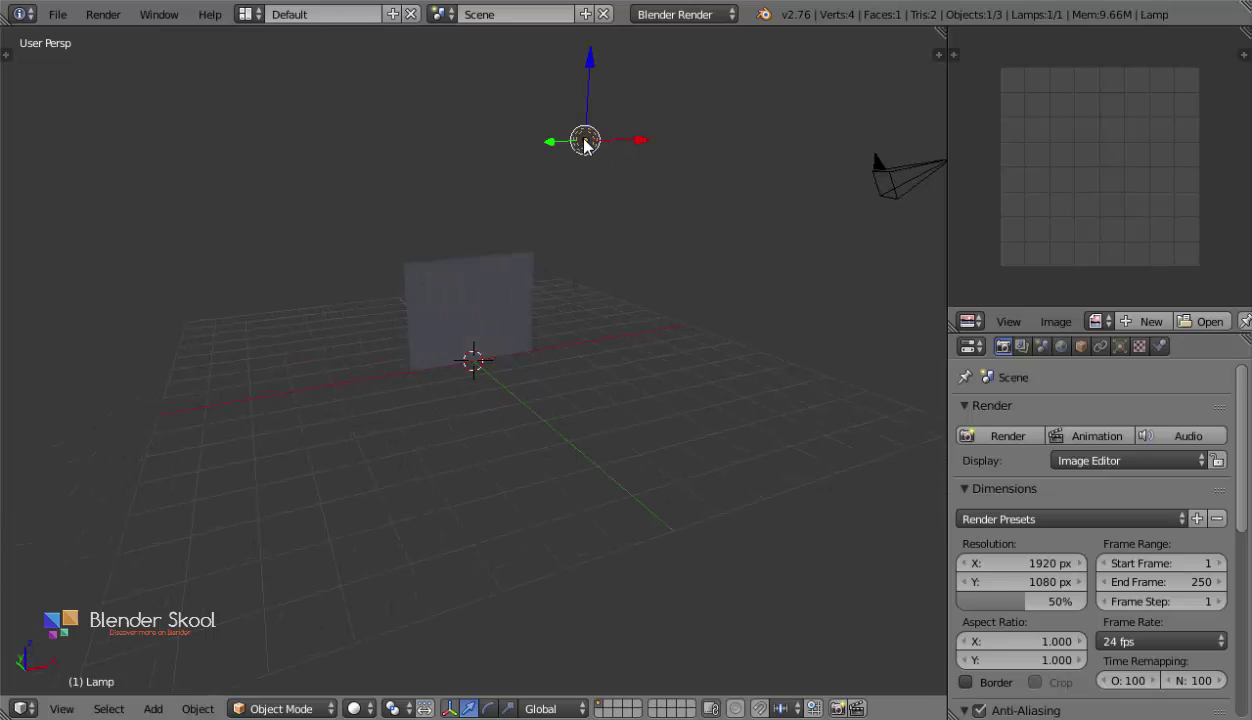
pyautogui.press('x')
pyautogui.click(580, 140)
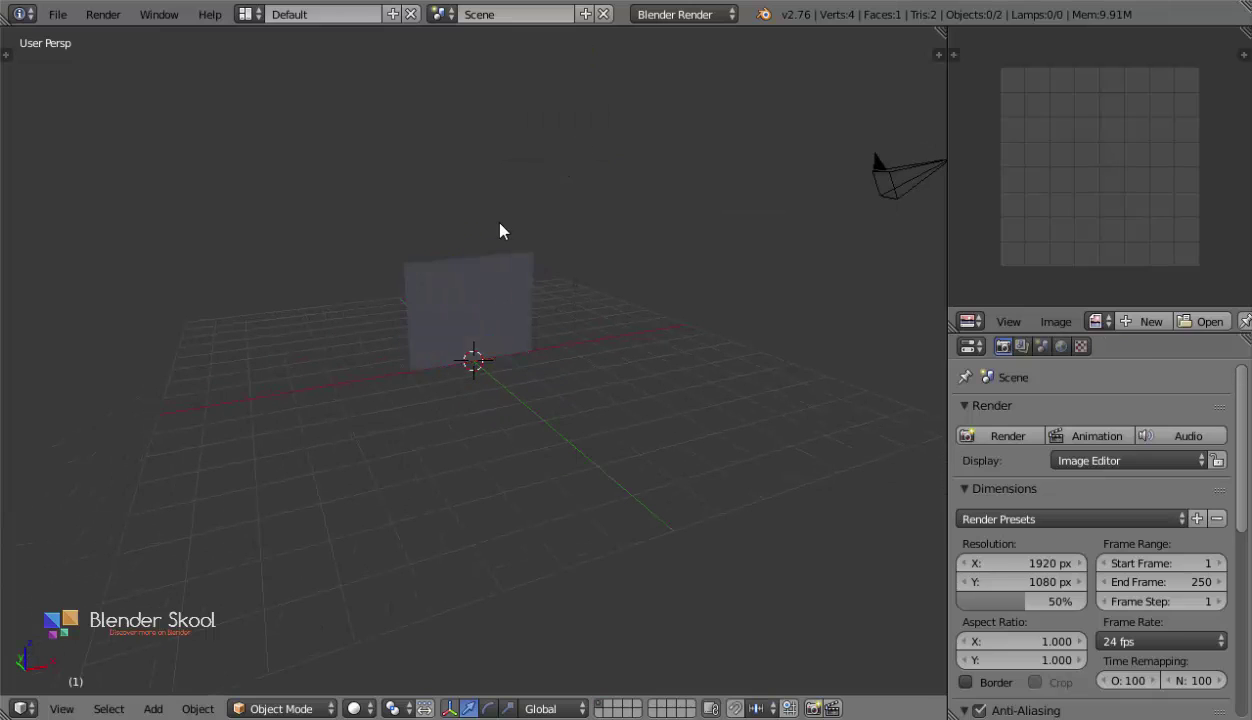
# Add a second plane at the base of the glass and scale it to about twice its size.
pyautogui.moveTo(500, 231); pyautogui.dragTo(572, 266, button='middle')
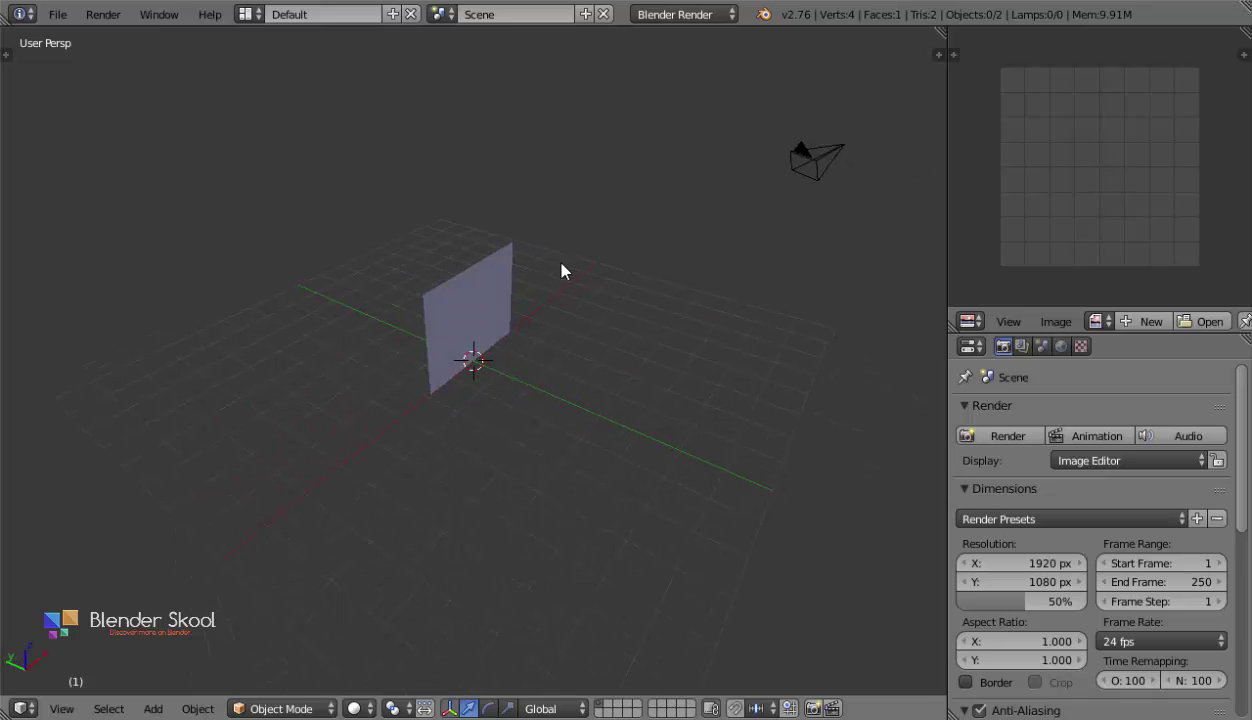
pyautogui.moveTo(499, 325); pyautogui.dragTo(467, 319, button='middle')
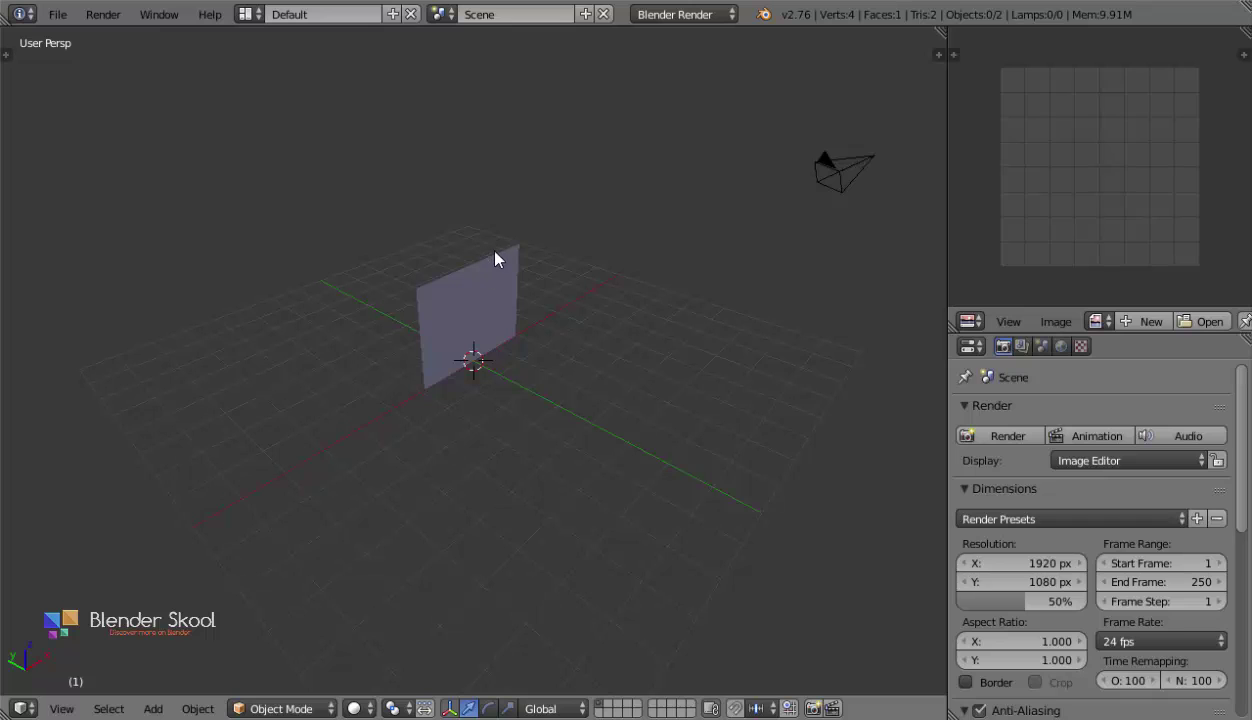
pyautogui.hotkey('shift', 'a')
pyautogui.moveTo(486, 246)
pyautogui.click(545, 245)
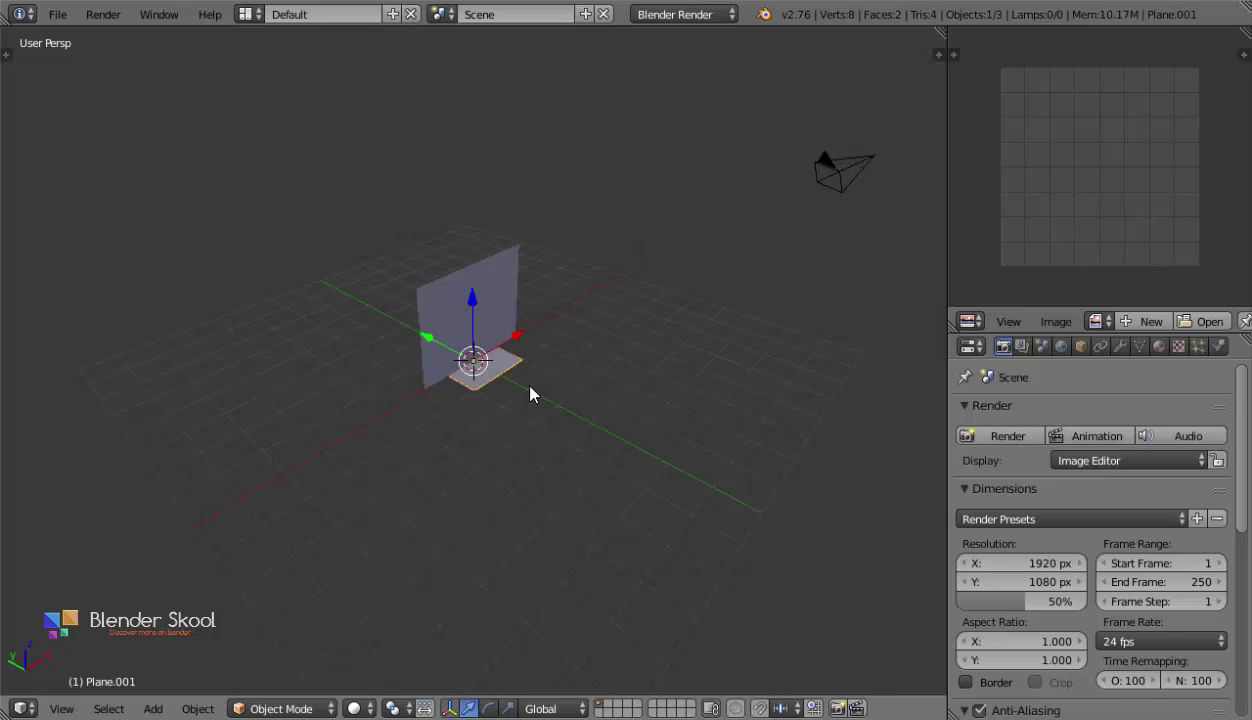
pyautogui.press('s')
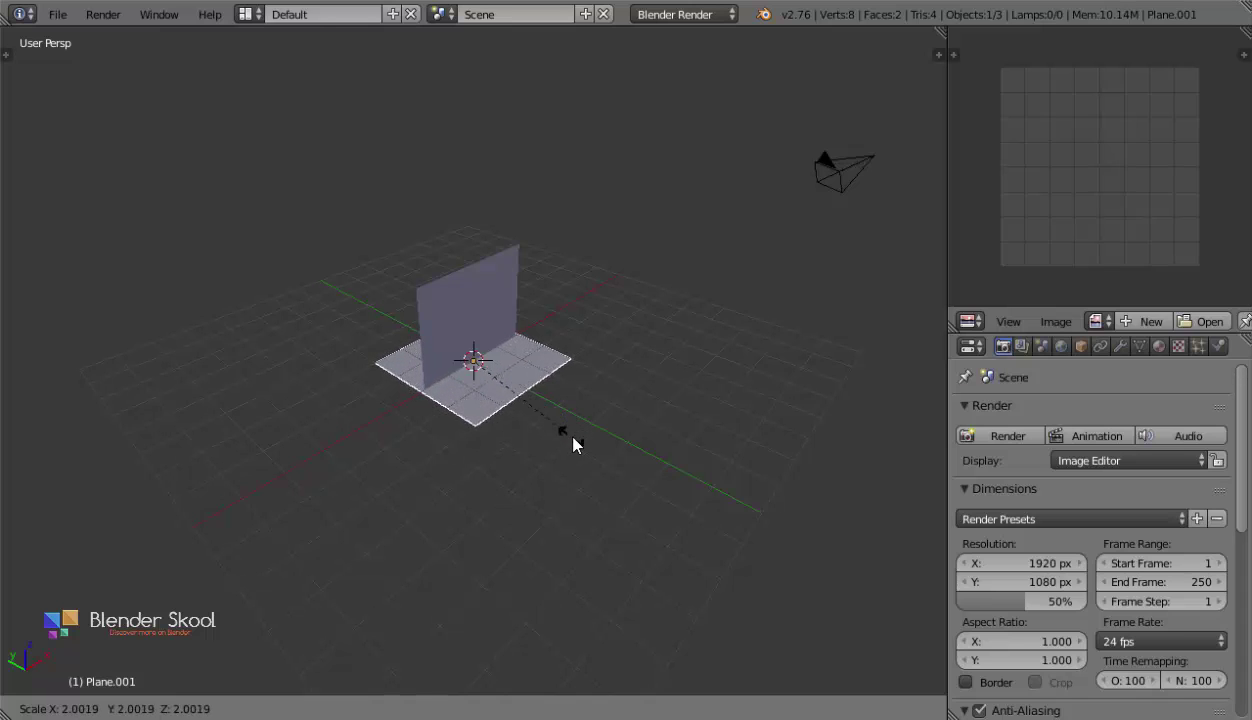
pyautogui.click(585, 443)
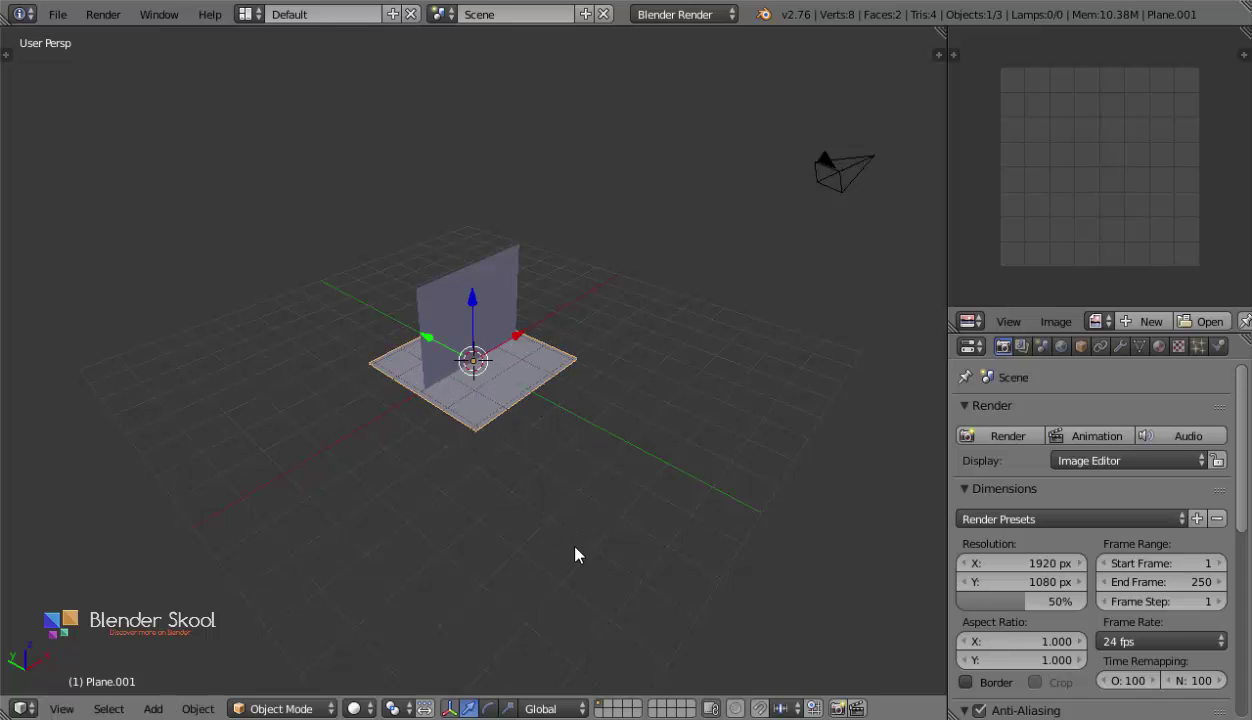
# Raise the new plane along Z above the glass and tilt it about the X axis so it angles towards the glass.
pyautogui.press('g')
pyautogui.press('z')
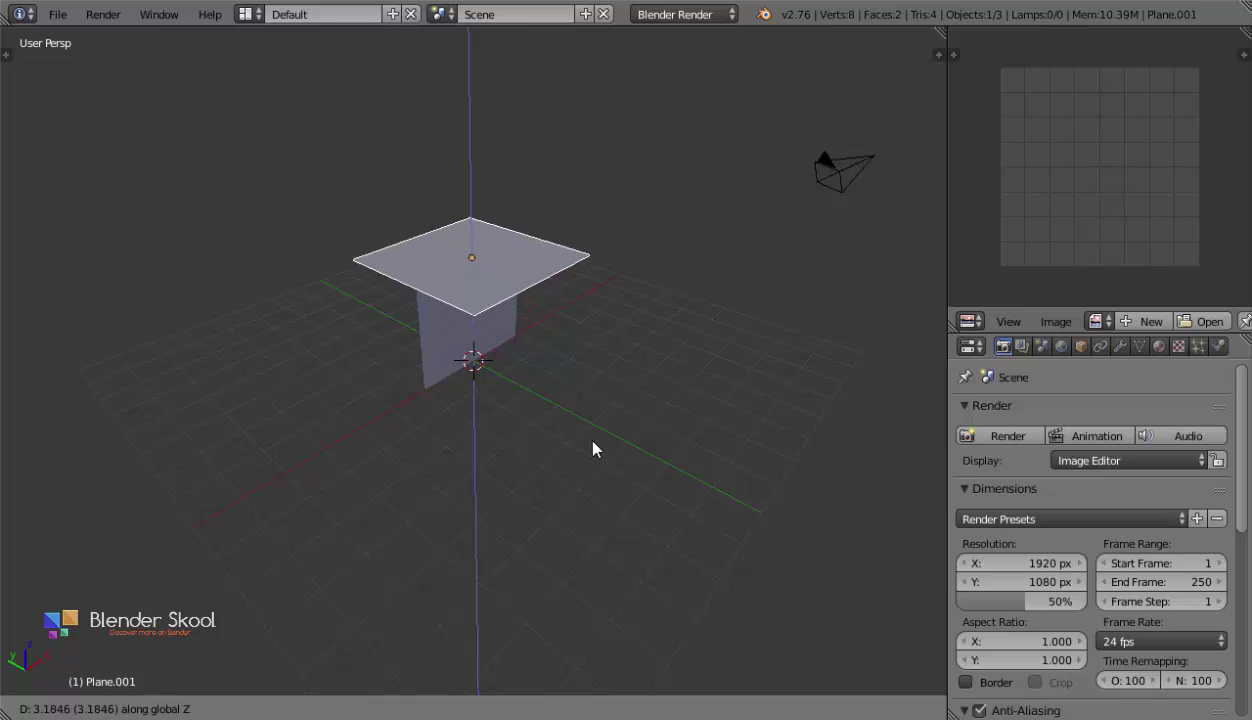
pyautogui.click(593, 430)
pyautogui.moveTo(458, 428); pyautogui.dragTo(548, 393, button='middle')
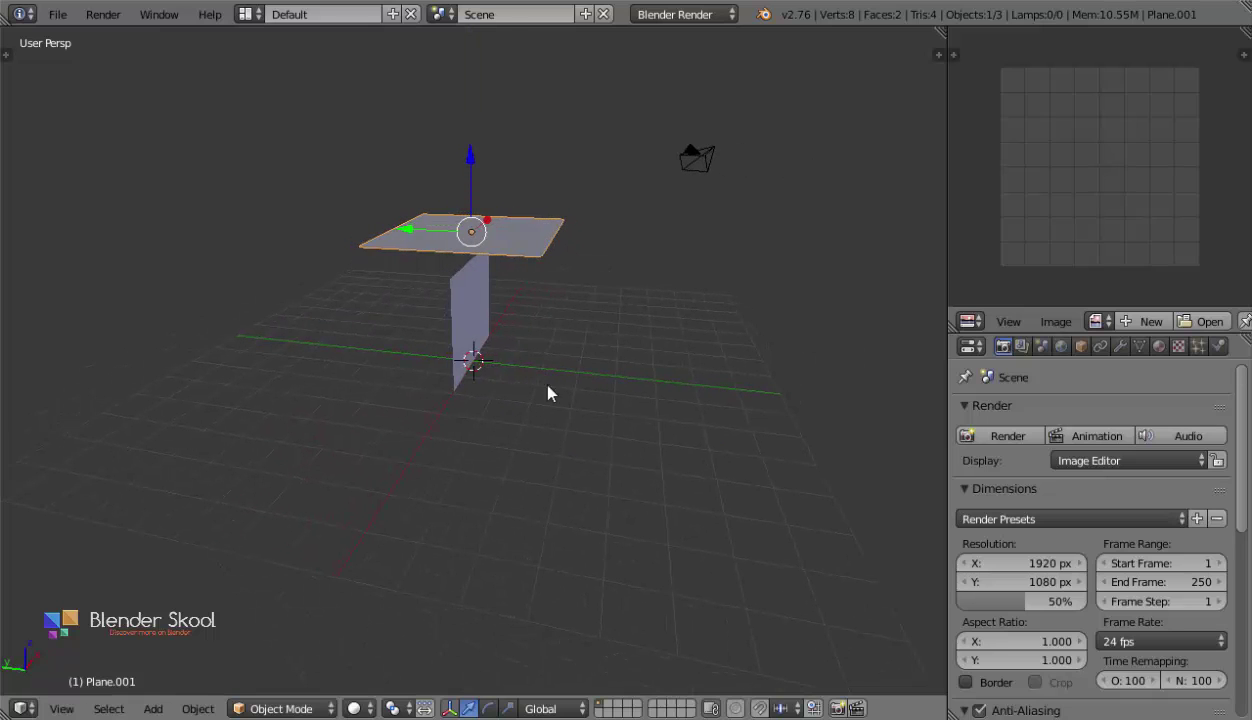
pyautogui.press('r')
pyautogui.press('x')
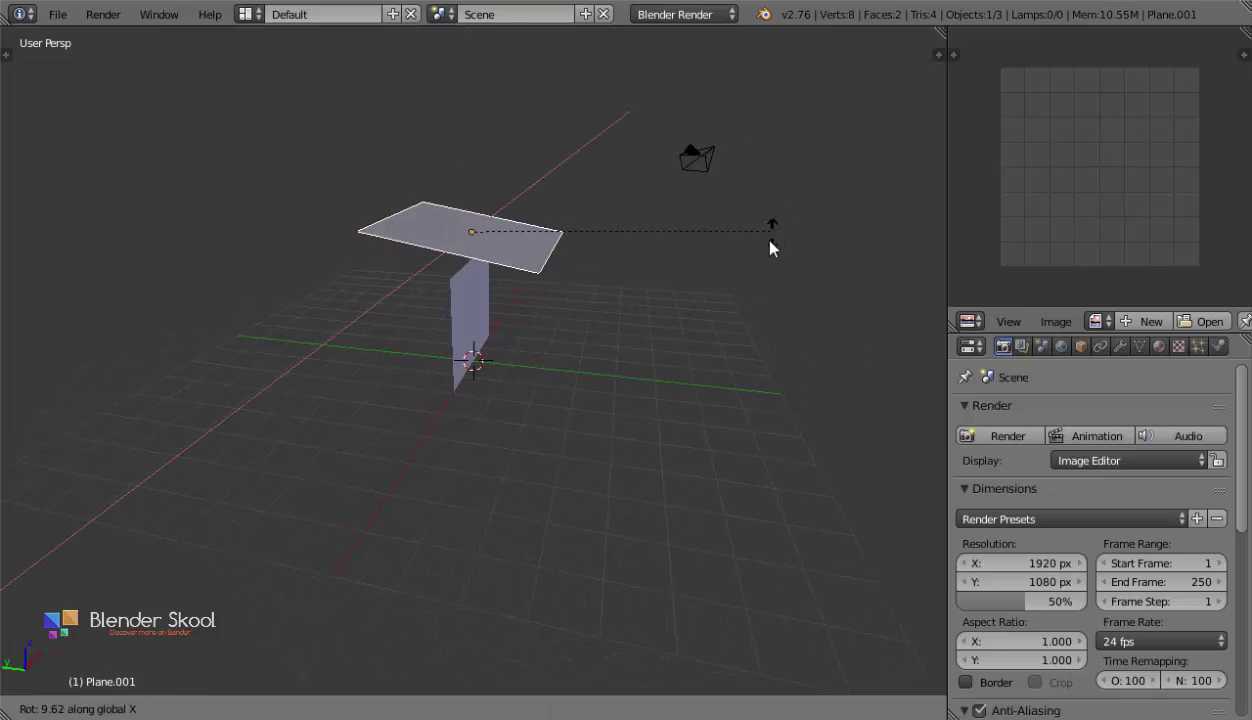
pyautogui.click(670, 348)
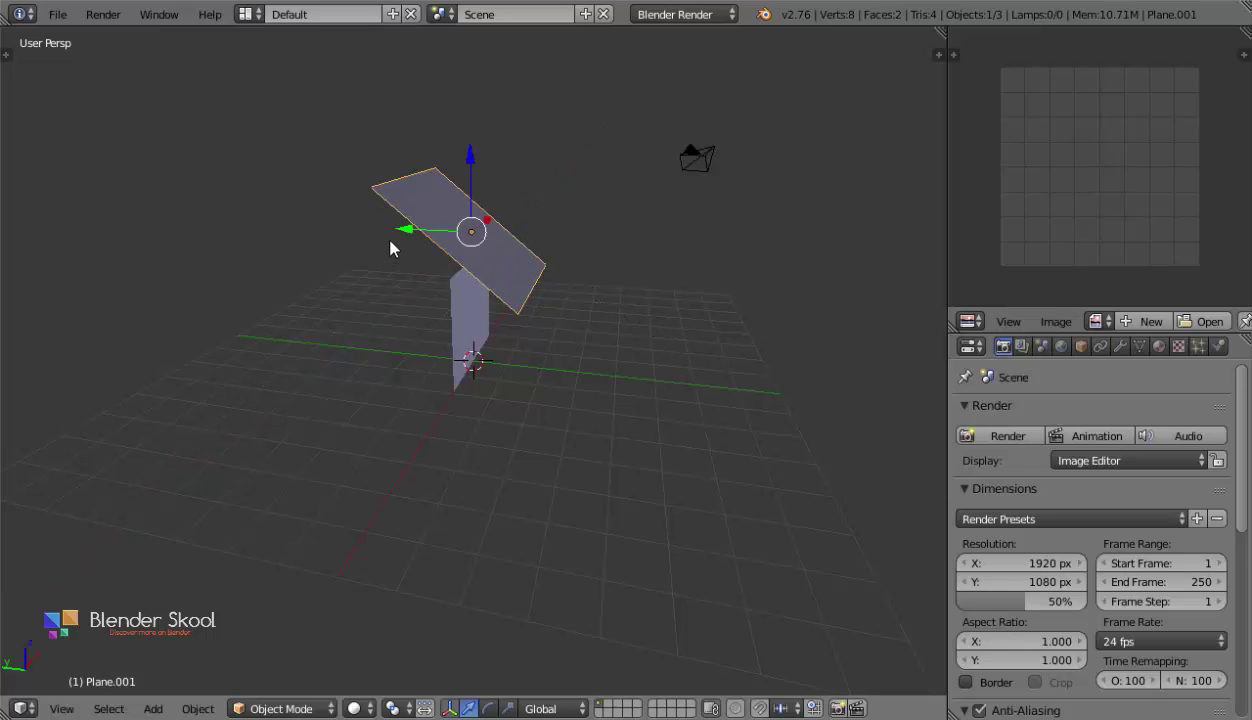
# Move the tilted plane along Y away from the glass and raise it slightly along Z.
pyautogui.moveTo(411, 235); pyautogui.dragTo(471, 258)
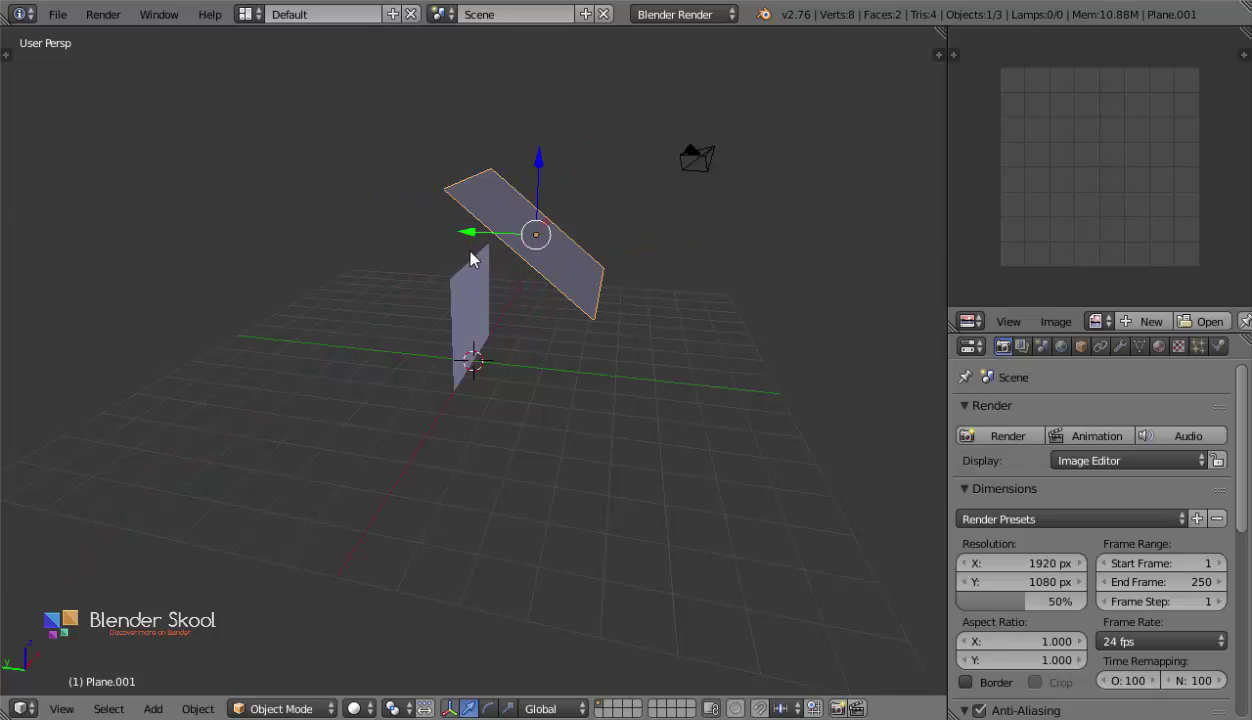
pyautogui.moveTo(471, 258); pyautogui.dragTo(388, 303, button='middle')
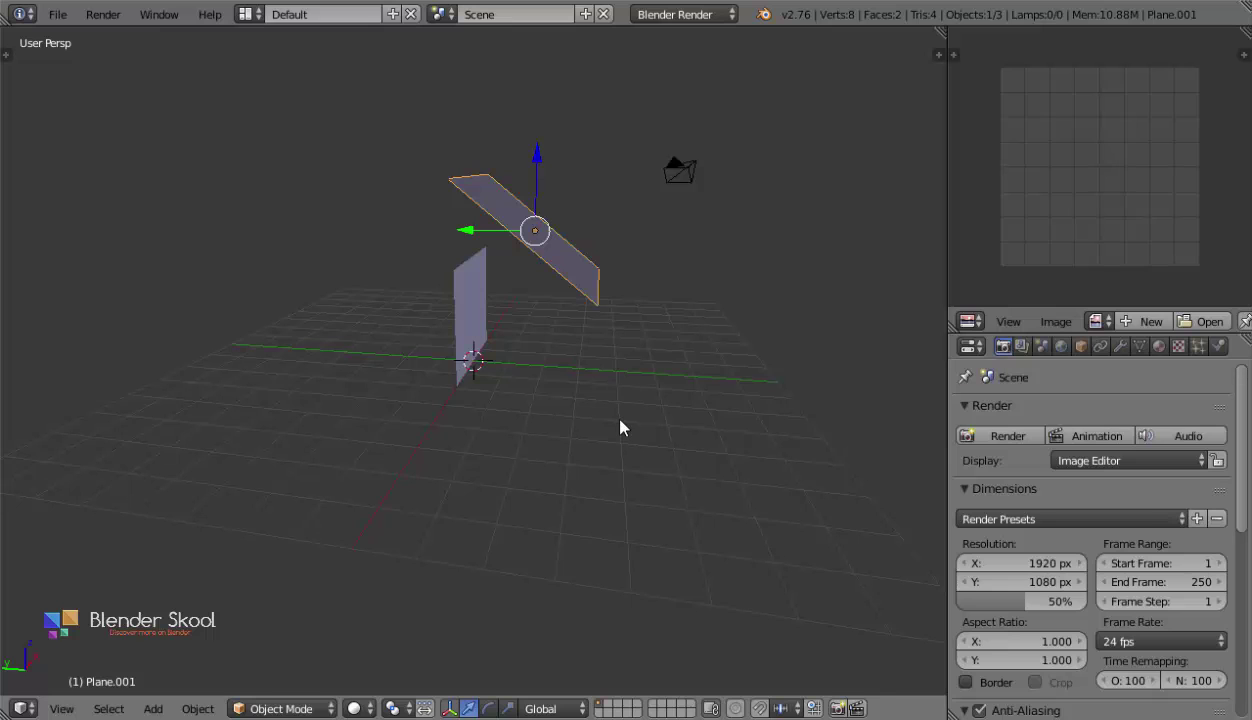
pyautogui.press('g')
pyautogui.press('z')
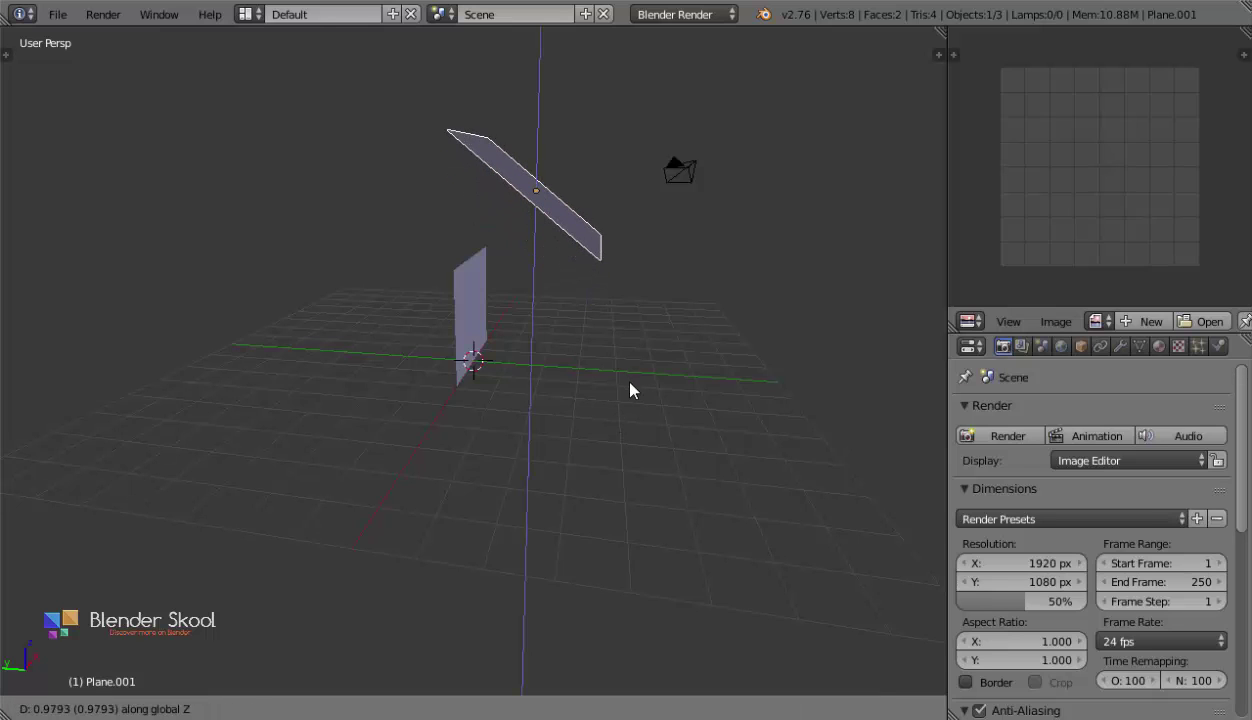
pyautogui.click(640, 410)
# Add a new material to the tilted plane and switch the render engine to Cycles Render.
pyautogui.moveTo(709, 427); pyautogui.dragTo(663, 423, button='middle')
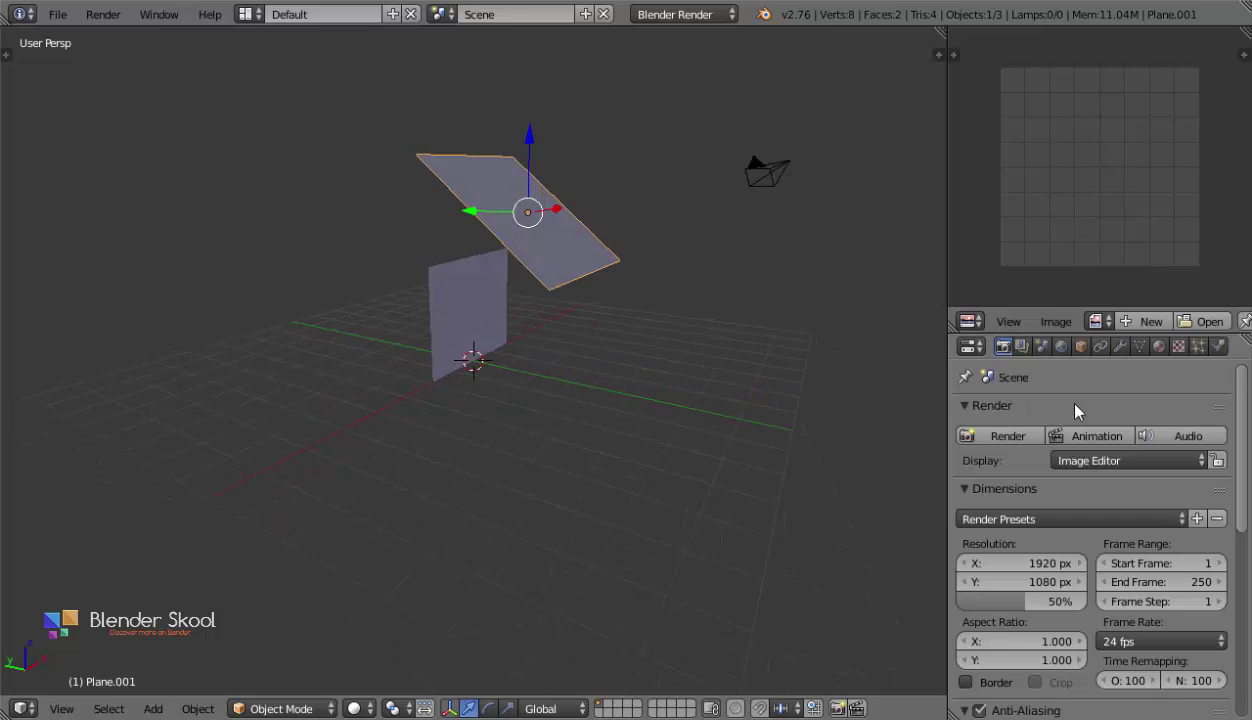
pyautogui.click(1160, 352)
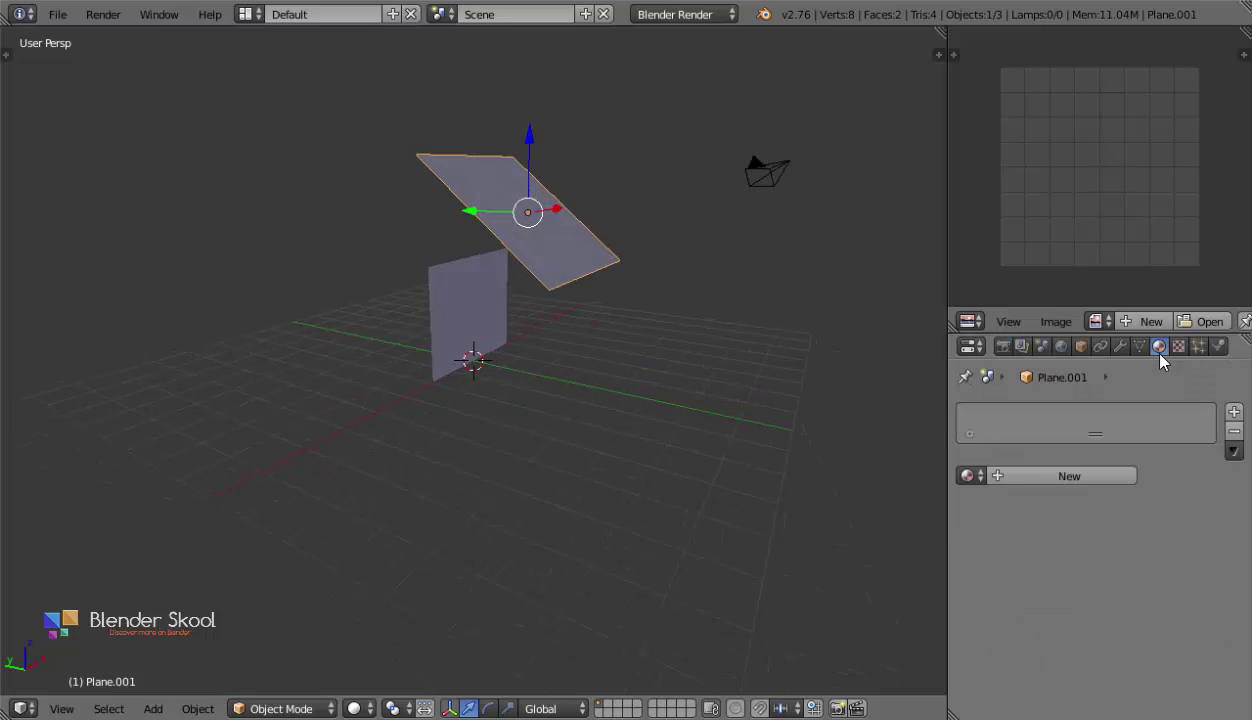
pyautogui.click(1068, 476)
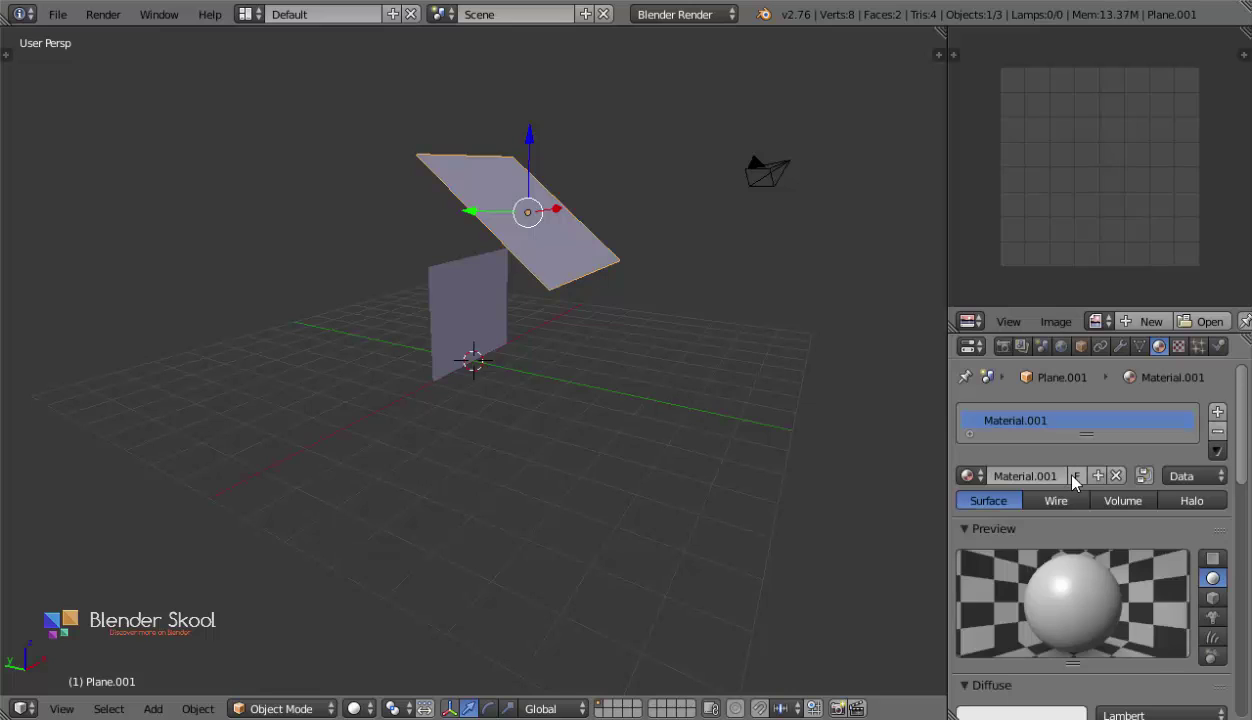
pyautogui.click(685, 14)
pyautogui.click(680, 80)
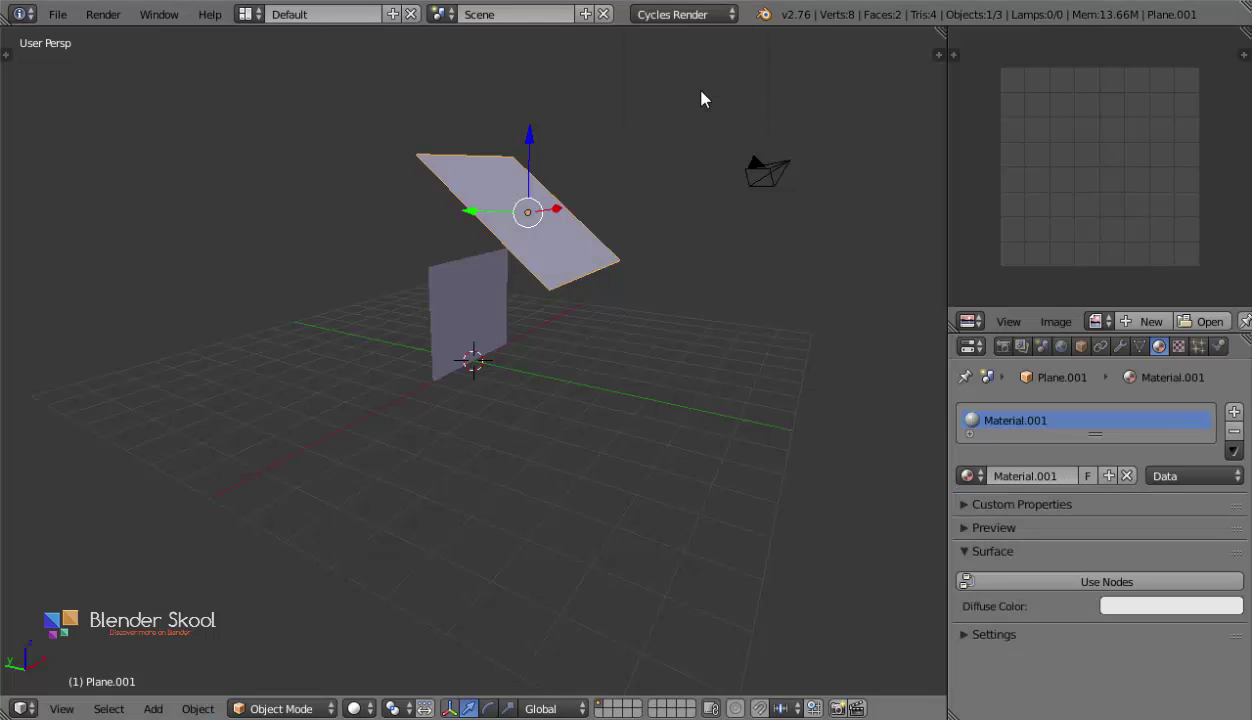
# Enable nodes for the tilted plane's material, choose the Emission surface shader and set its strength to 2.
pyautogui.click(1062, 581)
pyautogui.click(1098, 583)
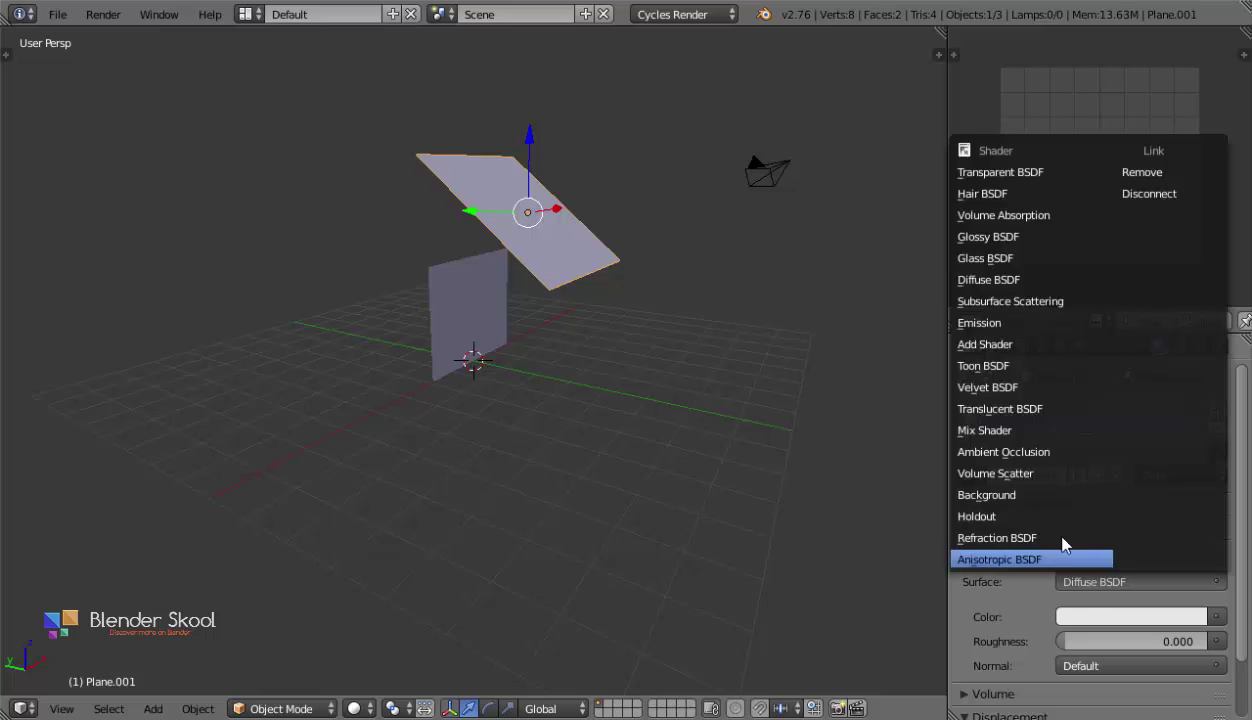
pyautogui.click(1000, 324)
pyautogui.scroll(-1, 1009, 548)
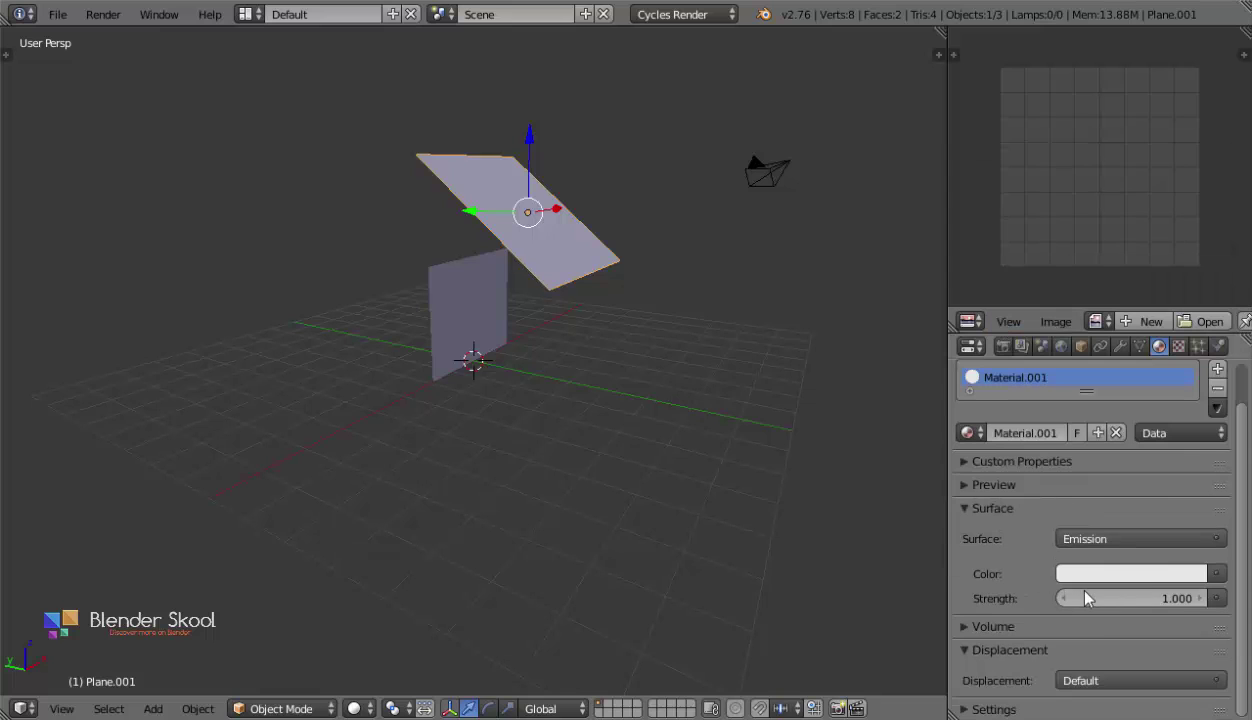
pyautogui.click(1131, 597)
pyautogui.write('2')
pyautogui.press('Return')
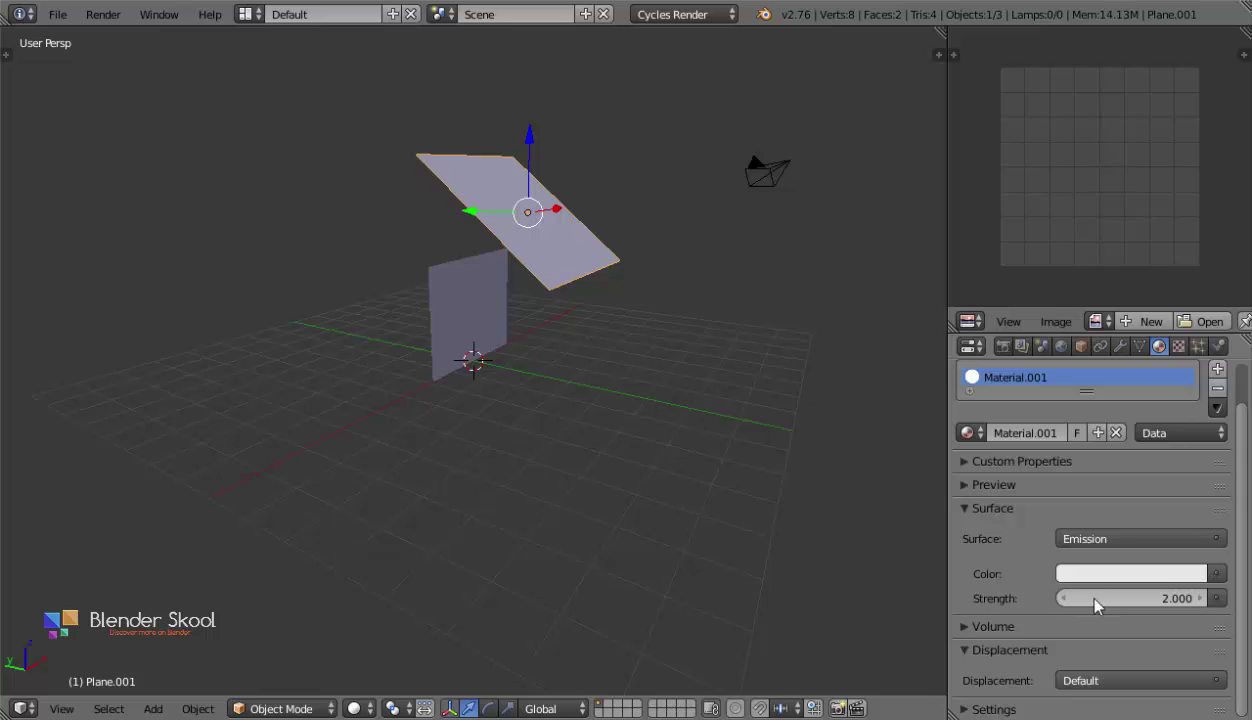
# Enlarge the Properties area and set the emission colour to a pale warm beige.
pyautogui.moveTo(1071, 361); pyautogui.dragTo(1062, 200)
pyautogui.click(1090, 343)
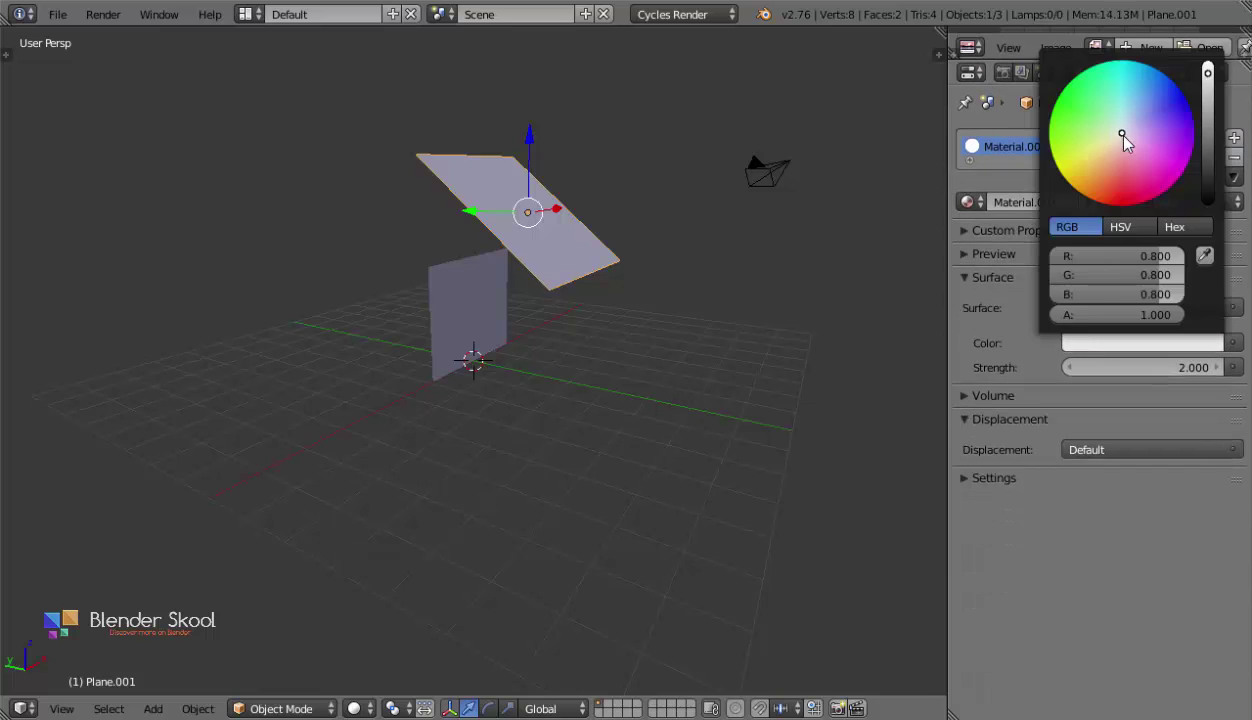
pyautogui.moveTo(1122, 136); pyautogui.dragTo(1115, 143)
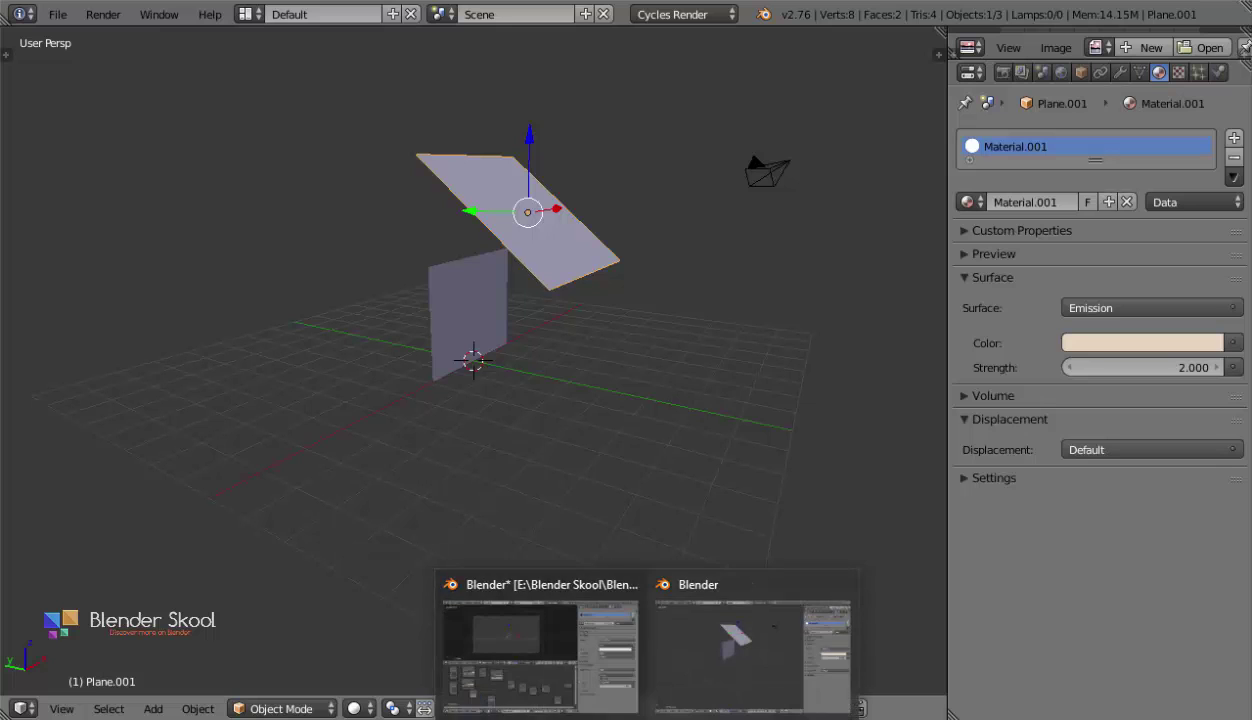
# Check the light's tint against the reference image of the foggy 'Love' window, then return to the new Blender scene.
pyautogui.click(562, 668)
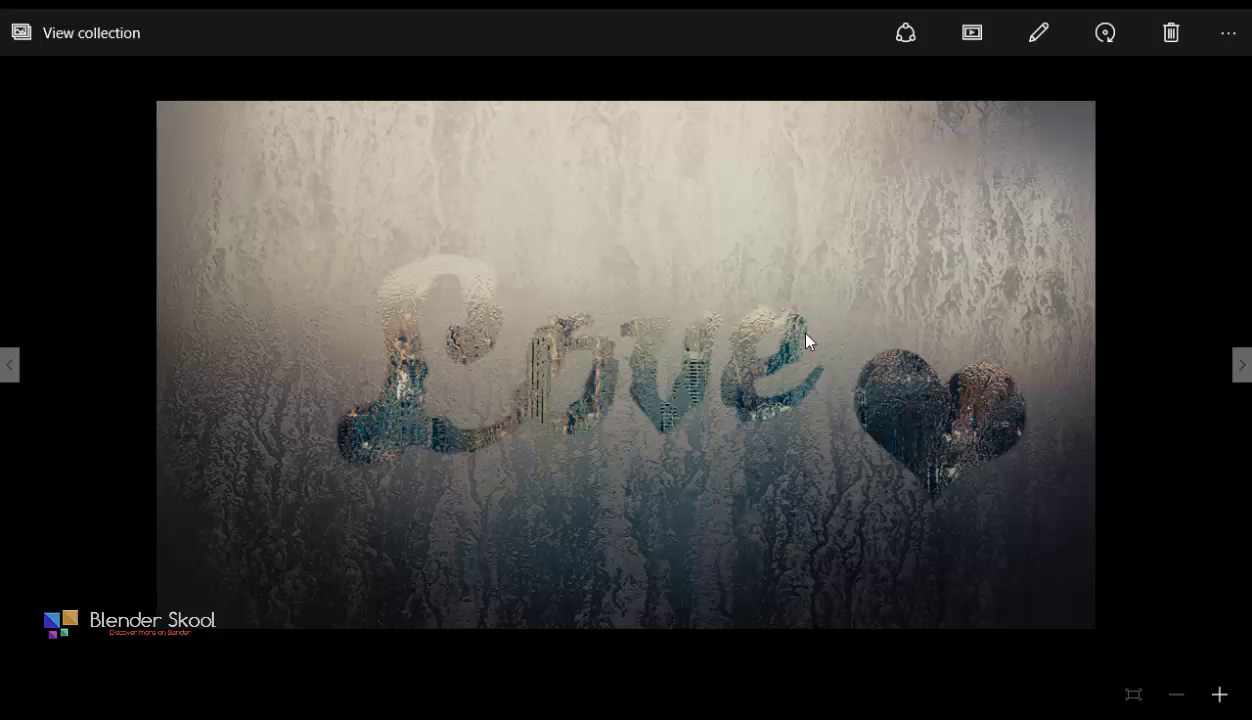
pyautogui.moveTo(645, 679)
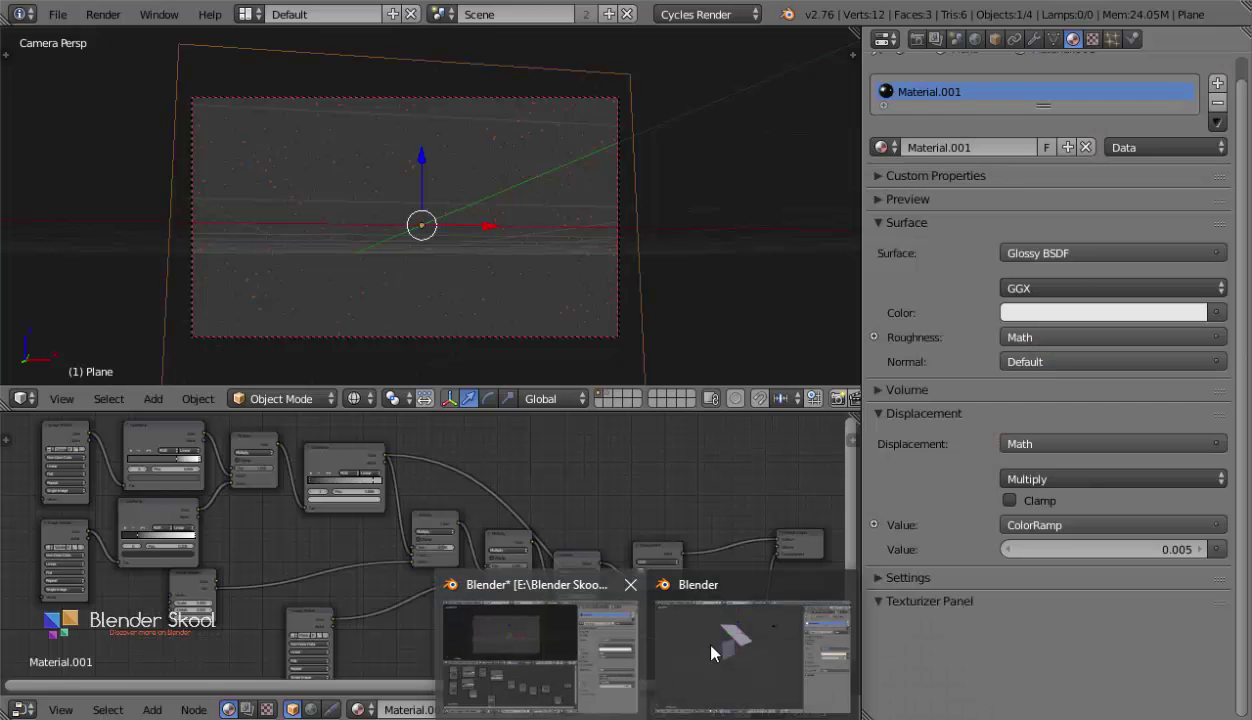
pyautogui.click(694, 631)
# Switch the viewport to Rendered shading and set the world background colour to black.
pyautogui.click(360, 708)
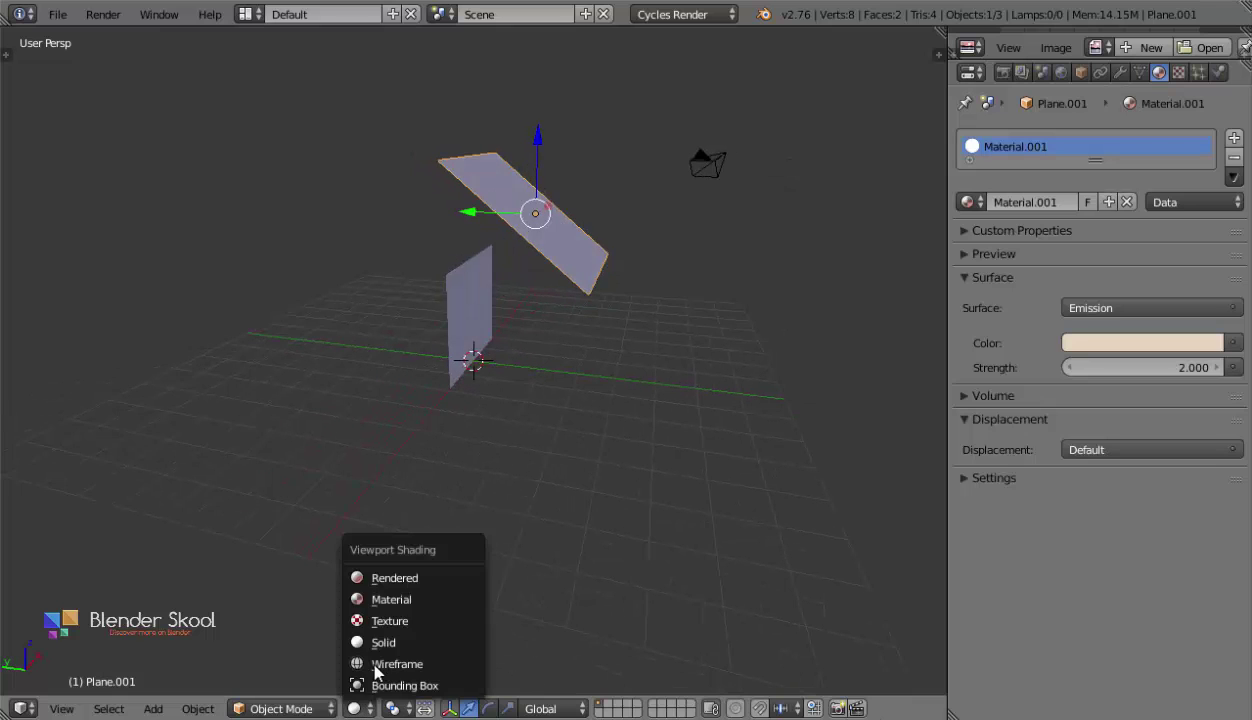
pyautogui.click(400, 578)
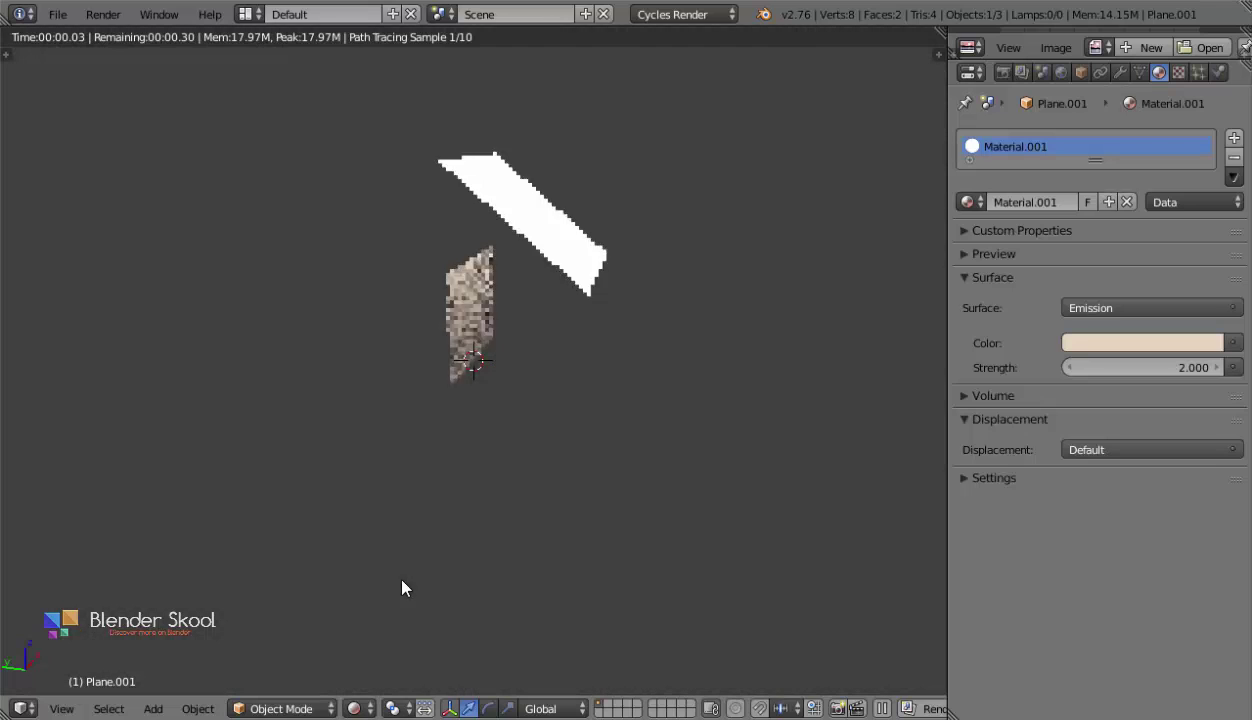
pyautogui.click(1060, 74)
pyautogui.click(1138, 274)
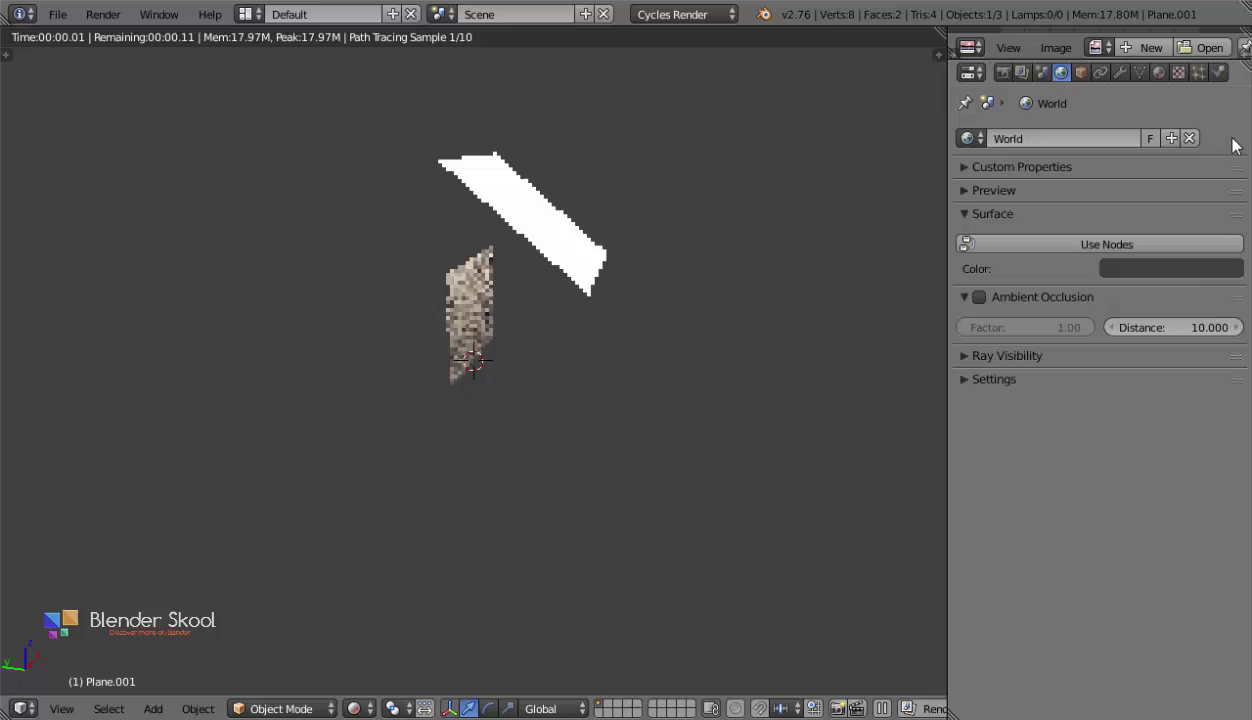
pyautogui.click(1197, 266)
pyautogui.moveTo(1229, 333); pyautogui.dragTo(1226, 432)
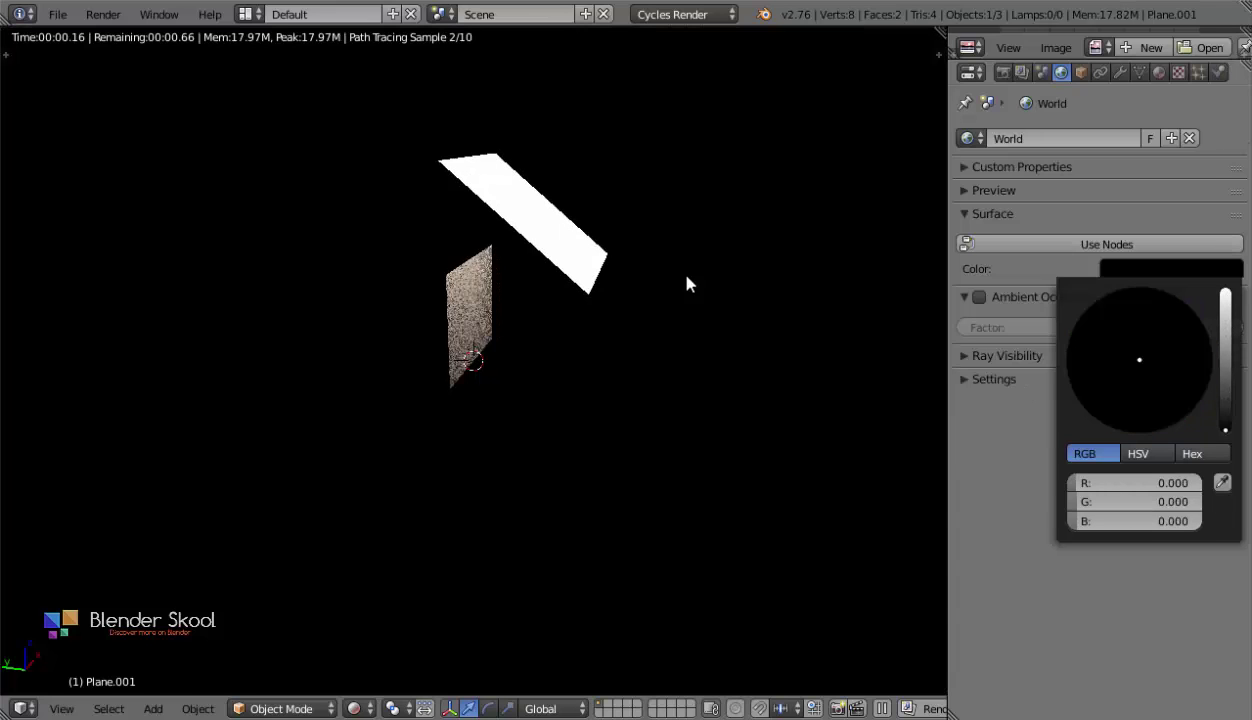
# Inspect the light falling on the glass plane up close in the rendered preview and return to Solid shading.
pyautogui.scroll(2, 518, 358)
pyautogui.scroll(6, 408, 340)
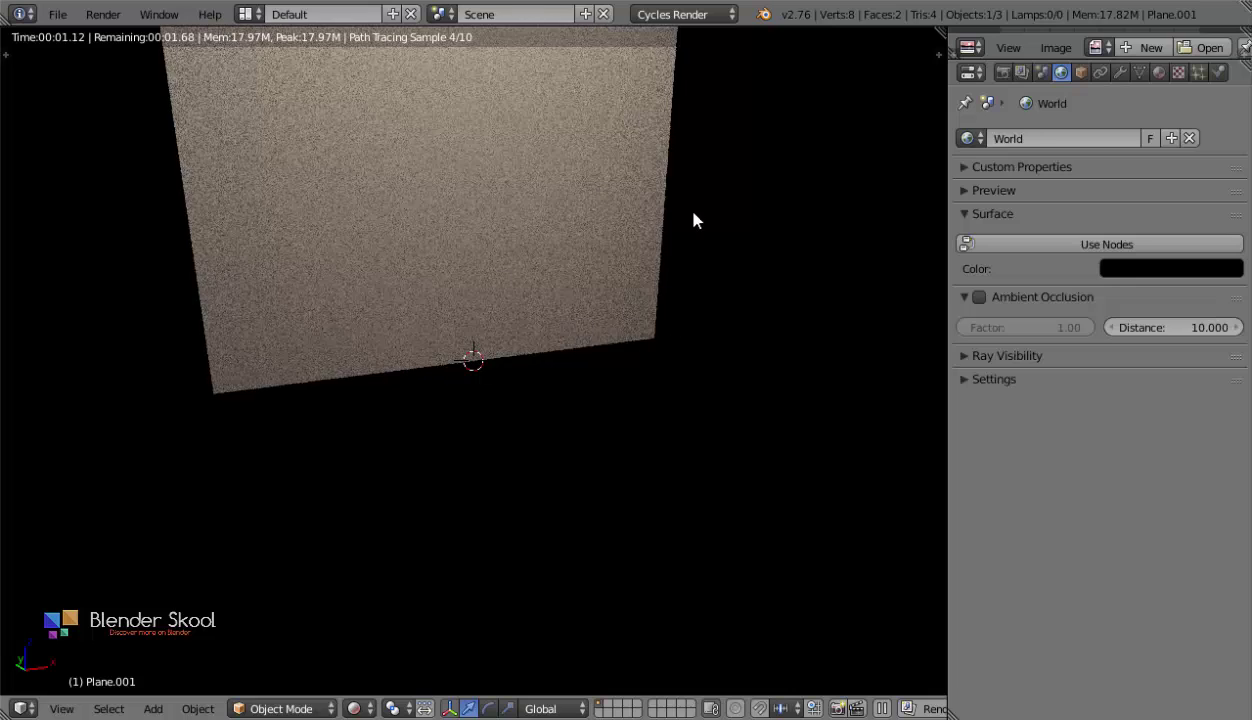
pyautogui.scroll(-6, 500, 295)
pyautogui.hotkey('shift', 'z')
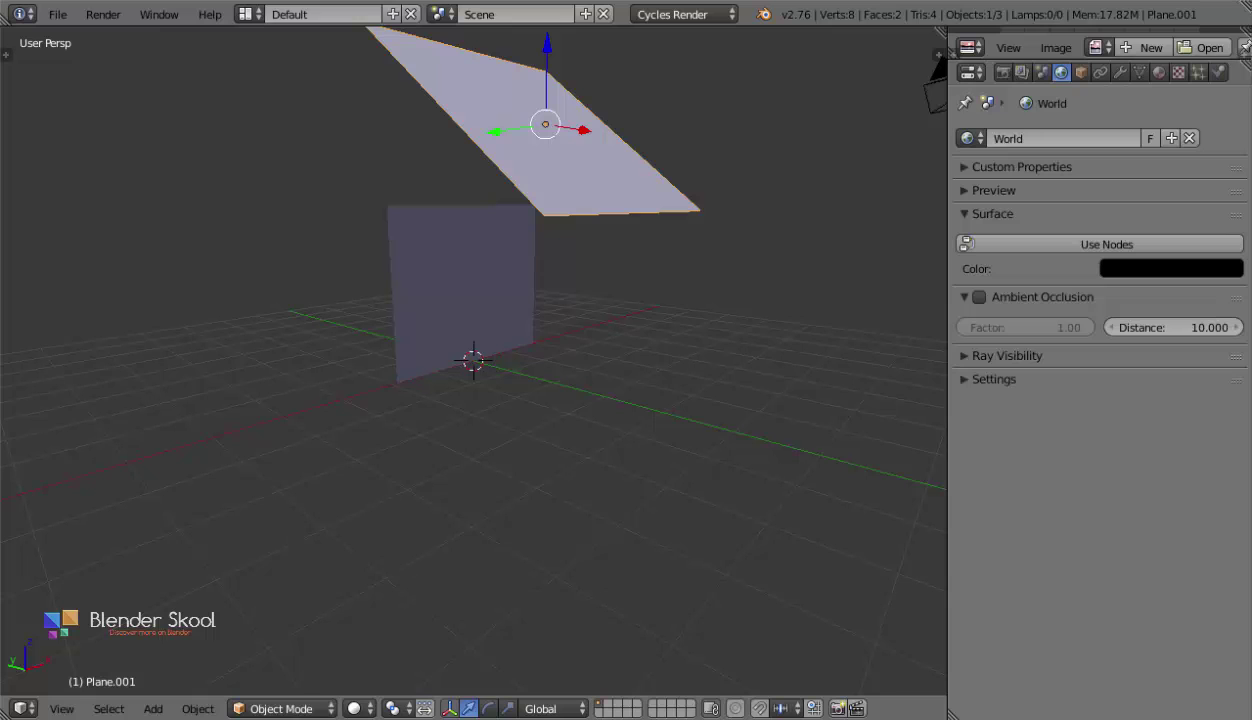
# Examine the wet-glass details in the reference image and return to the new Blender scene.
pyautogui.moveTo(665, 712)
pyautogui.click(640, 682)
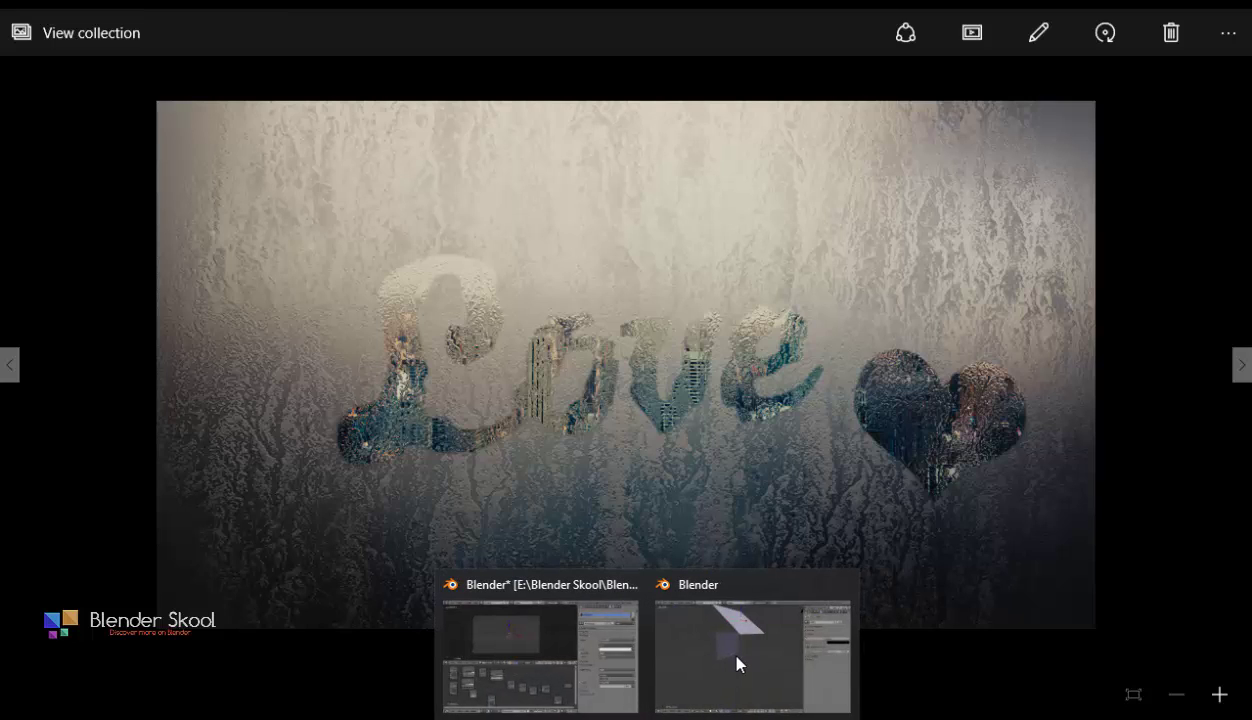
pyautogui.click(737, 662)
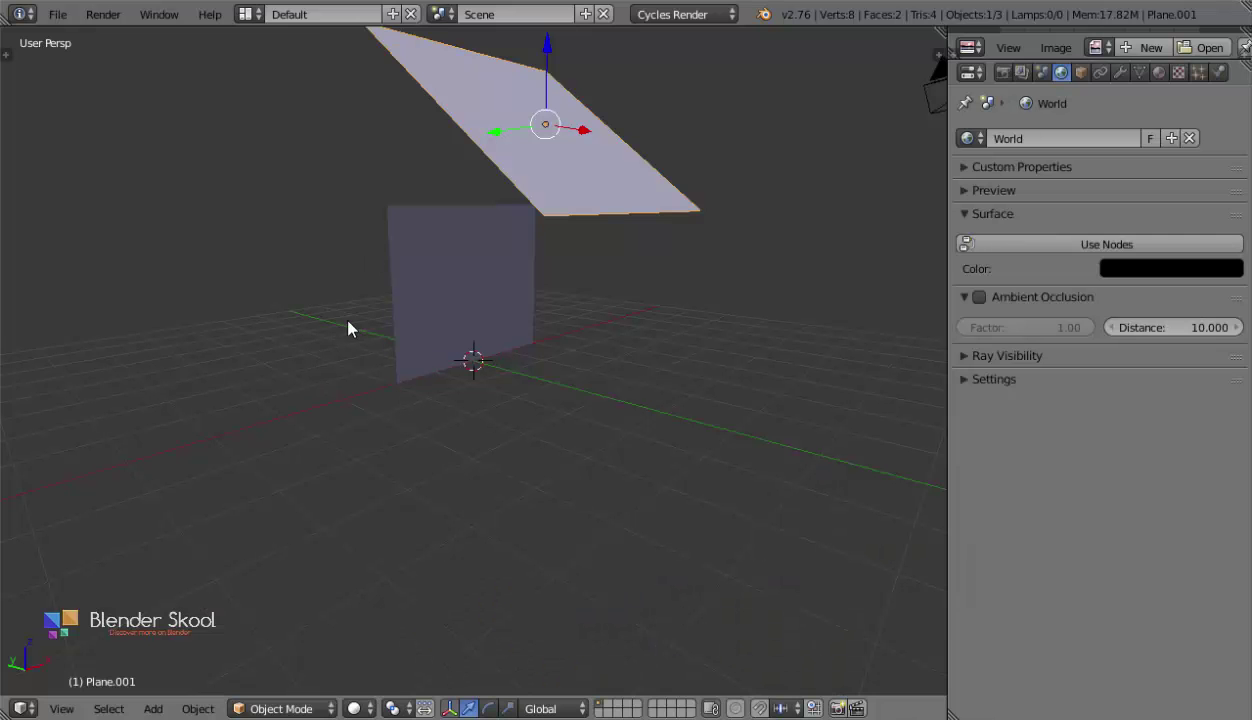
# Enable the Import Images as Planes add-on in the user preferences and close them.
pyautogui.click(58, 14)
pyautogui.click(80, 228)
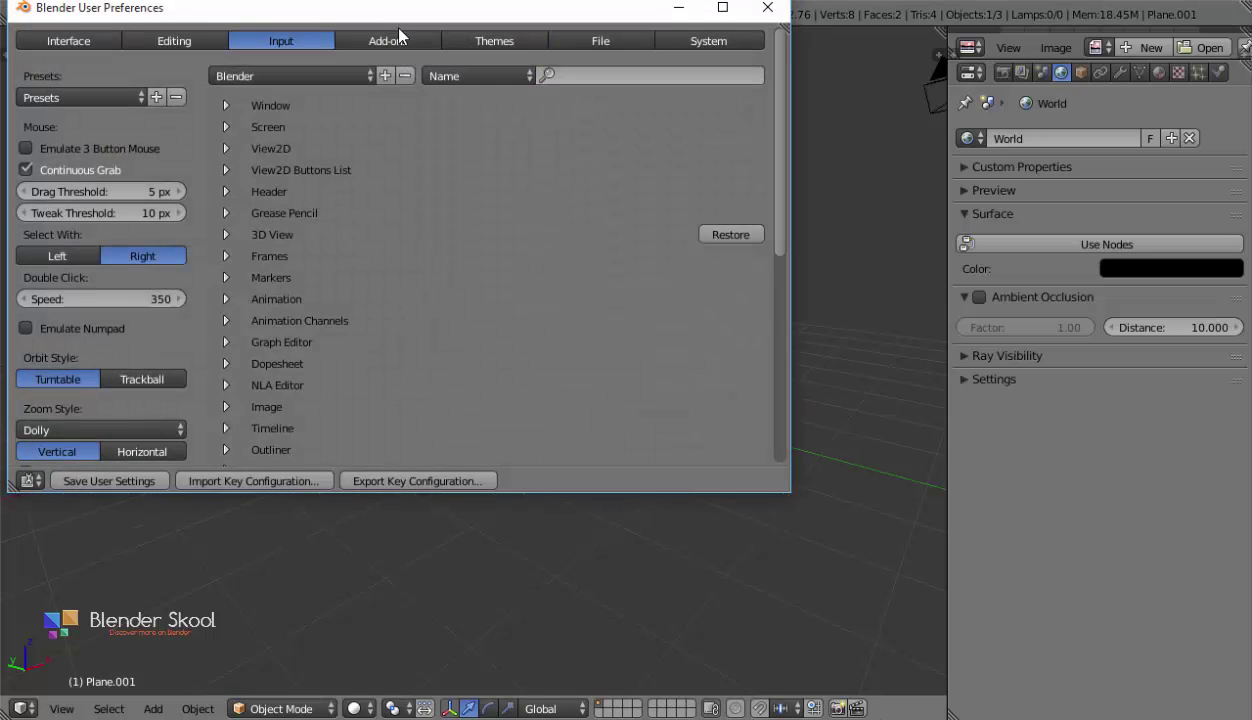
pyautogui.click(392, 42)
pyautogui.click(118, 73)
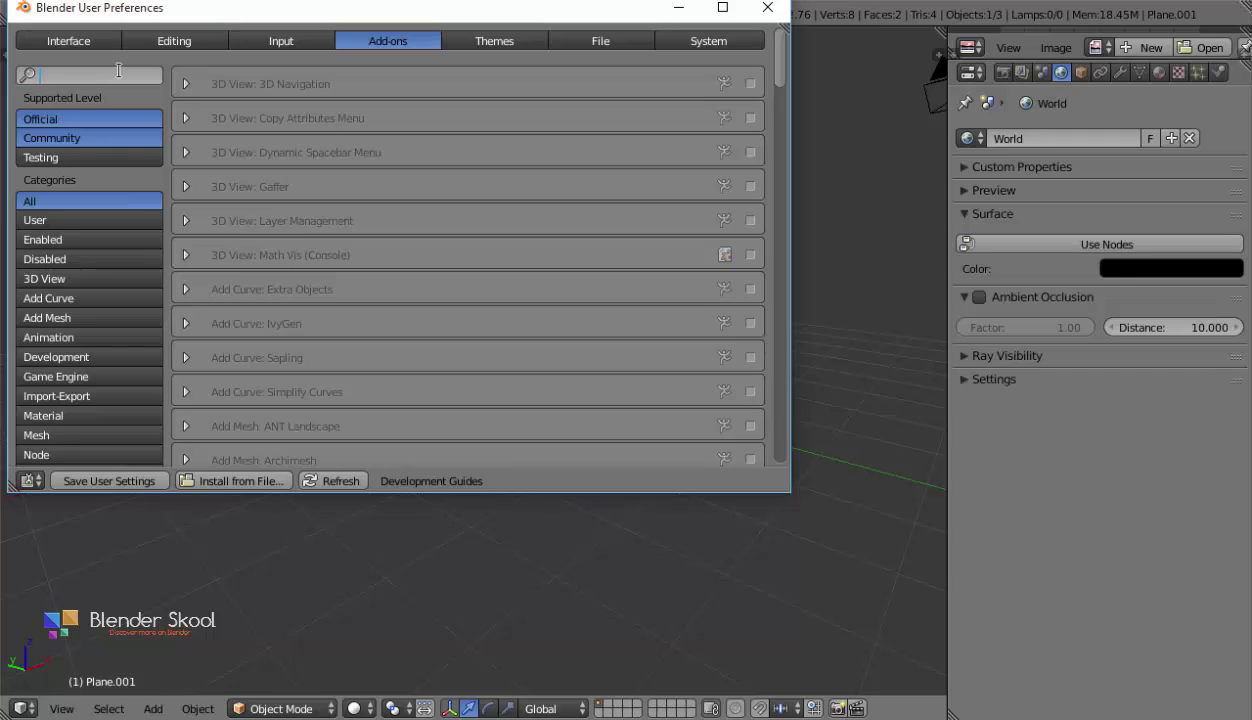
pyautogui.write('images')
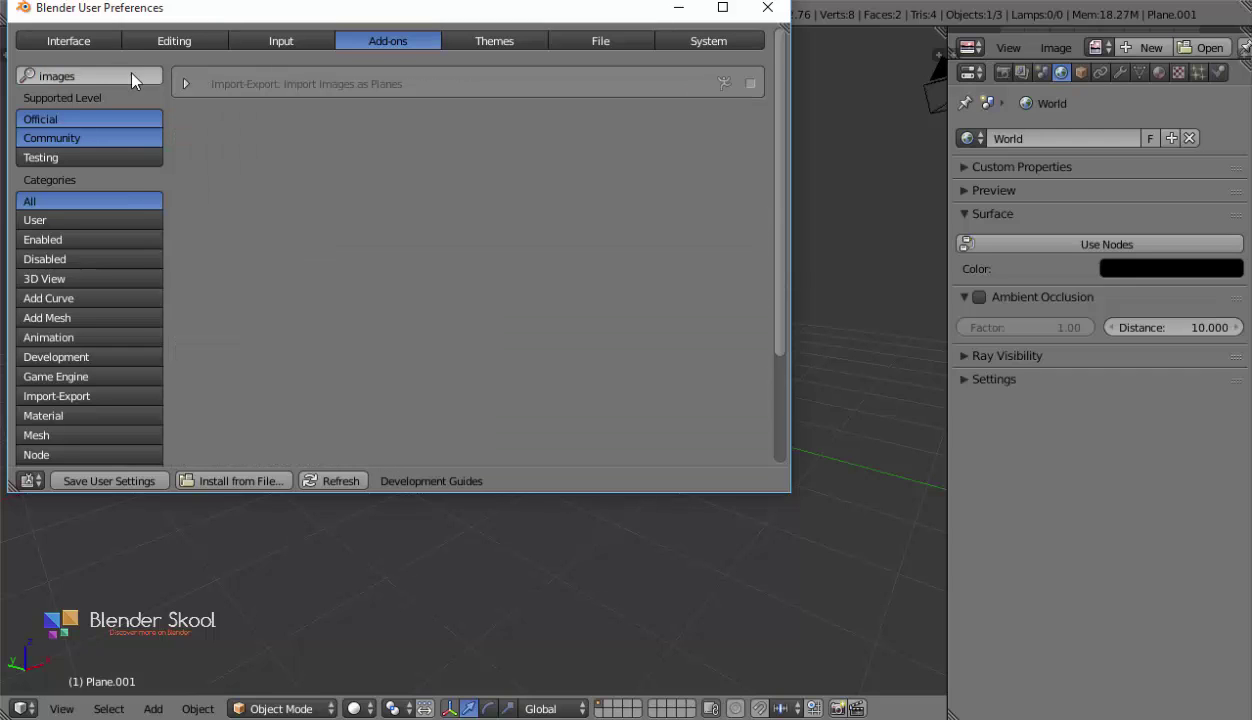
pyautogui.click(184, 85)
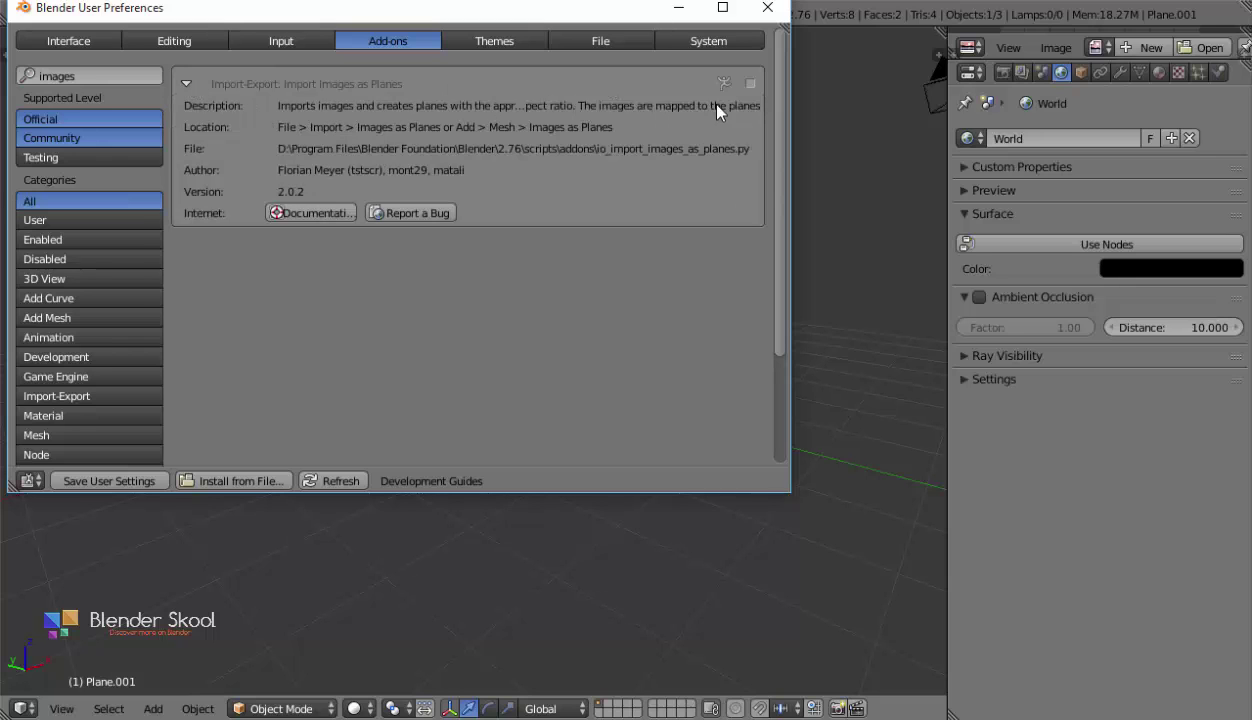
pyautogui.click(751, 84)
pyautogui.click(767, 8)
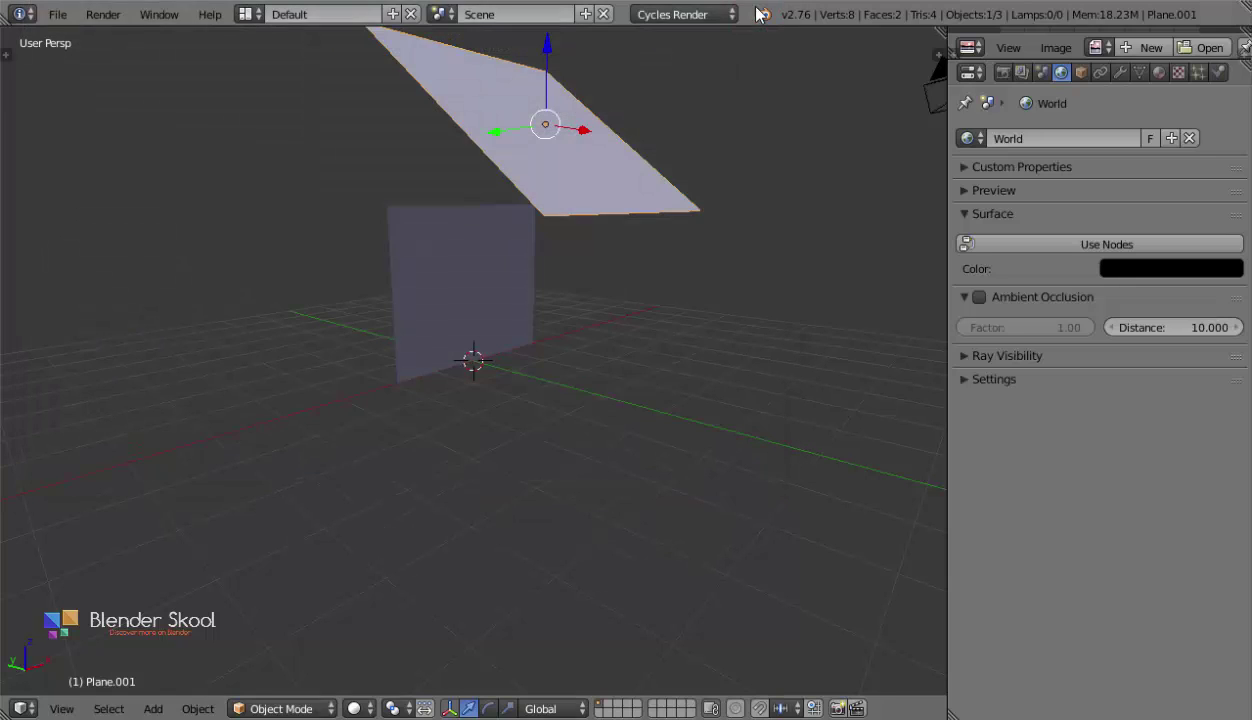
# Import city.jpg from the Fog on Glass folder as an image plane with the Emission material setting.
pyautogui.hotkey('shift', 'a')
pyautogui.moveTo(475, 283)
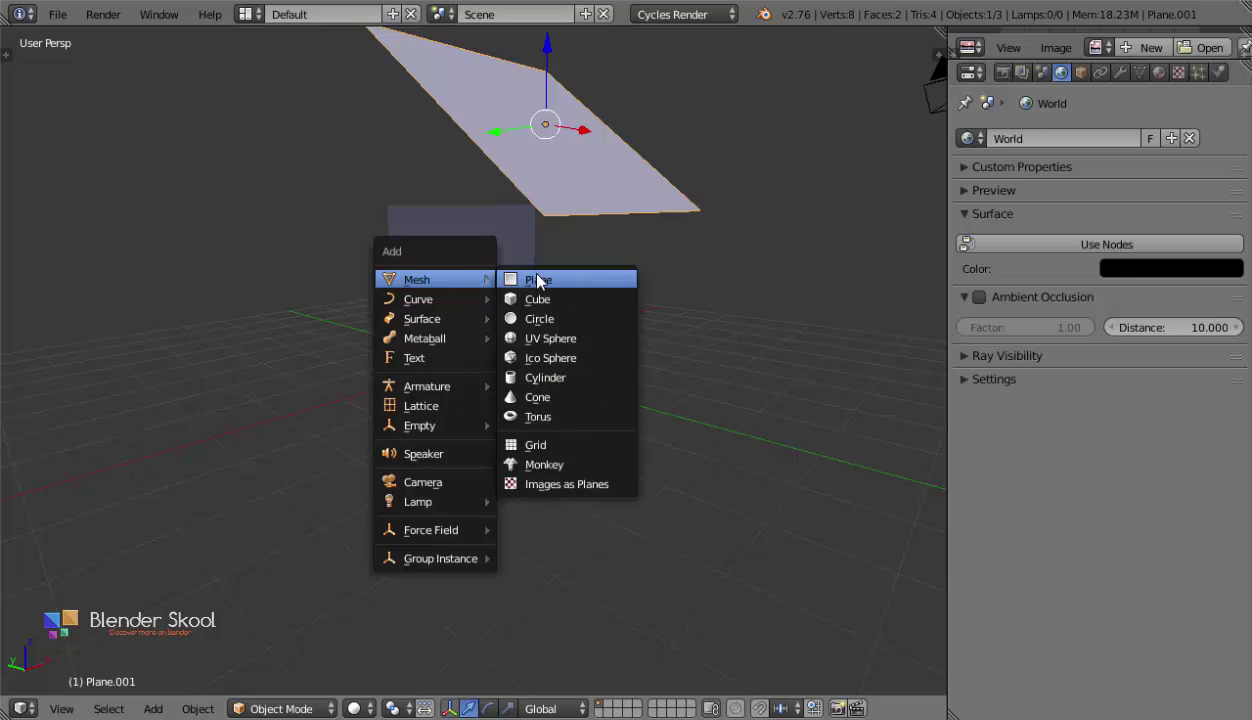
pyautogui.click(551, 484)
pyautogui.scroll(-6, 66, 245)
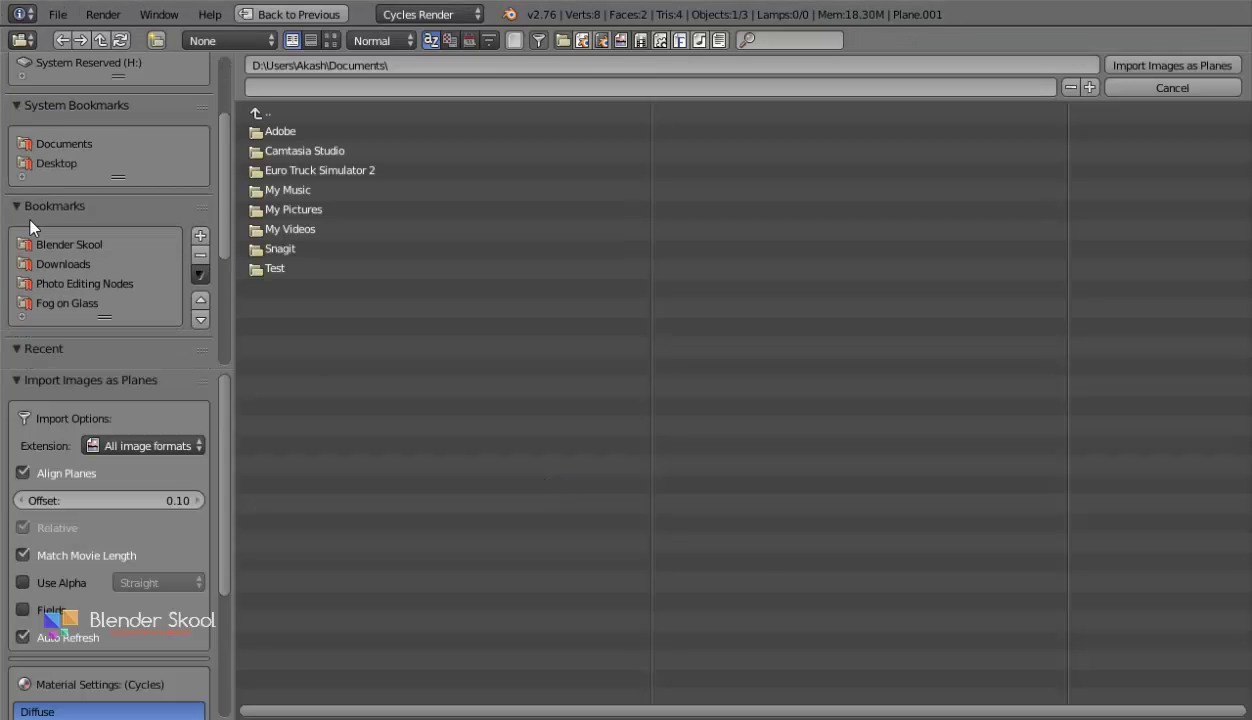
pyautogui.click(82, 268)
pyautogui.click(336, 37)
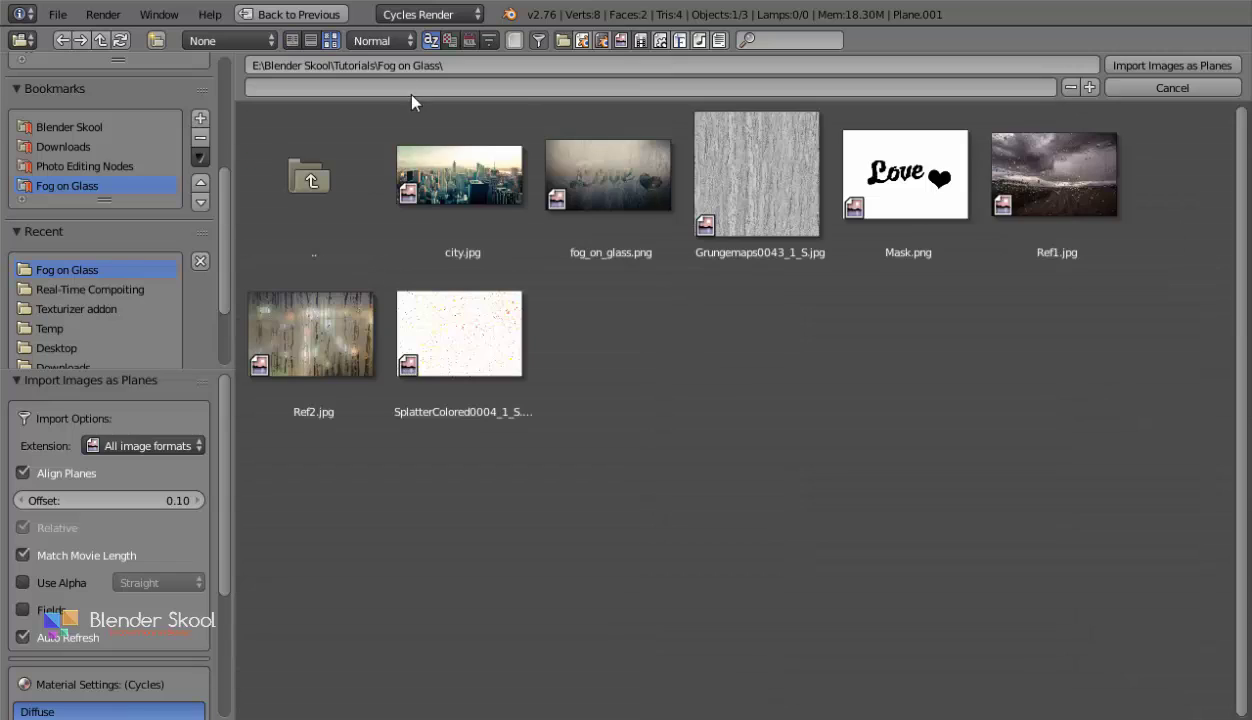
pyautogui.click(456, 207)
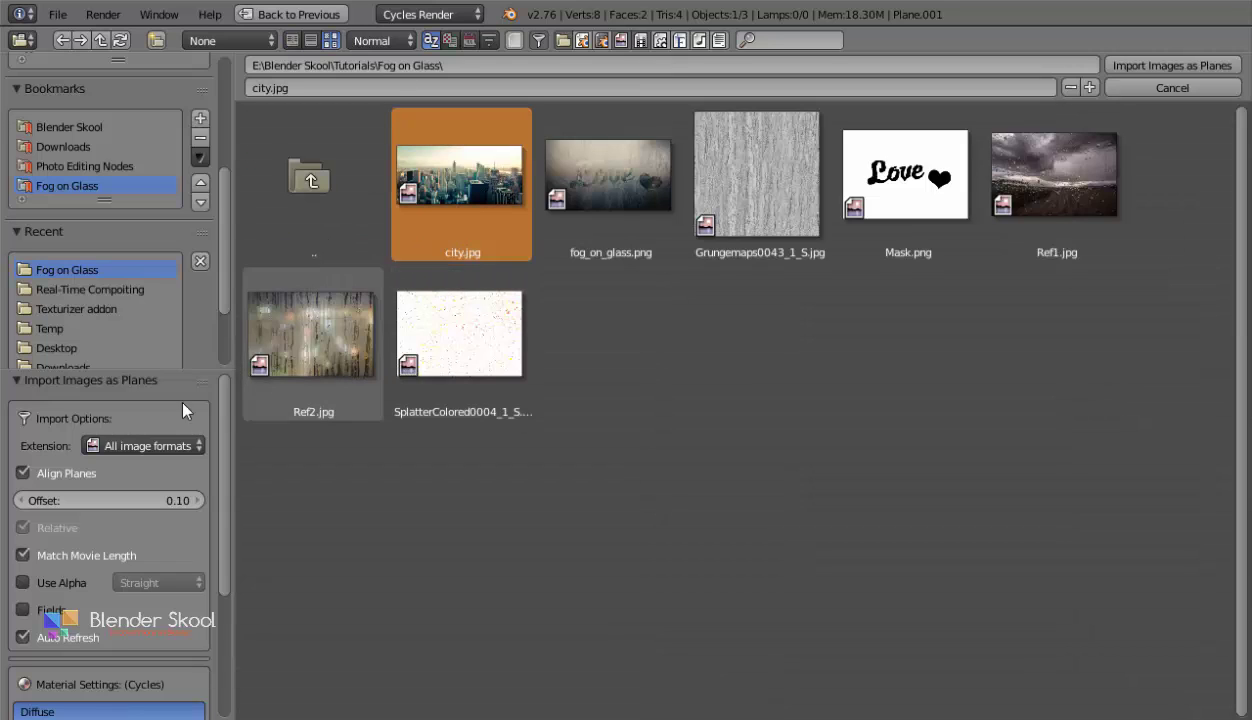
pyautogui.scroll(-2, 153, 485)
pyautogui.scroll(-3, 151, 484)
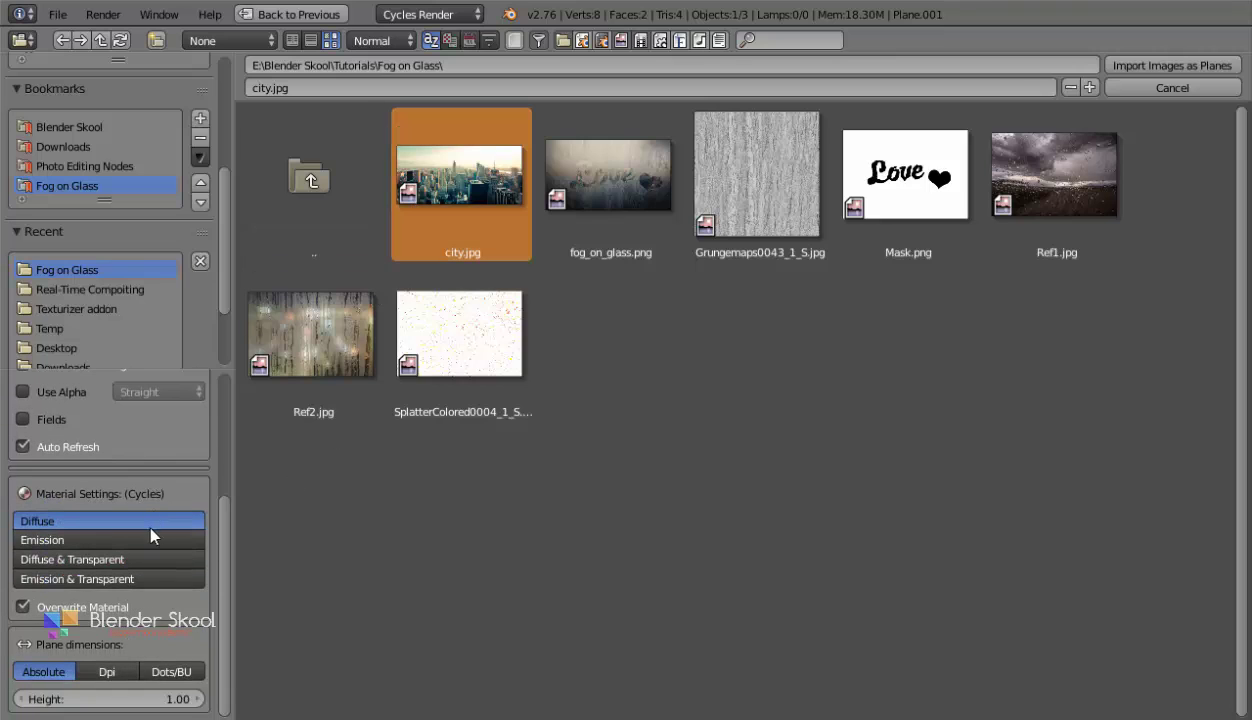
pyautogui.click(38, 539)
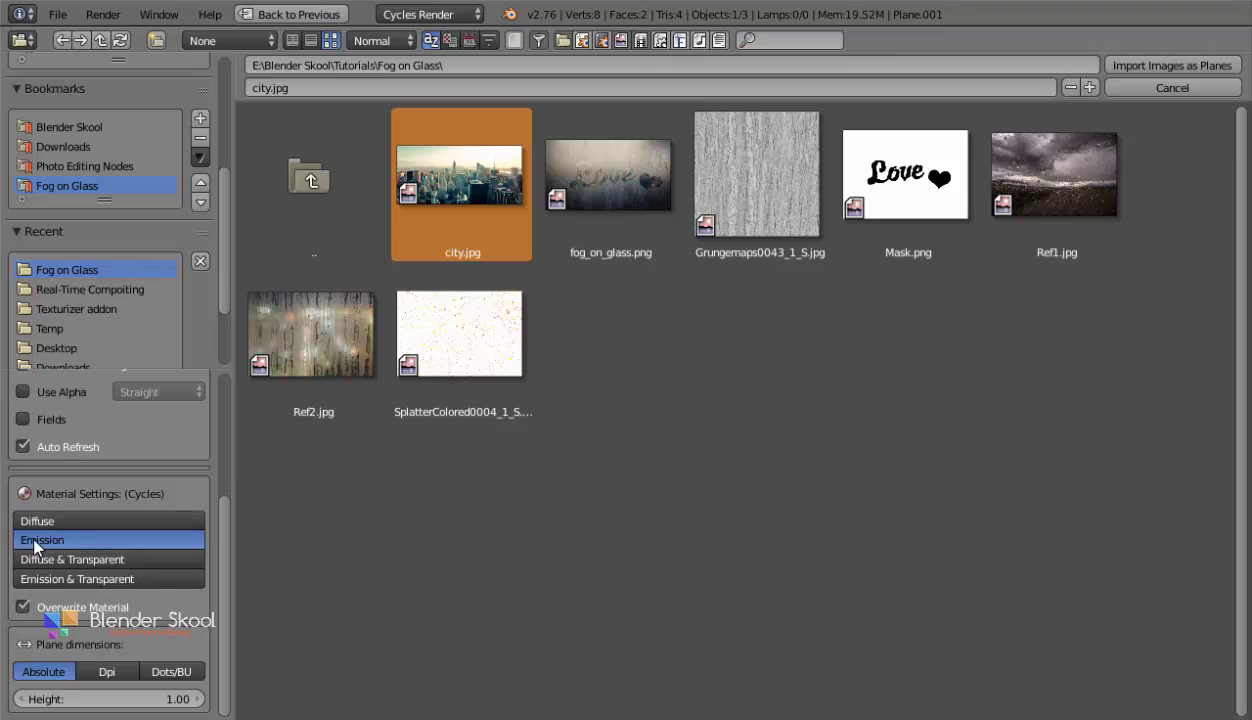
pyautogui.click(1133, 62)
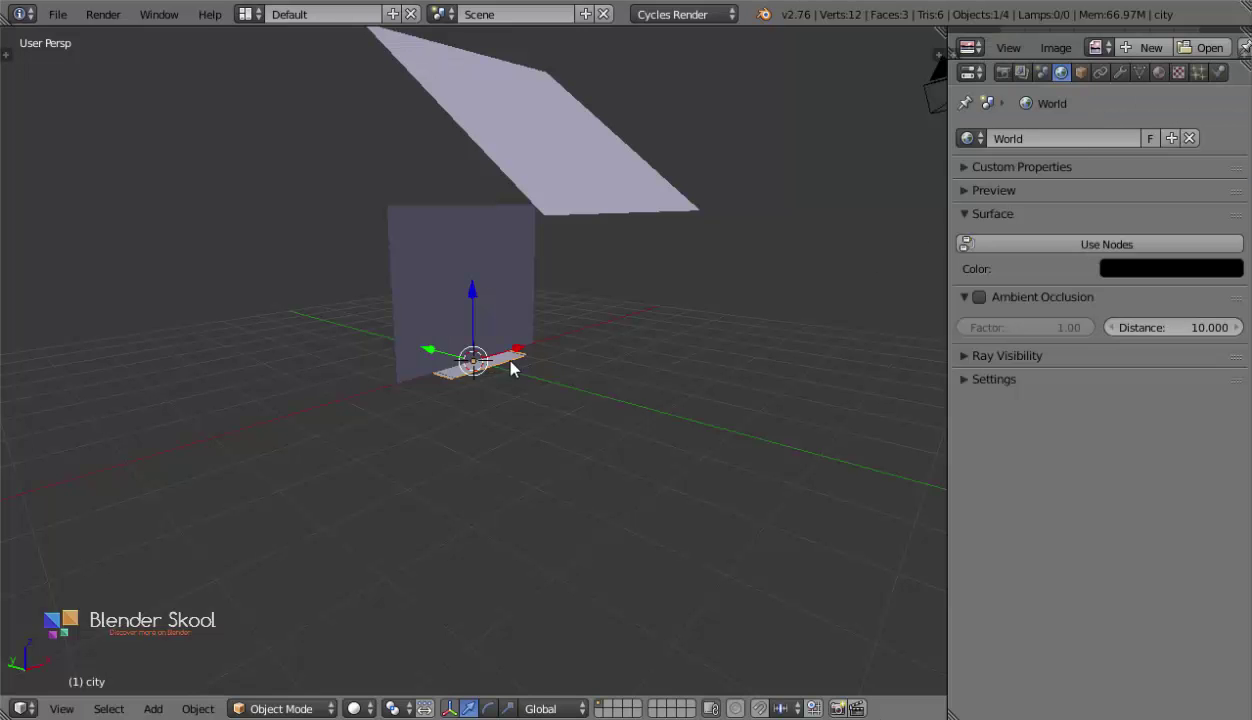
pyautogui.moveTo(511, 366); pyautogui.dragTo(466, 421, button='middle')
pyautogui.scroll(2, 567, 384)
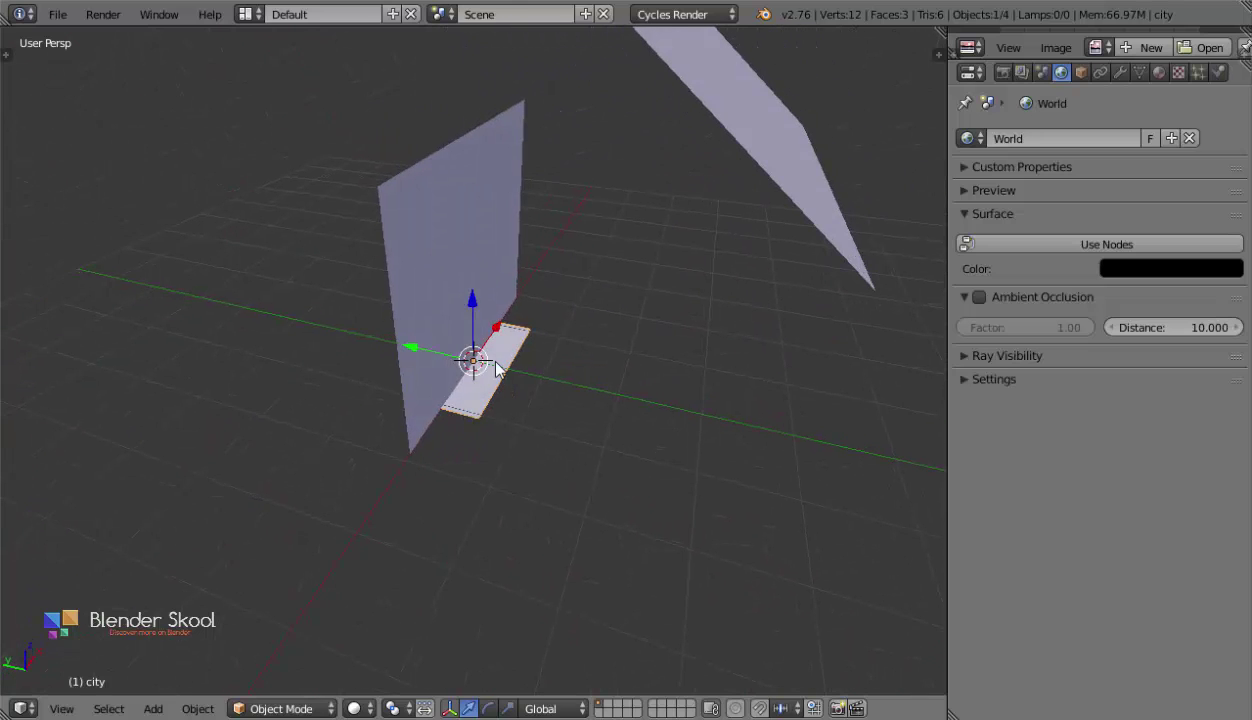
pyautogui.press('g')
pyautogui.press('y')
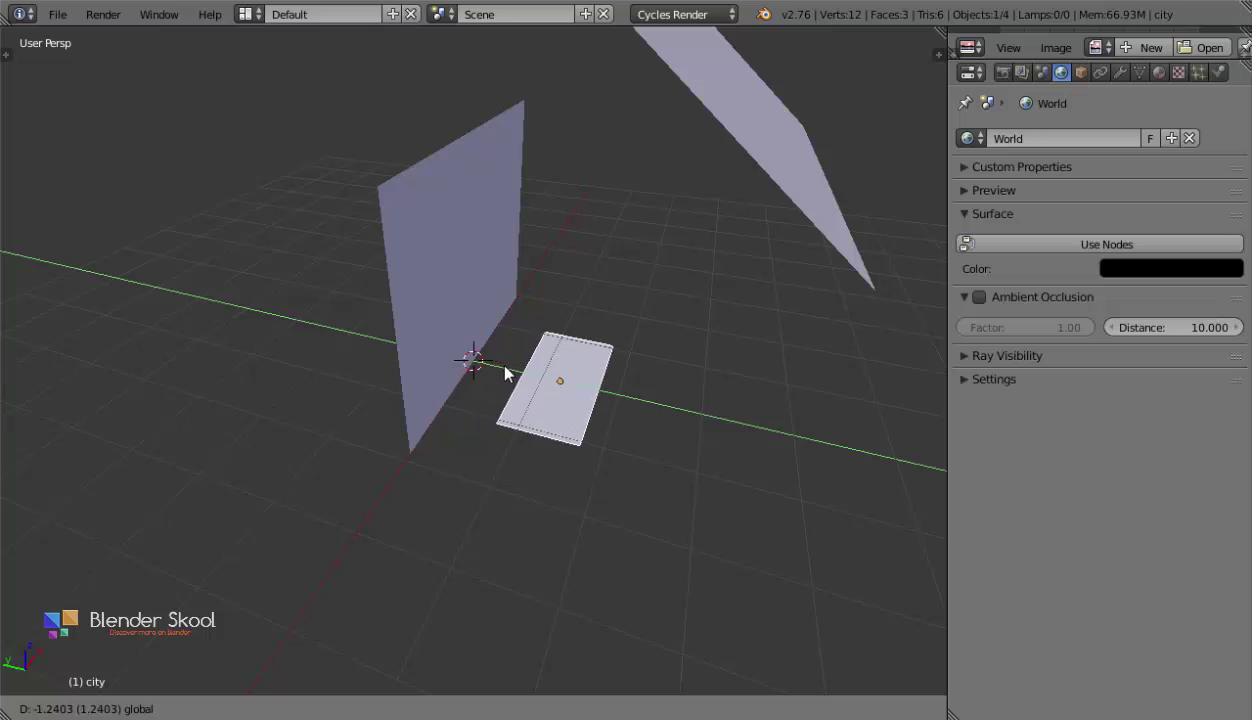
pyautogui.press('Escape')
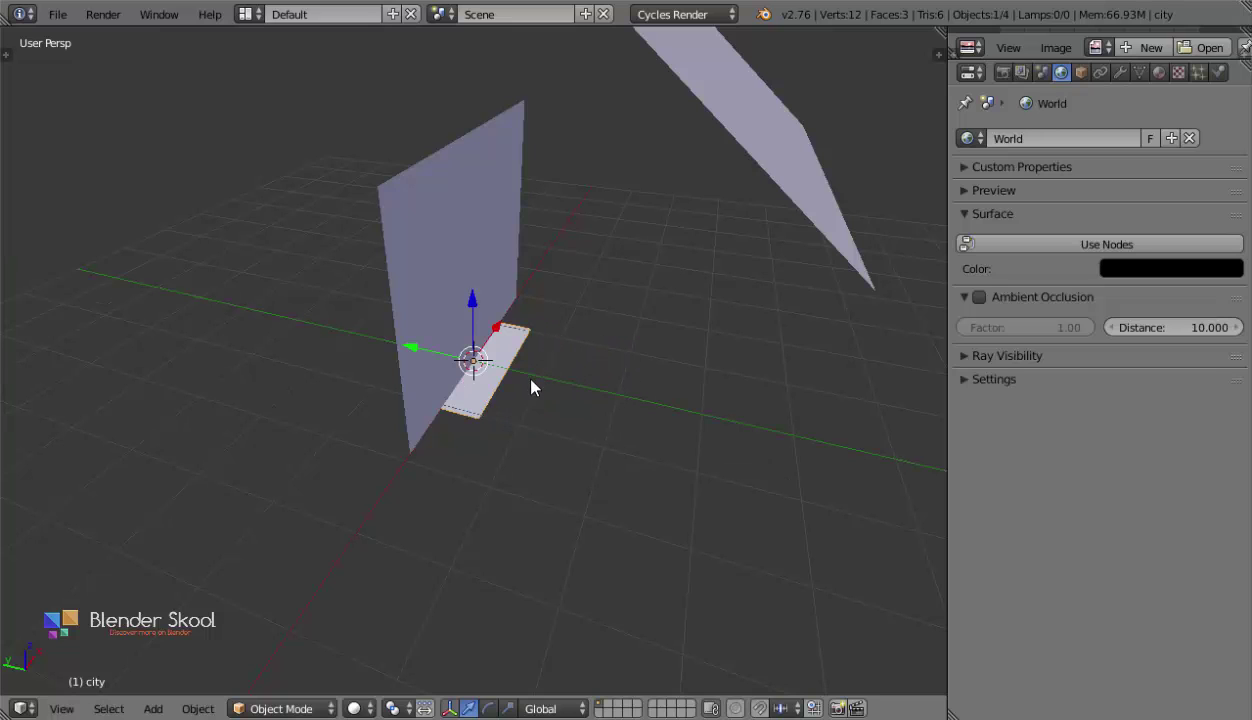
# Remove the Light Path input from the emission strength of the city plane's material.
pyautogui.moveTo(518, 370); pyautogui.dragTo(716, 328, button='middle')
pyautogui.click(1158, 72)
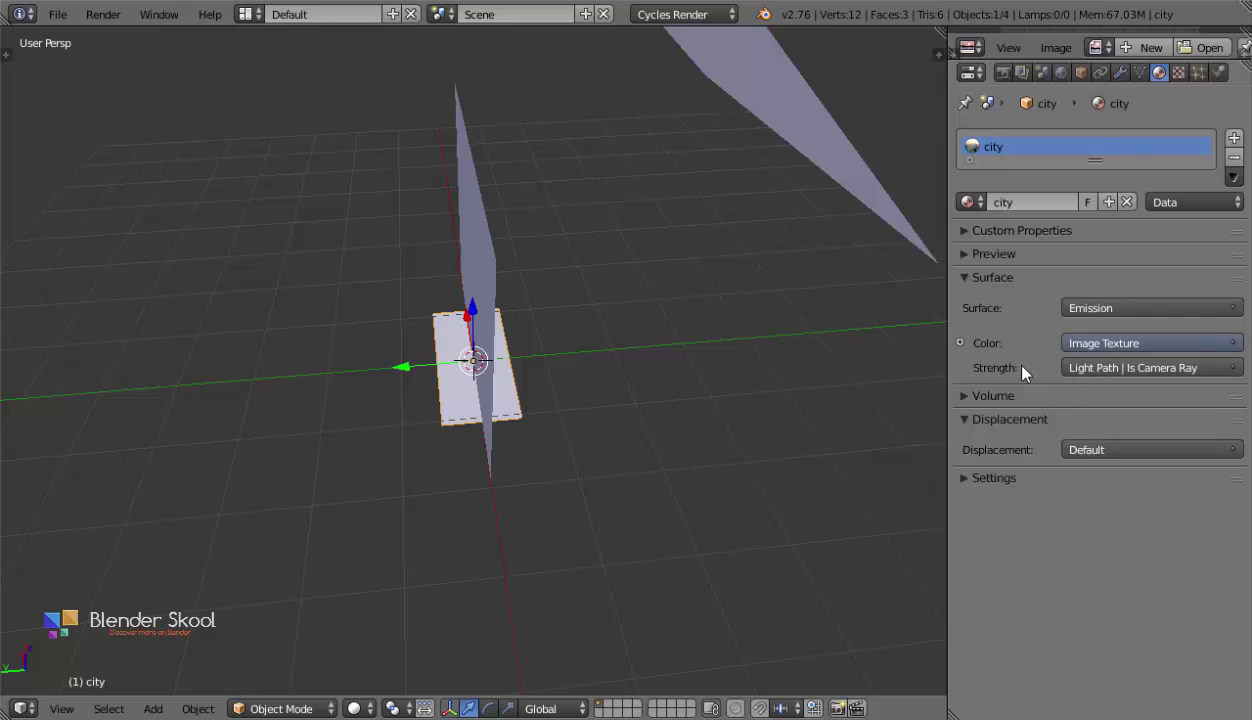
pyautogui.click(1132, 367)
pyautogui.moveTo(885, 18)
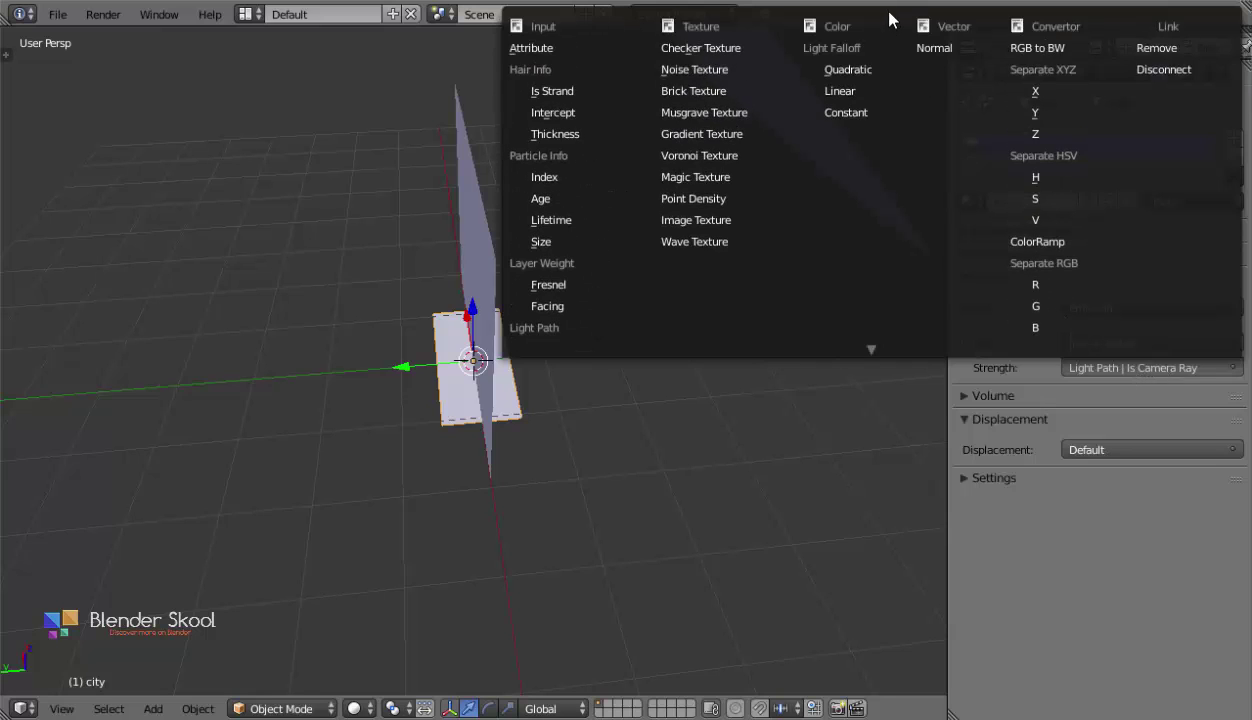
pyautogui.click(1160, 48)
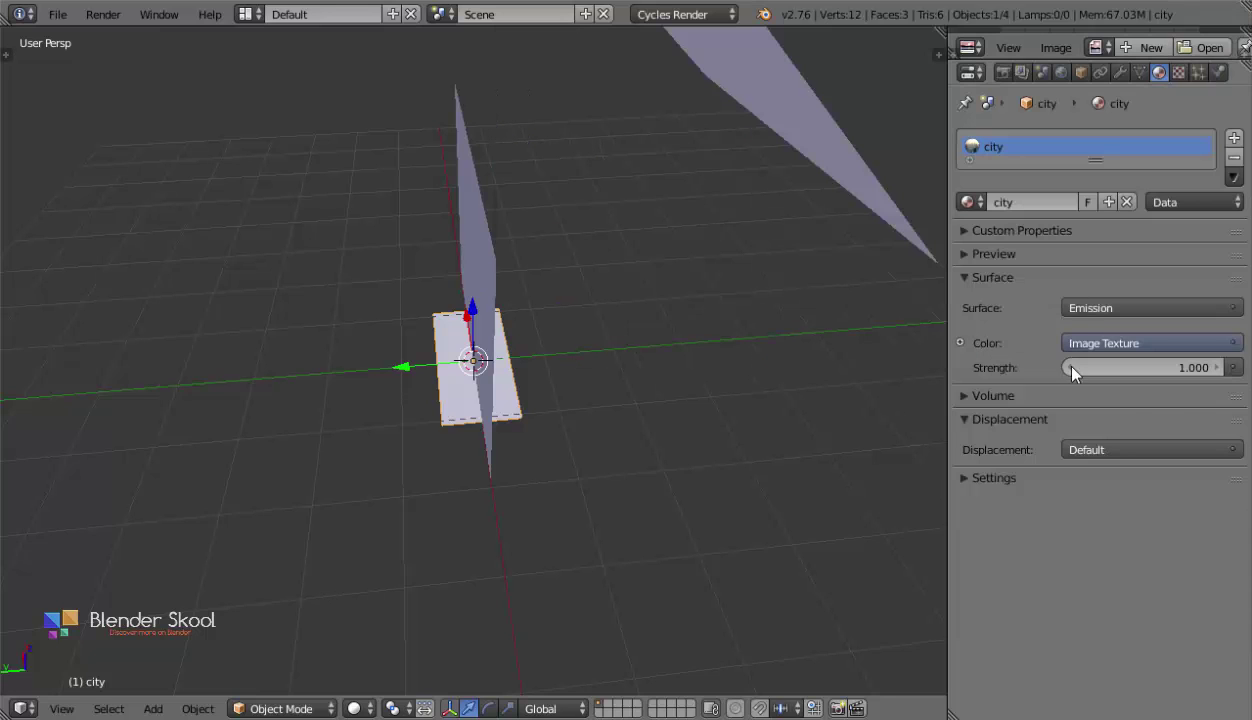
# Preview the city plane beside the glass in Rendered shading and return to Solid shading.
pyautogui.moveTo(788, 461); pyautogui.dragTo(567, 511, button='middle')
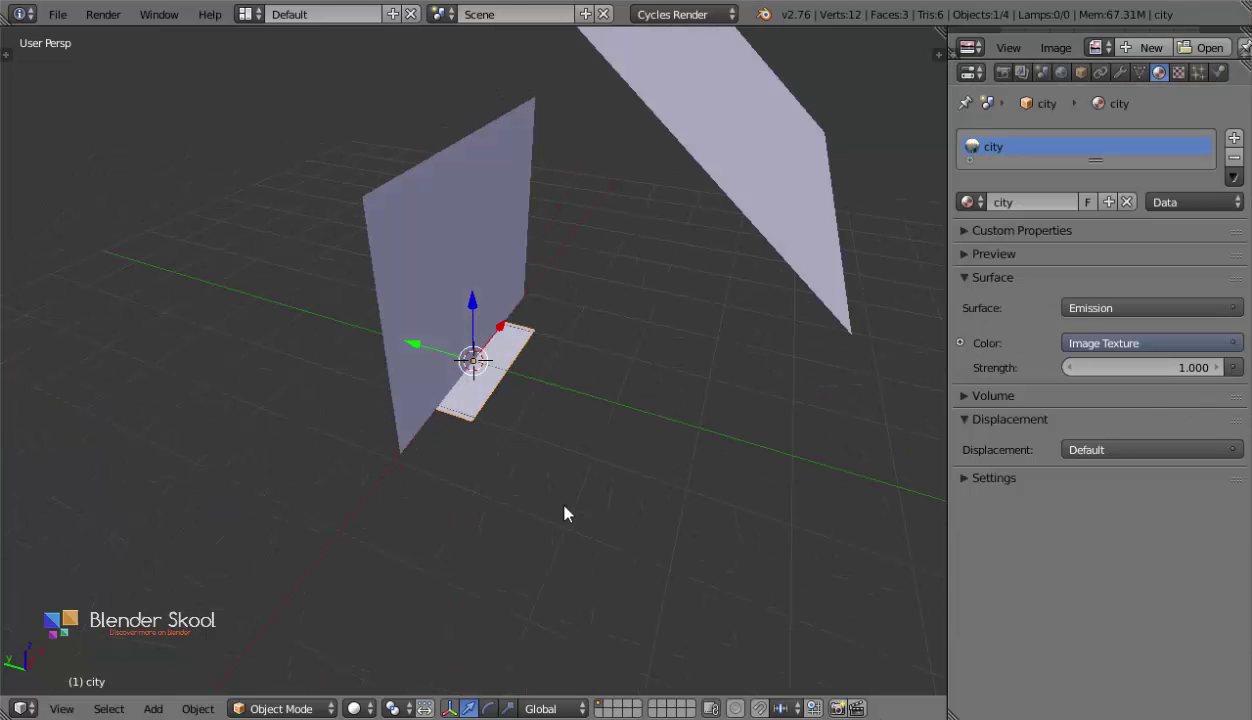
pyautogui.click(358, 708)
pyautogui.click(340, 576)
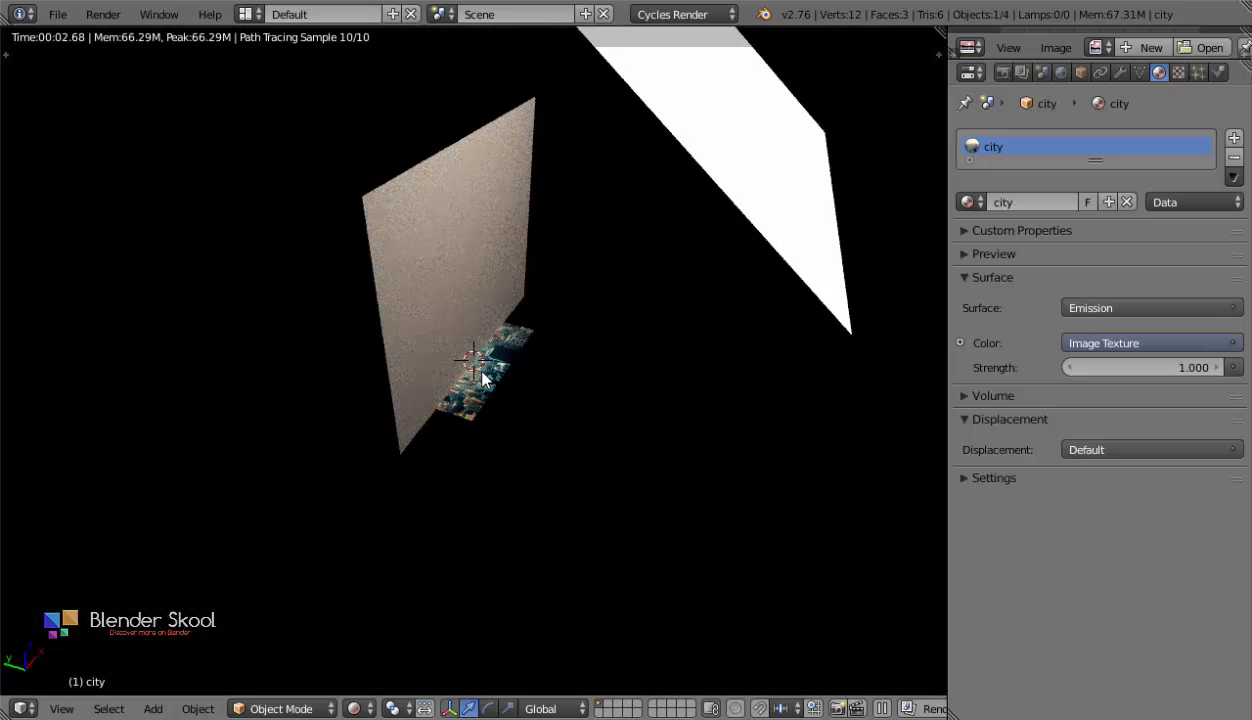
pyautogui.press('g')
pyautogui.press('Escape')
pyautogui.hotkey('shift', 'z')
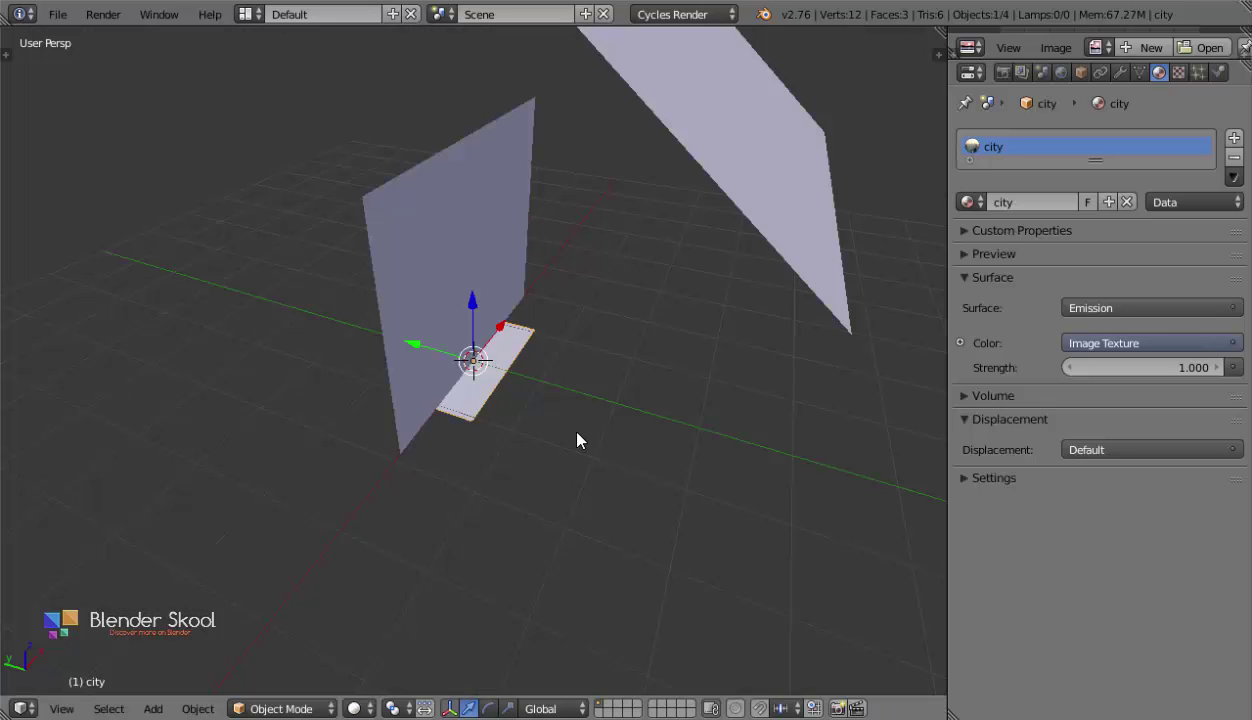
pyautogui.press('z')
pyautogui.write('rx')
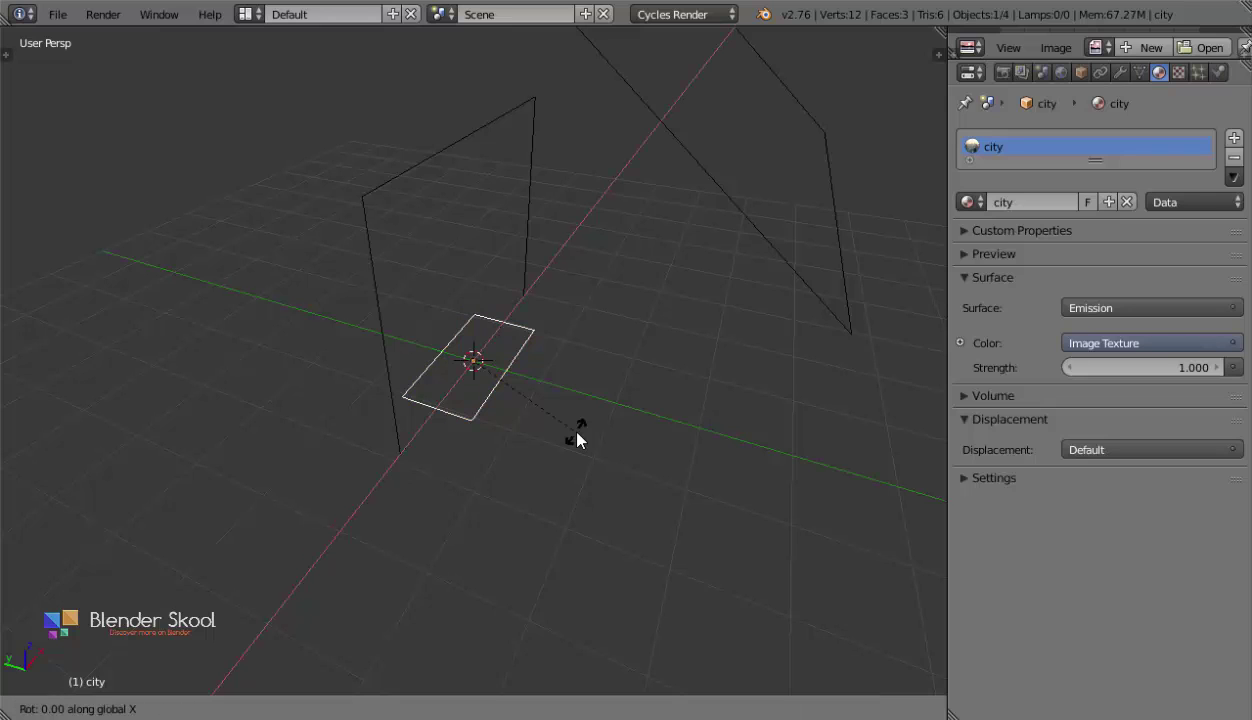
pyautogui.write('990')
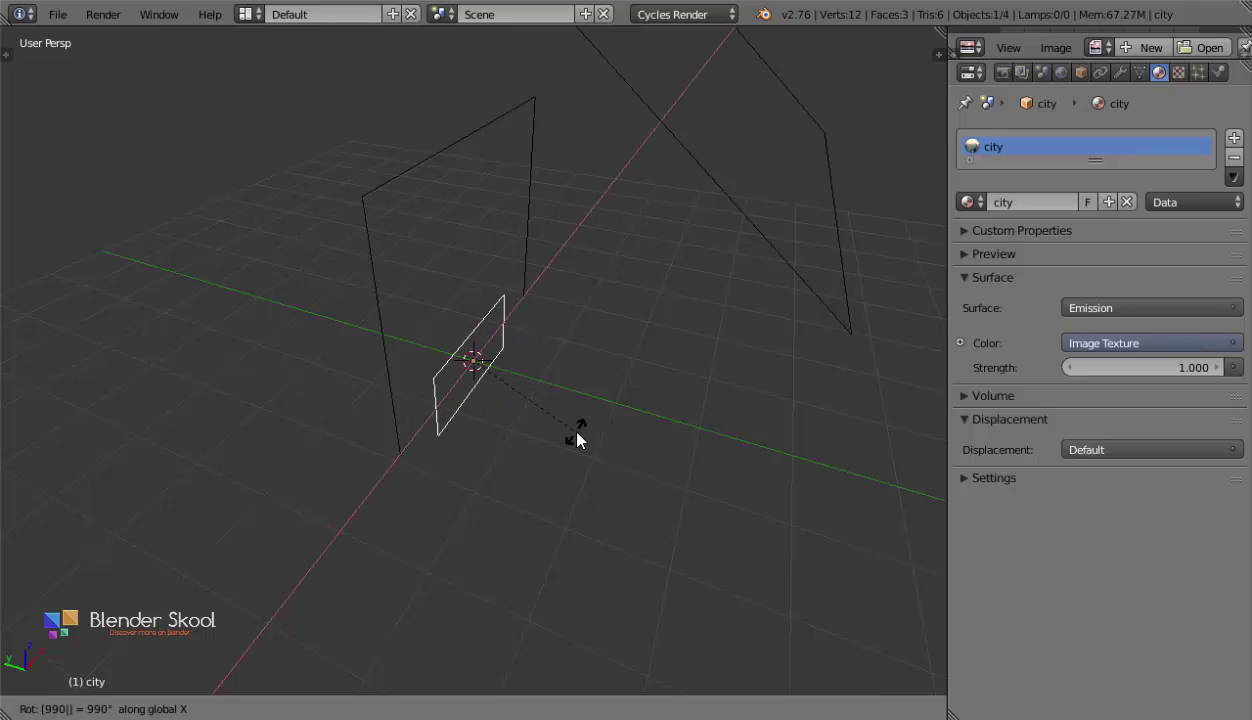
pyautogui.press('Escape')
# Stand the city plane upright by rotating it 90° about the X axis, and return to Solid shading.
pyautogui.write('rx90')
pyautogui.press('Return')
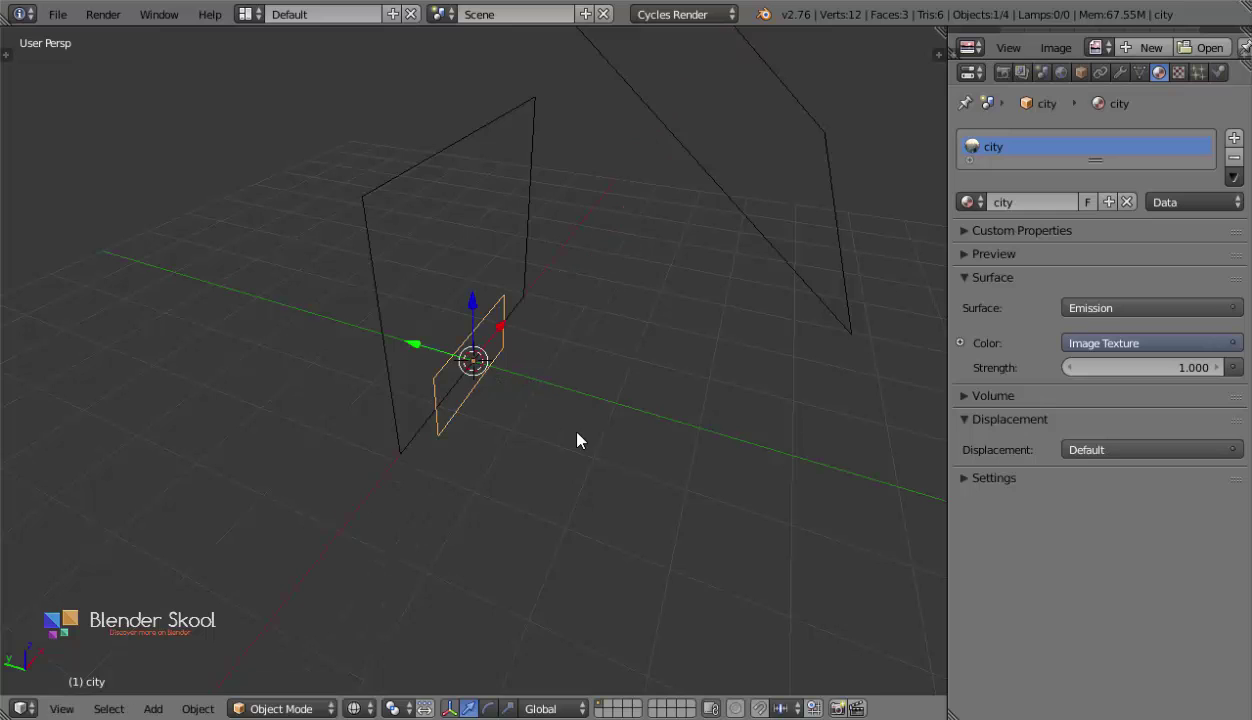
pyautogui.press('z')
# Scale the city plane up uniformly to about 3.08.
pyautogui.moveTo(579, 438)
pyautogui.mouseDown(button='middle')
pyautogui.moveTo(609, 377)
pyautogui.moveTo(570, 360)
pyautogui.moveTo(538, 403)
pyautogui.moveTo(503, 394)
pyautogui.mouseUp(button='middle')
pyautogui.press('s')
pyautogui.click(499, 438)
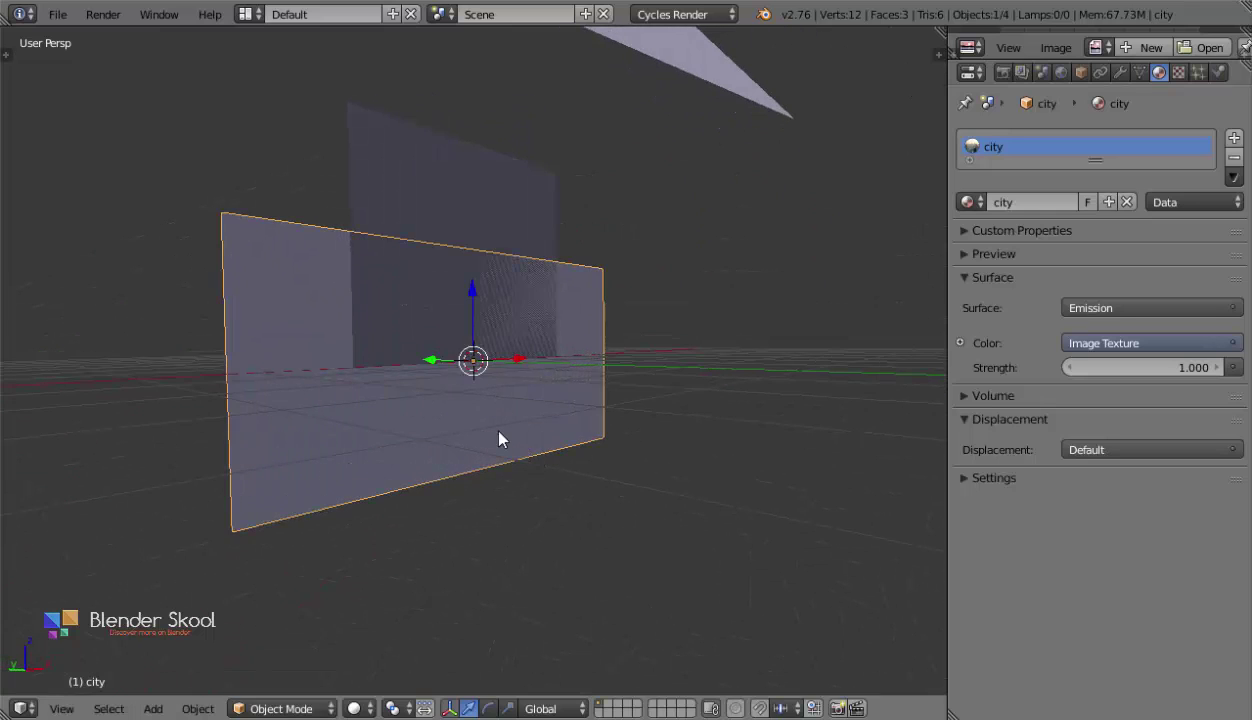
# Move the city plane along negative Y well away from the glass plane, and raise it along Z until its lower edge nears the grid.
pyautogui.moveTo(499, 438); pyautogui.dragTo(403, 345, button='middle')
pyautogui.press('g')
pyautogui.press('y')
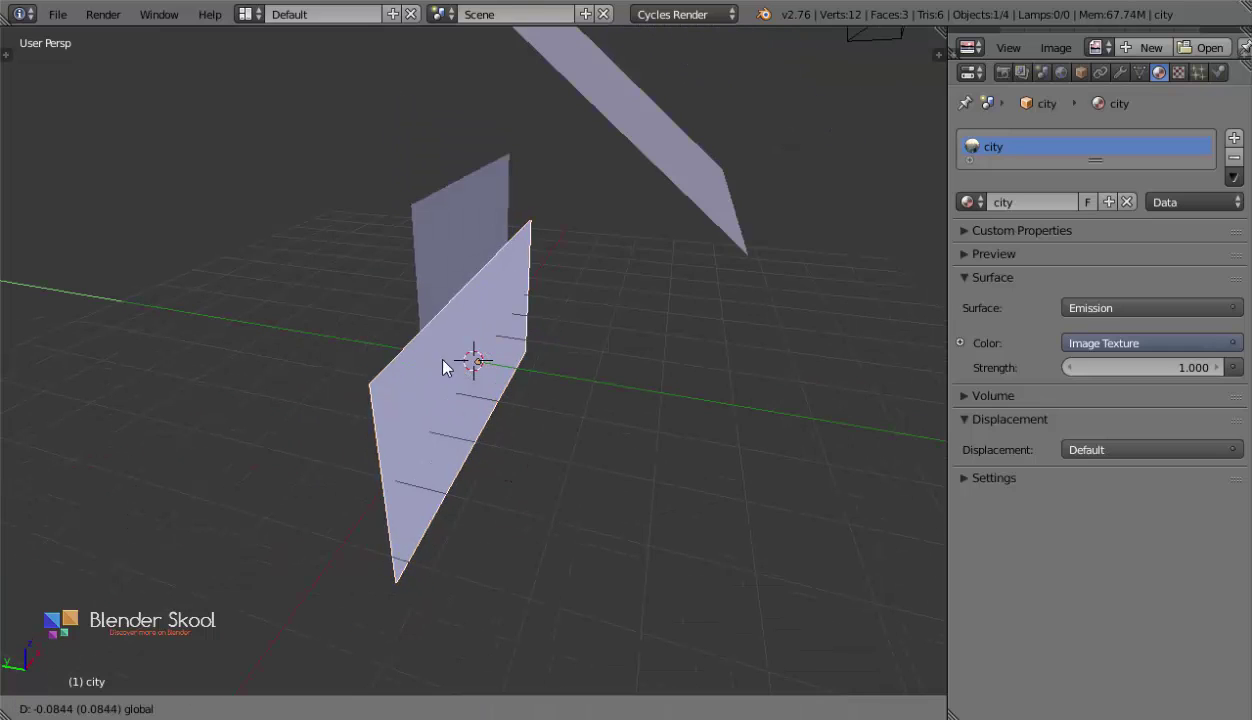
pyautogui.click(640, 440)
pyautogui.press('g')
pyautogui.press('z')
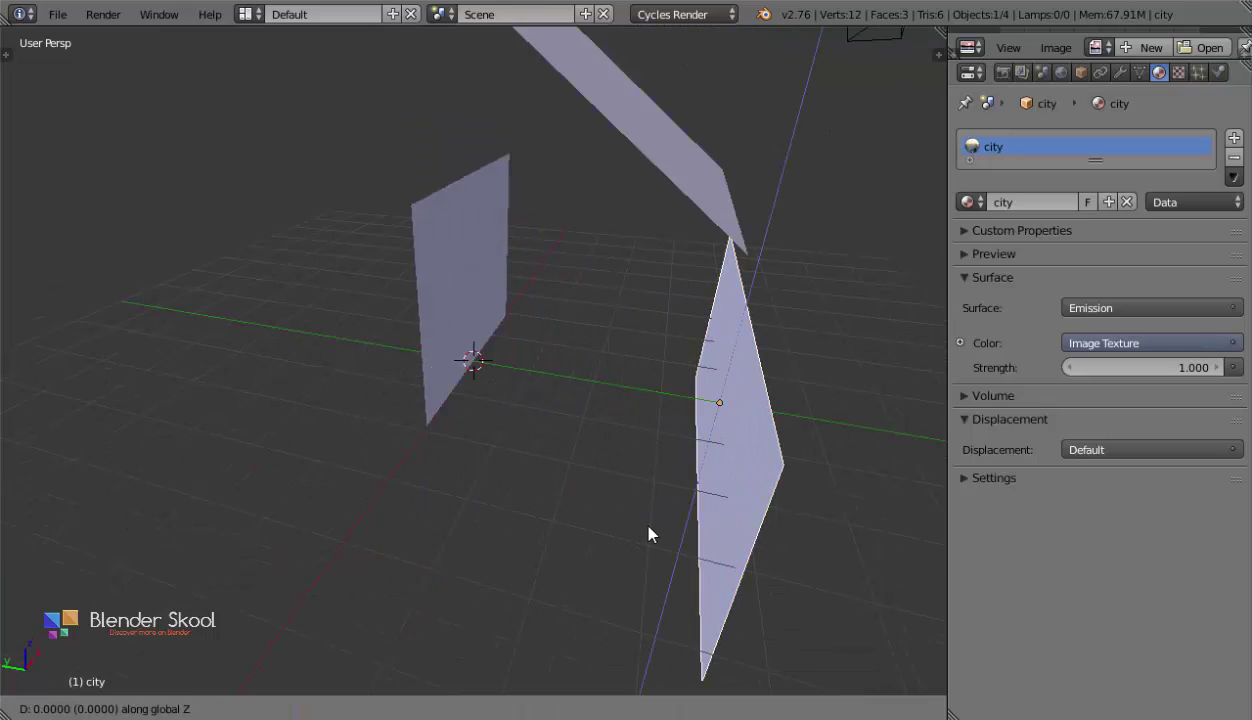
pyautogui.click(675, 454)
# Preview the city plane in Rendered shading, switch to the camera view and return to Solid shading.
pyautogui.moveTo(675, 454); pyautogui.dragTo(462, 600, button='middle')
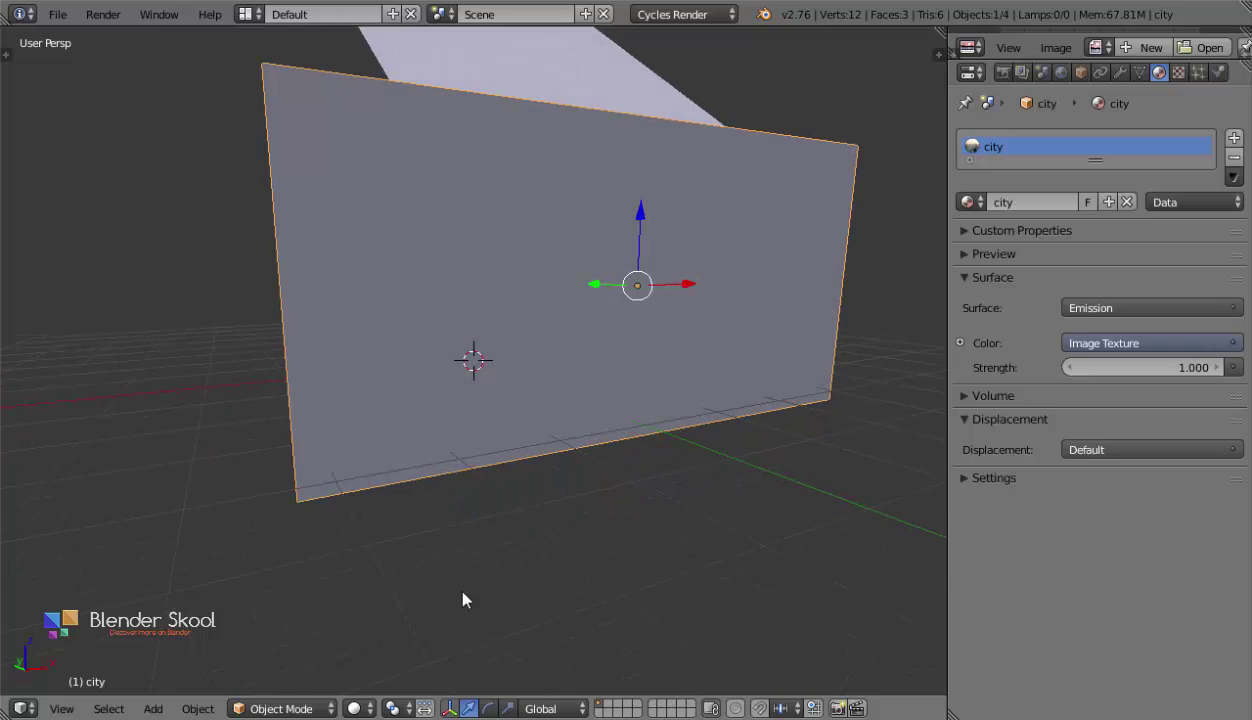
pyautogui.click(360, 708)
pyautogui.click(375, 562)
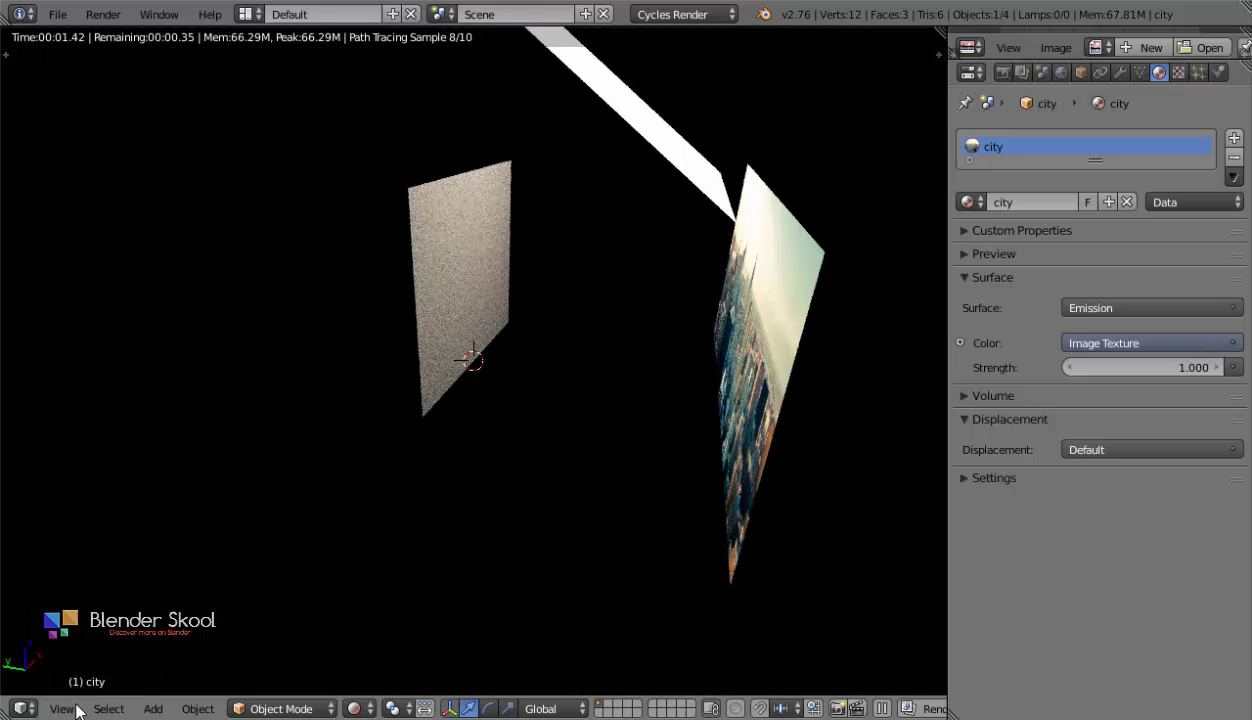
pyautogui.click(76, 709)
pyautogui.click(92, 637)
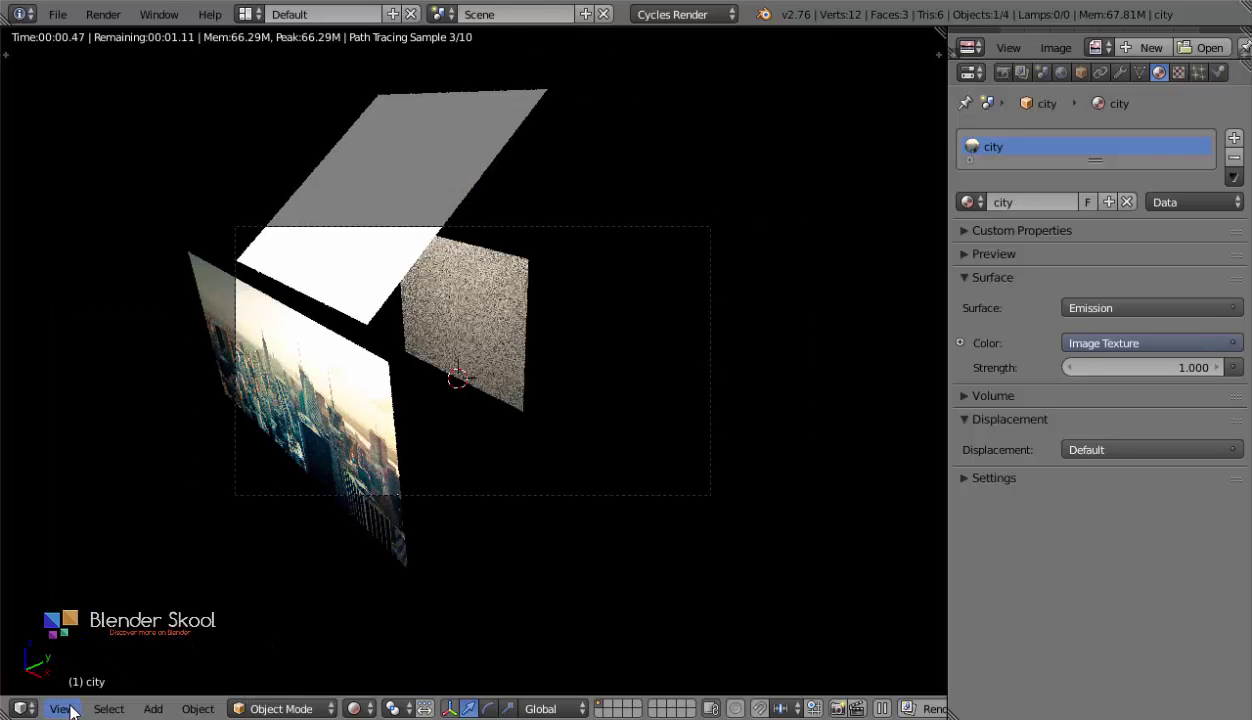
pyautogui.hotkey('shift', 'z')
# Lock the camera to the view so that view navigation moves the camera.
pyautogui.scroll(2, 246, 537)
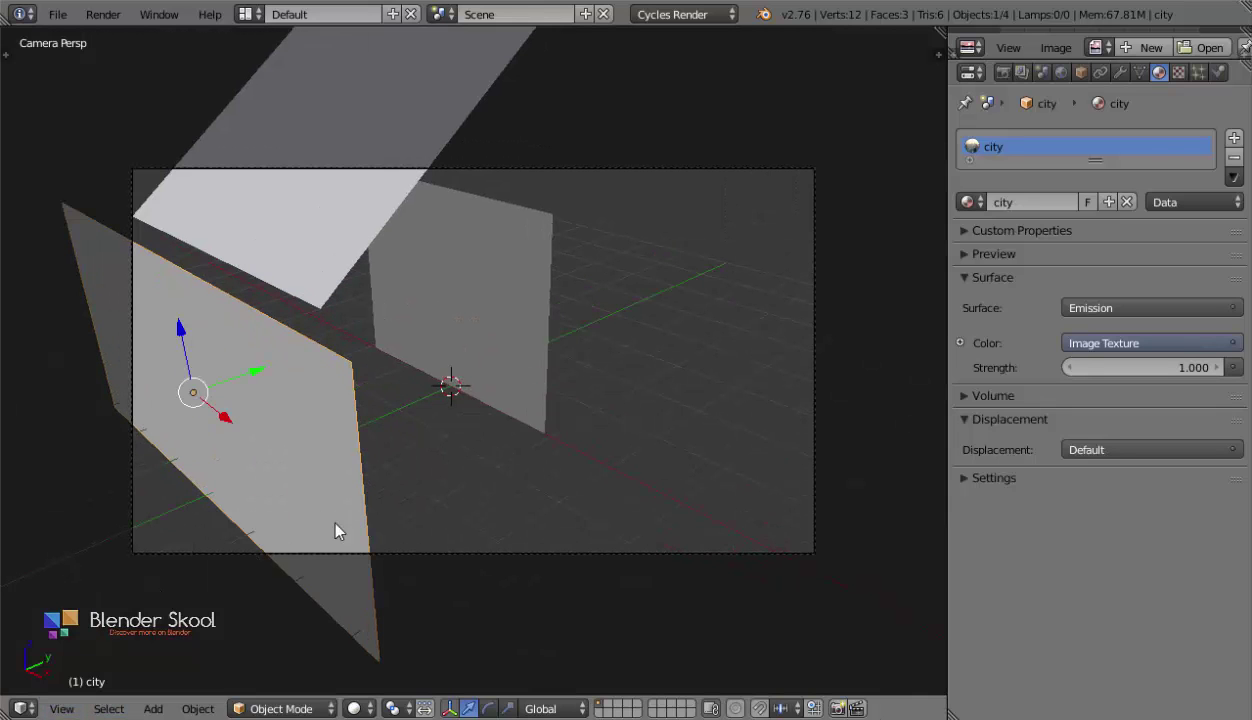
pyautogui.press('n')
pyautogui.scroll(-3, 818, 322)
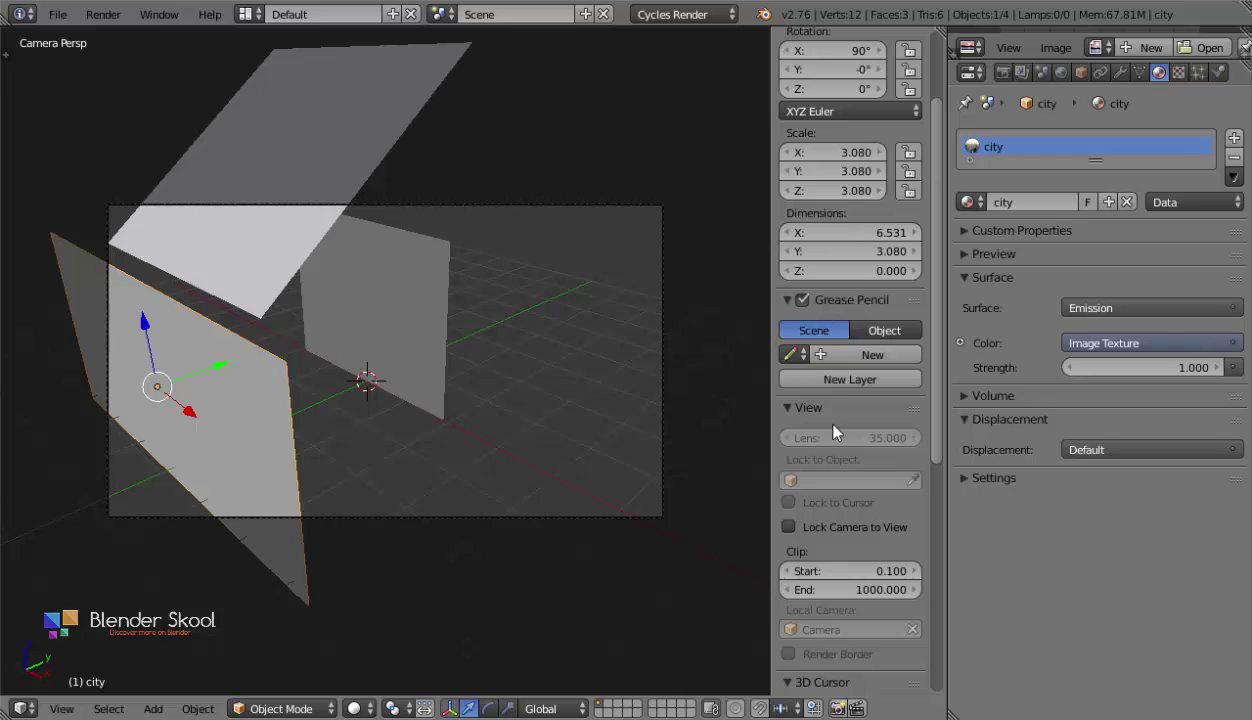
pyautogui.click(789, 527)
pyautogui.press('n')
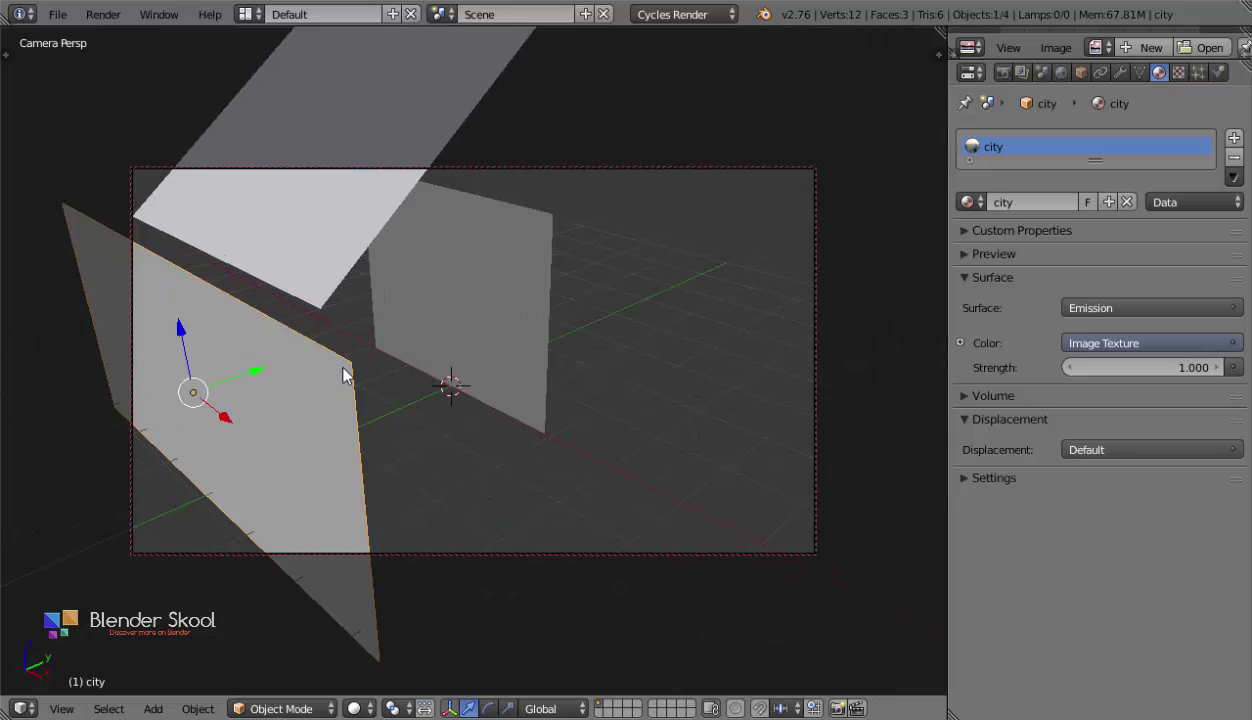
# Reposition the camera to face the glass plane so that it fills the frame, and select the camera.
pyautogui.moveTo(344, 369); pyautogui.dragTo(508, 358, button='middle')
pyautogui.scroll(-3, 505, 378)
pyautogui.rightClick(643, 152)
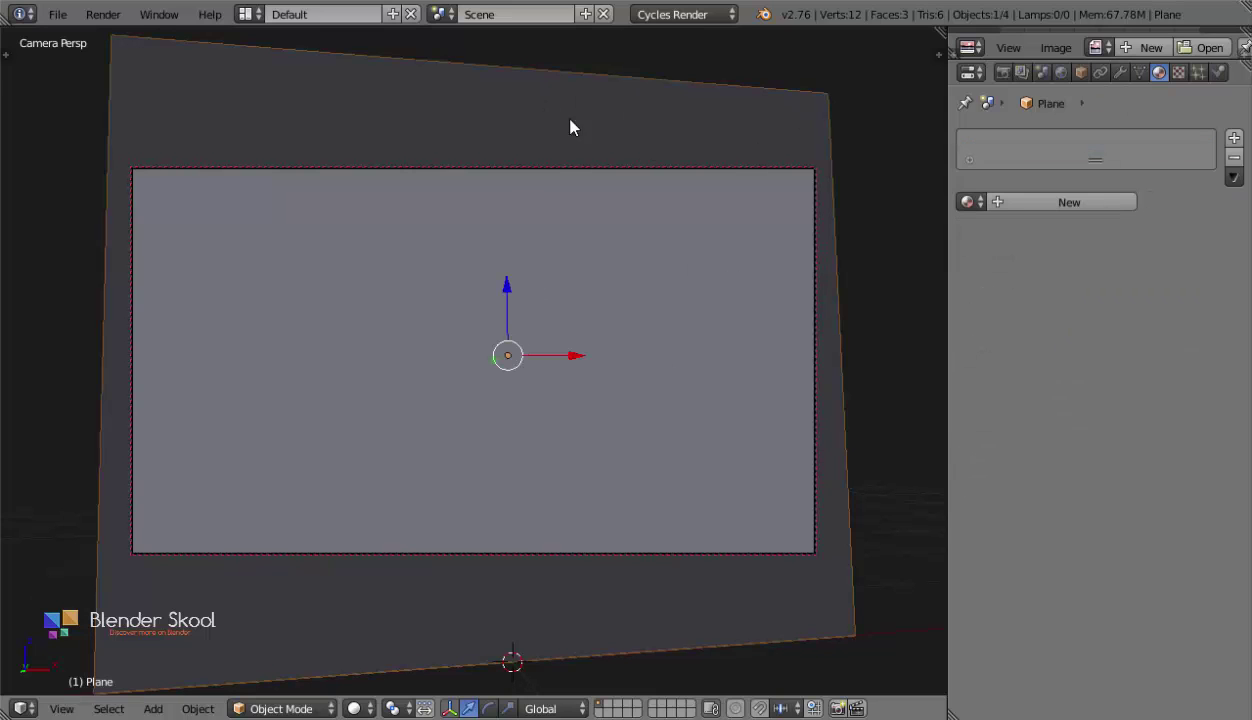
pyautogui.rightClick(683, 169)
pyautogui.moveTo(640, 350); pyautogui.dragTo(629, 347, button='middle')
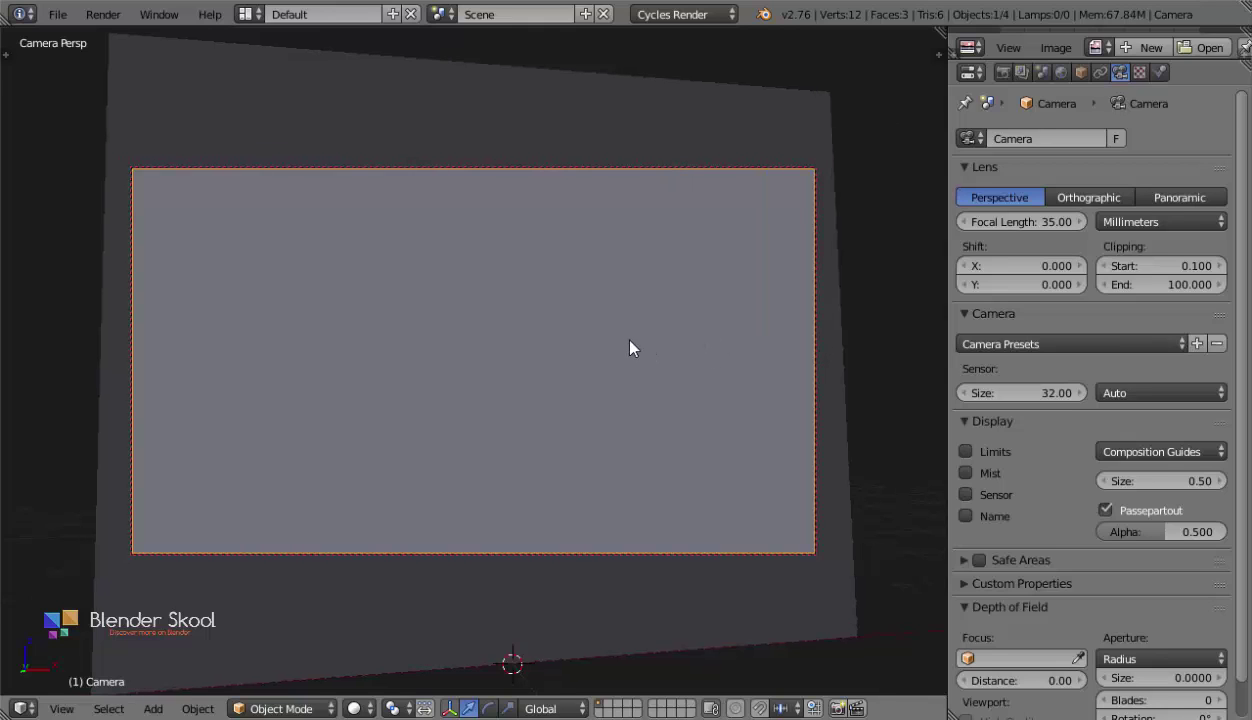
# Fine-tune the camera's framing so the glass plane fills the frame, and unlock the camera from the view.
pyautogui.moveTo(690, 313); pyautogui.dragTo(681, 311, button='middle')
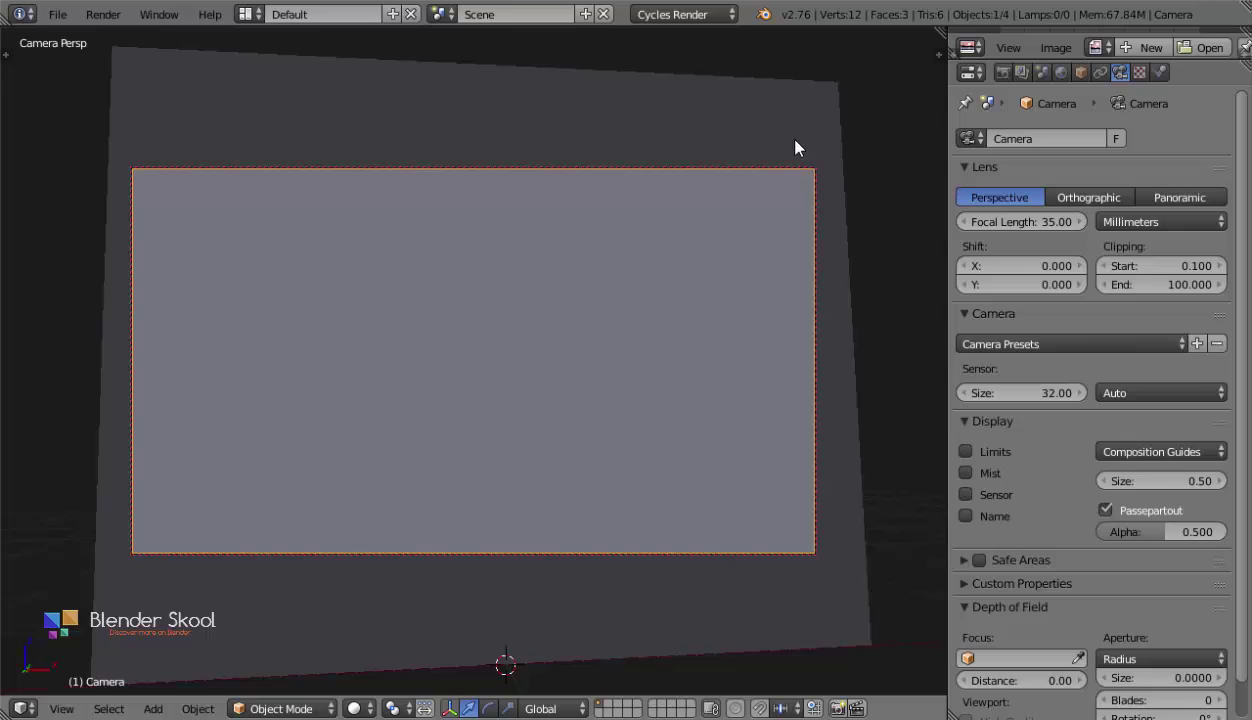
pyautogui.moveTo(766, 347); pyautogui.dragTo(741, 383, button='middle')
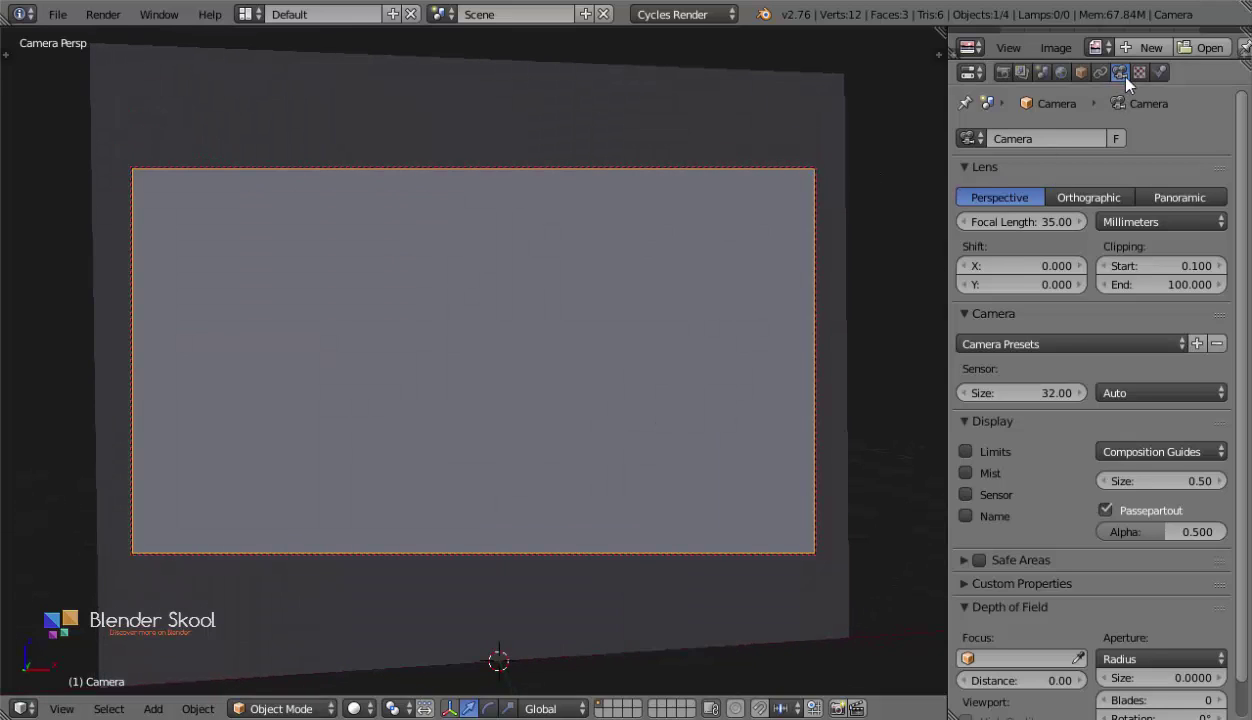
pyautogui.press('n')
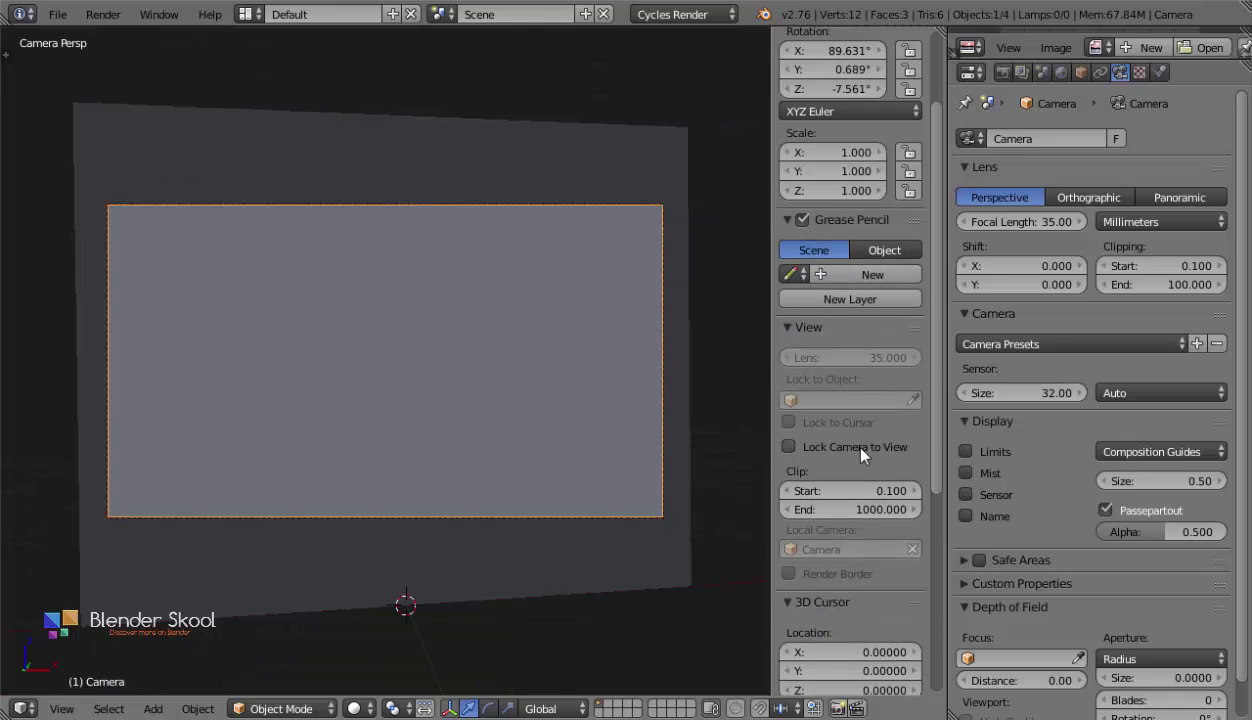
pyautogui.press('n')
pyautogui.scroll(1, 565, 461)
pyautogui.scroll(-2, 563, 463)
pyautogui.scroll(2, 443, 583)
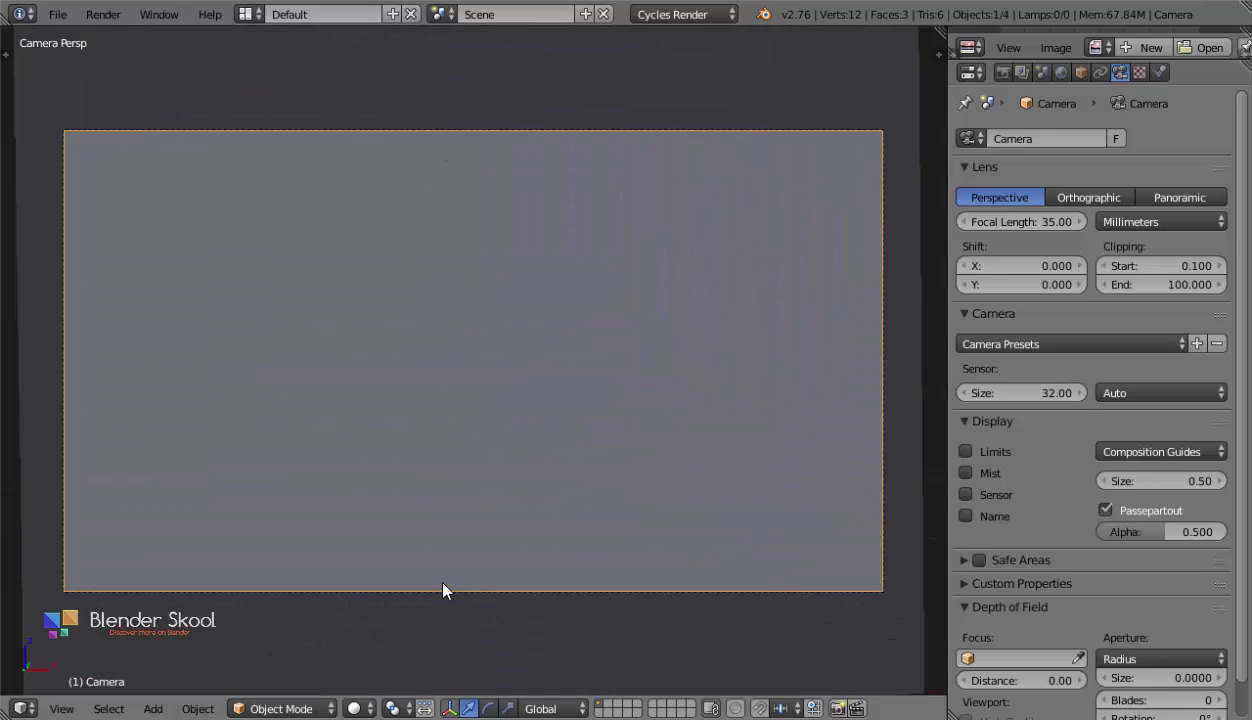
# Switch the viewport to Rendered shading and restrict rendering to the camera frame by enabling Border.
pyautogui.click(356, 708)
pyautogui.click(410, 565)
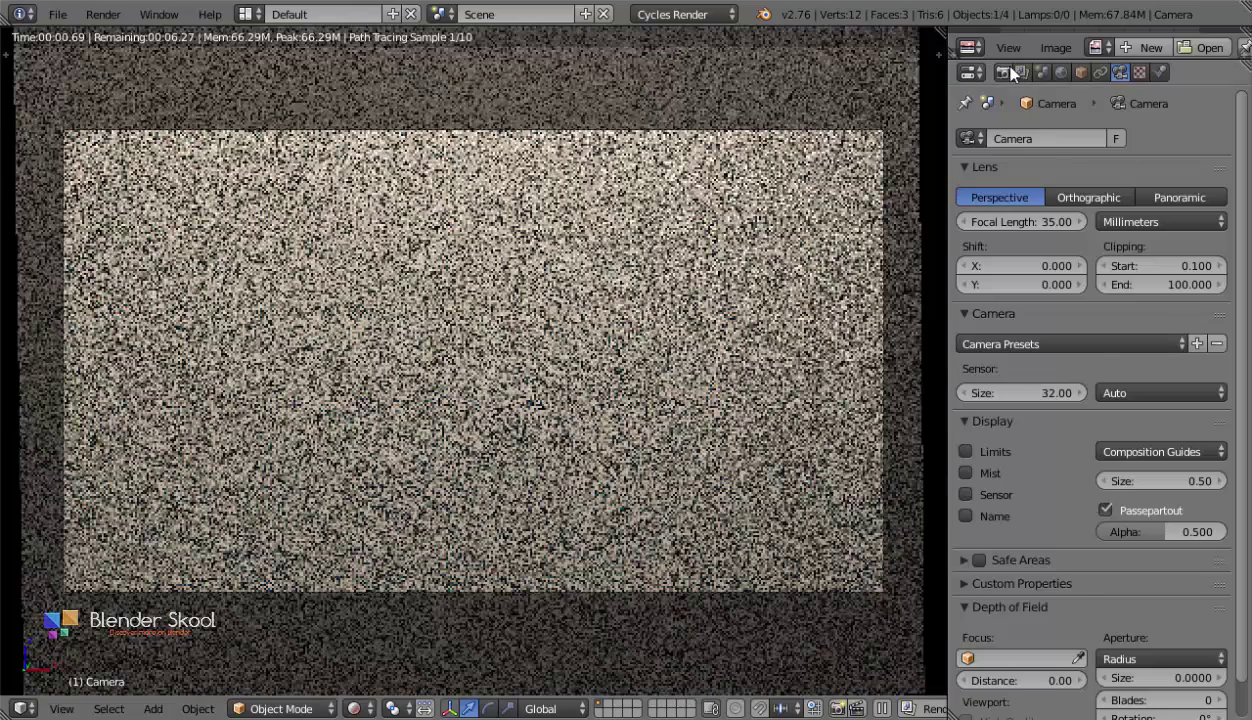
pyautogui.click(1003, 72)
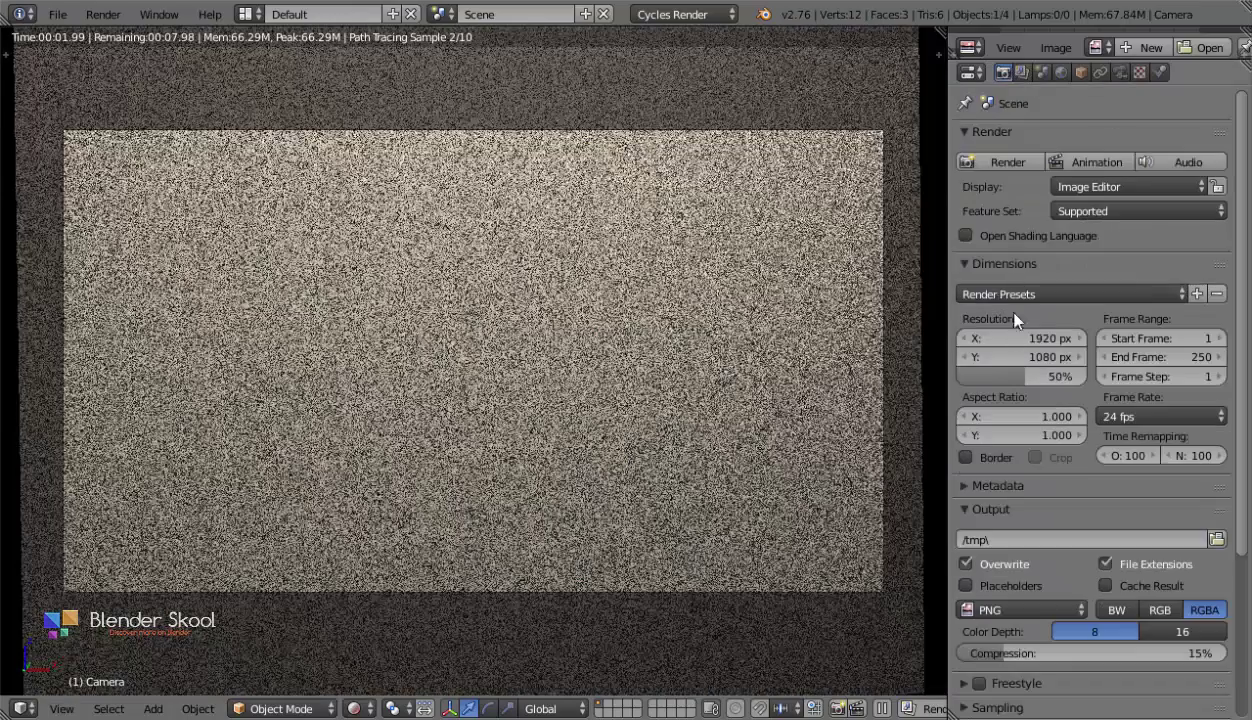
pyautogui.click(965, 457)
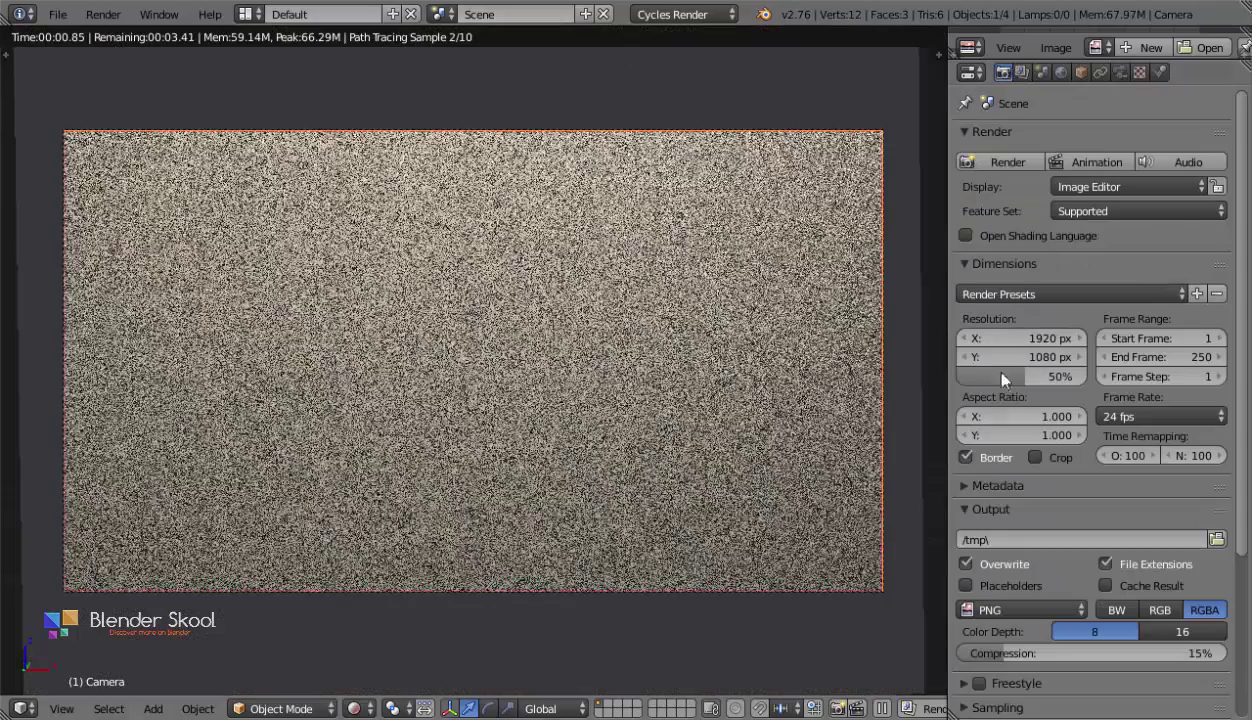
# Split the 3D view horizontally, turn the lower area into a Node Editor and hide its sidebar.
pyautogui.moveTo(4, 712); pyautogui.dragTo(65, 355)
pyautogui.click(20, 708)
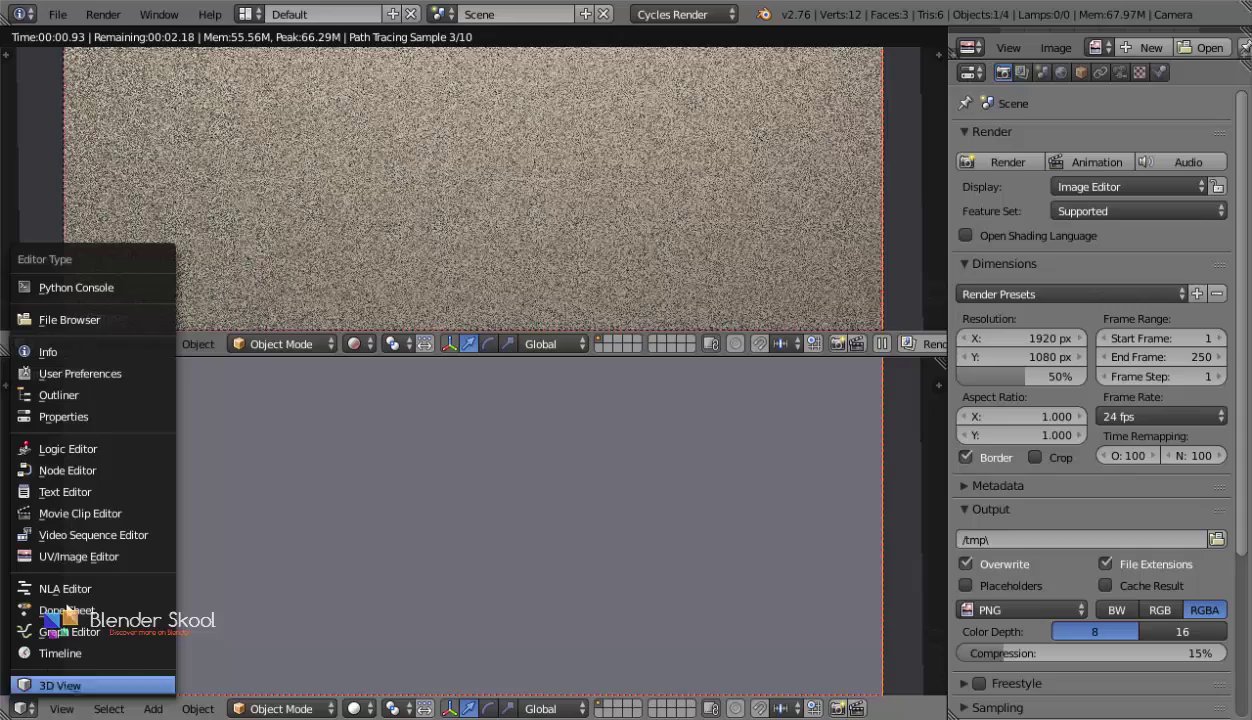
pyautogui.click(123, 470)
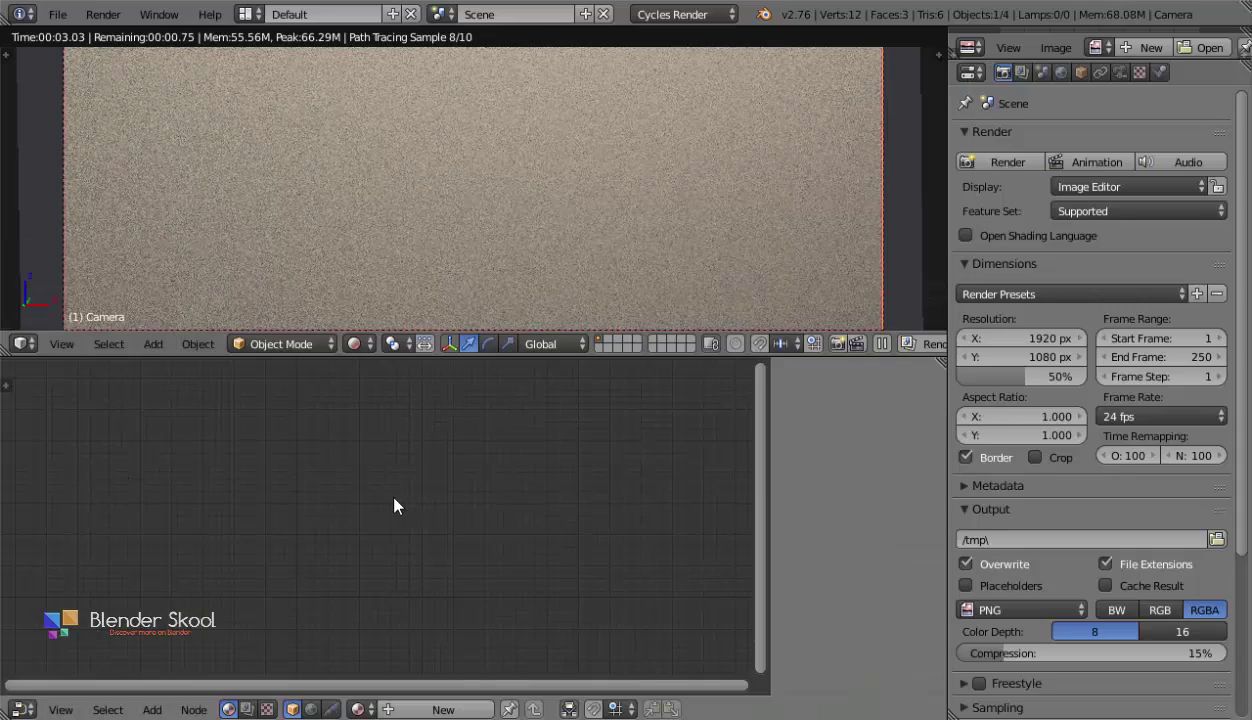
pyautogui.press('n')
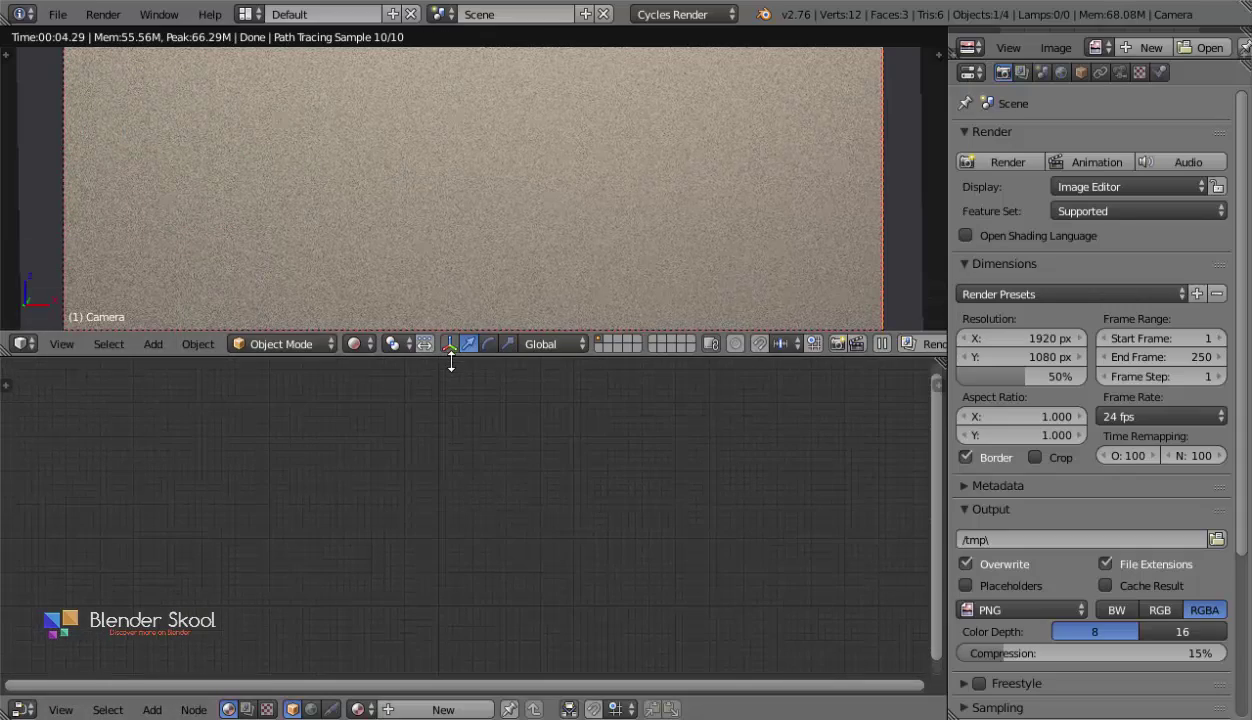
# Select the glass plane and size the Node Editor to about half the window height, with the camera frame fitting above.
pyautogui.moveTo(451, 363); pyautogui.dragTo(441, 512)
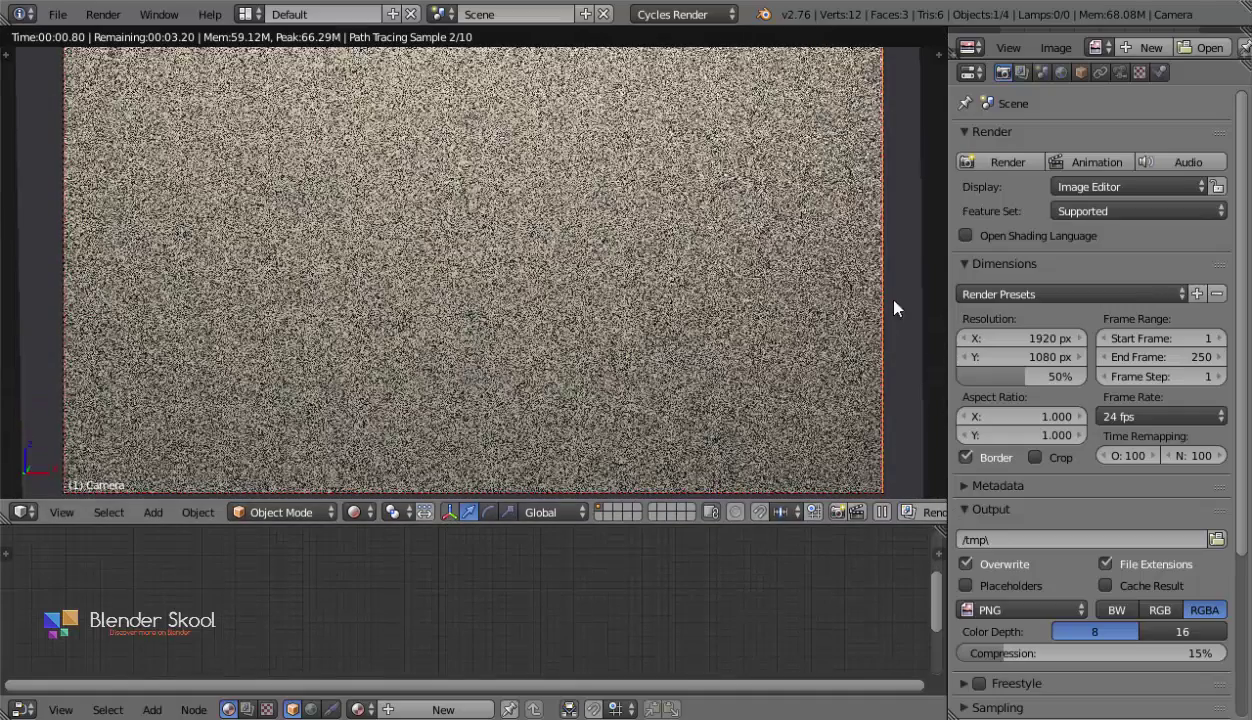
pyautogui.rightClick(889, 282)
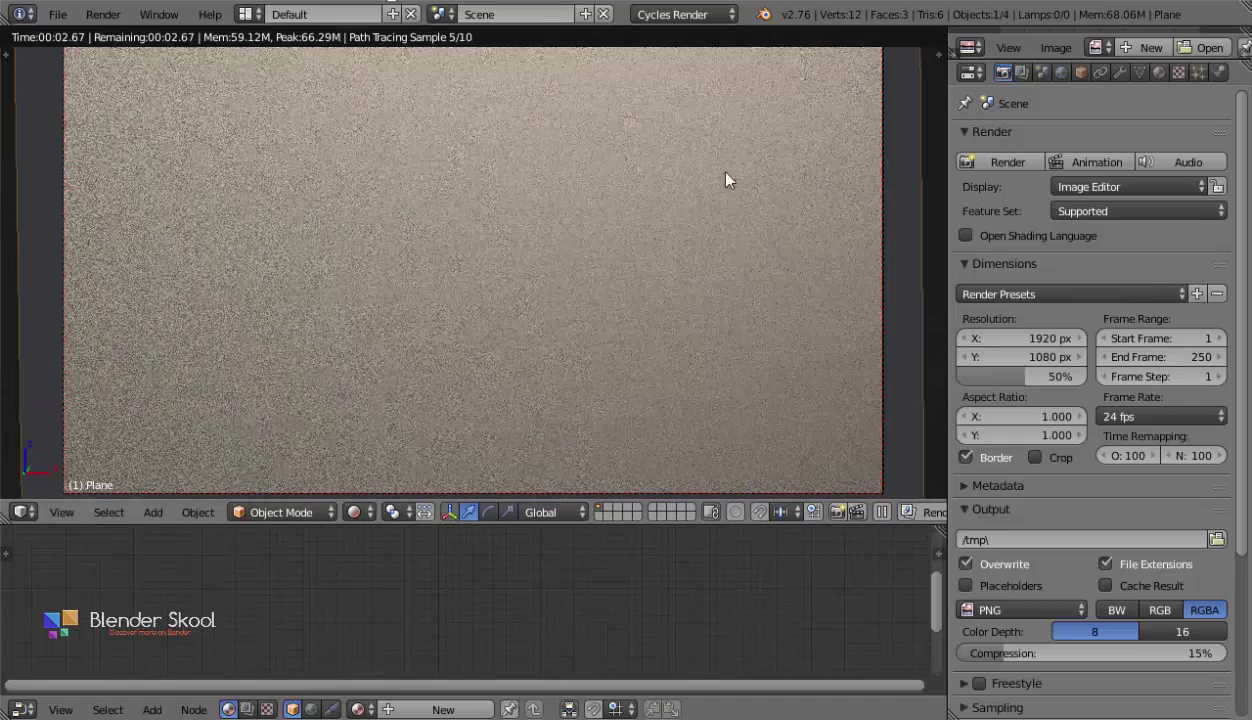
pyautogui.moveTo(430, 584)
pyautogui.mouseDown(button='middle')
pyautogui.moveTo(481, 611)
pyautogui.moveTo(430, 587)
pyautogui.mouseUp(button='middle')
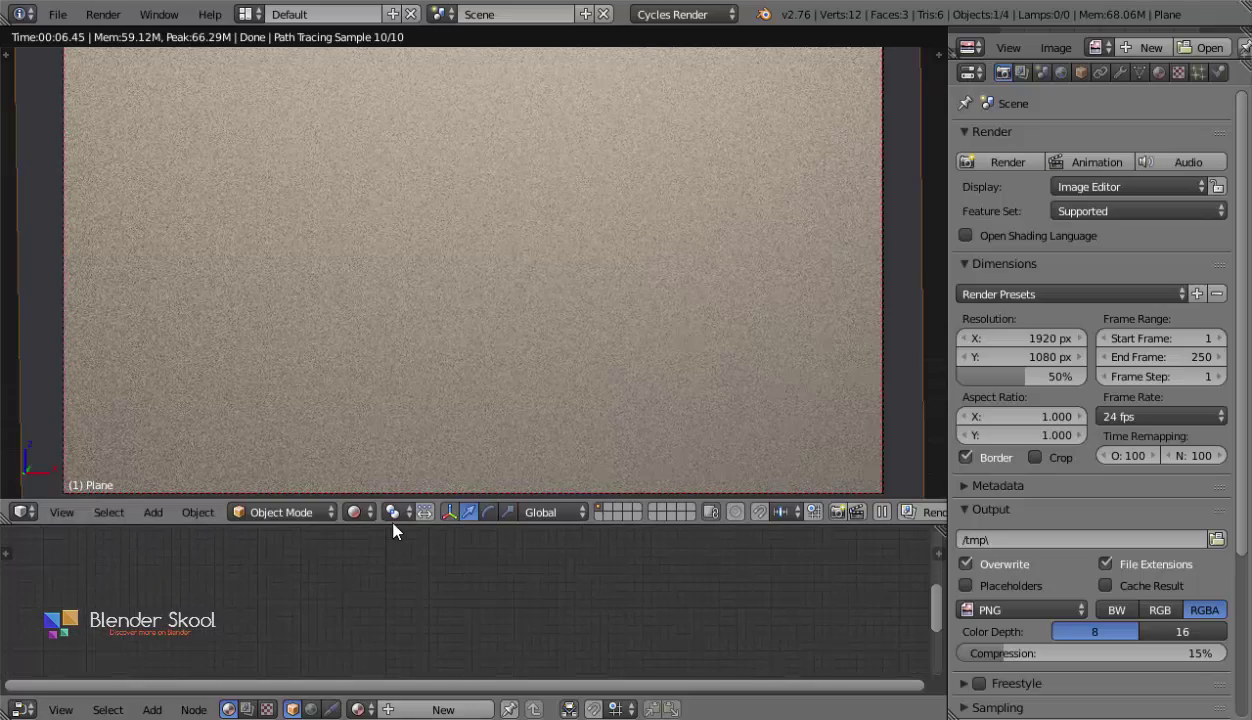
pyautogui.moveTo(393, 524); pyautogui.dragTo(402, 378)
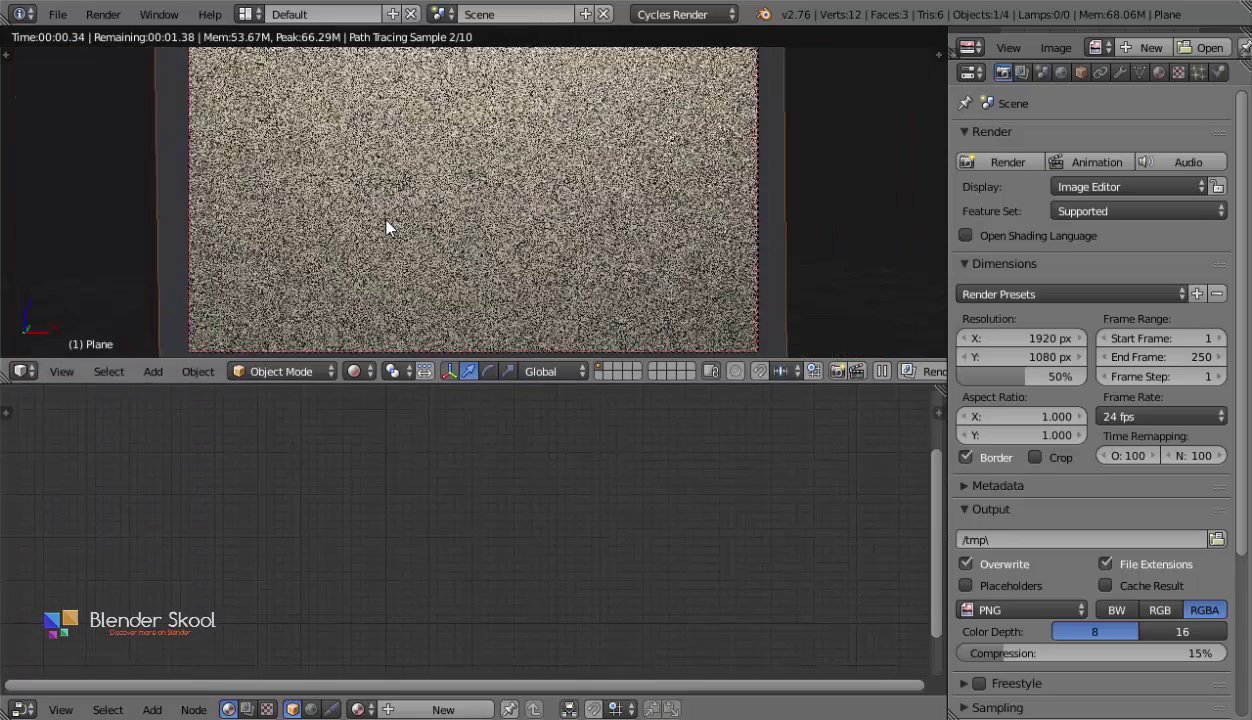
pyautogui.scroll(-1, 395, 212)
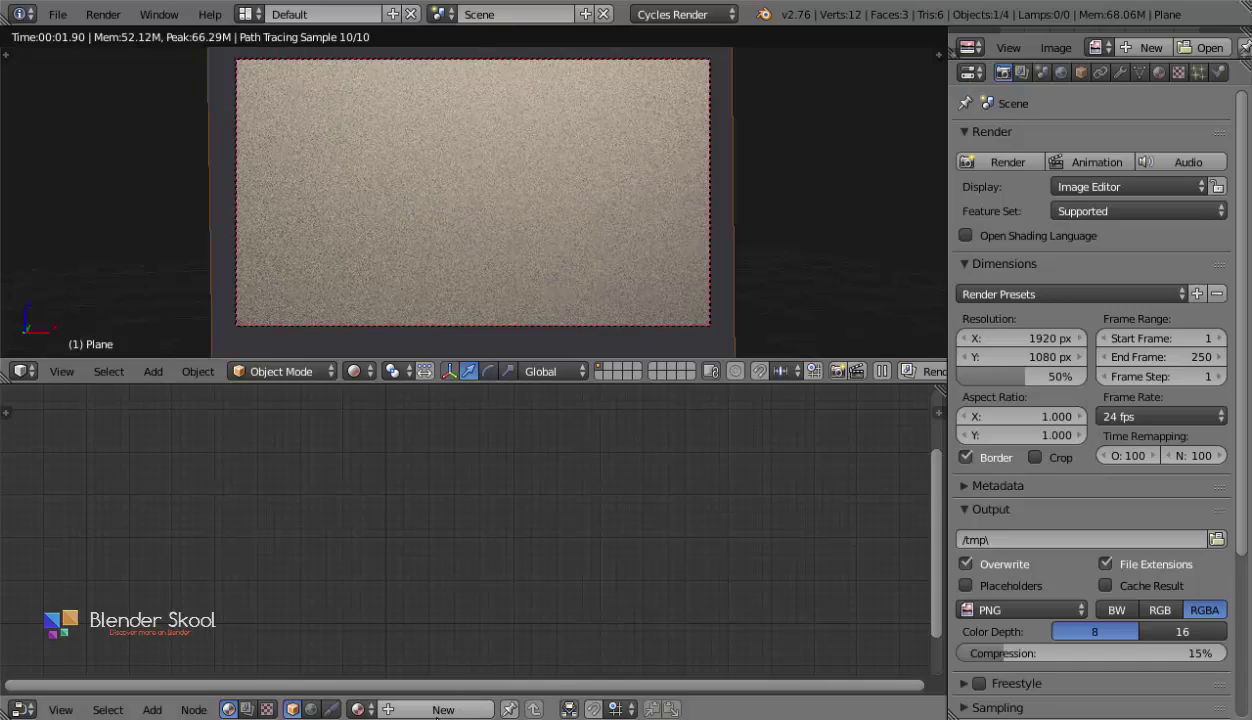
# Create a new node material on the glass plane and delete its Diffuse BSDF node.
pyautogui.click(443, 709)
pyautogui.keyDown('ctrl'); pyautogui.moveTo(438, 623); pyautogui.dragTo(446, 610, button='middle'); pyautogui.keyUp('ctrl')
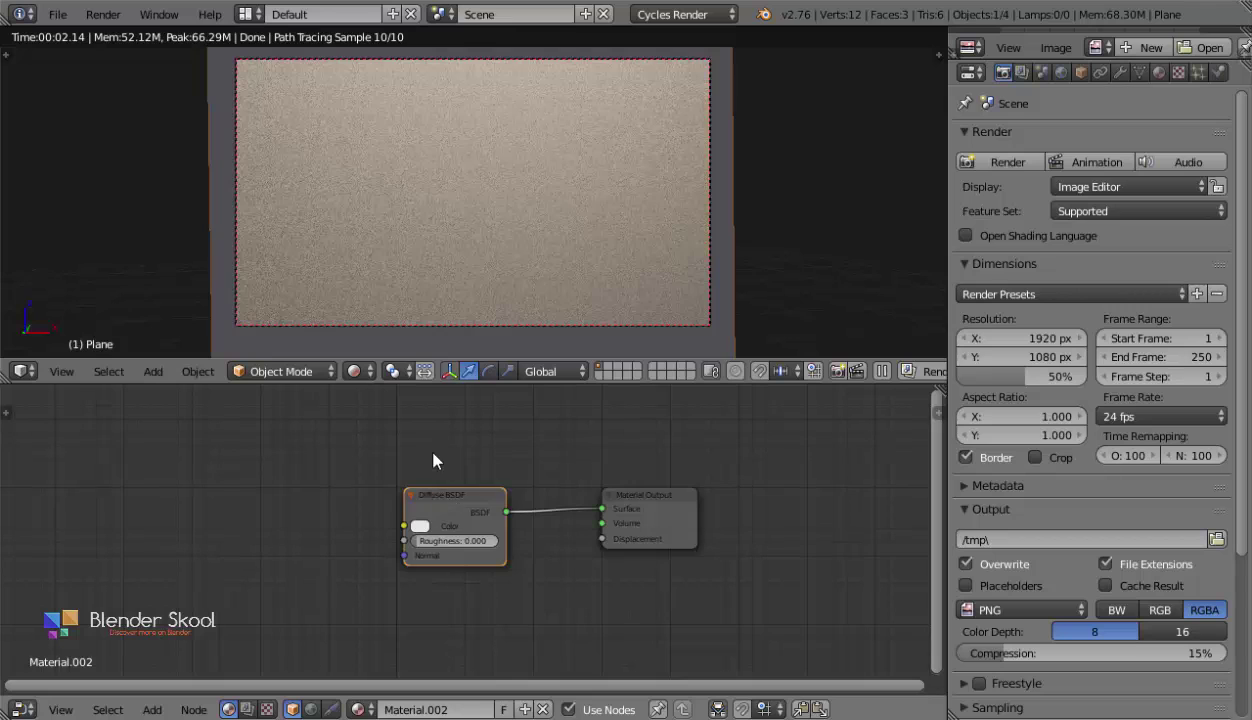
pyautogui.press('x')
pyautogui.hotkey('shift', 'a')
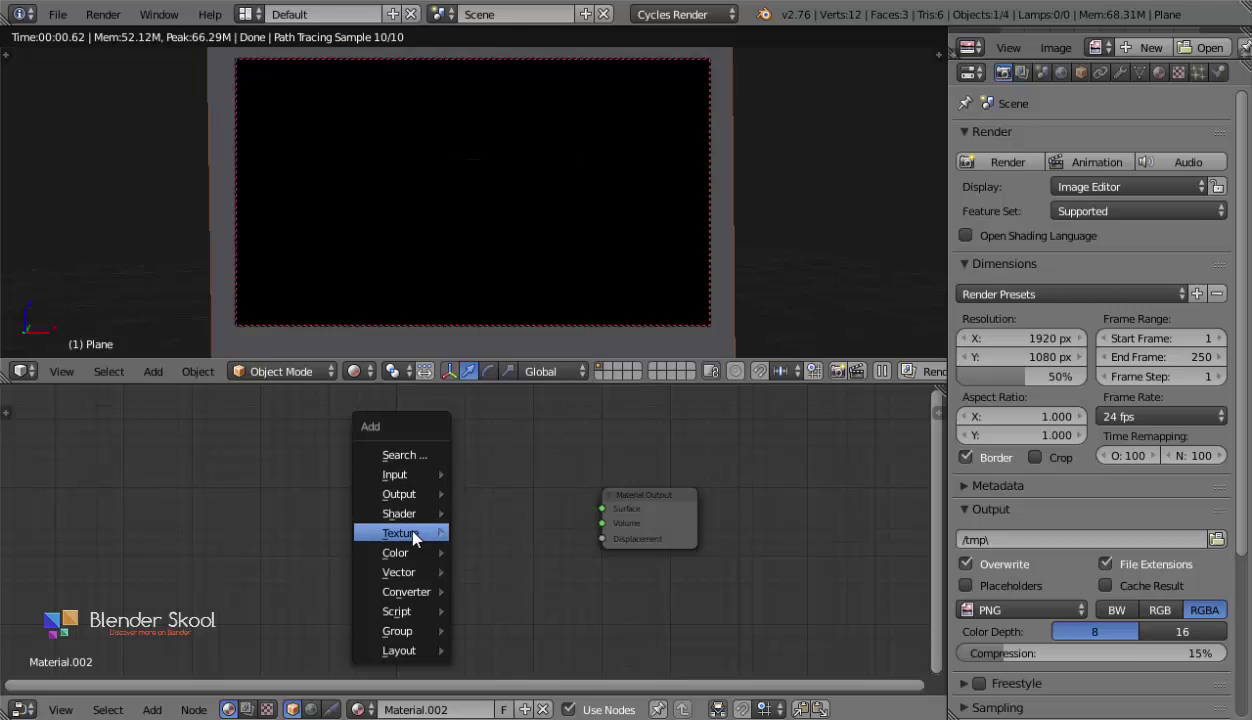
pyautogui.press('Escape')
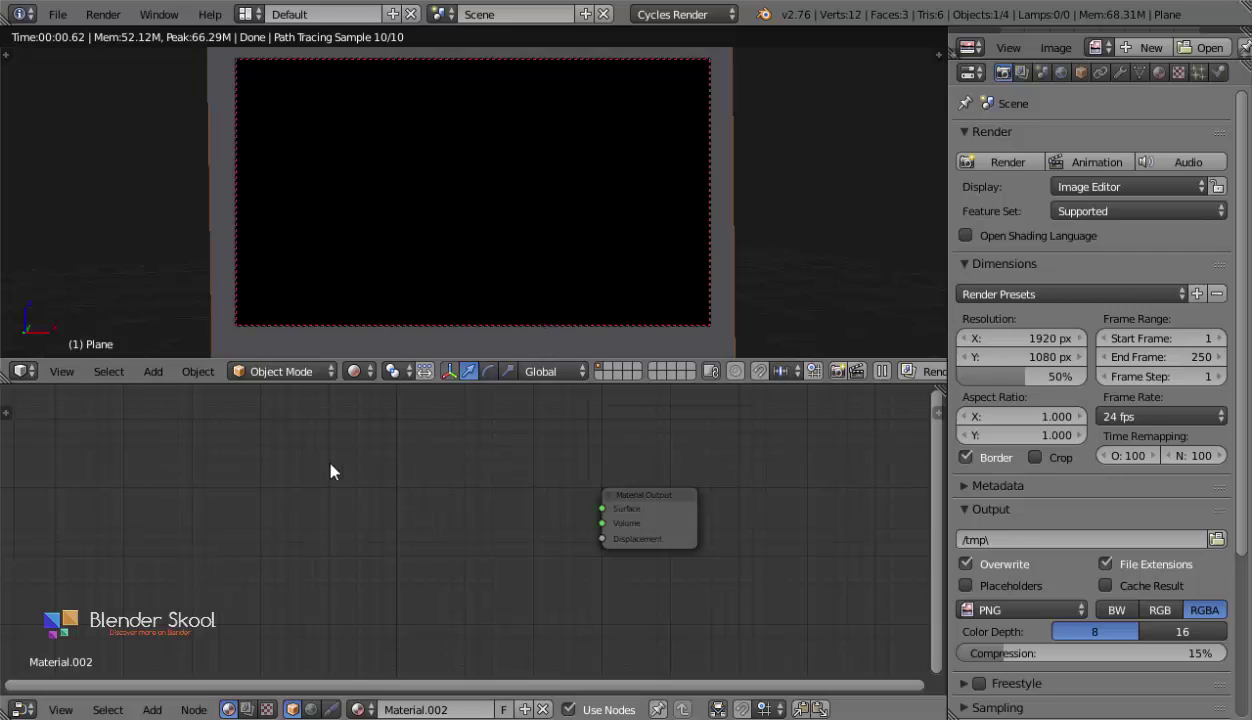
# Add a Glossy BSDF node, connect it to the Material Output's Surface and set its roughness to 0.000.
pyautogui.hotkey('shift', 'a')
pyautogui.moveTo(316, 508)
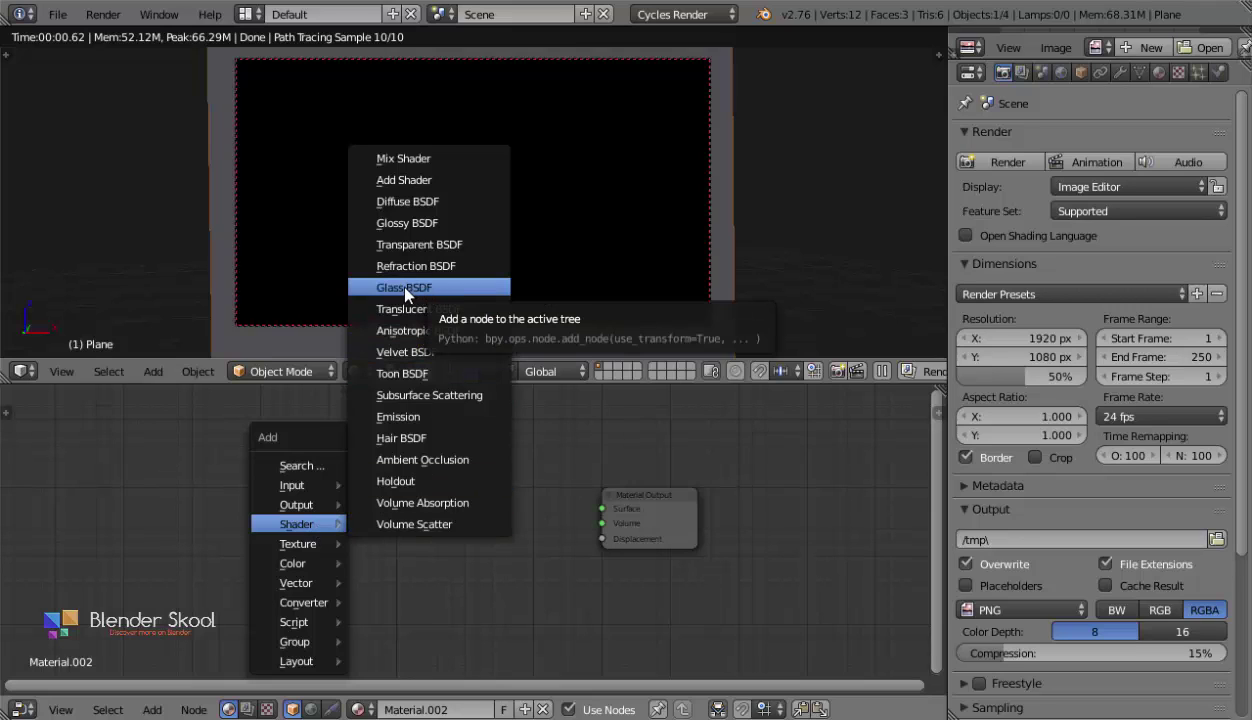
pyautogui.click(399, 222)
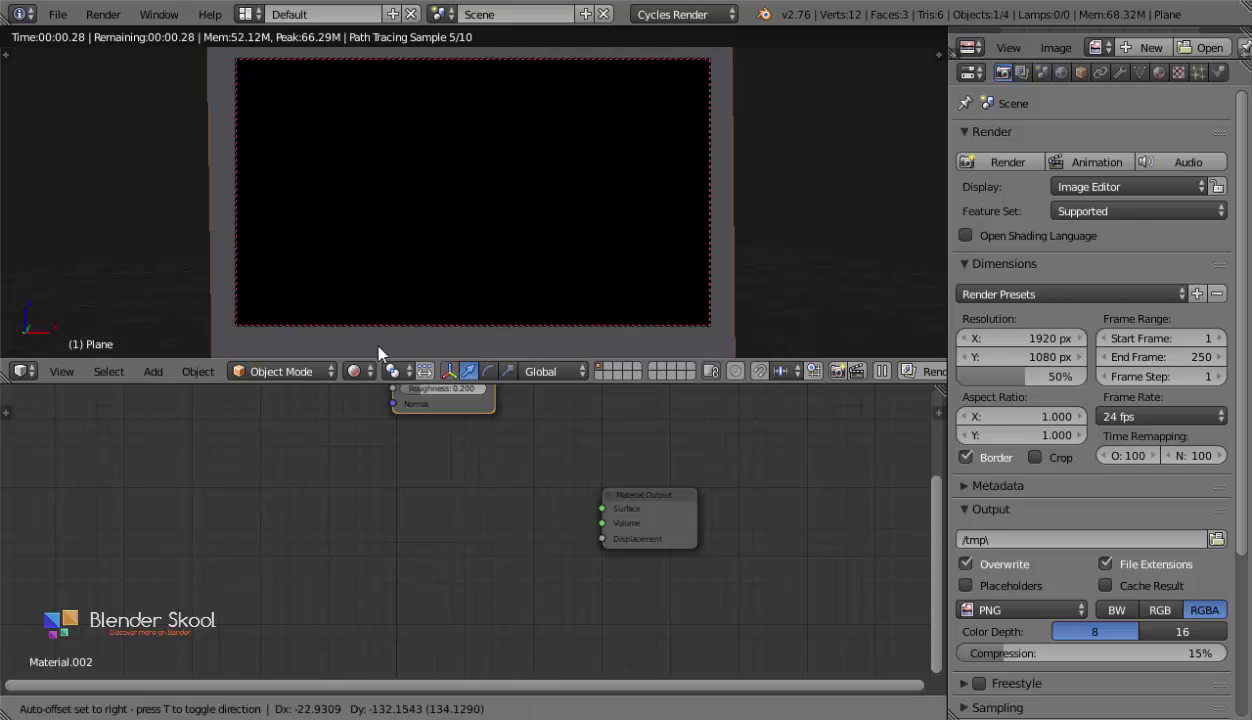
pyautogui.click(353, 525)
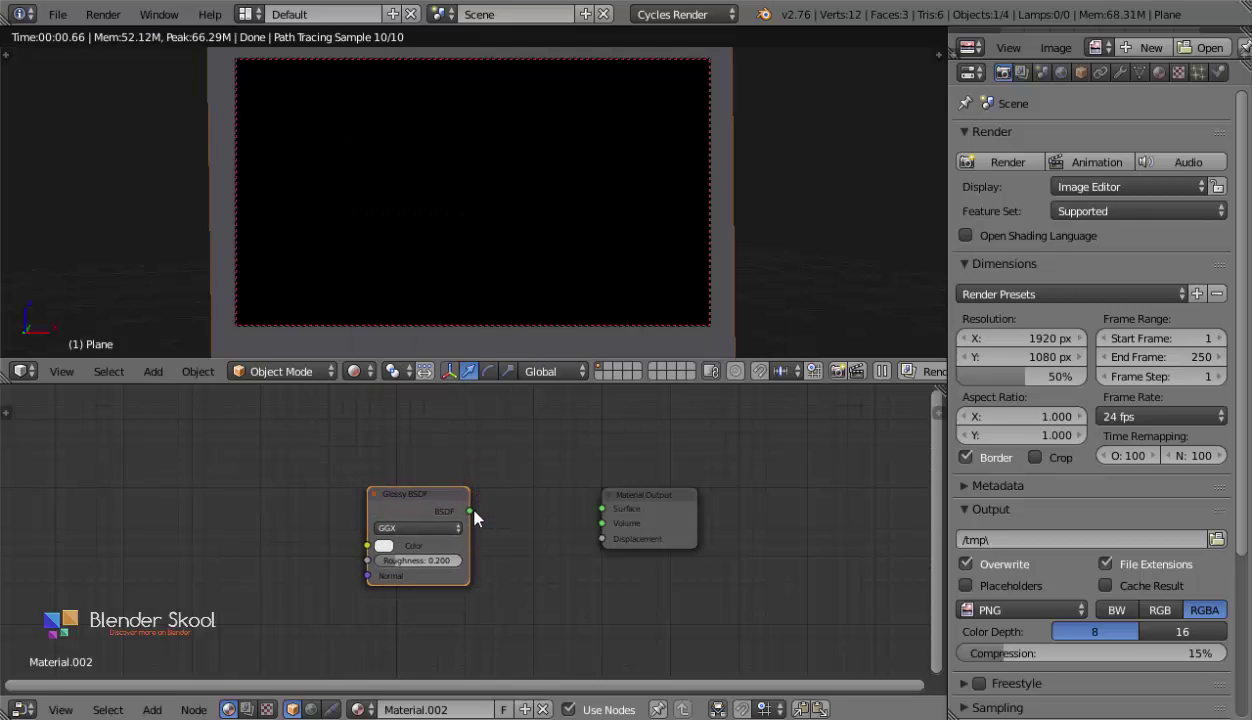
pyautogui.moveTo(471, 512); pyautogui.dragTo(601, 508)
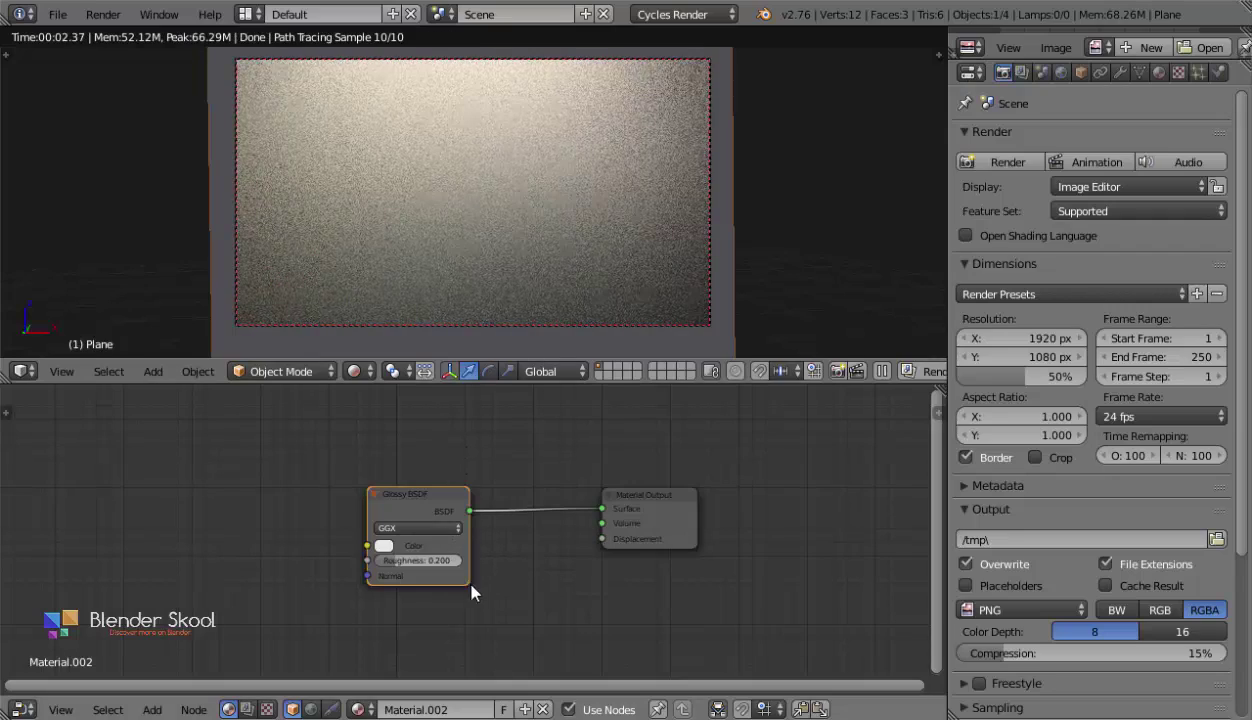
pyautogui.moveTo(445, 565); pyautogui.dragTo(365, 563)
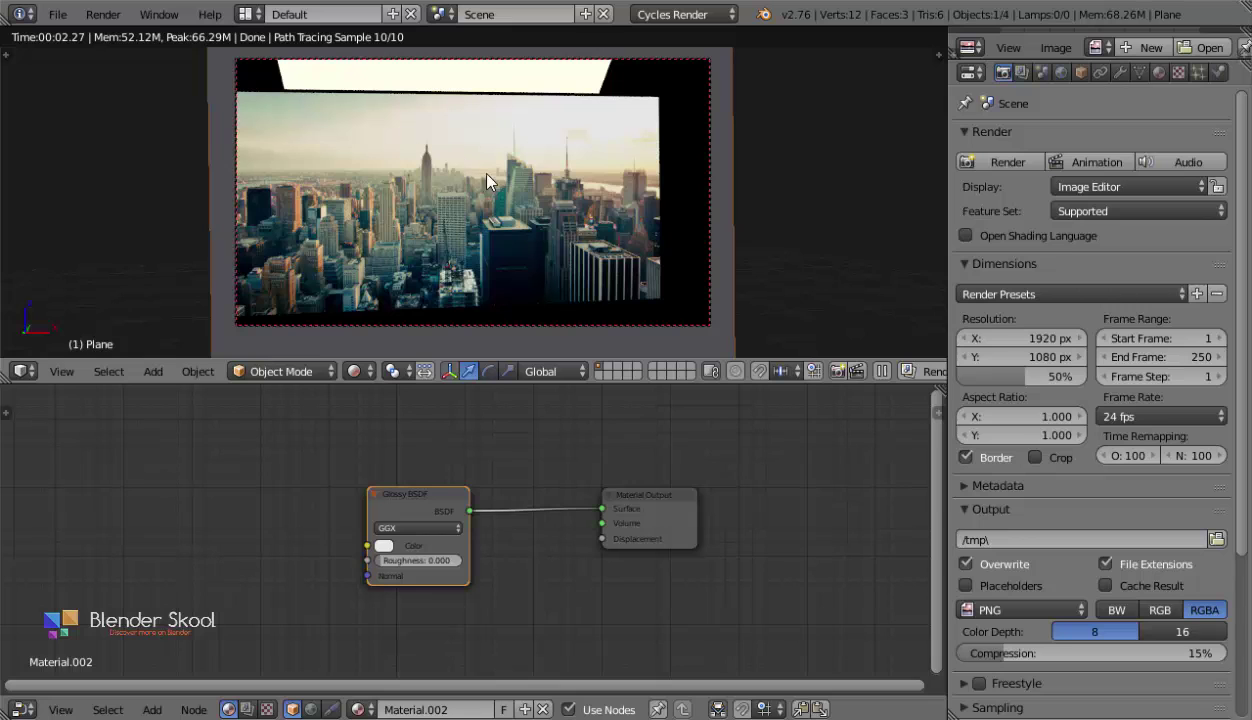
# Select the city plane from outside the camera view in Solid shading, and return to the camera view in Rendered shading.
pyautogui.scroll(-4, 636, 220)
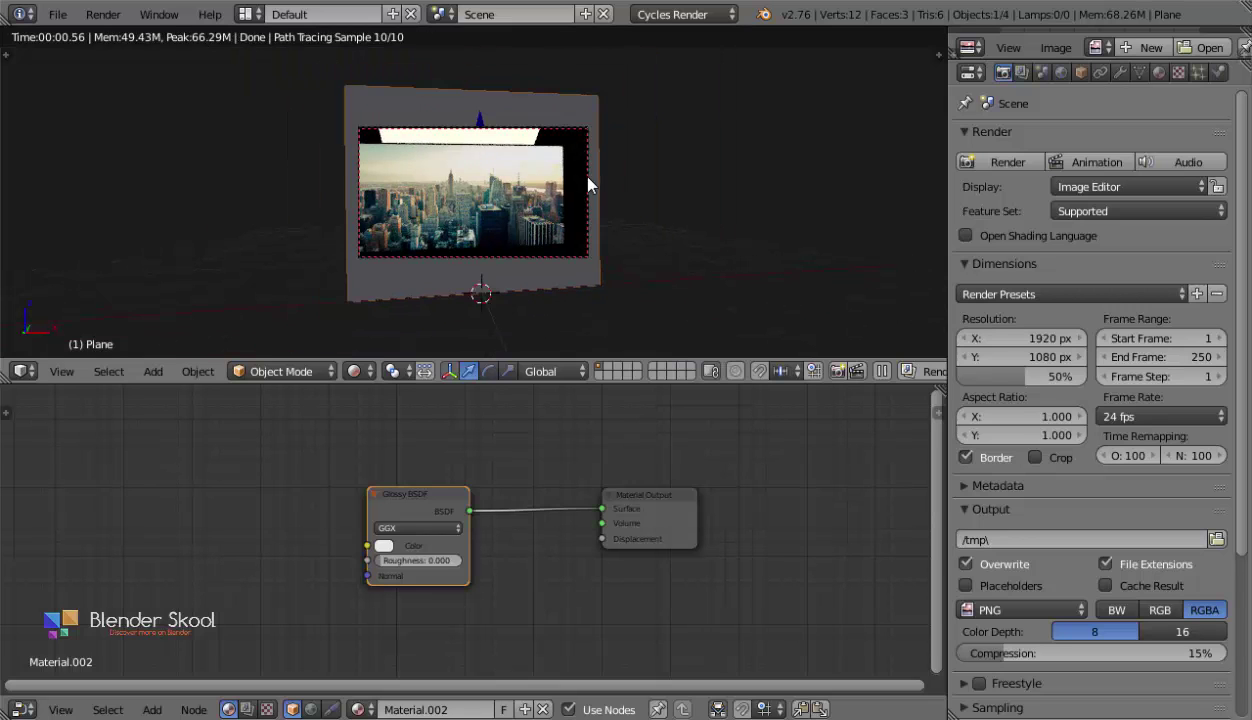
pyautogui.scroll(2, 588, 184)
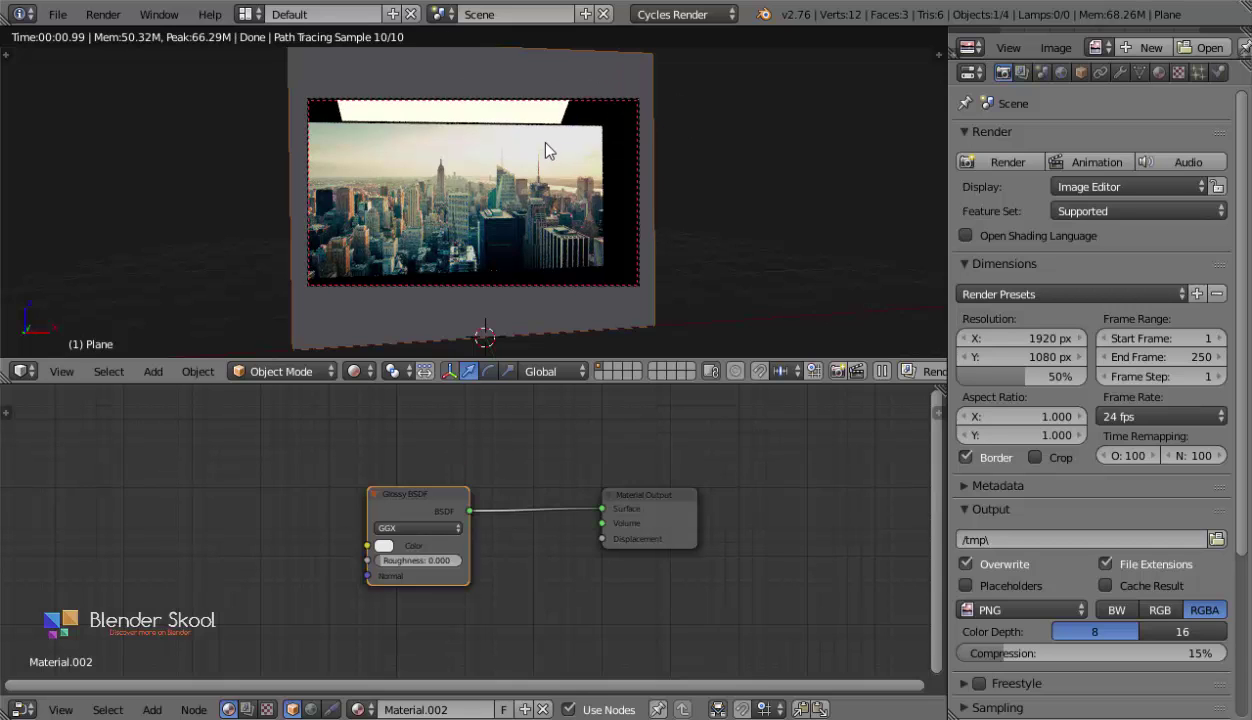
pyautogui.moveTo(545, 150)
pyautogui.mouseDown(button='middle')
pyautogui.moveTo(623, 187)
pyautogui.moveTo(630, 220)
pyautogui.mouseUp(button='middle')
pyautogui.hotkey('shift', 'z')
pyautogui.rightClick(706, 160)
pyautogui.moveTo(699, 161); pyautogui.dragTo(592, 214, button='middle')
pyautogui.click(61, 371)
pyautogui.click(89, 293)
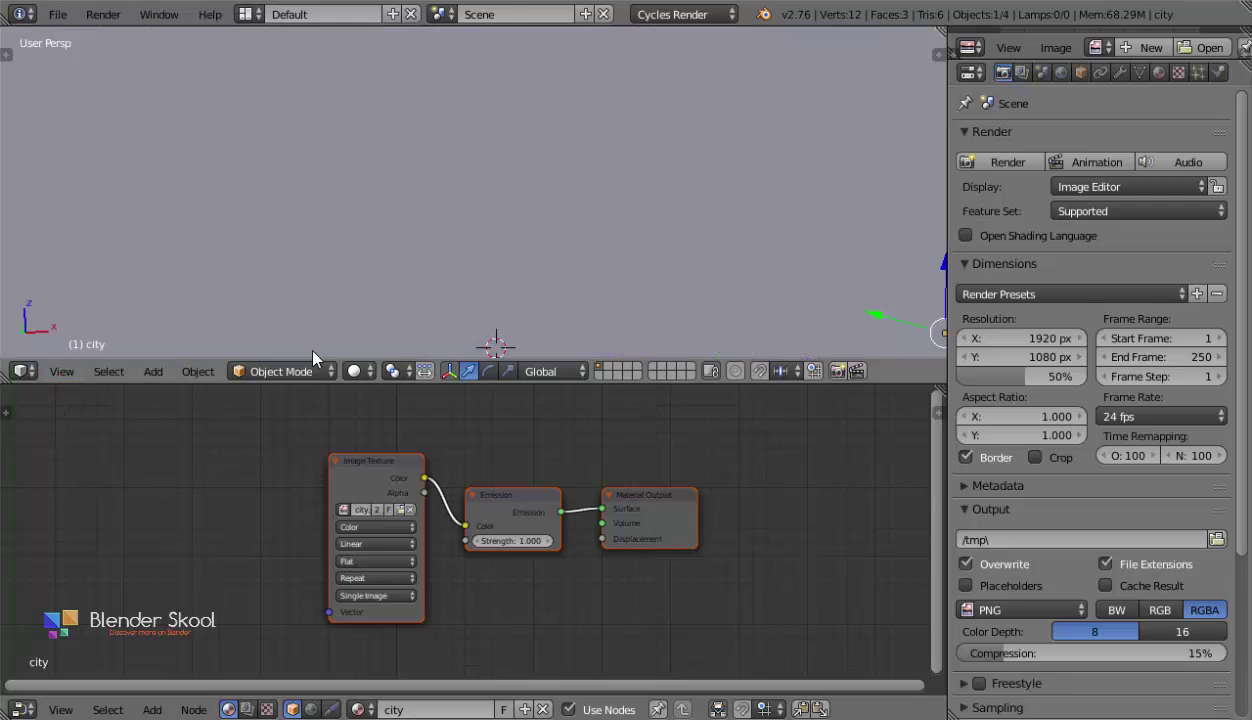
pyautogui.click(368, 371)
pyautogui.click(405, 241)
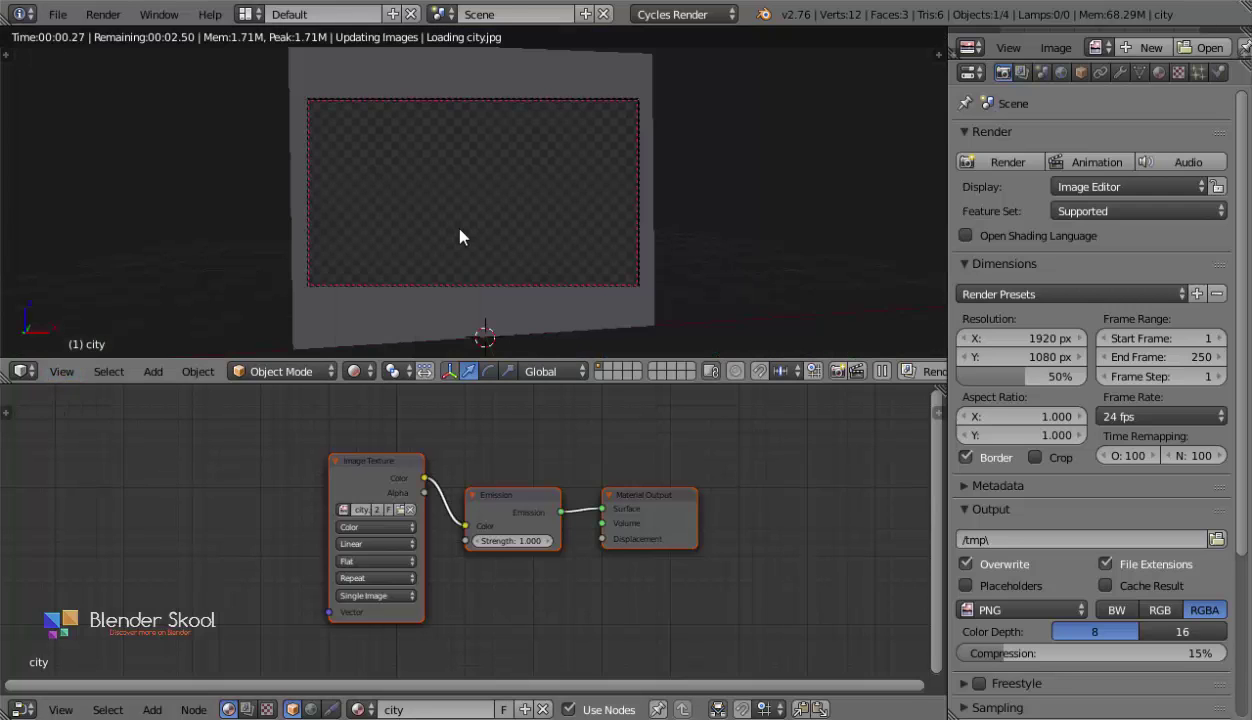
# Shift the city plane along positive X and scale it up until its reflection fills the width of the camera frame.
pyautogui.press('g')
pyautogui.press('x')
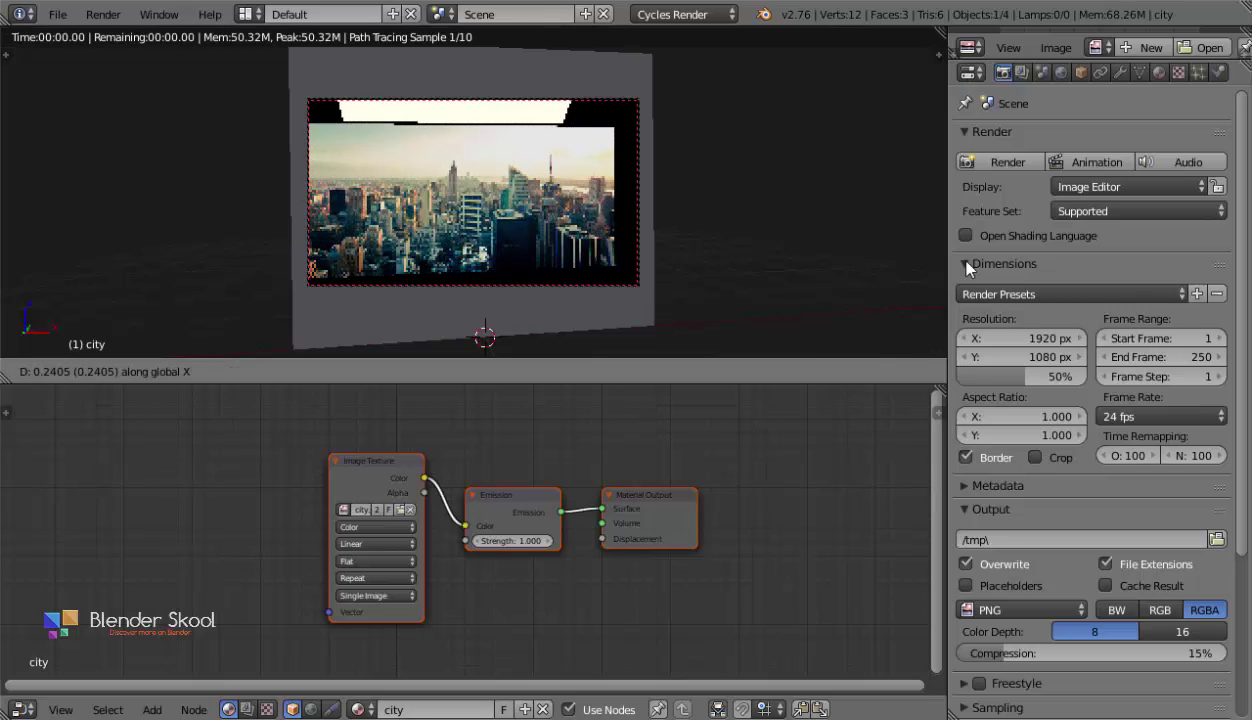
pyautogui.click(589, 103)
pyautogui.press('s')
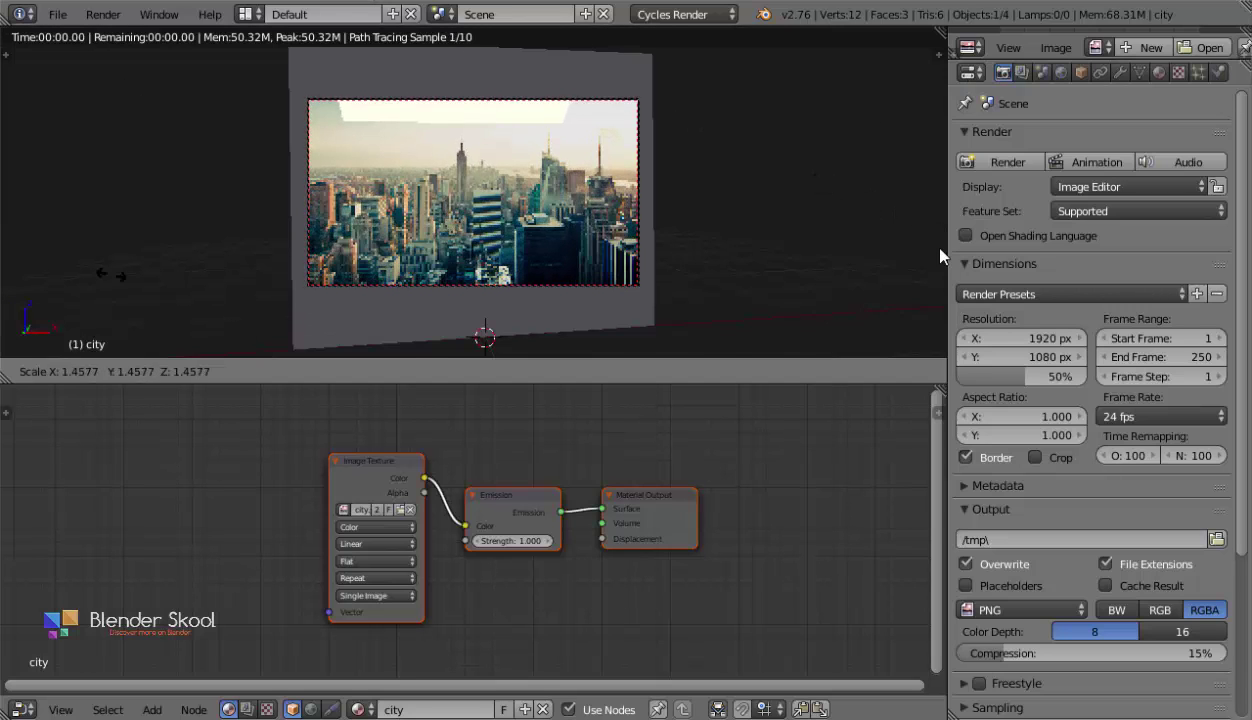
pyautogui.click(832, 256)
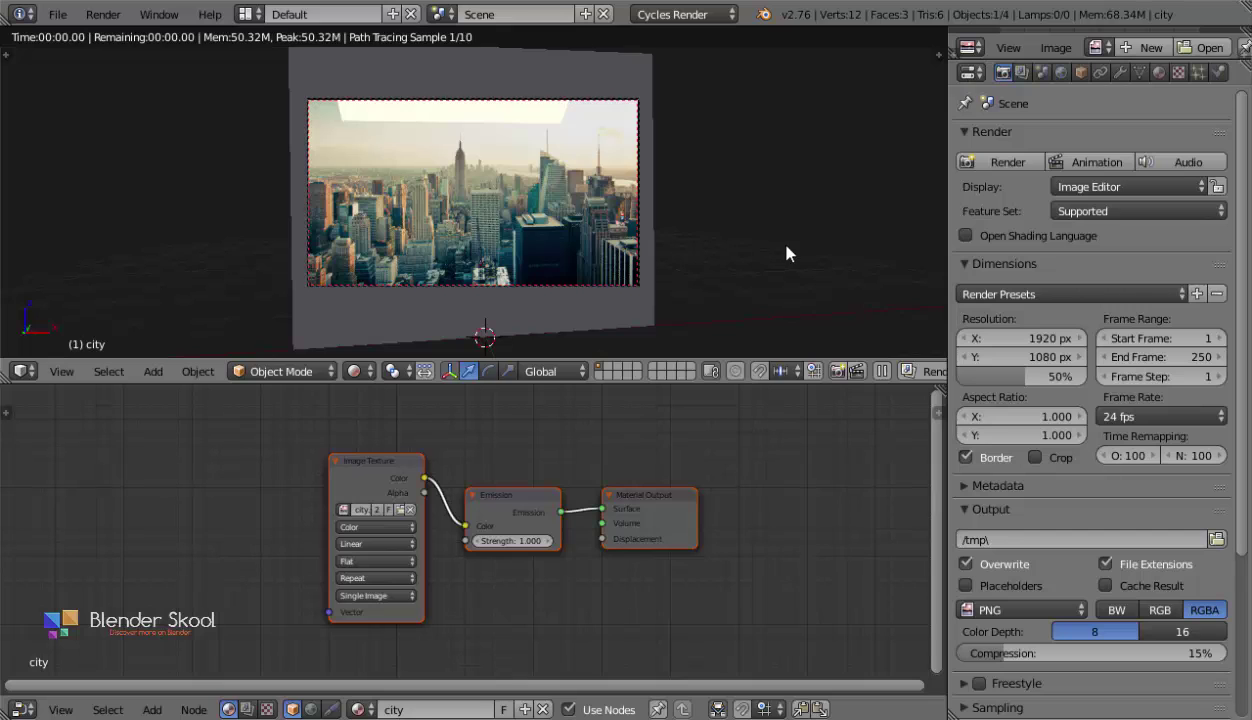
# Fine-tune the city plane's height along Z so its reflection covers the lower part of the frame.
pyautogui.press('g')
pyautogui.press('z')
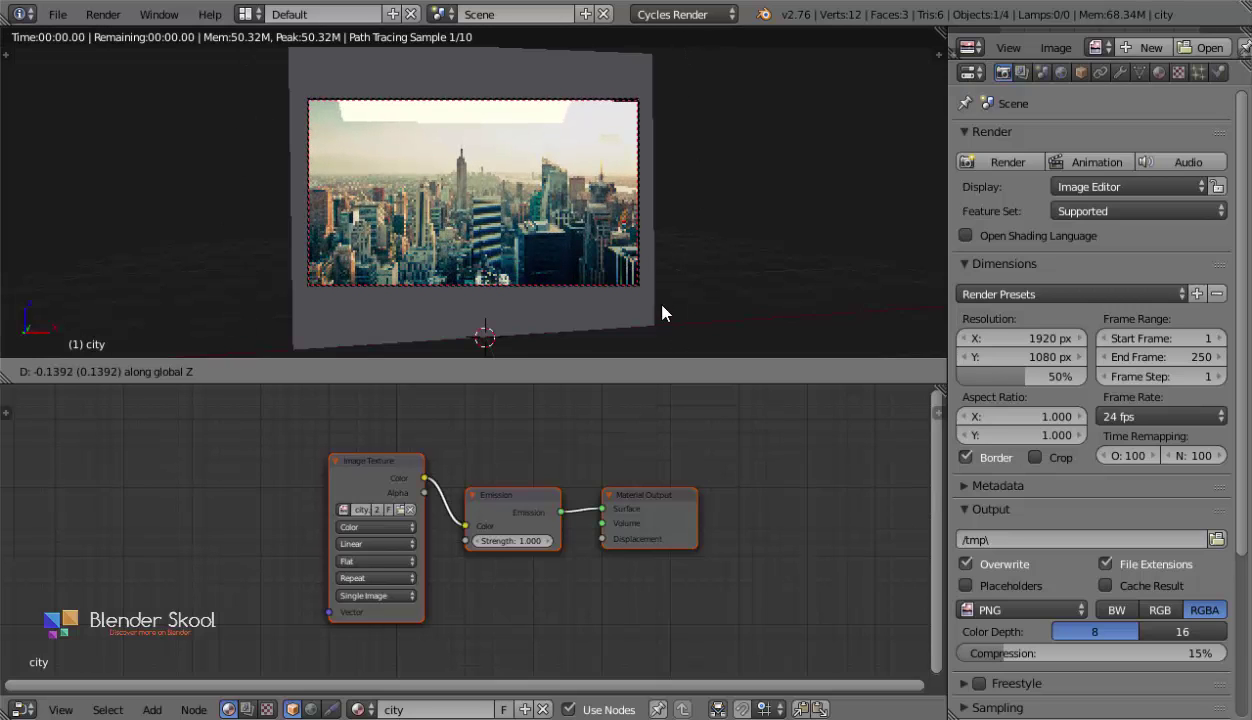
pyautogui.click(659, 260)
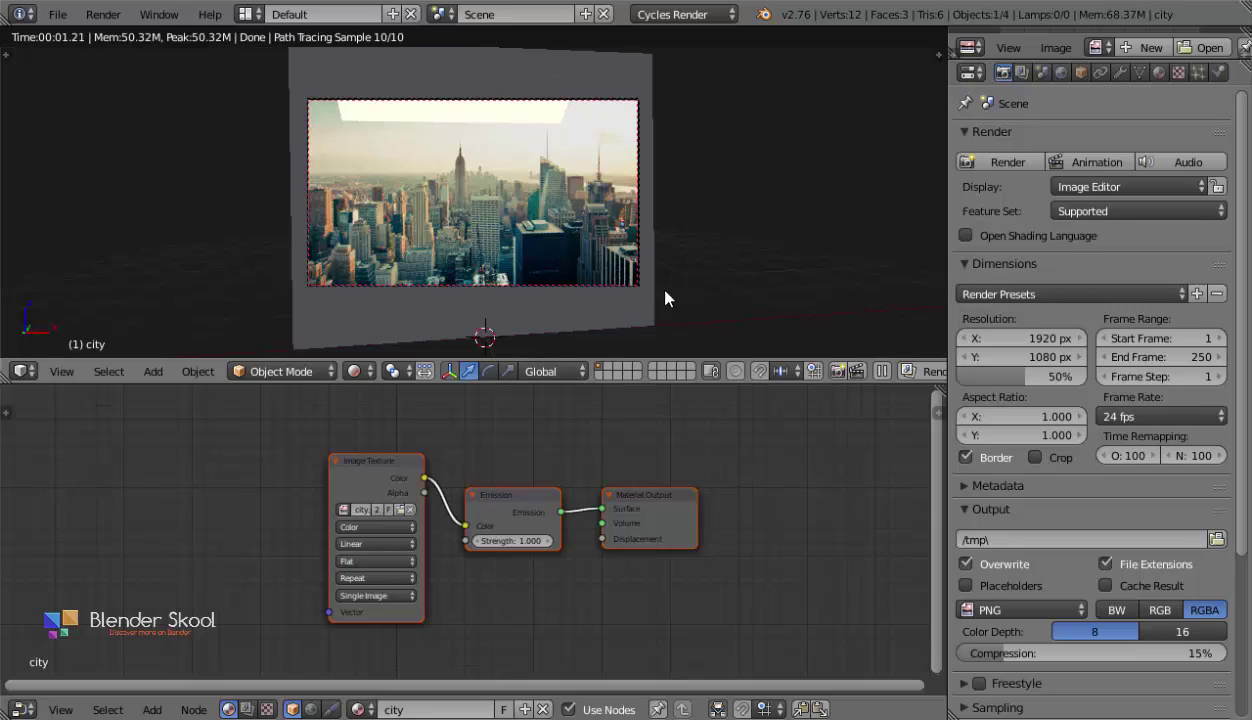
pyautogui.scroll(2, 542, 260)
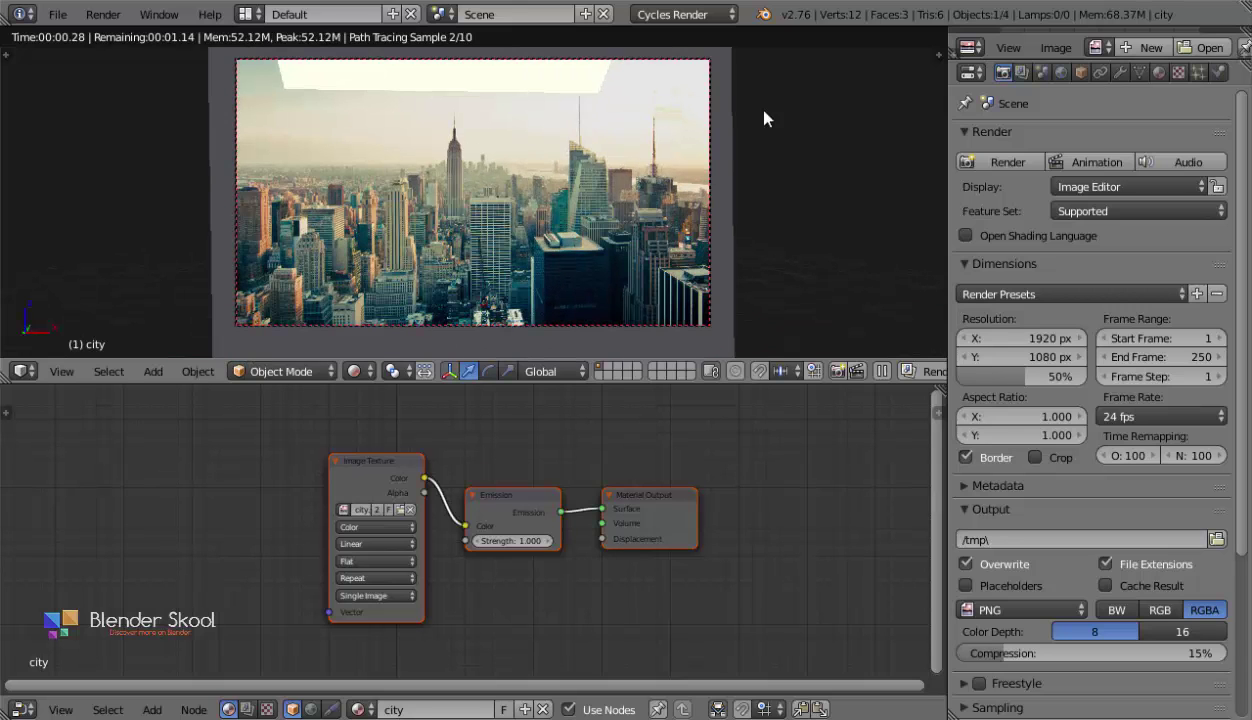
# Select the glass plane and bring its Glossy BSDF material nodes into close view in the Node Editor.
pyautogui.rightClick(557, 278)
pyautogui.scroll(1, 453, 562)
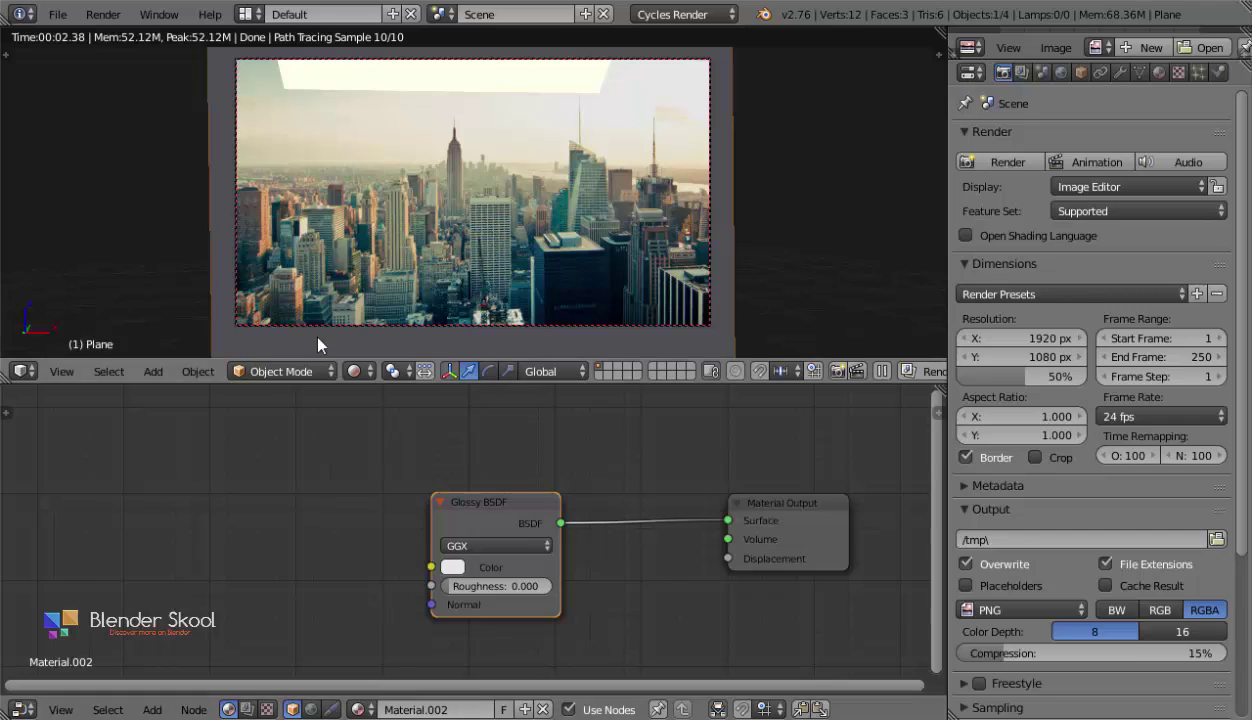
pyautogui.hscroll(-1, 450, 534)
pyautogui.moveTo(505, 508); pyautogui.dragTo(479, 497, button='middle')
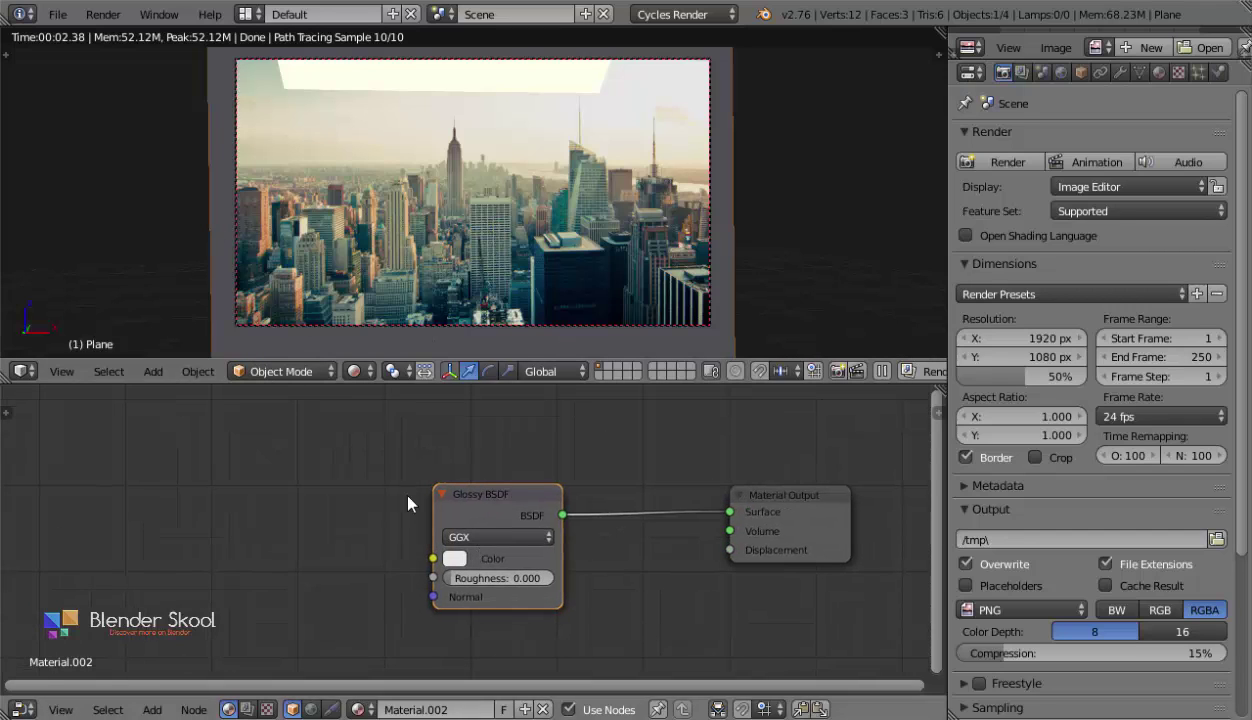
# Set the roughness of the glass plane's Glossy BSDF to 0.025 to blur the city reflection.
pyautogui.scroll(-2, 408, 496)
pyautogui.moveTo(405, 495); pyautogui.dragTo(465, 520, button='middle')
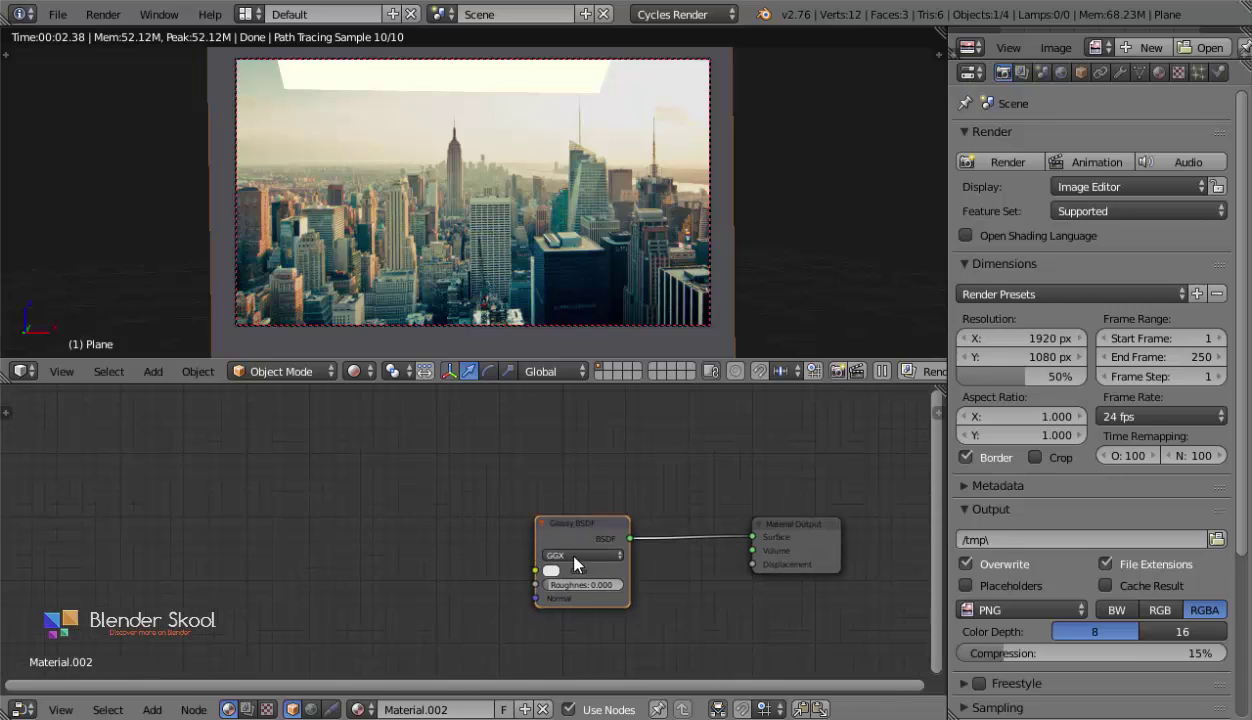
pyautogui.moveTo(500, 582); pyautogui.dragTo(565, 565, button='middle')
pyautogui.scroll(1, 565, 565)
pyautogui.moveTo(572, 611); pyautogui.dragTo(556, 552, button='middle')
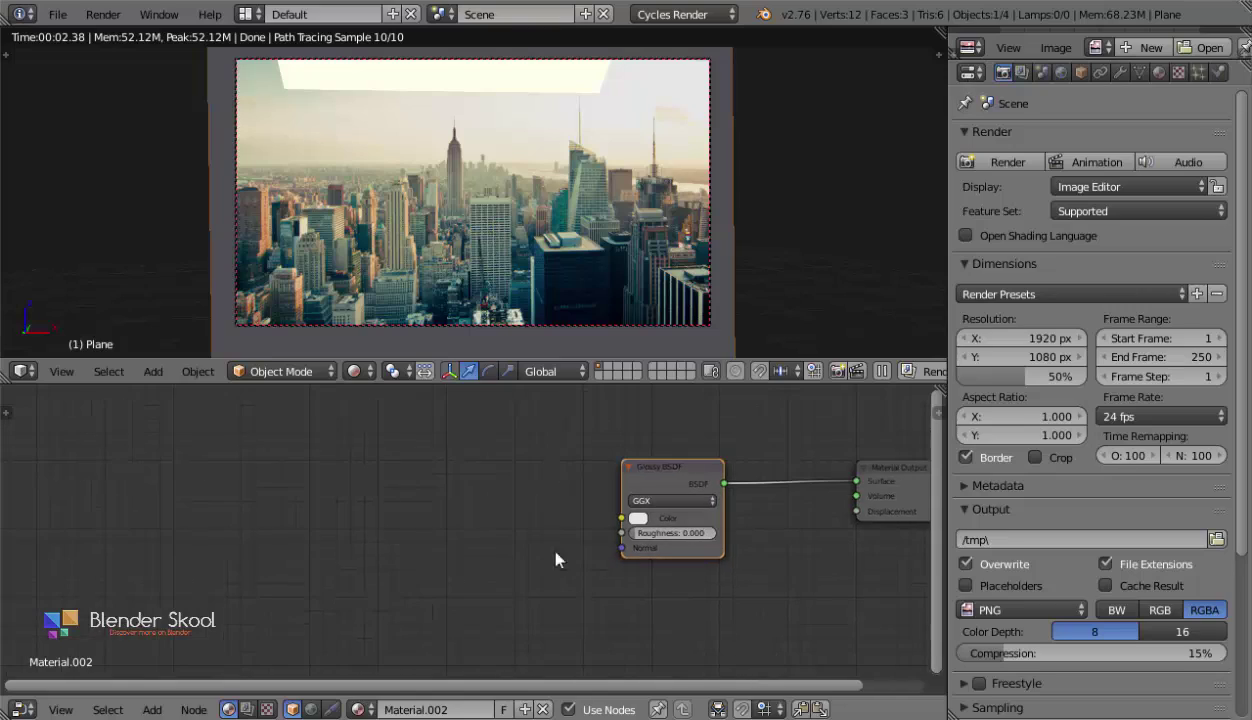
pyautogui.scroll(2, 647, 528)
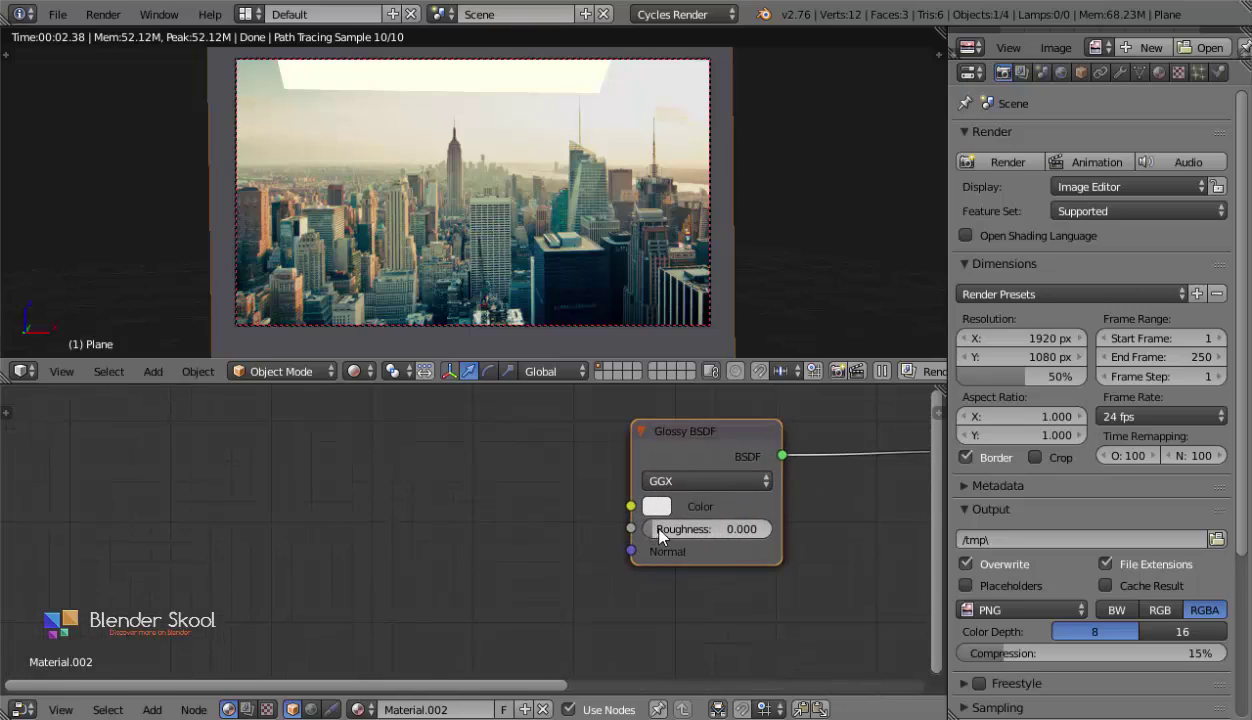
pyautogui.moveTo(664, 529)
pyautogui.mouseDown()
pyautogui.moveTo(682, 529)
pyautogui.moveTo(656, 531)
pyautogui.mouseUp()
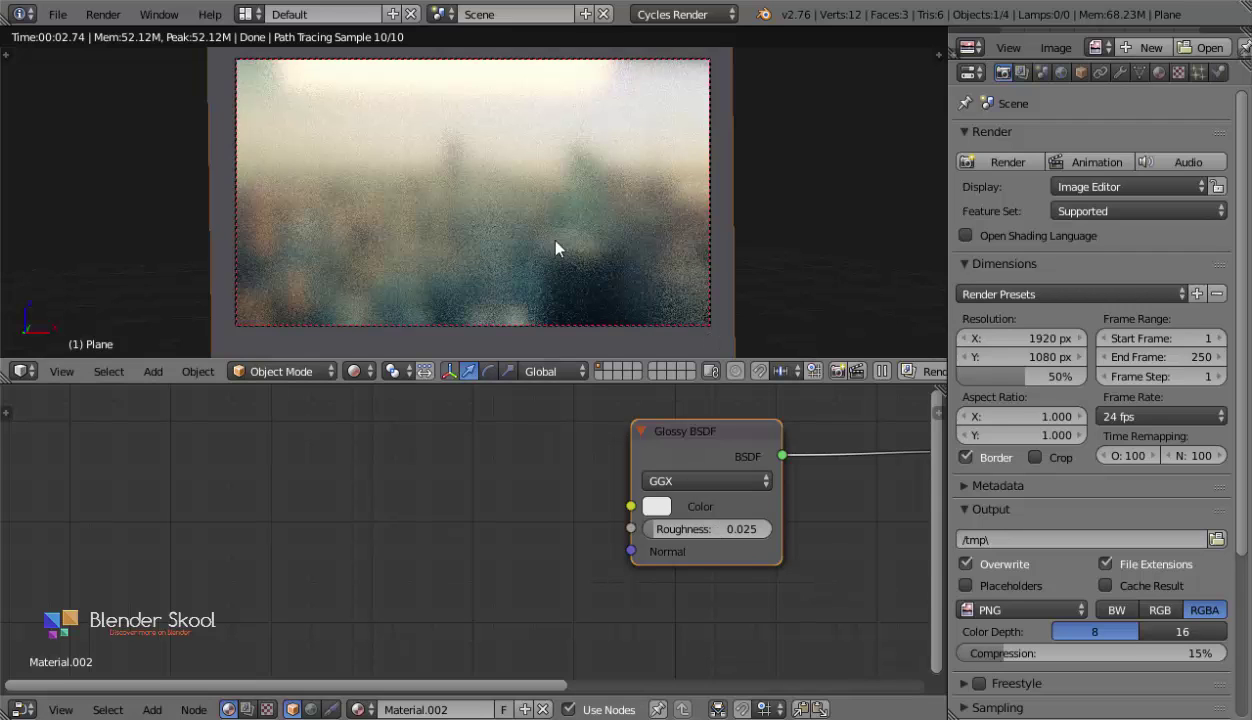
pyautogui.moveTo(664, 532)
pyautogui.mouseDown()
pyautogui.moveTo(630, 532)
pyautogui.moveTo(664, 532)
pyautogui.mouseUp()
# Try a Glass BSDF with Beckmann distribution in place of the Glossy BSDF on the Material Output's Surface.
pyautogui.moveTo(641, 470); pyautogui.dragTo(583, 478)
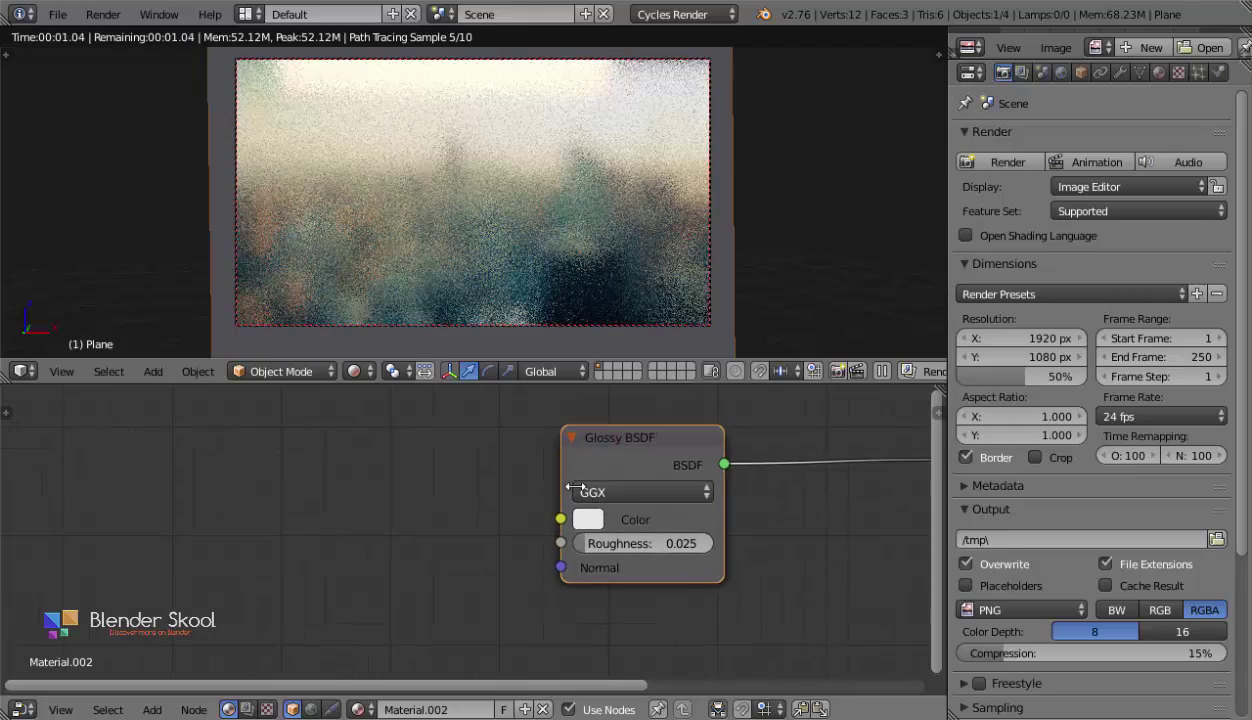
pyautogui.hotkey('shift', 'a')
pyautogui.moveTo(556, 475)
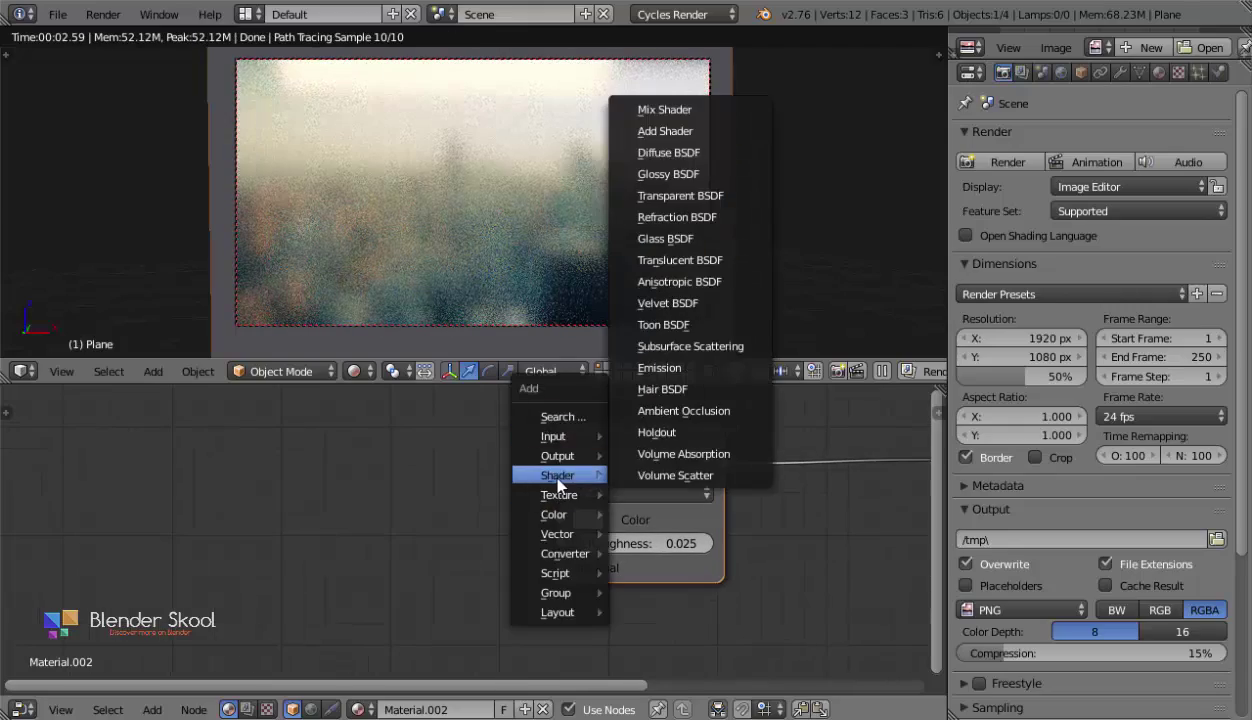
pyautogui.click(693, 239)
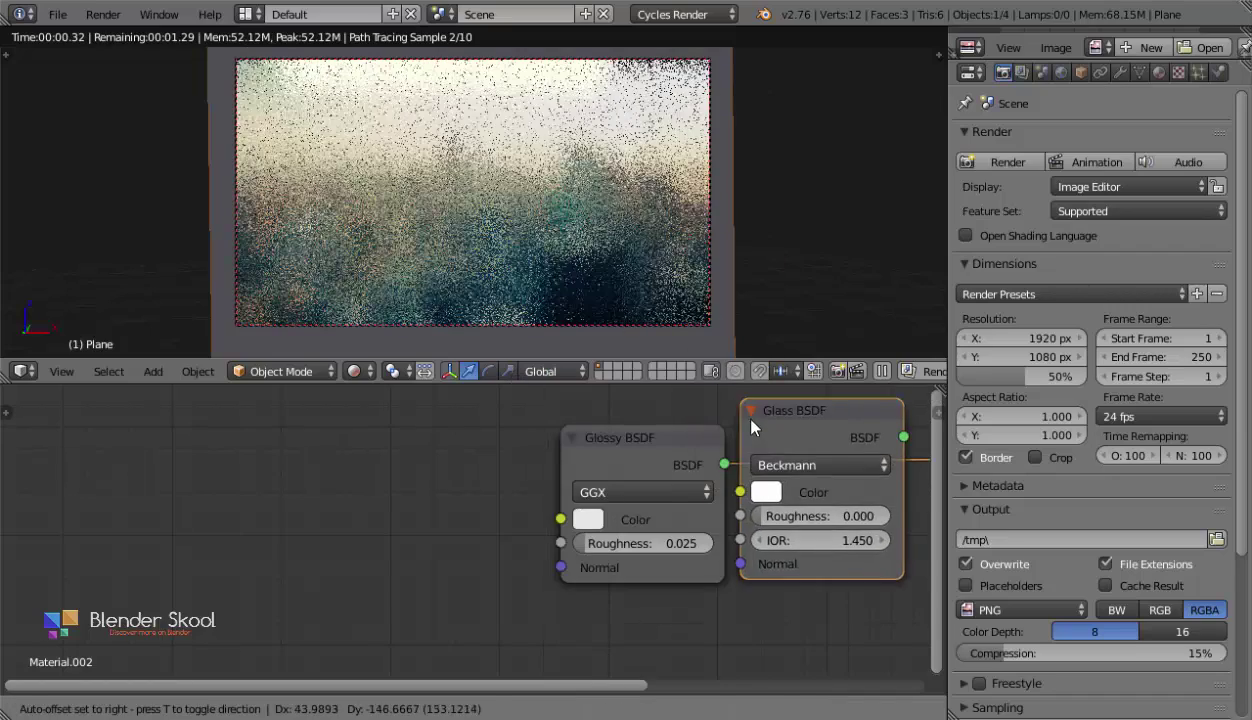
pyautogui.click(738, 414)
pyautogui.moveTo(738, 414); pyautogui.dragTo(553, 428, button='middle')
pyautogui.keyDown('ctrl'); pyautogui.moveTo(630, 458); pyautogui.dragTo(611, 556); pyautogui.keyUp('ctrl')
pyautogui.moveTo(643, 514); pyautogui.dragTo(584, 515, button='middle')
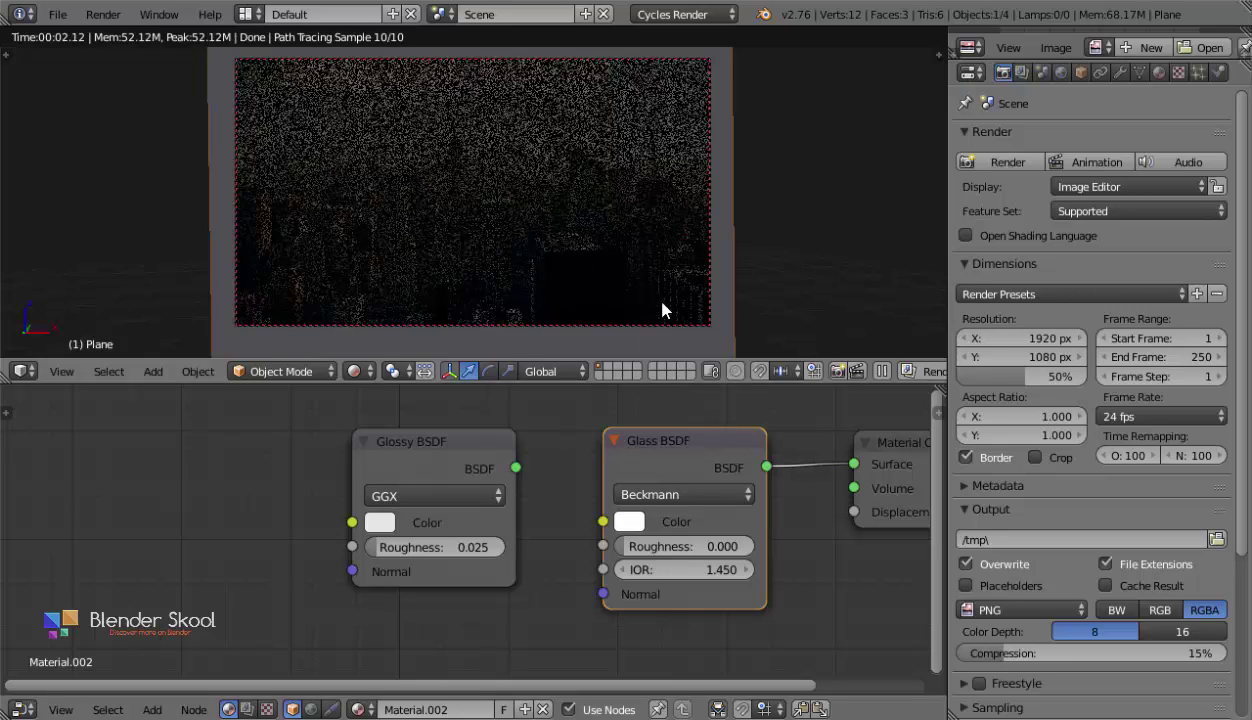
pyautogui.moveTo(627, 540)
pyautogui.mouseDown()
pyautogui.moveTo(681, 540)
pyautogui.moveTo(627, 540)
pyautogui.mouseUp()
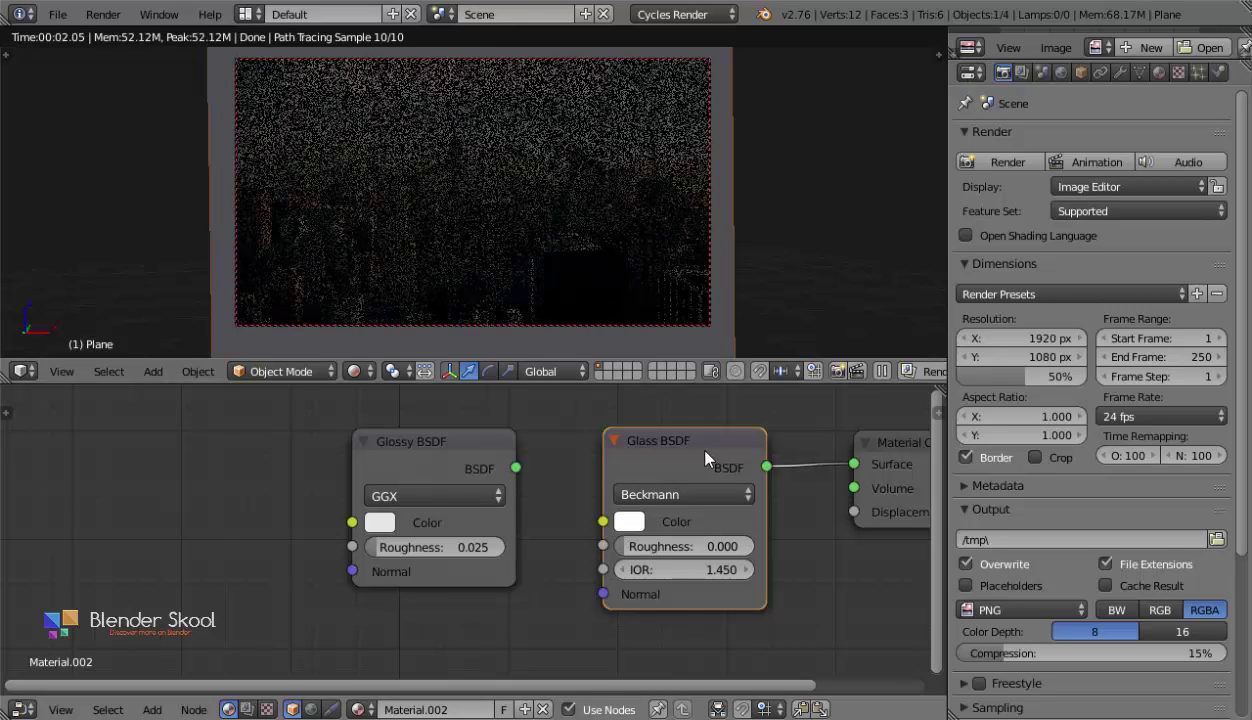
# Replace the Glass BSDF with the Glossy BSDF on the Material Output's Surface, and move the Glossy node closer to the output.
pyautogui.moveTo(515, 467); pyautogui.dragTo(808, 465)
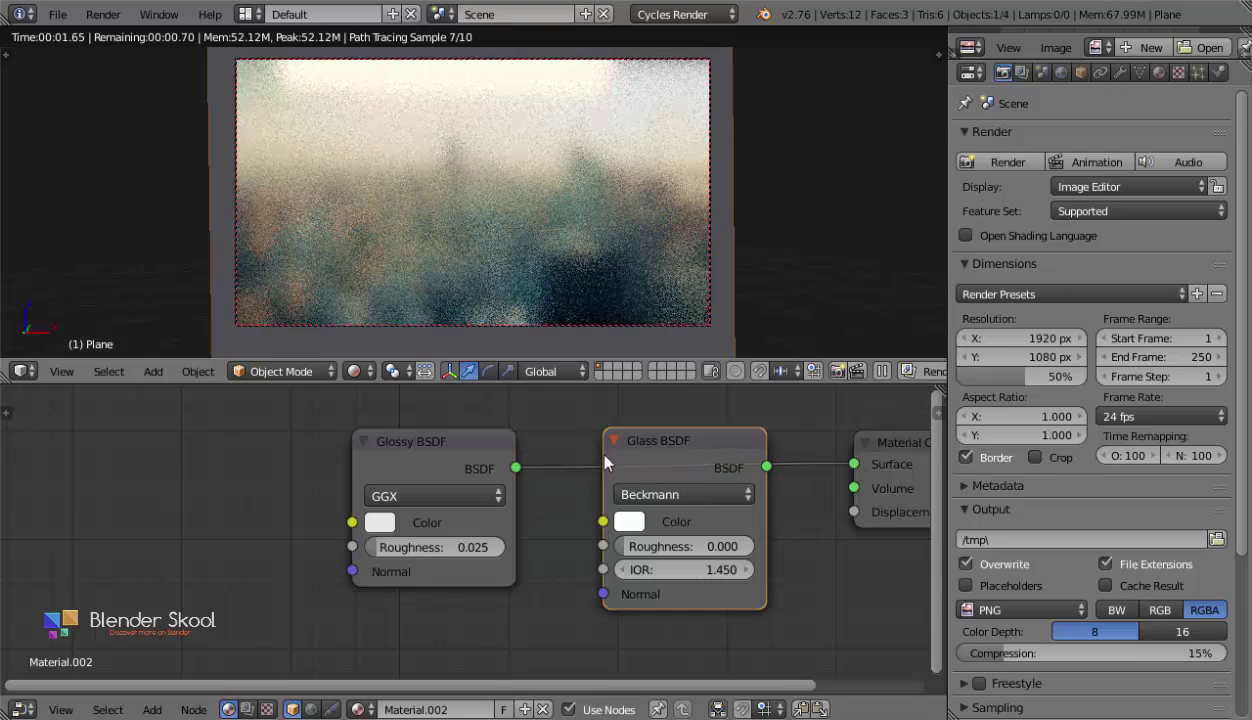
pyautogui.press('x')
pyautogui.moveTo(548, 455); pyautogui.dragTo(768, 515, button='middle')
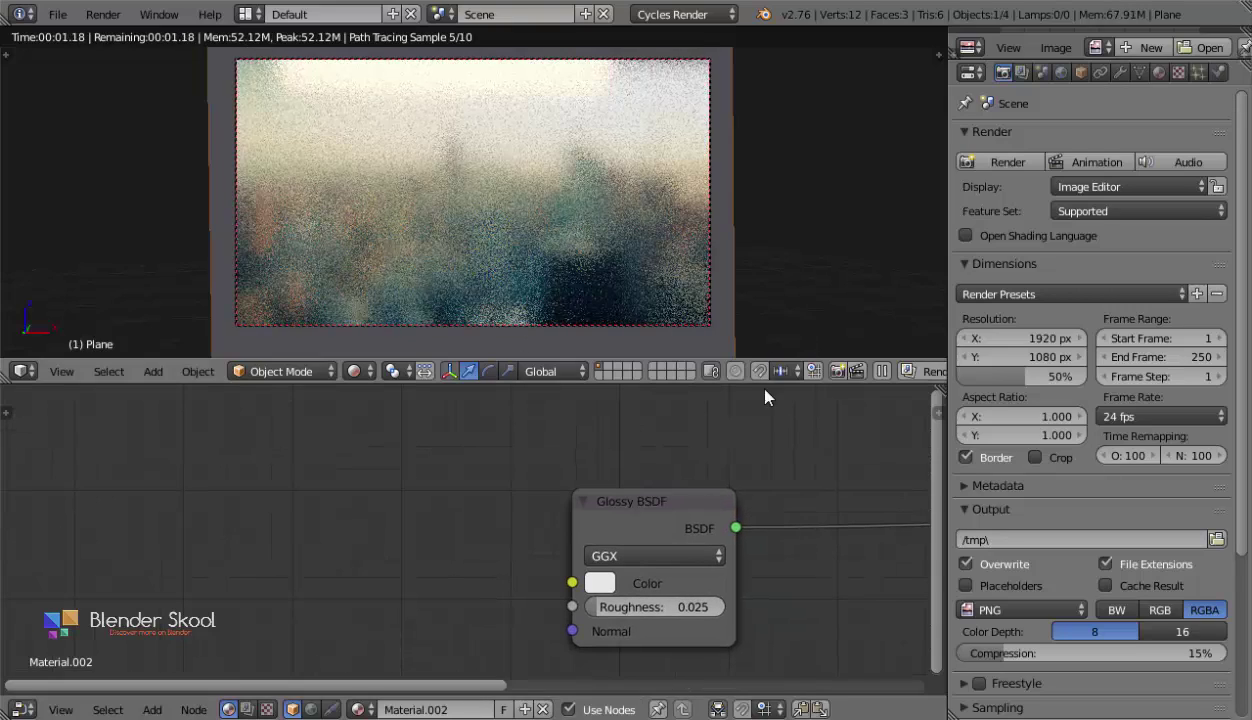
pyautogui.scroll(-3, 721, 517)
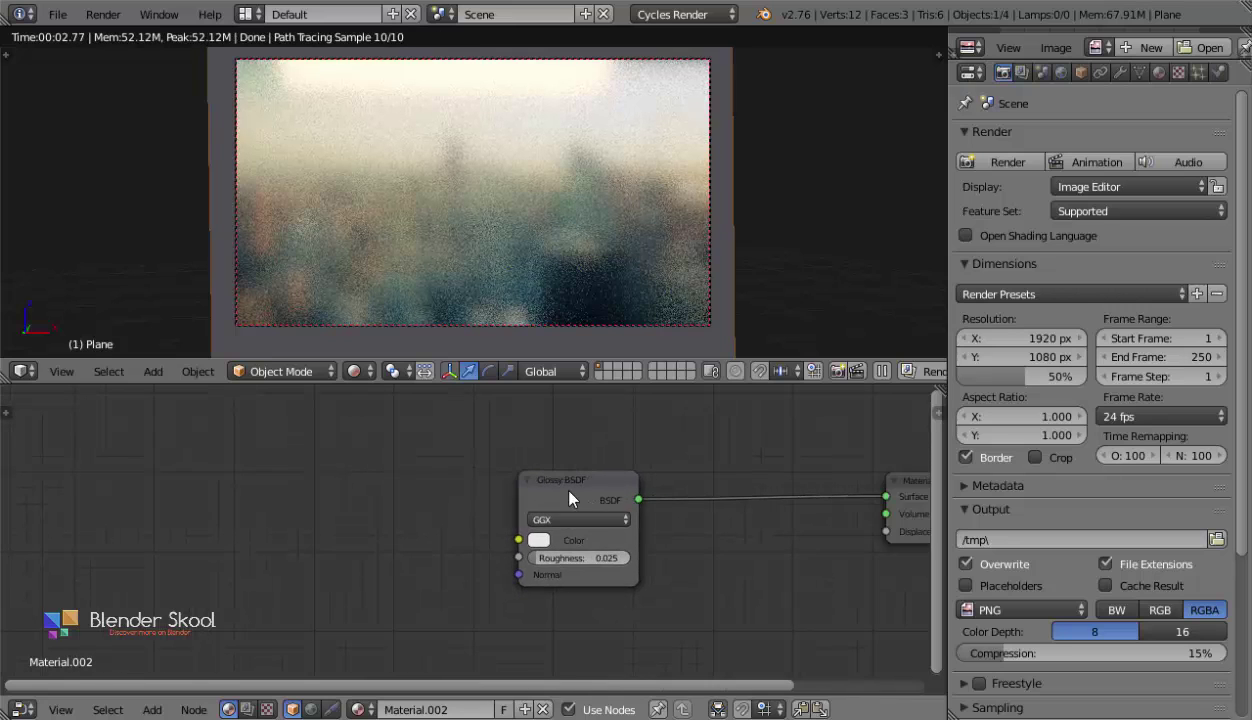
pyautogui.moveTo(569, 492); pyautogui.dragTo(695, 490)
pyautogui.scroll(-1, 628, 464)
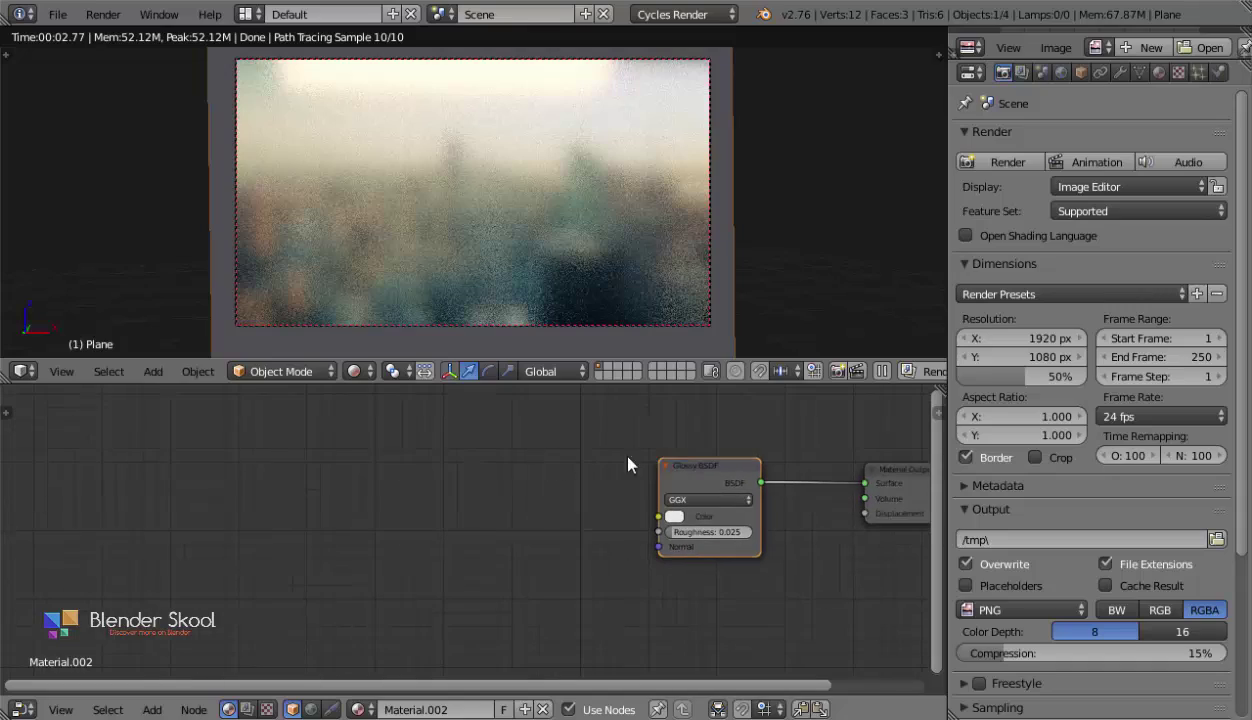
pyautogui.moveTo(677, 535)
pyautogui.mouseDown()
pyautogui.moveTo(645, 535)
pyautogui.moveTo(677, 535)
pyautogui.mouseUp()
pyautogui.moveTo(611, 524); pyautogui.dragTo(587, 514, button='middle')
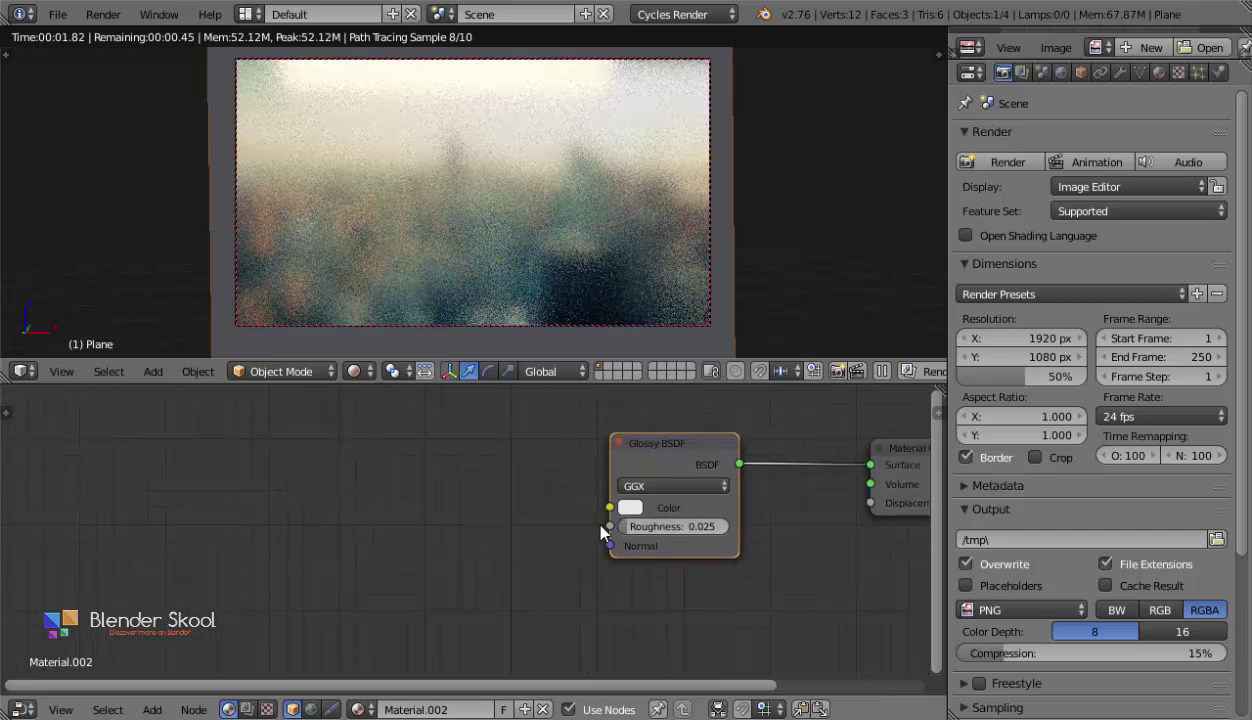
pyautogui.scroll(2, 590, 512)
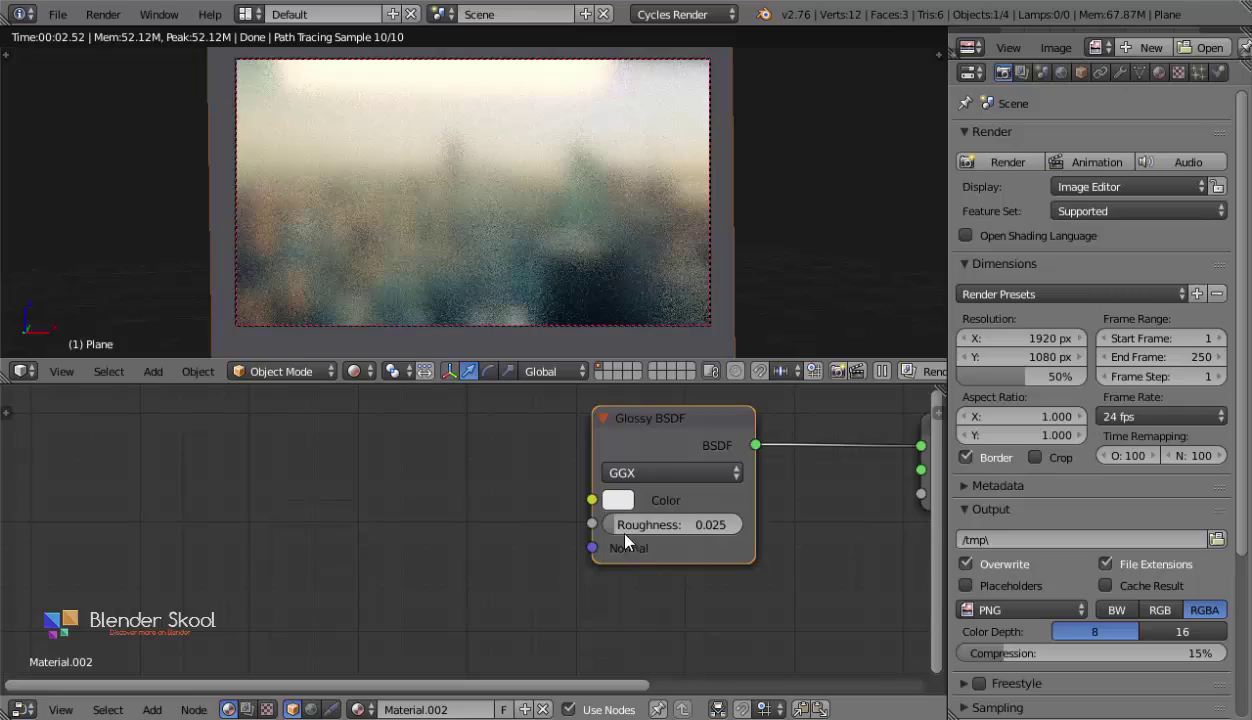
pyautogui.moveTo(625, 525)
pyautogui.mouseDown()
pyautogui.moveTo(740, 525)
pyautogui.moveTo(614, 525)
pyautogui.mouseUp()
pyautogui.moveTo(462, 468); pyautogui.dragTo(533, 510, button='middle')
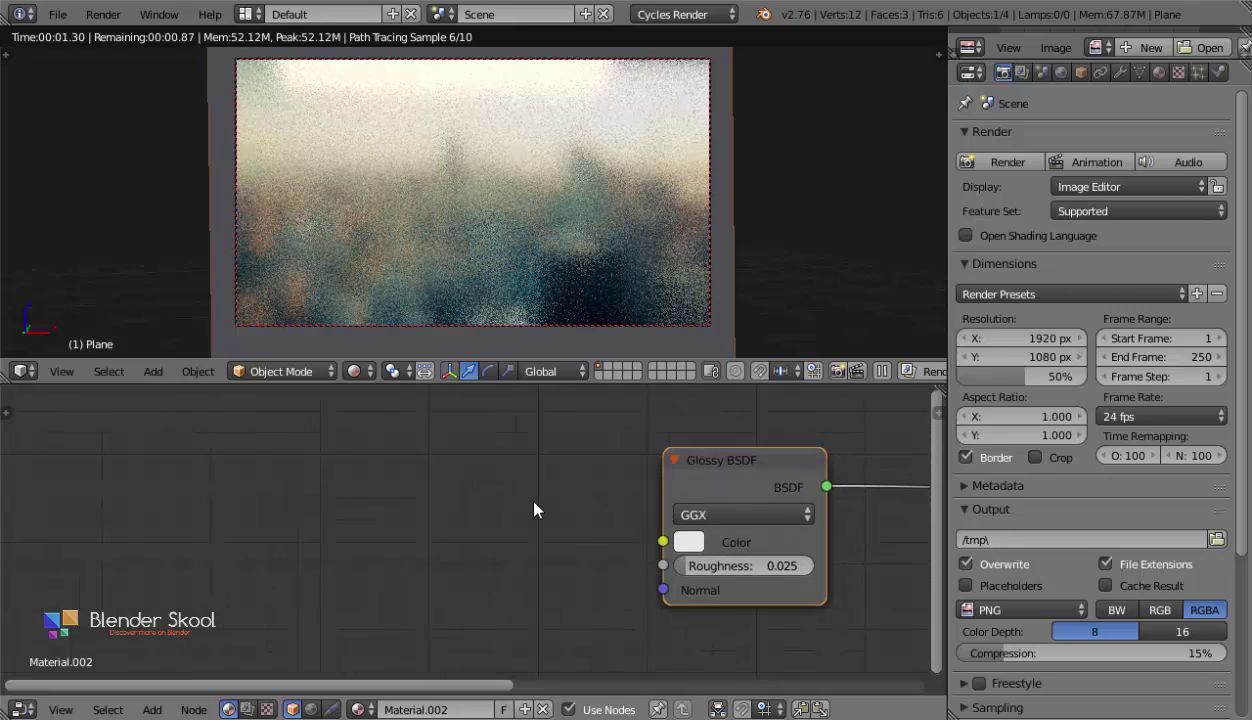
pyautogui.scroll(-2, 533, 510)
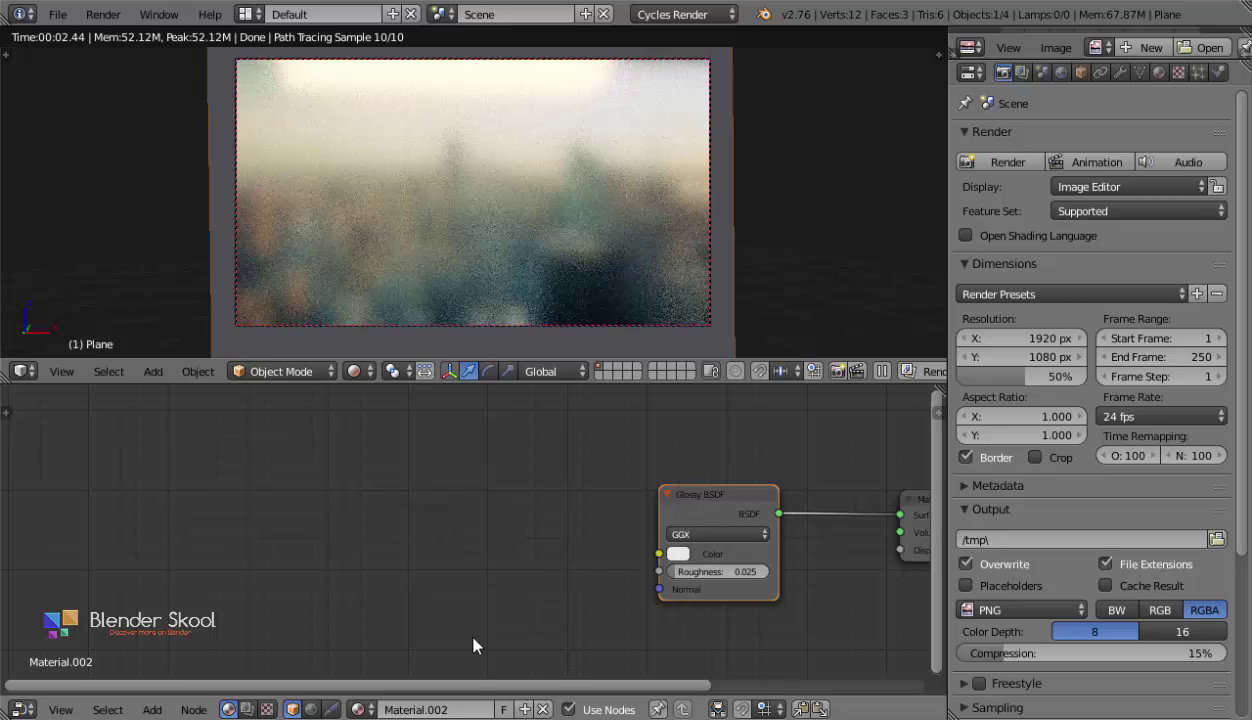
# Open the Mask image from the Fog on Glass folder to examine its lettering and heart, and close it.
pyautogui.click(455, 715)
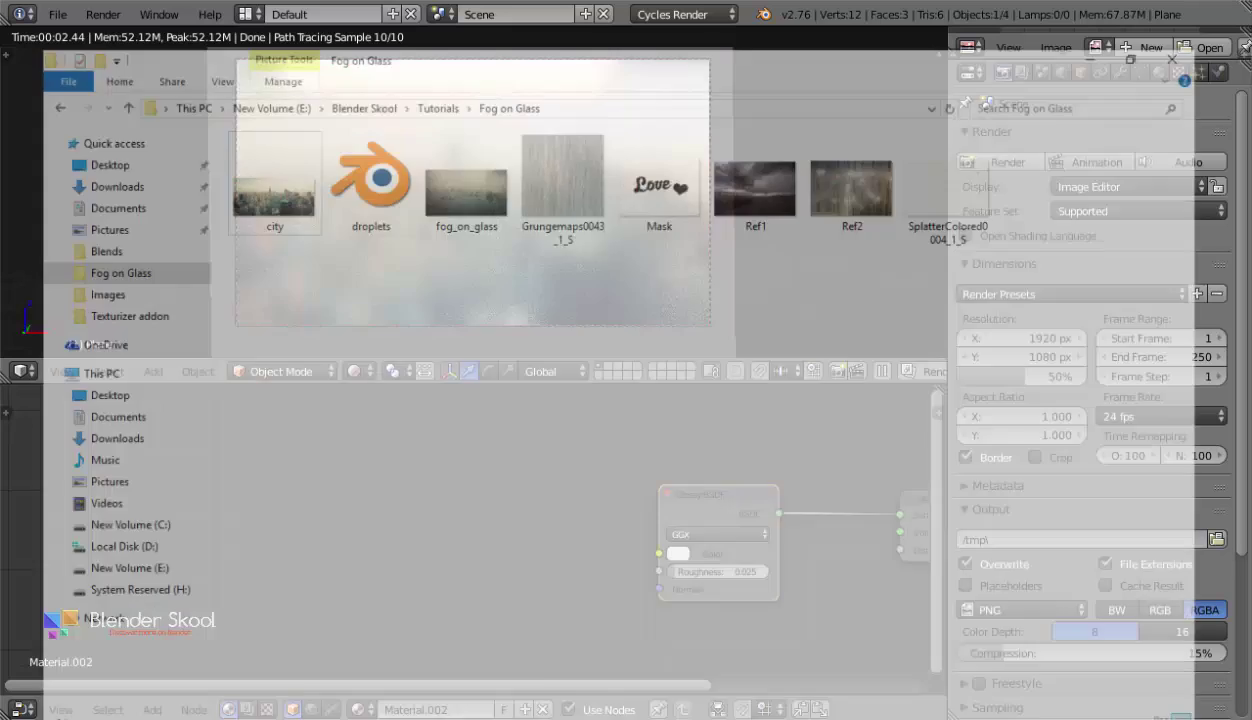
pyautogui.doubleClick(693, 154)
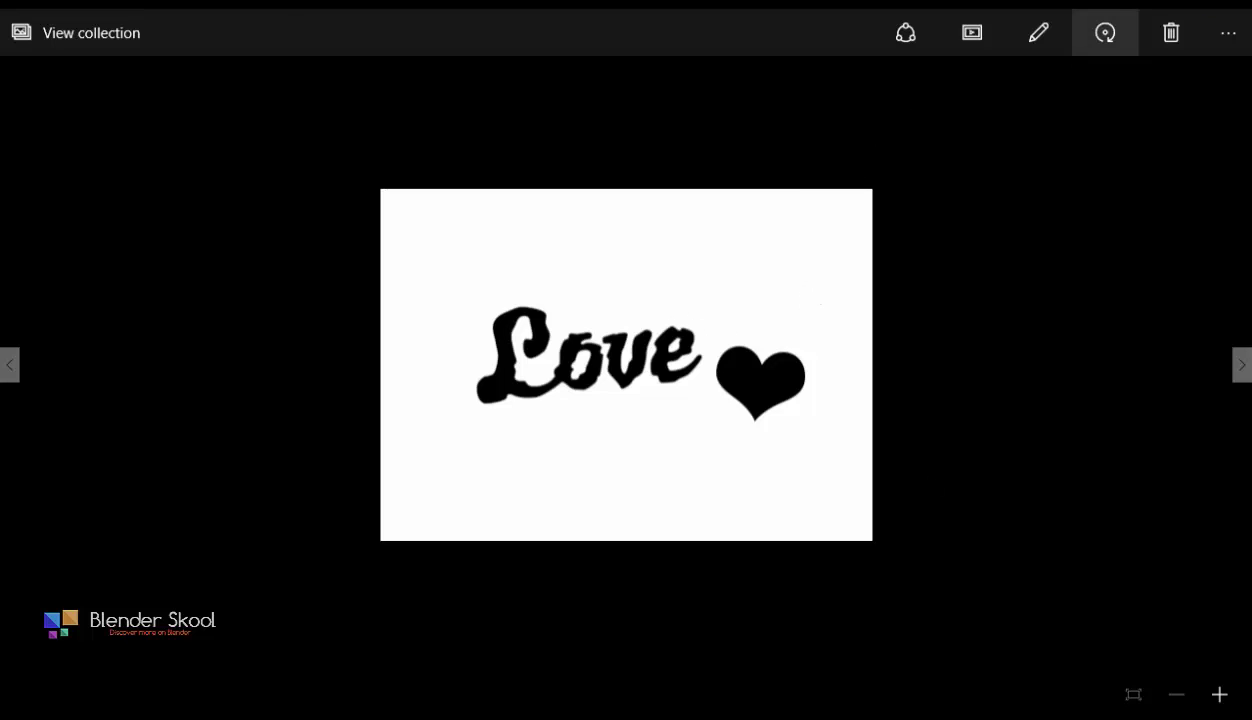
pyautogui.click(1229, 3)
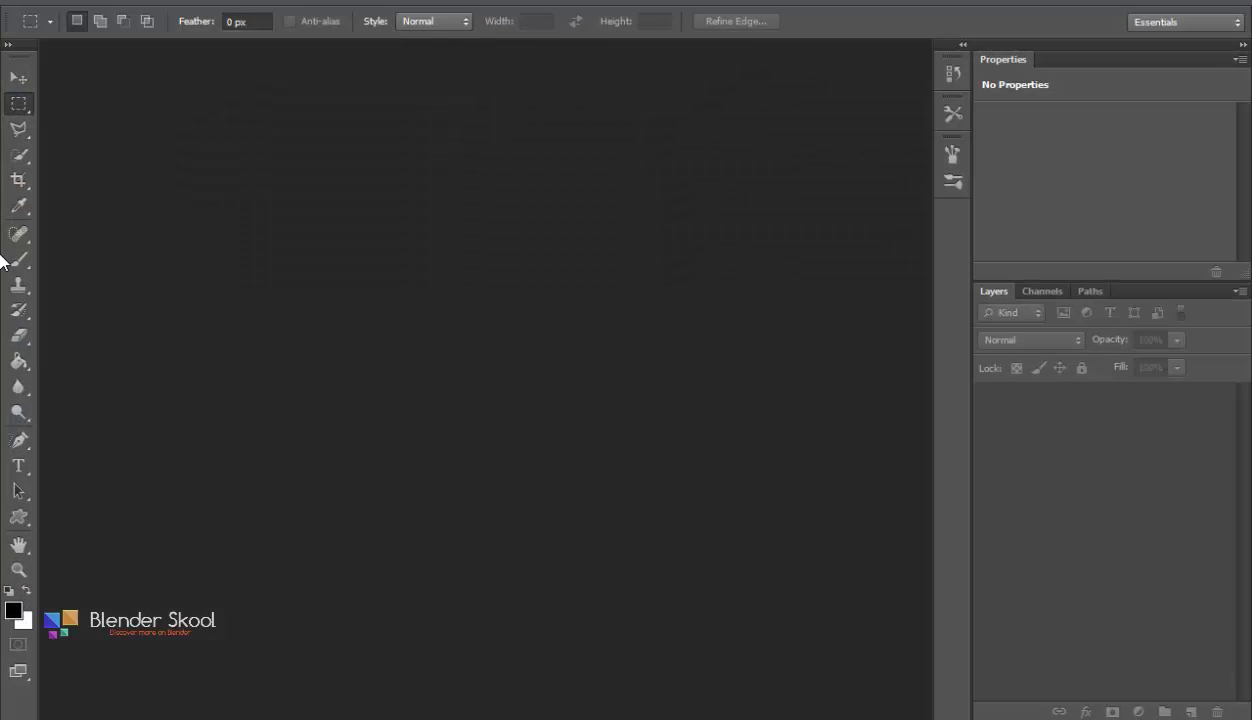
# Create a new Photoshop document measured in pixels, 720 wide by 576 high, with white background contents.
pyautogui.click(53, 1)
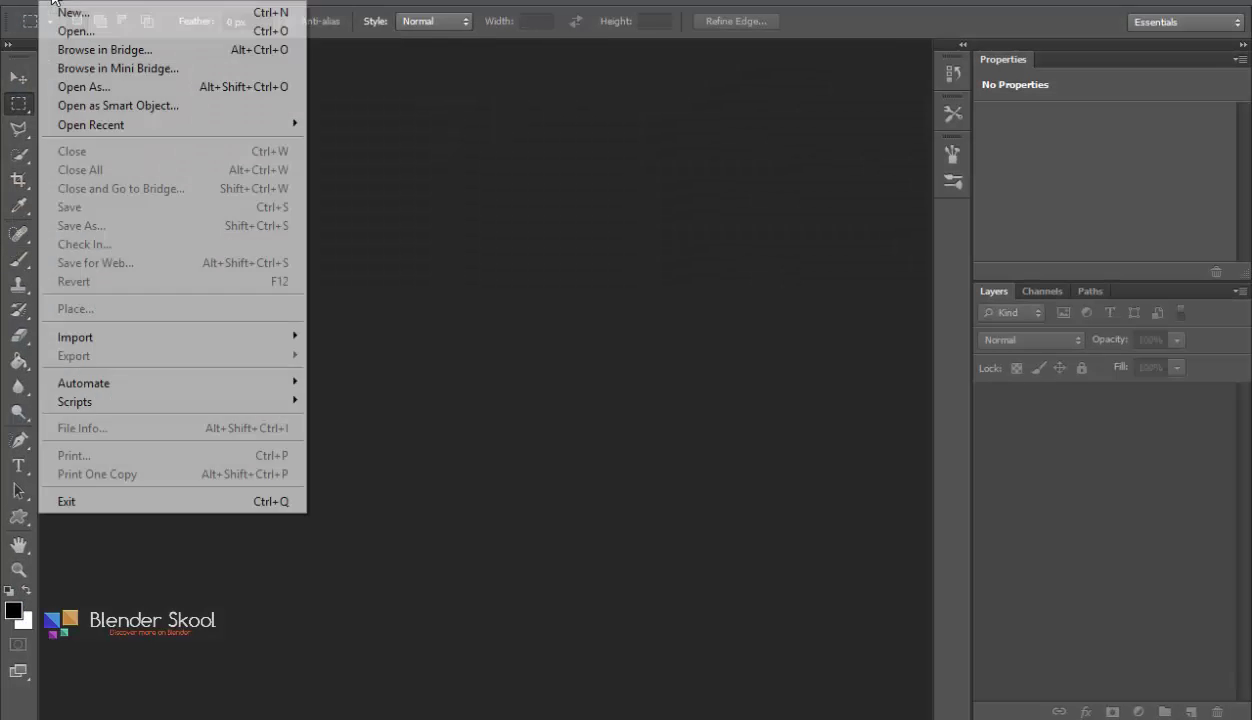
pyautogui.click(84, 10)
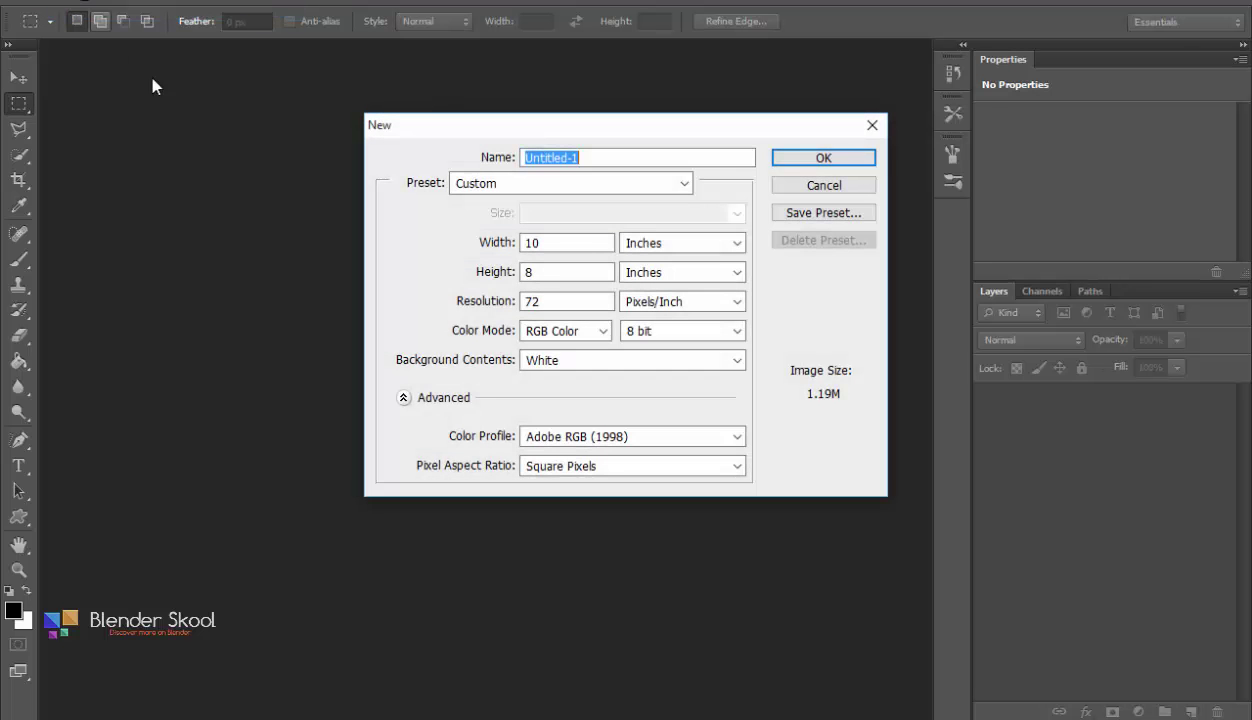
pyautogui.doubleClick(570, 243)
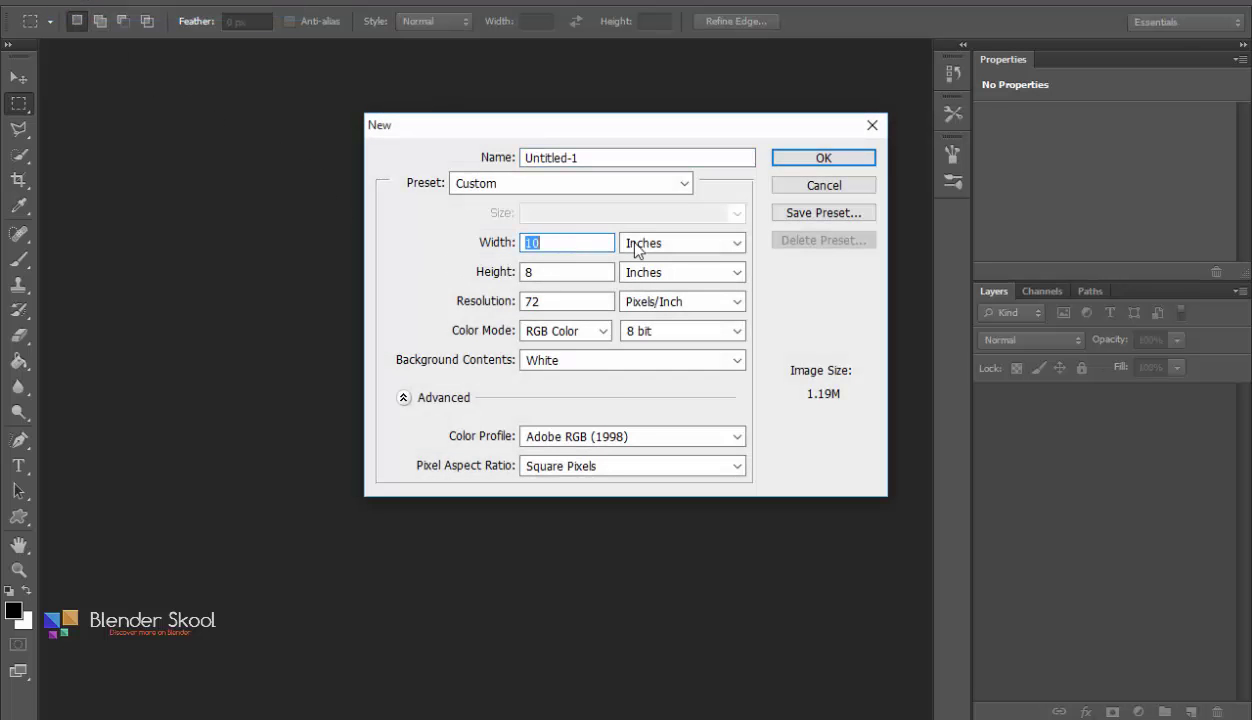
pyautogui.click(680, 243)
pyautogui.click(650, 257)
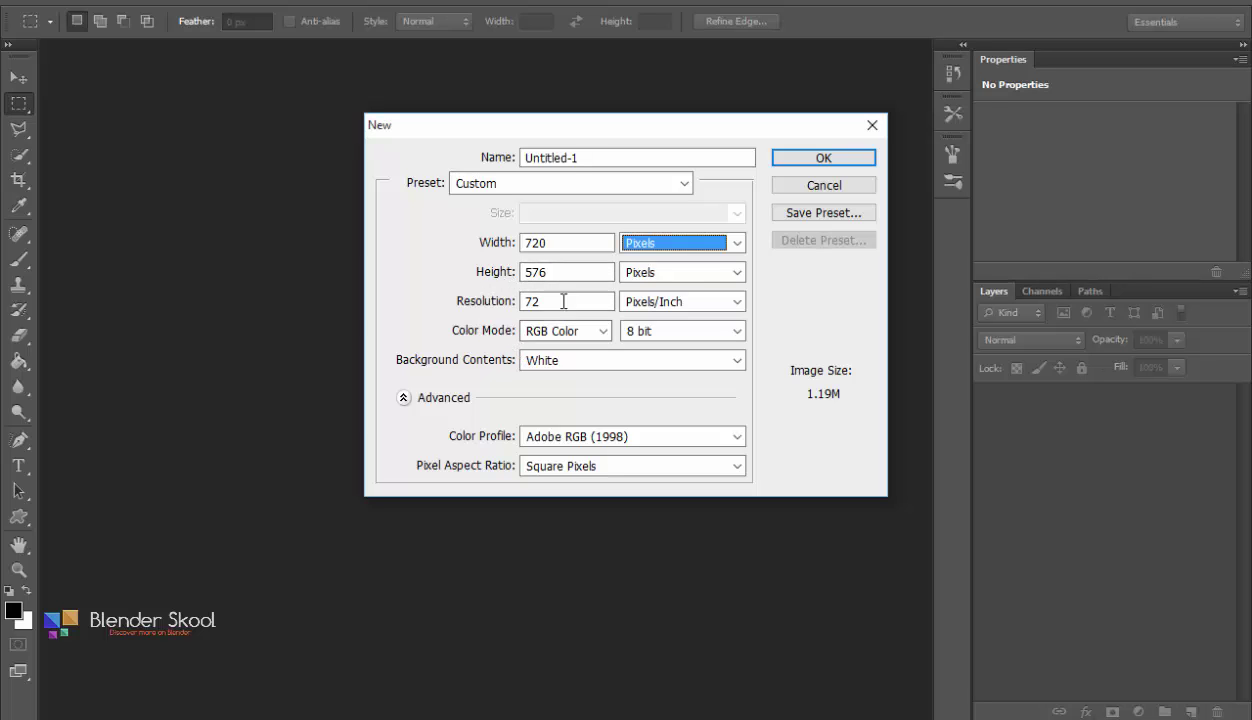
pyautogui.click(808, 159)
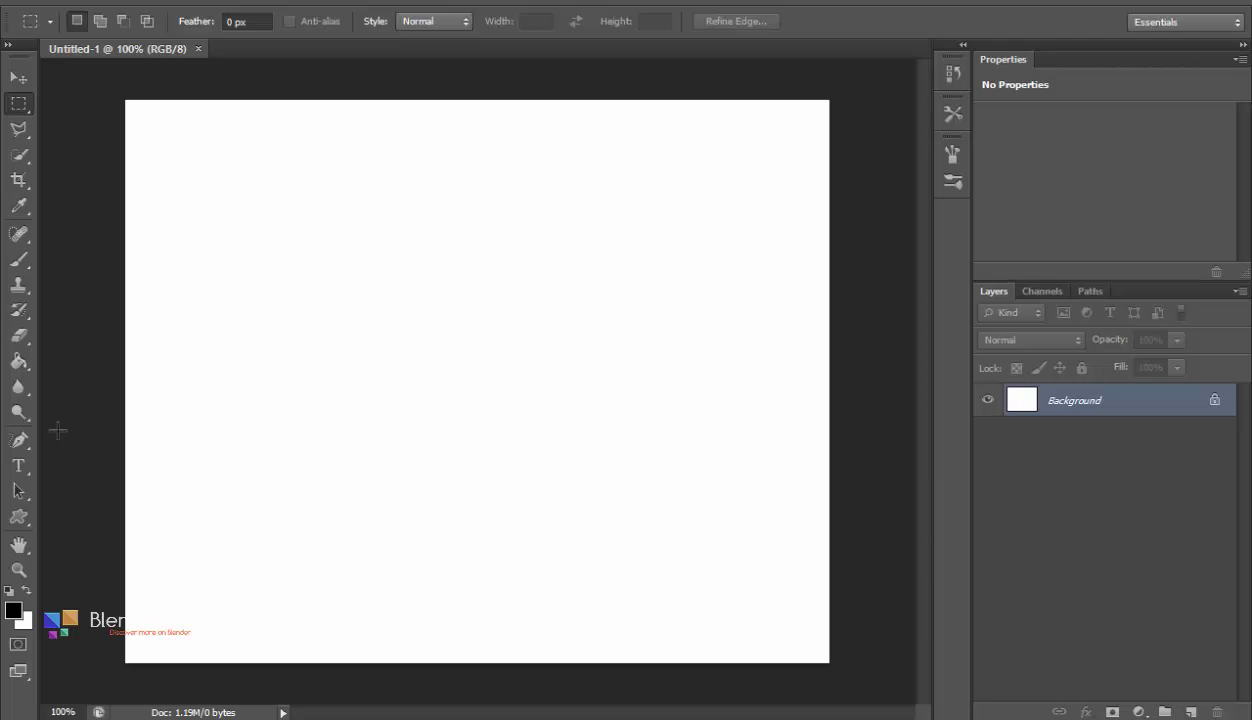
# Add the black text "Love" at 72 pt in the upper-left part of the canvas.
pyautogui.click(24, 466)
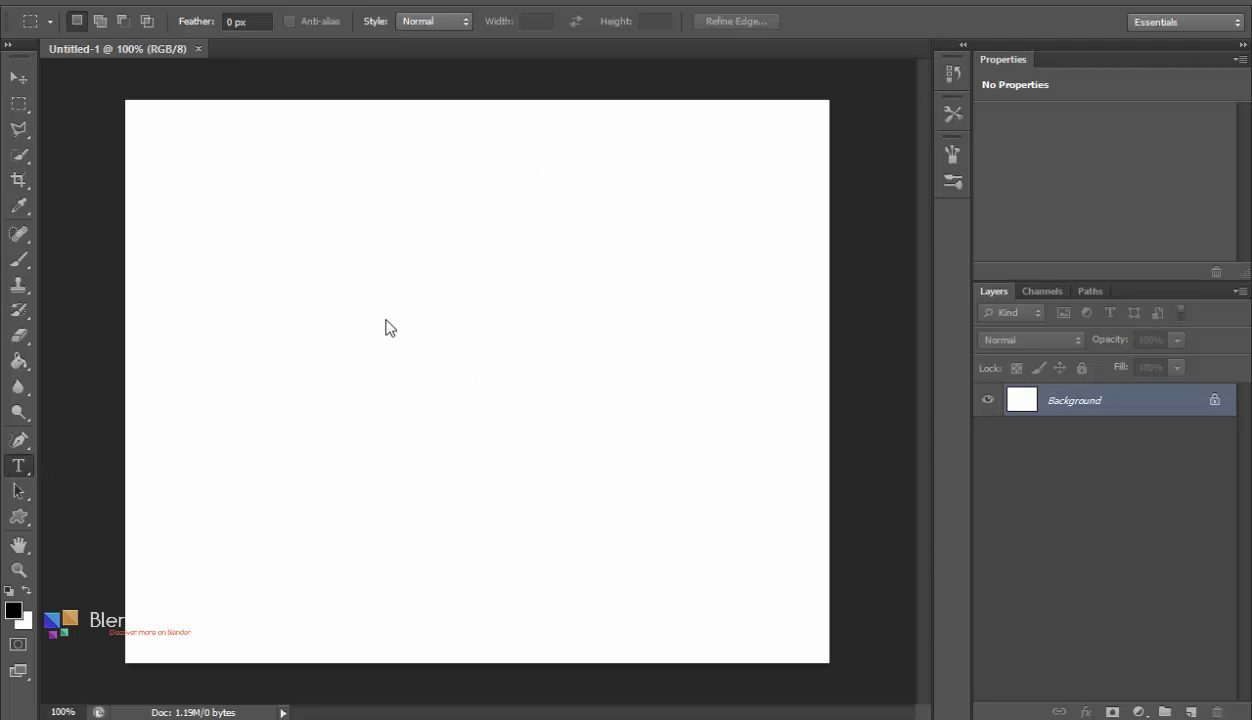
pyautogui.click(317, 333)
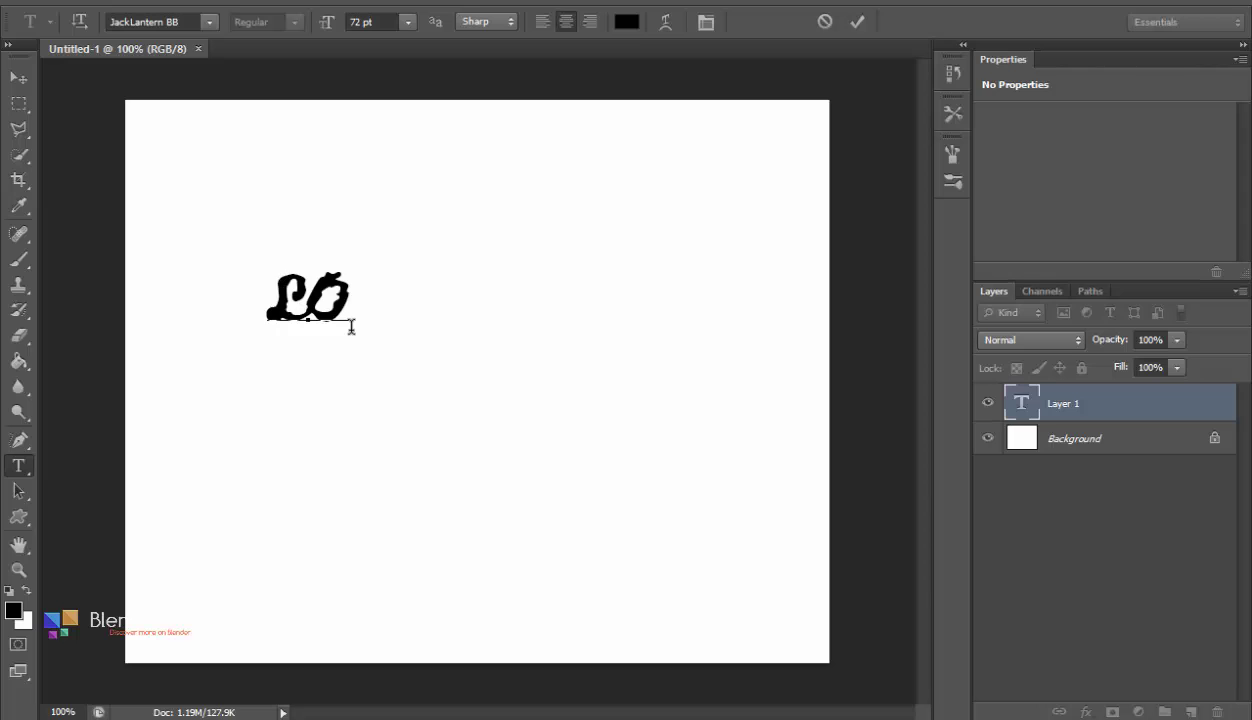
pyautogui.press('BackSpace')
pyautogui.write('ove')
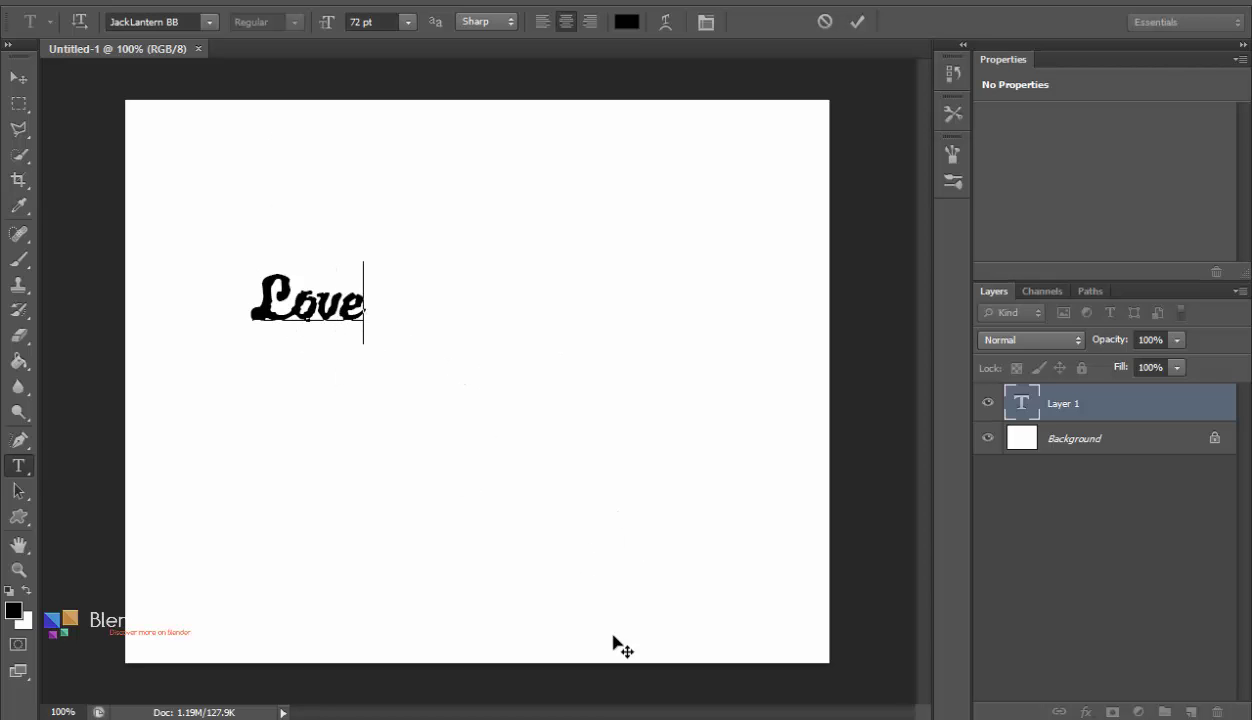
# Examine the fog_on_glass reference render in Photos and return to the Photoshop document.
pyautogui.moveTo(707, 697)
pyautogui.click(612, 668)
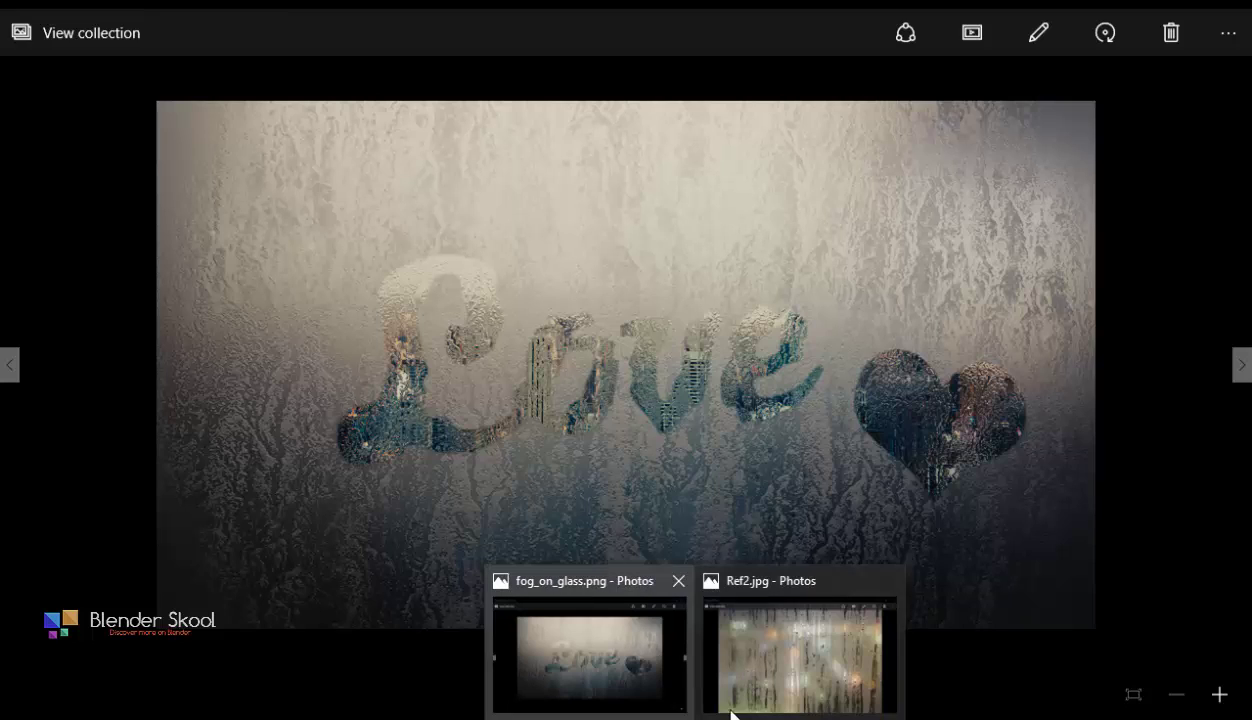
pyautogui.click(708, 719)
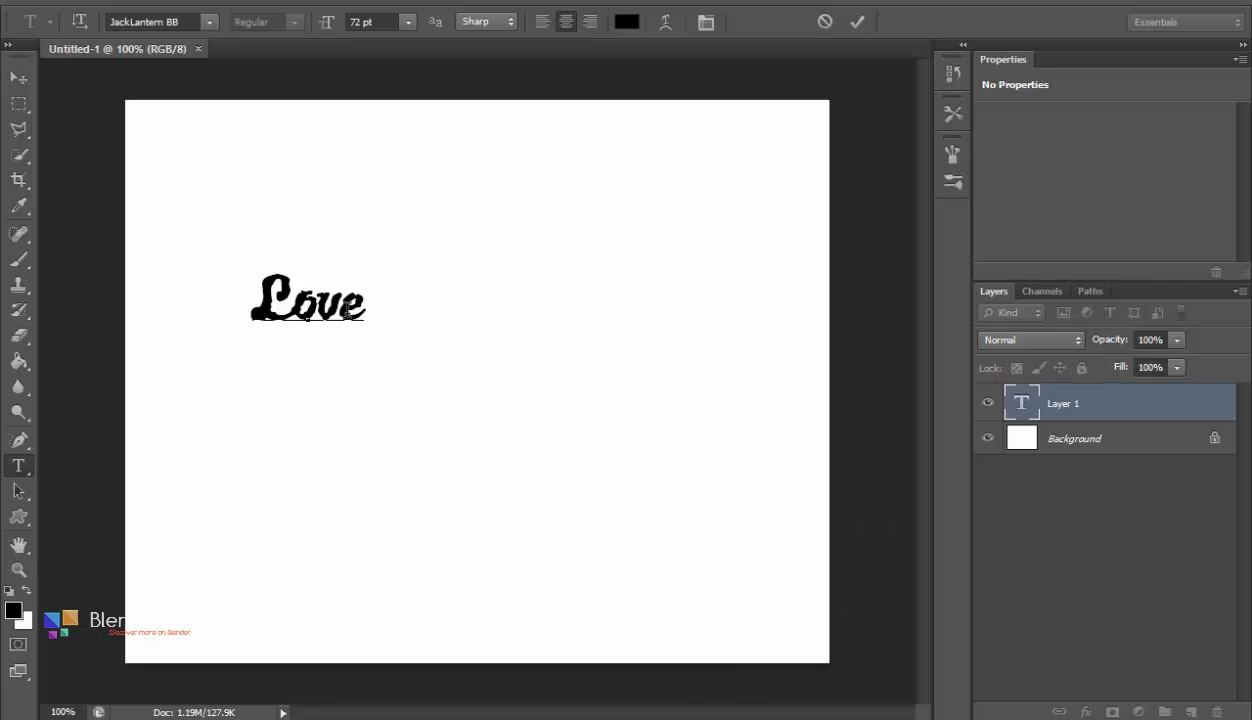
# Set the font of the whole "Love" text to JackLantern BB and commit the text layer.
pyautogui.doubleClick(336, 292)
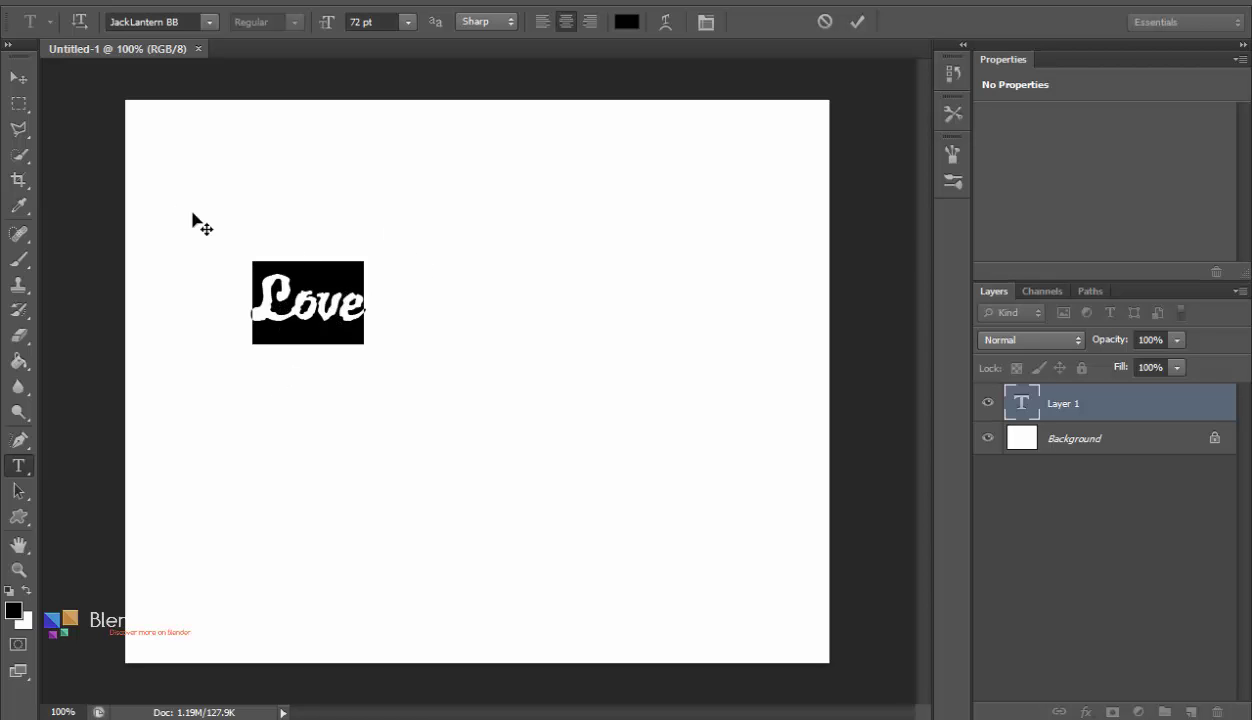
pyautogui.click(210, 21)
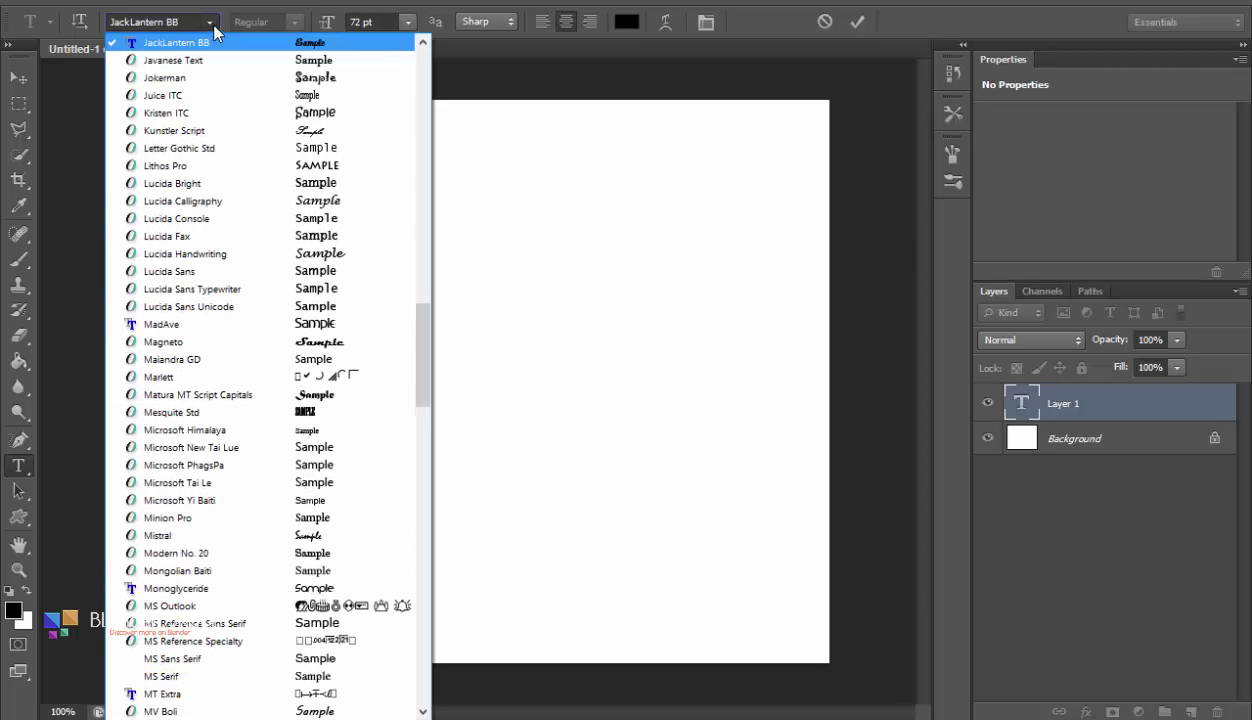
pyautogui.scroll(2, 203, 197)
pyautogui.scroll(1, 203, 197)
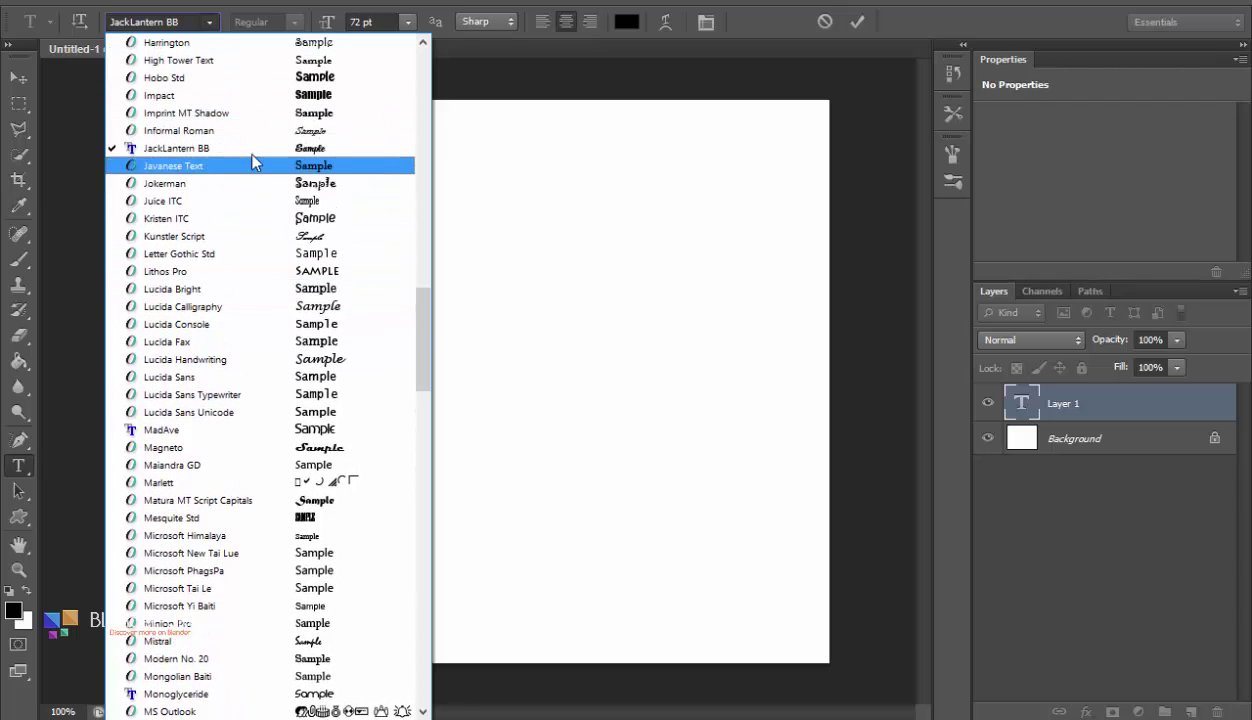
pyautogui.click(327, 152)
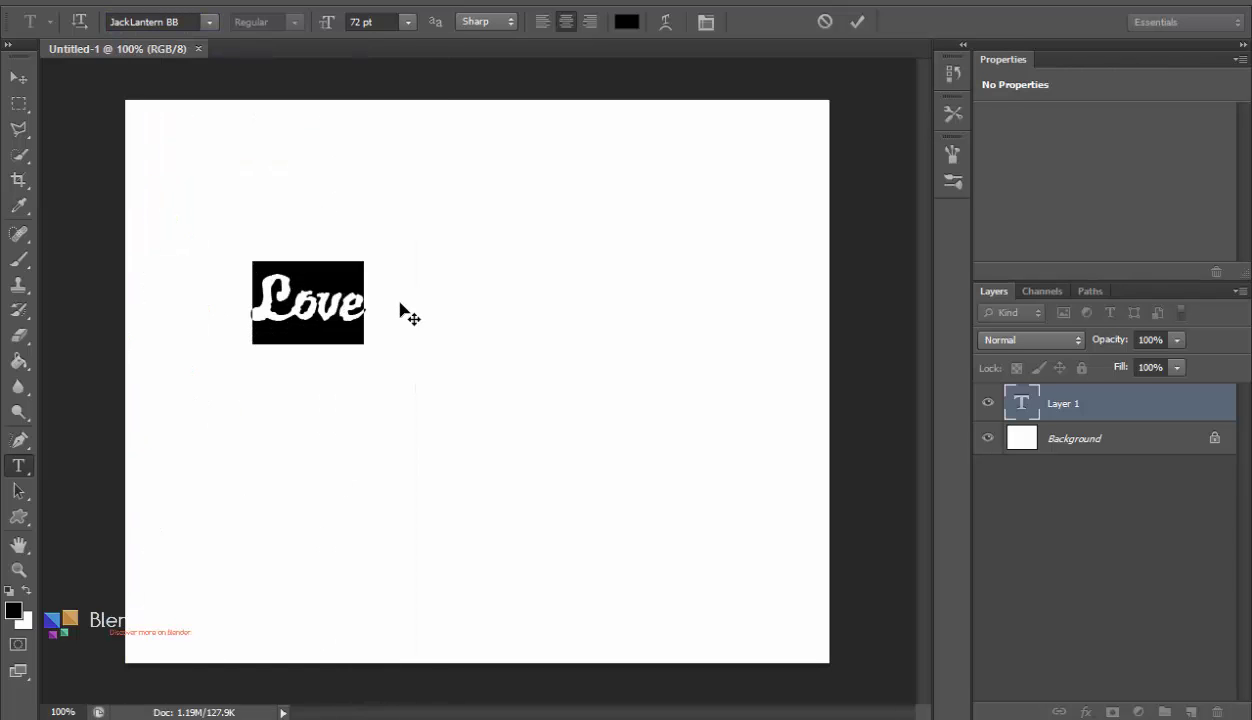
pyautogui.doubleClick(343, 300)
pyautogui.click(857, 24)
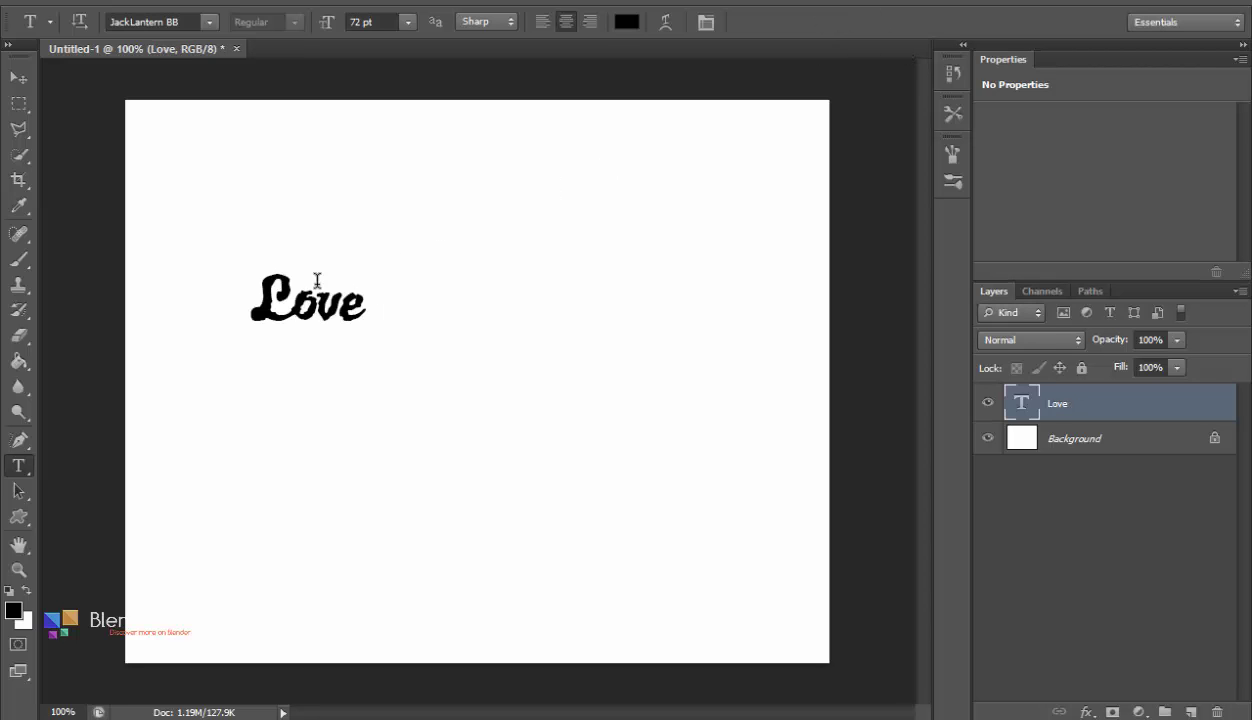
# Enlarge the "Love" text with Free Transform to about 230% of its size and apply it.
pyautogui.click(18, 77)
pyautogui.hotkey('ctrl', 't')
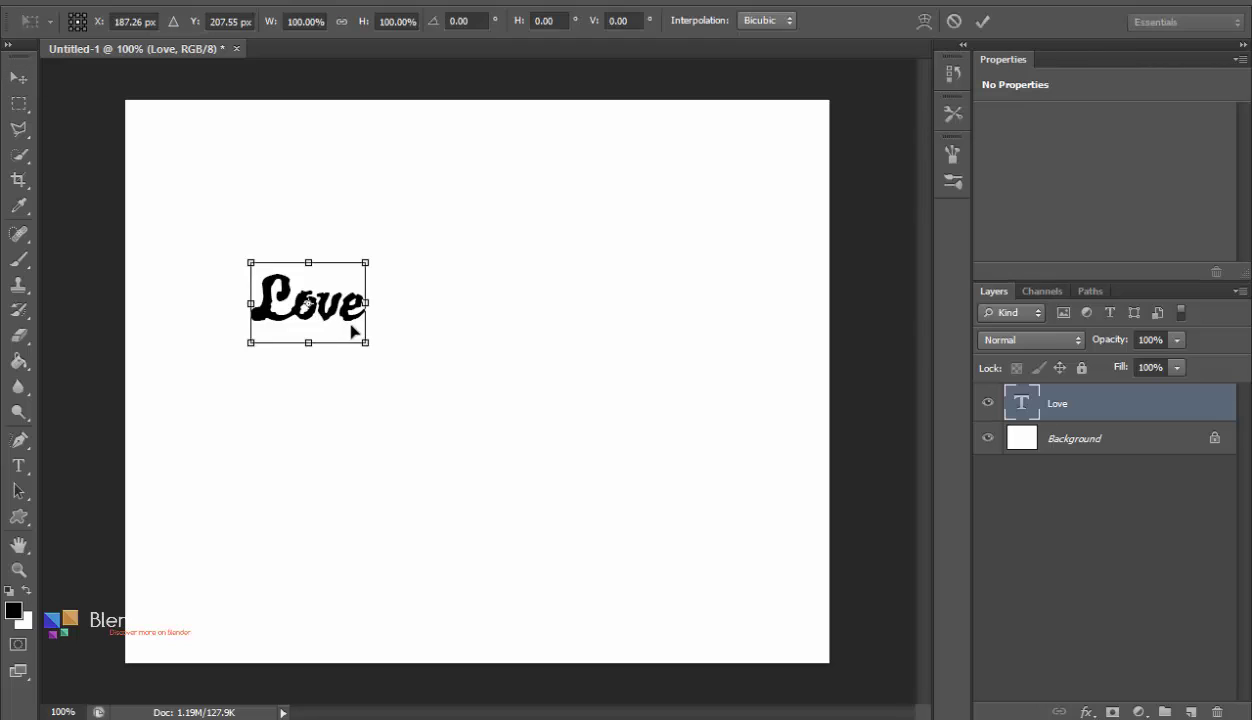
pyautogui.moveTo(372, 348); pyautogui.dragTo(522, 432)
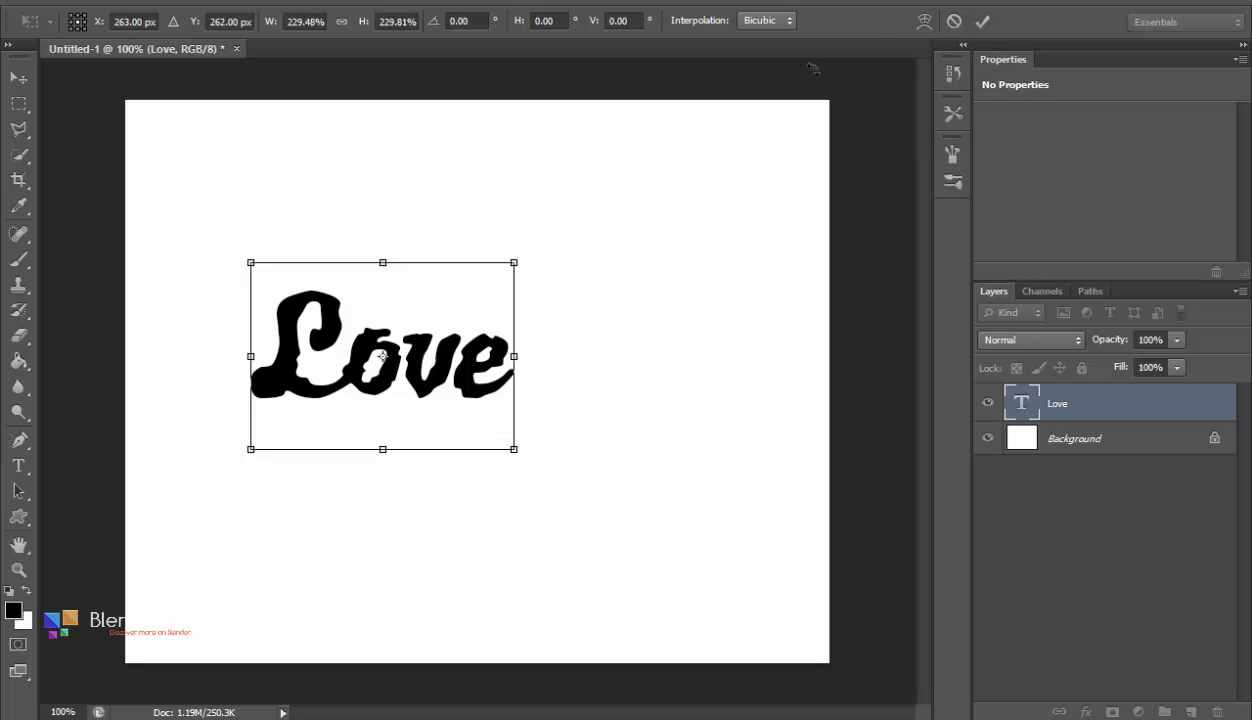
pyautogui.click(982, 21)
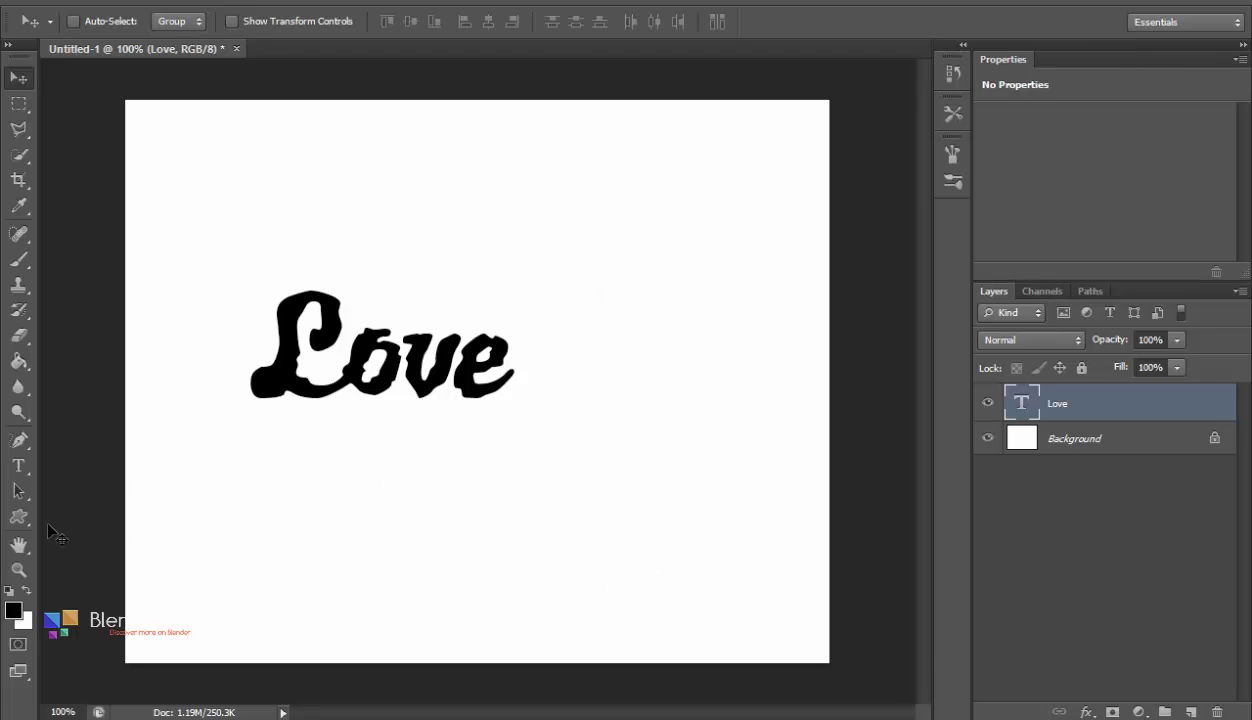
# Draw a black heart custom shape, about 166 px wide by 149 px high, beside and slightly below the end of "Love".
pyautogui.click(20, 519)
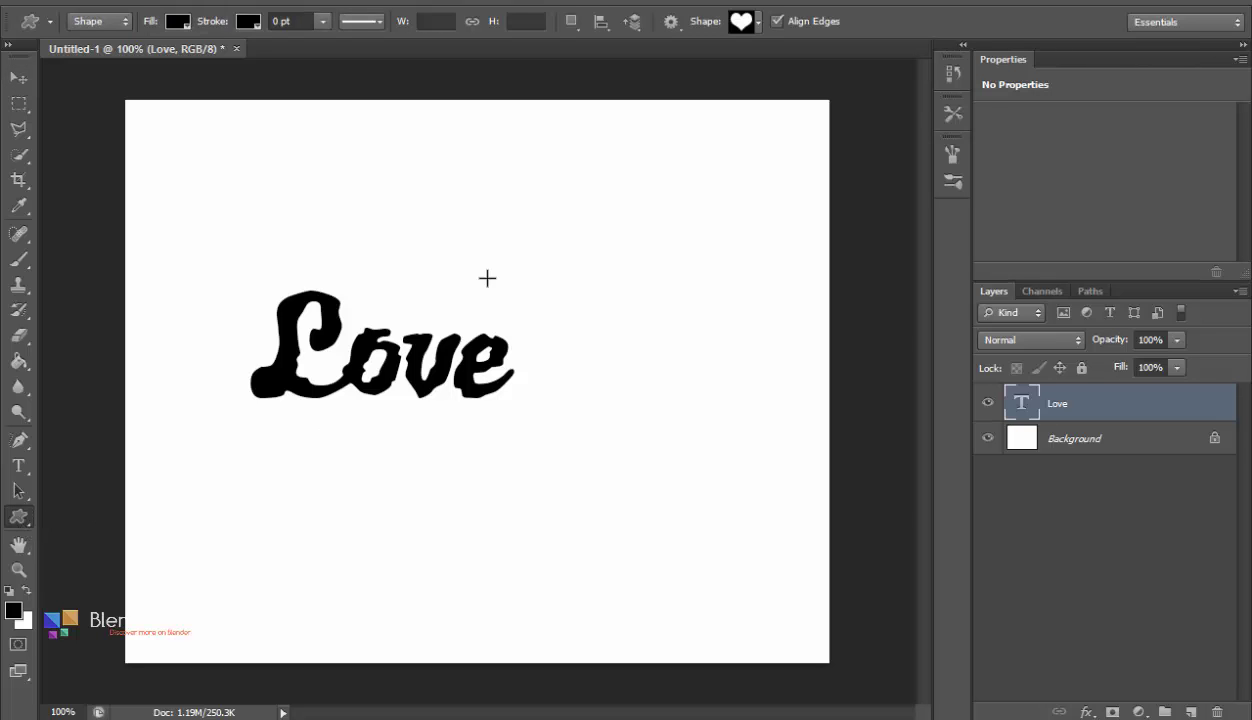
pyautogui.click(758, 24)
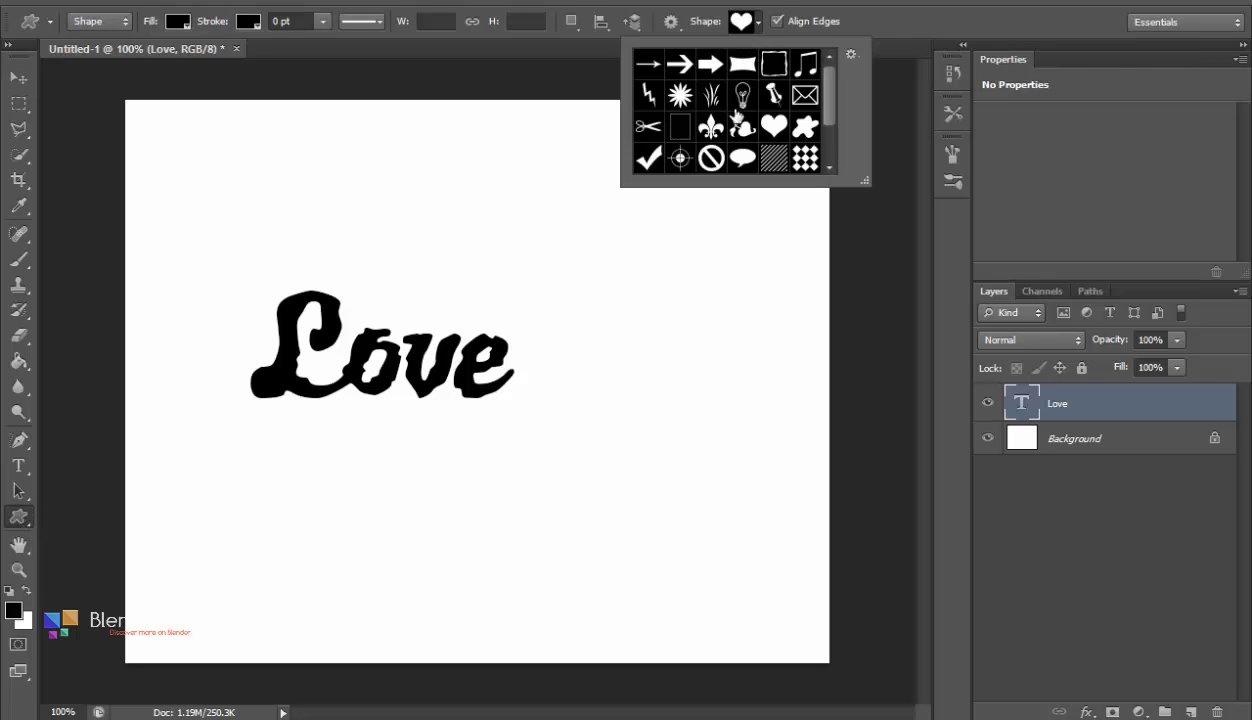
pyautogui.scroll(-2, 750, 125)
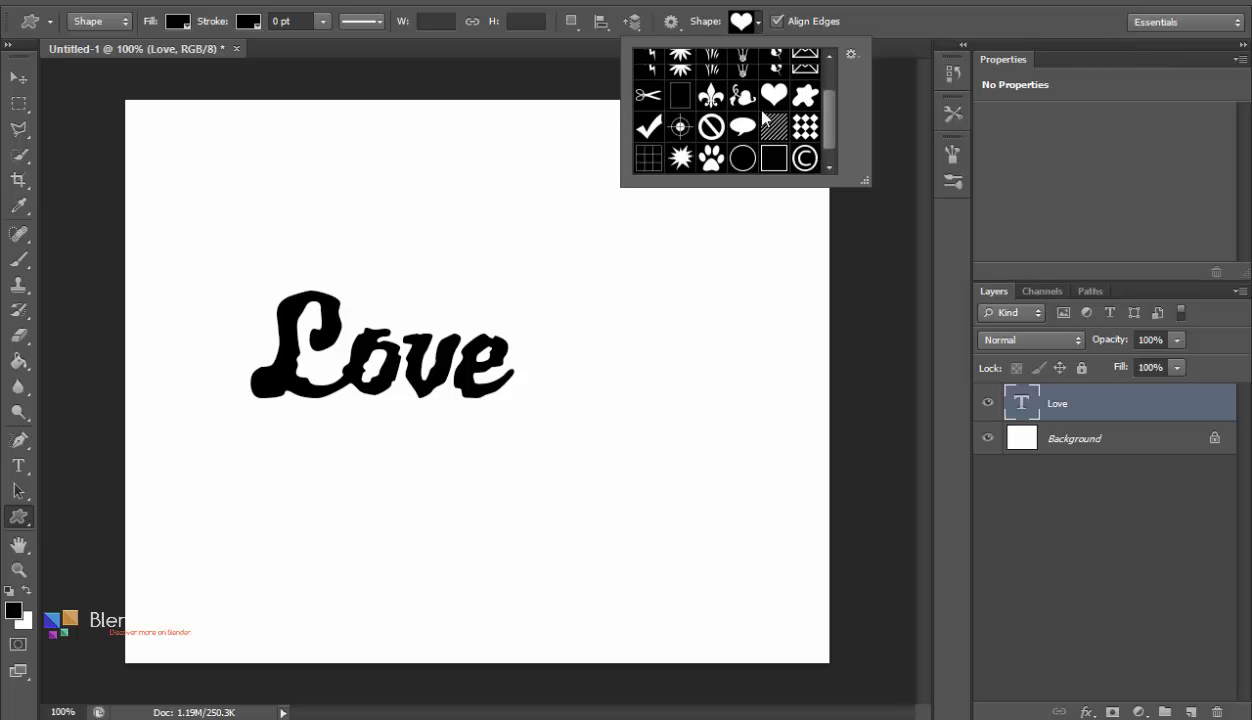
pyautogui.click(776, 108)
pyautogui.click(760, 22)
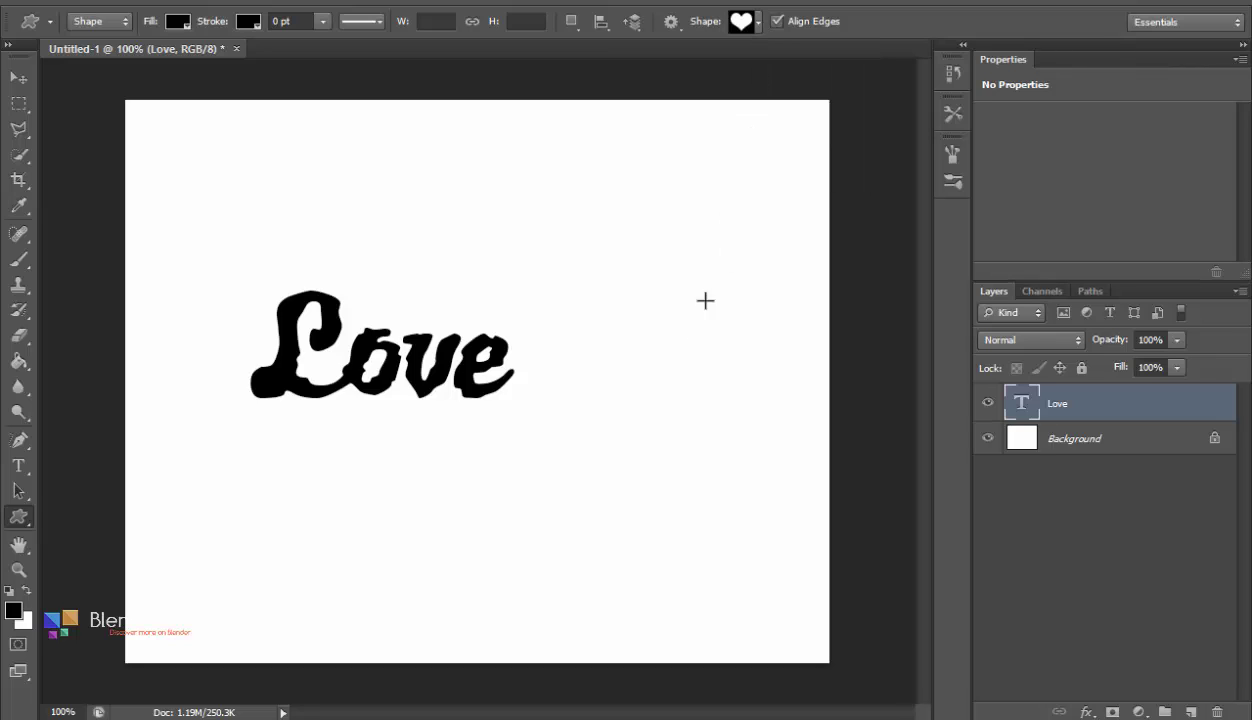
pyautogui.moveTo(543, 354); pyautogui.dragTo(704, 498)
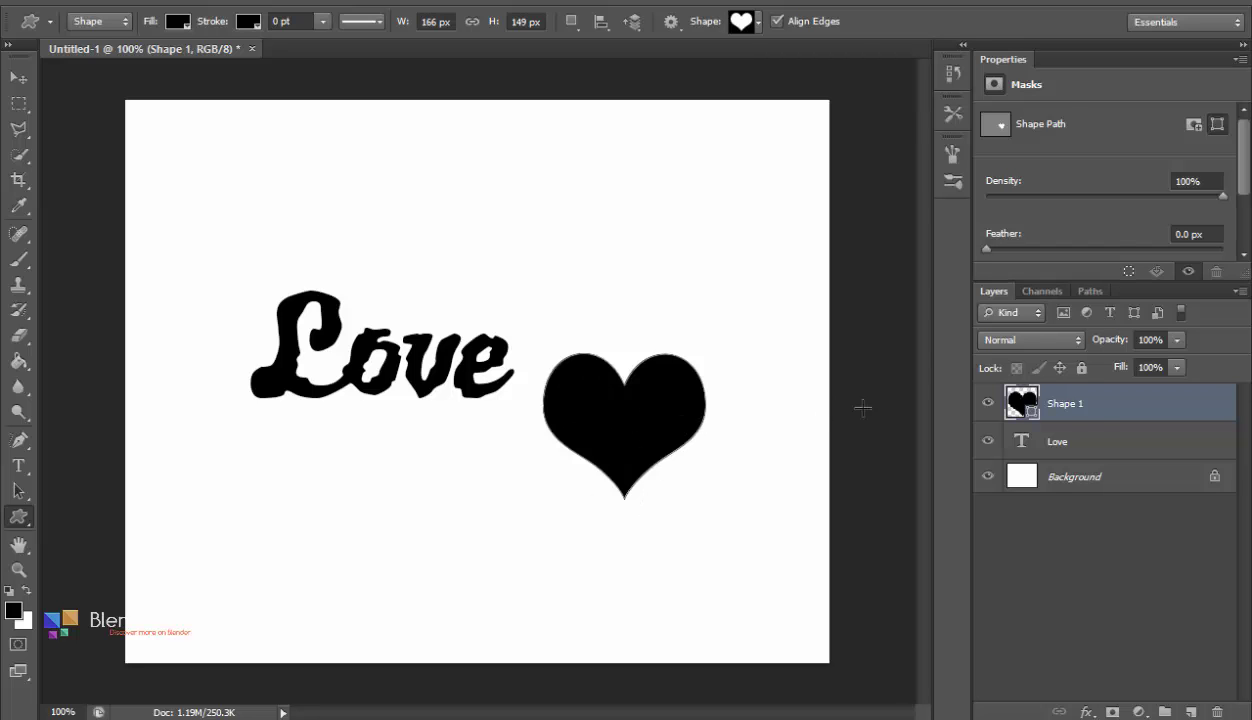
# Convert the heart layer to a smart object, then scale it to about 90%, rotate it 15° and shift it slightly down and away from the text.
pyautogui.rightClick(1095, 405)
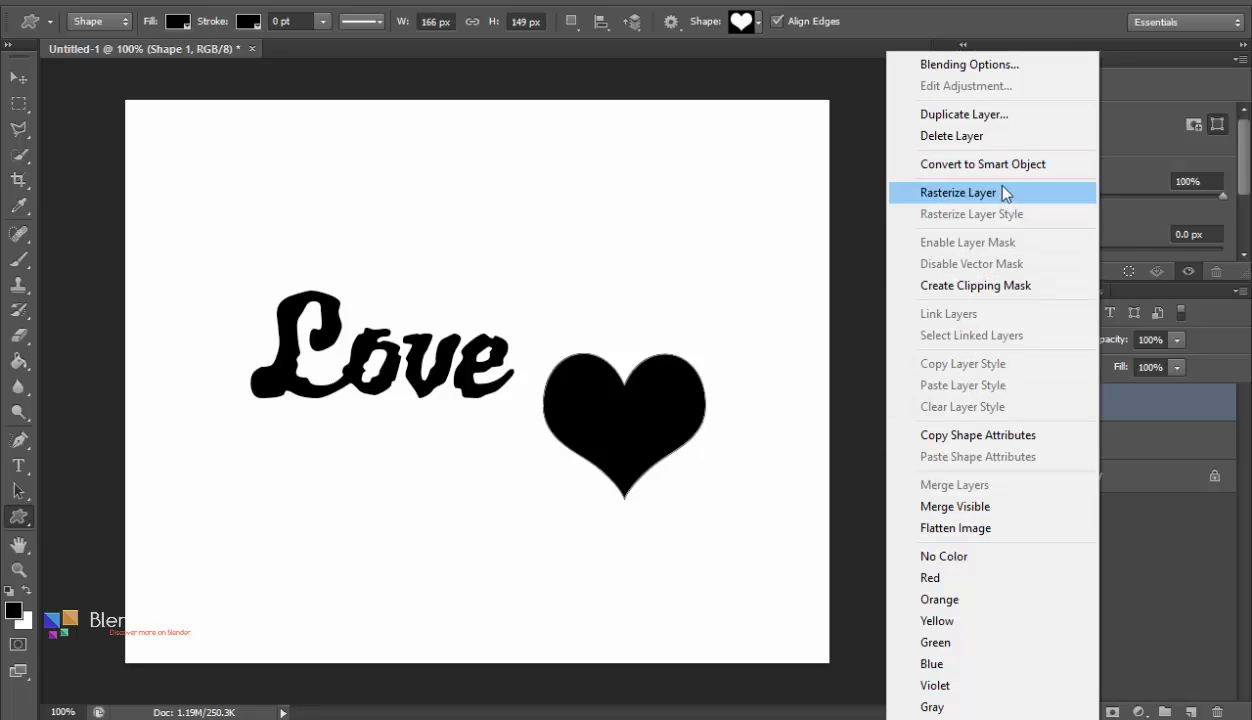
pyautogui.click(933, 164)
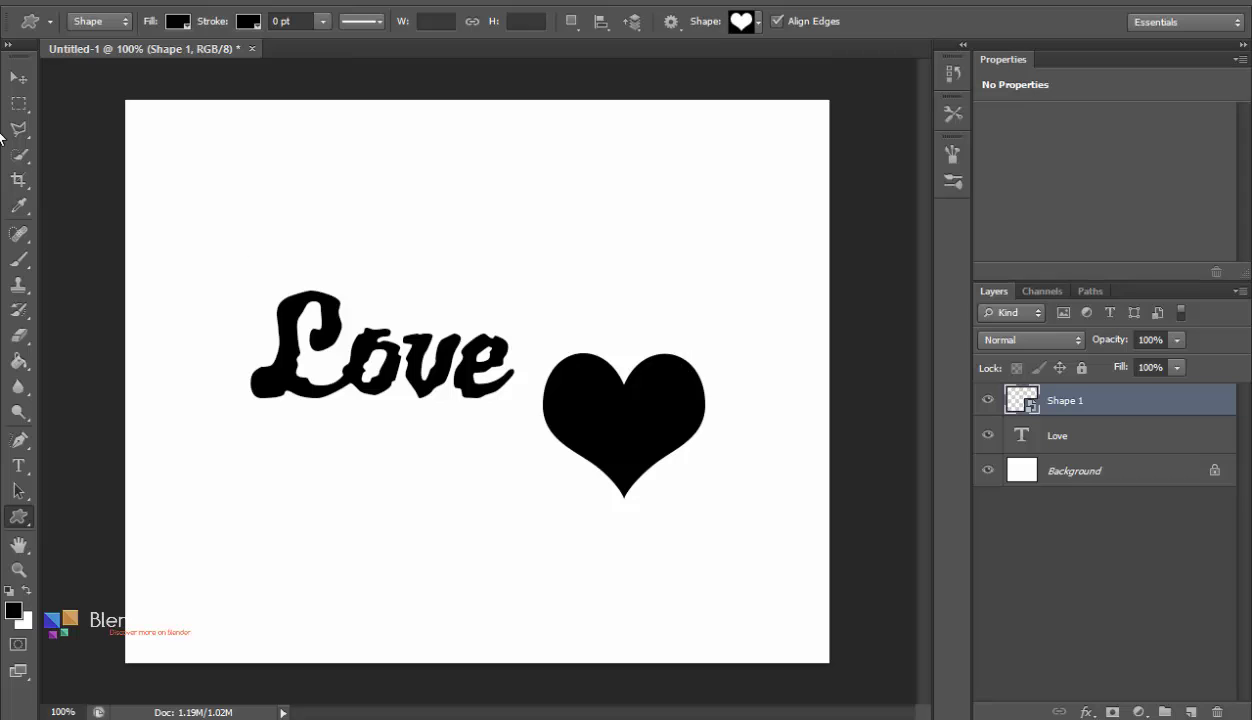
pyautogui.click(18, 77)
pyautogui.hotkey('ctrl', 't')
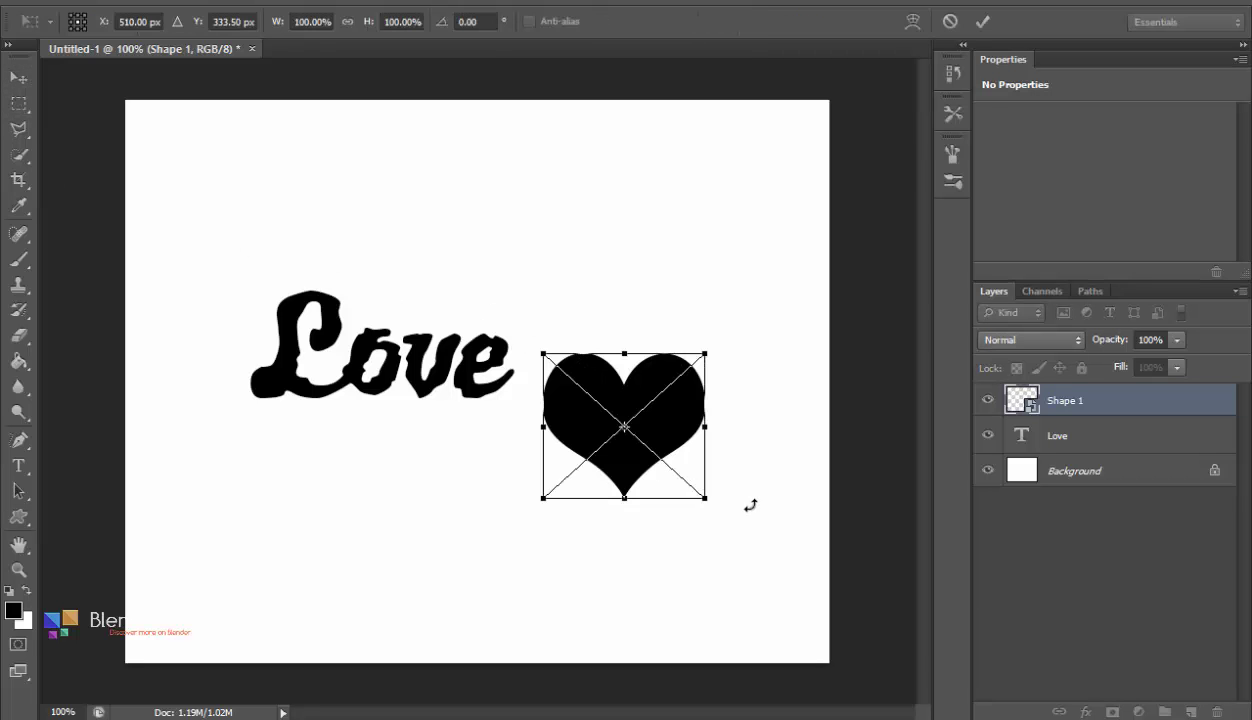
pyautogui.moveTo(736, 501); pyautogui.dragTo(670, 496)
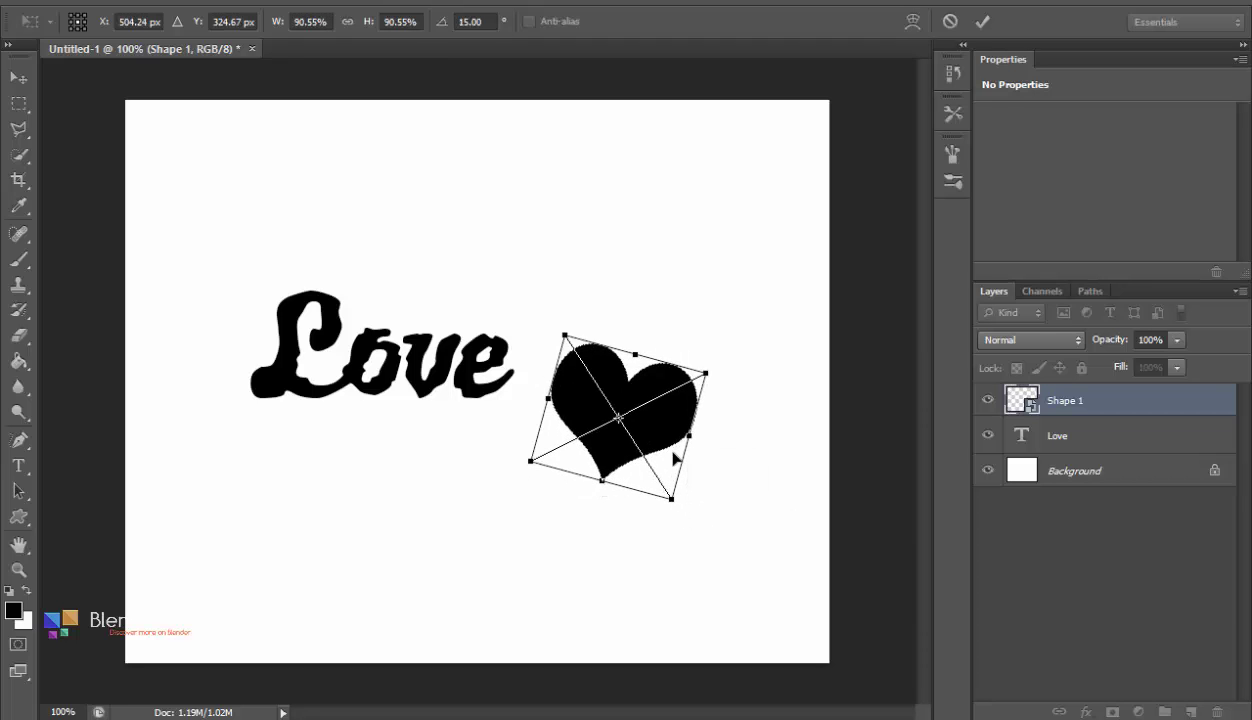
pyautogui.moveTo(672, 450); pyautogui.dragTo(693, 481)
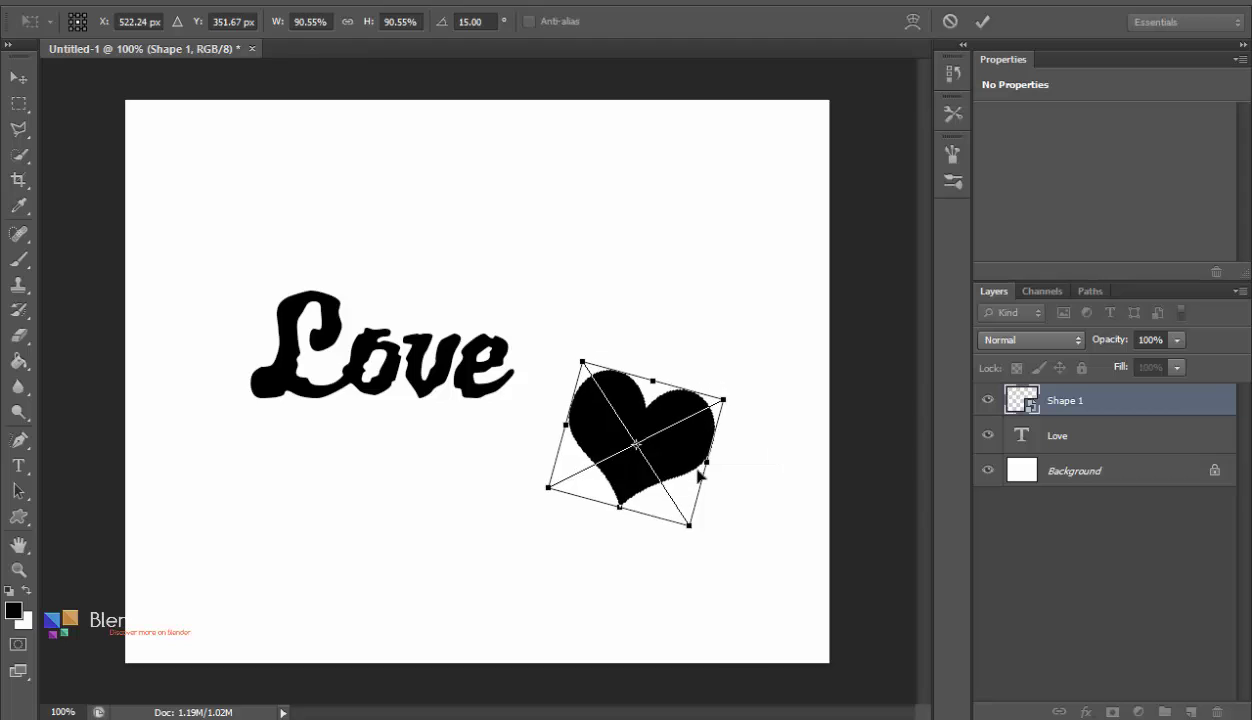
pyautogui.click(983, 21)
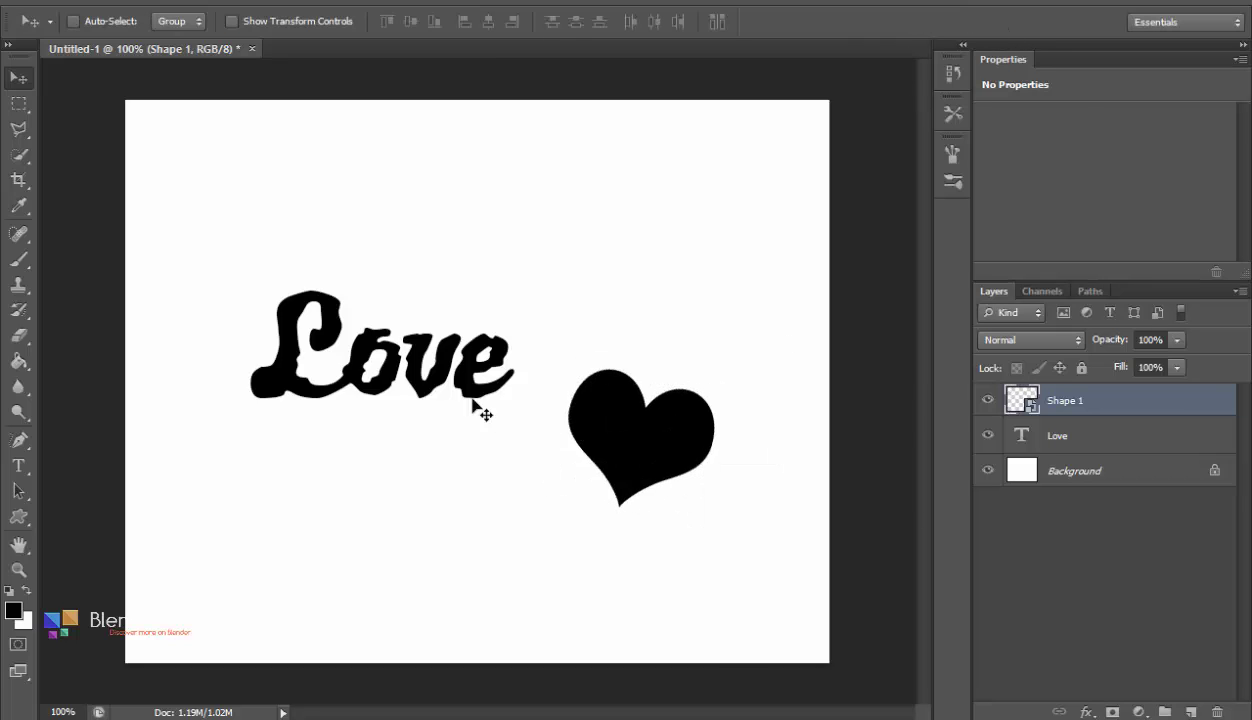
# Move the "Love" text closer to the heart and scale it up to about 105%.
pyautogui.keyDown('ctrl'); pyautogui.click(487, 382); pyautogui.keyUp('ctrl')
pyautogui.moveTo(483, 378); pyautogui.dragTo(517, 380)
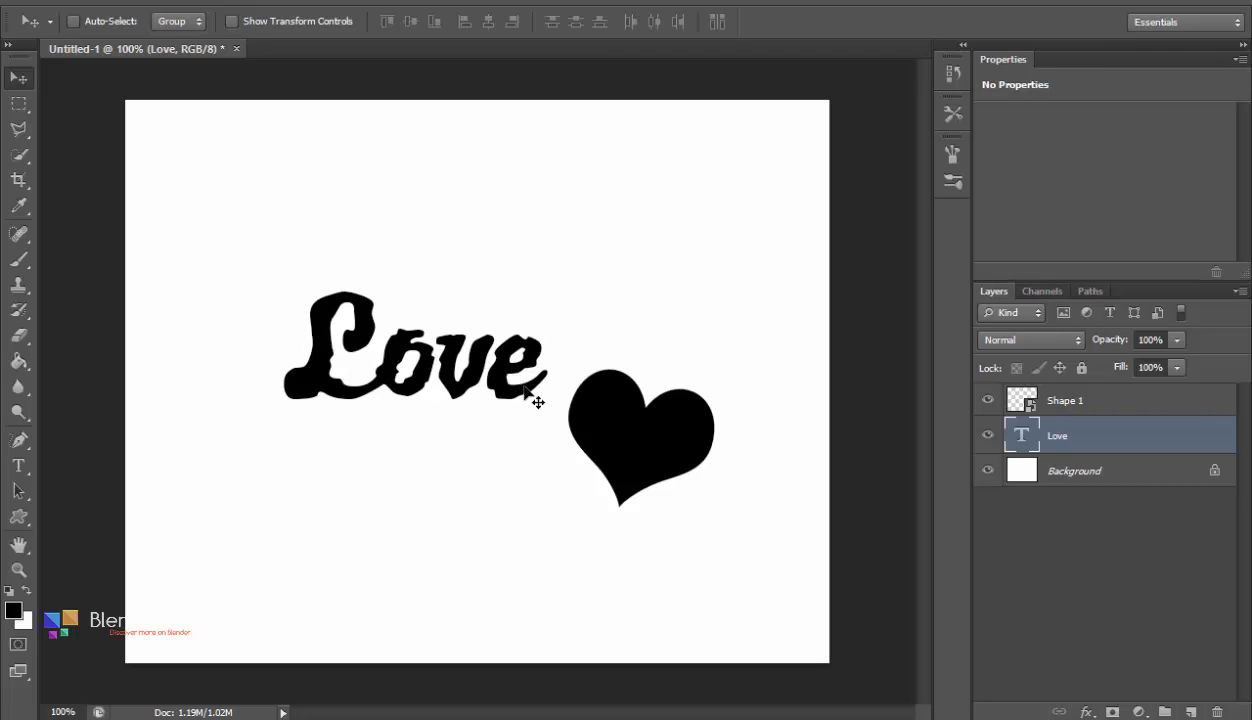
pyautogui.hotkey('ctrl', 't')
pyautogui.moveTo(551, 454); pyautogui.dragTo(561, 461)
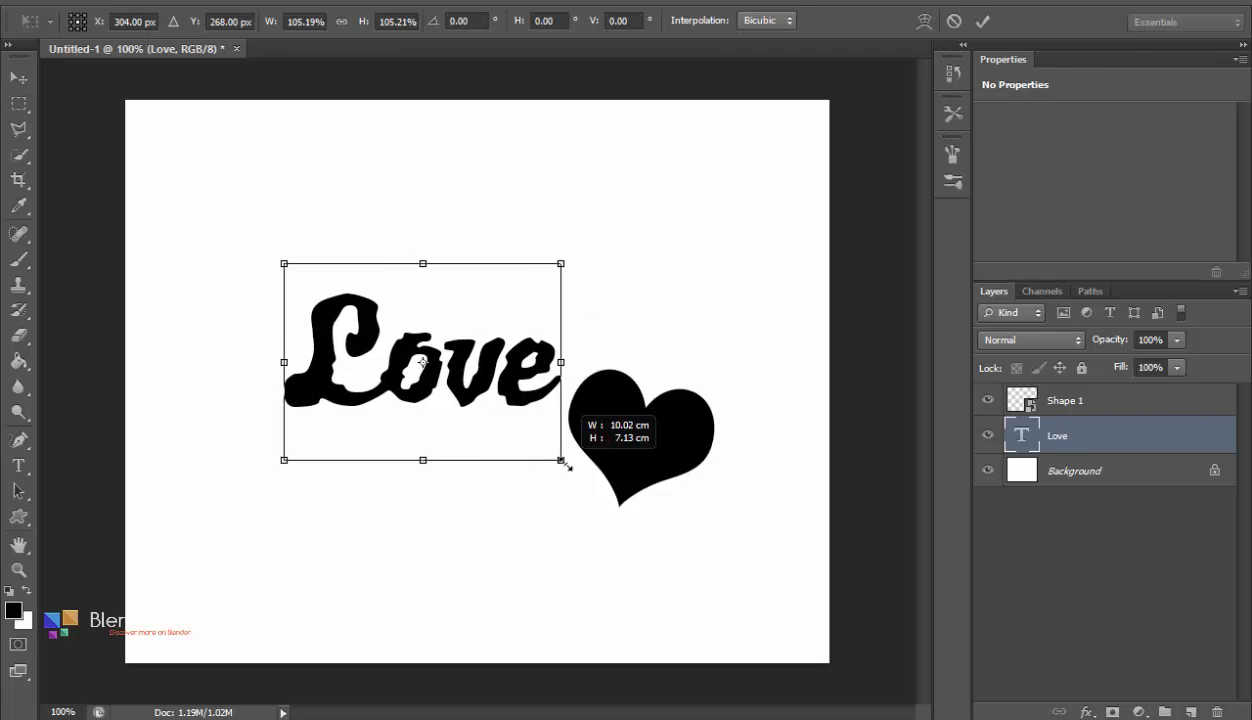
pyautogui.click(983, 21)
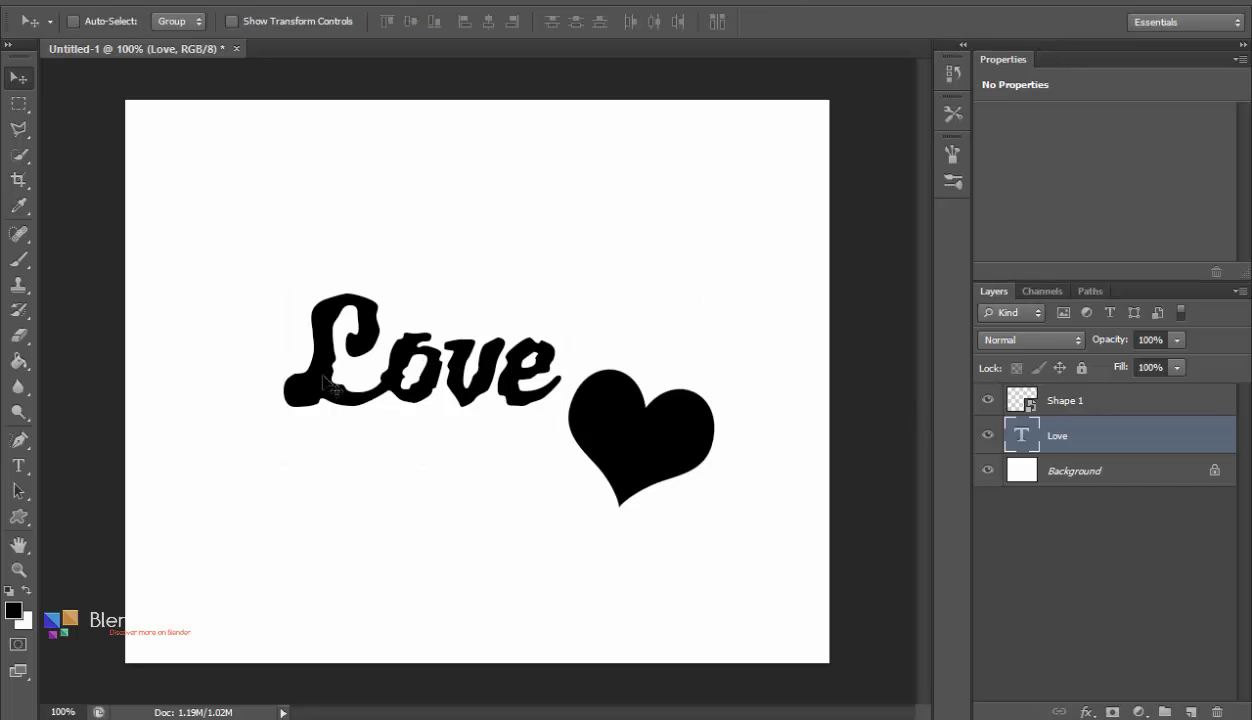
# Start saving the document as a PNG copy in the Fog on Glass folder.
pyautogui.click(55, 2)
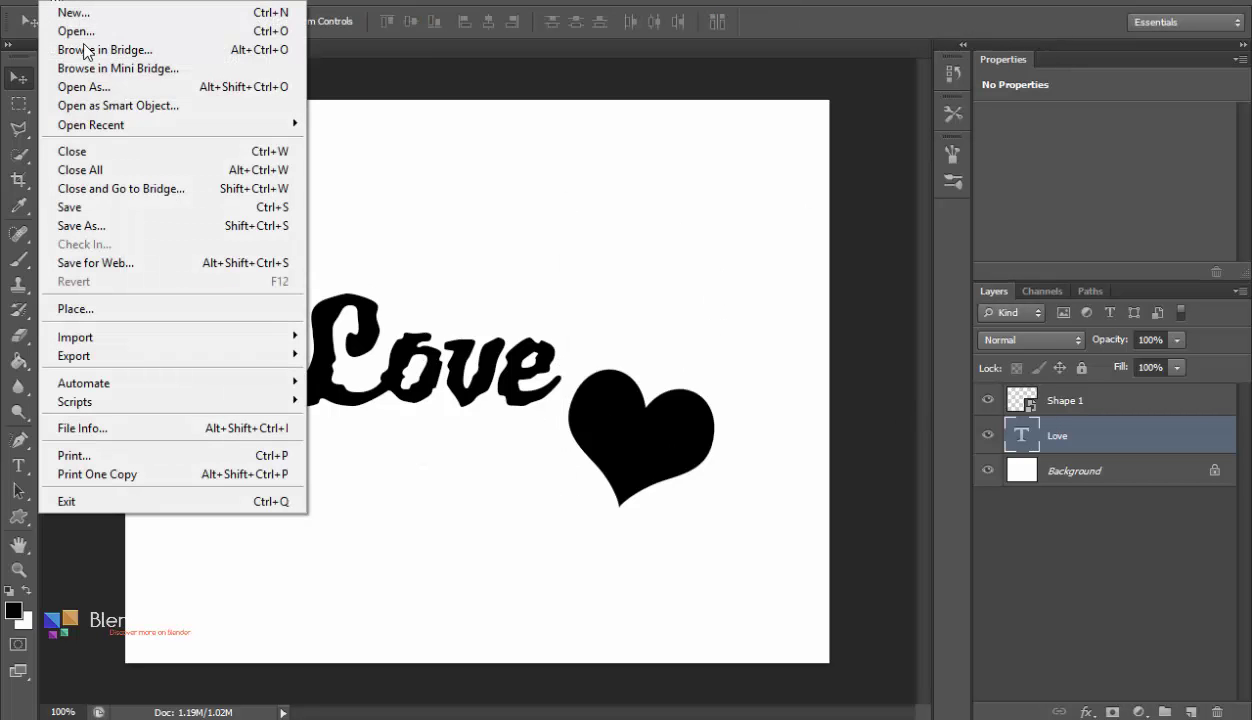
pyautogui.click(133, 218)
pyautogui.click(640, 454)
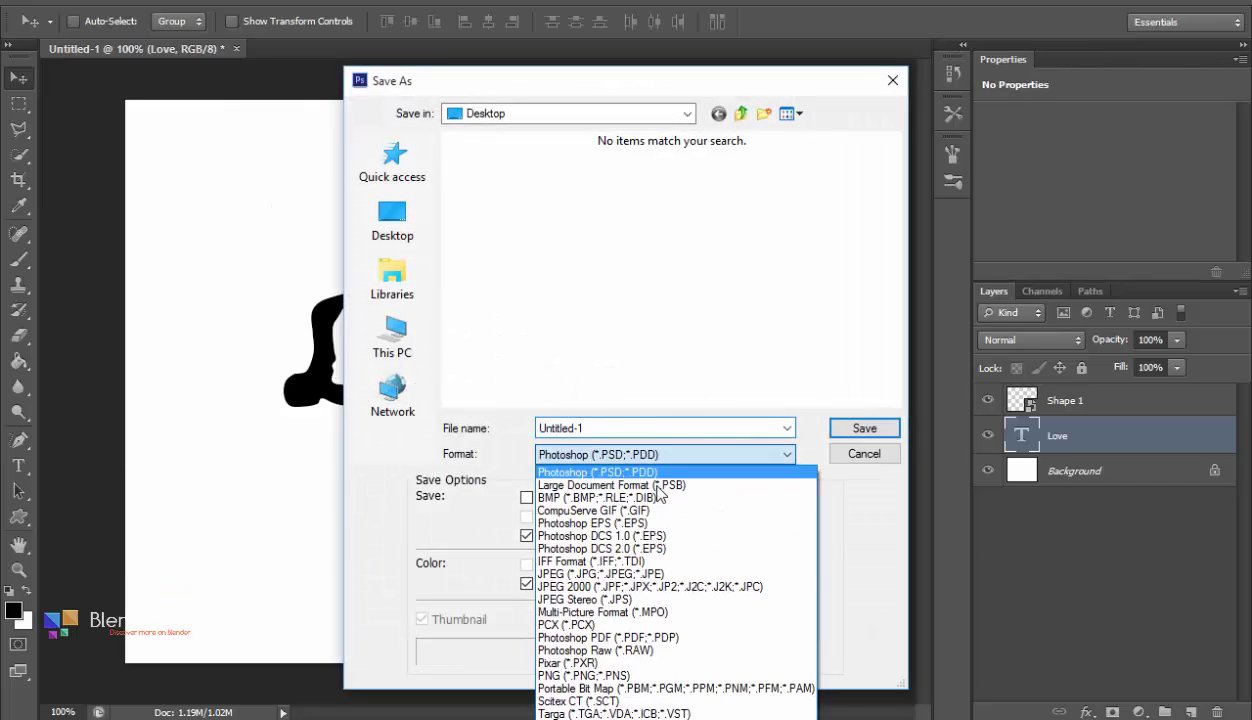
pyautogui.click(640, 676)
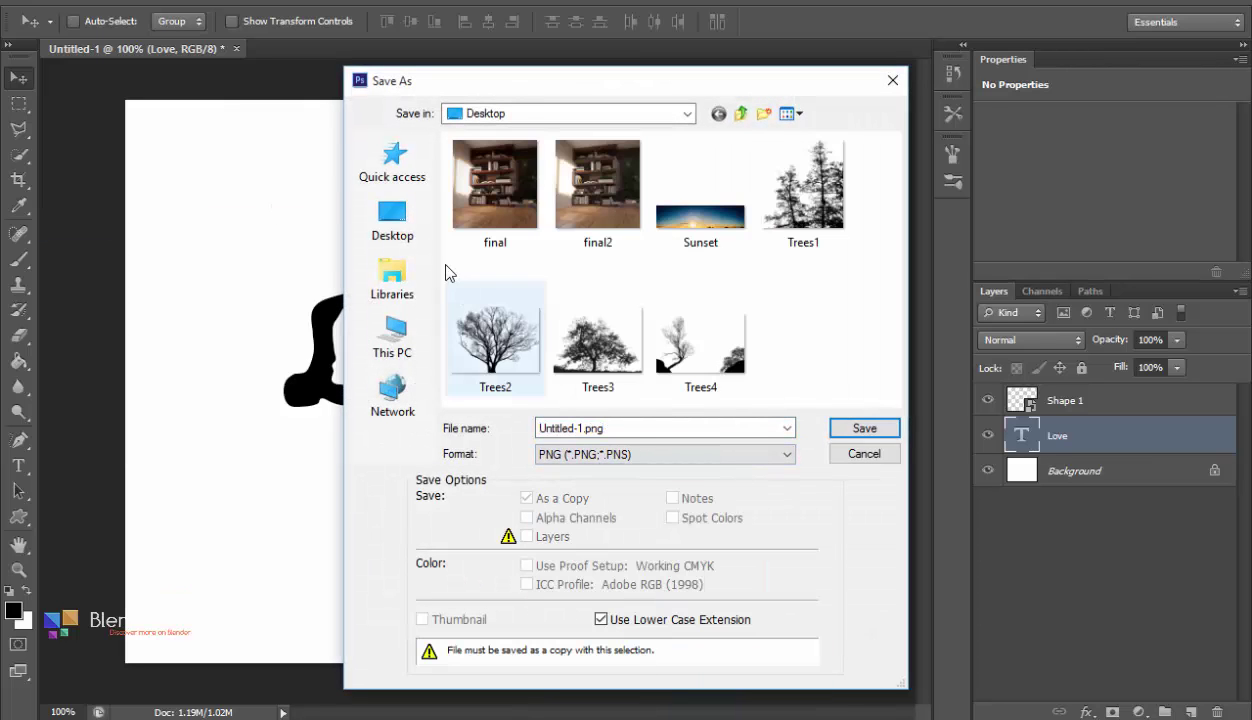
pyautogui.click(397, 165)
pyautogui.doubleClick(692, 275)
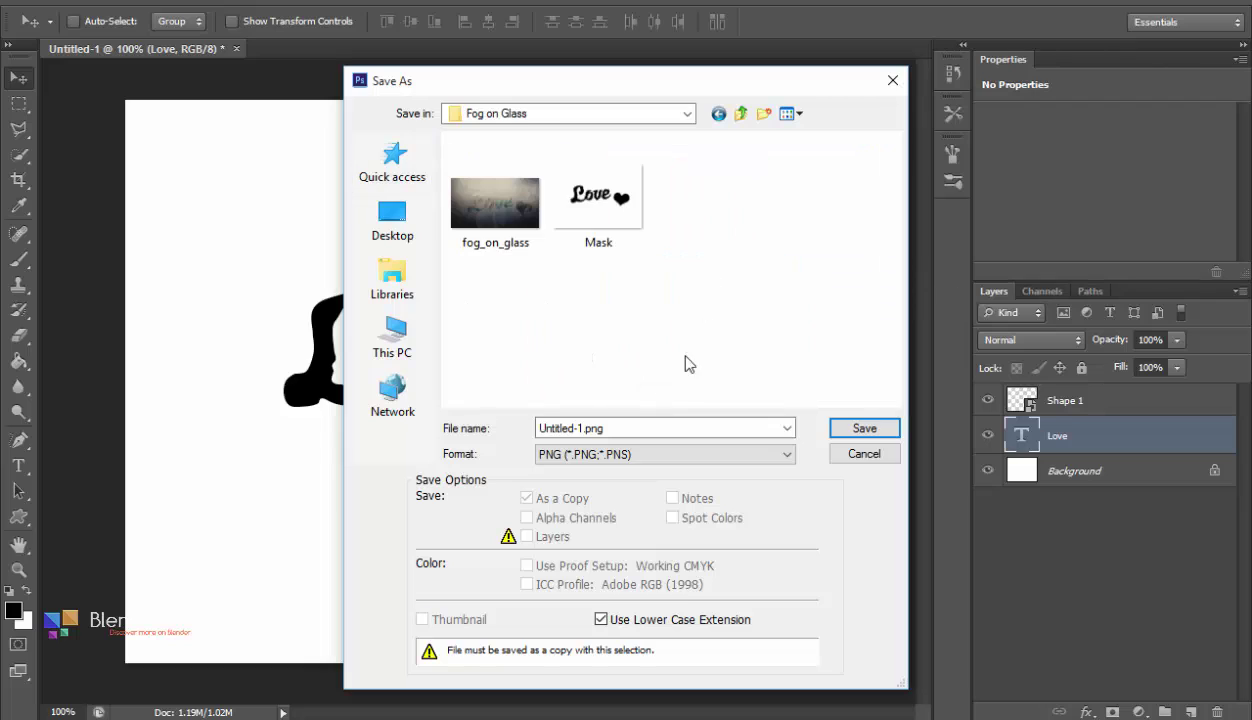
# Name the PNG file Mask1.png and save it.
pyautogui.click(574, 428)
pyautogui.doubleClick(556, 428)
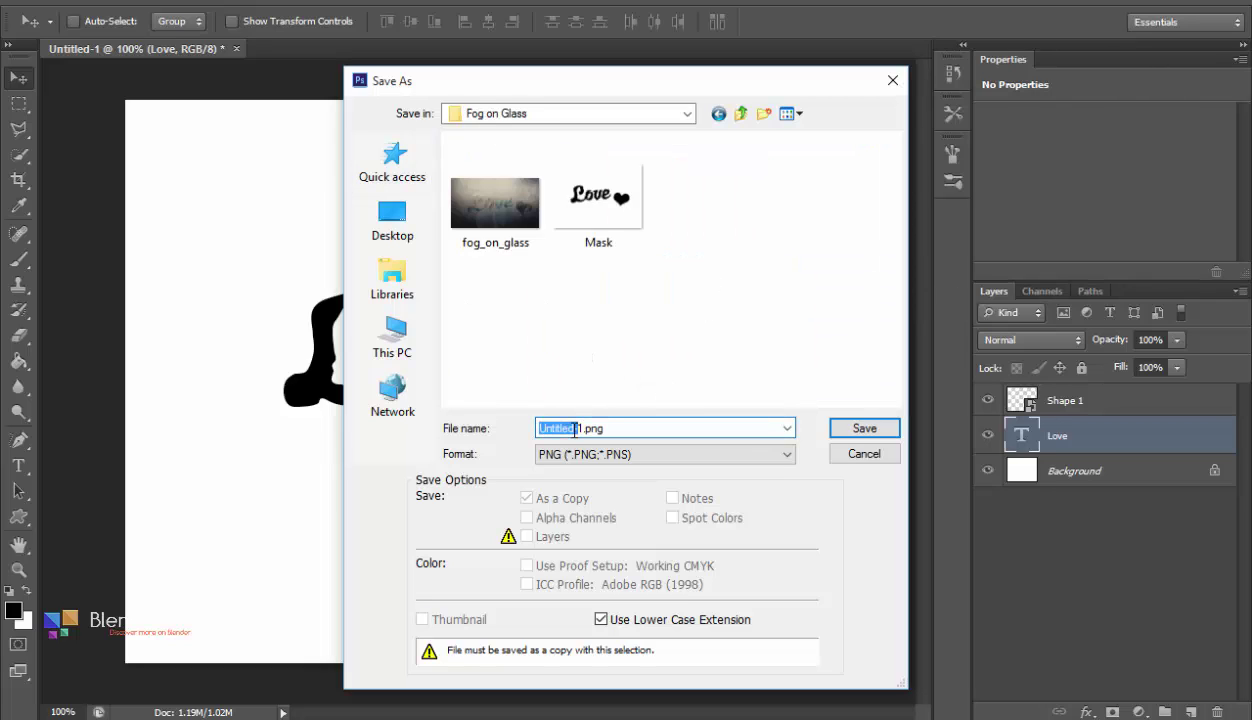
pyautogui.press('BackSpace')
pyautogui.write('Mask')
pyautogui.press('Return')
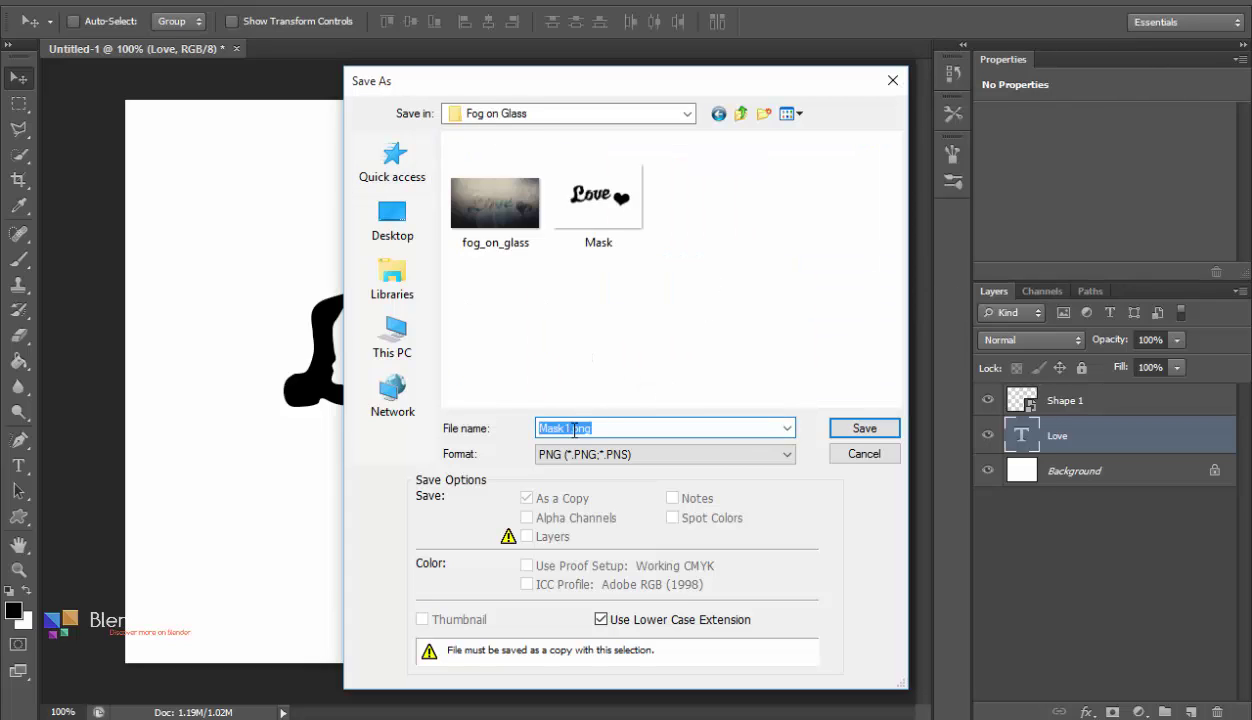
pyautogui.click(688, 210)
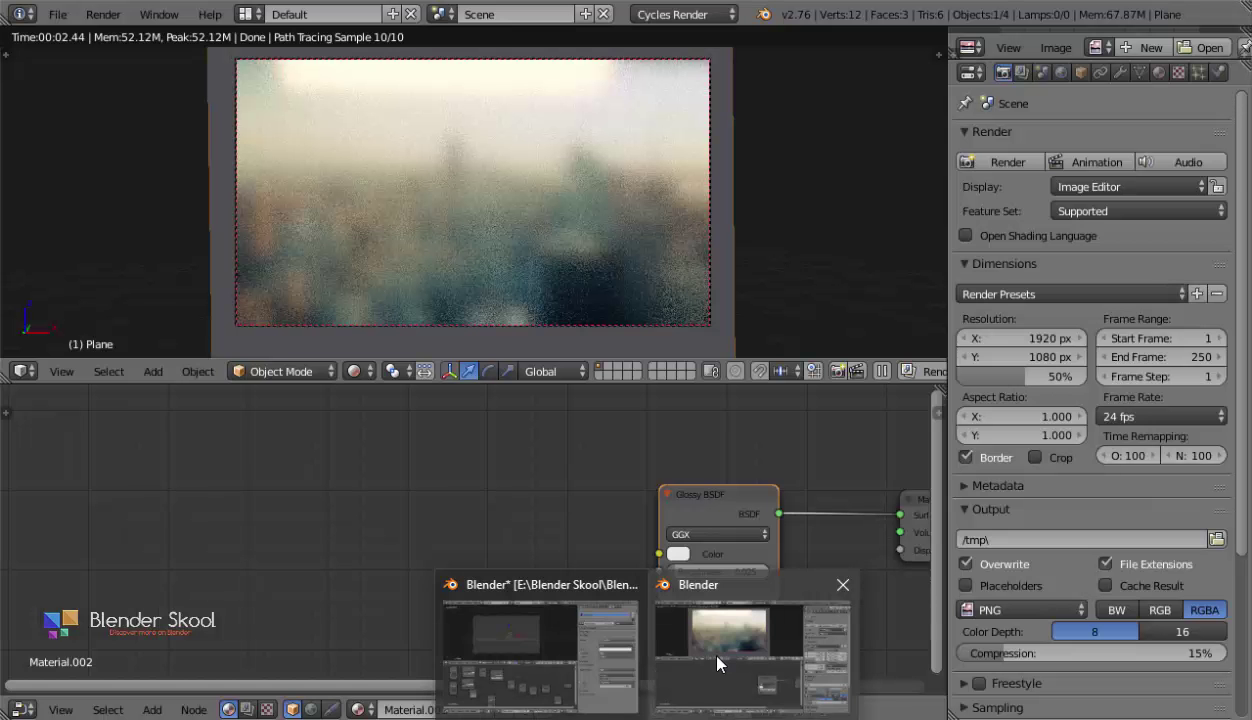
# Switch to Blender, add an Image Texture node before the Glossy BSDF and connect its Color output to the shader's Roughness input.
pyautogui.click(705, 650)
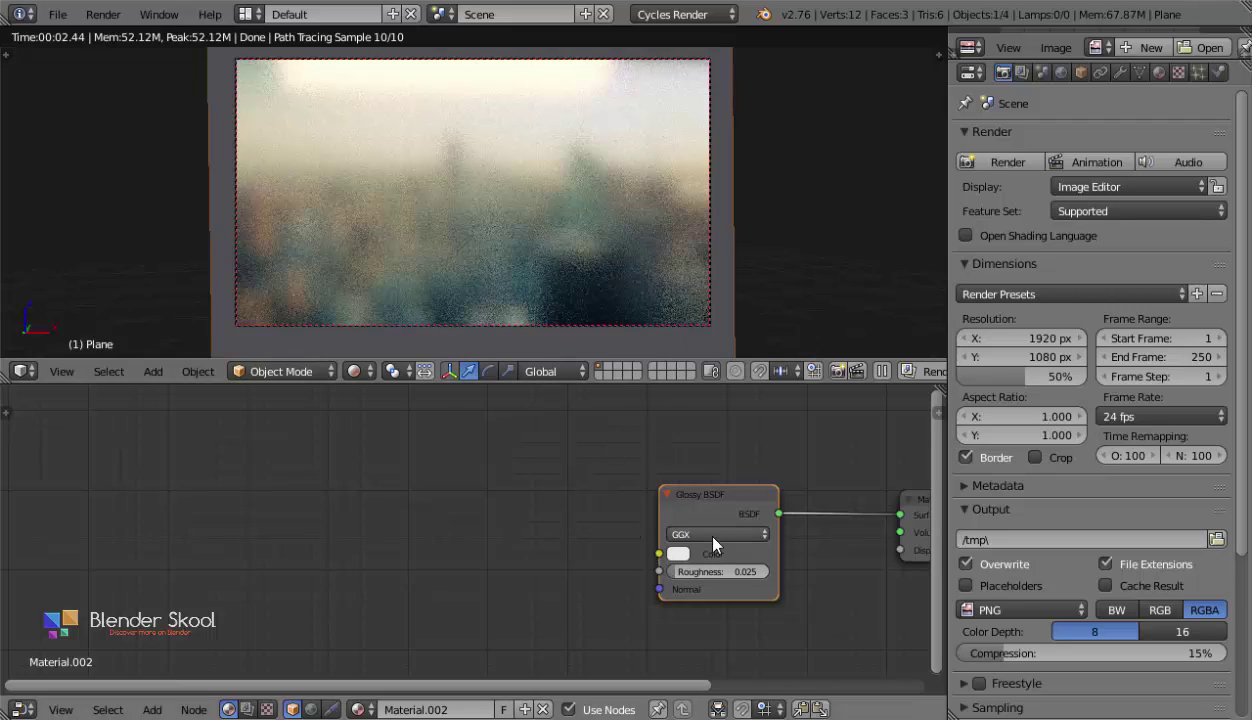
pyautogui.keyDown('ctrl'); pyautogui.hscroll(-2, 586, 545); pyautogui.keyUp('ctrl')
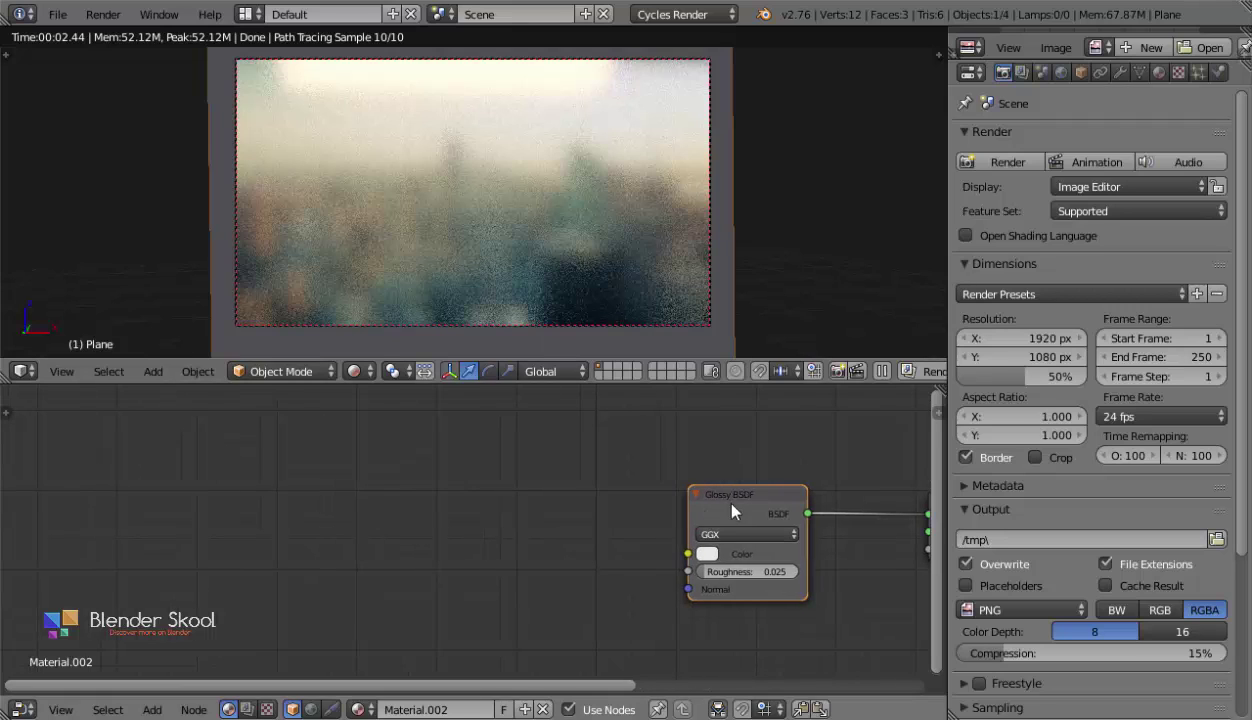
pyautogui.keyDown('ctrl'); pyautogui.hscroll(-3, 575, 465); pyautogui.keyUp('ctrl')
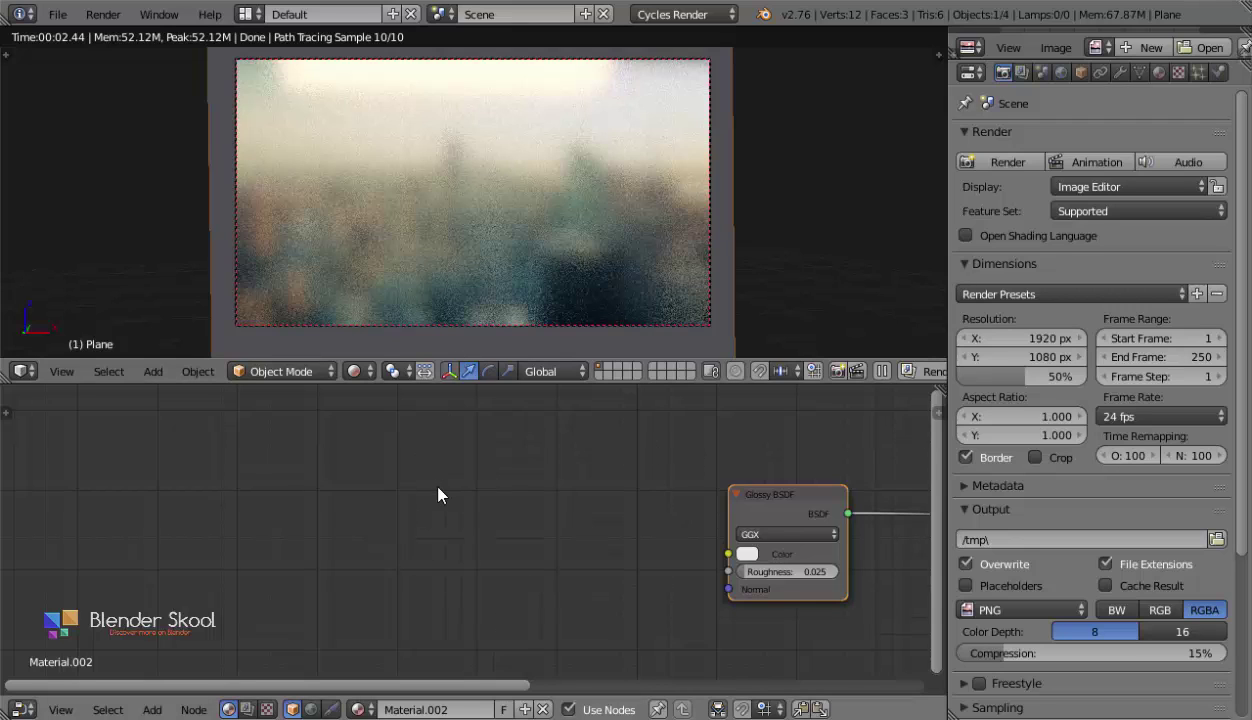
pyautogui.hotkey('shift', 'a')
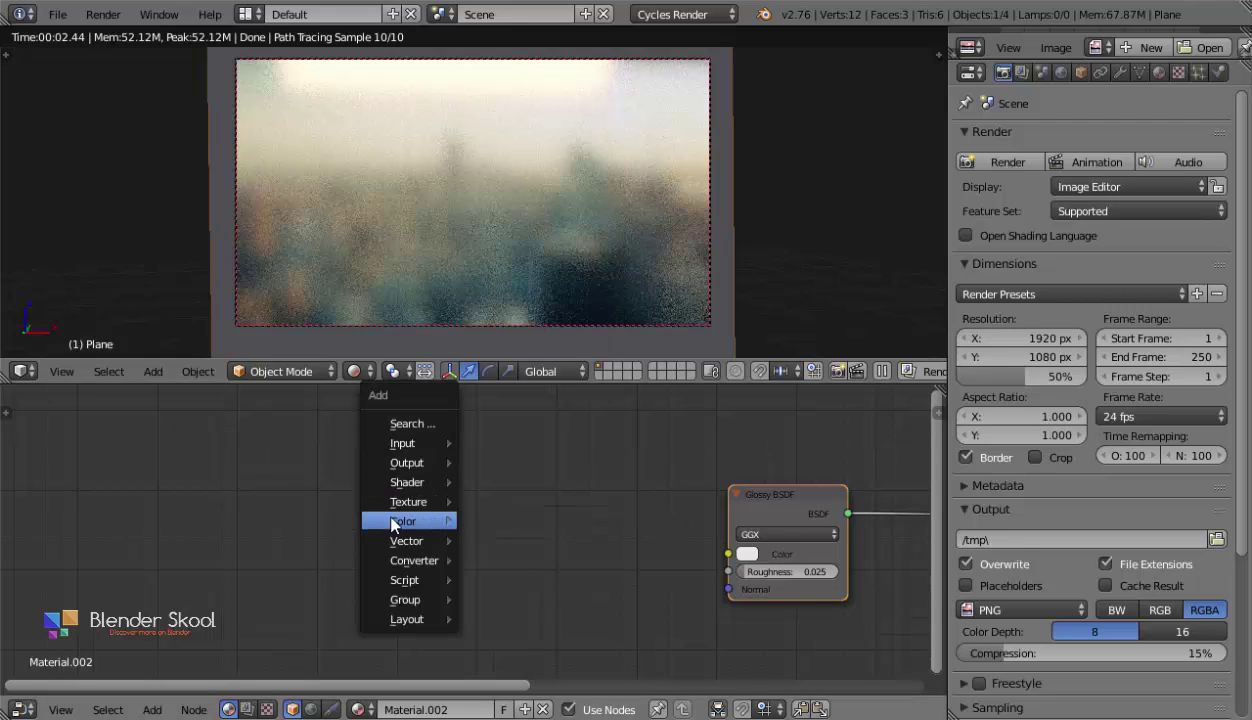
pyautogui.moveTo(393, 505)
pyautogui.click(502, 258)
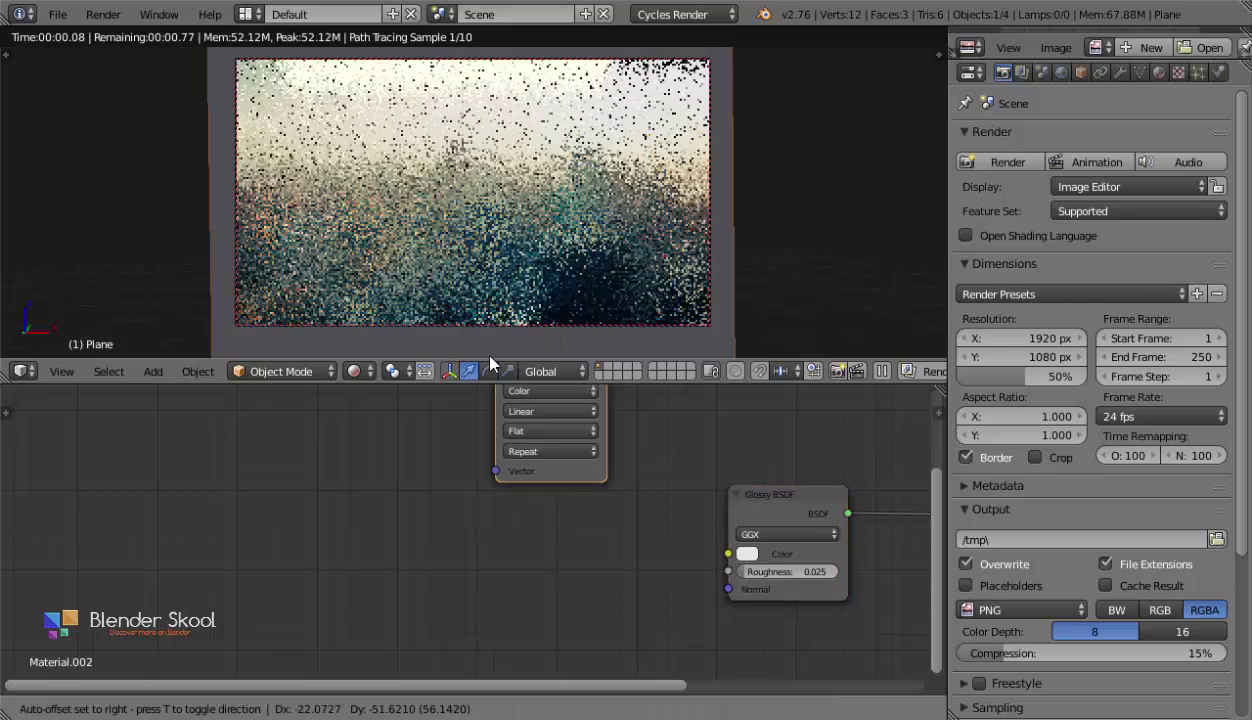
pyautogui.click(411, 510)
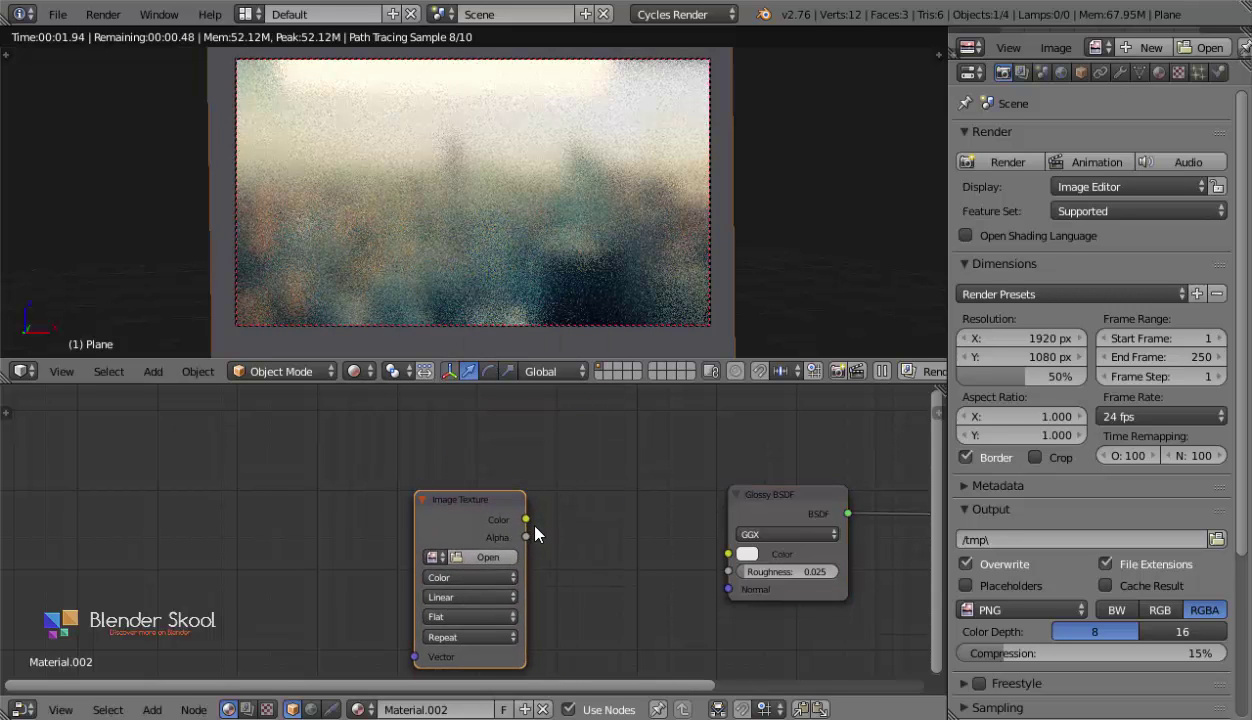
pyautogui.moveTo(526, 519); pyautogui.dragTo(728, 571)
# Set the Image Texture's color space to Non-Color Data and load Mask1.png from the Fog on Glass folder.
pyautogui.click(450, 577)
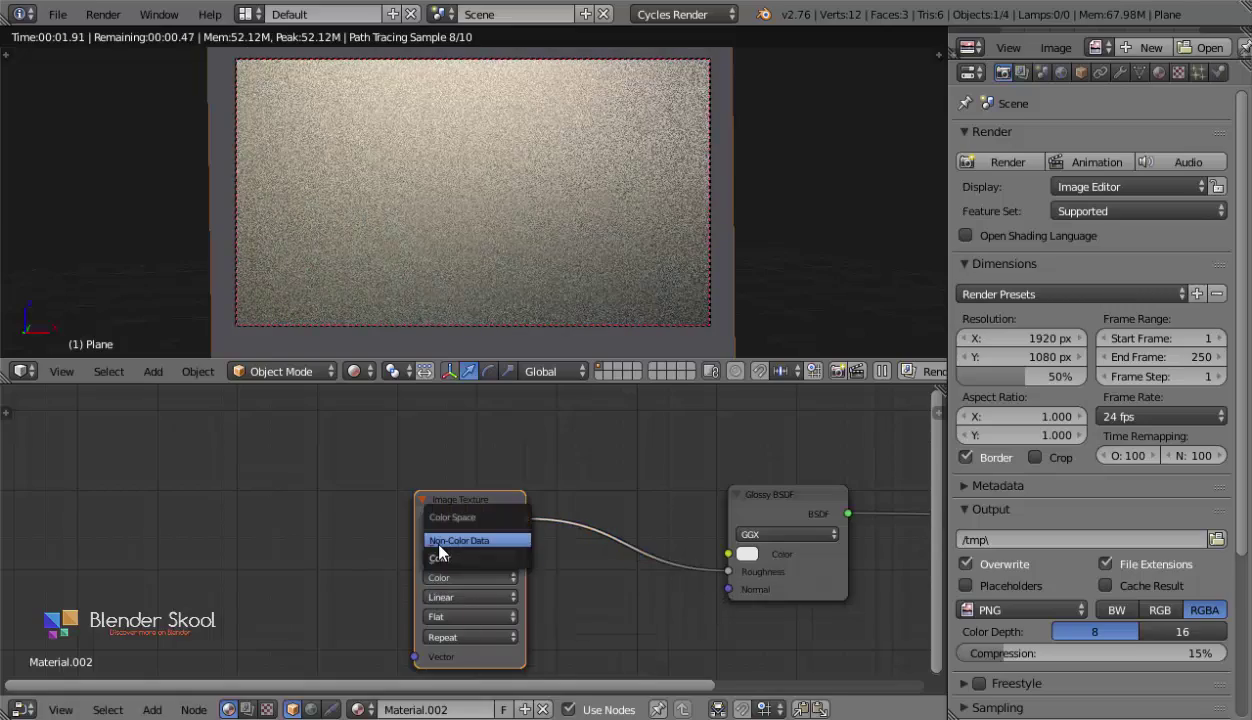
pyautogui.click(430, 537)
pyautogui.click(480, 557)
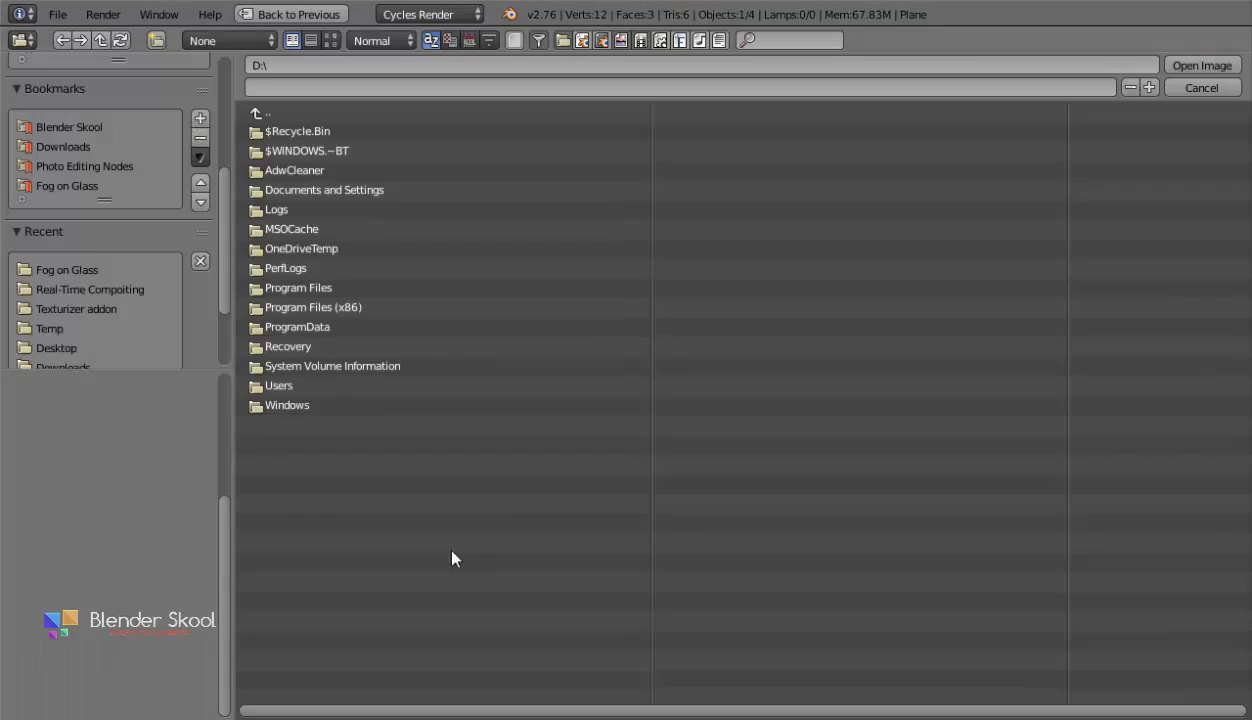
pyautogui.click(84, 272)
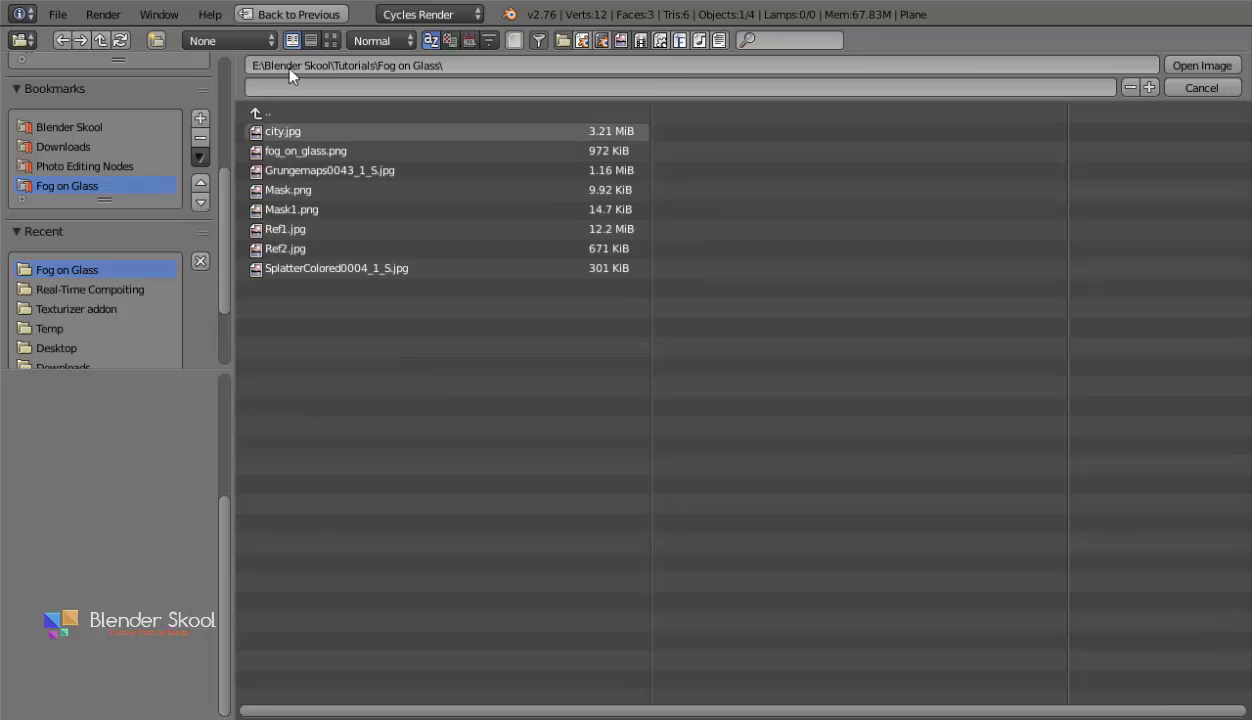
pyautogui.click(331, 38)
pyautogui.click(1000, 186)
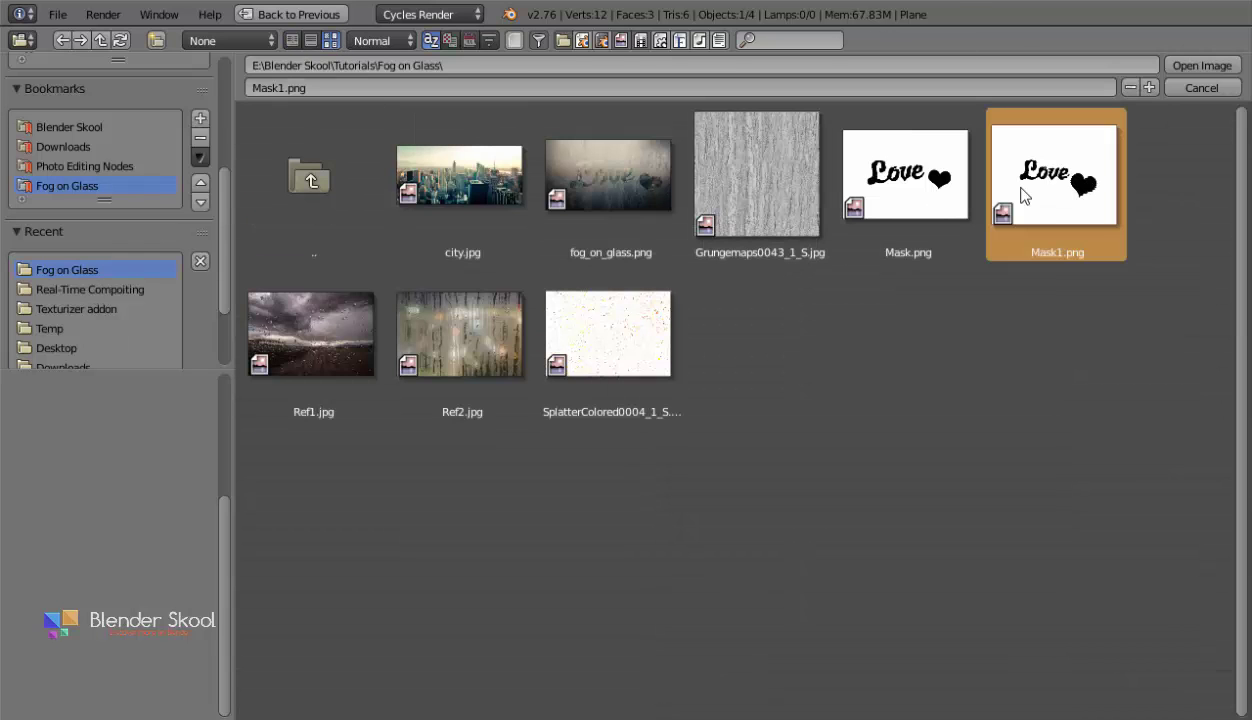
pyautogui.click(1214, 64)
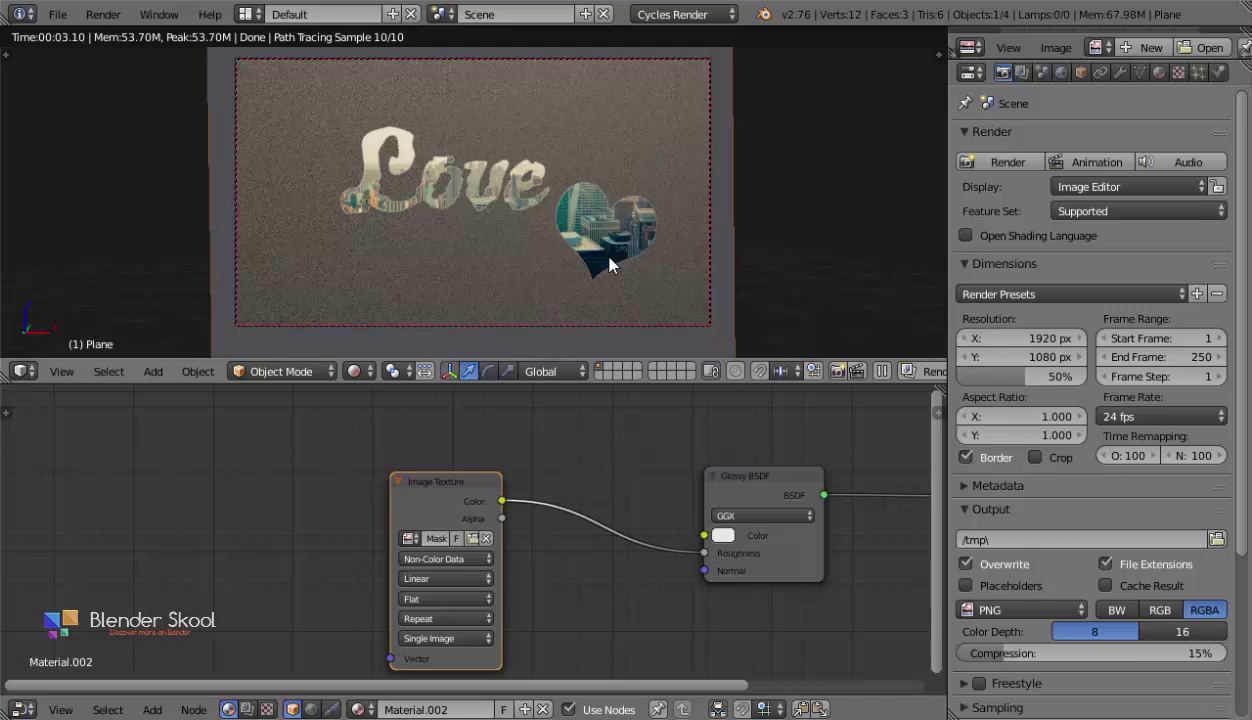
# Move the mask's Image Texture node farther away from the Glossy BSDF to make room between them.
pyautogui.moveTo(751, 528); pyautogui.dragTo(649, 517, button='middle')
pyautogui.press('g')
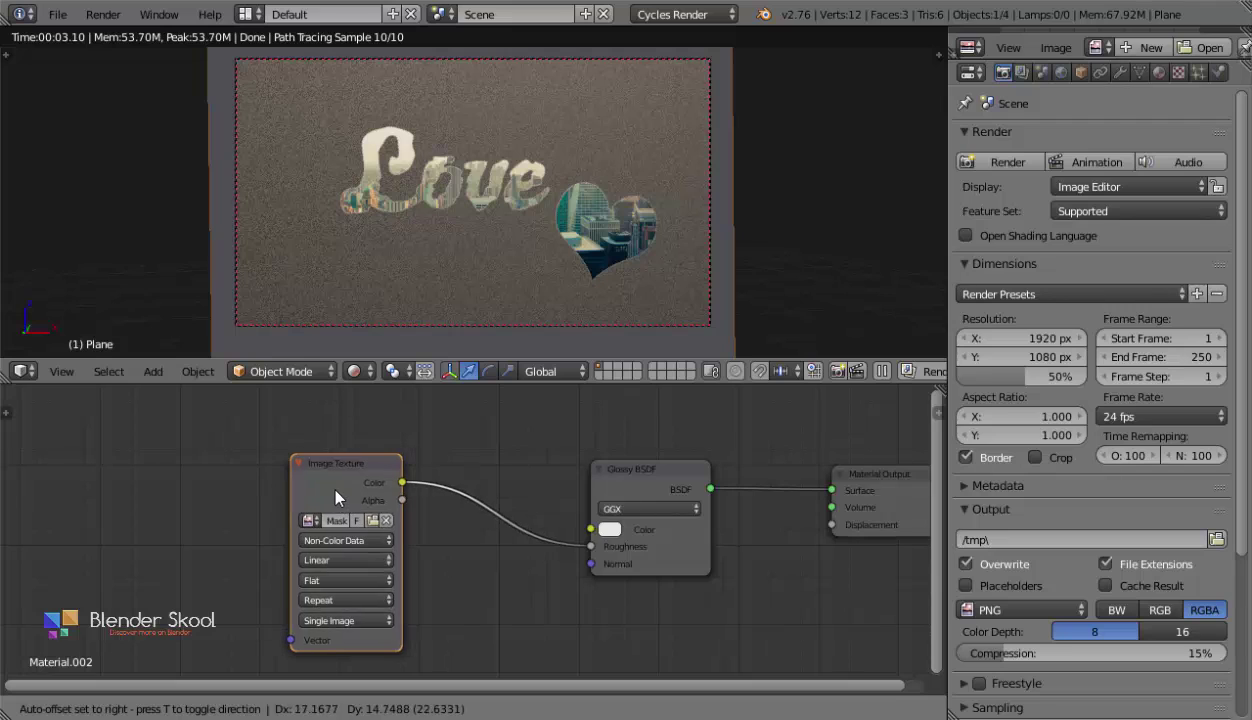
pyautogui.rightClick(336, 490)
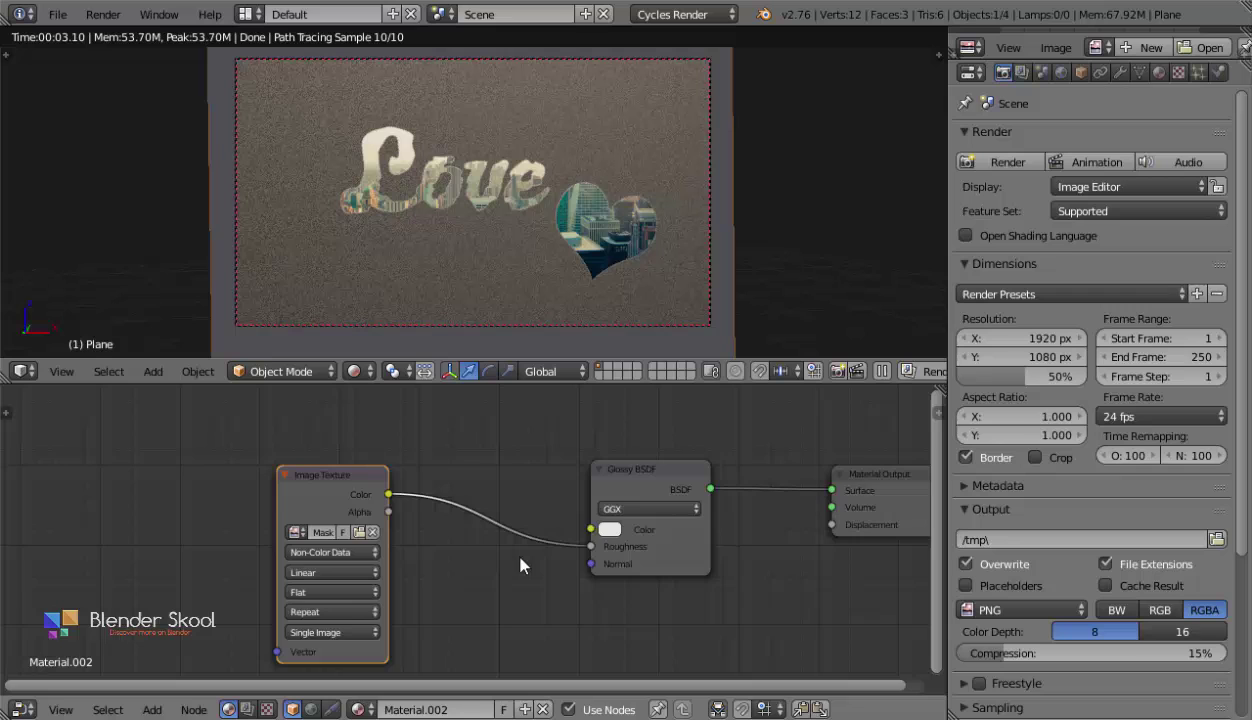
pyautogui.scroll(-3, 520, 567)
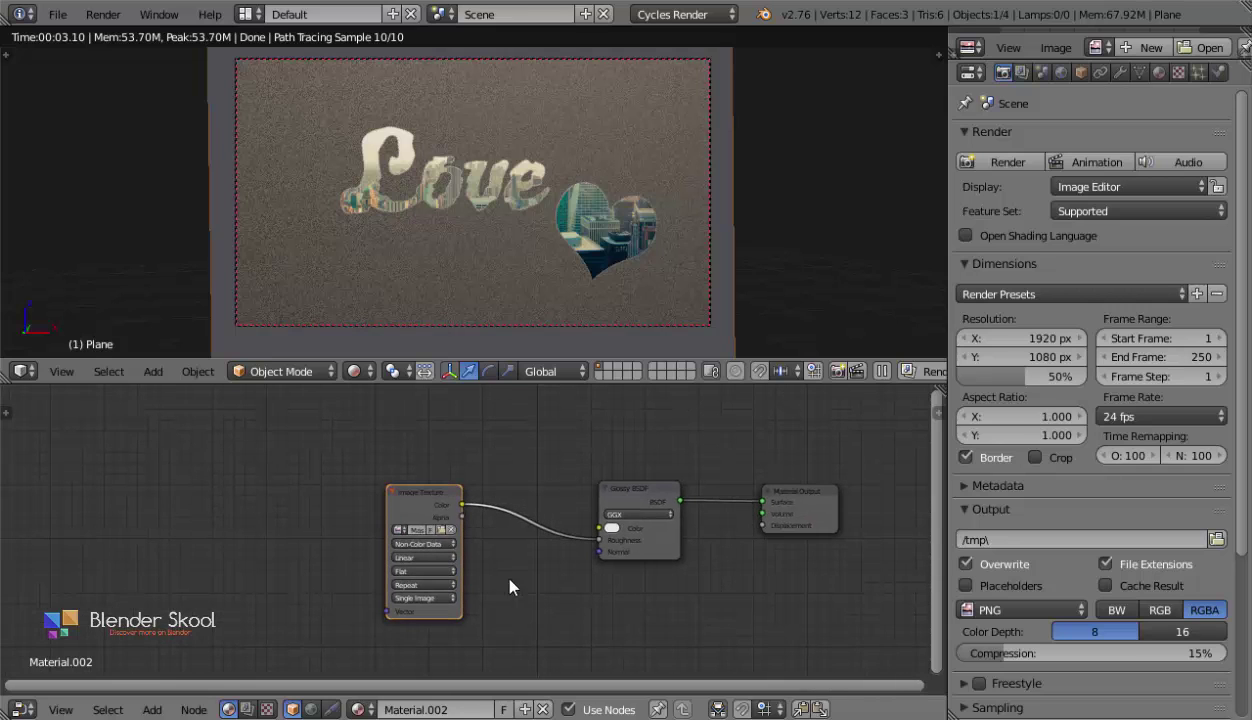
pyautogui.moveTo(428, 500); pyautogui.dragTo(659, 523, button='middle')
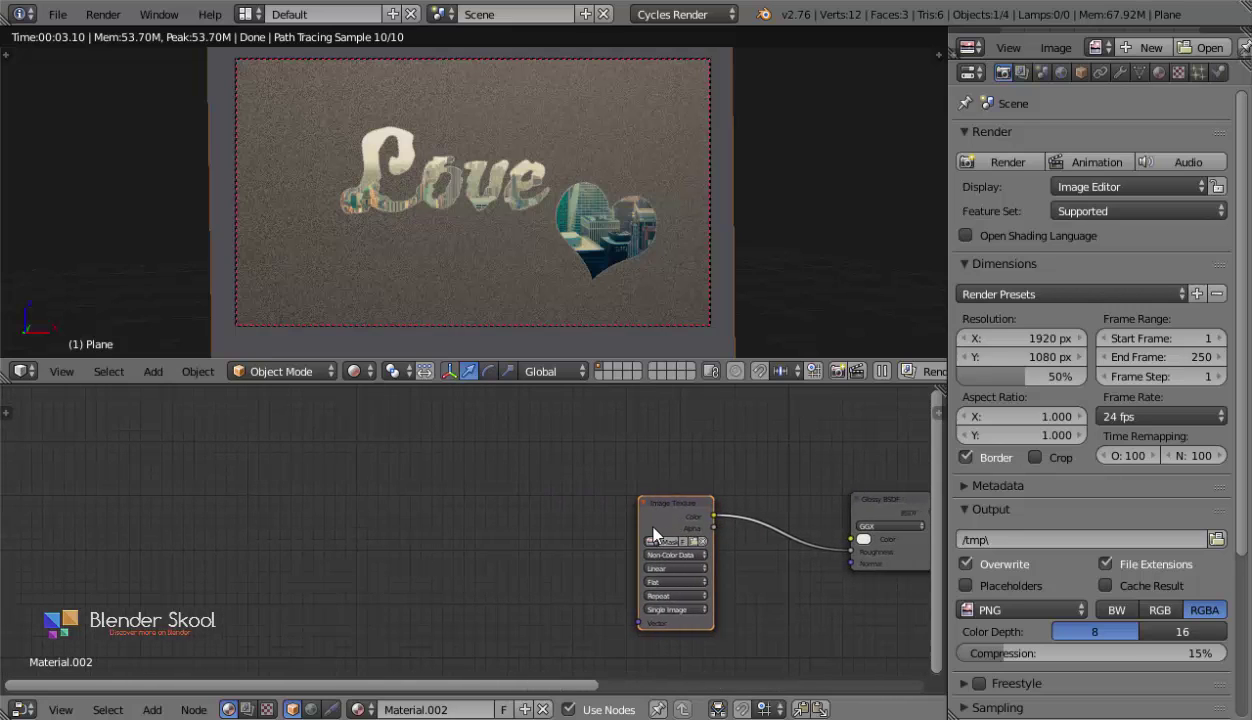
pyautogui.moveTo(666, 517); pyautogui.dragTo(595, 515)
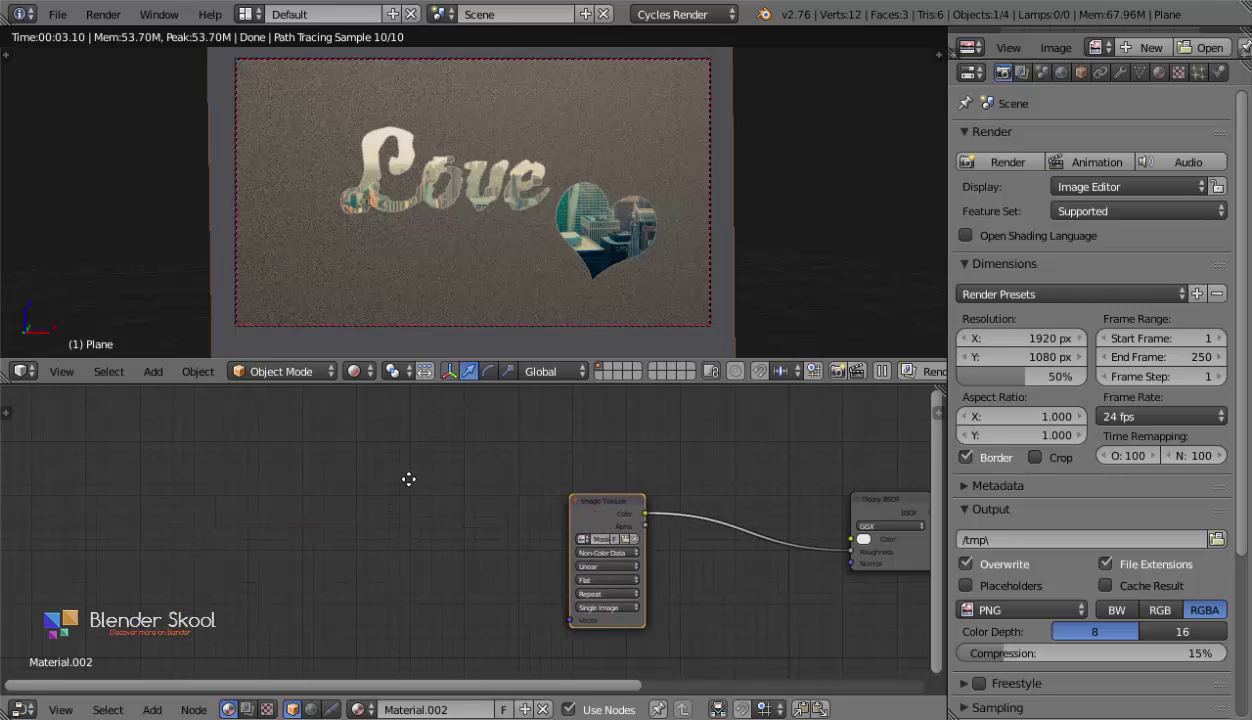
# Cut the link between the mask's Image Texture and the Glossy BSDF, and move the mask node down and away from the shader.
pyautogui.moveTo(408, 479); pyautogui.dragTo(461, 494, button='middle')
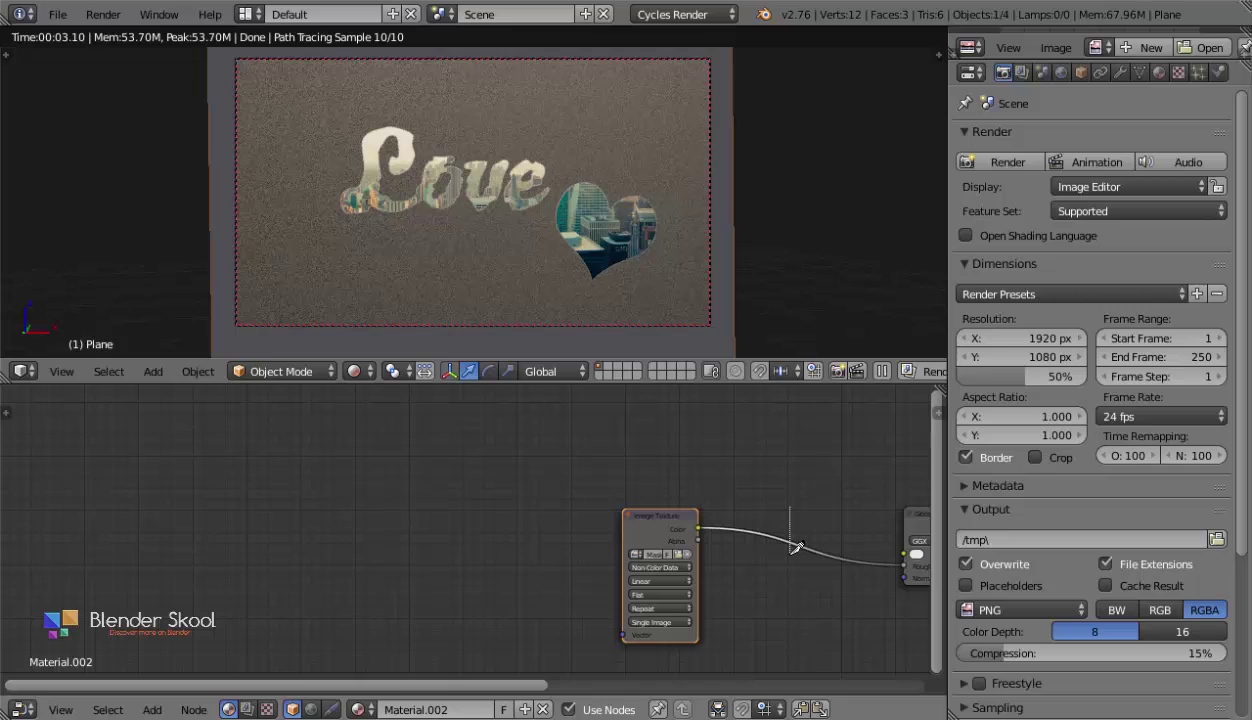
pyautogui.keyDown('ctrl'); pyautogui.moveTo(789, 505); pyautogui.dragTo(765, 625); pyautogui.keyUp('ctrl')
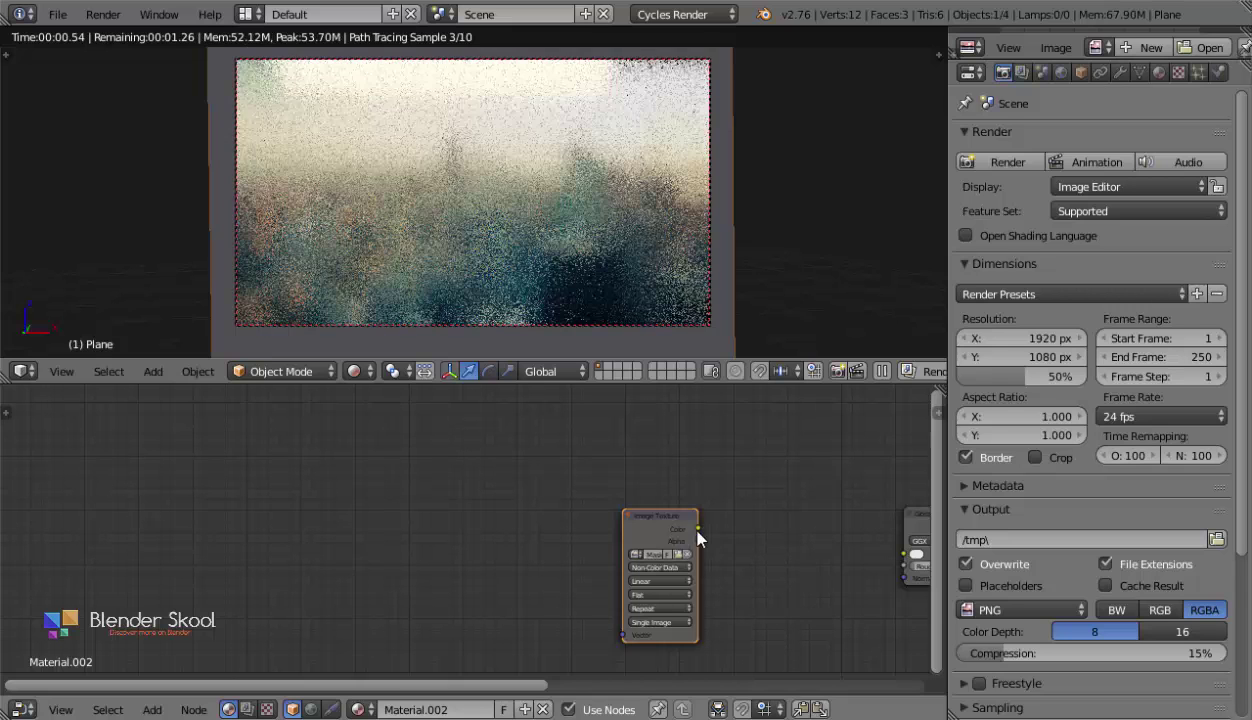
pyautogui.moveTo(742, 567); pyautogui.dragTo(617, 519, button='middle')
pyautogui.scroll(-1, 615, 518)
pyautogui.moveTo(529, 487); pyautogui.dragTo(415, 562)
pyautogui.moveTo(394, 484); pyautogui.dragTo(442, 535, button='middle')
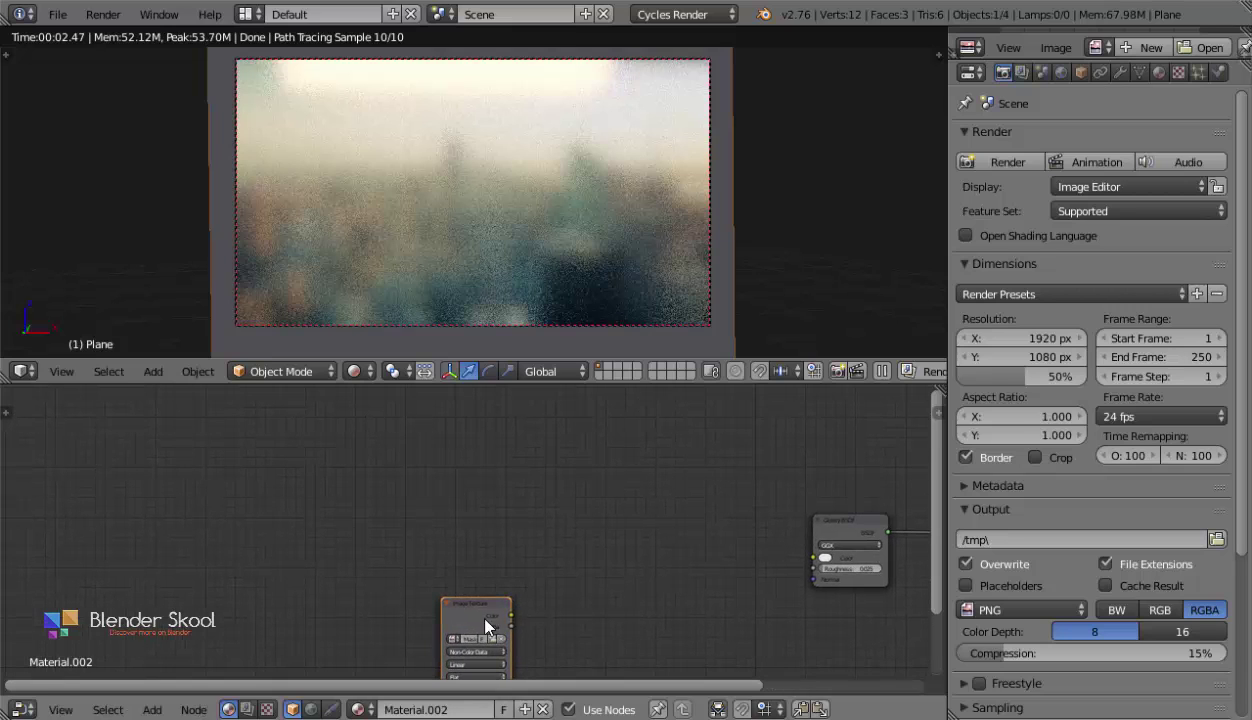
# Duplicate the mask's Image Texture node and place the copy above the original.
pyautogui.hotkey('shift', 'd')
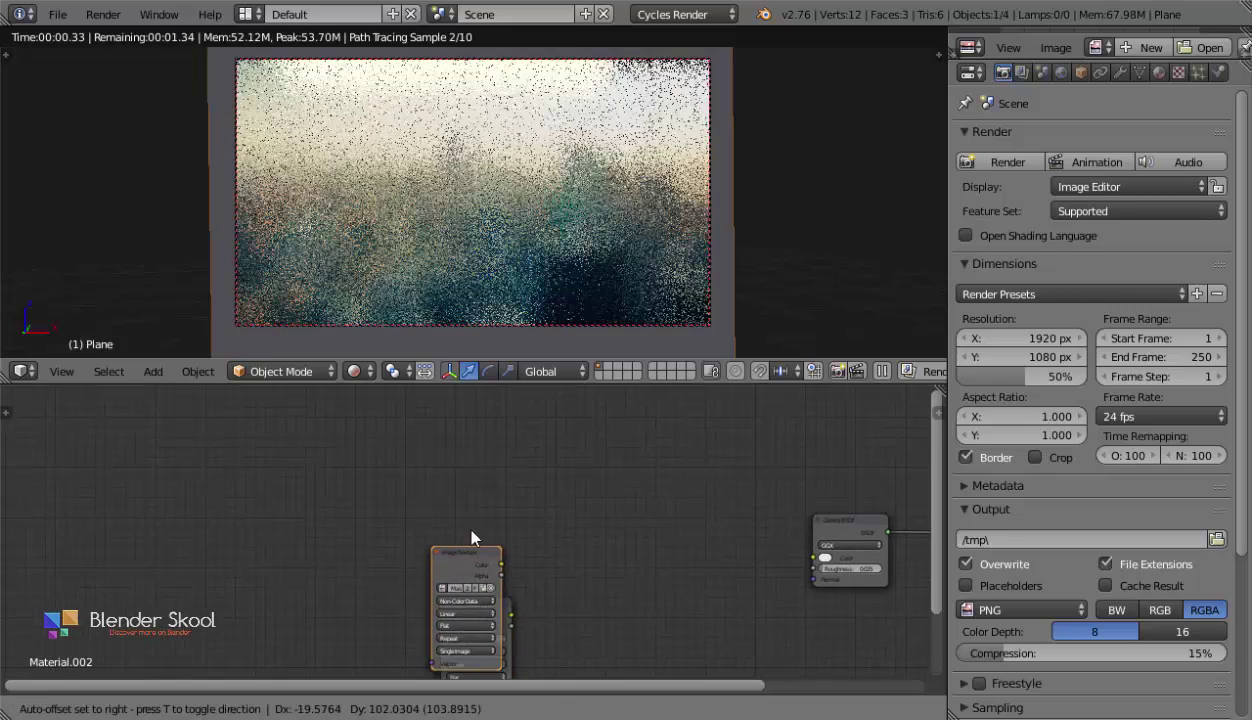
pyautogui.click(453, 452)
pyautogui.scroll(3, 452, 452)
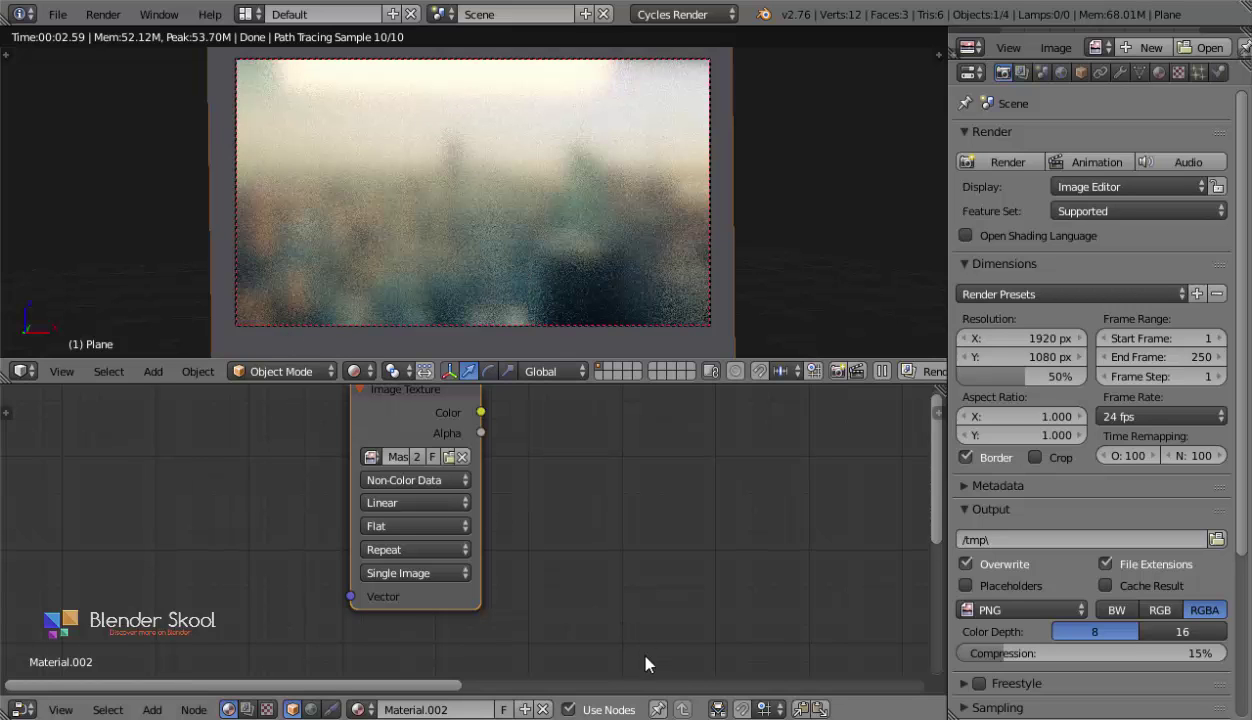
# Examine the water streaks in the wet-window reference photo in the photo viewer and return to Blender.
pyautogui.moveTo(713, 714)
pyautogui.click(838, 620)
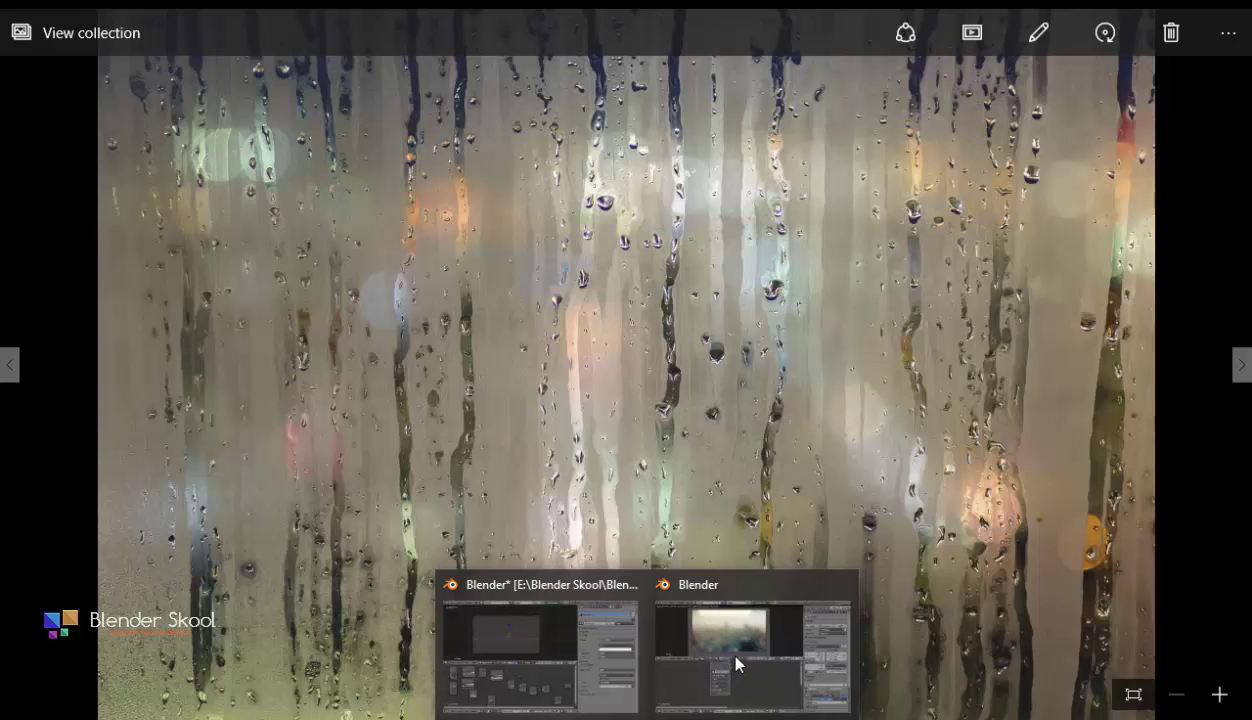
pyautogui.click(735, 657)
# Load Grungemaps0043_1_S.jpg into the duplicated Image Texture node and connect its Color output to the Glossy BSDF's Roughness input.
pyautogui.moveTo(556, 514); pyautogui.dragTo(549, 553, button='middle')
pyautogui.scroll(-3, 549, 555)
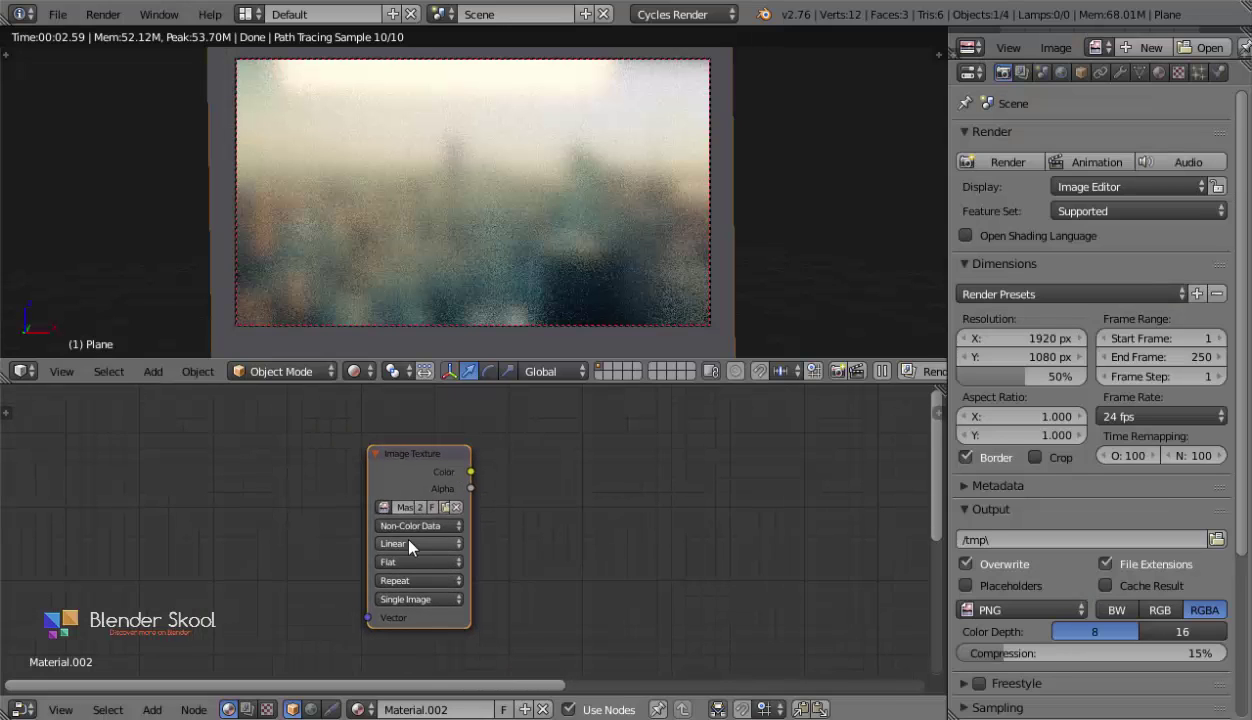
pyautogui.click(444, 510)
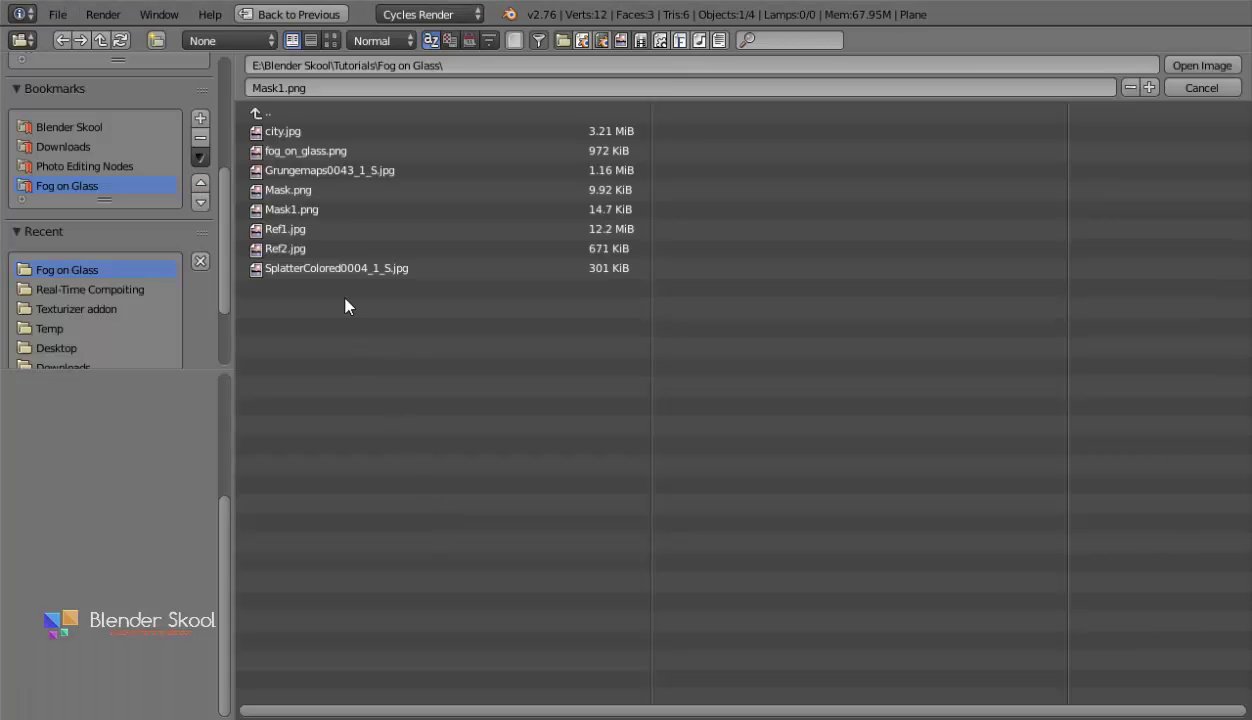
pyautogui.click(330, 40)
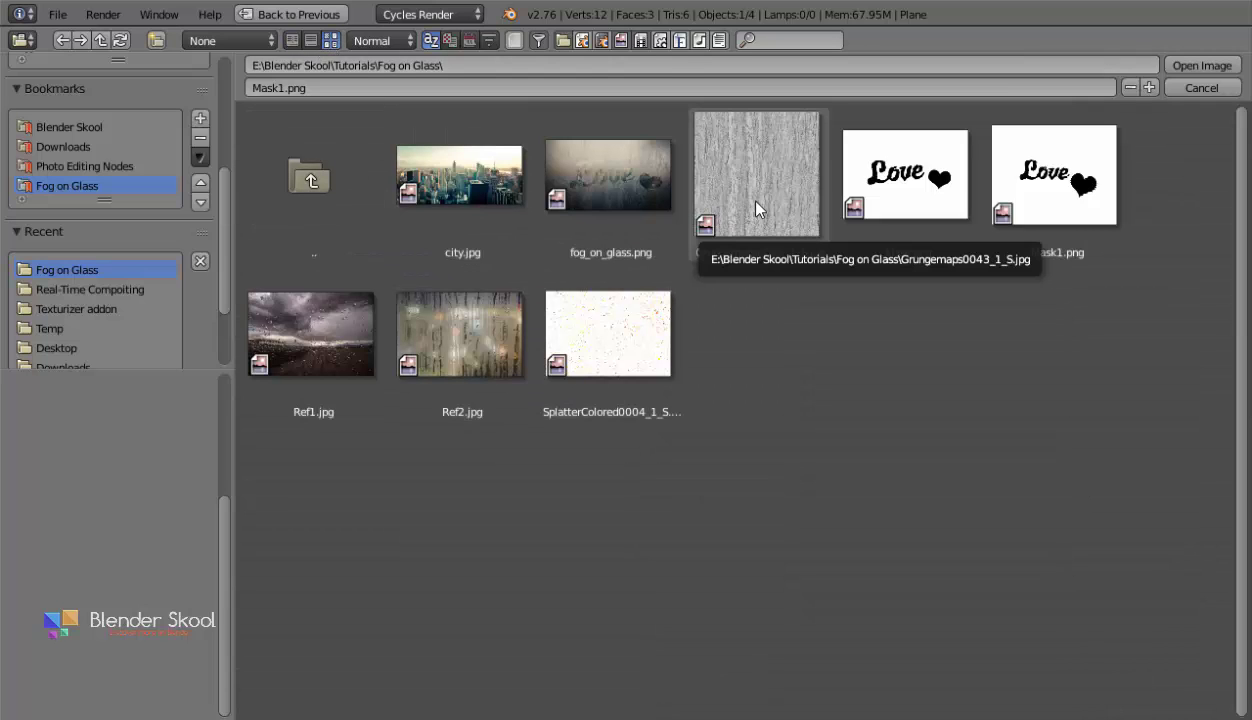
pyautogui.click(755, 232)
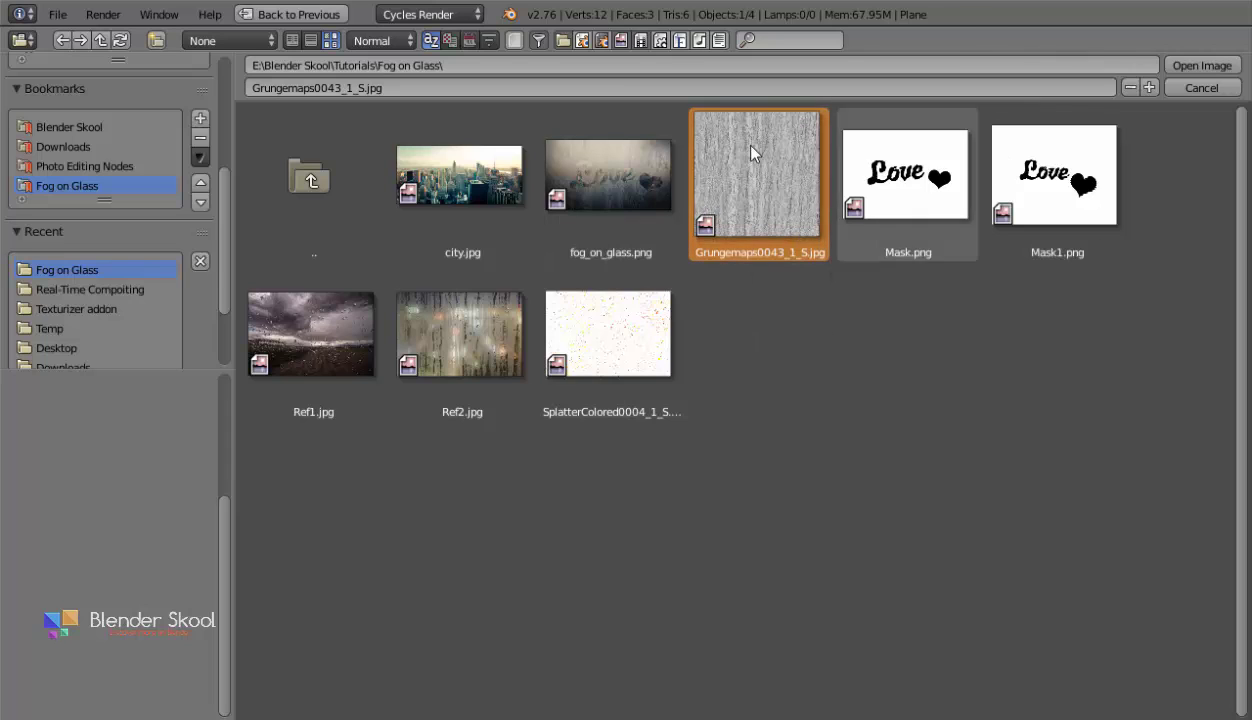
pyautogui.click(1196, 67)
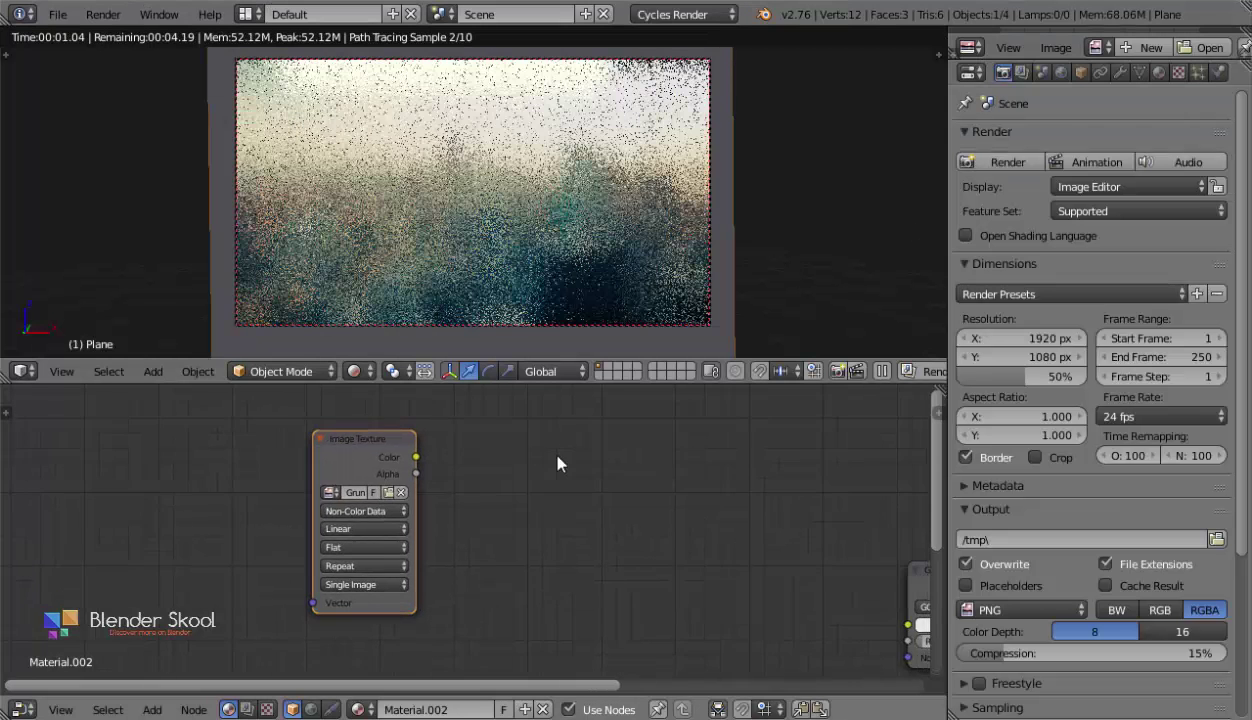
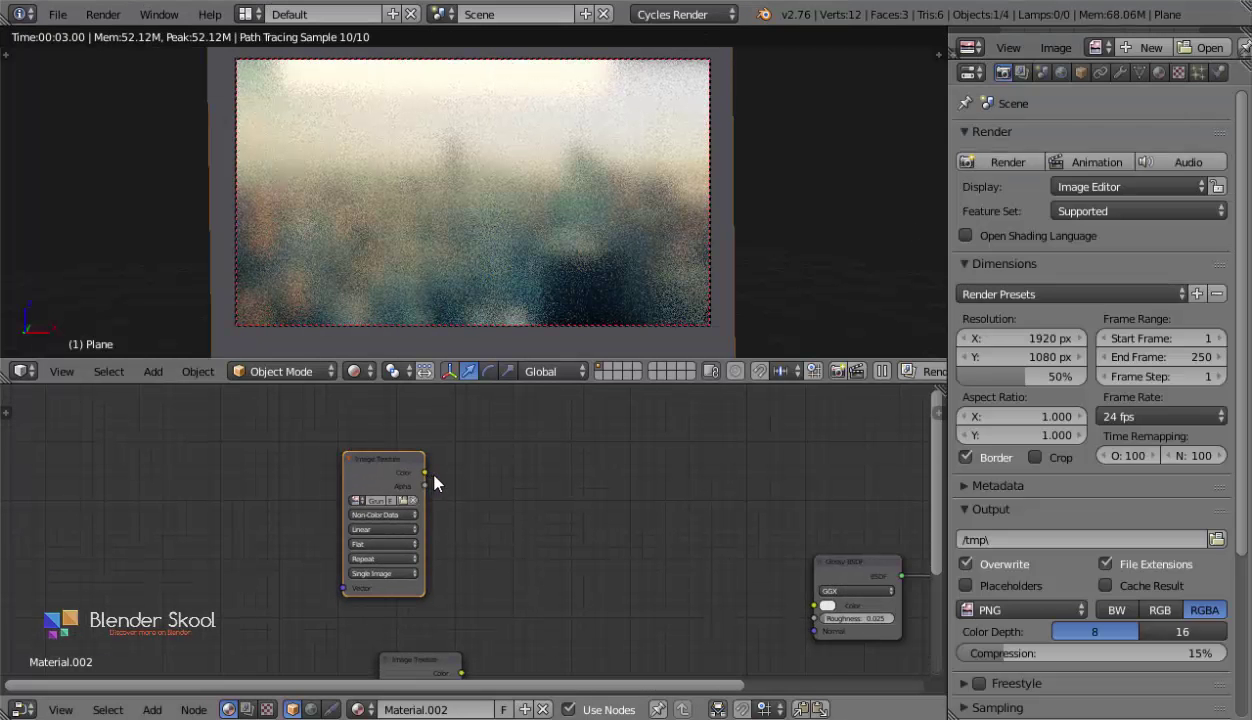
pyautogui.moveTo(424, 472); pyautogui.dragTo(816, 618)
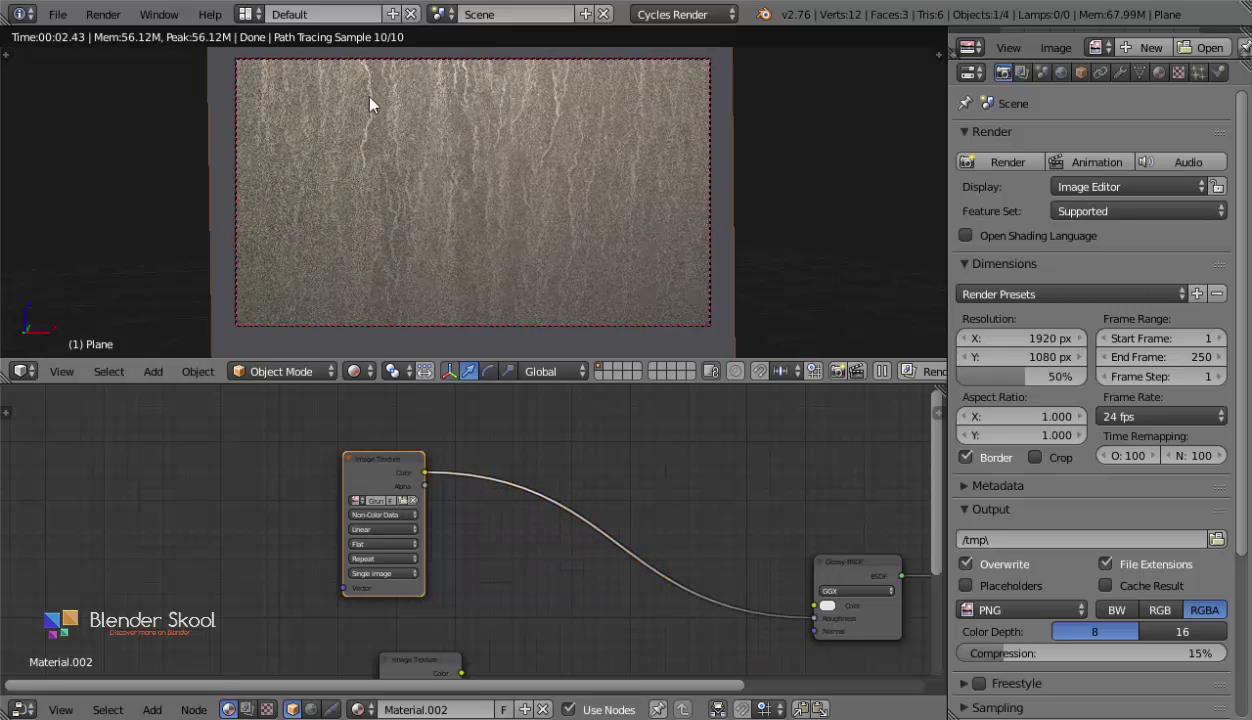
pyautogui.moveTo(467, 492)
pyautogui.mouseDown(button='middle')
pyautogui.moveTo(506, 548)
pyautogui.moveTo(470, 497)
pyautogui.mouseUp(button='middle')
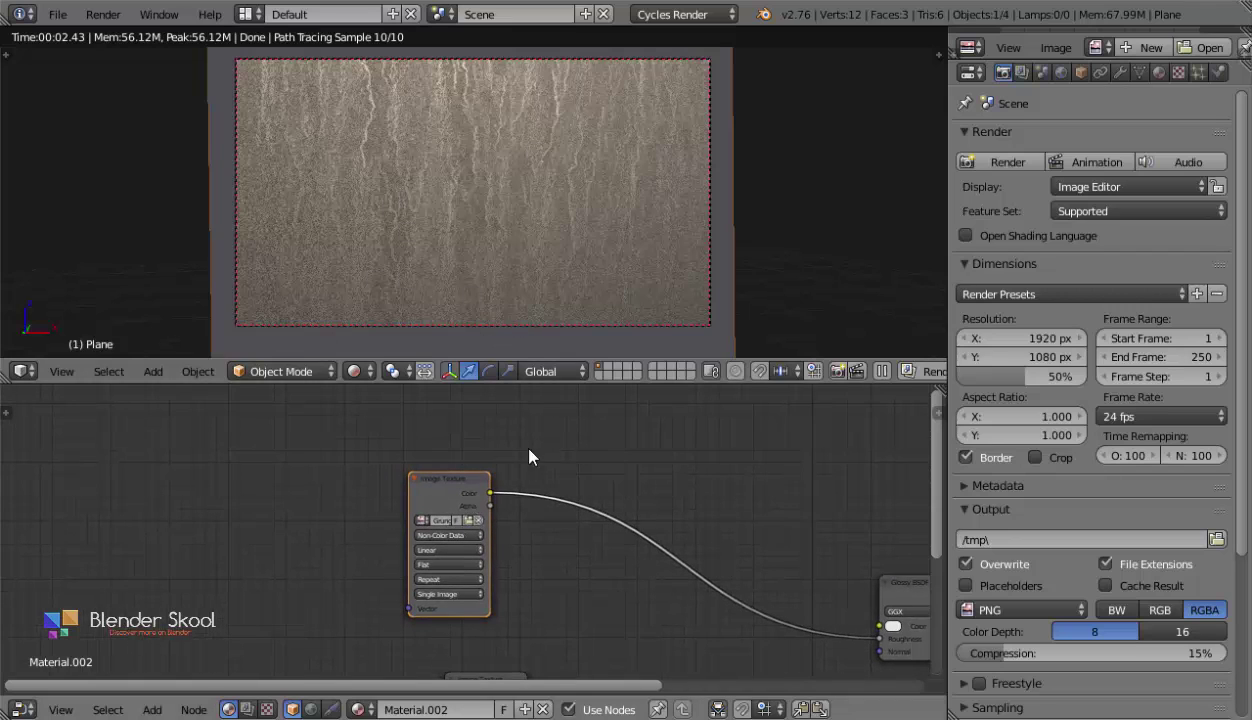
# Add a ColorRamp node on the link between the grunge Image Texture and the Glossy BSDF's Roughness.
pyautogui.moveTo(524, 482); pyautogui.dragTo(504, 459, button='middle')
pyautogui.scroll(2, 490, 465)
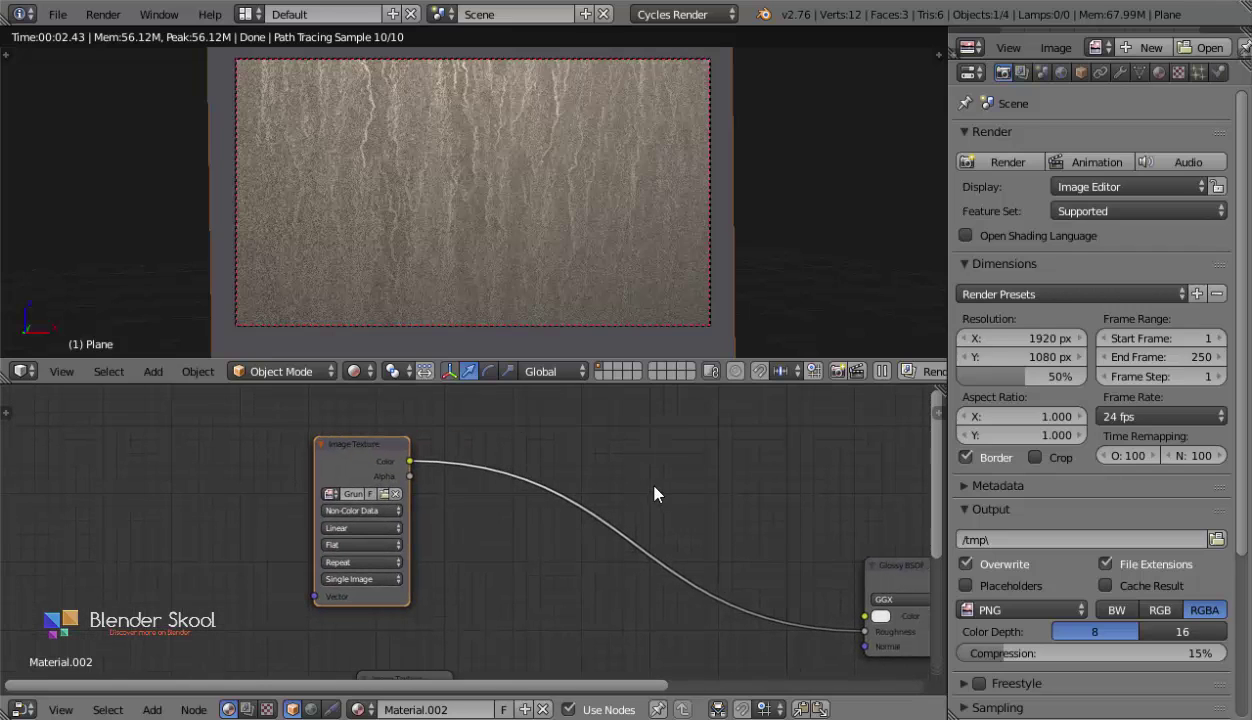
pyautogui.hotkey('shift', 'a')
pyautogui.moveTo(738, 465)
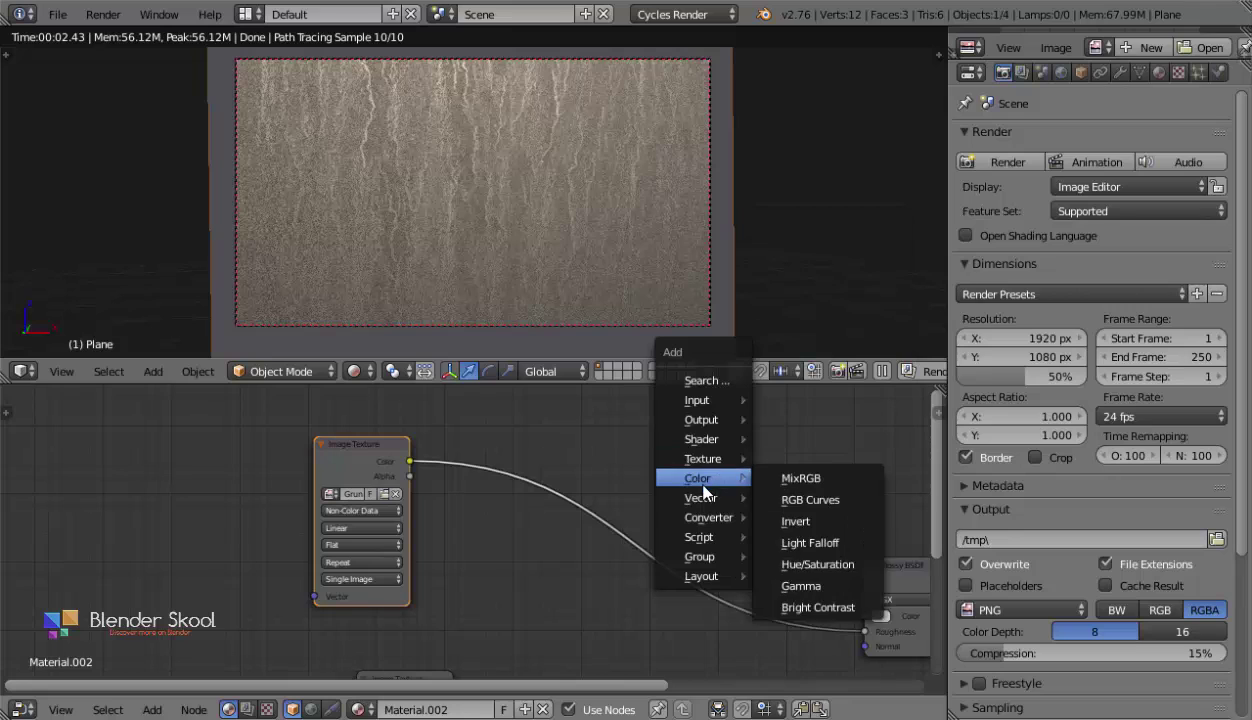
pyautogui.moveTo(700, 496)
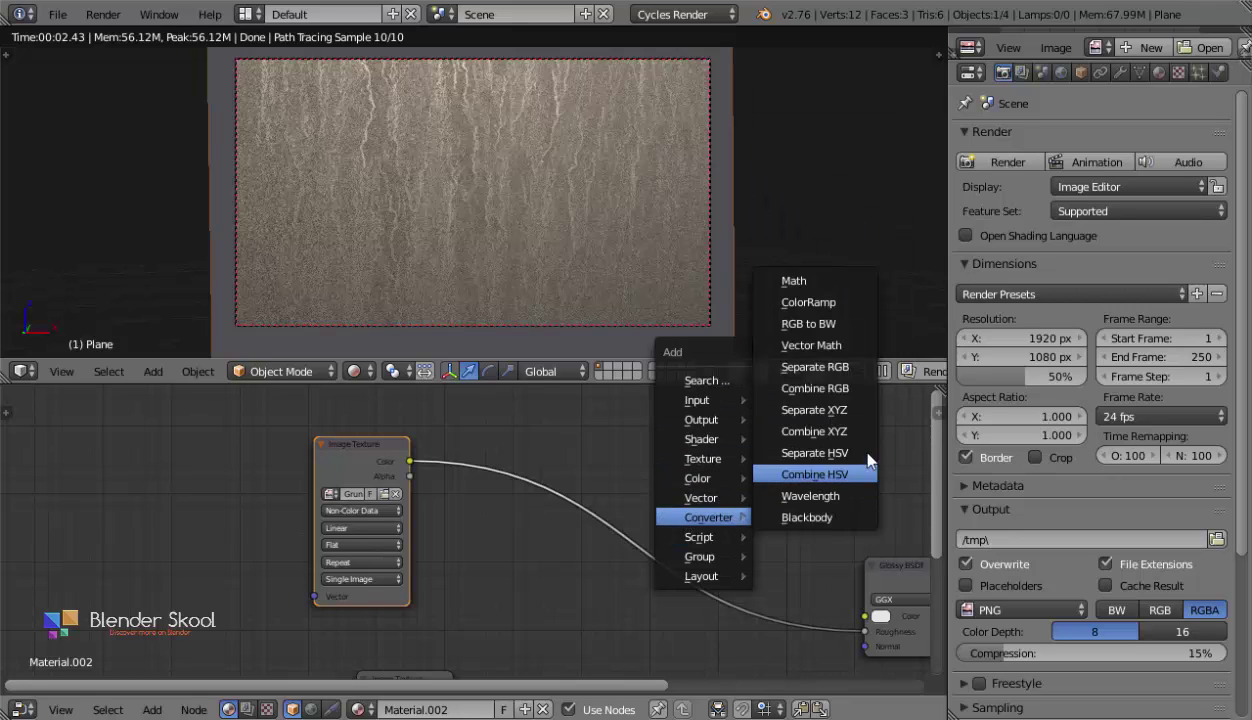
pyautogui.click(818, 300)
pyautogui.click(490, 430)
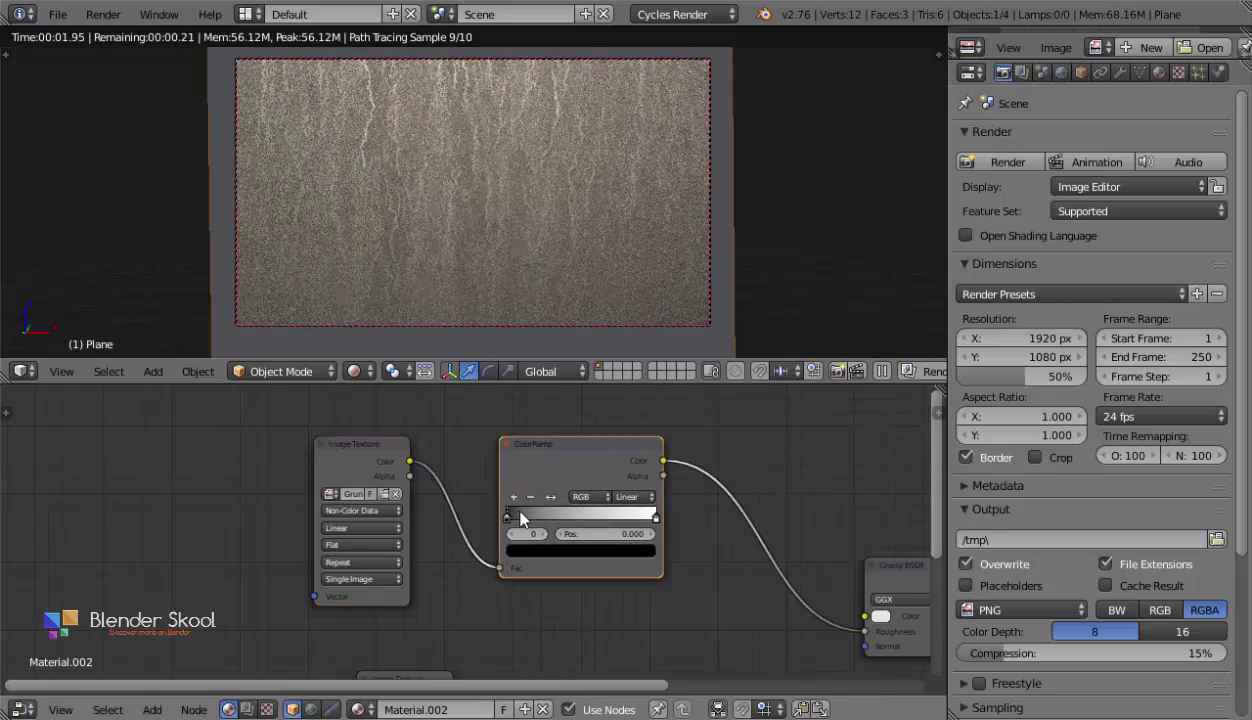
# Move the ColorRamp's black stop to position 0.668 and lighten its color to a dark grey.
pyautogui.moveTo(522, 516); pyautogui.dragTo(607, 527)
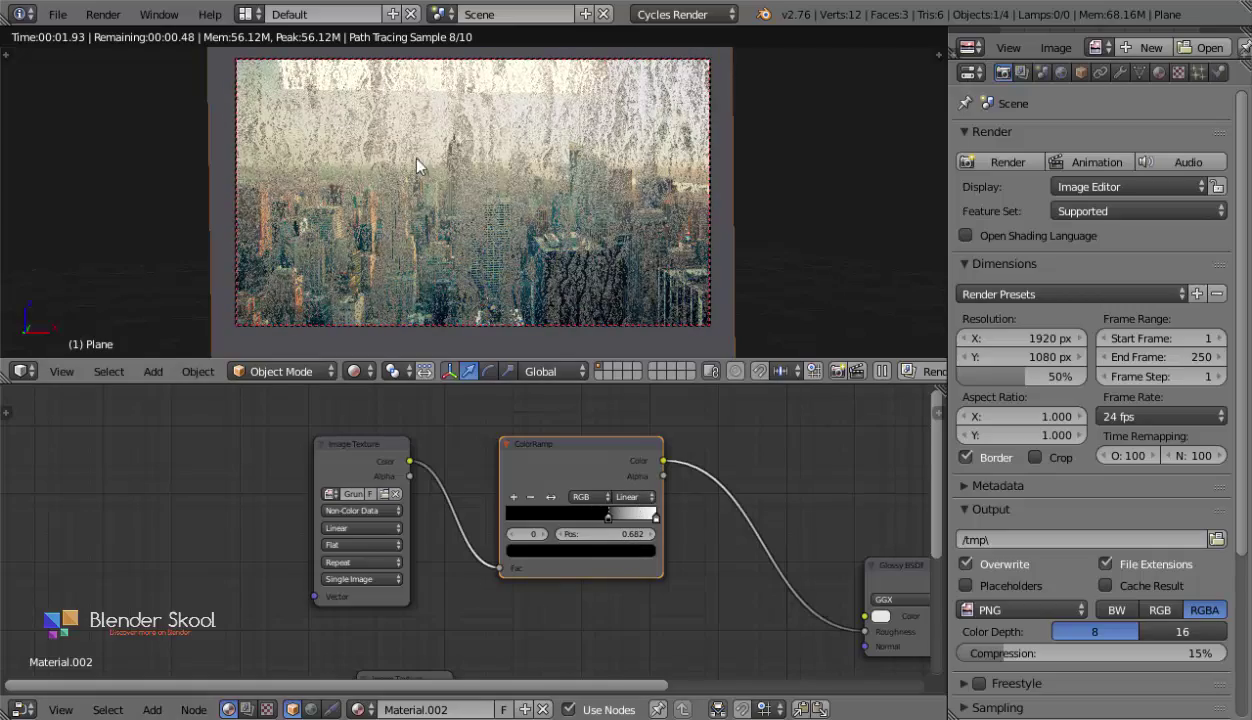
pyautogui.click(604, 553)
pyautogui.click(622, 436)
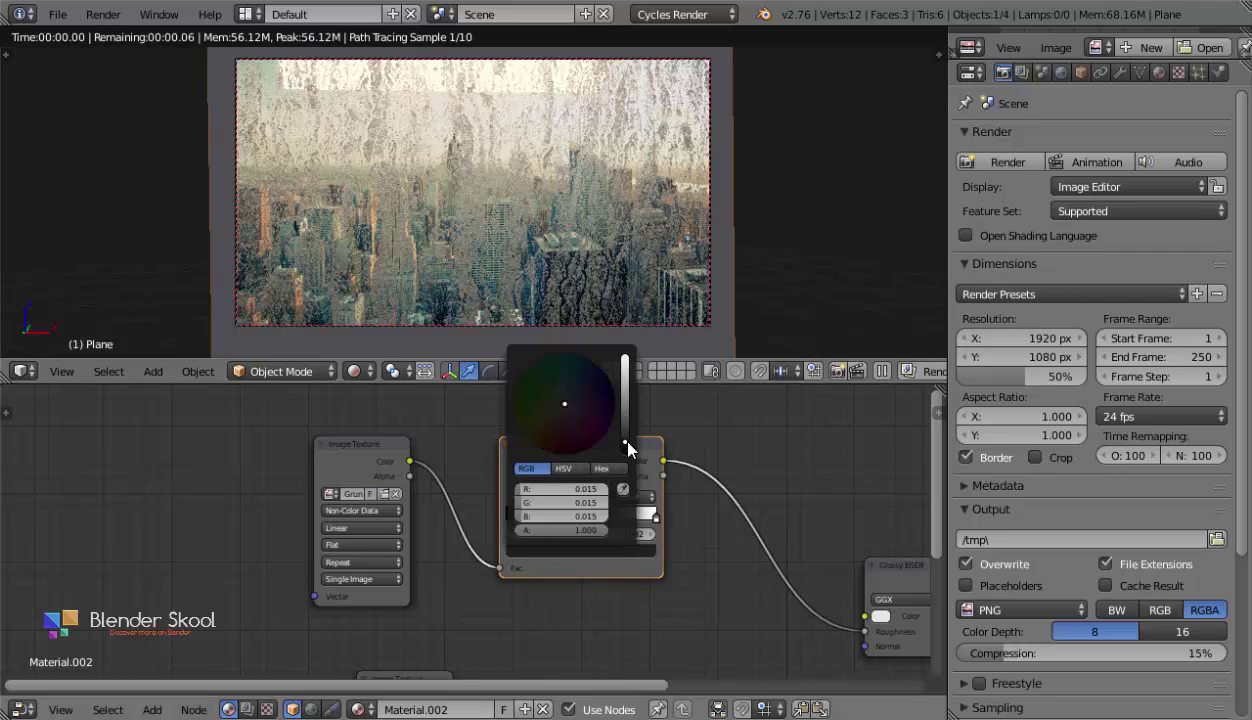
pyautogui.moveTo(624, 440)
pyautogui.mouseDown()
pyautogui.moveTo(624, 400)
pyautogui.moveTo(624, 415)
pyautogui.mouseUp()
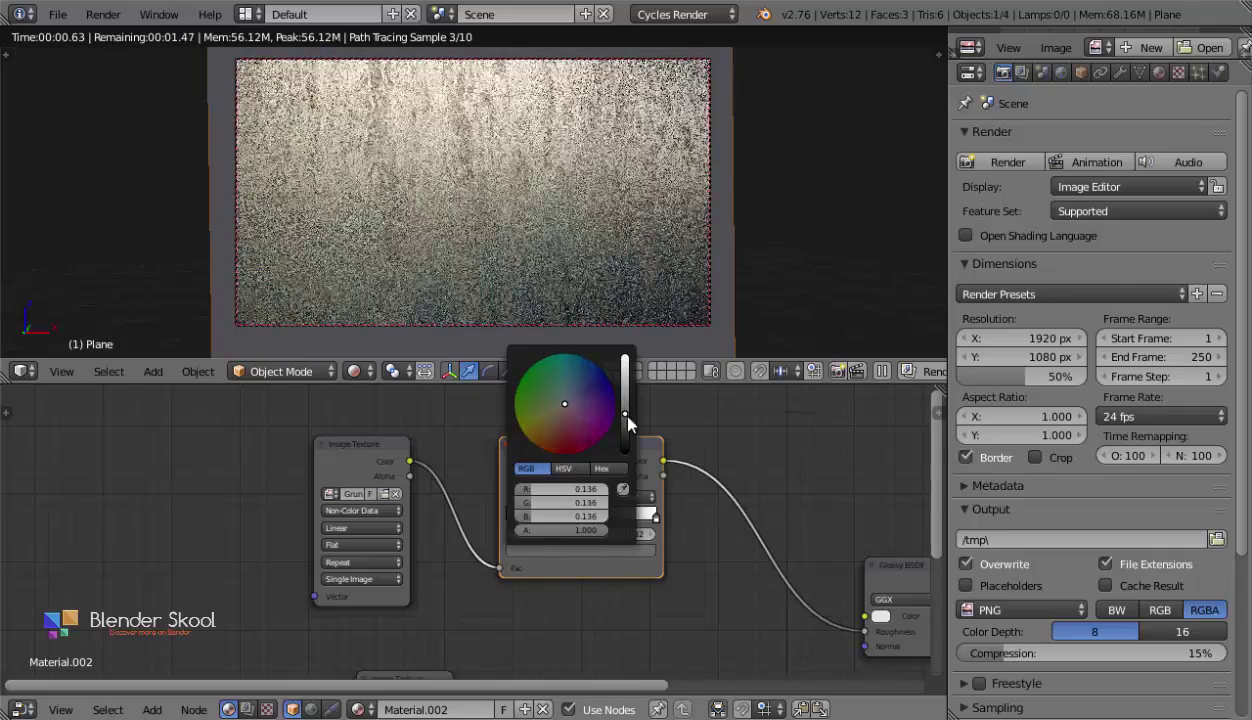
pyautogui.click(620, 518)
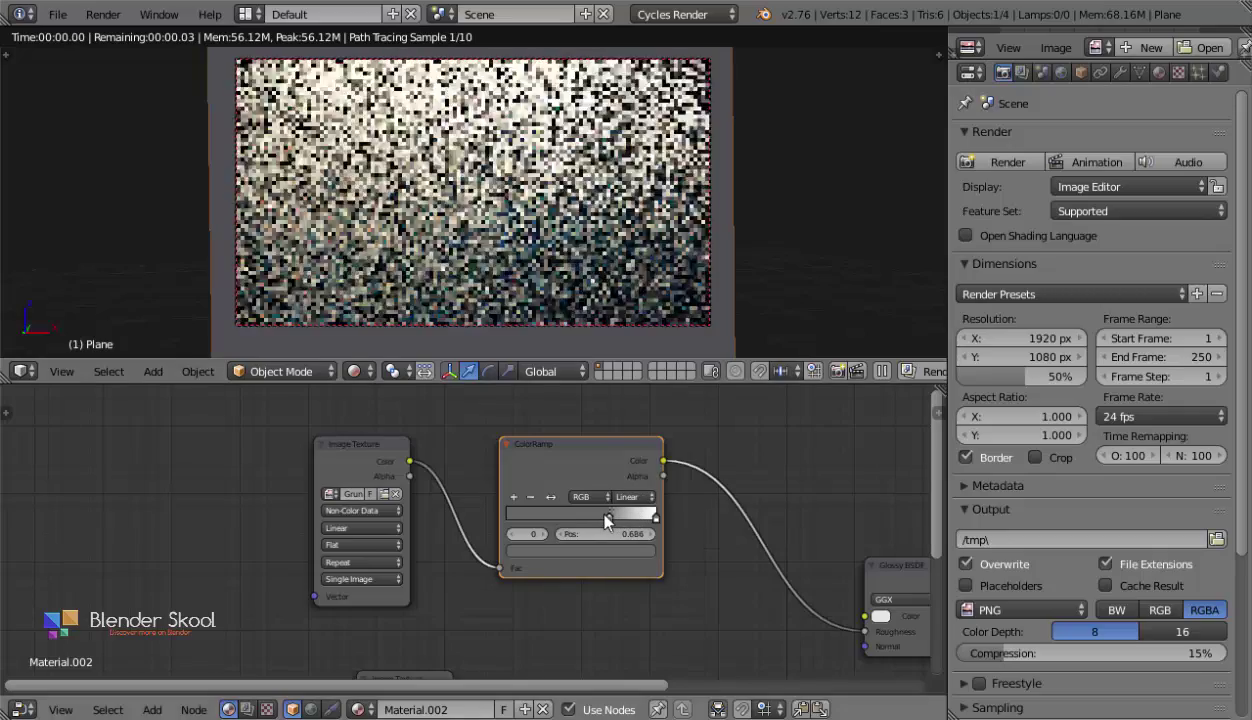
pyautogui.click(590, 549)
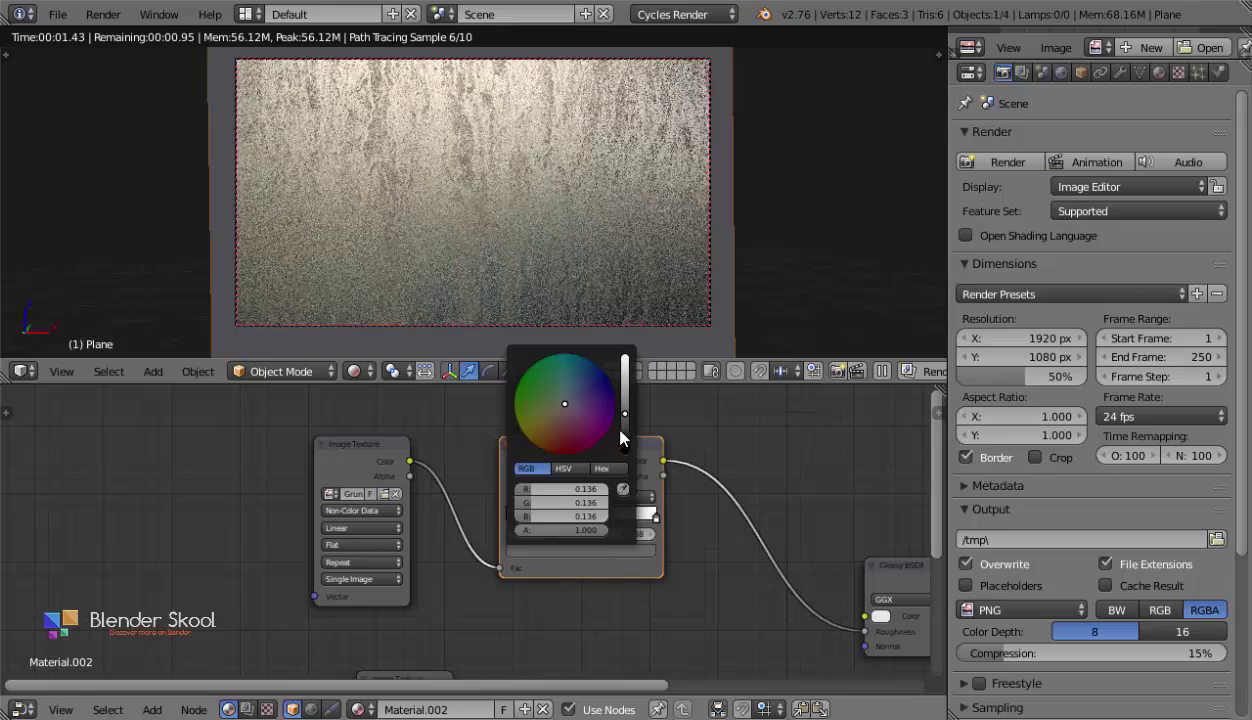
pyautogui.moveTo(624, 413); pyautogui.dragTo(624, 428)
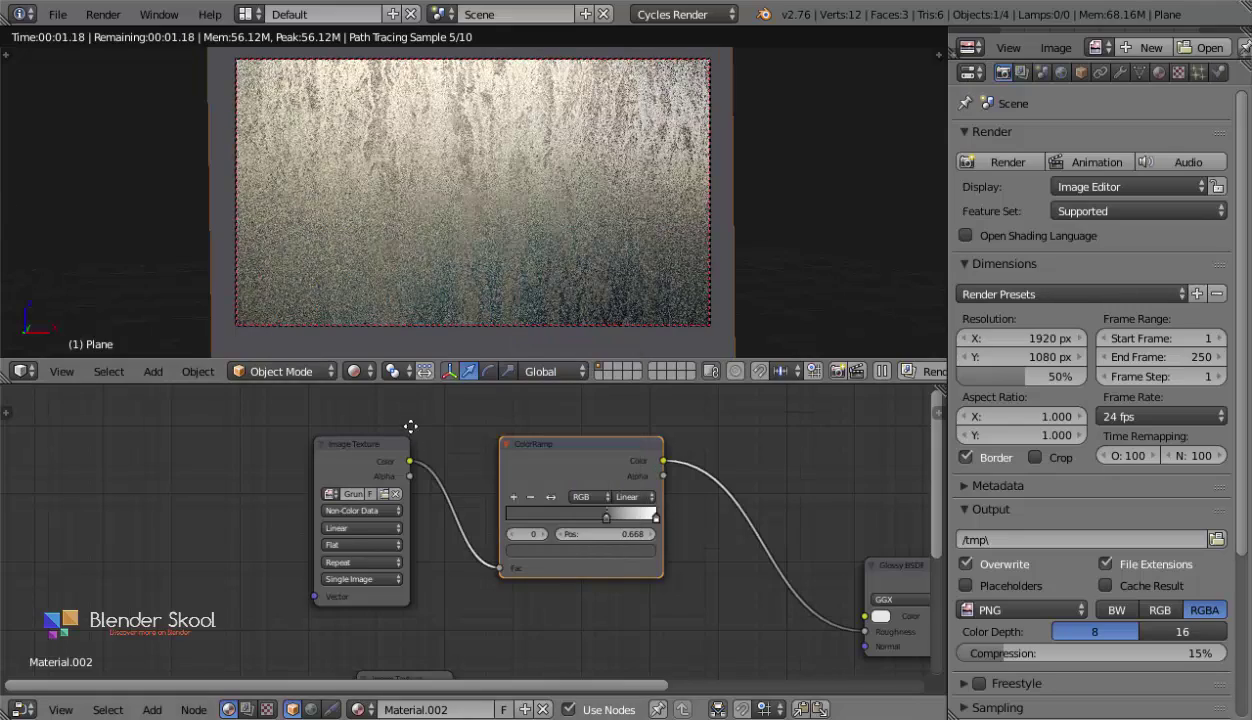
# Select the grunge Image Texture and ColorRamp nodes together and move them up and farther away from the Glossy BSDF.
pyautogui.keyDown('ctrl'); pyautogui.moveTo(411, 425); pyautogui.dragTo(441, 441, button='middle'); pyautogui.keyUp('ctrl')
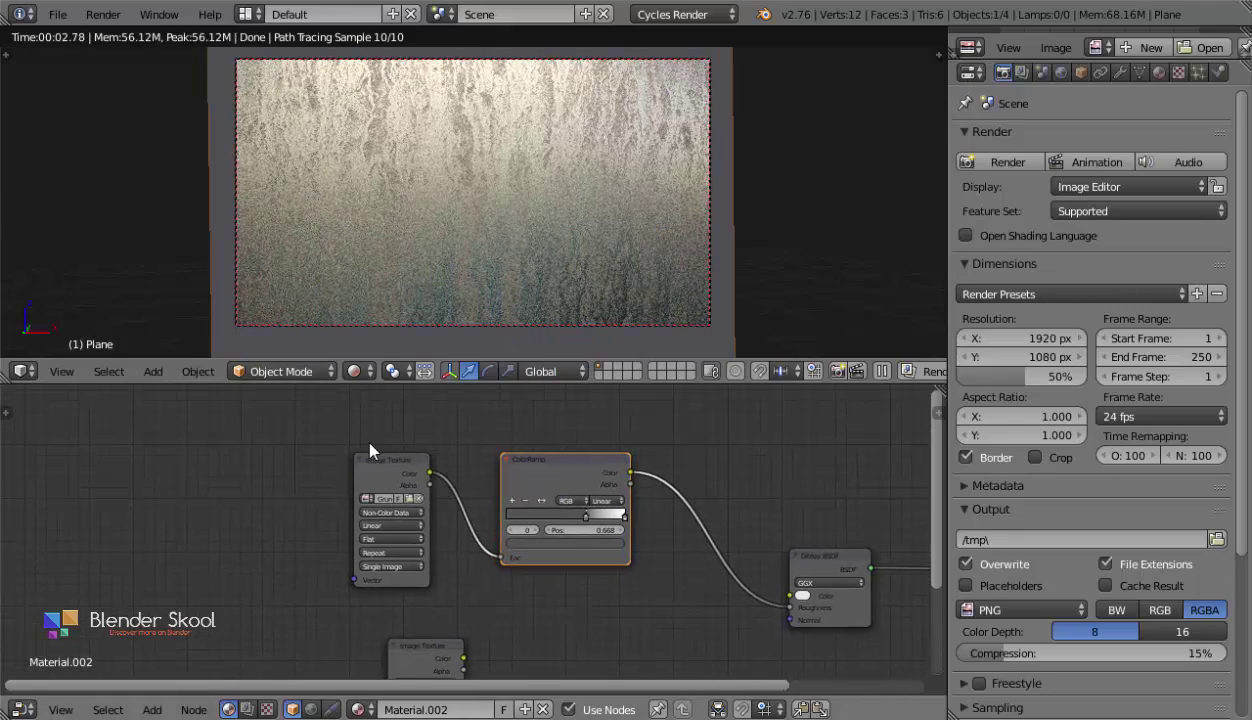
pyautogui.click(392, 486)
pyautogui.moveTo(236, 440); pyautogui.dragTo(600, 570)
pyautogui.moveTo(372, 523); pyautogui.dragTo(464, 576, button='middle')
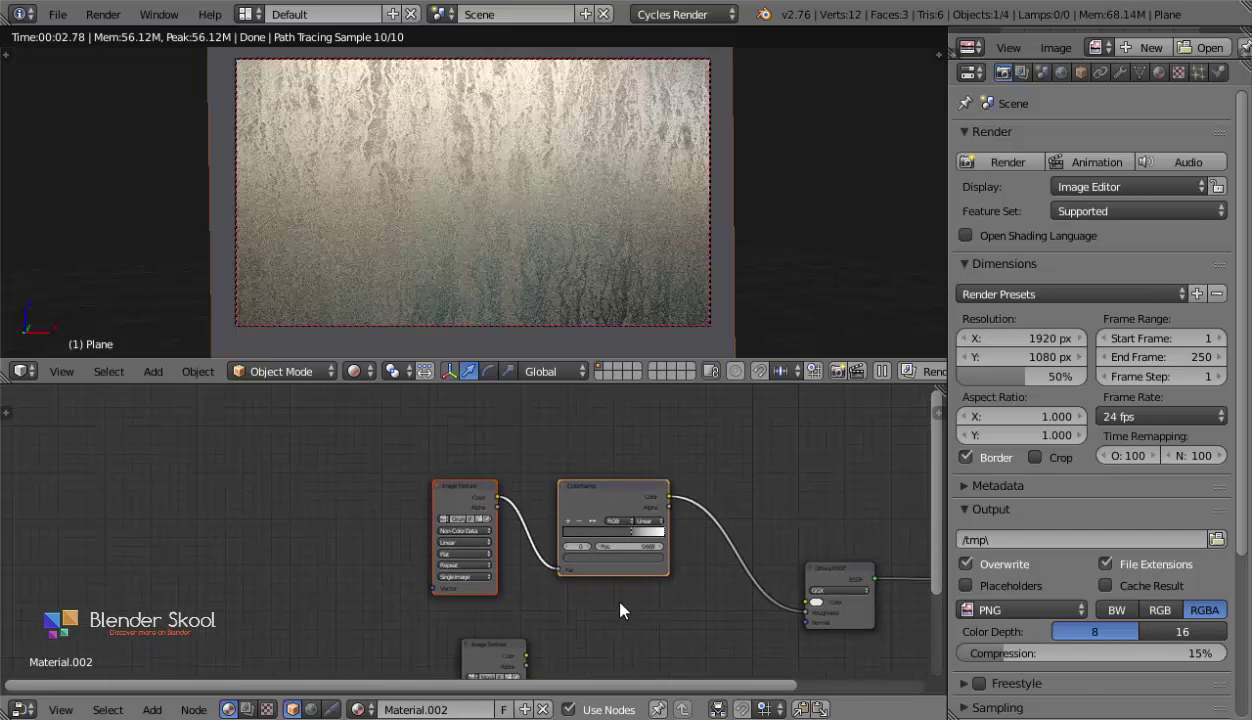
pyautogui.press('g')
pyautogui.click(370, 520)
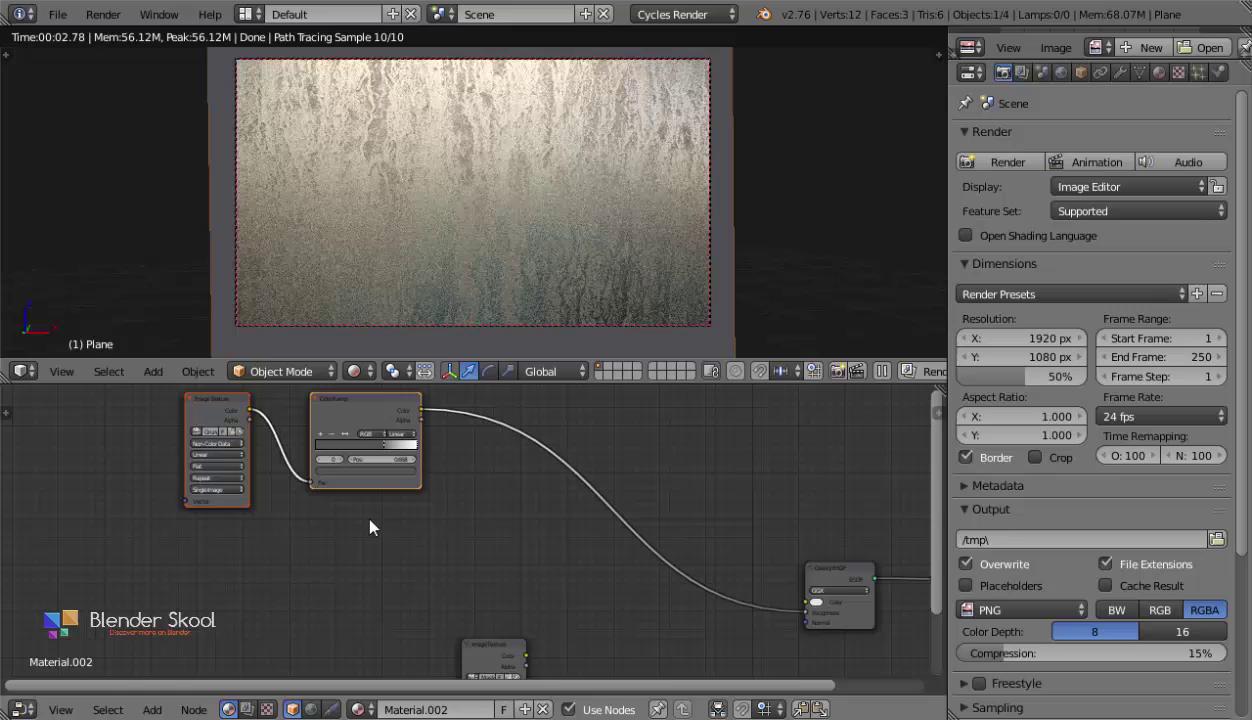
# Duplicate the grunge Image Texture node and place the copy below the original.
pyautogui.click(221, 416)
pyautogui.moveTo(335, 540); pyautogui.dragTo(436, 538, button='middle')
pyautogui.scroll(3, 445, 538)
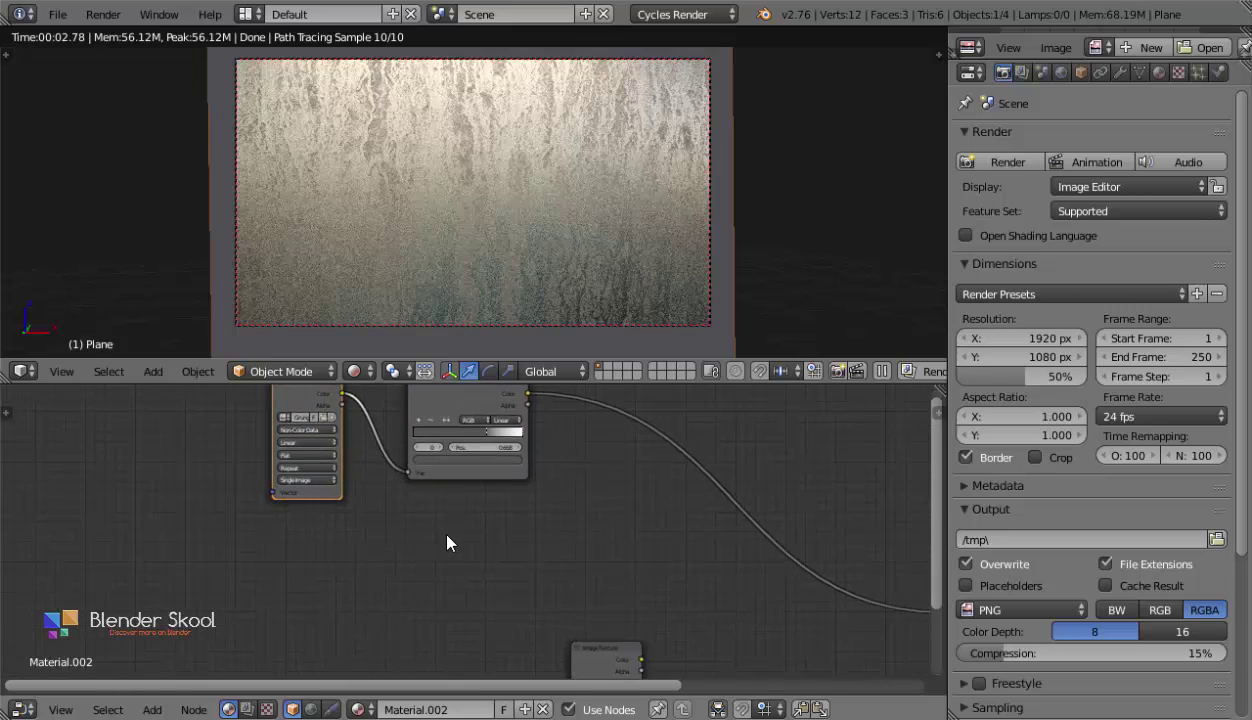
pyautogui.moveTo(335, 461); pyautogui.dragTo(351, 405, button='middle')
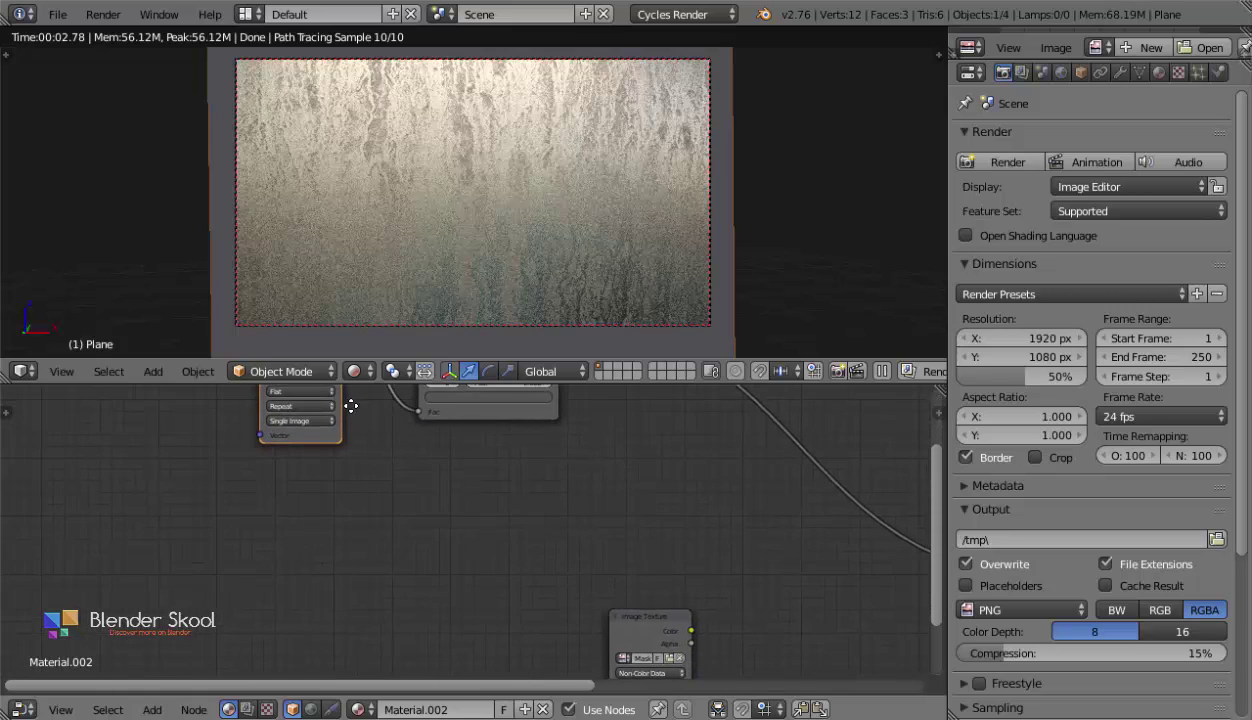
pyautogui.hotkey('shift', 'd')
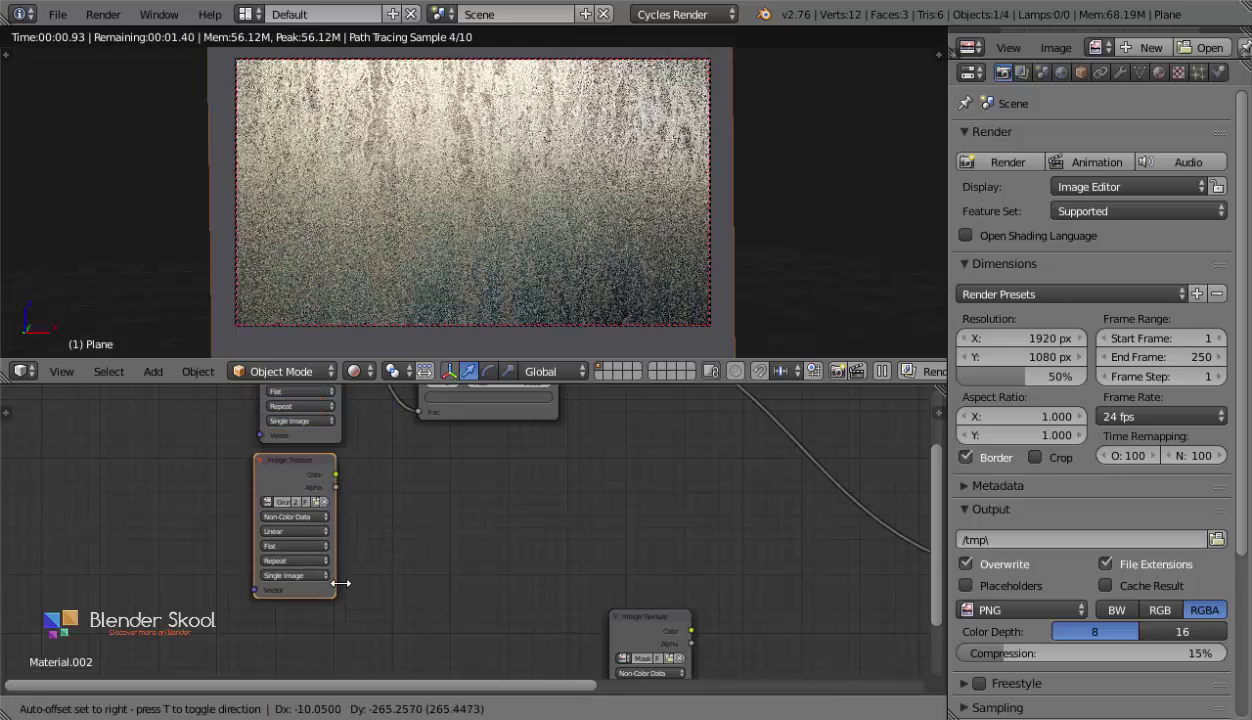
pyautogui.click(330, 571)
pyautogui.scroll(1, 280, 528)
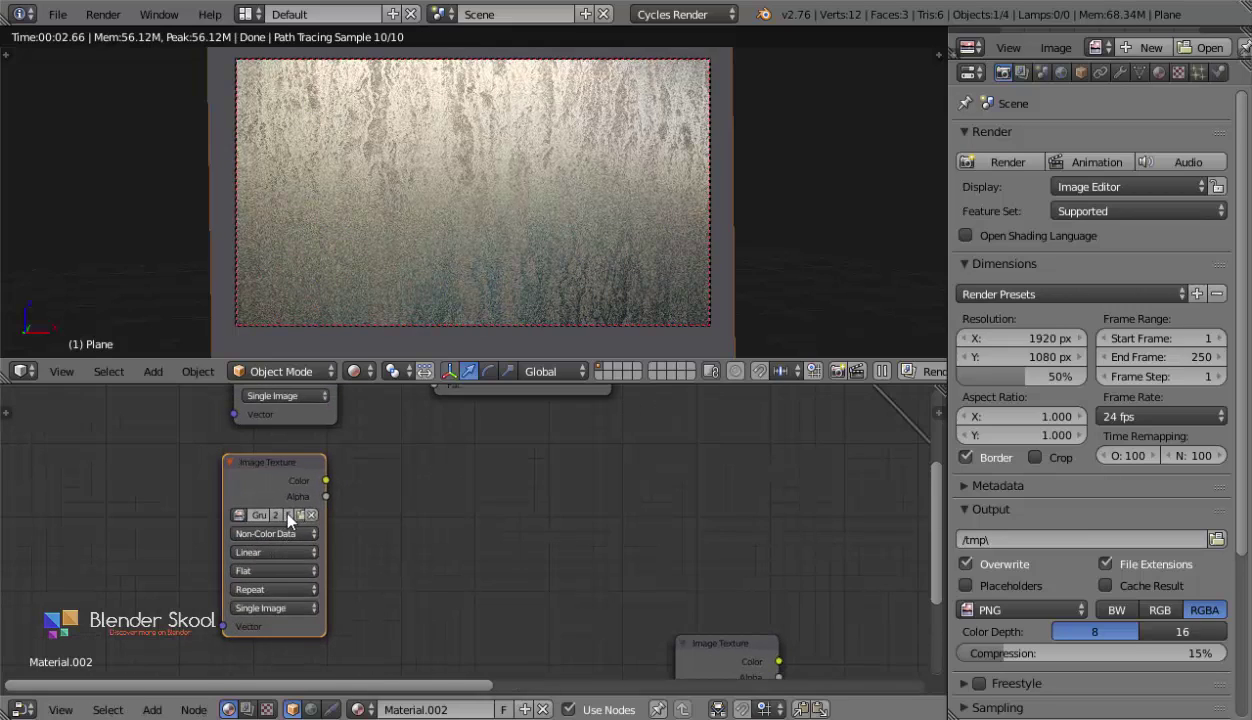
# Load SplatterColored0004_1_S.jpg into the duplicated Image Texture node.
pyautogui.click(301, 516)
pyautogui.click(330, 40)
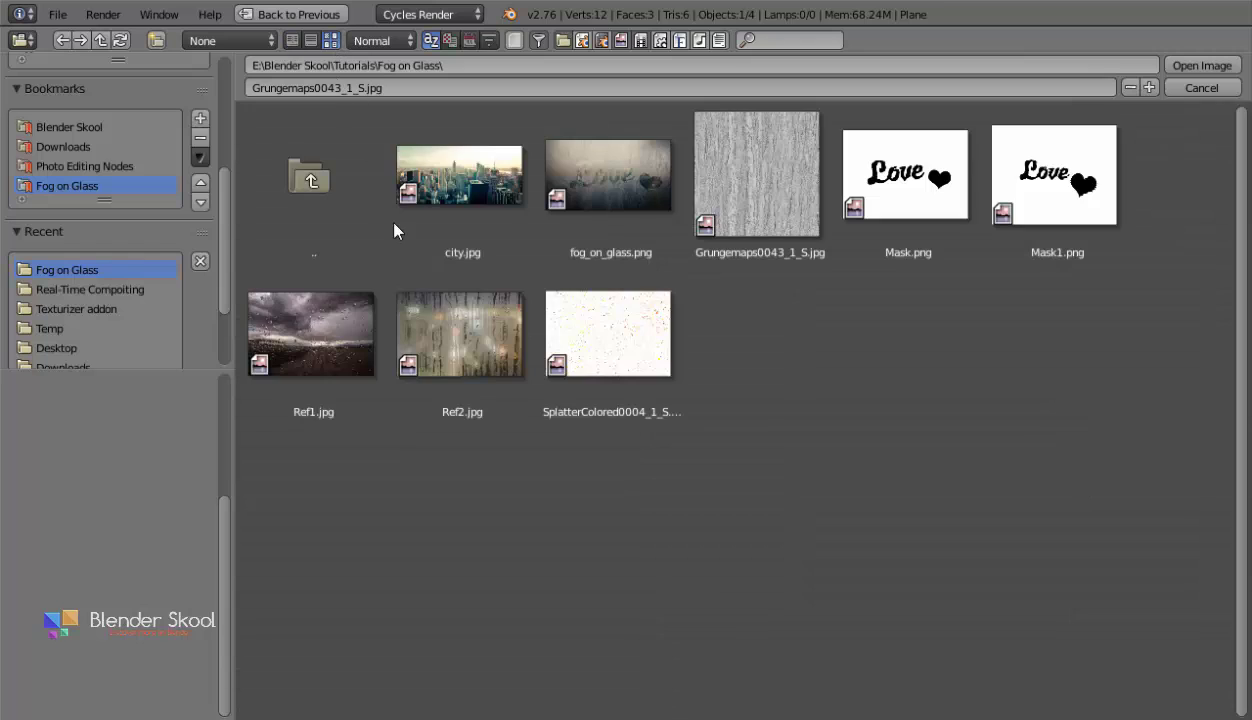
pyautogui.click(605, 405)
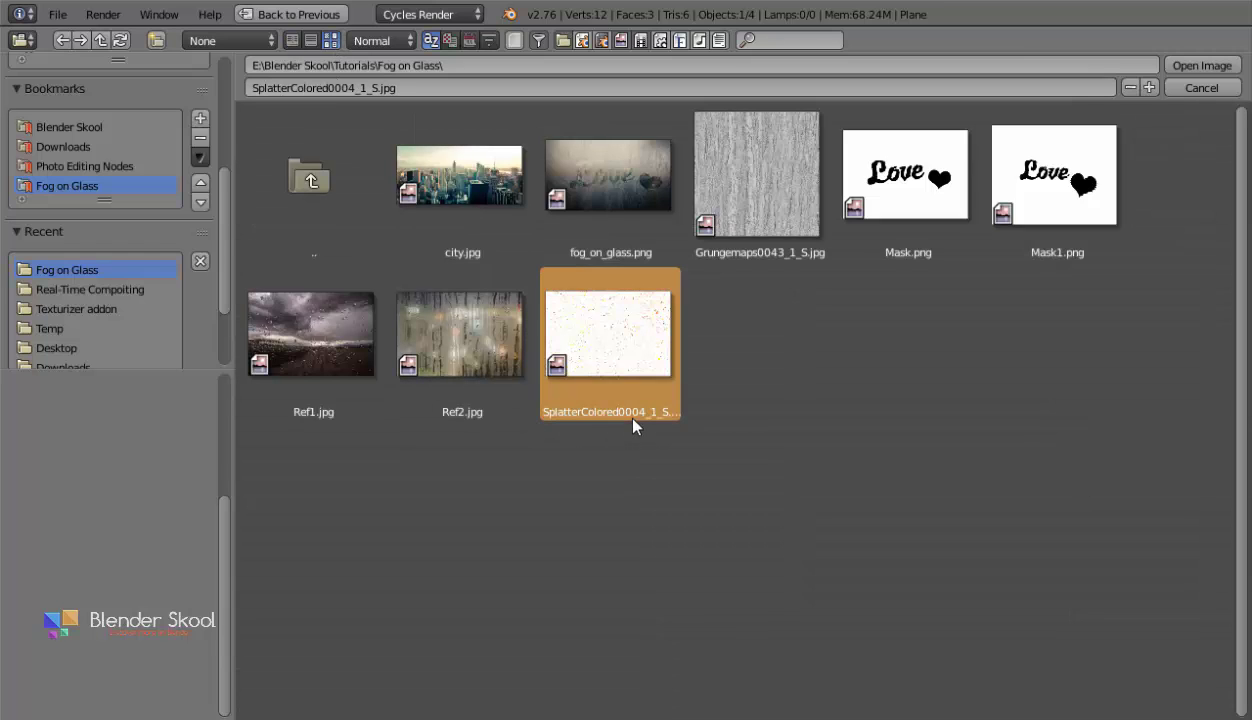
pyautogui.click(1206, 68)
# Add a ColorRamp node below the grunge ColorRamp and connect the splatter Image Texture's Color output to its Fac input.
pyautogui.moveTo(447, 521); pyautogui.dragTo(425, 601, button='middle')
pyautogui.scroll(-1, 425, 601)
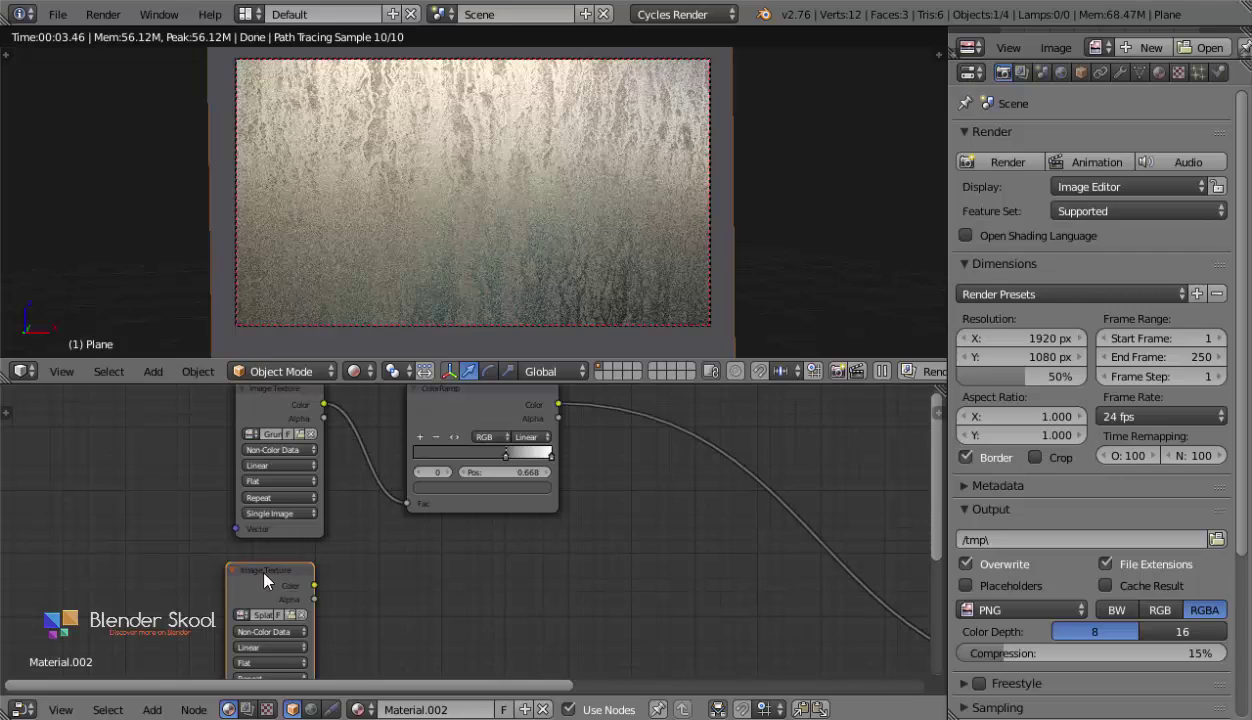
pyautogui.moveTo(444, 579); pyautogui.dragTo(434, 551, button='middle')
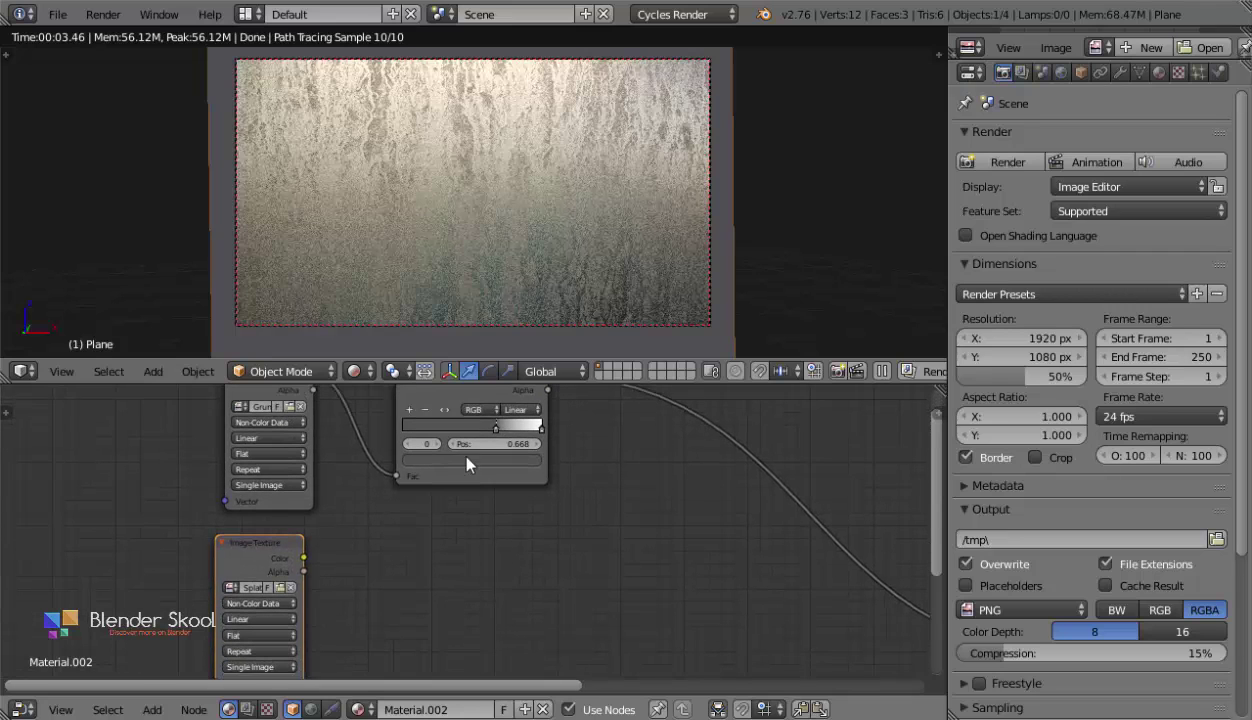
pyautogui.hotkey('shift', 'a')
pyautogui.click(433, 320)
pyautogui.write('color')
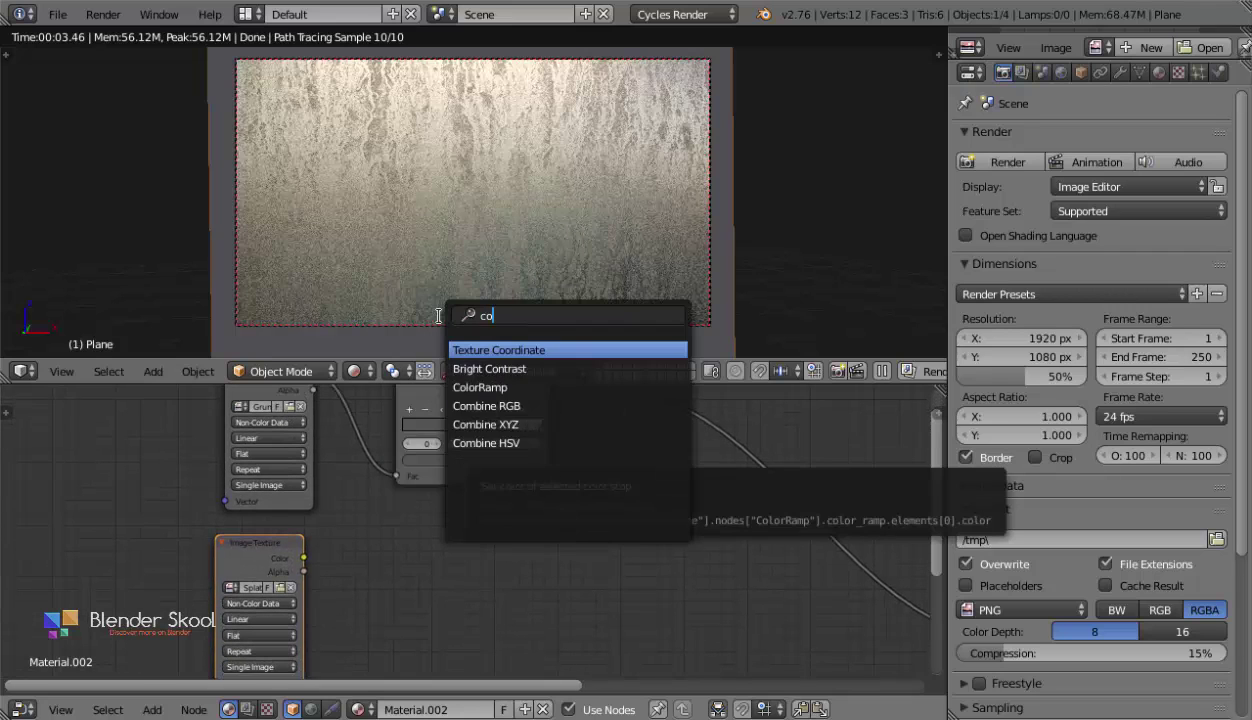
pyautogui.press('Return')
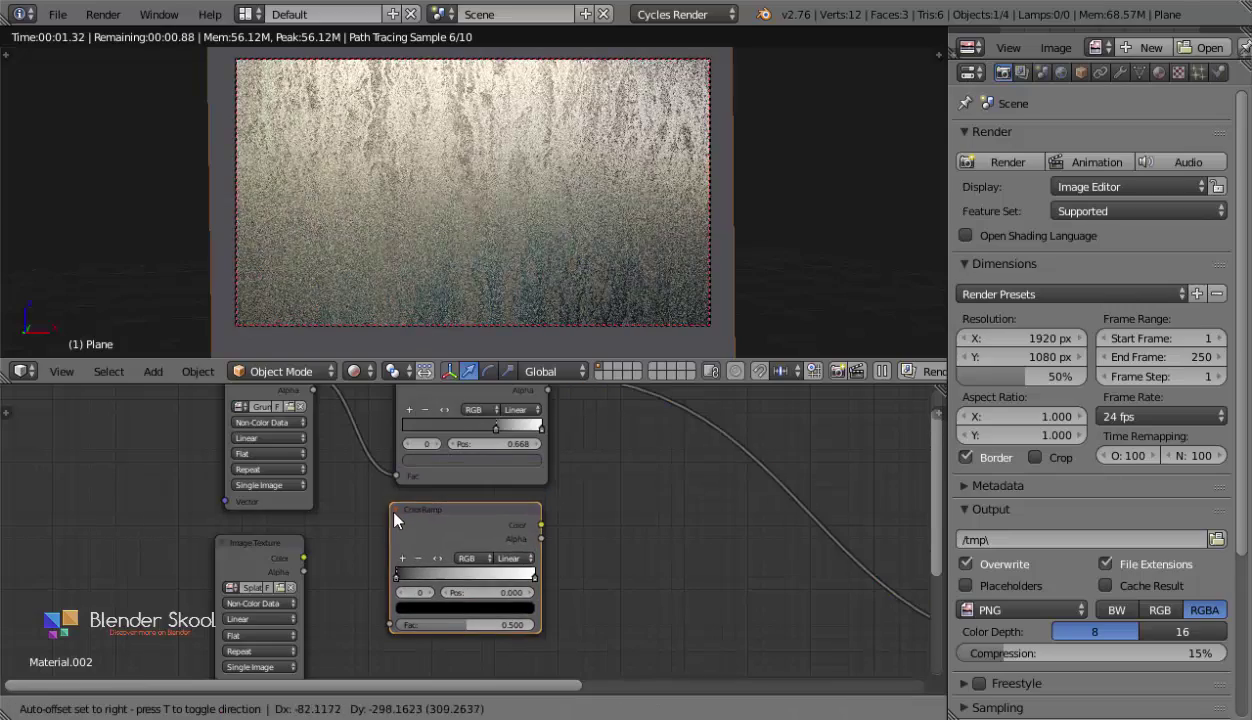
pyautogui.click(386, 501)
pyautogui.moveTo(304, 558); pyautogui.dragTo(396, 632)
# Insert a MixRGB node between the grunge ColorRamp and the Glossy BSDF's Roughness, and connect the splatter ColorRamp's Color to Color2.
pyautogui.moveTo(795, 558); pyautogui.dragTo(670, 510, button='middle')
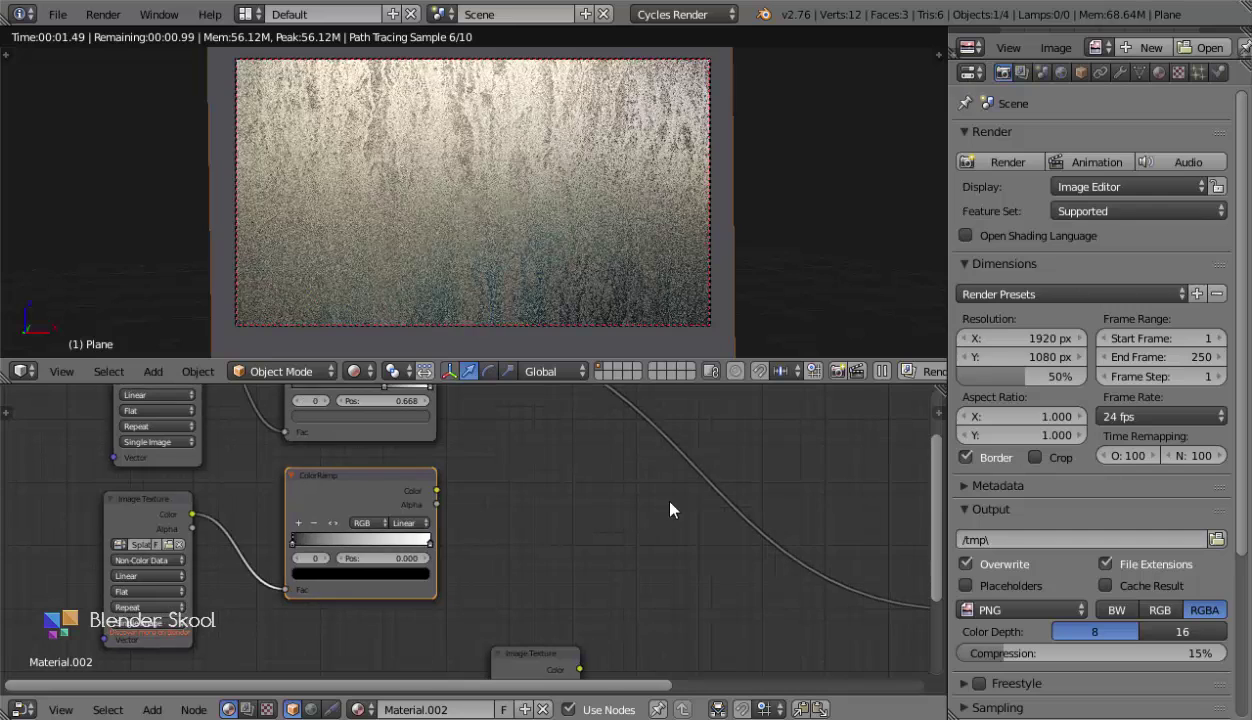
pyautogui.moveTo(428, 497); pyautogui.dragTo(377, 559, button='middle')
pyautogui.scroll(-1, 410, 475)
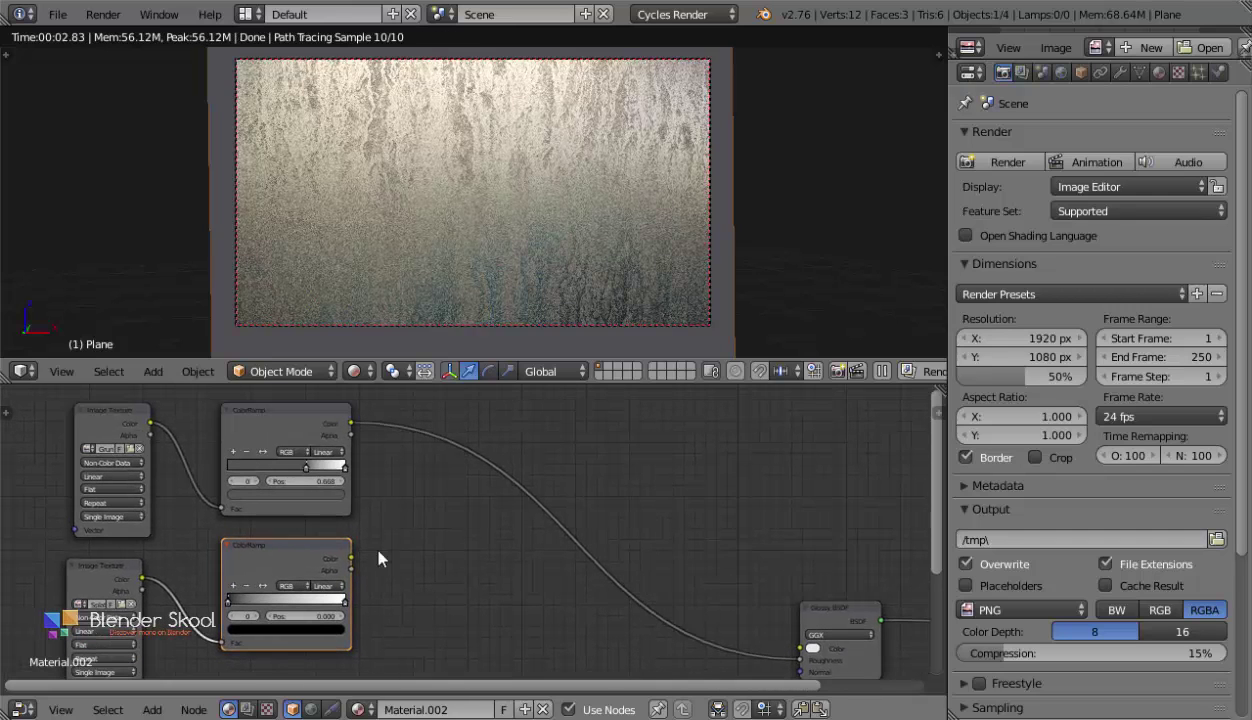
pyautogui.keyDown('shift'); pyautogui.click(300, 434); pyautogui.keyUp('shift')
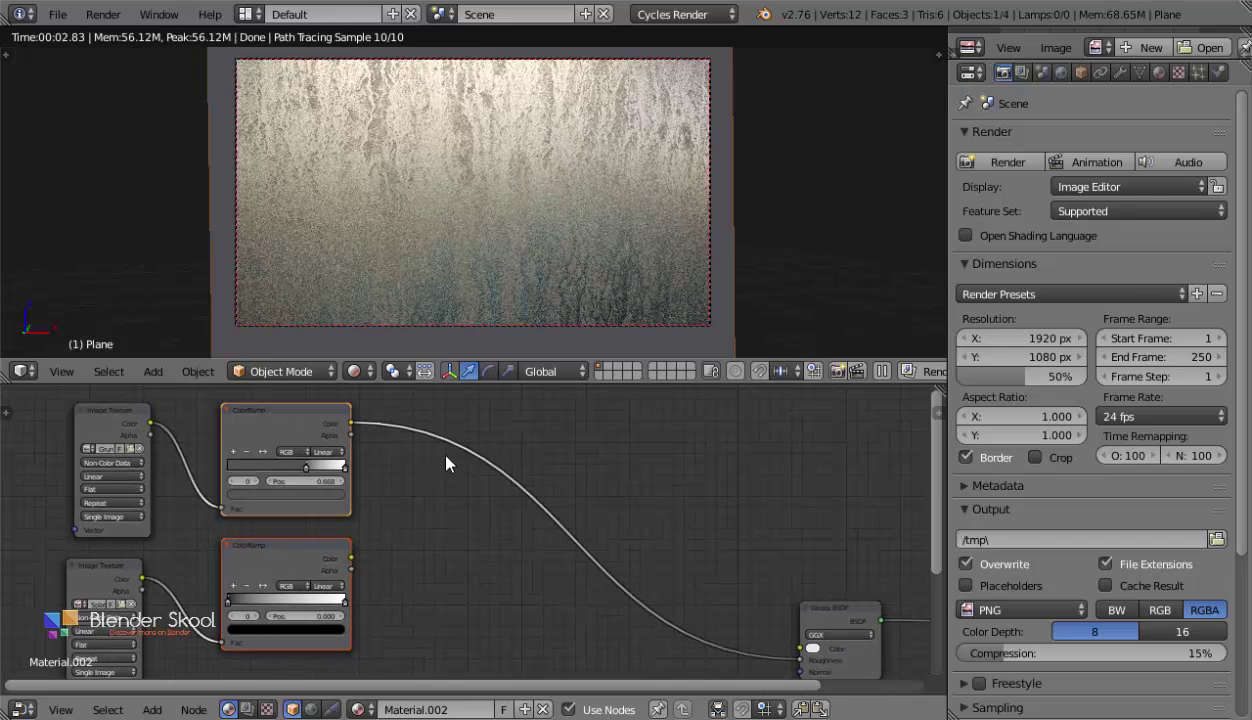
pyautogui.hotkey('shift', 'a')
pyautogui.moveTo(466, 556)
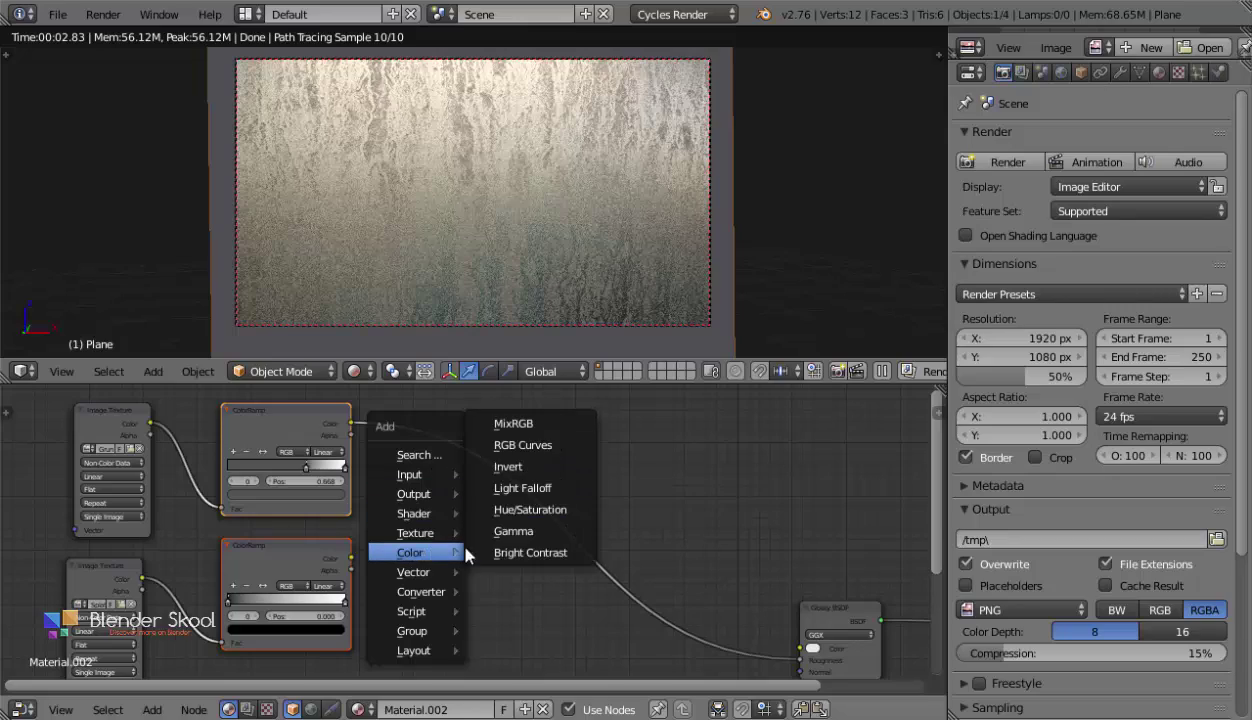
pyautogui.click(540, 425)
pyautogui.click(453, 467)
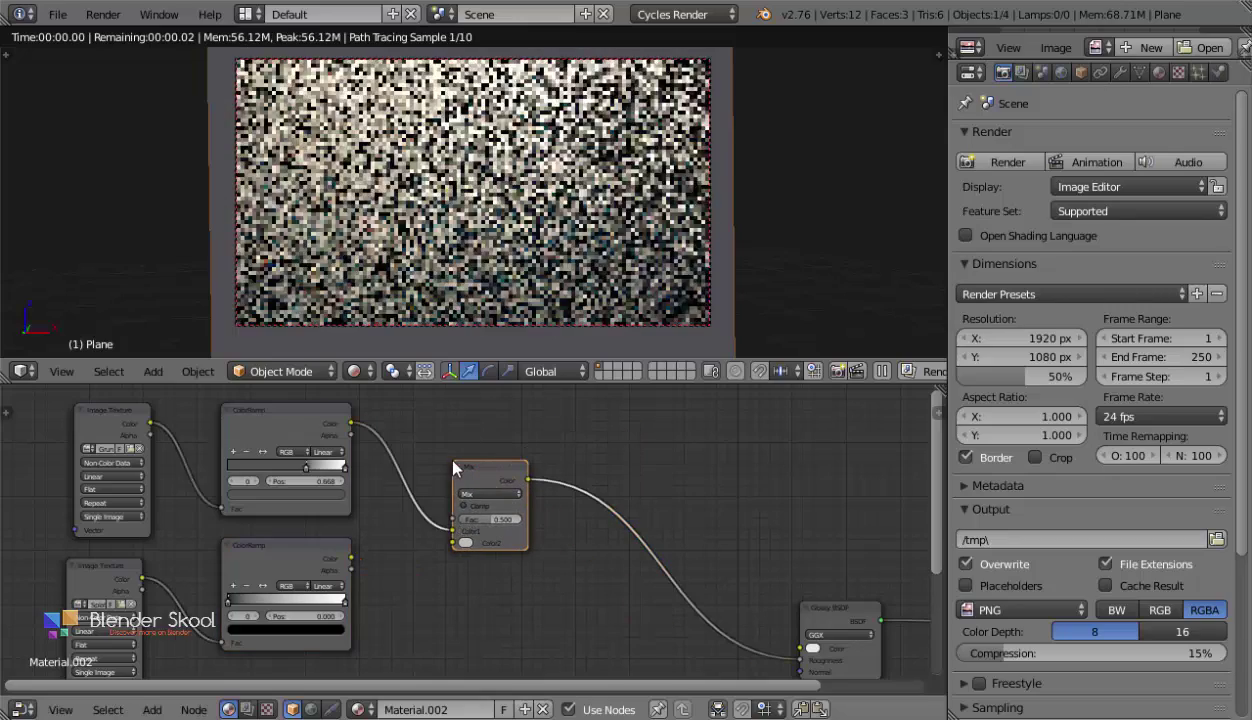
pyautogui.moveTo(350, 558); pyautogui.dragTo(453, 543)
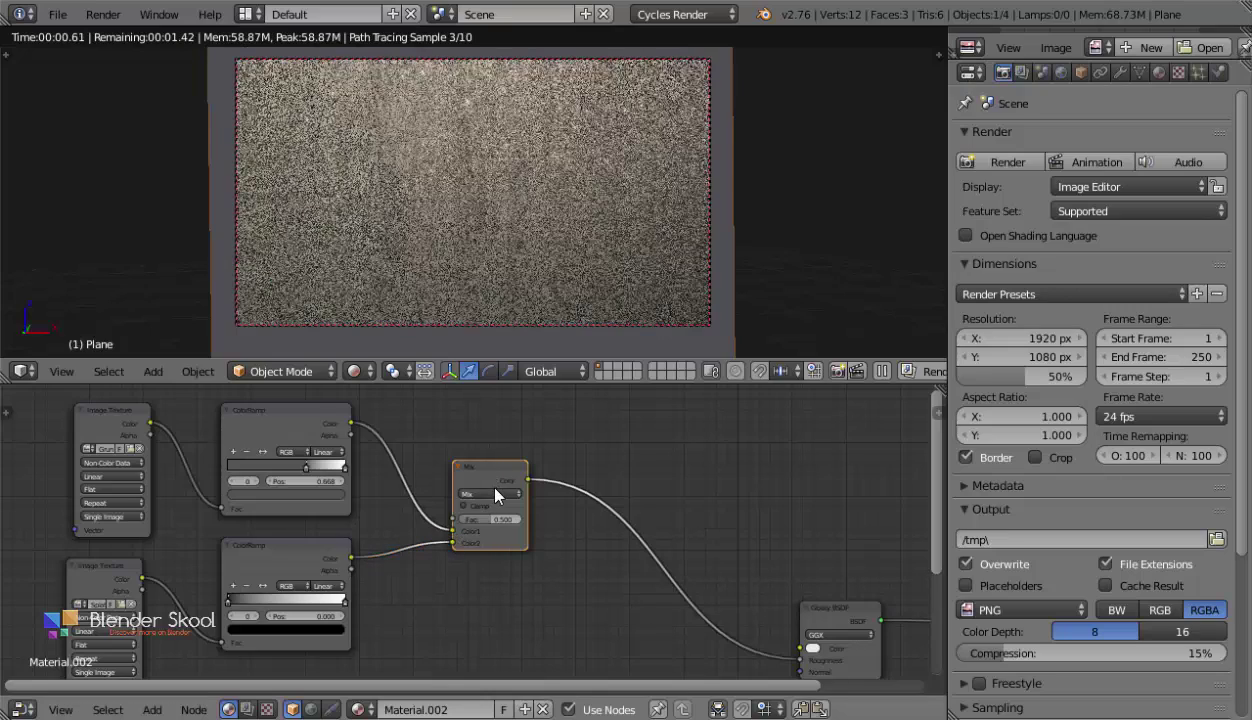
# Set the Mix node's blend type to Multiply and its factor to 1.000.
pyautogui.click(492, 494)
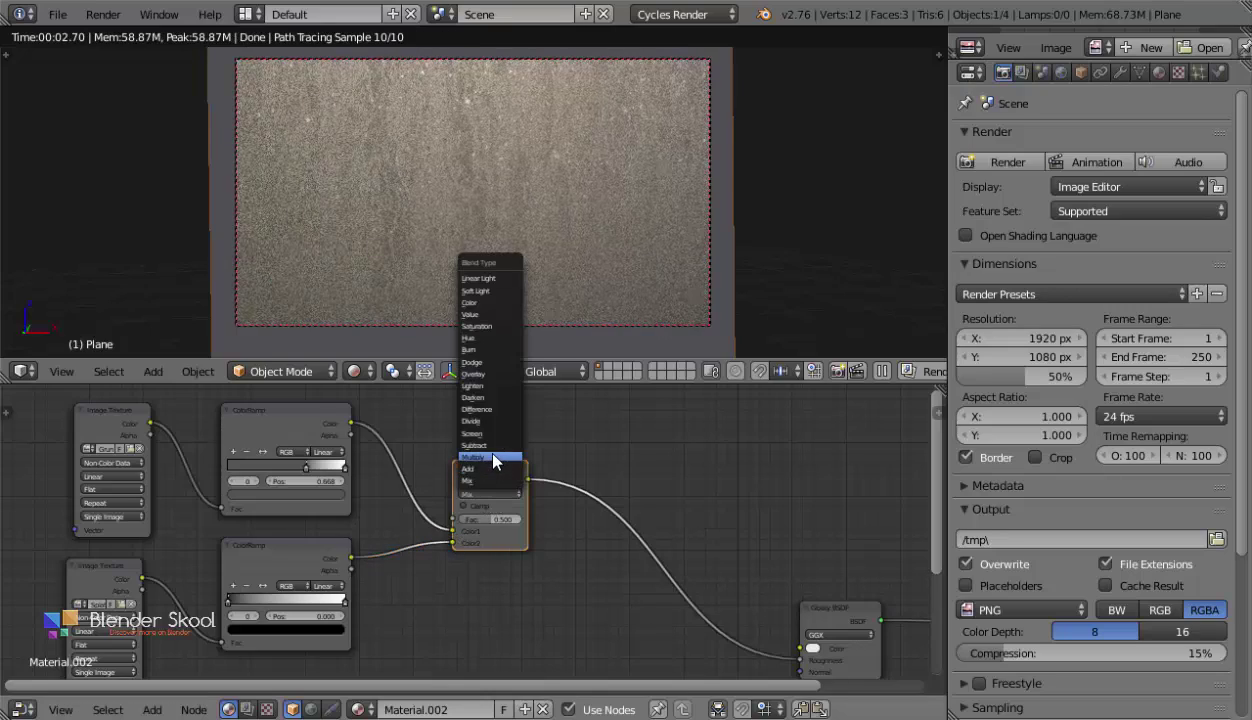
pyautogui.click(492, 457)
pyautogui.moveTo(481, 519); pyautogui.dragTo(527, 519)
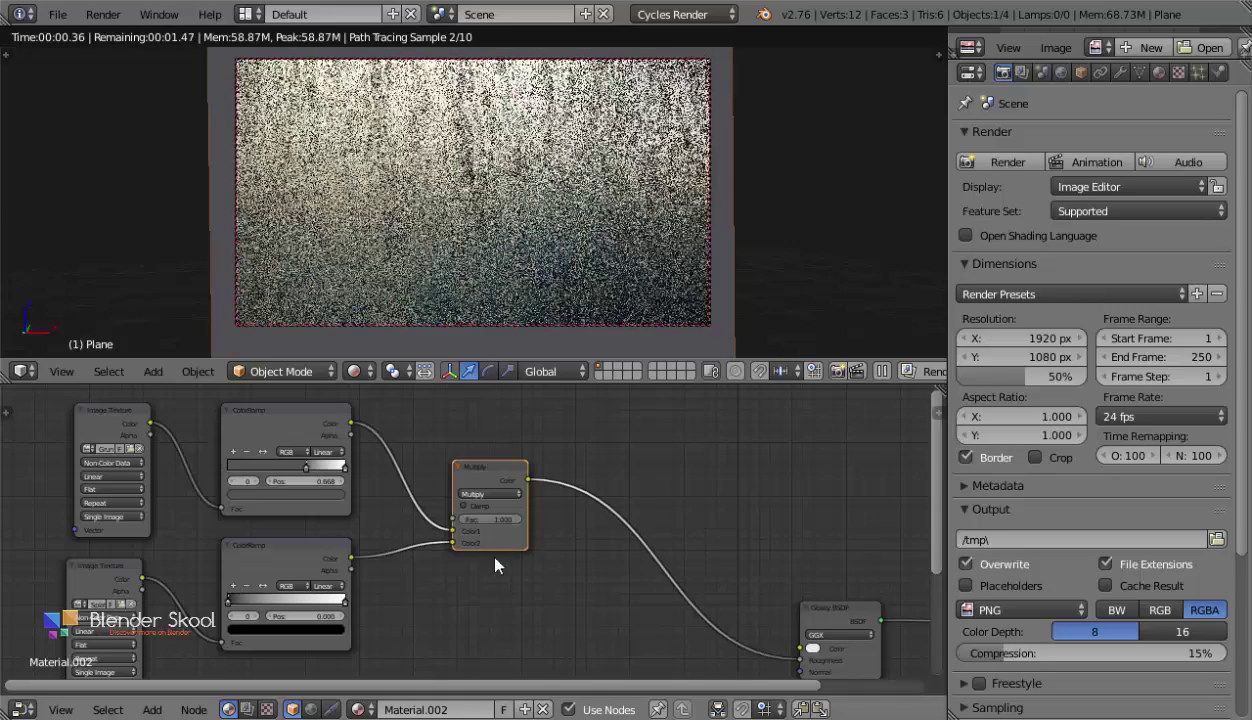
# Enable the Node Wrangler add-on in the User Preferences and close them.
pyautogui.moveTo(391, 648); pyautogui.dragTo(393, 585, button='middle')
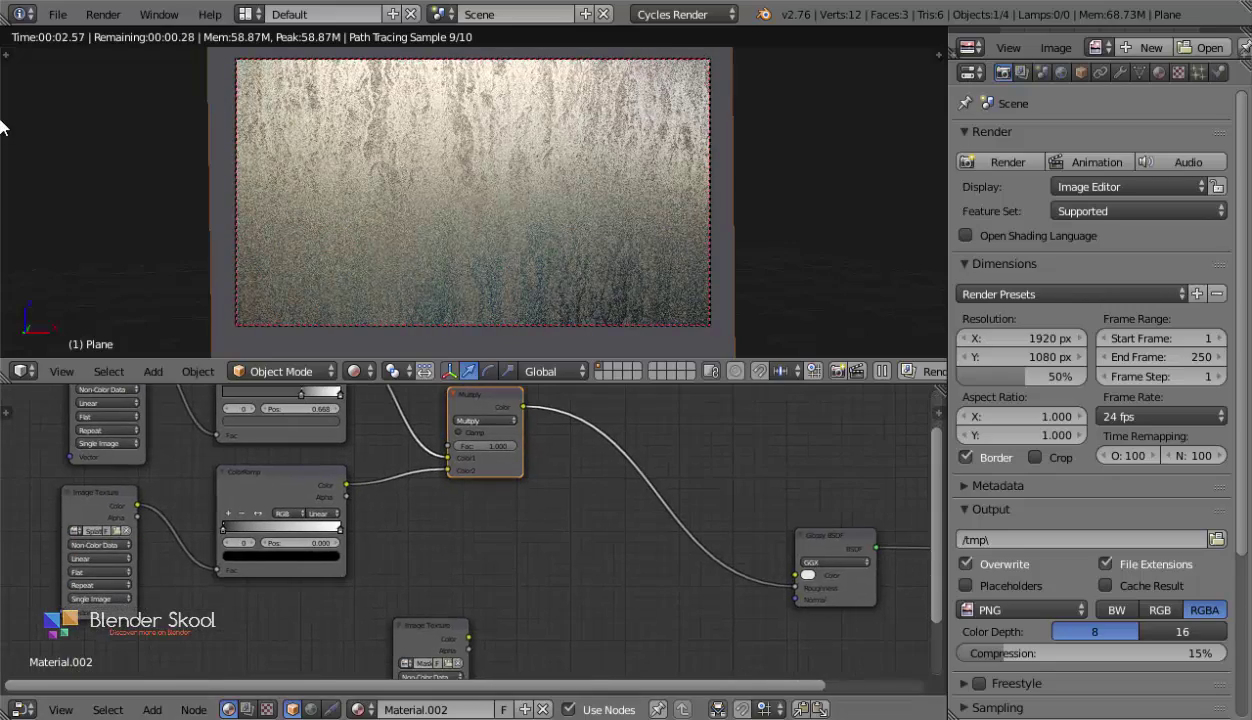
pyautogui.click(60, 15)
pyautogui.click(113, 232)
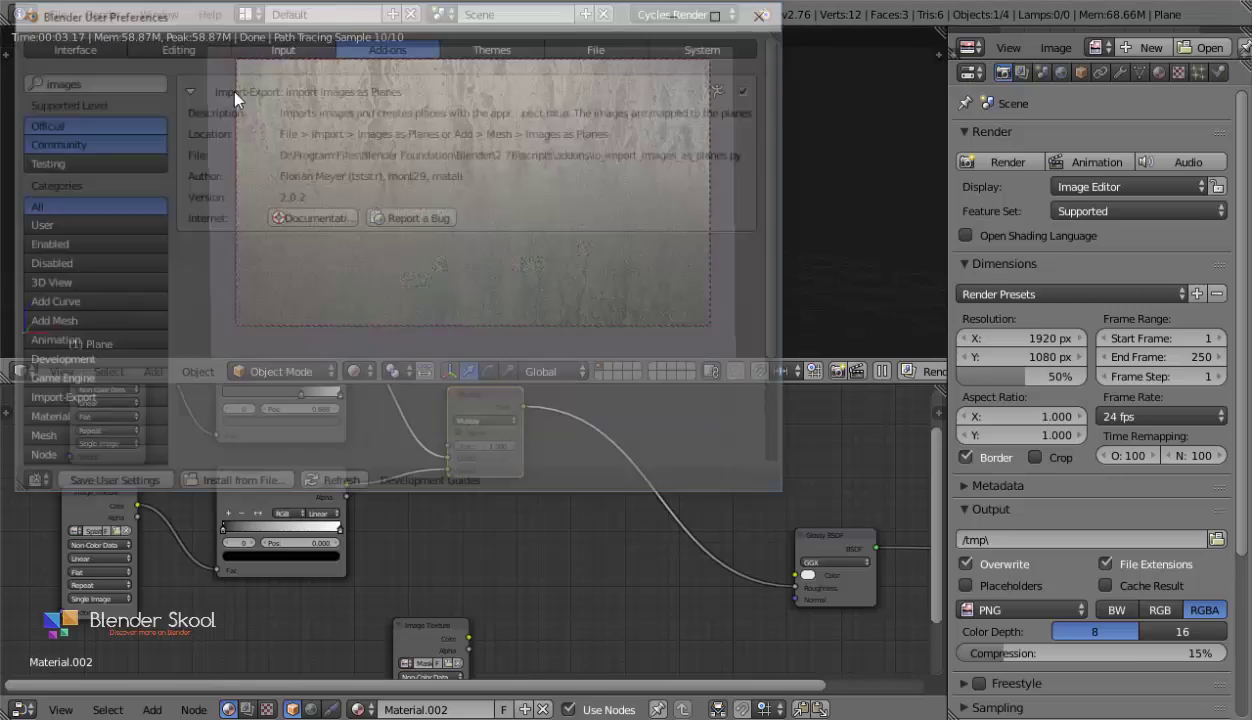
pyautogui.click(143, 79)
pyautogui.write('node')
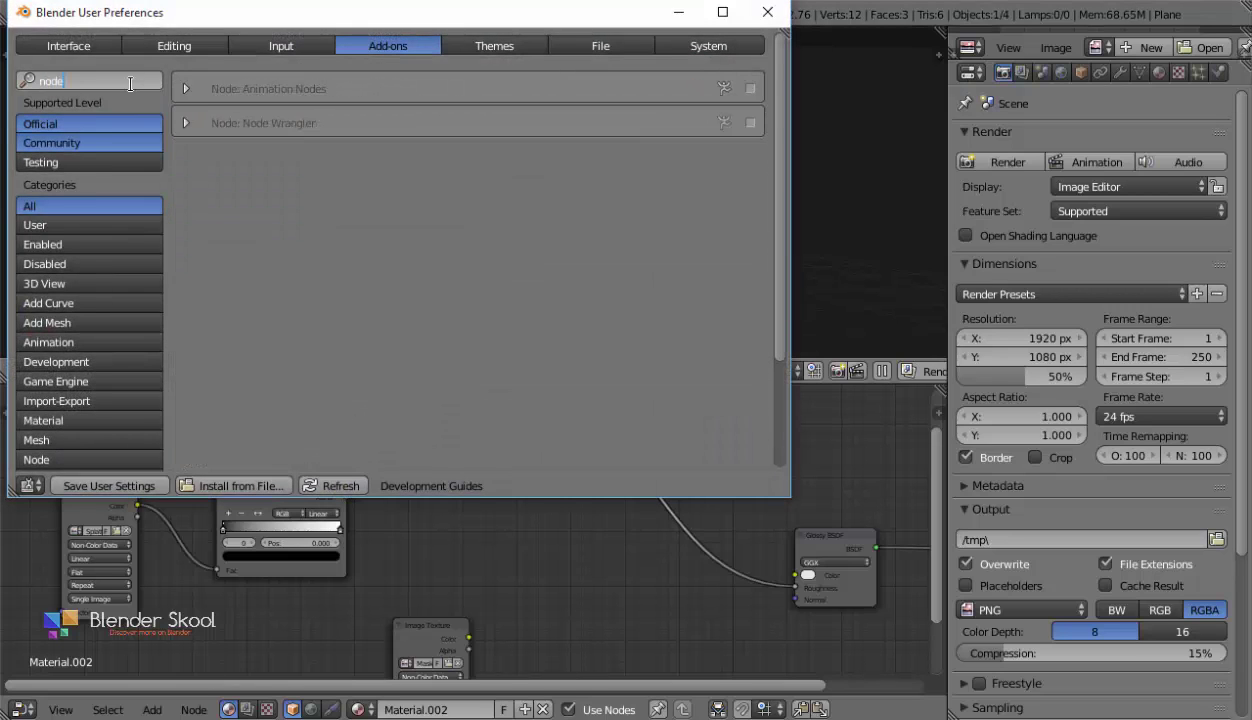
pyautogui.press('Return')
pyautogui.click(750, 122)
pyautogui.click(767, 12)
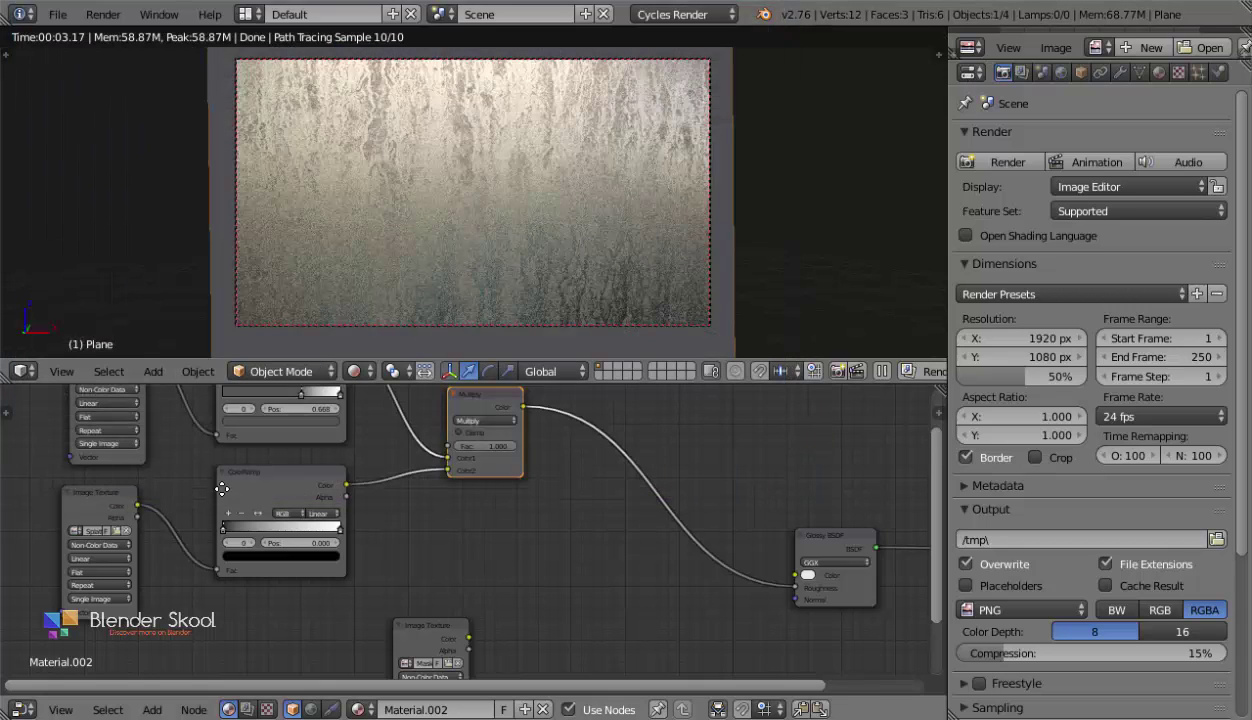
# Preview the splatter ColorRamp's output on the plane with Node Wrangler's viewer.
pyautogui.moveTo(212, 511)
pyautogui.mouseDown(button='middle')
pyautogui.moveTo(190, 507)
pyautogui.moveTo(232, 522)
pyautogui.mouseUp(button='middle')
pyautogui.scroll(2, 247, 503)
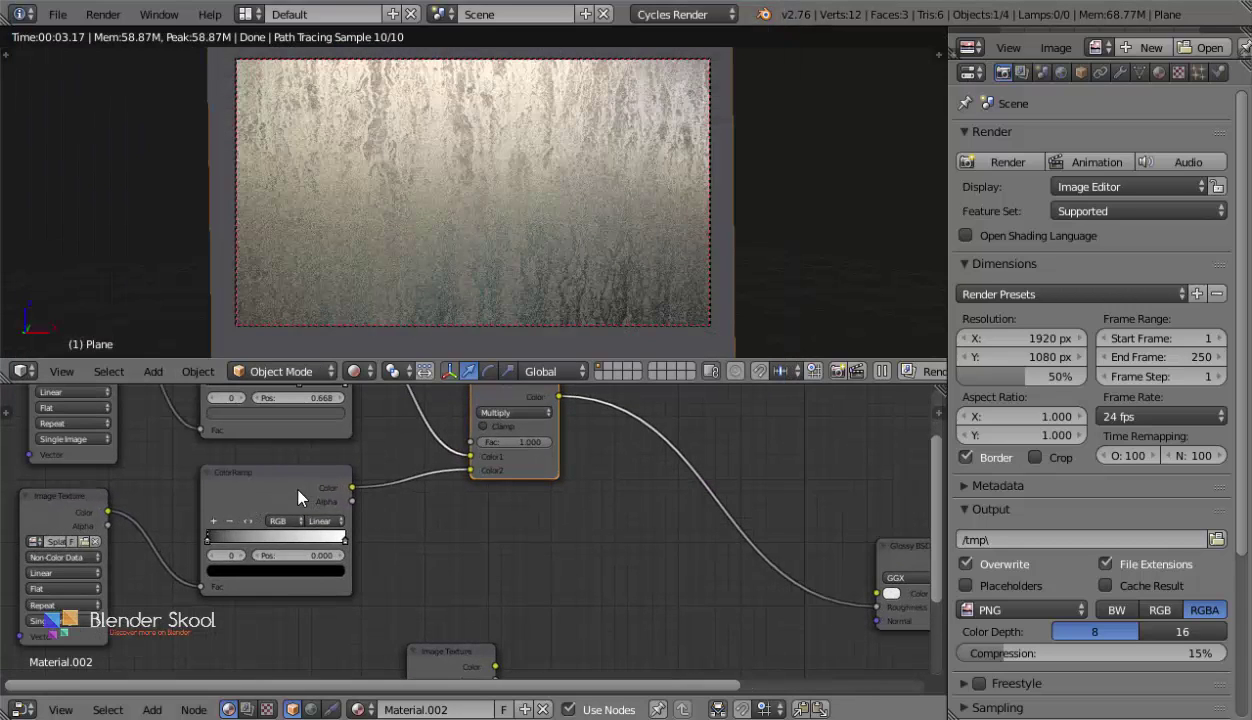
pyautogui.keyDown('ctrl'); pyautogui.keyDown('shift'); pyautogui.click(271, 475); pyautogui.keyUp('shift'); pyautogui.keyUp('ctrl')
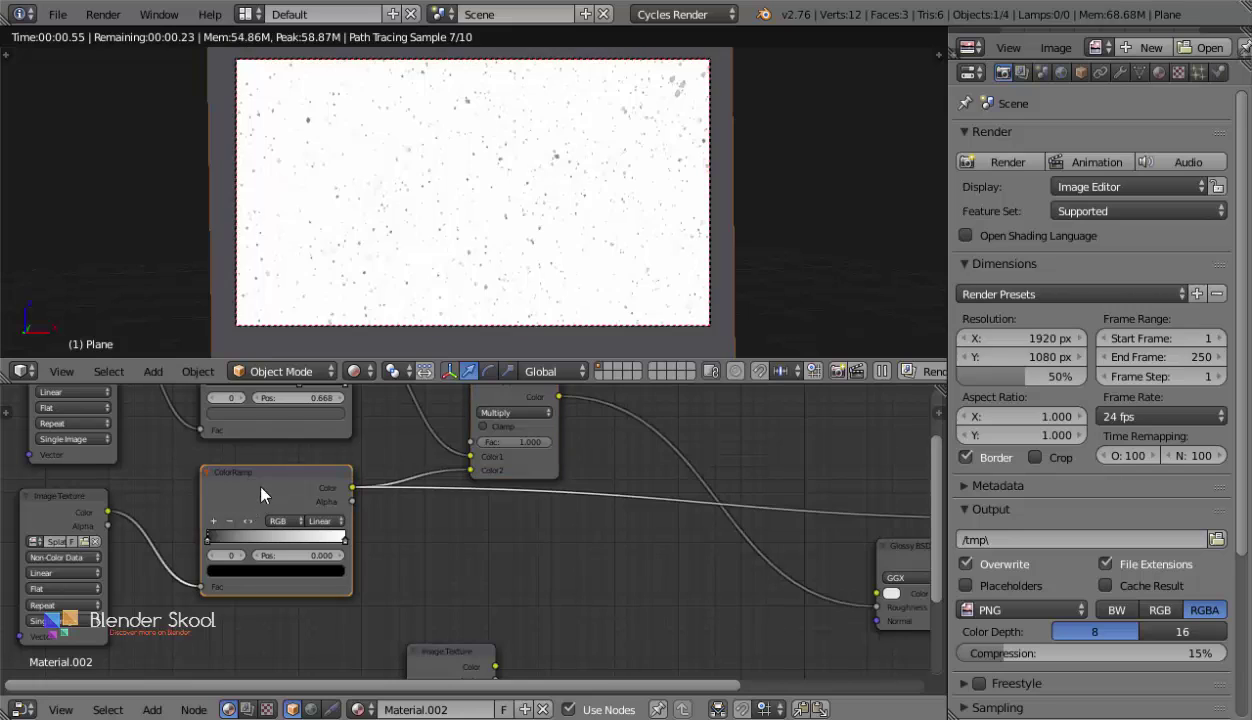
# Move the splatter ColorRamp's black stop to position 0.236 and lighten its color to RGB 0.012.
pyautogui.moveTo(229, 516); pyautogui.dragTo(249, 520, button='middle')
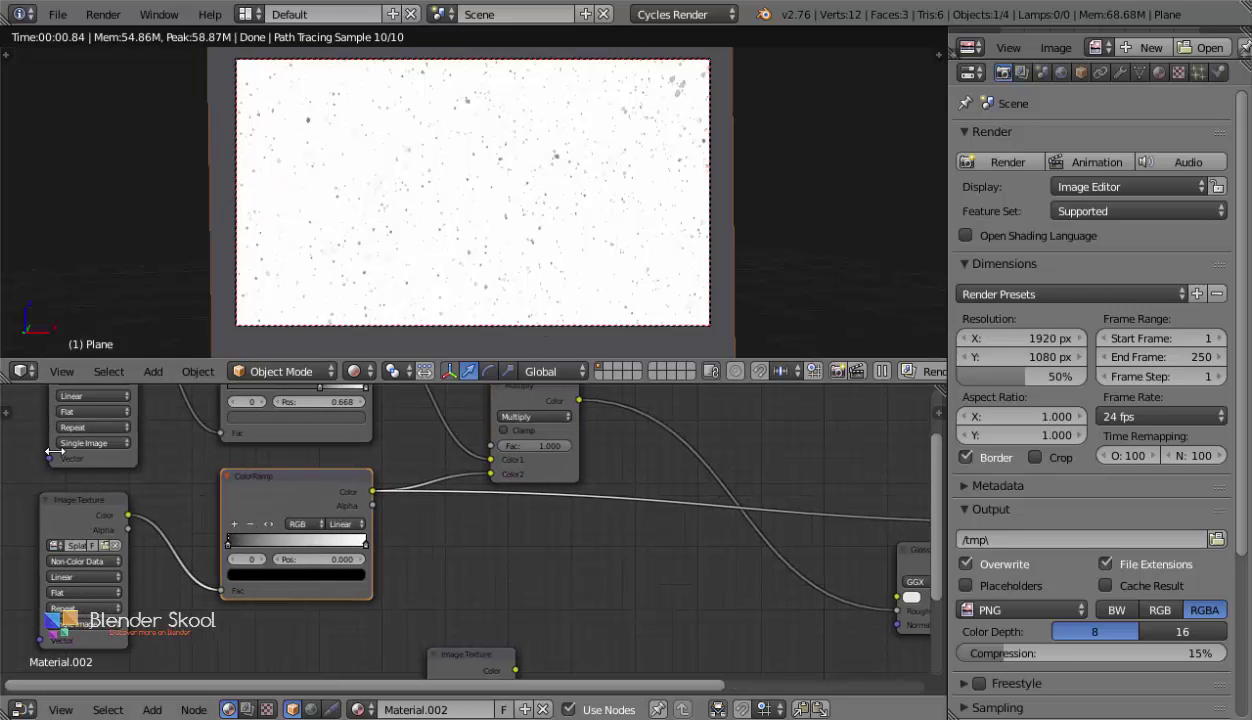
pyautogui.moveTo(219, 493); pyautogui.dragTo(330, 481, button='middle')
pyautogui.scroll(5, 330, 481)
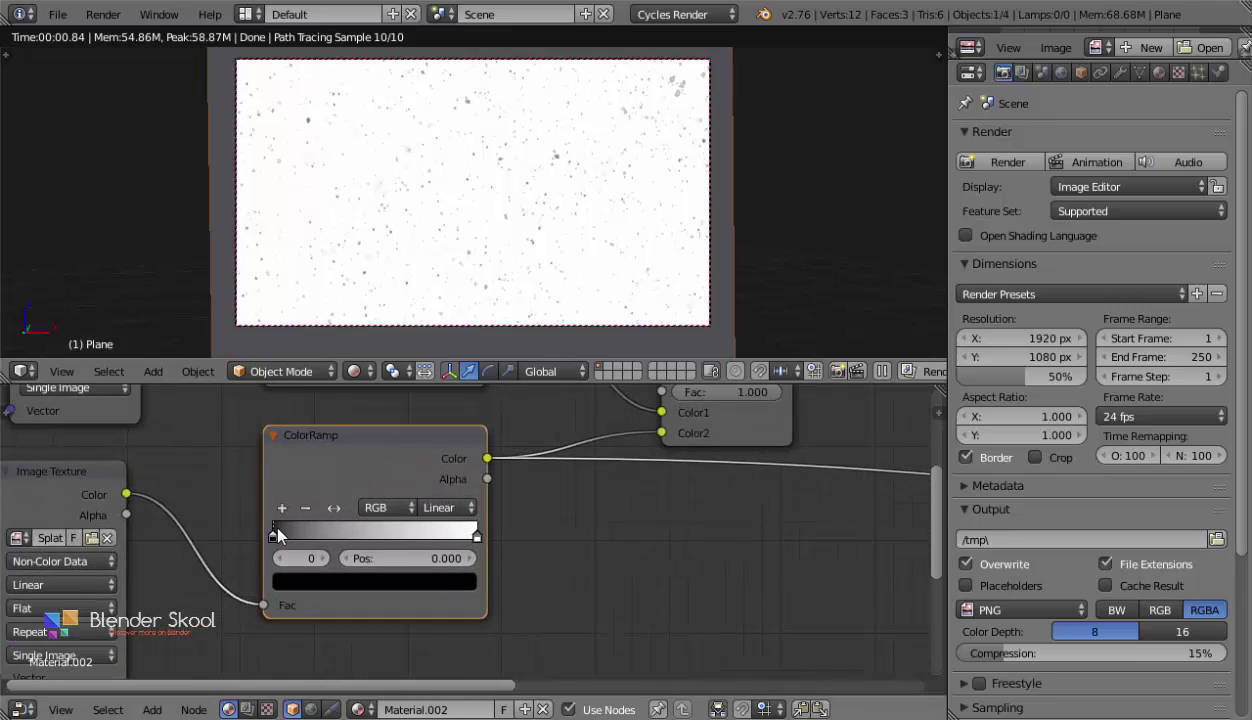
pyautogui.moveTo(284, 531); pyautogui.dragTo(333, 528)
pyautogui.click(344, 580)
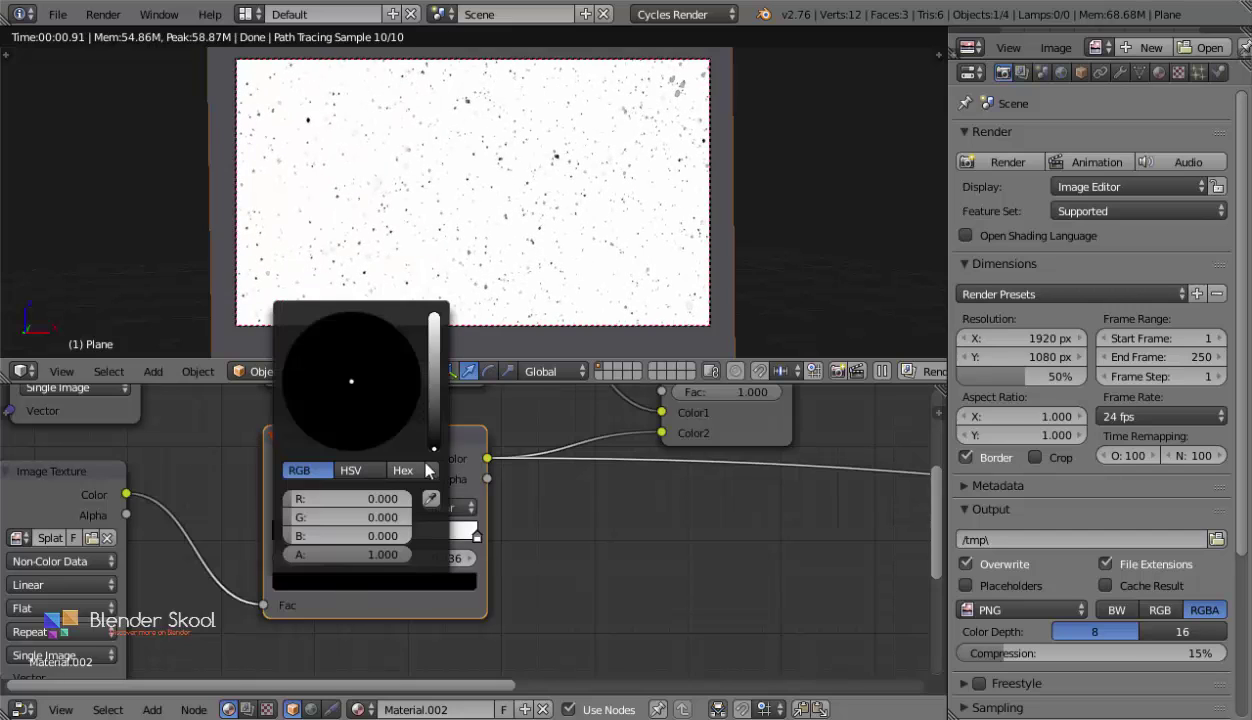
pyautogui.click(435, 430)
pyautogui.moveTo(436, 428); pyautogui.dragTo(436, 437)
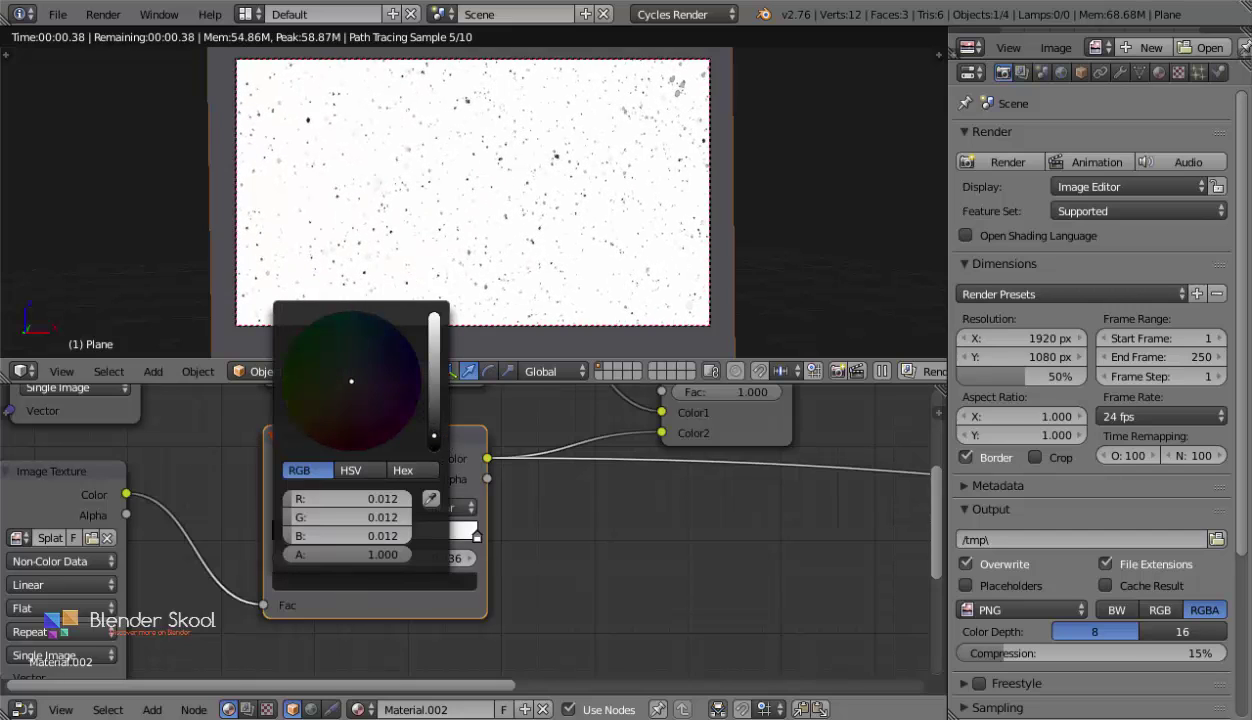
# Preview the Multiply node's output on the plane and compare it with the grunge ColorRamp's output.
pyautogui.moveTo(829, 524); pyautogui.dragTo(609, 553, button='middle')
pyautogui.scroll(-4, 605, 558)
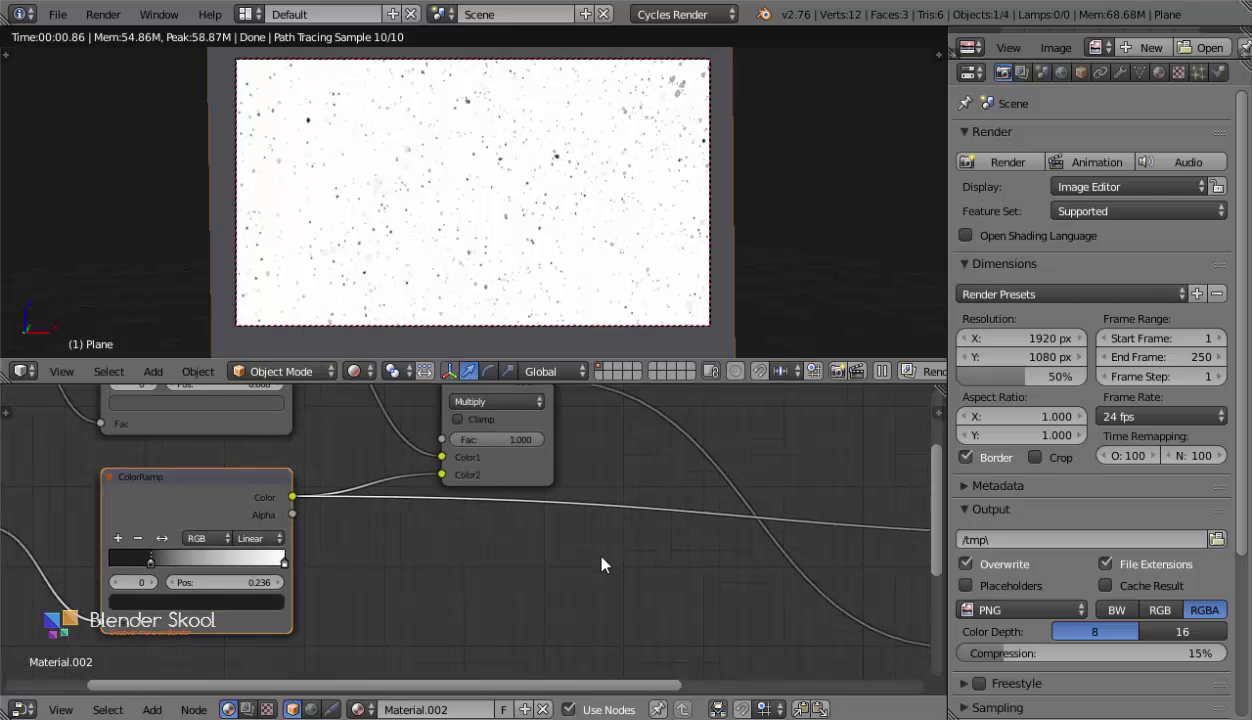
pyautogui.keyDown('ctrl'); pyautogui.keyDown('shift'); pyautogui.click(388, 445); pyautogui.keyUp('shift'); pyautogui.keyUp('ctrl')
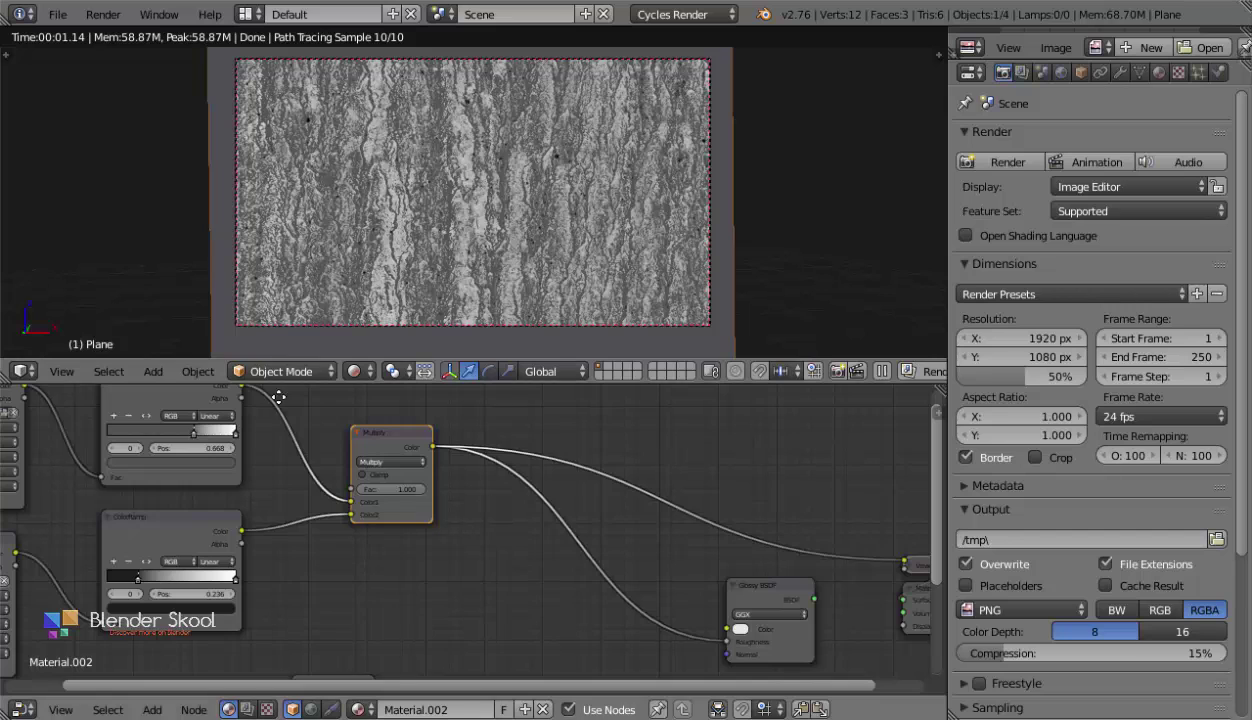
pyautogui.moveTo(211, 386); pyautogui.dragTo(267, 418, button='middle')
pyautogui.keyDown('ctrl'); pyautogui.keyDown('shift'); pyautogui.click(234, 409); pyautogui.keyUp('shift'); pyautogui.keyUp('ctrl')
pyautogui.keyDown('ctrl'); pyautogui.keyDown('shift'); pyautogui.click(429, 471); pyautogui.keyUp('shift'); pyautogui.keyUp('ctrl')
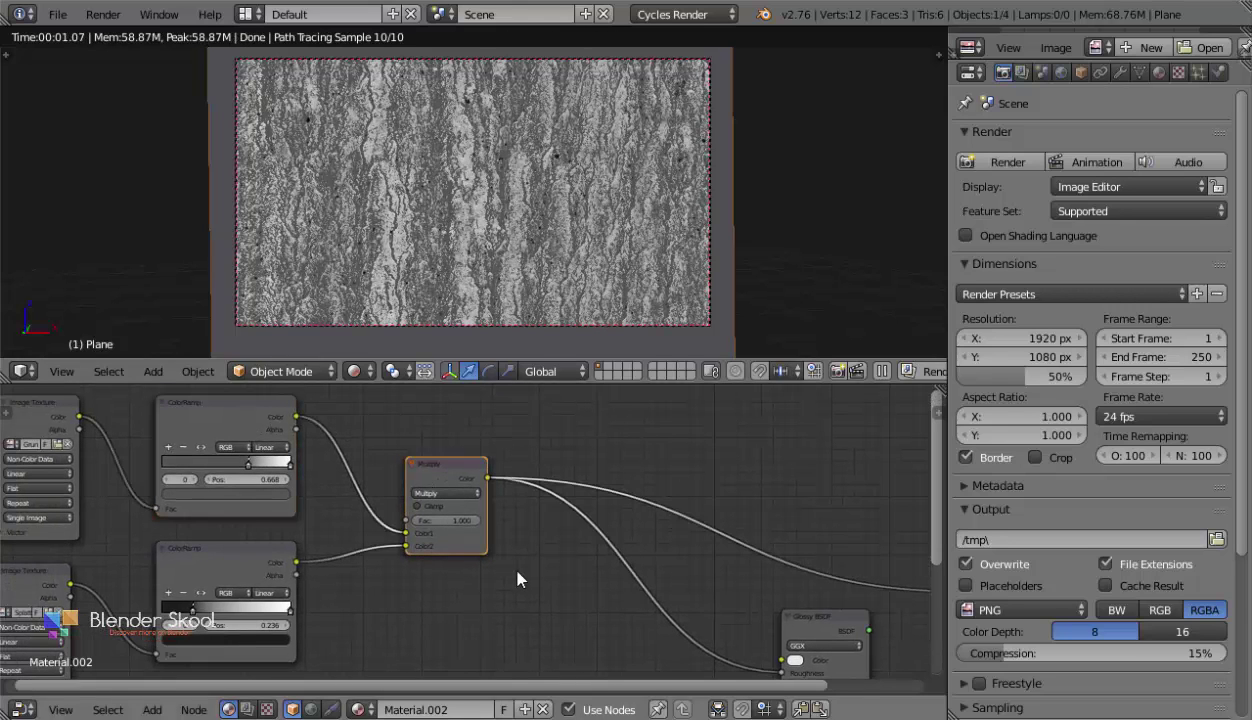
# Insert a ColorRamp node on the Multiply node's Color output, ahead of the viewer and the Glossy BSDF's Roughness.
pyautogui.moveTo(516, 579); pyautogui.dragTo(472, 561, button='middle')
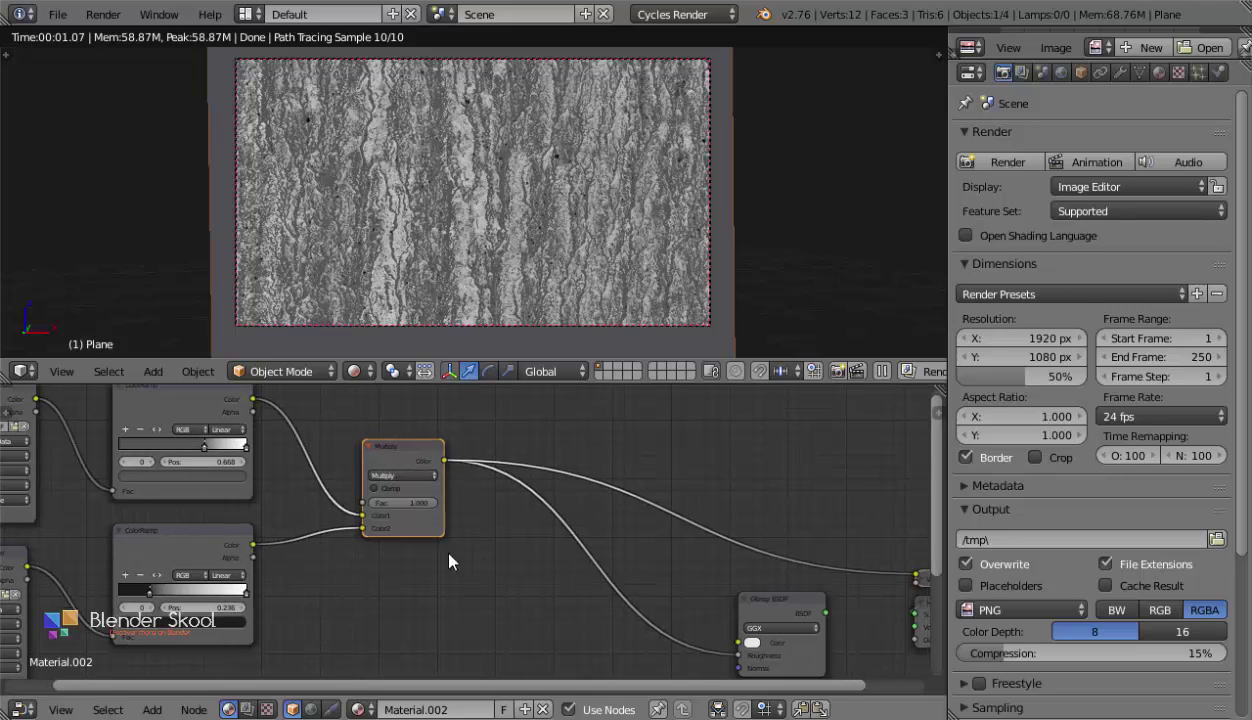
pyautogui.press('g')
pyautogui.rightClick(402, 496)
pyautogui.hotkey('shift', 'a')
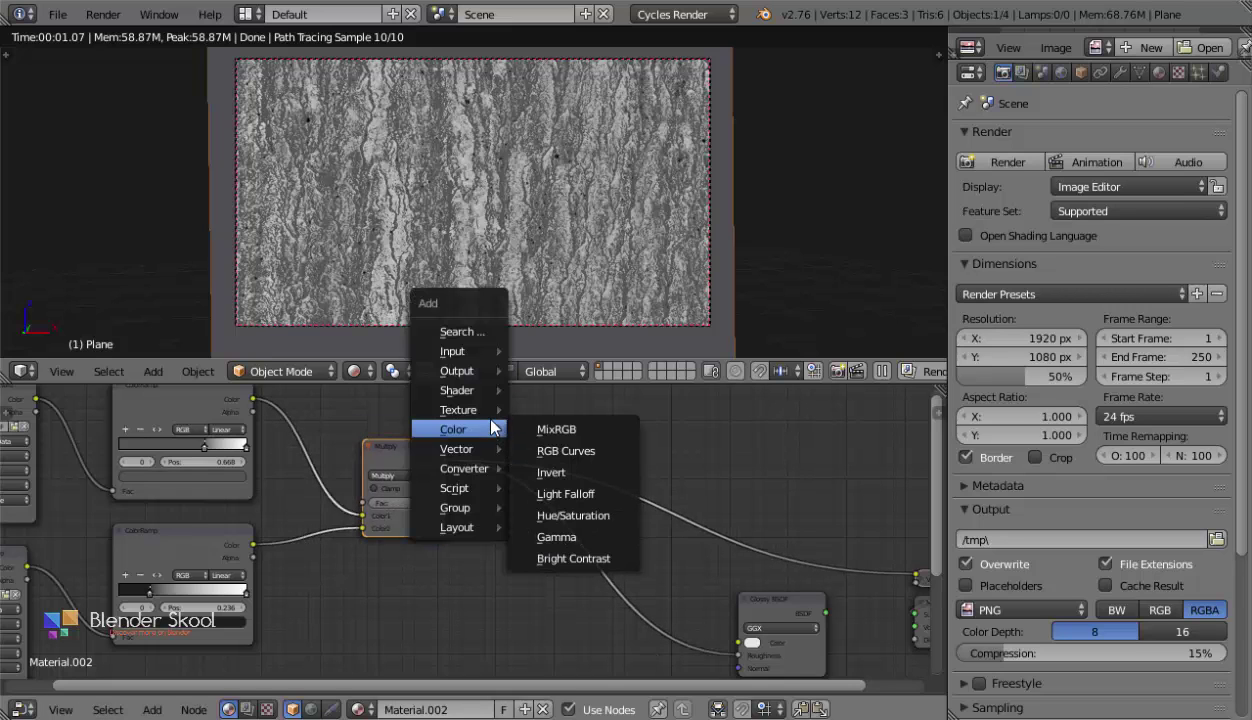
pyautogui.moveTo(478, 468)
pyautogui.click(575, 246)
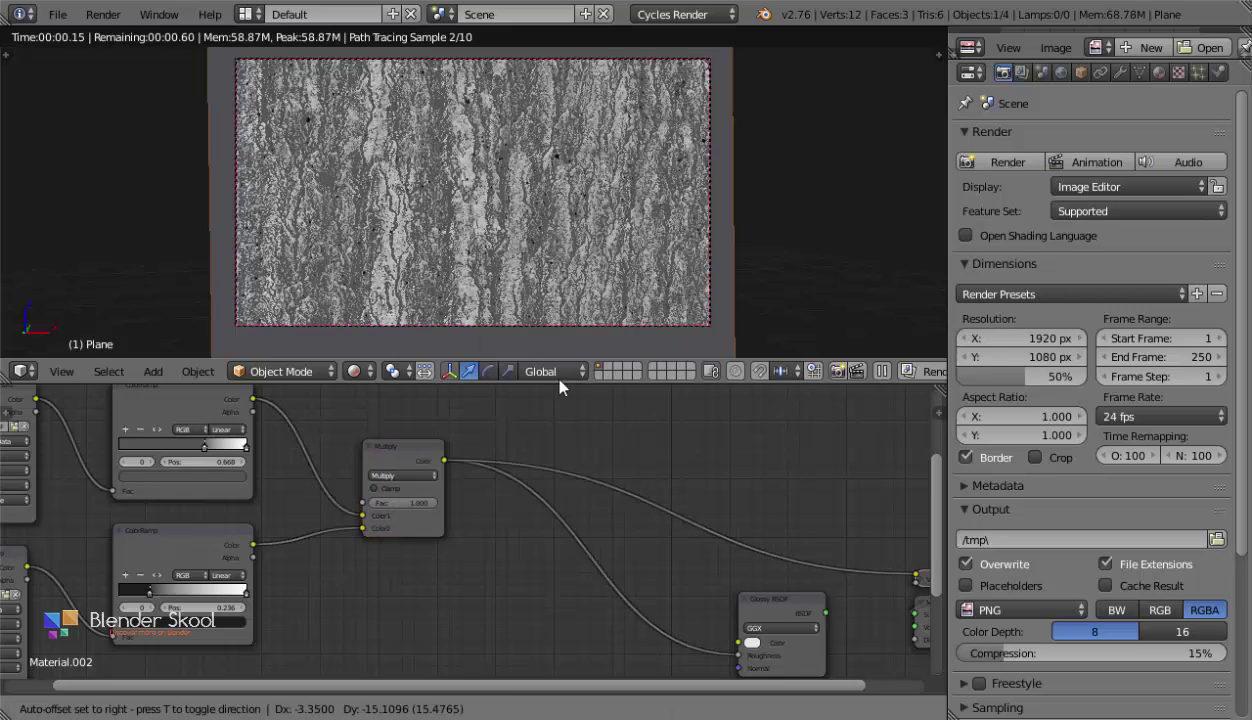
pyautogui.click(560, 525)
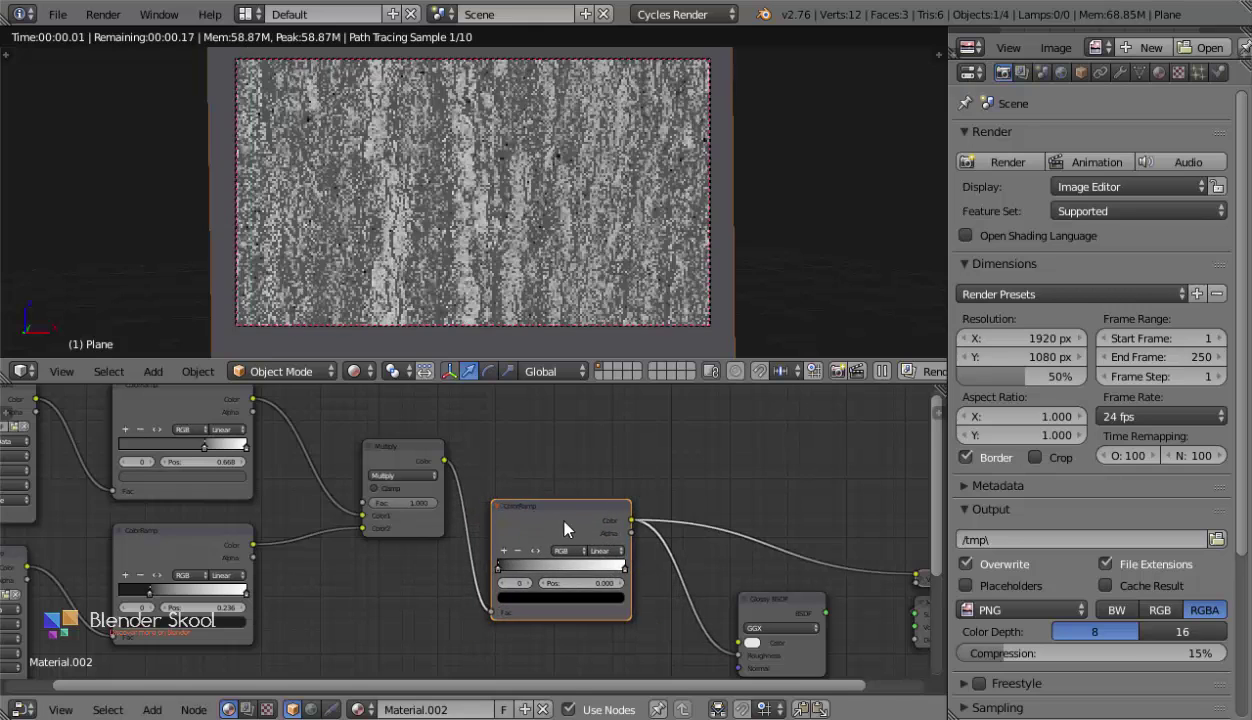
# Move the light stop of the ColorRamp after the Multiply node to position 0.882 and darken its color to RGB 0.310.
pyautogui.scroll(2, 563, 528)
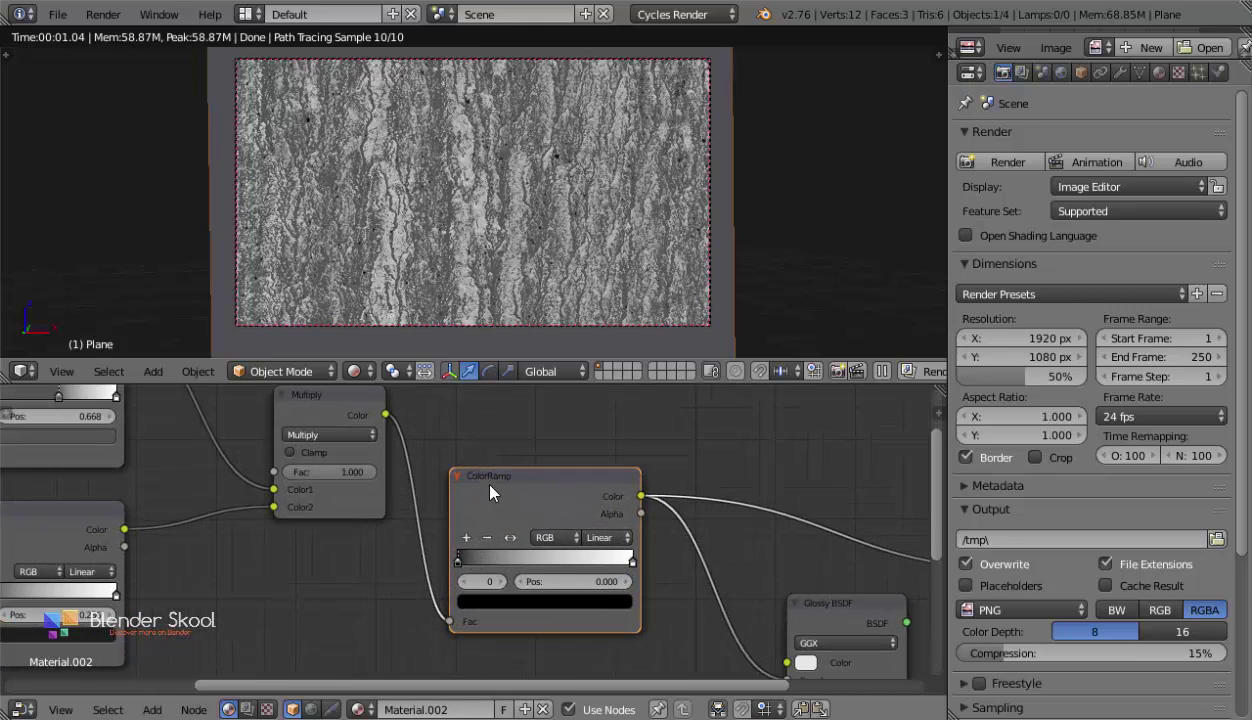
pyautogui.moveTo(490, 490); pyautogui.dragTo(476, 436)
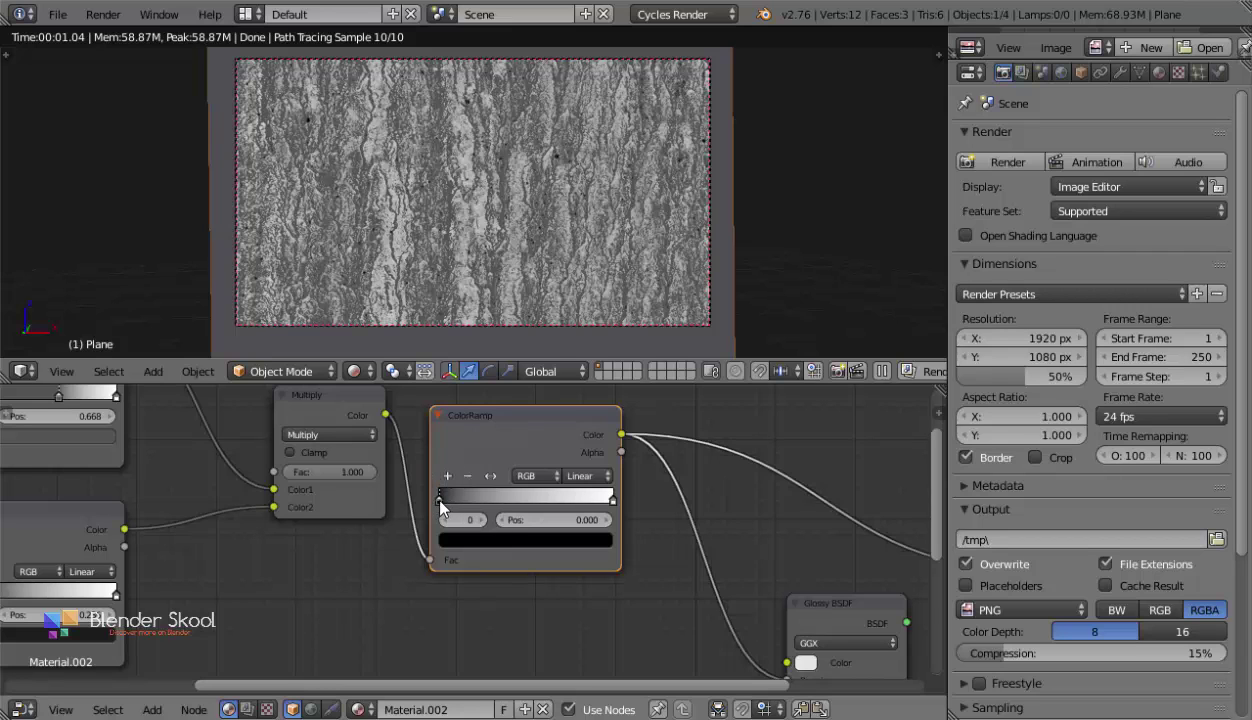
pyautogui.moveTo(440, 500)
pyautogui.mouseDown()
pyautogui.moveTo(456, 496)
pyautogui.moveTo(421, 504)
pyautogui.mouseUp()
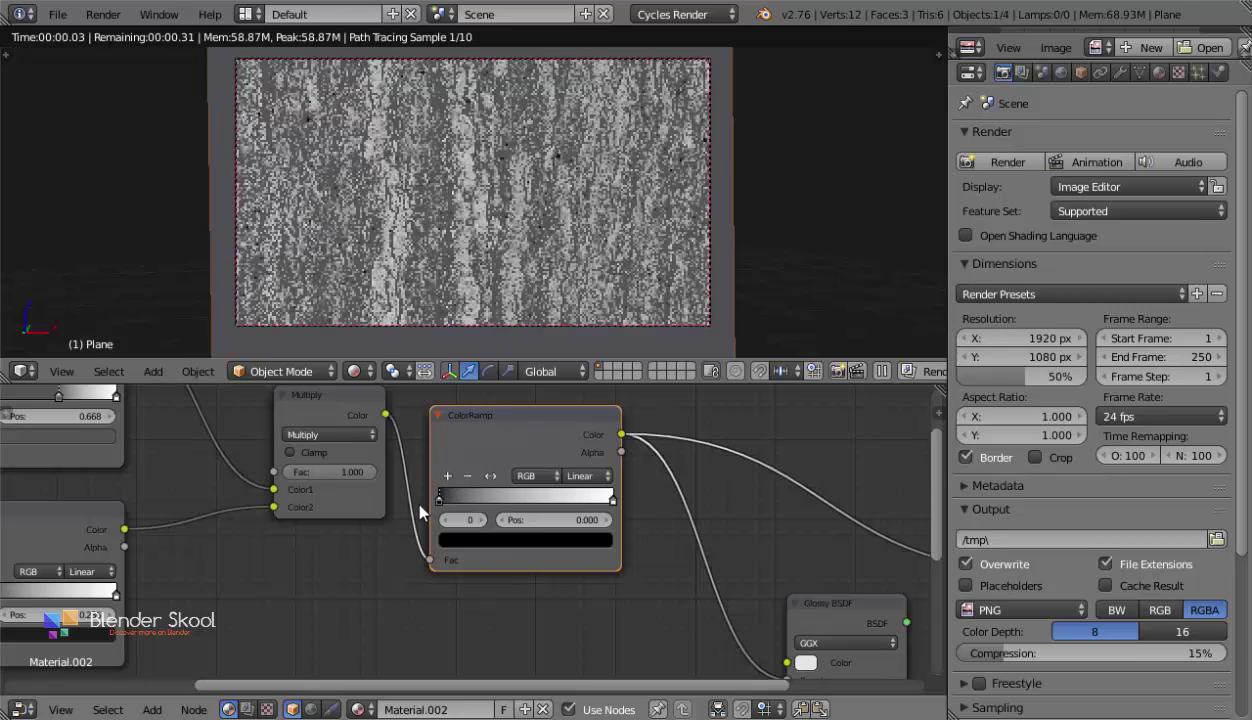
pyautogui.moveTo(601, 502); pyautogui.dragTo(588, 500)
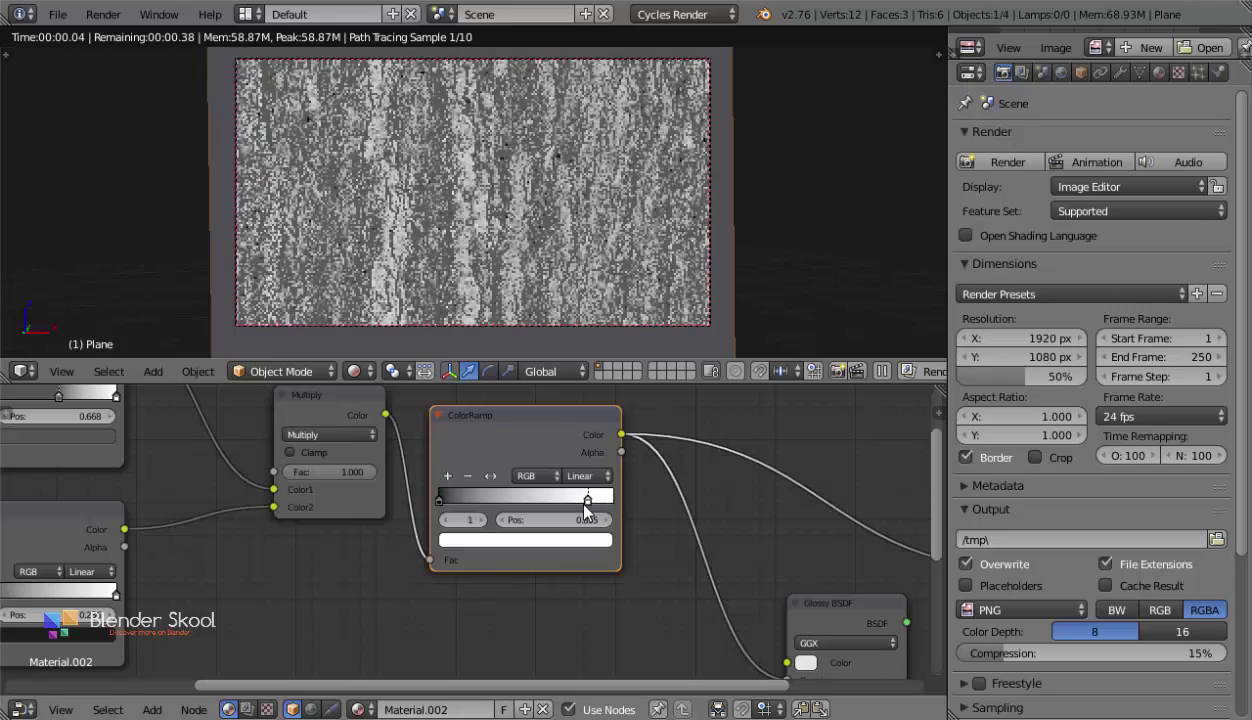
pyautogui.click(587, 537)
pyautogui.click(576, 389)
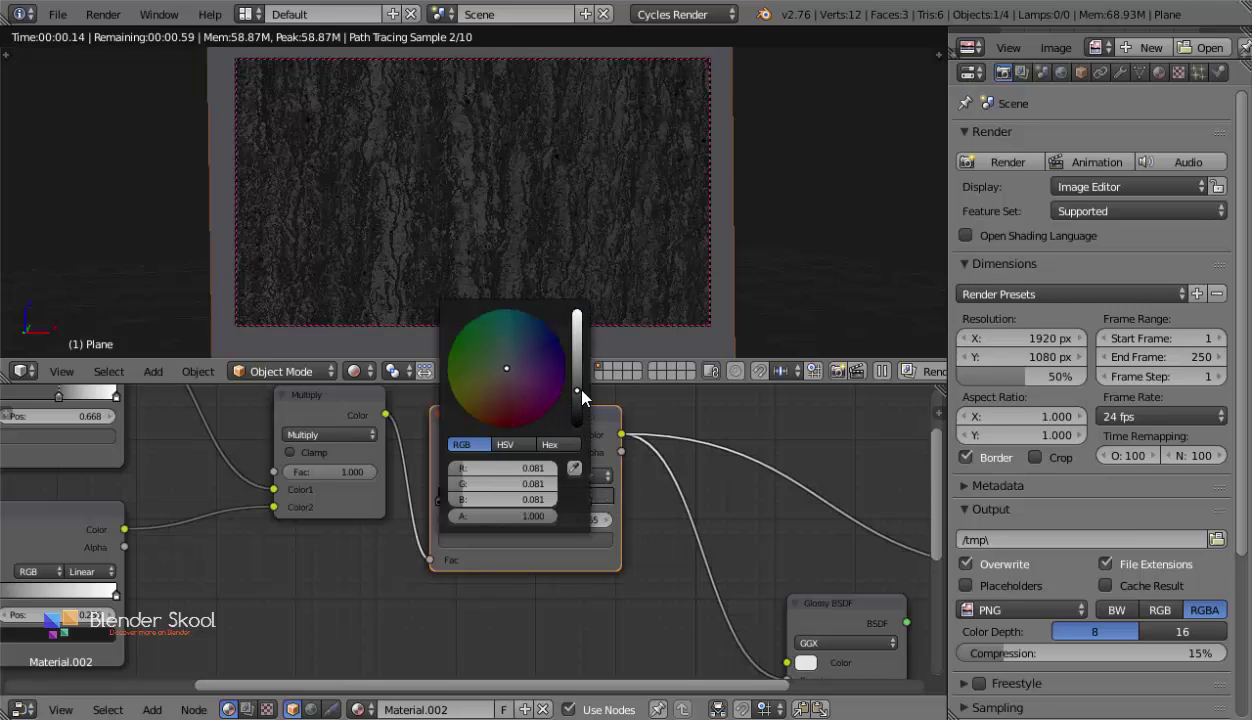
pyautogui.click(576, 369)
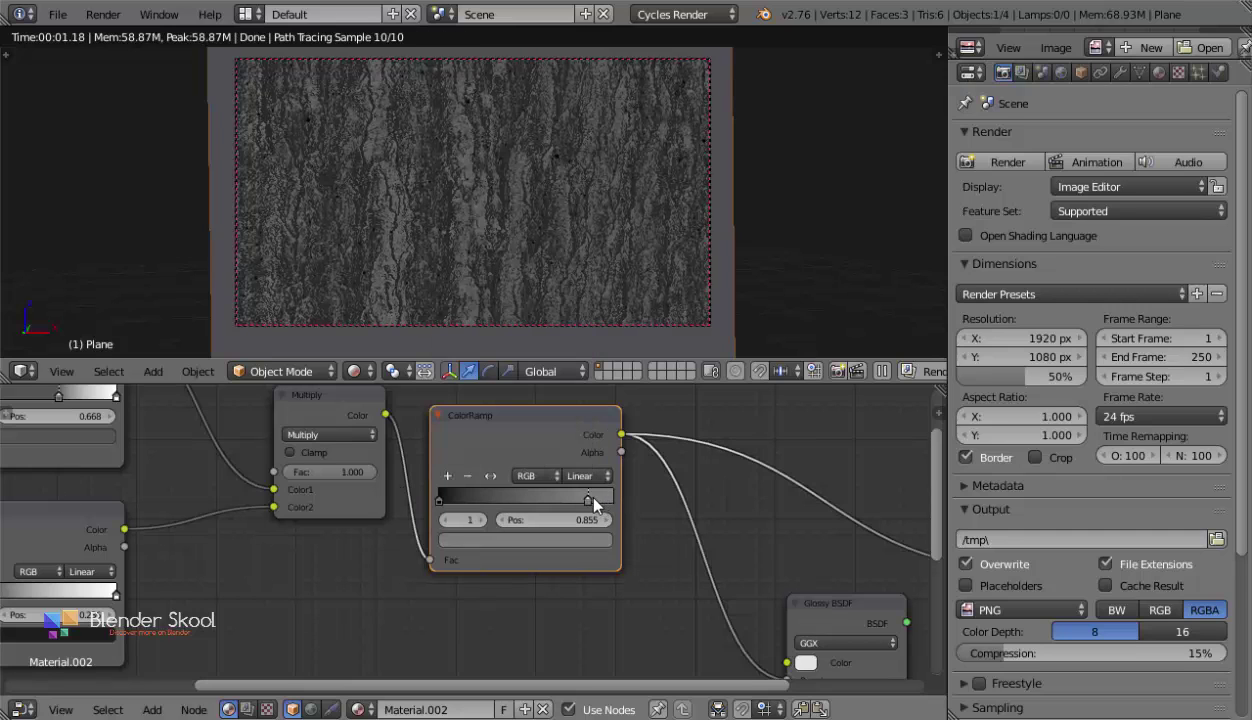
pyautogui.moveTo(595, 498); pyautogui.dragTo(600, 496)
pyautogui.moveTo(438, 498); pyautogui.dragTo(466, 503)
pyautogui.click(594, 539)
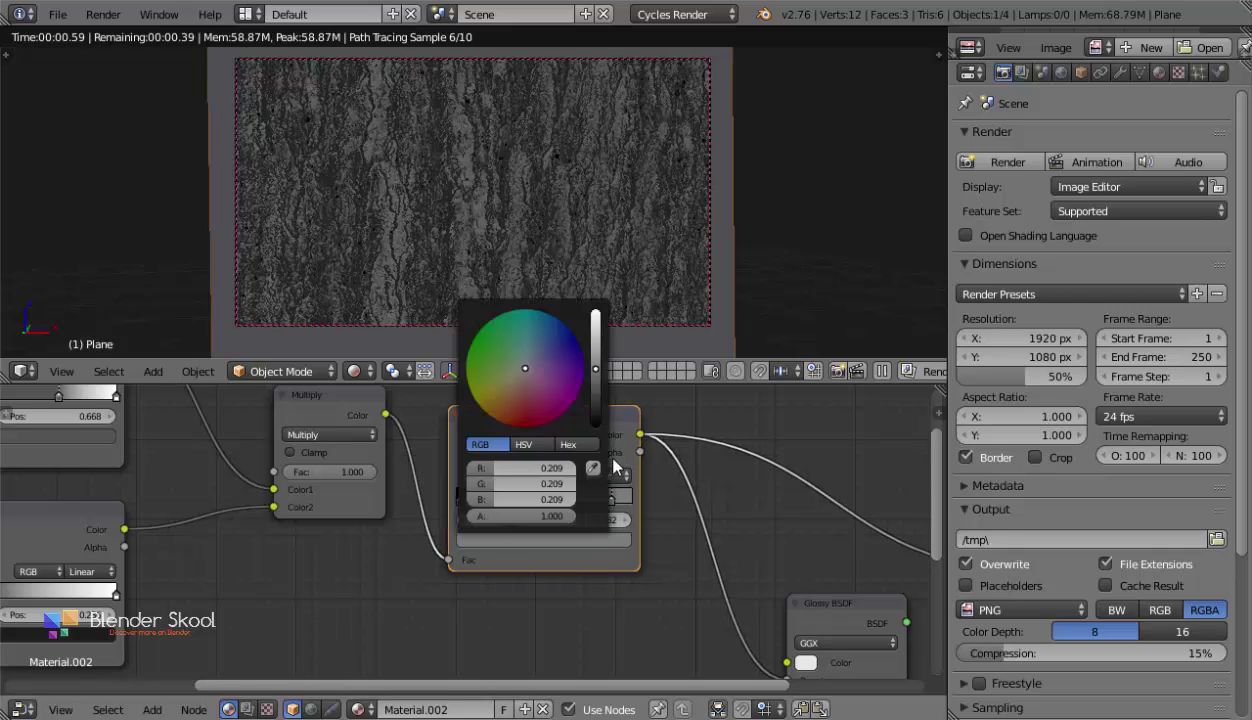
pyautogui.moveTo(597, 372); pyautogui.dragTo(596, 345)
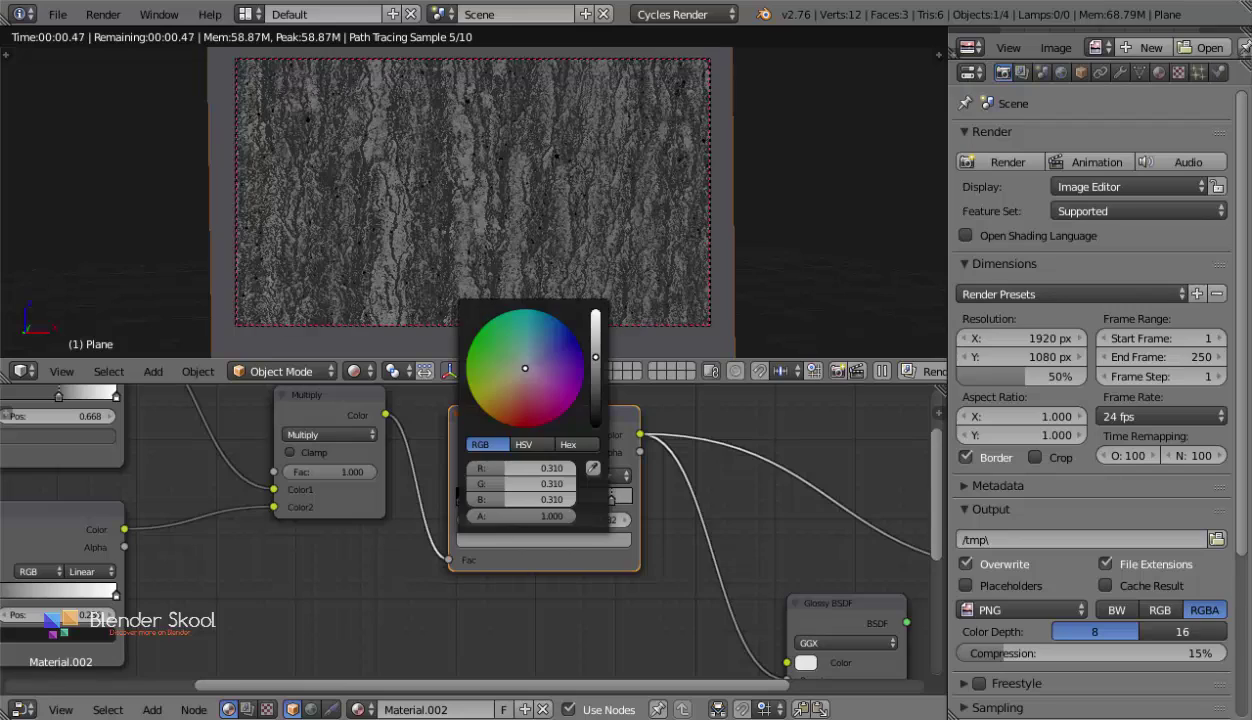
# Preview the Glossy BSDF's output on the plane and inspect the rendered surface up close.
pyautogui.moveTo(631, 524); pyautogui.dragTo(496, 487, button='middle')
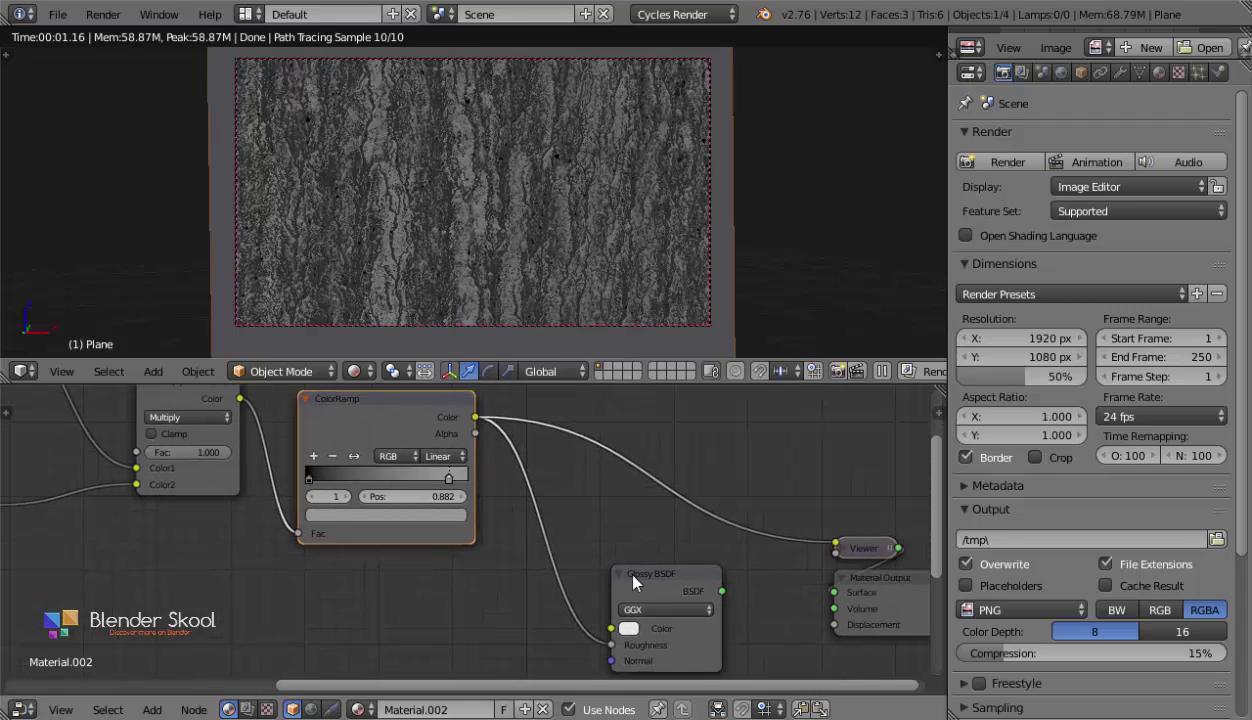
pyautogui.keyDown('ctrl'); pyautogui.keyDown('shift'); pyautogui.click(663, 580); pyautogui.keyUp('shift'); pyautogui.keyUp('ctrl')
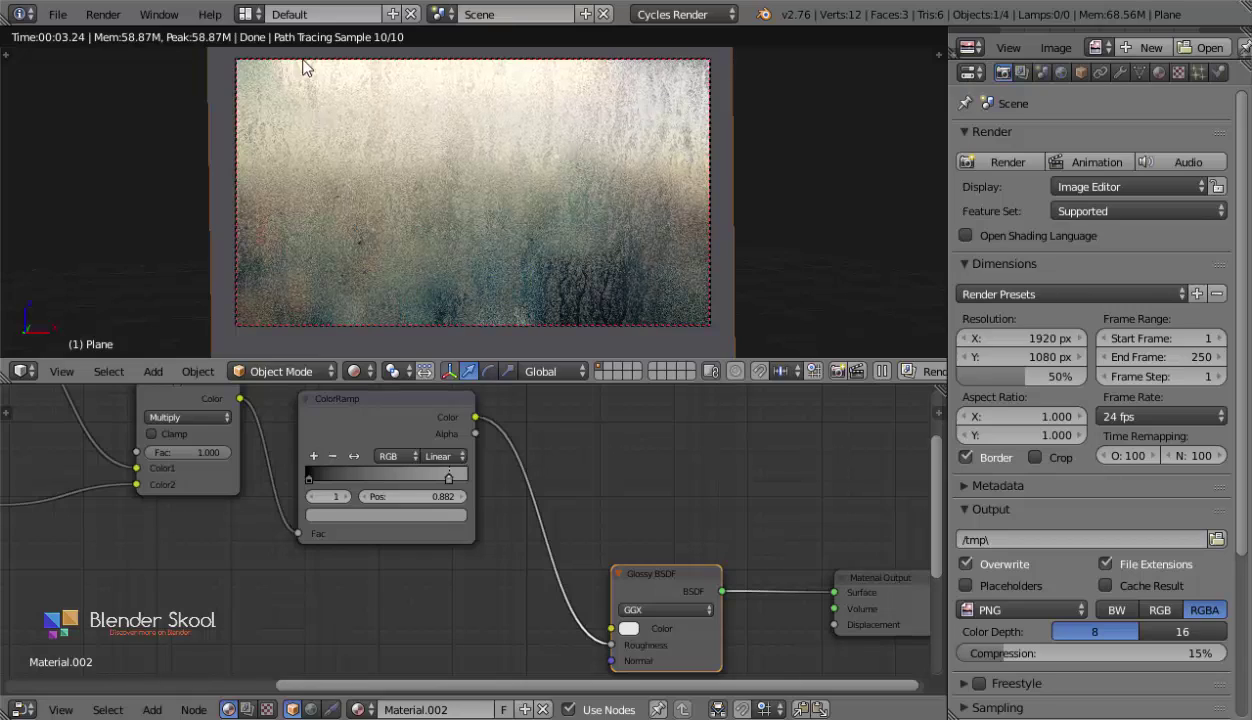
pyautogui.scroll(2, 525, 307)
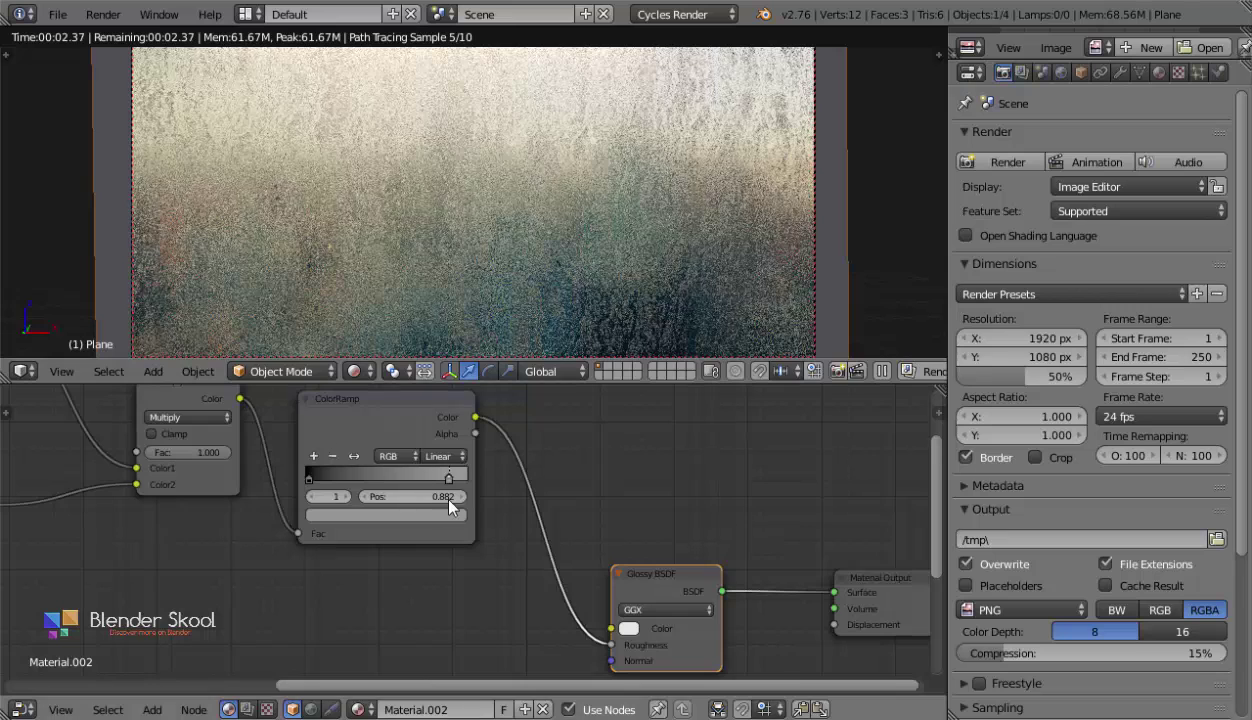
# Preview the ColorRamp after the Multiply node, lighten its light stop slightly, and connect the Glossy BSDF back to the Material Output.
pyautogui.moveTo(433, 504); pyautogui.dragTo(378, 536, button='middle')
pyautogui.scroll(-1, 374, 534)
pyautogui.scroll(-1, 340, 527)
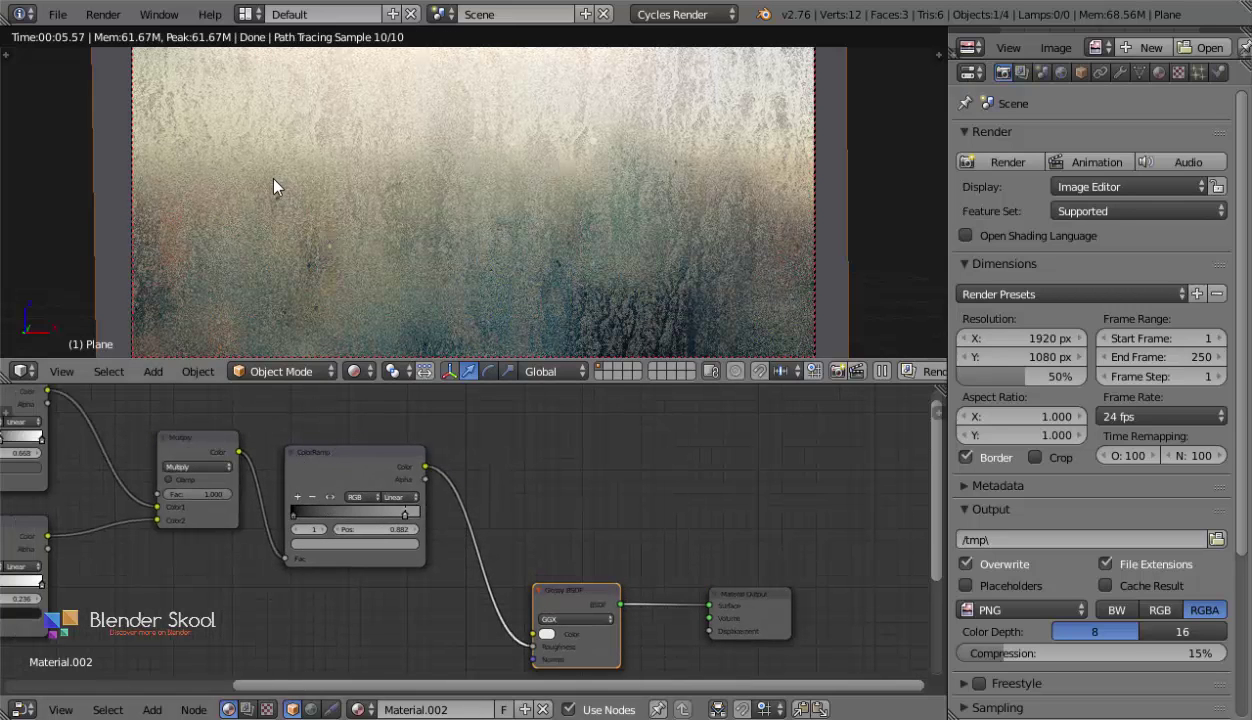
pyautogui.keyDown('ctrl'); pyautogui.keyDown('shift'); pyautogui.click(328, 451); pyautogui.keyUp('shift'); pyautogui.keyUp('ctrl')
pyautogui.click(405, 543)
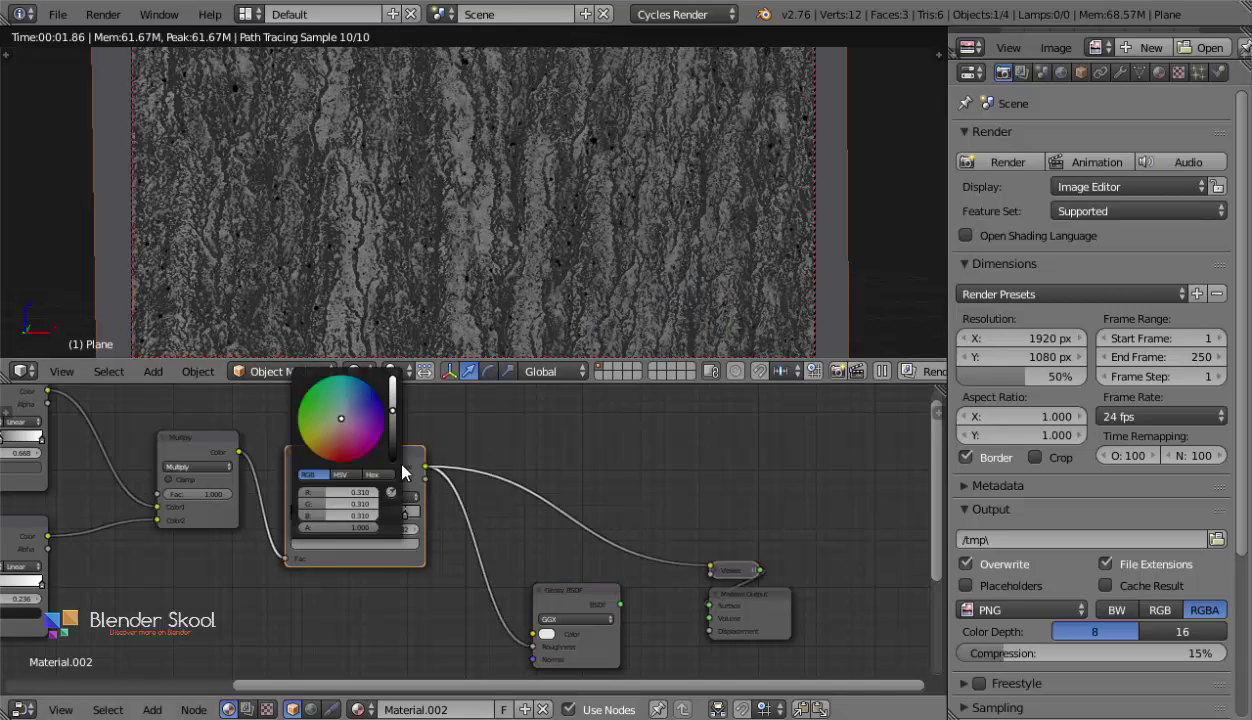
pyautogui.moveTo(391, 411); pyautogui.dragTo(392, 399)
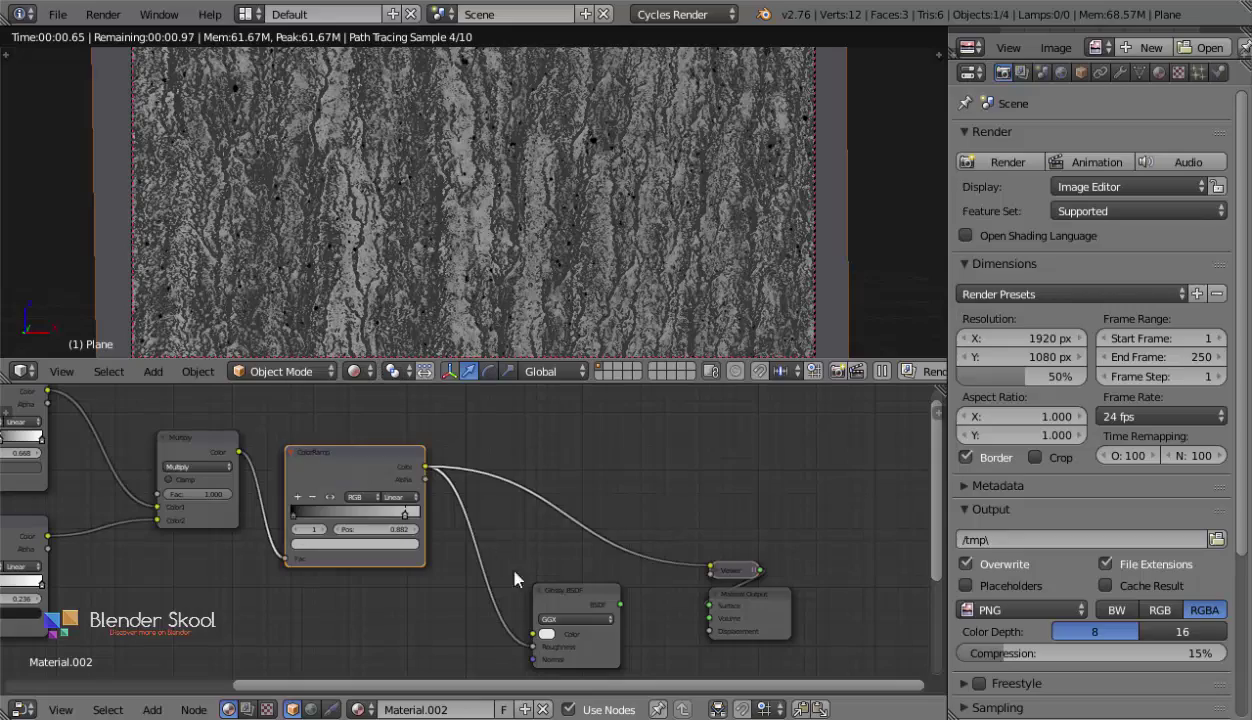
pyautogui.keyDown('ctrl'); pyautogui.keyDown('shift'); pyautogui.click(548, 590); pyautogui.keyUp('shift'); pyautogui.keyUp('ctrl')
pyautogui.moveTo(546, 588); pyautogui.dragTo(513, 503, button='middle')
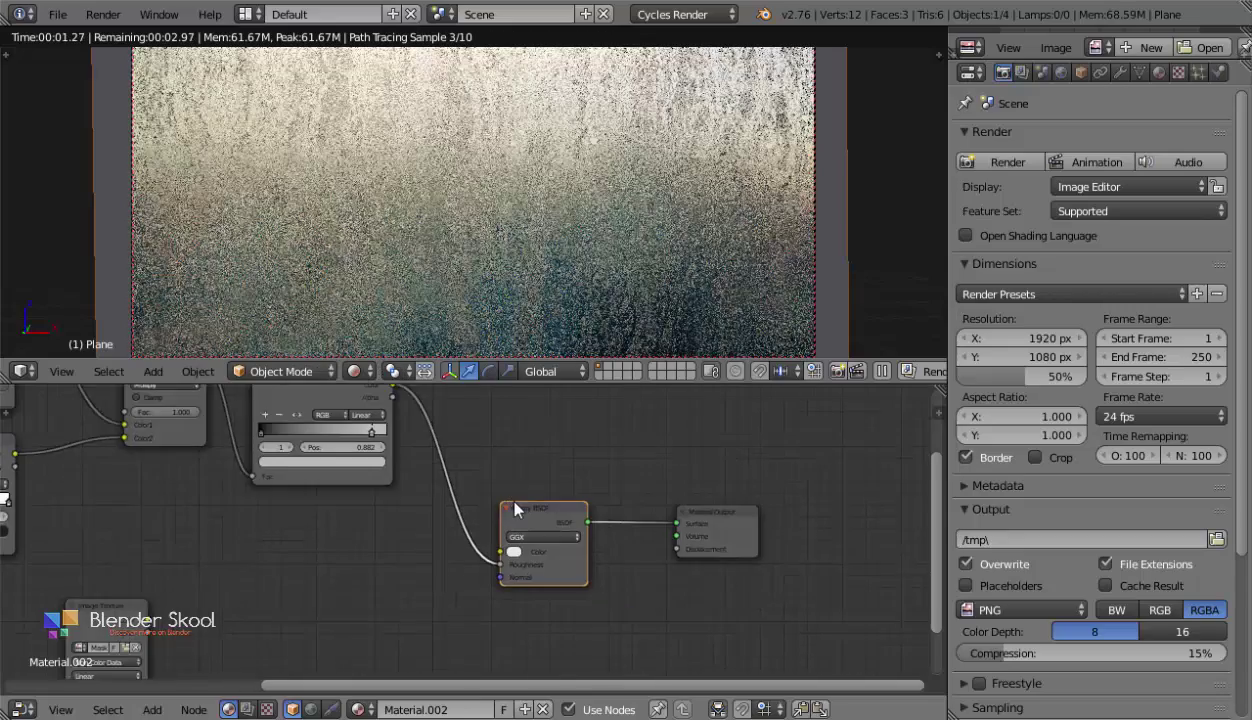
# Shift the Glossy BSDF and Material Output nodes farther from the ColorRamp to make room for more nodes.
pyautogui.scroll(-2, 455, 521)
pyautogui.moveTo(352, 551); pyautogui.dragTo(392, 540, button='middle')
pyautogui.moveTo(393, 450); pyautogui.dragTo(368, 466, button='middle')
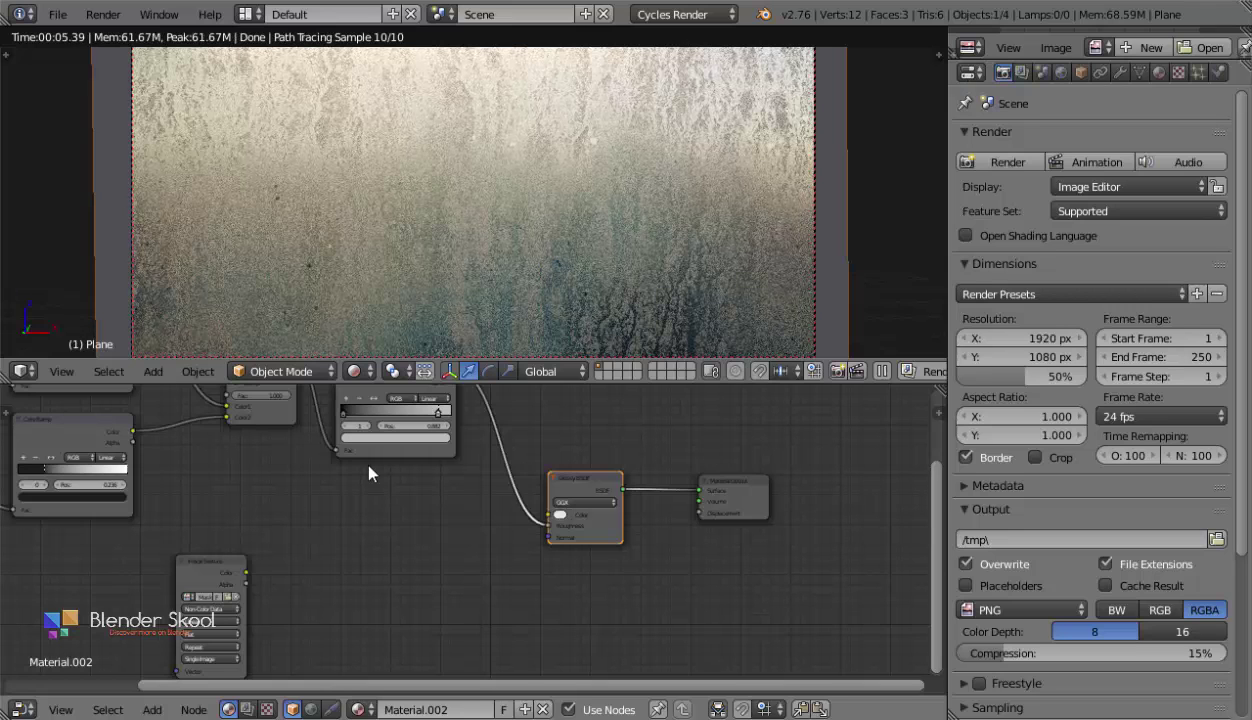
pyautogui.moveTo(347, 437); pyautogui.dragTo(310, 482, button='middle')
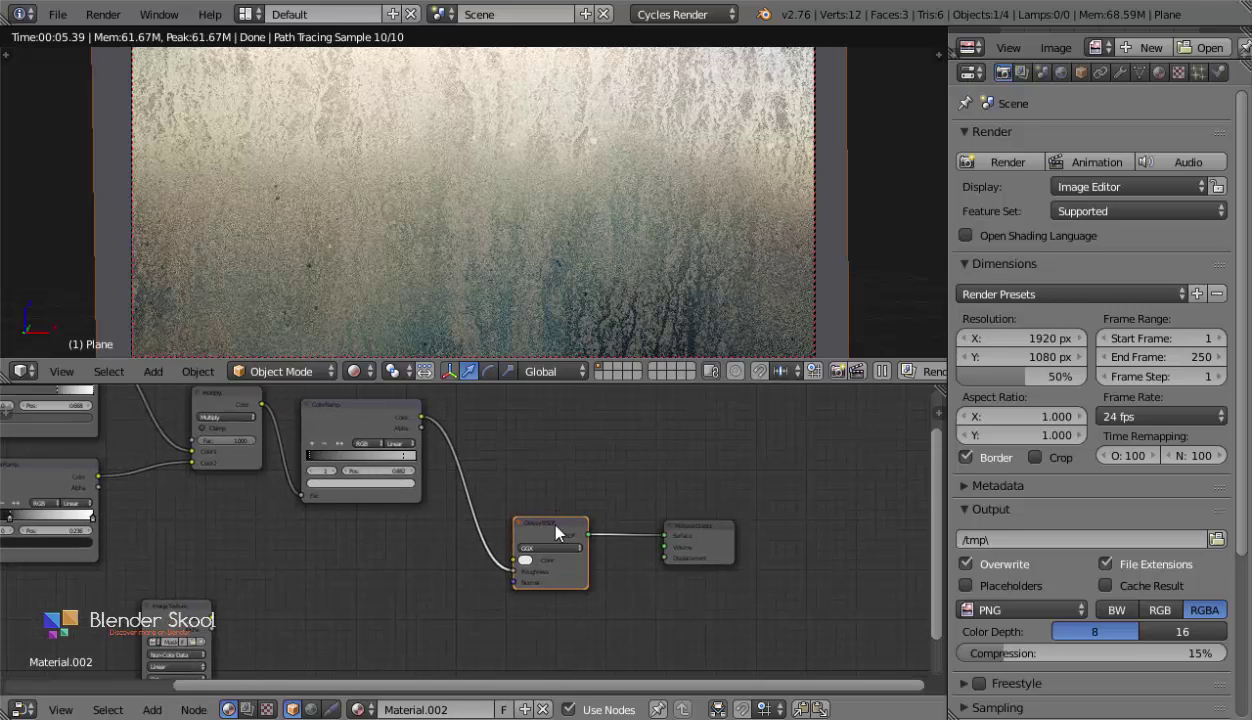
pyautogui.press('a')
pyautogui.press('b')
pyautogui.moveTo(539, 500); pyautogui.dragTo(714, 653)
pyautogui.press('g')
pyautogui.click(762, 560)
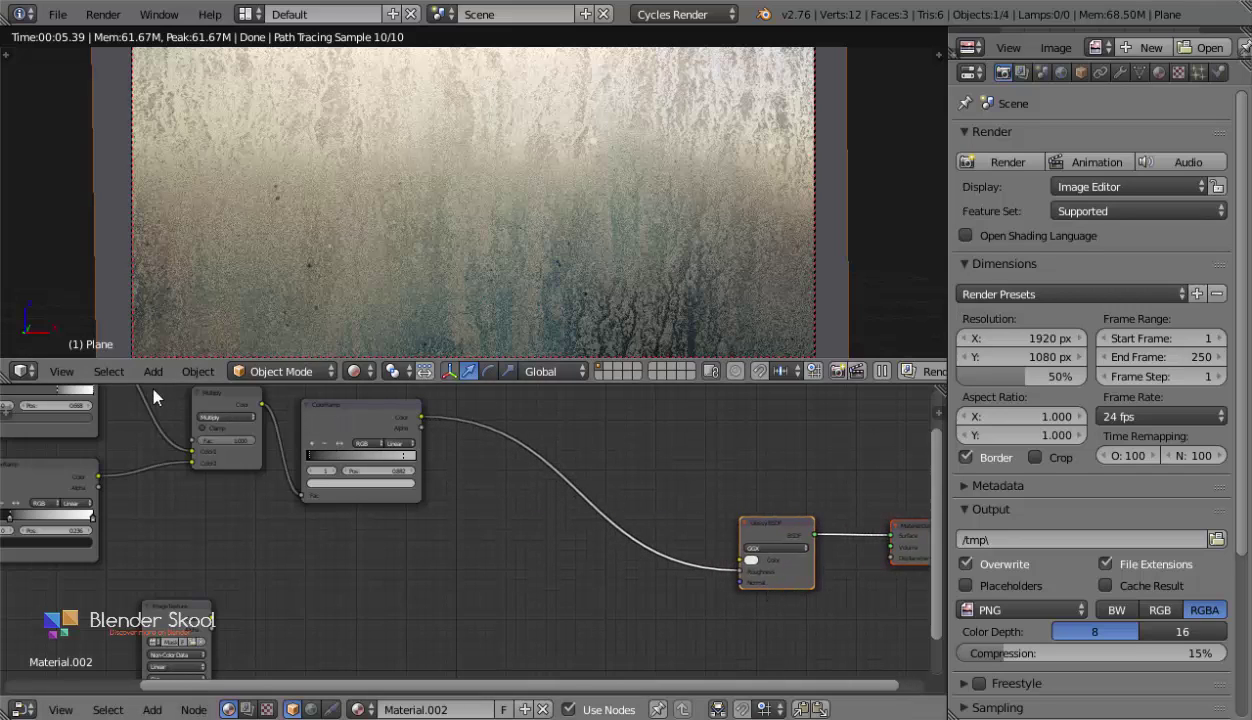
# Add a Noise Texture node and place it below the ColorRamp that feeds the Glossy BSDF.
pyautogui.moveTo(256, 519); pyautogui.dragTo(250, 480, button='middle')
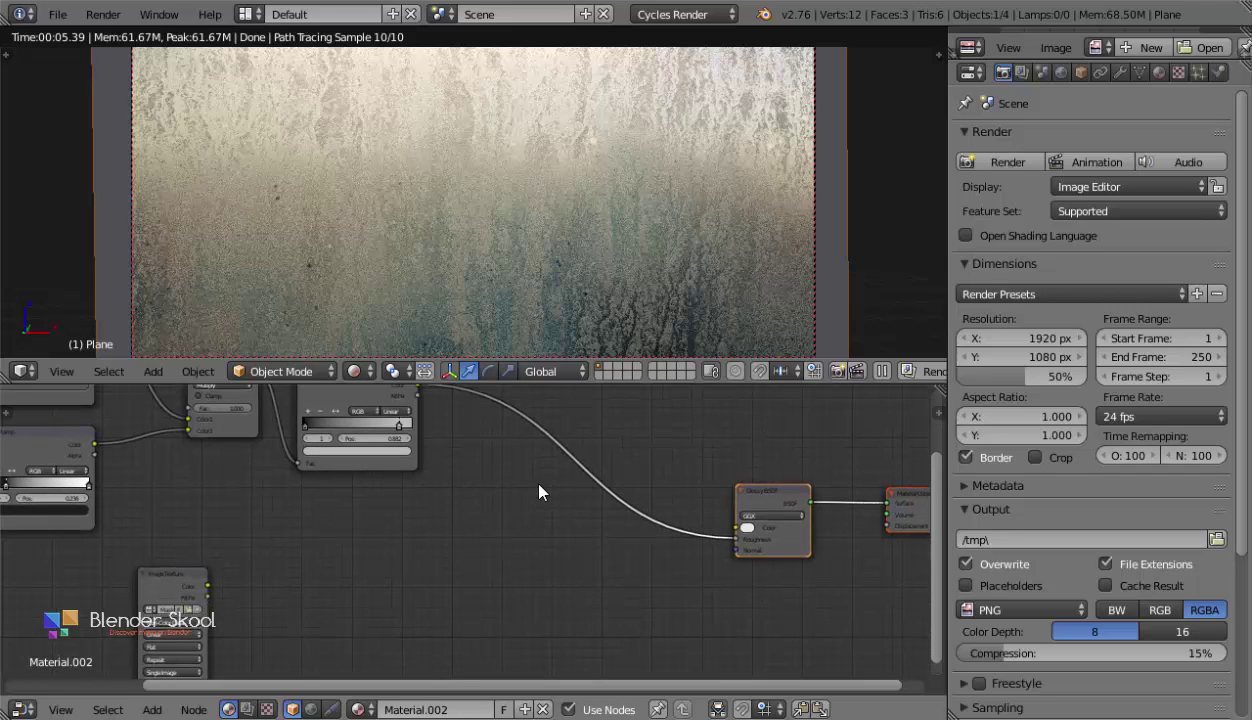
pyautogui.hotkey('shift', 'a')
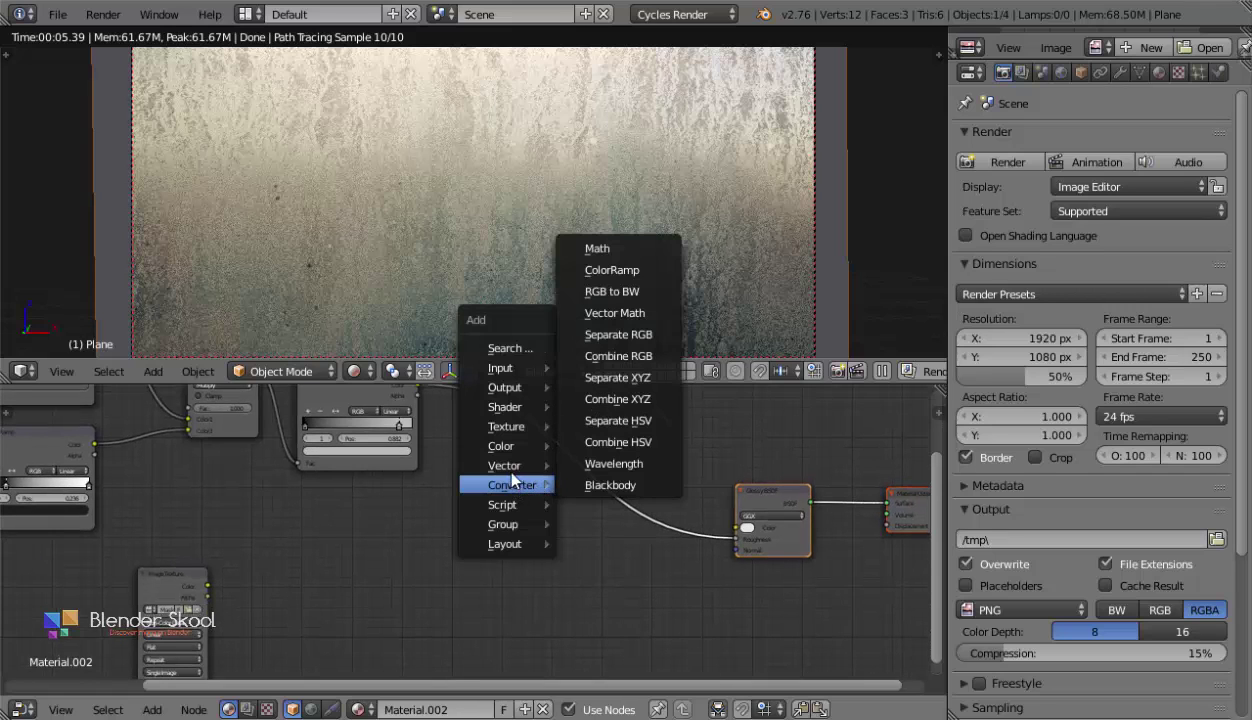
pyautogui.moveTo(508, 426)
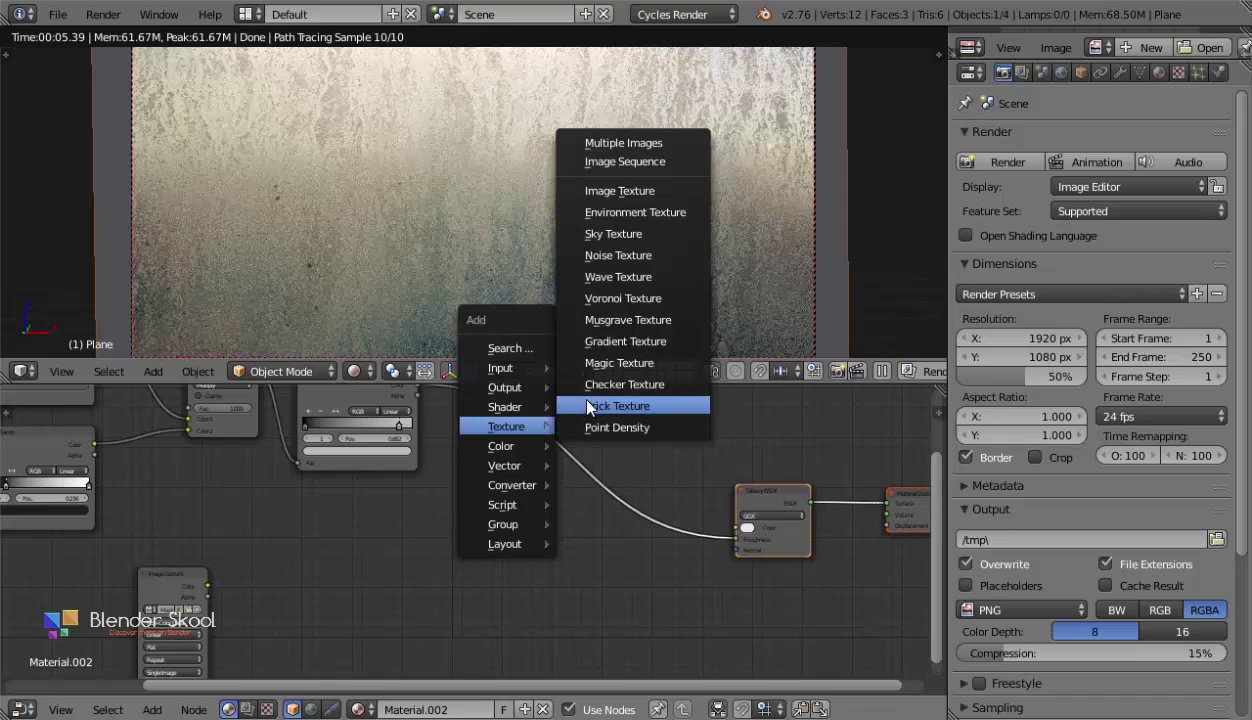
pyautogui.click(638, 256)
pyautogui.click(335, 505)
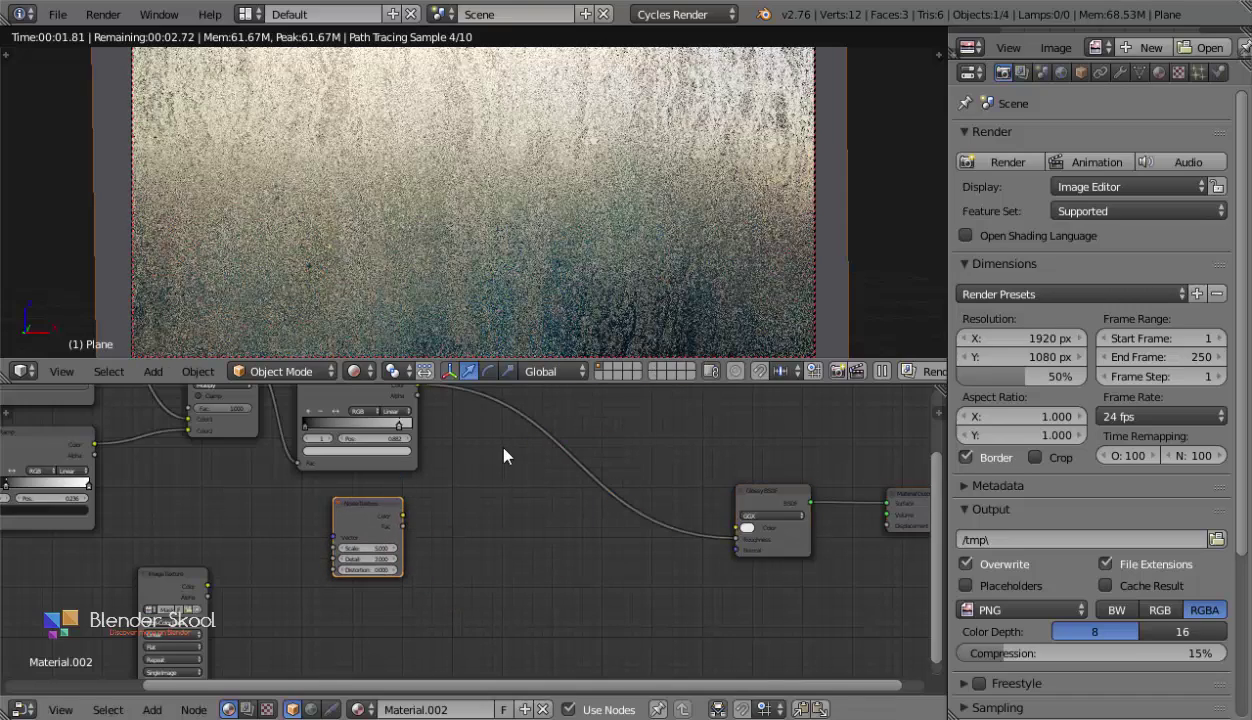
# Insert a duplicate of the Multiply node between the ColorRamp and the Glossy BSDF's Roughness, and link the Noise Texture's Fac to its Color2.
pyautogui.scroll(2, 481, 467)
pyautogui.moveTo(428, 479); pyautogui.dragTo(414, 519, button='middle')
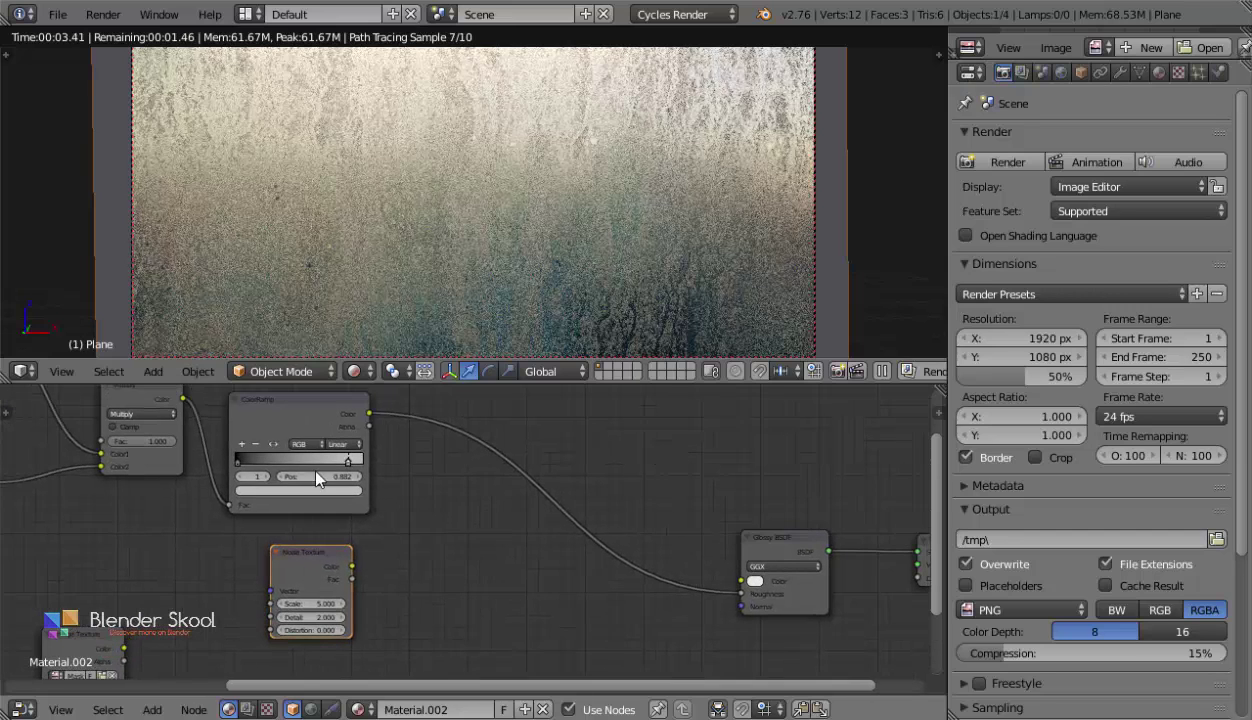
pyautogui.click(140, 389)
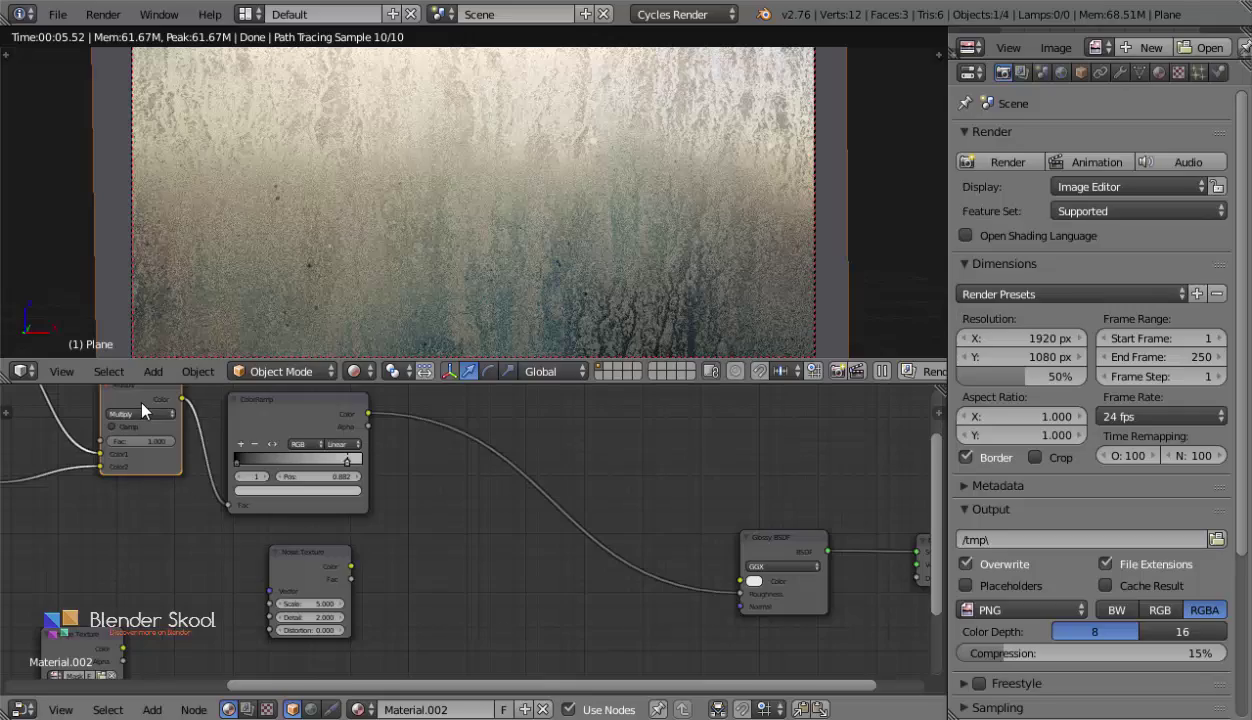
pyautogui.hotkey('shift', 'd')
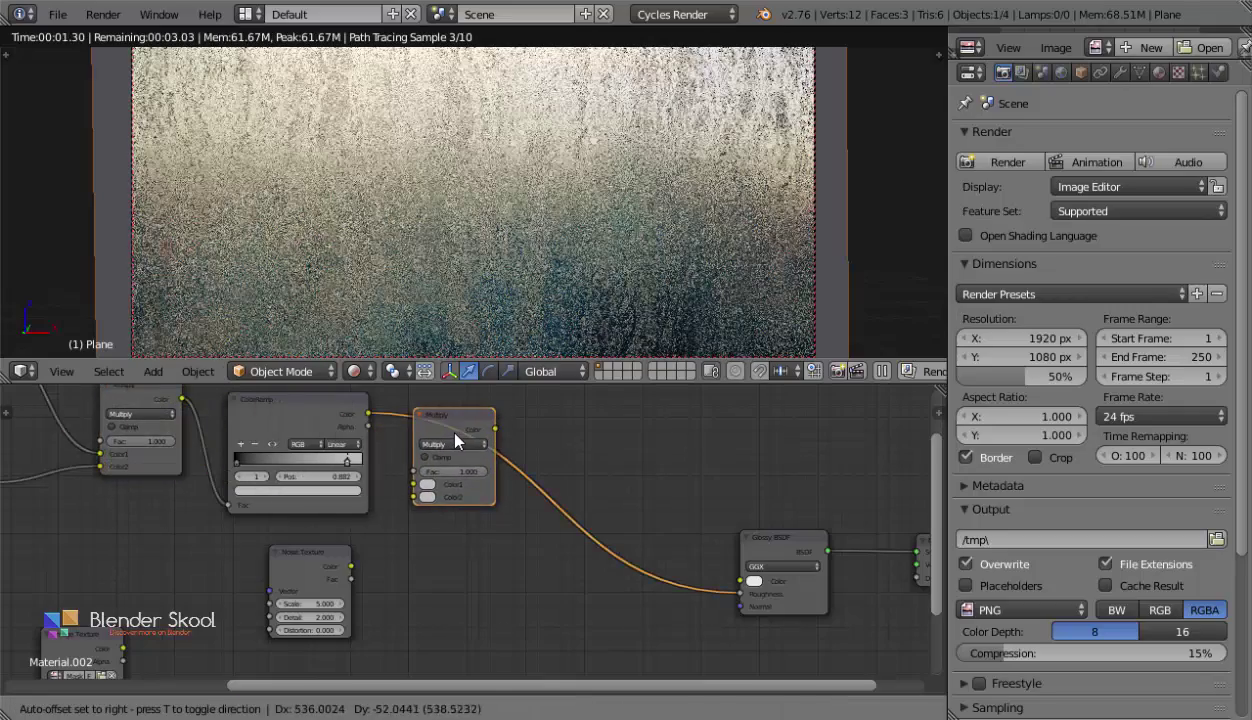
pyautogui.click(442, 424)
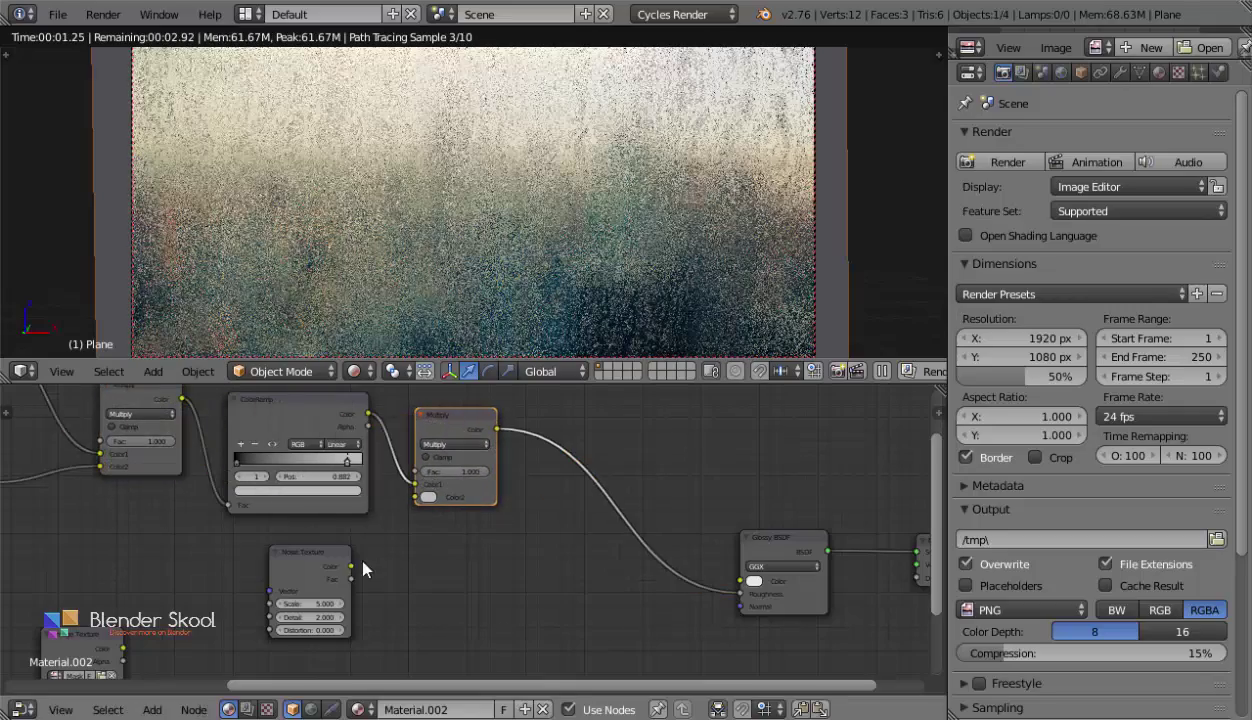
pyautogui.moveTo(352, 579); pyautogui.dragTo(416, 497)
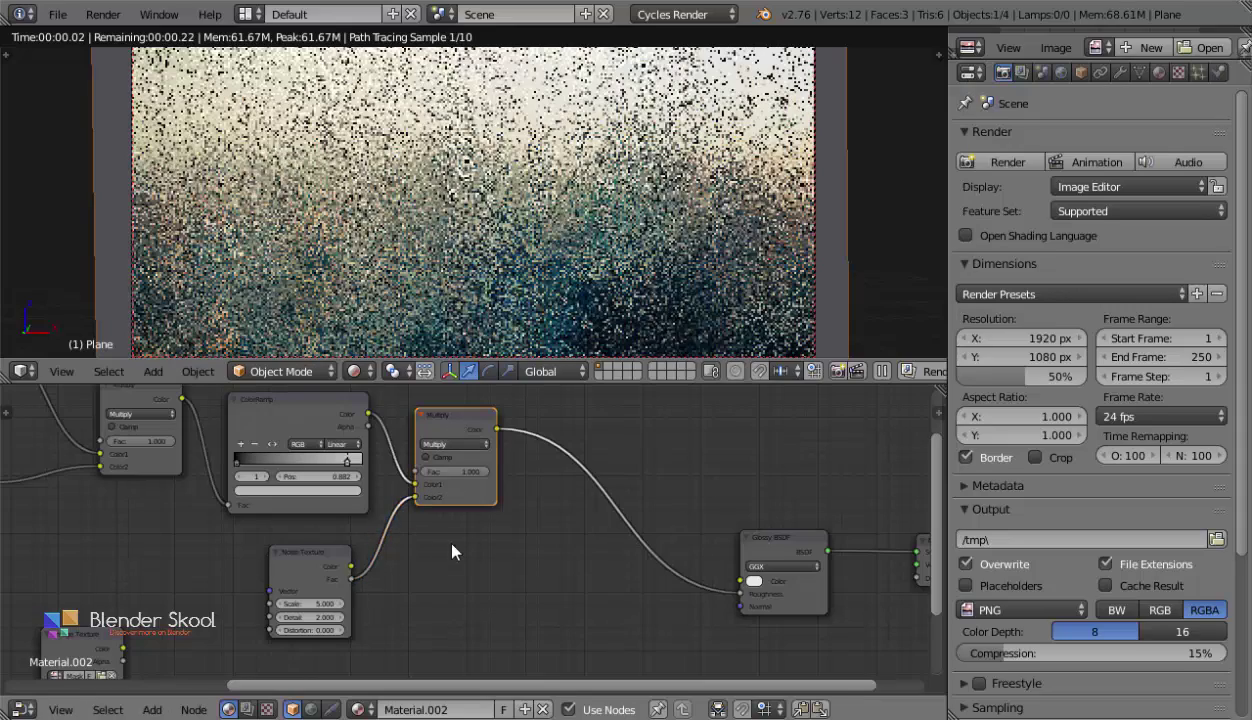
# Set the Fac of the Multiply node that mixes in the Noise Texture to 0.7.
pyautogui.moveTo(441, 531); pyautogui.dragTo(527, 540, button='middle')
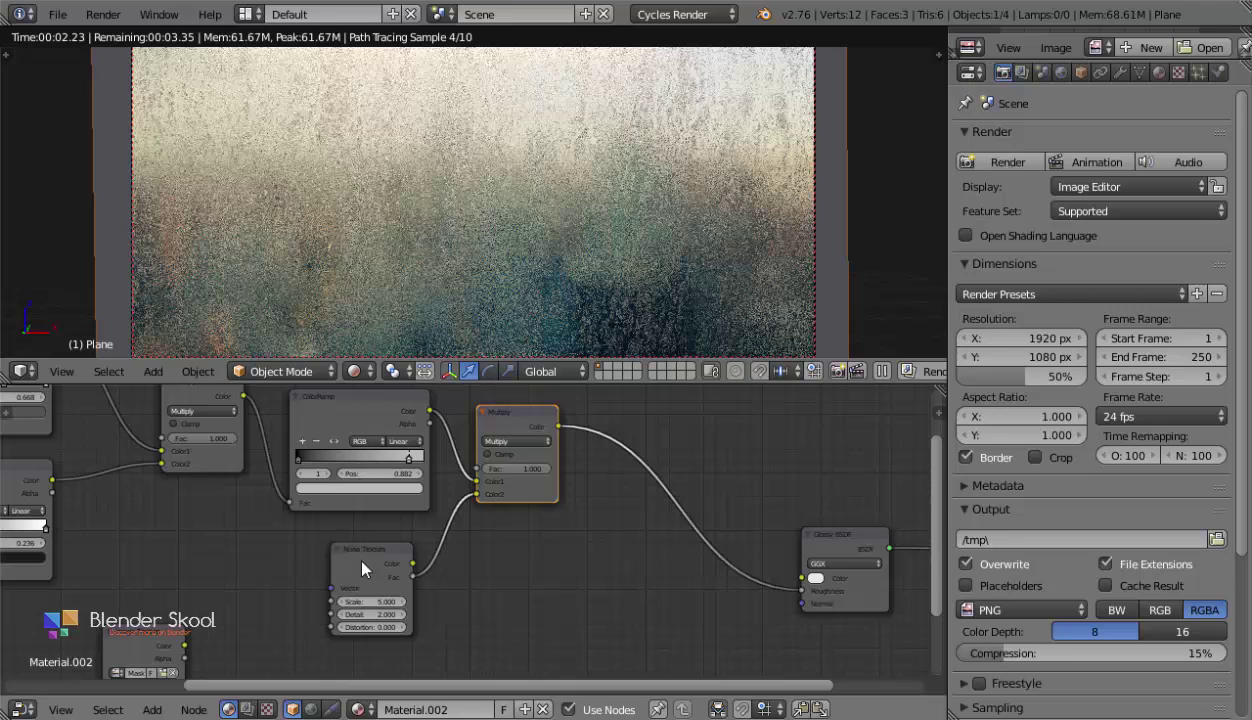
pyautogui.click(540, 469)
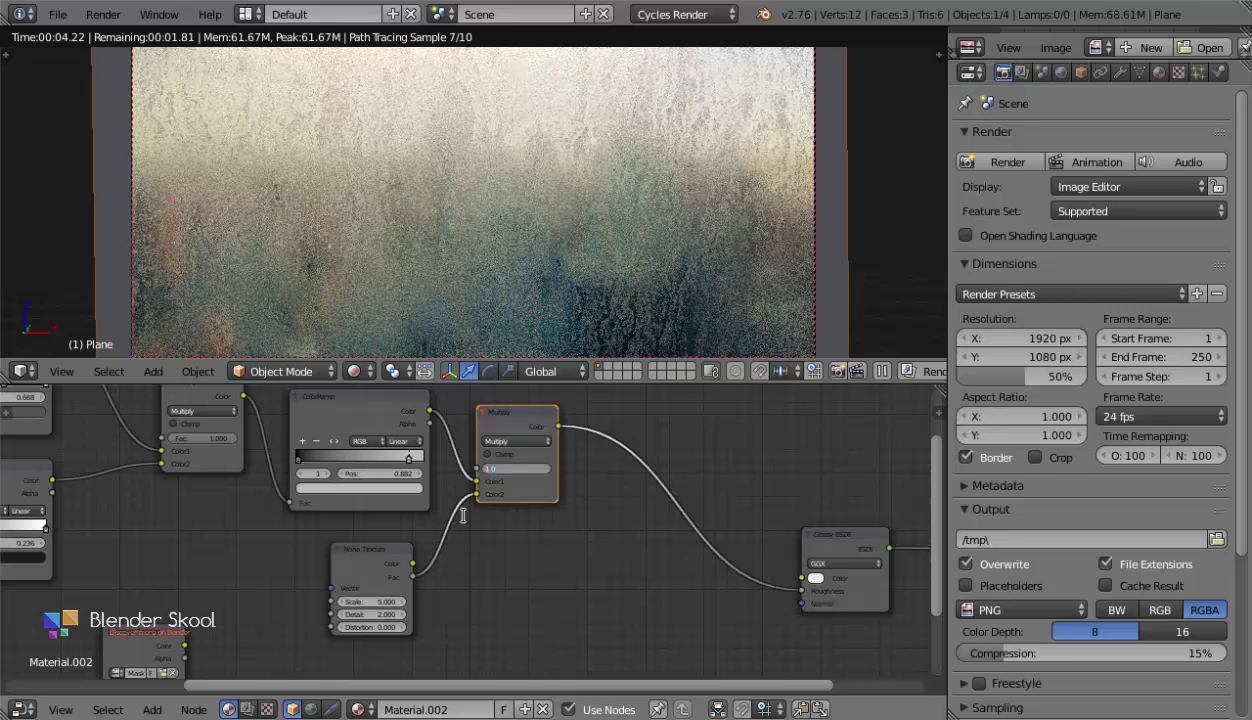
pyautogui.write('7')
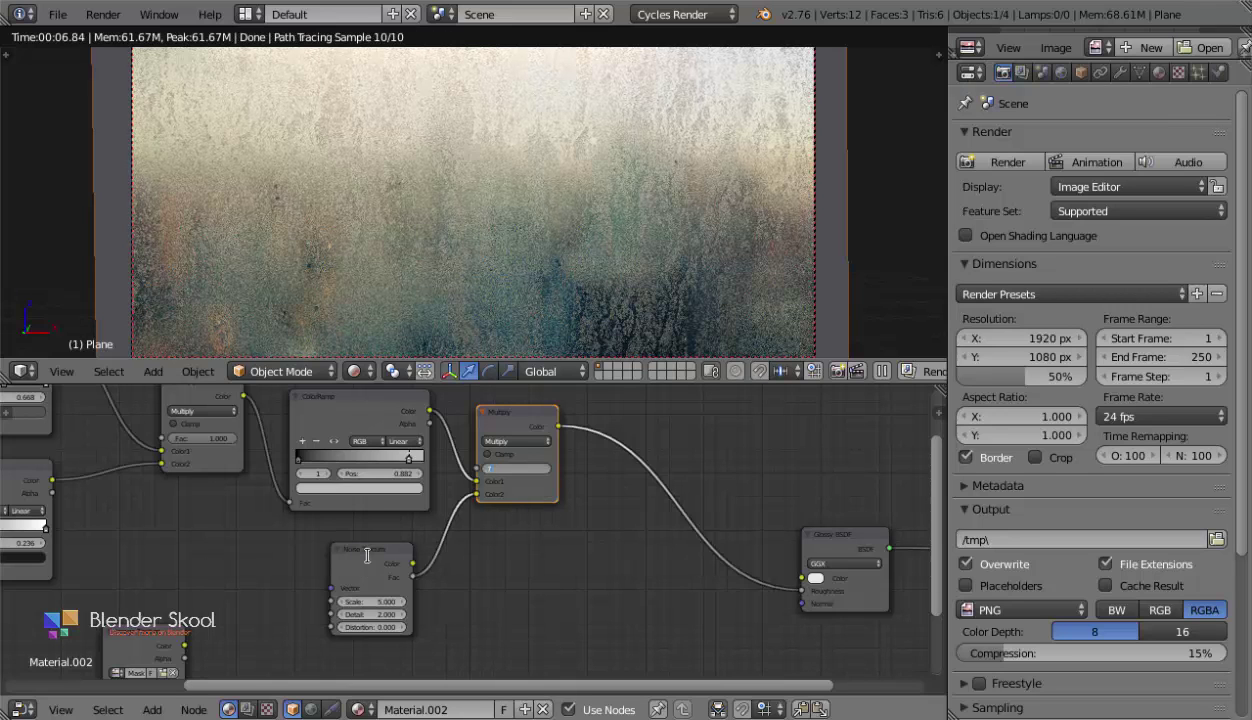
pyautogui.press('Return')
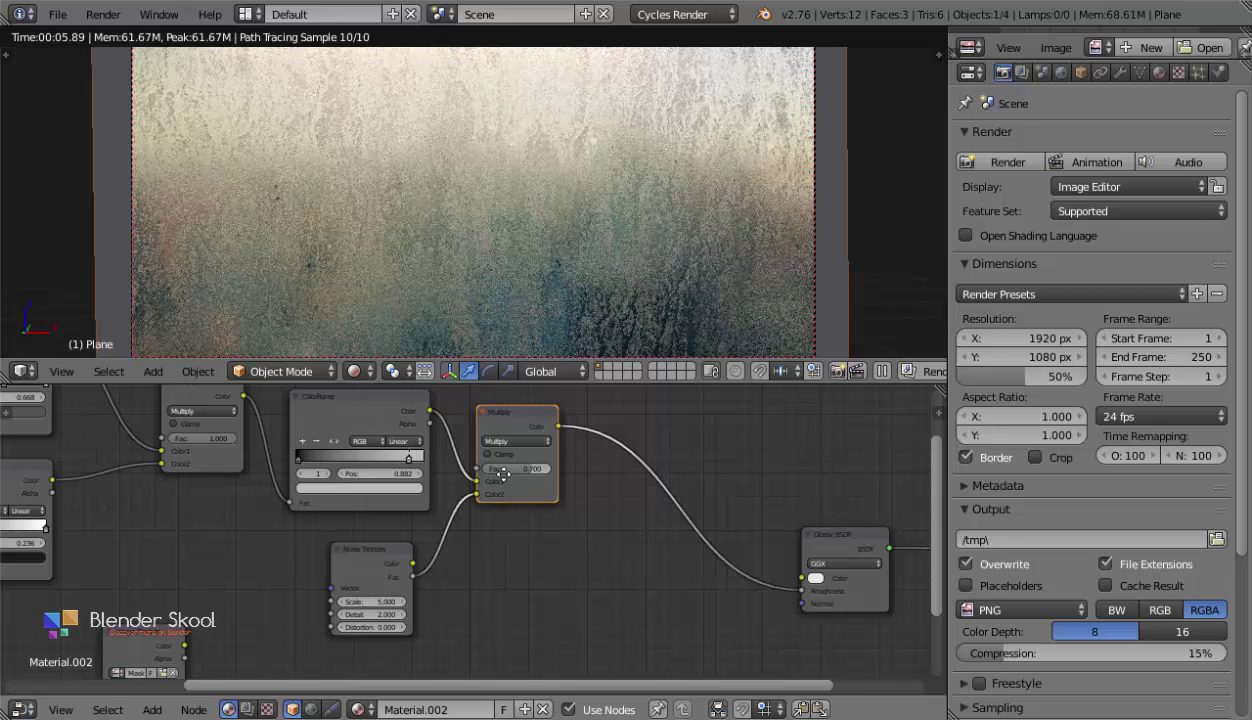
# Move the mask Image Texture node next to the Noise Texture, below the second Multiply node.
pyautogui.moveTo(533, 548); pyautogui.dragTo(447, 511, button='middle')
pyautogui.scroll(-2, 442, 509)
pyautogui.scroll(-2, 381, 256)
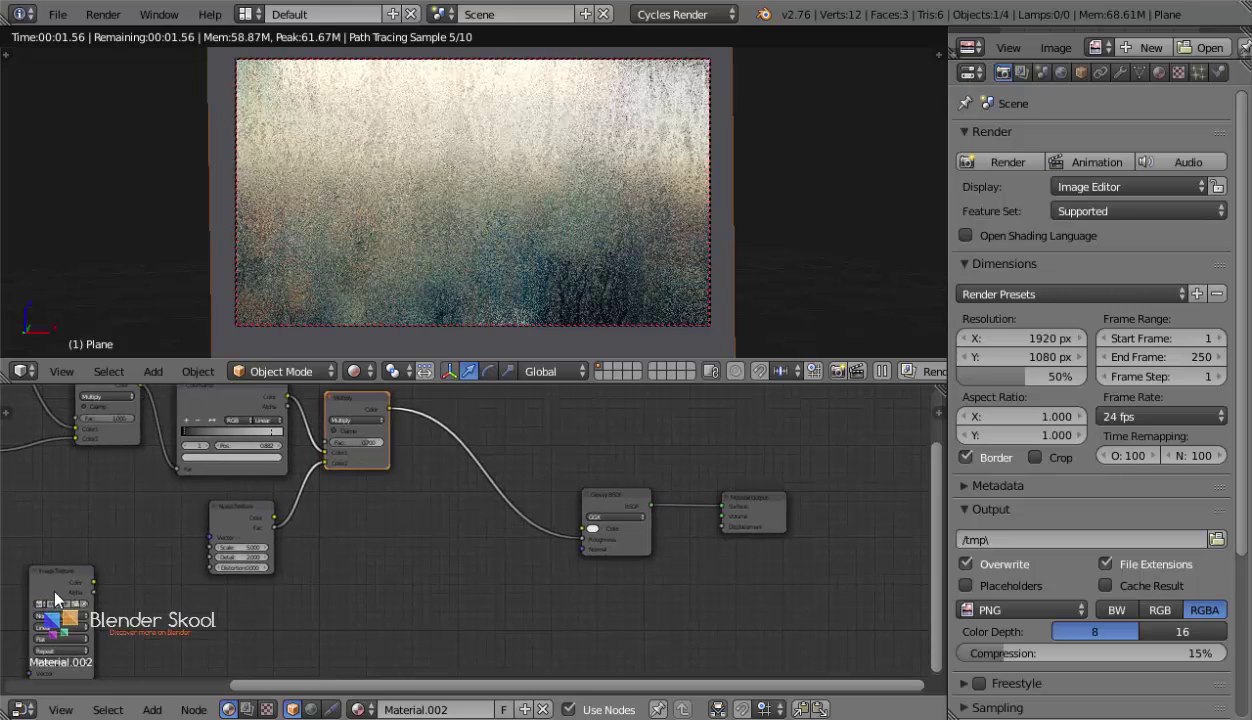
pyautogui.moveTo(50, 592); pyautogui.dragTo(327, 509)
# Insert a duplicate of the 0.7 Multiply node before the Glossy BSDF's Roughness and link the mask Image Texture's Color to its Color2.
pyautogui.moveTo(327, 509); pyautogui.dragTo(481, 499, button='middle')
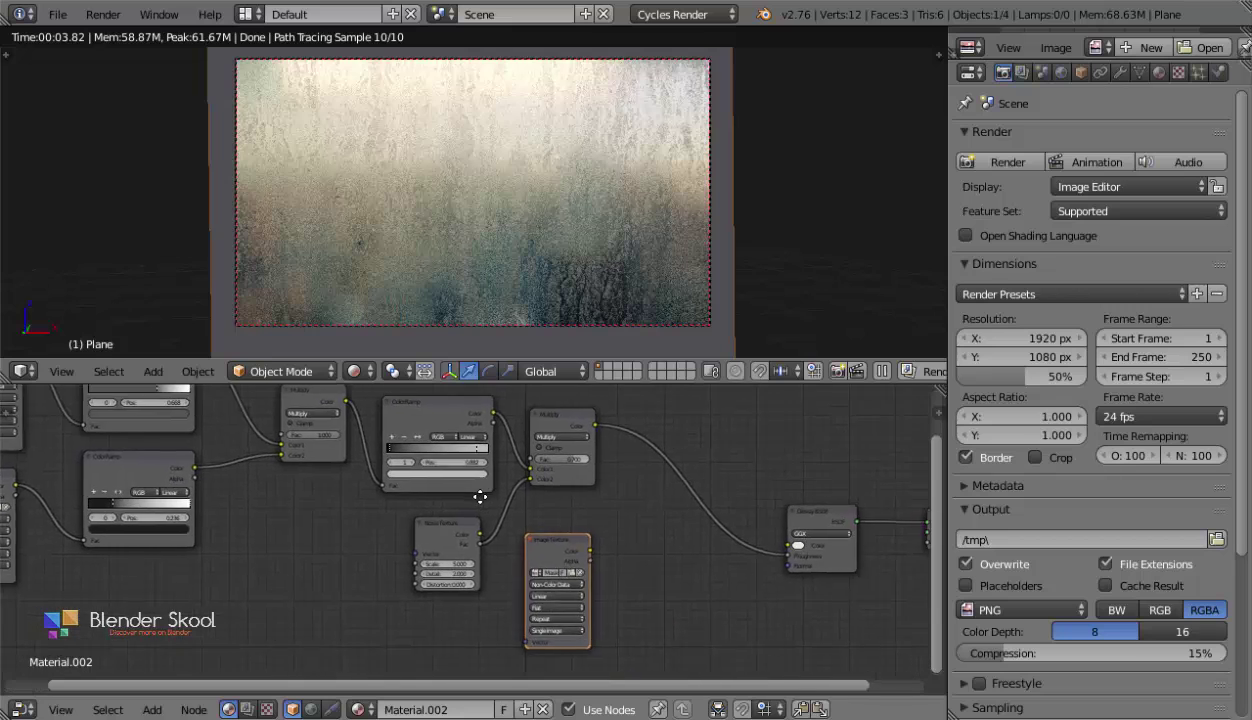
pyautogui.scroll(2, 481, 499)
pyautogui.scroll(2, 591, 566)
pyautogui.moveTo(690, 560); pyautogui.dragTo(553, 592, button='middle')
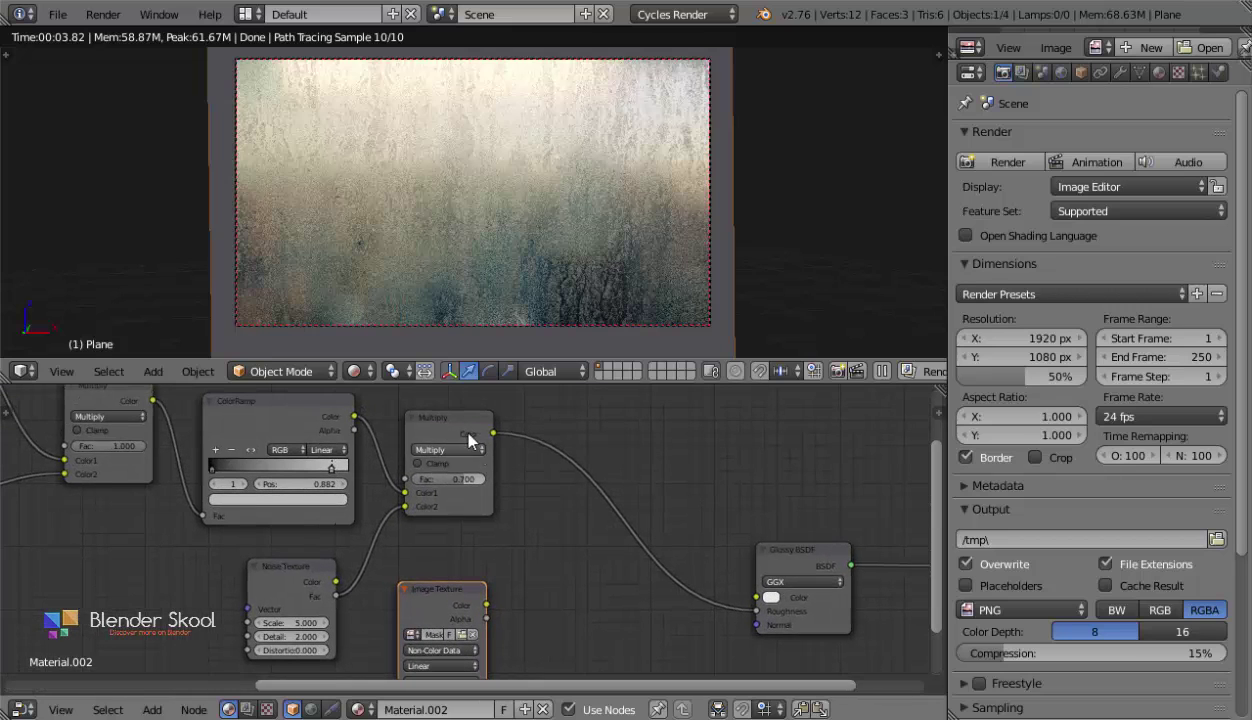
pyautogui.click(447, 425)
pyautogui.hotkey('shift', 'd')
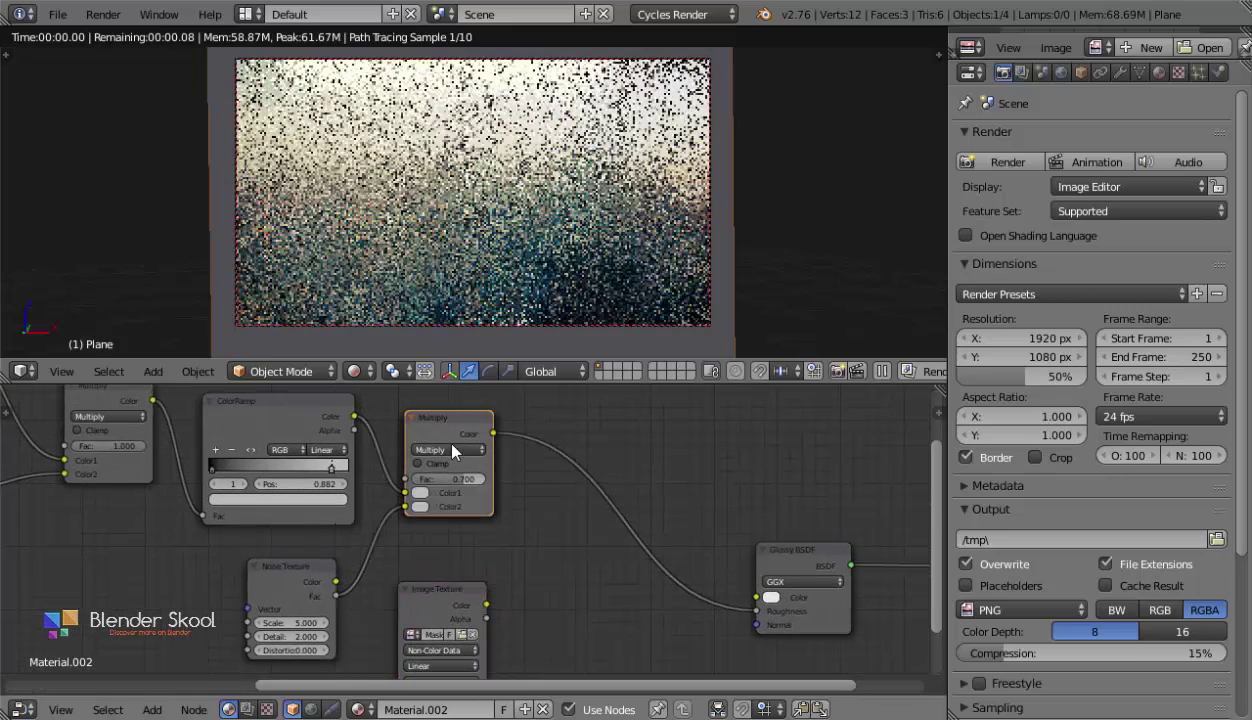
pyautogui.click(590, 461)
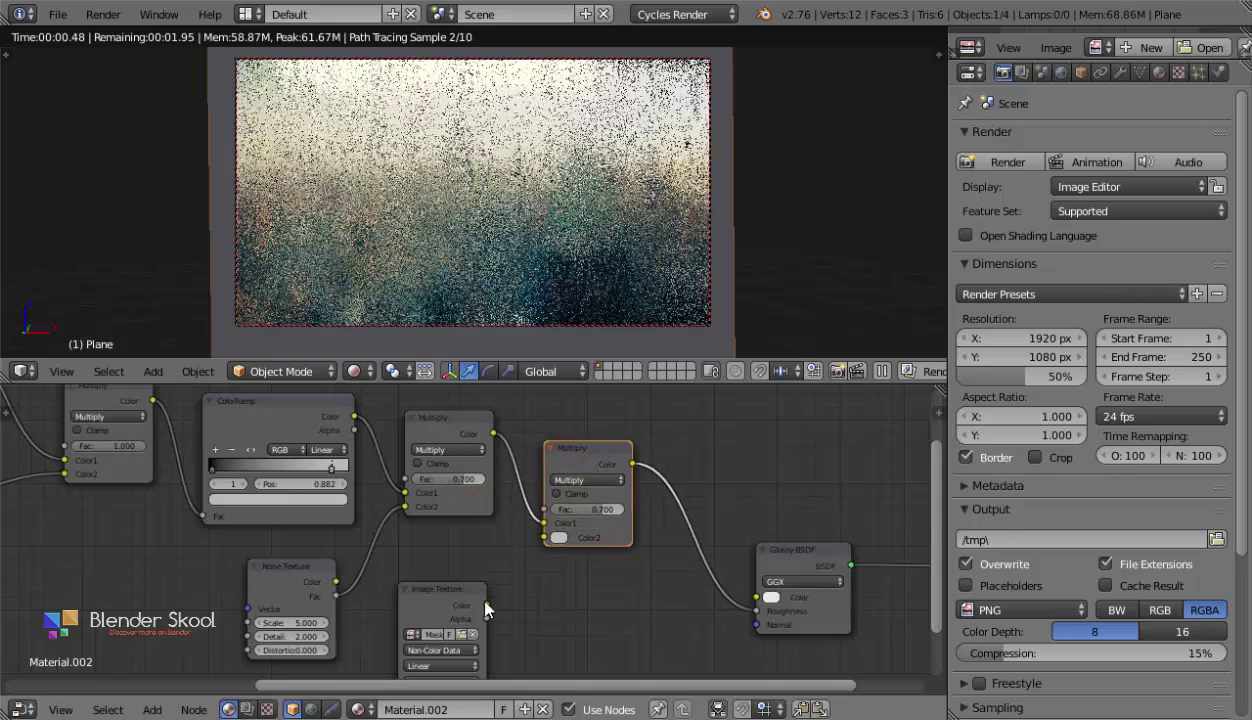
pyautogui.moveTo(486, 604); pyautogui.dragTo(543, 538)
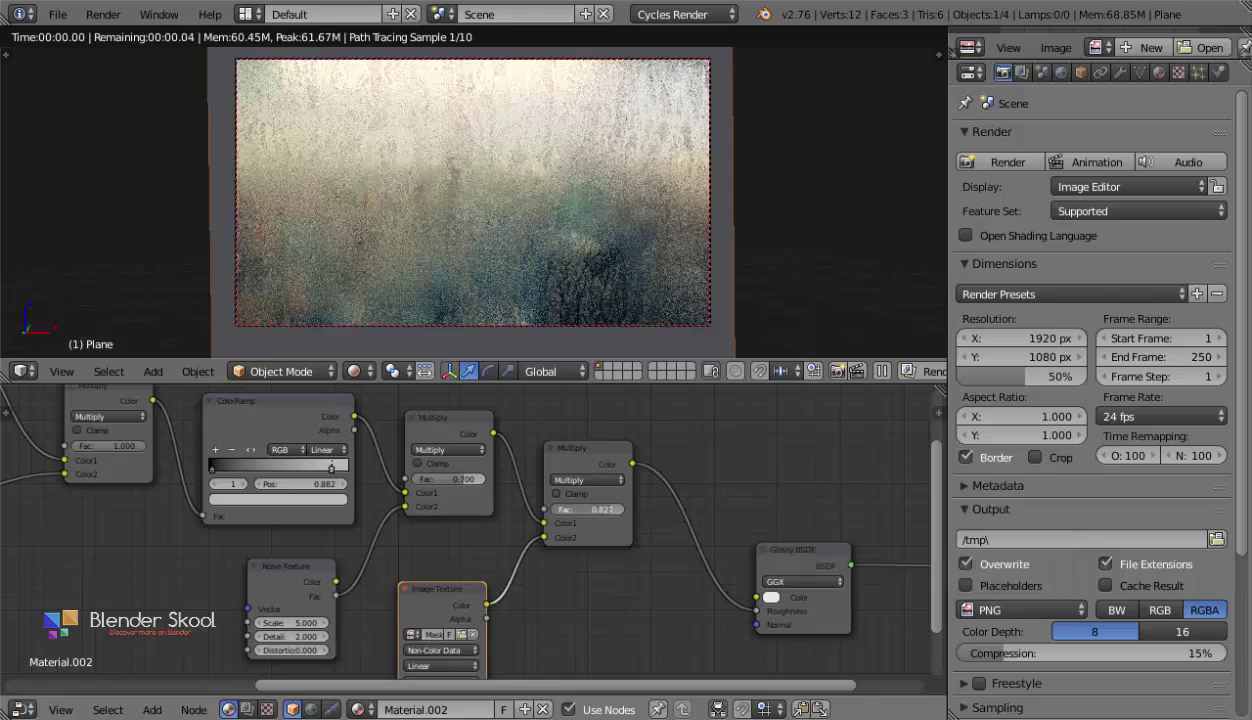
# Set the Fac of the Multiply node that mixes in the mask Image Texture to 1.0.
pyautogui.moveTo(566, 513); pyautogui.dragTo(600, 507)
pyautogui.moveTo(589, 488); pyautogui.dragTo(326, 574, button='middle')
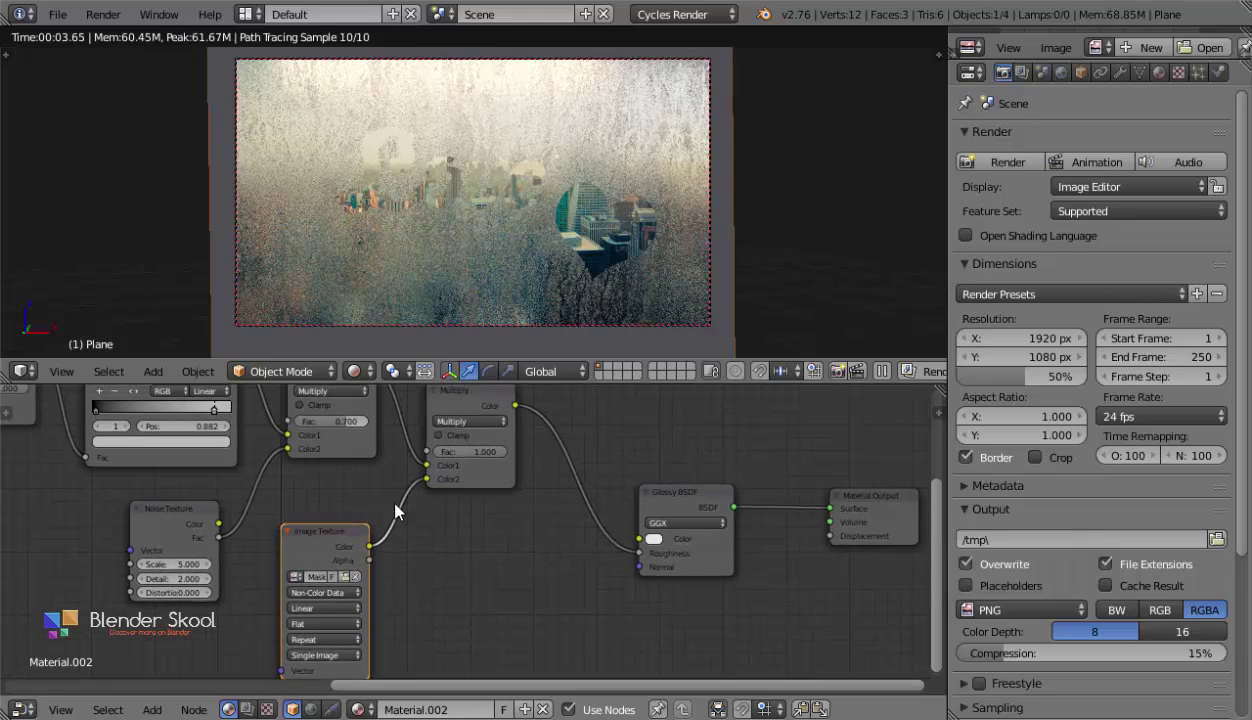
pyautogui.moveTo(454, 454); pyautogui.dragTo(464, 500, button='middle')
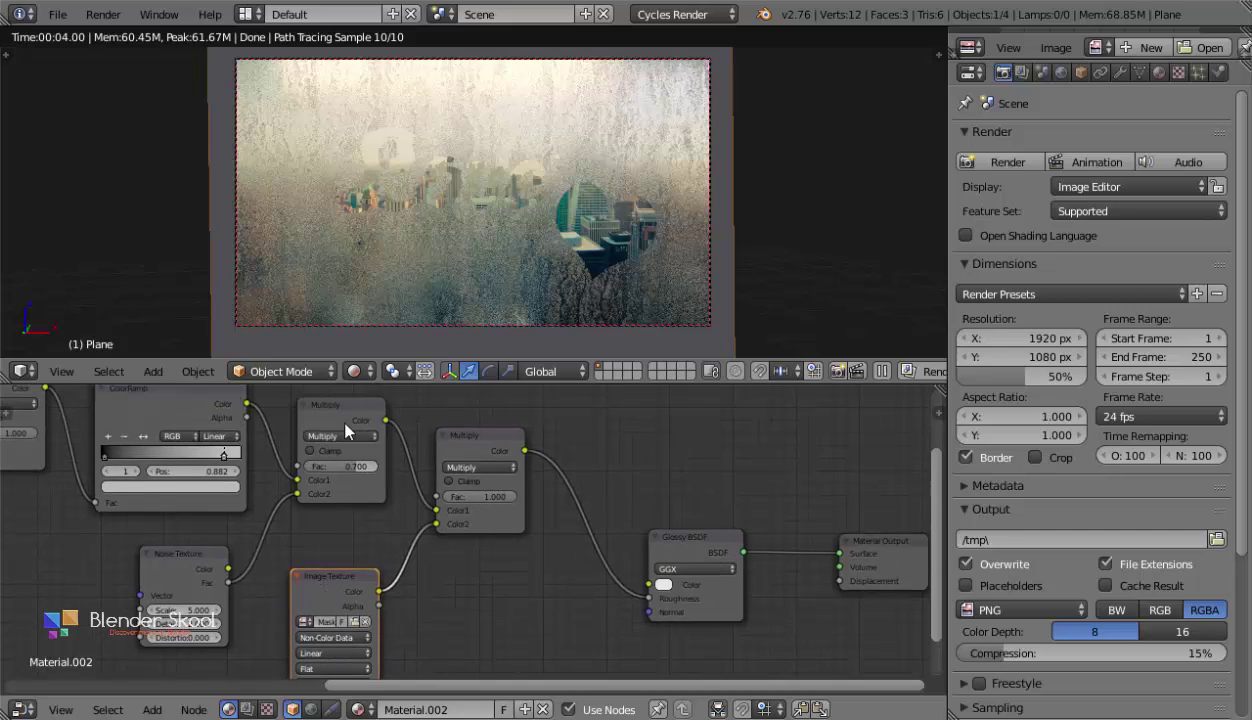
pyautogui.moveTo(460, 495); pyautogui.dragTo(384, 501, button='middle')
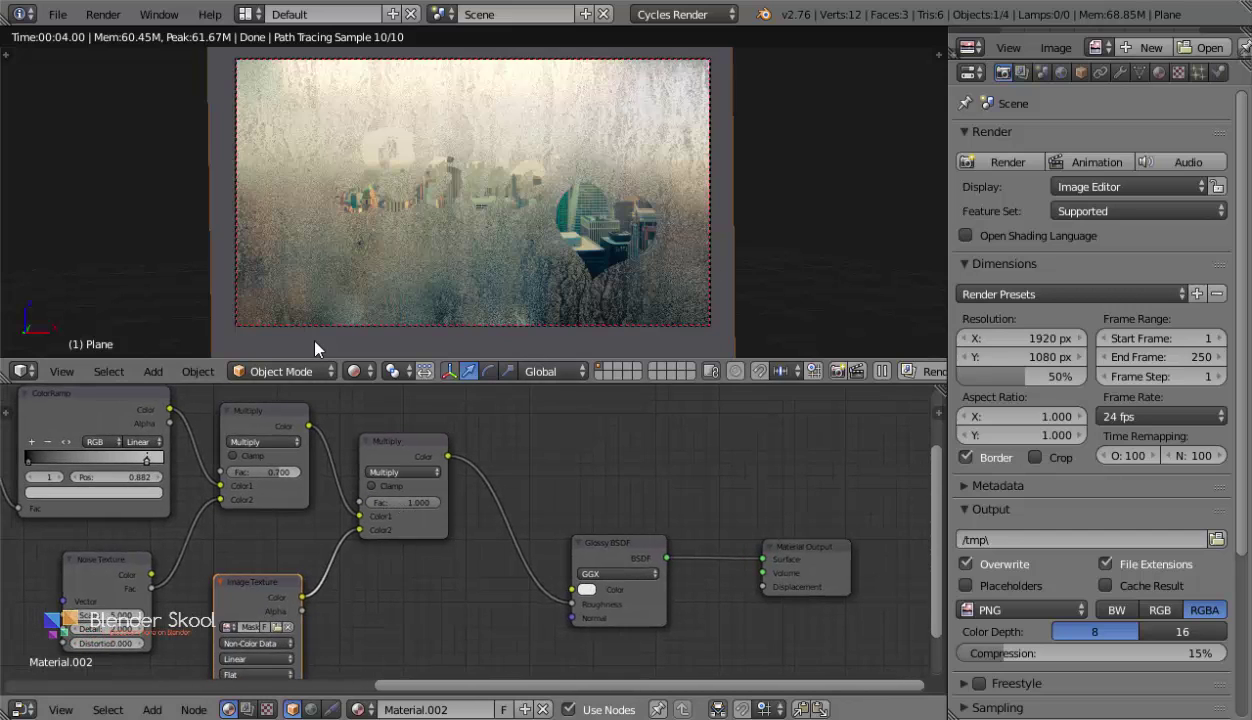
pyautogui.scroll(2, 520, 180)
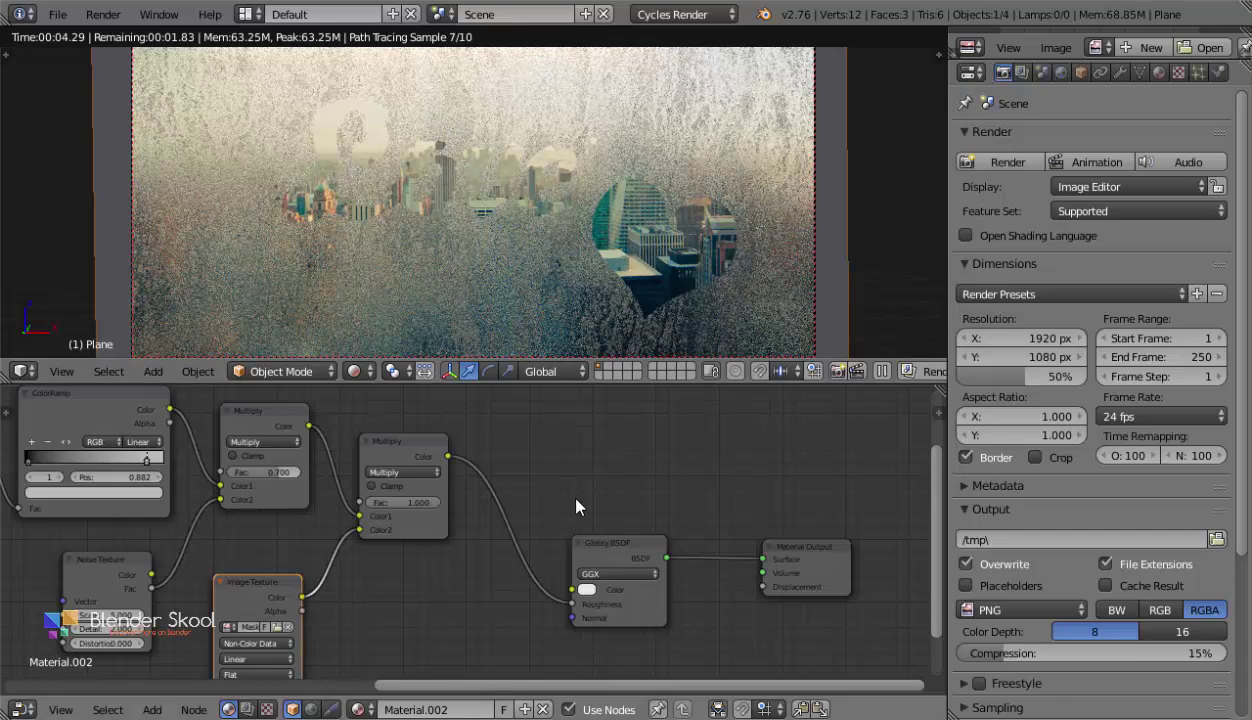
pyautogui.moveTo(562, 487); pyautogui.dragTo(498, 455, button='middle')
pyautogui.scroll(-2, 500, 457)
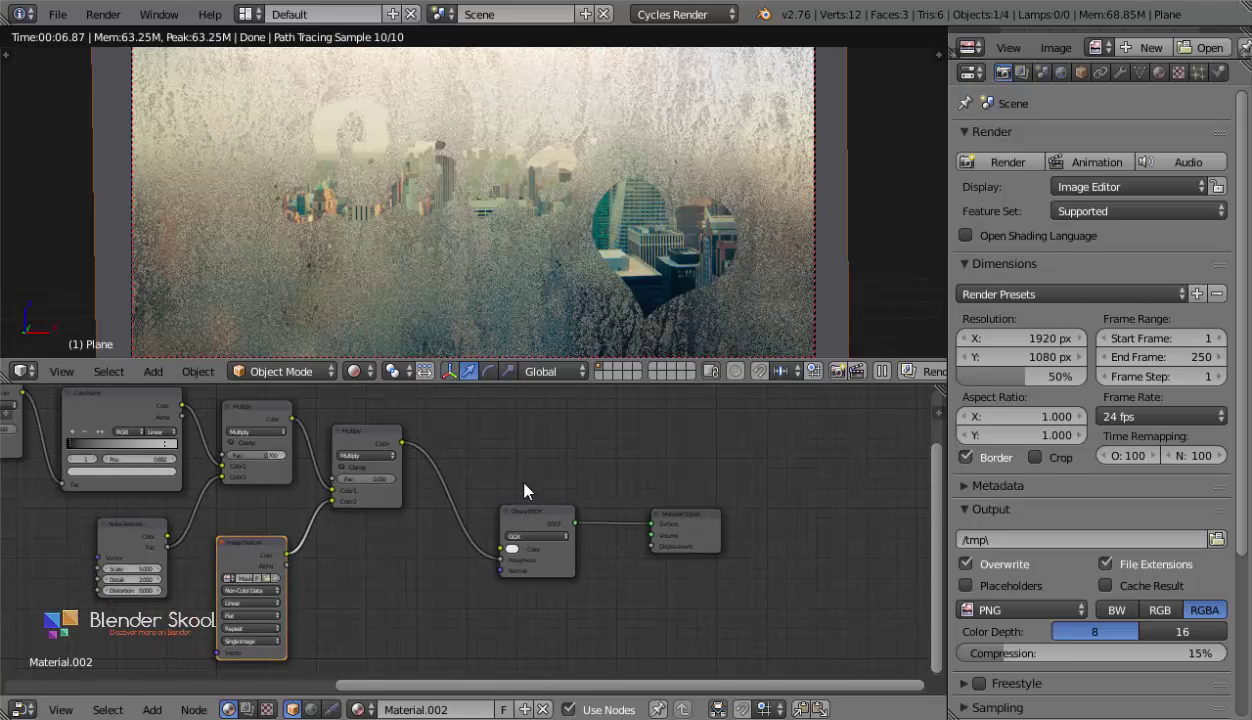
# Insert a Math node between the mask's Multiply node and the Glossy BSDF's Roughness.
pyautogui.click(358, 462)
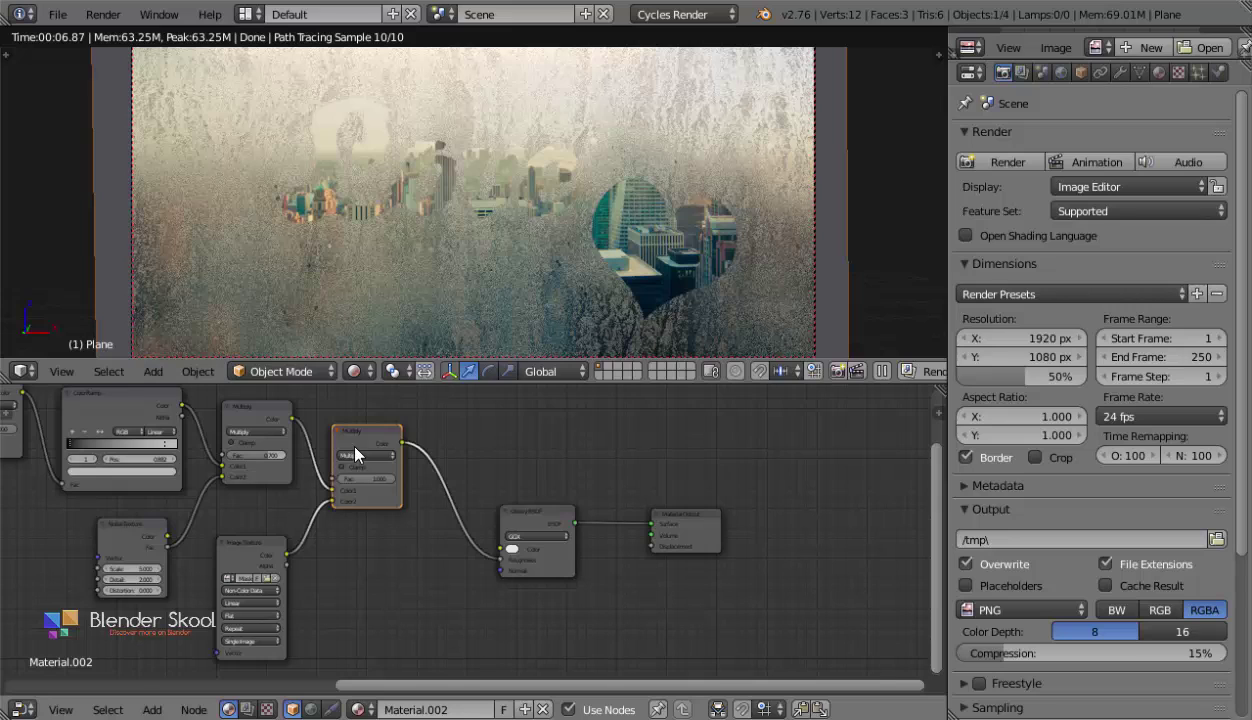
pyautogui.hotkey('shift', 'a')
pyautogui.moveTo(446, 440)
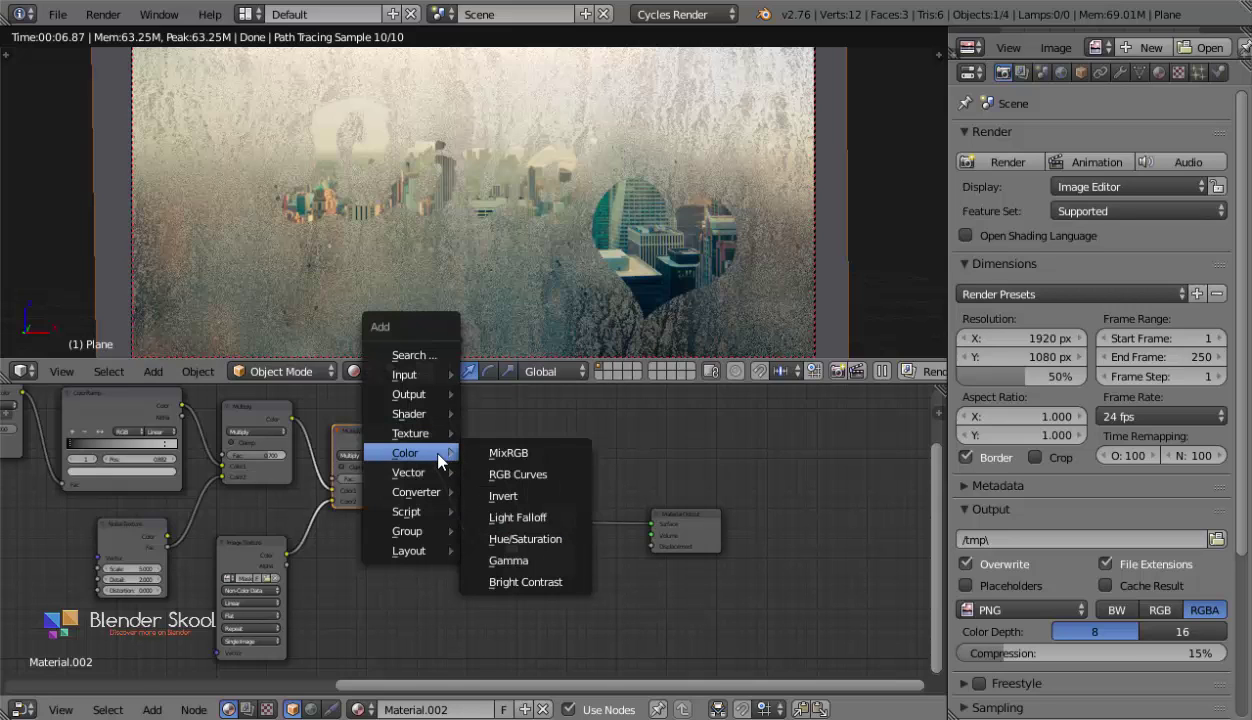
pyautogui.moveTo(433, 494)
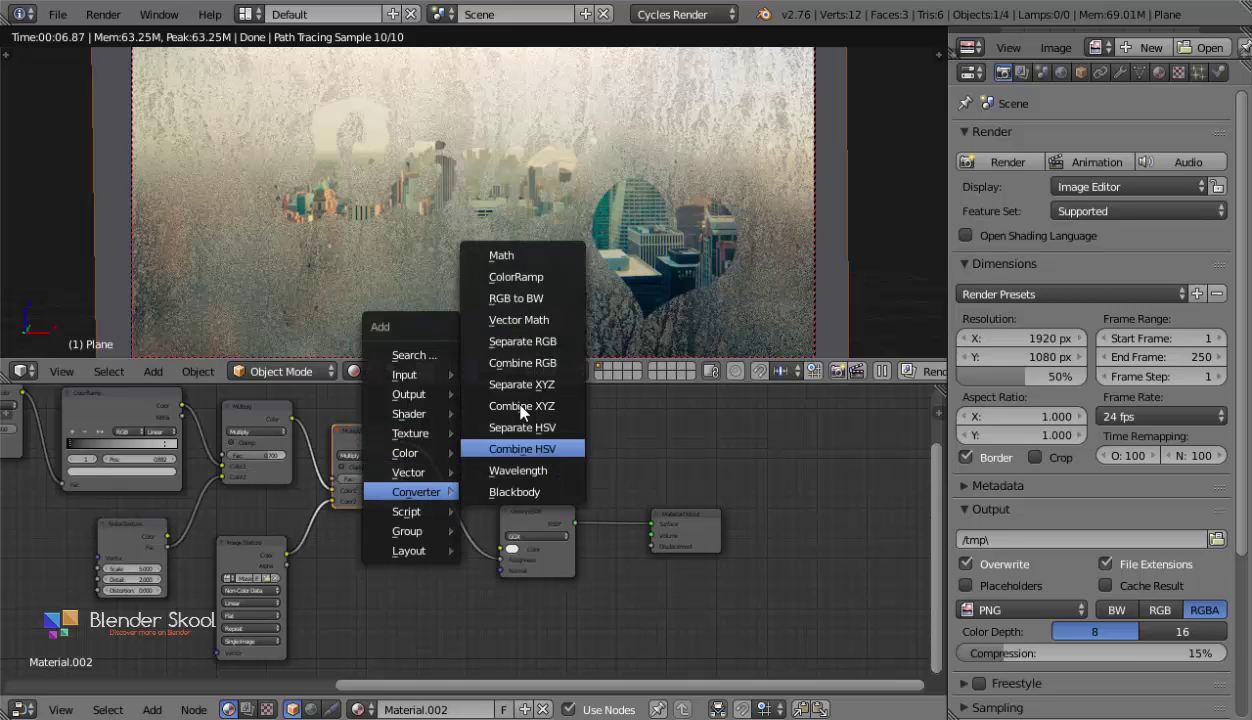
pyautogui.click(544, 252)
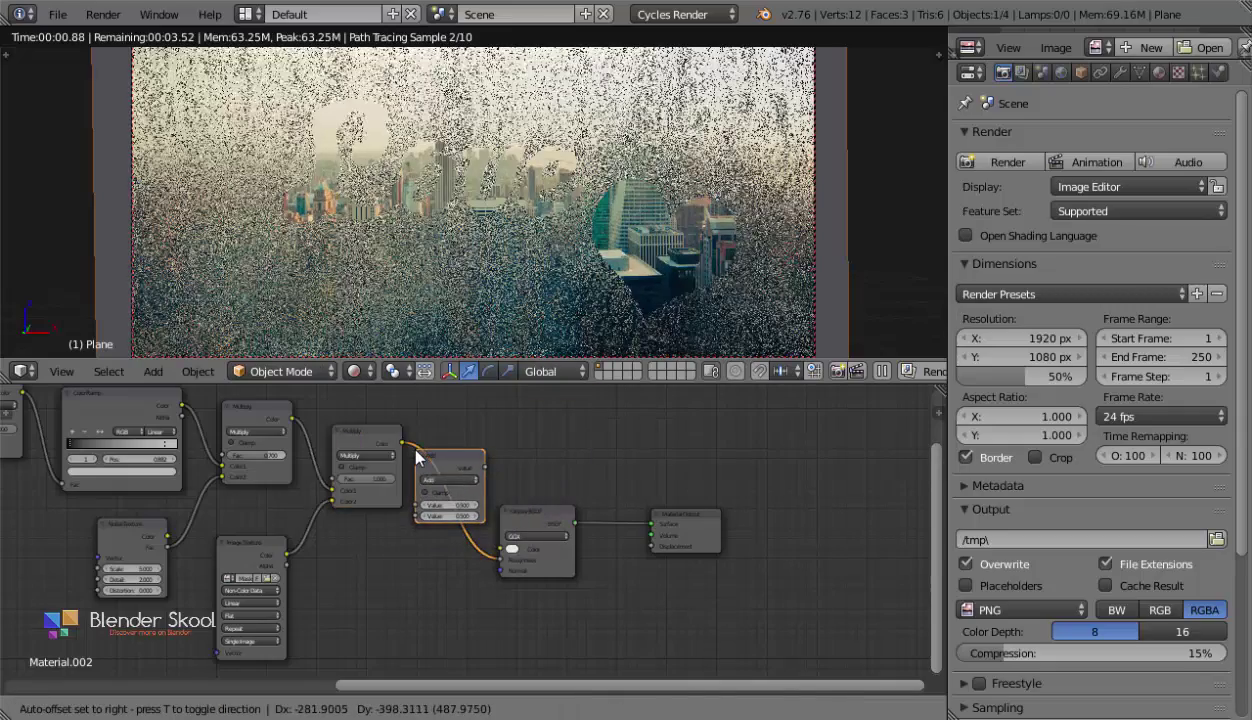
pyautogui.click(416, 455)
# Set the Math node's second value to 1.3 and its operation to Multiply.
pyautogui.scroll(2, 445, 483)
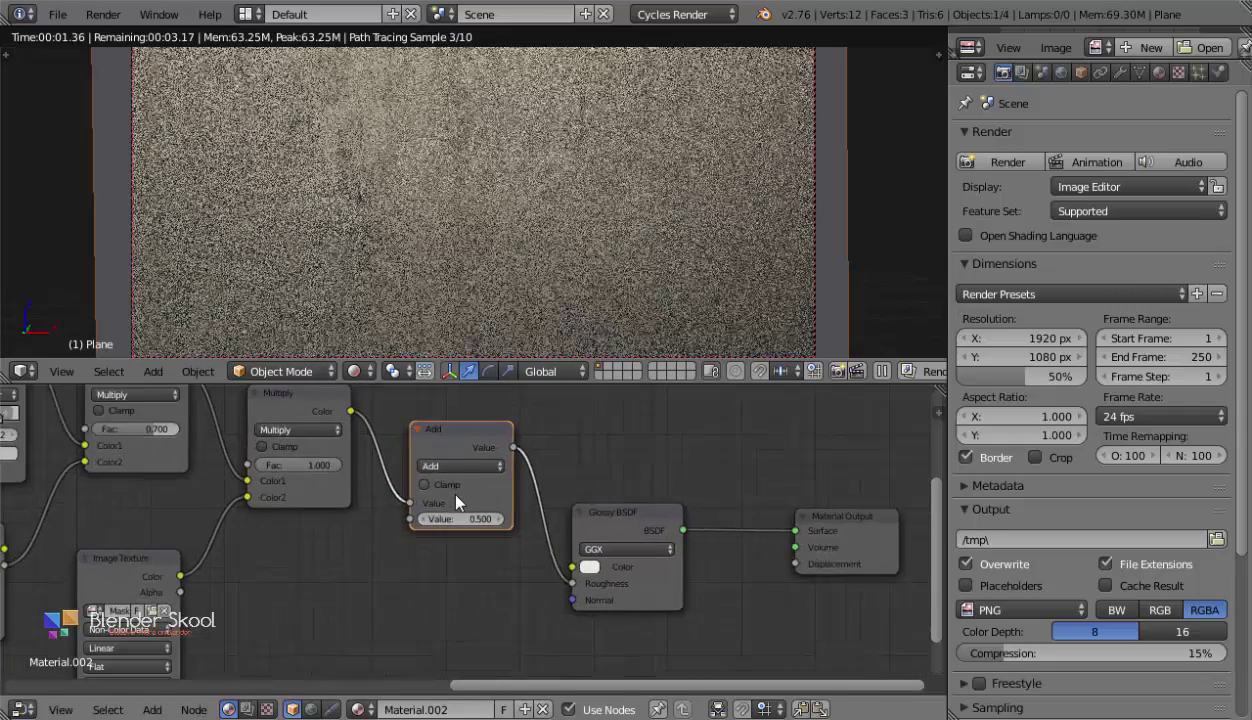
pyautogui.click(452, 514)
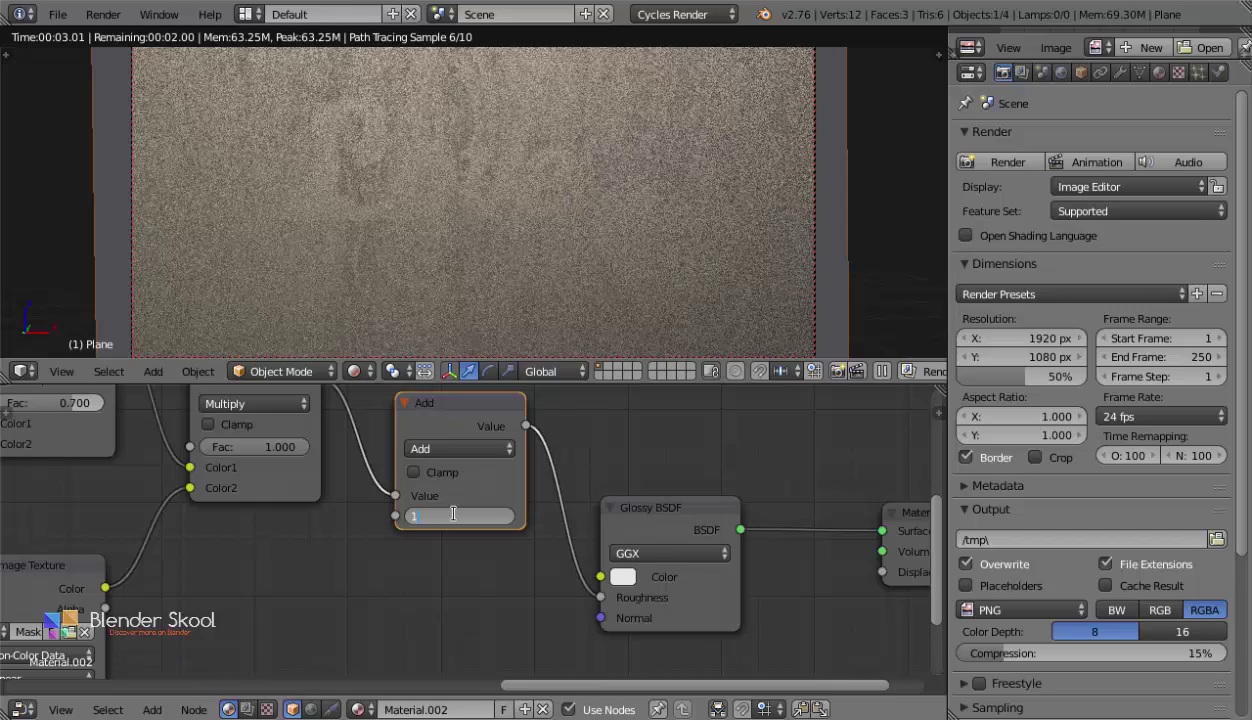
pyautogui.write('1.3')
pyautogui.press('Return')
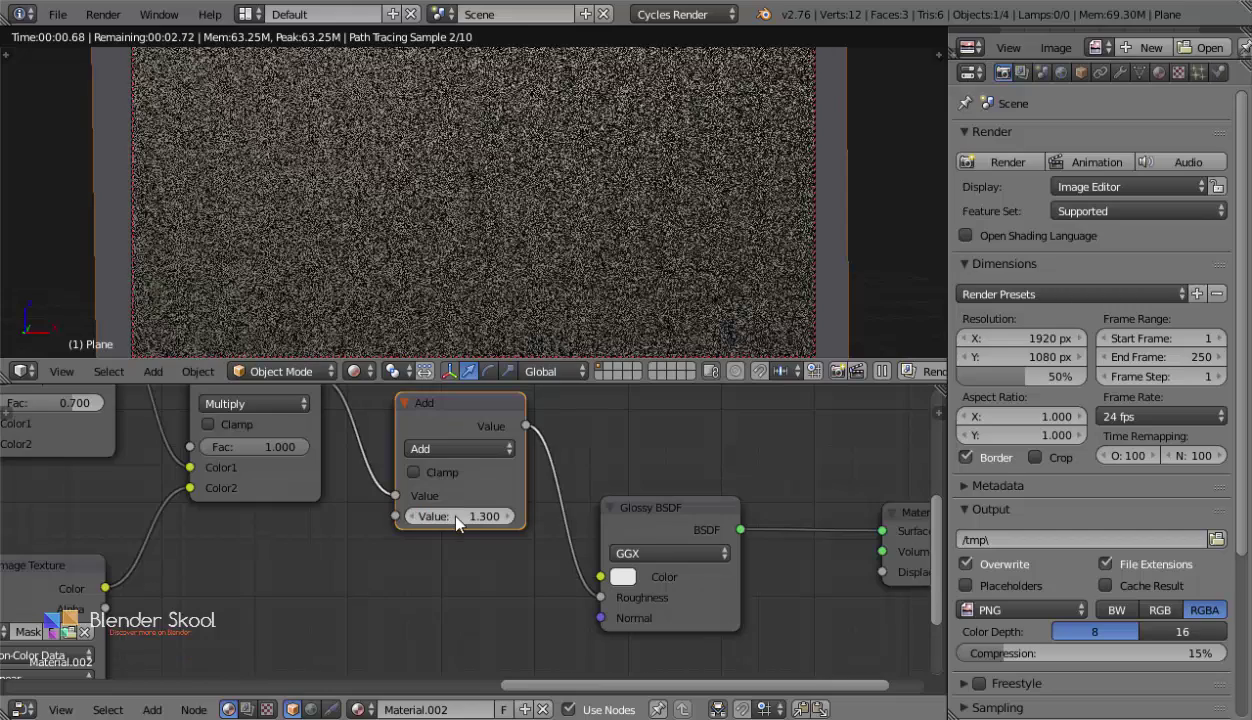
pyautogui.click(441, 442)
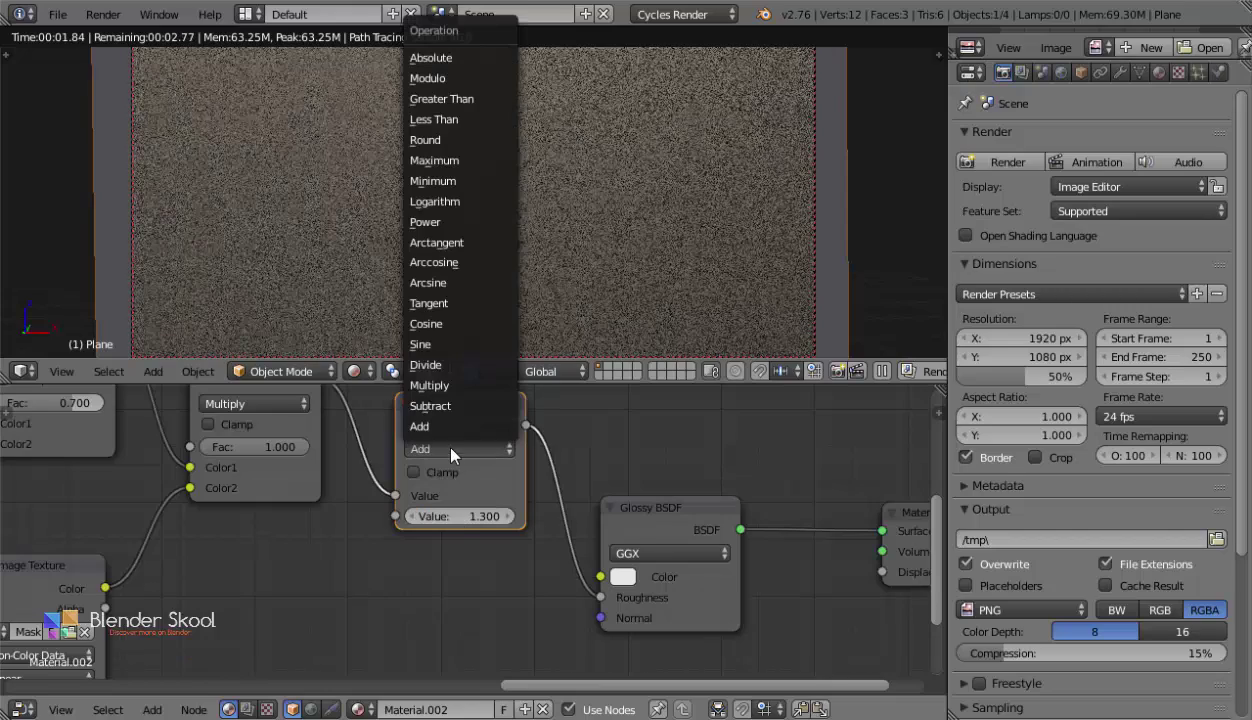
pyautogui.click(441, 387)
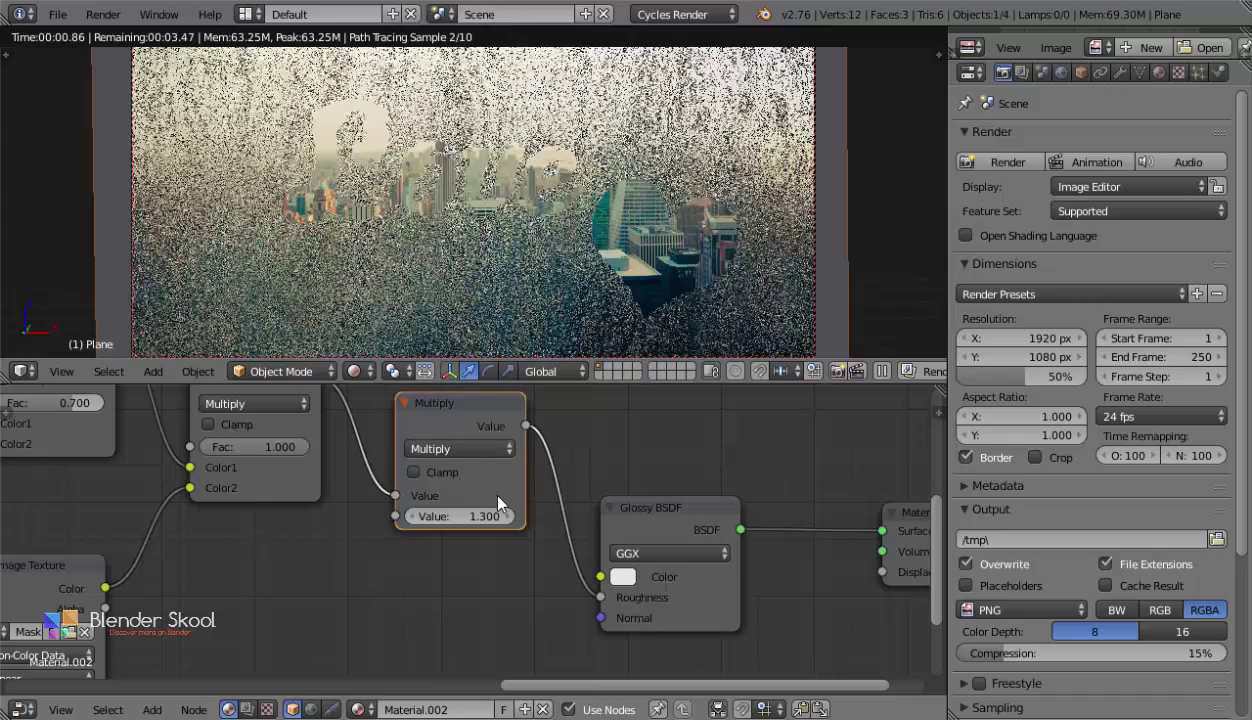
pyautogui.moveTo(487, 485); pyautogui.dragTo(438, 523, button='middle')
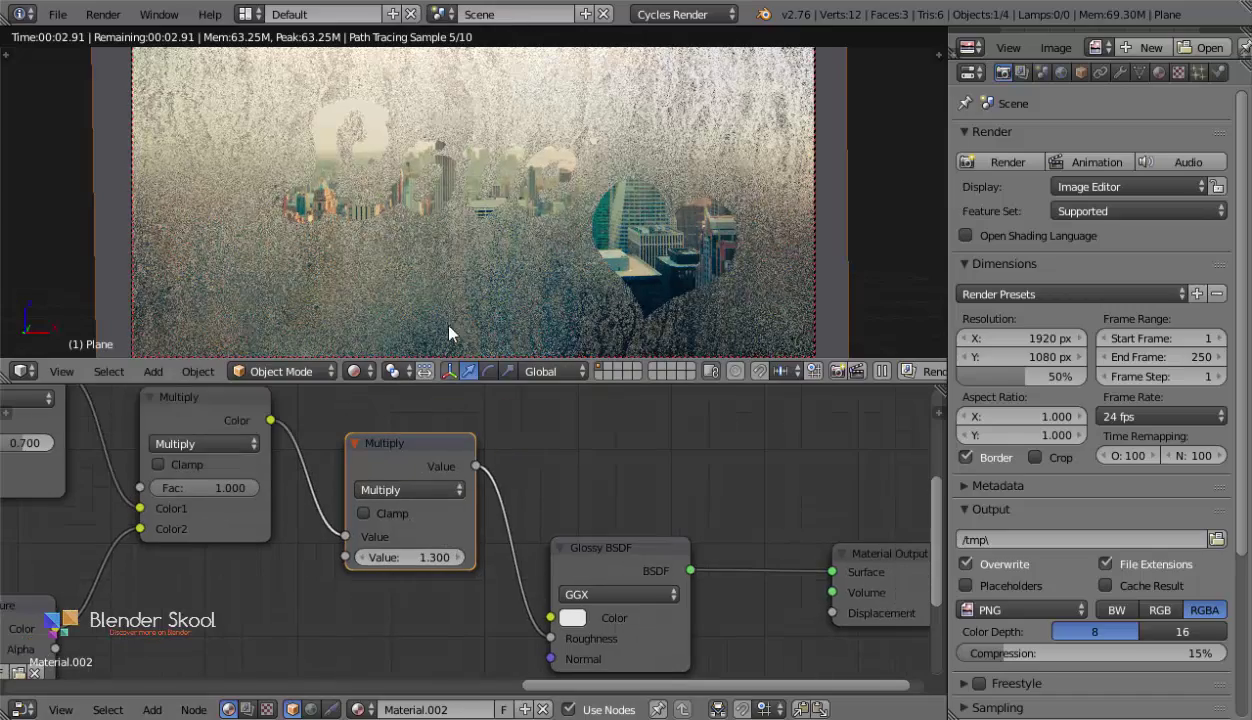
# Examine the rendered window and the roughness nodes, and compare the look with the reference image fog_on_glass.png.
pyautogui.scroll(-2, 437, 252)
pyautogui.moveTo(542, 546); pyautogui.dragTo(342, 527, button='middle')
pyautogui.scroll(-3, 342, 528)
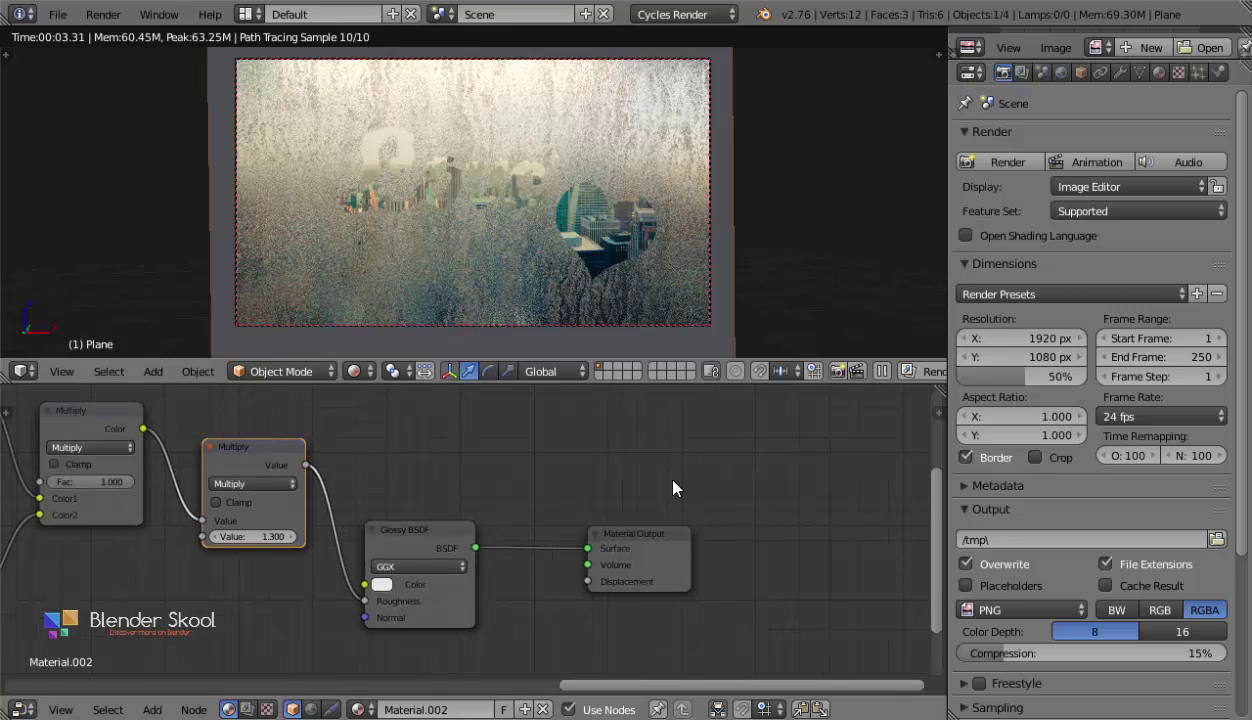
pyautogui.moveTo(300, 502); pyautogui.dragTo(448, 545, button='middle')
pyautogui.scroll(-4, 436, 565)
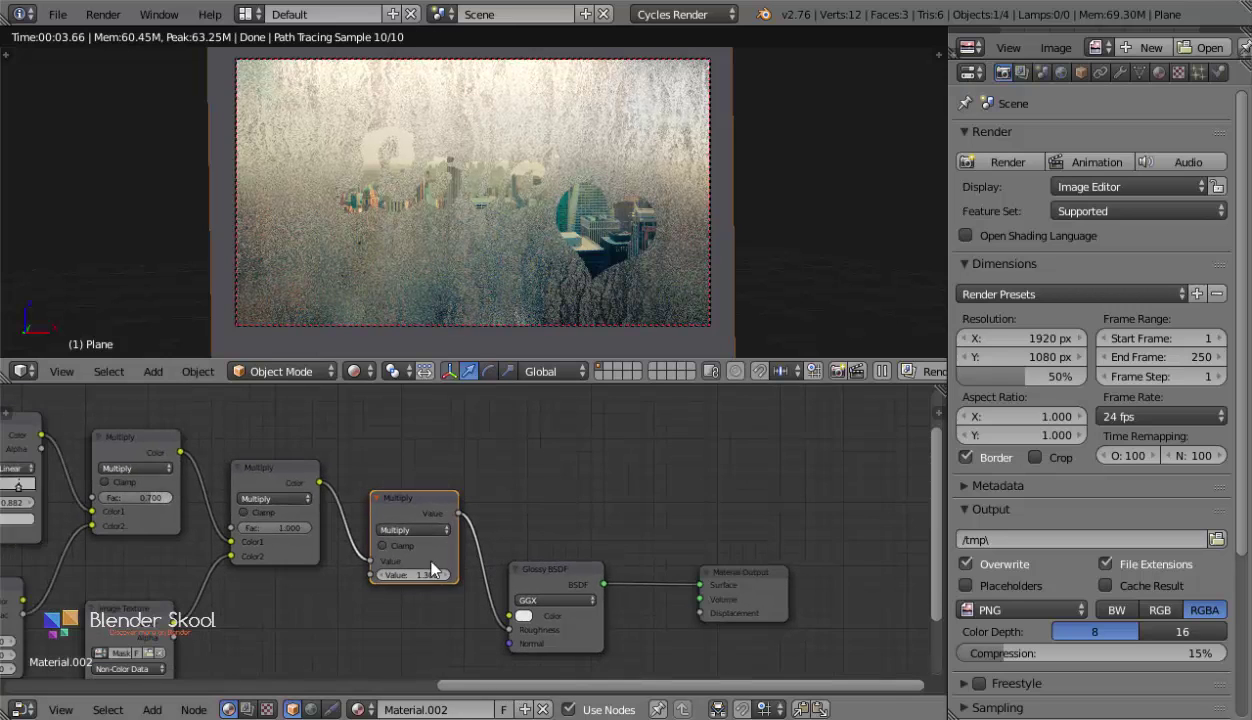
pyautogui.moveTo(284, 550); pyautogui.dragTo(310, 526, button='middle')
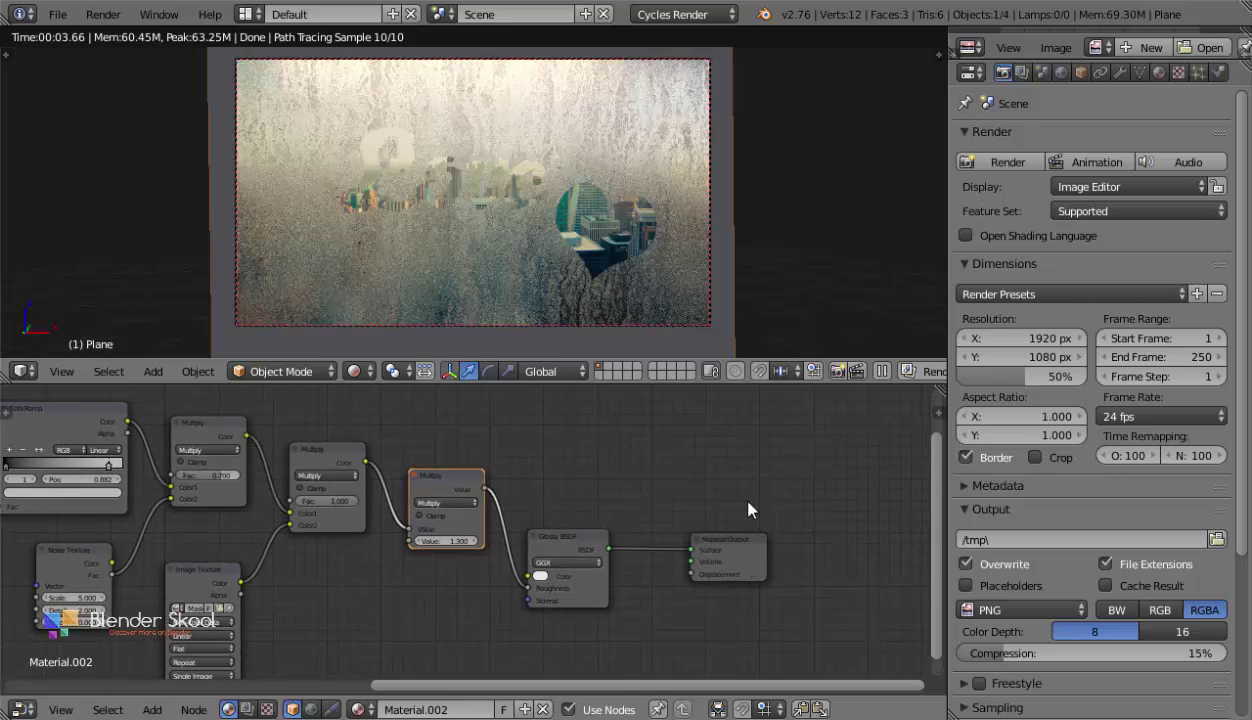
pyautogui.scroll(2, 604, 272)
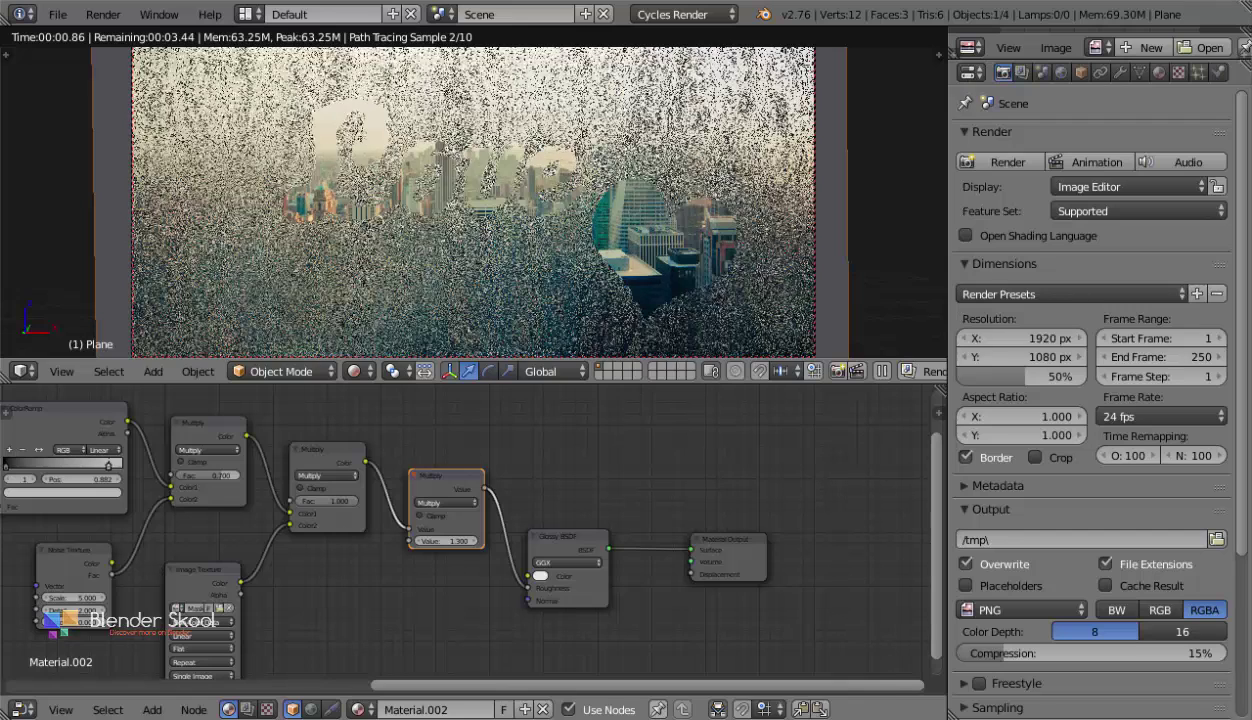
pyautogui.moveTo(690, 716)
pyautogui.click(604, 674)
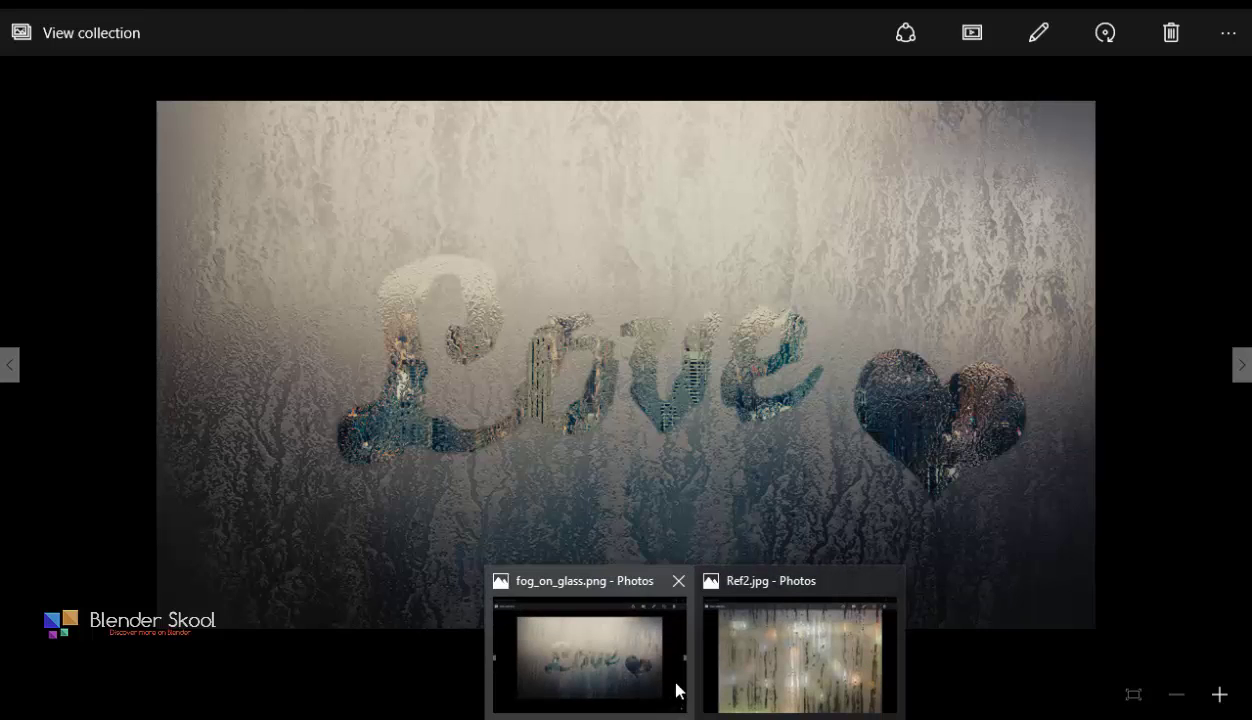
pyautogui.click(722, 690)
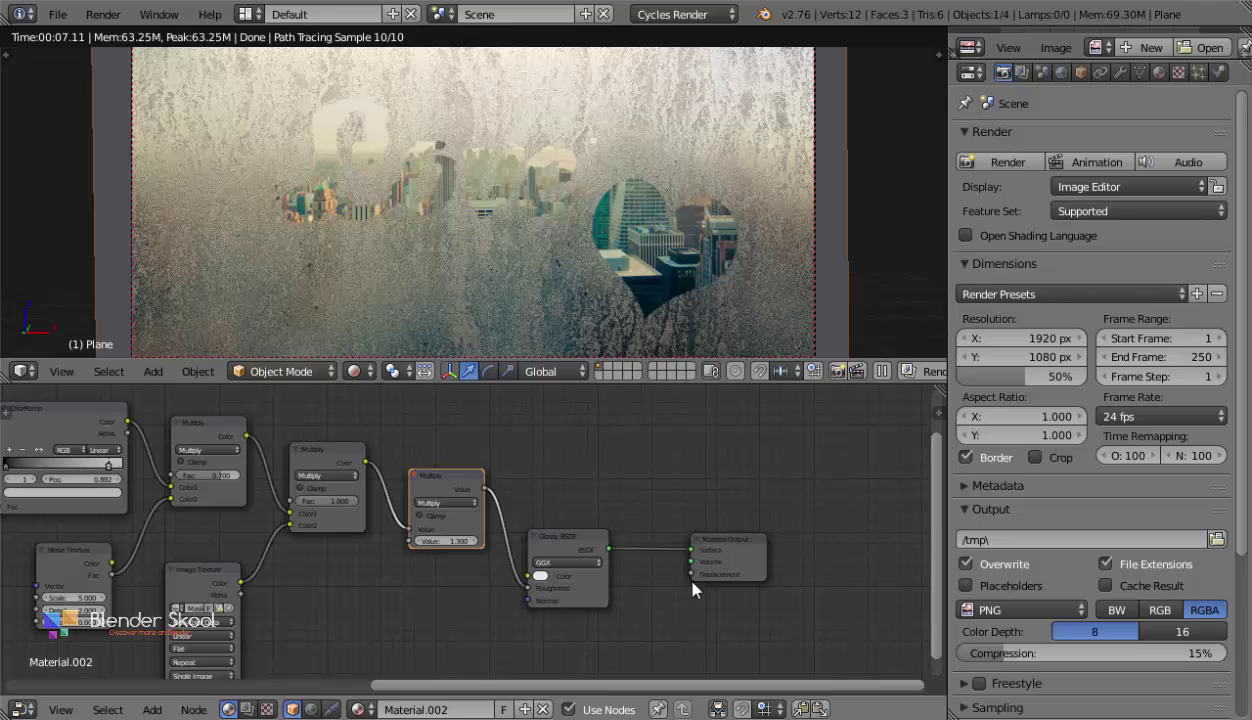
# Move the Material Output node farther away from the Glossy BSDF node.
pyautogui.moveTo(738, 556); pyautogui.dragTo(820, 520)
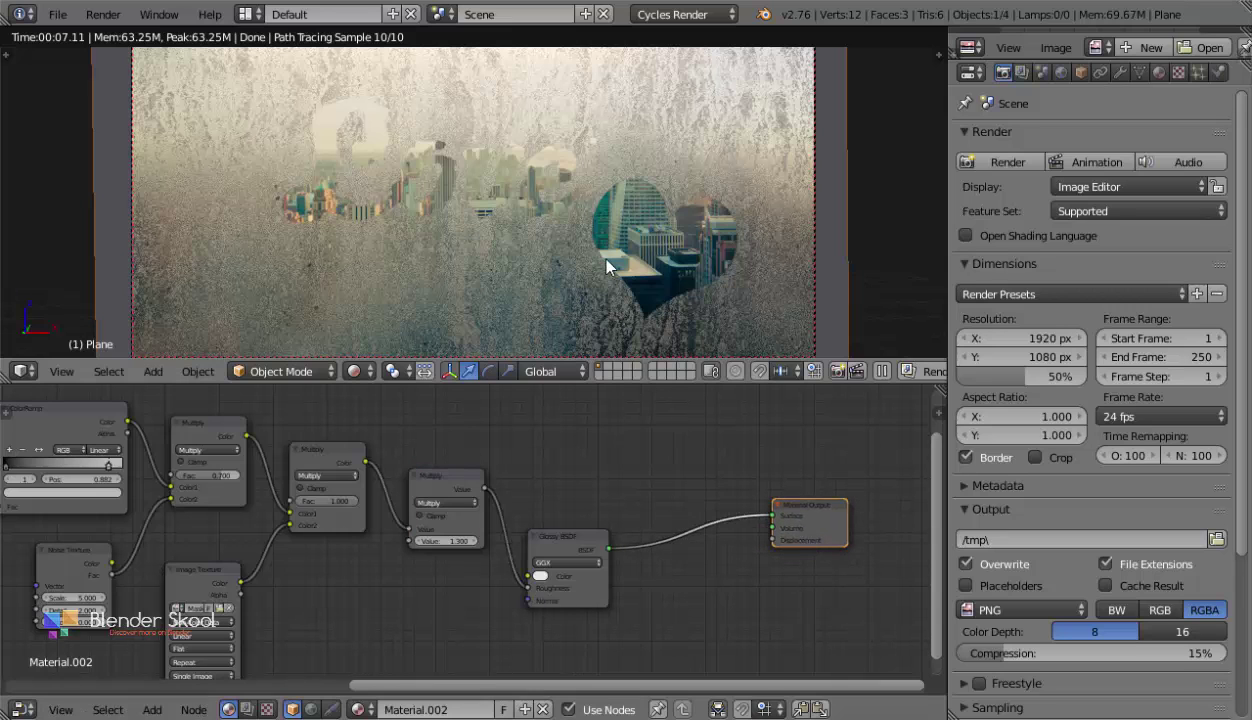
pyautogui.moveTo(206, 456)
pyautogui.mouseDown(button='middle')
pyautogui.moveTo(226, 477)
pyautogui.moveTo(198, 480)
pyautogui.mouseUp(button='middle')
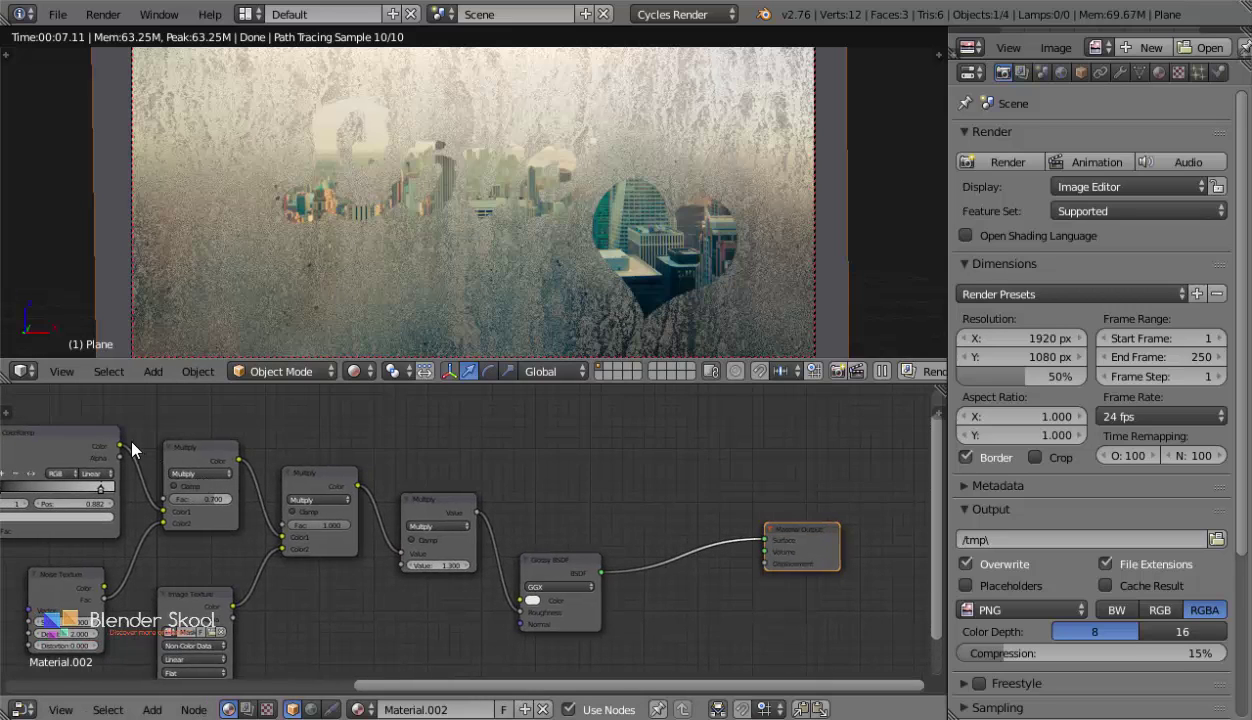
pyautogui.moveTo(137, 440); pyautogui.dragTo(366, 469, button='middle')
pyautogui.scroll(-1, 291, 424)
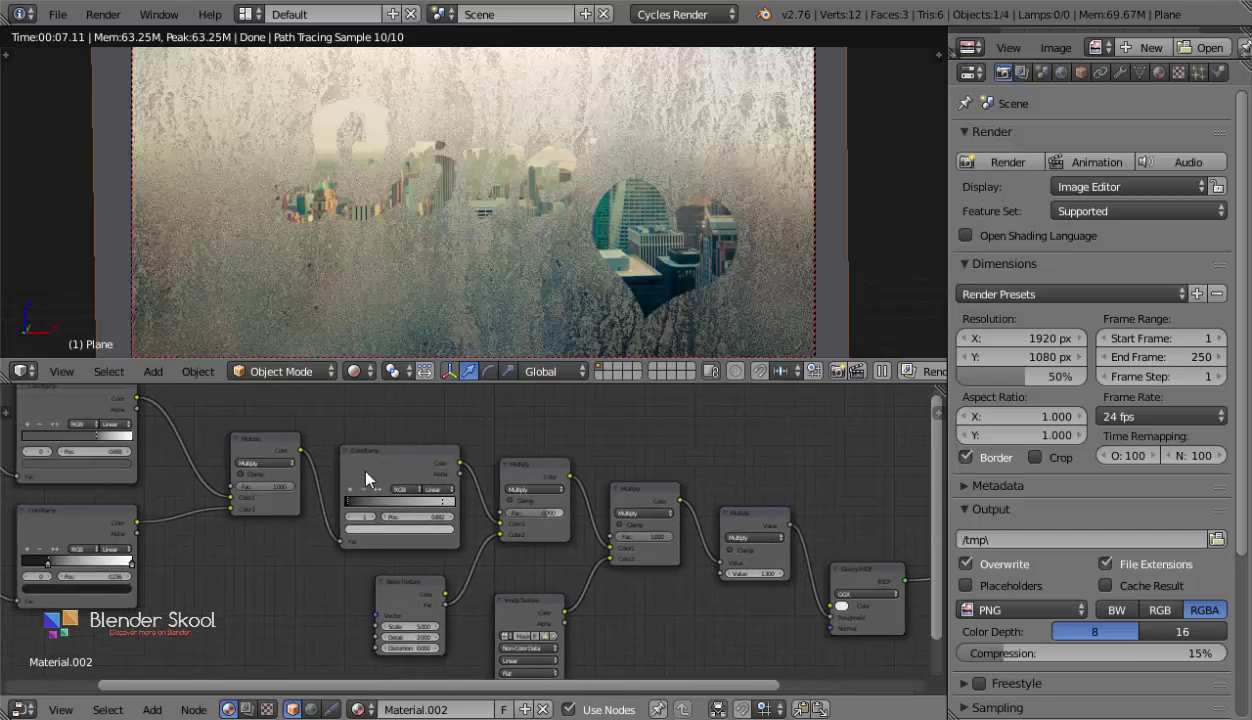
pyautogui.moveTo(217, 486); pyautogui.dragTo(404, 493, button='middle')
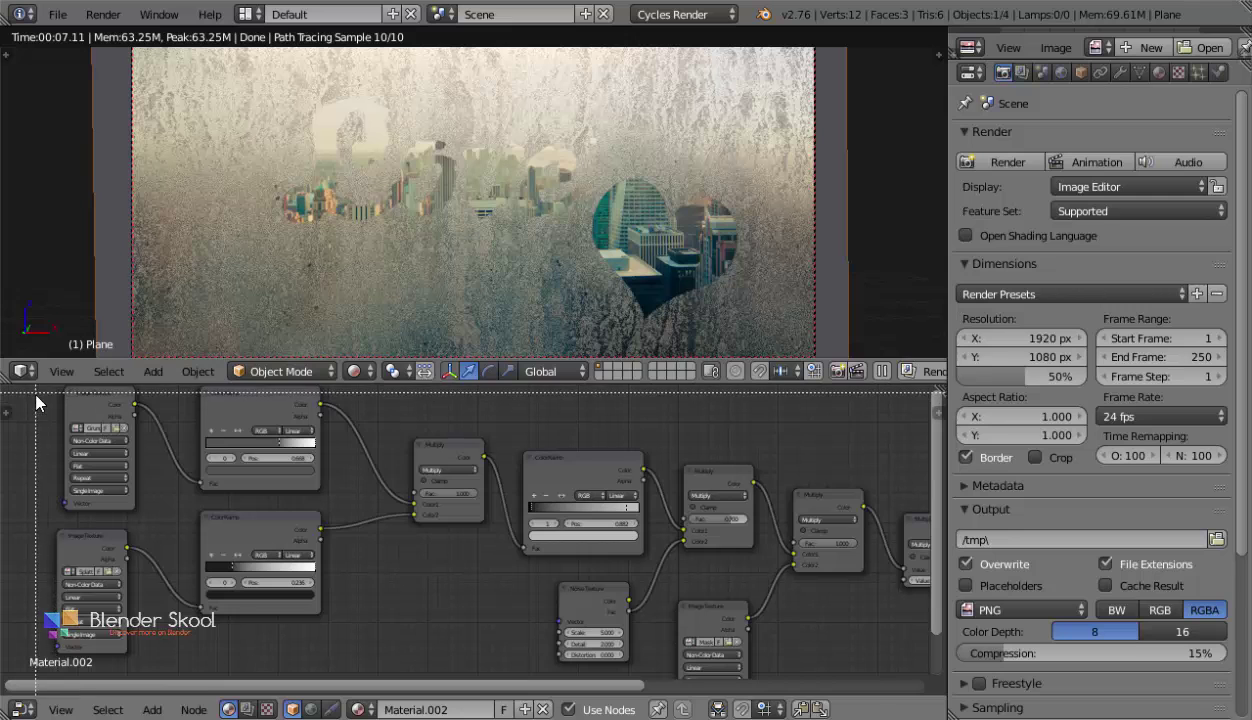
pyautogui.moveTo(35, 392); pyautogui.dragTo(545, 596)
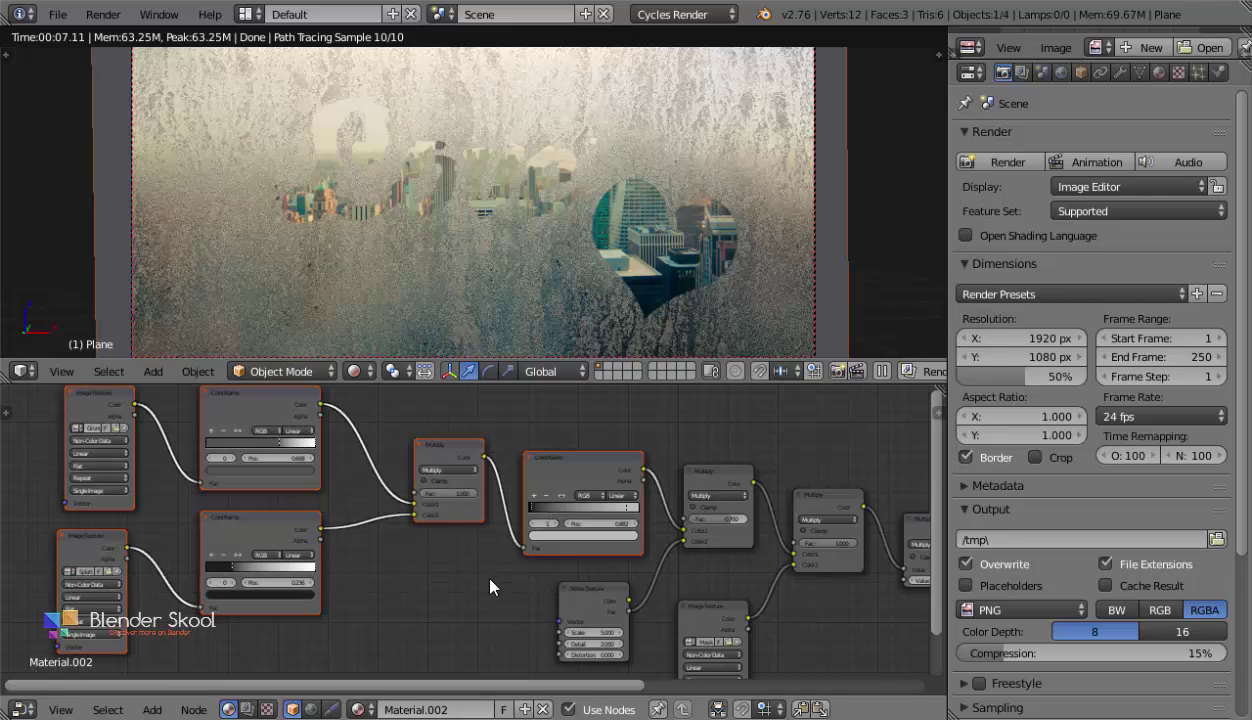
pyautogui.press('g')
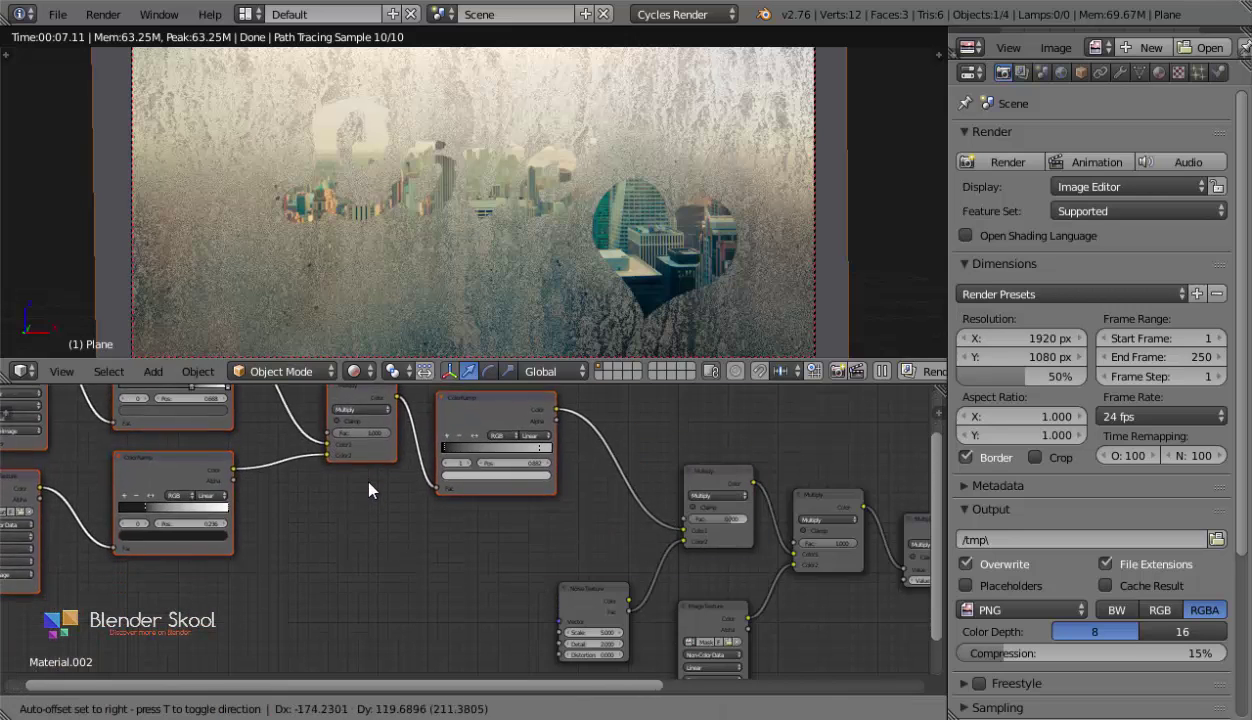
pyautogui.rightClick(393, 488)
# Duplicate the math Multiply node and place the copy below the Glossy BSDF.
pyautogui.moveTo(617, 550); pyautogui.dragTo(398, 510, button='middle')
pyautogui.scroll(-2, 352, 506)
pyautogui.scroll(-1, 350, 504)
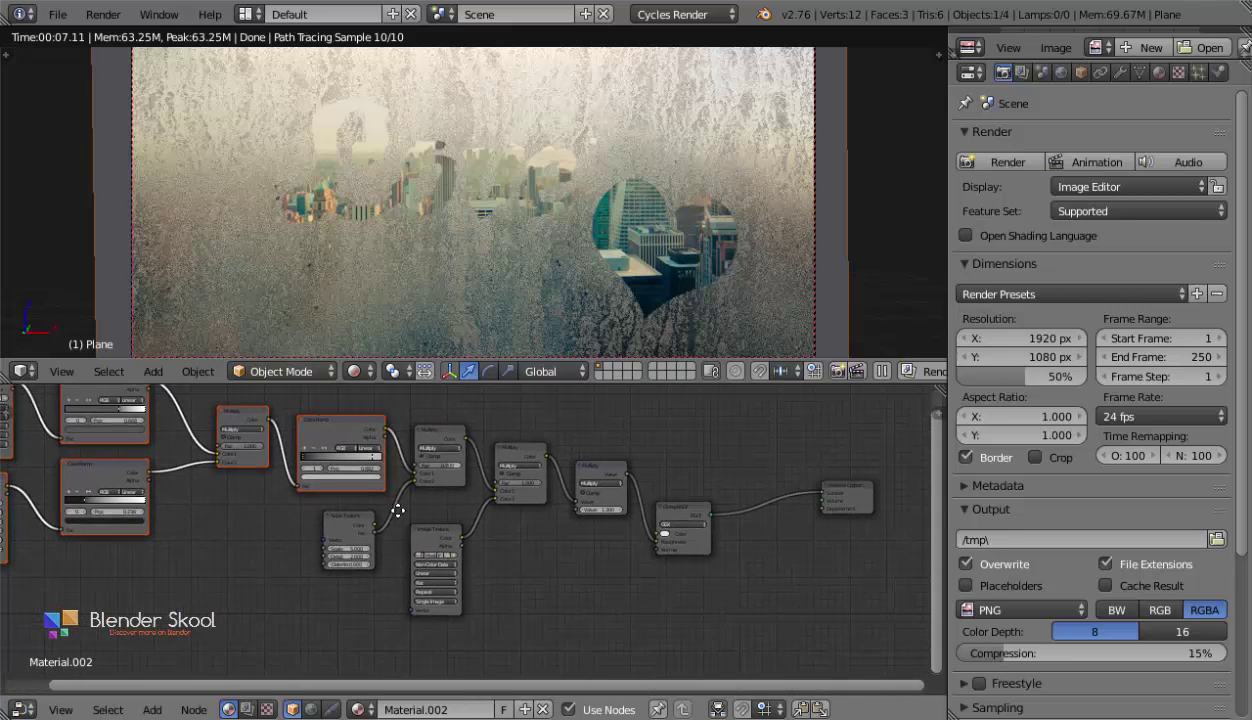
pyautogui.rightClick(605, 481)
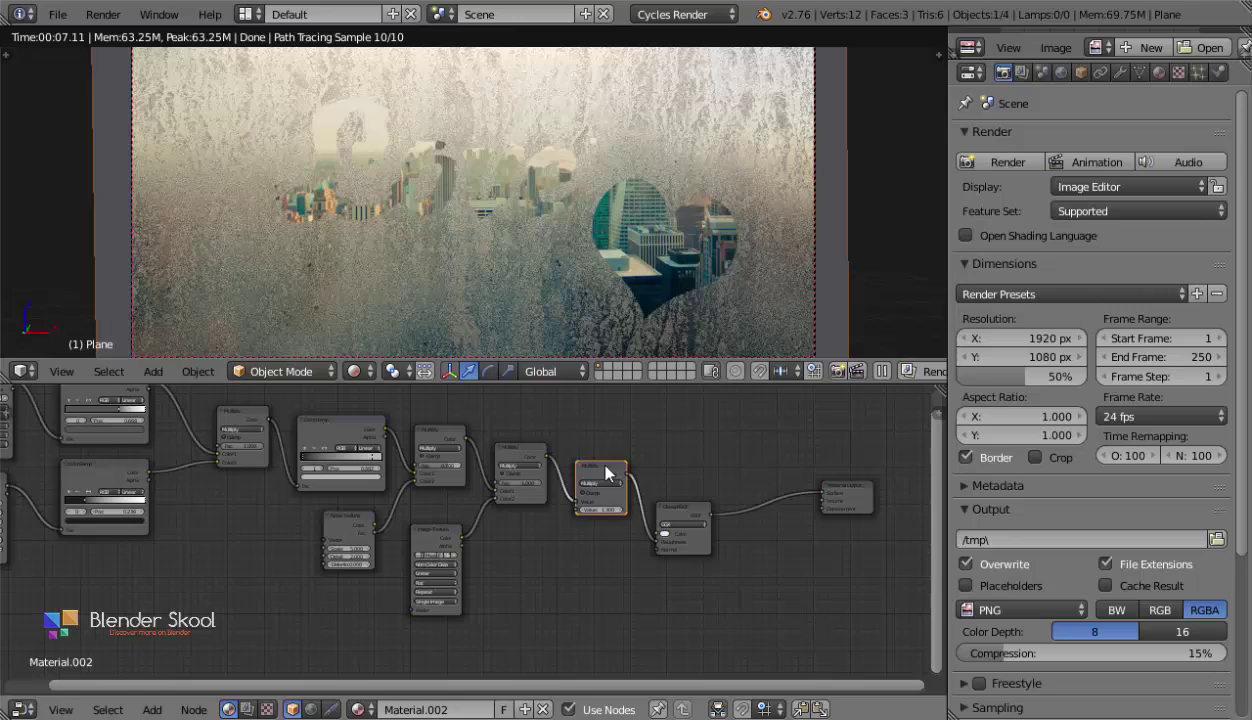
pyautogui.hotkey('shift', 'd')
pyautogui.click(623, 589)
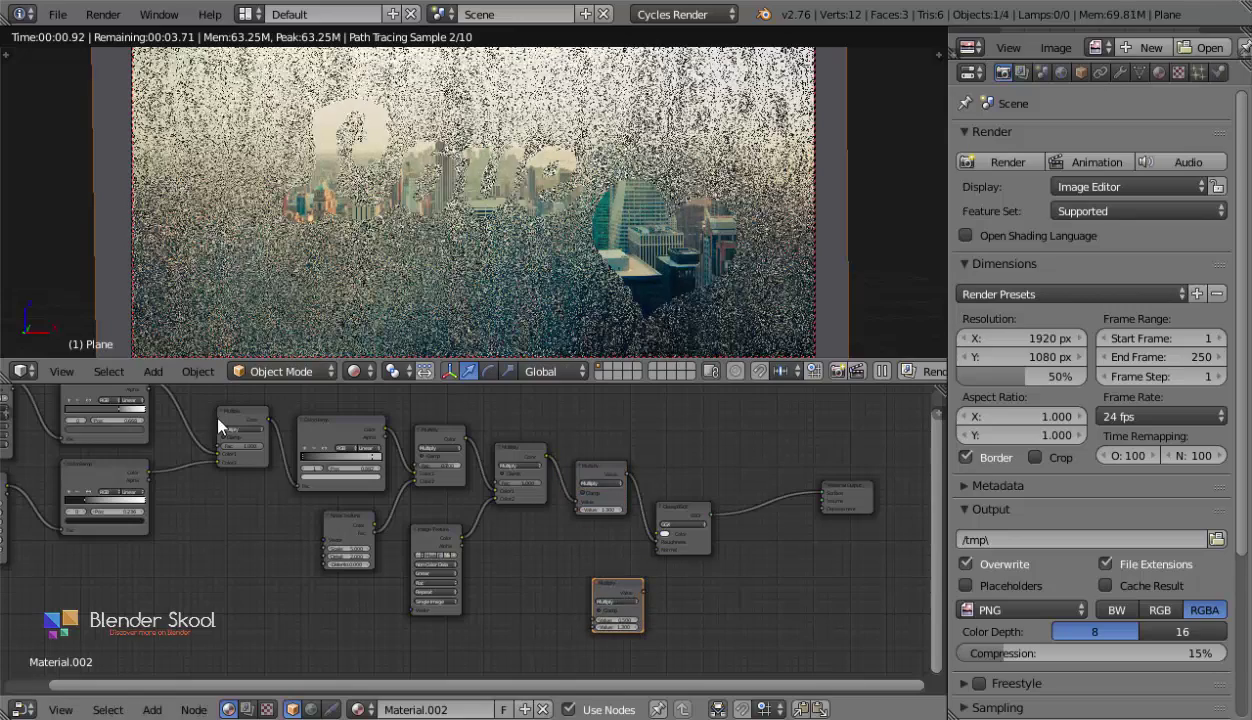
# Link the last ColorRamp's Color to the Material Output's Displacement, routed through the duplicated math Multiply node.
pyautogui.moveTo(220, 425); pyautogui.dragTo(196, 451, button='middle')
pyautogui.moveTo(358, 456); pyautogui.dragTo(800, 540)
pyautogui.moveTo(609, 581); pyautogui.dragTo(557, 535, button='middle')
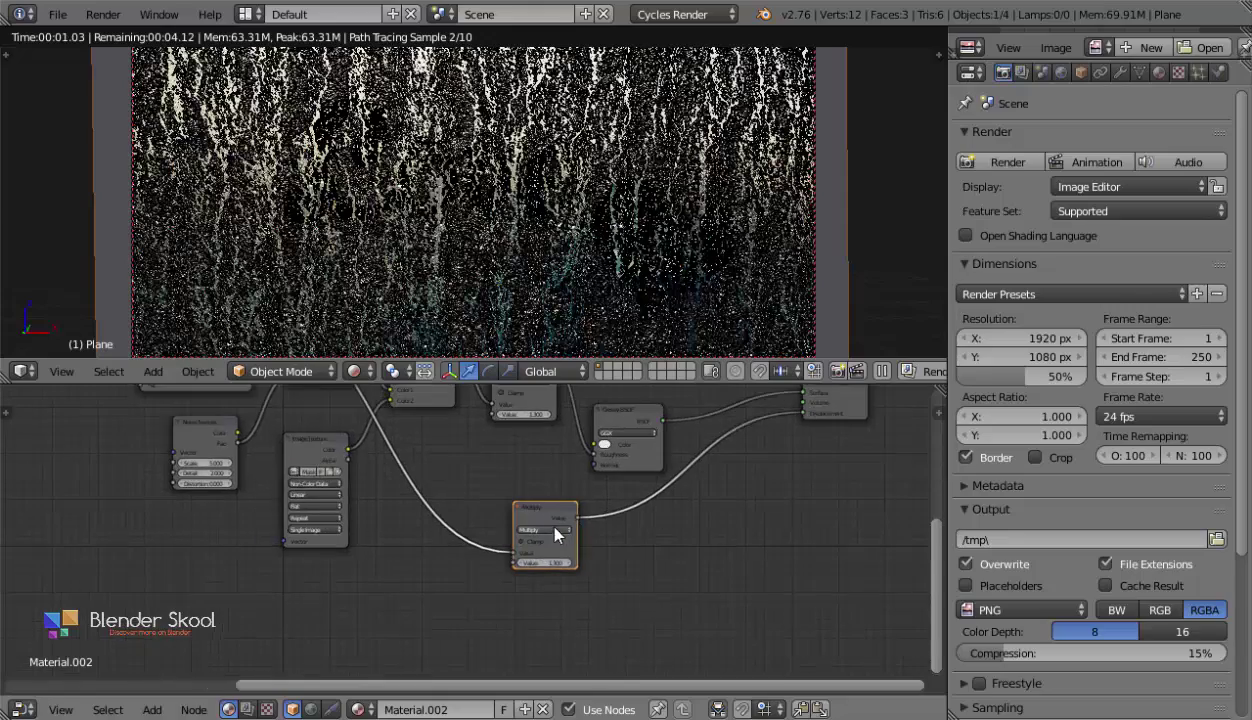
pyautogui.scroll(1, 557, 535)
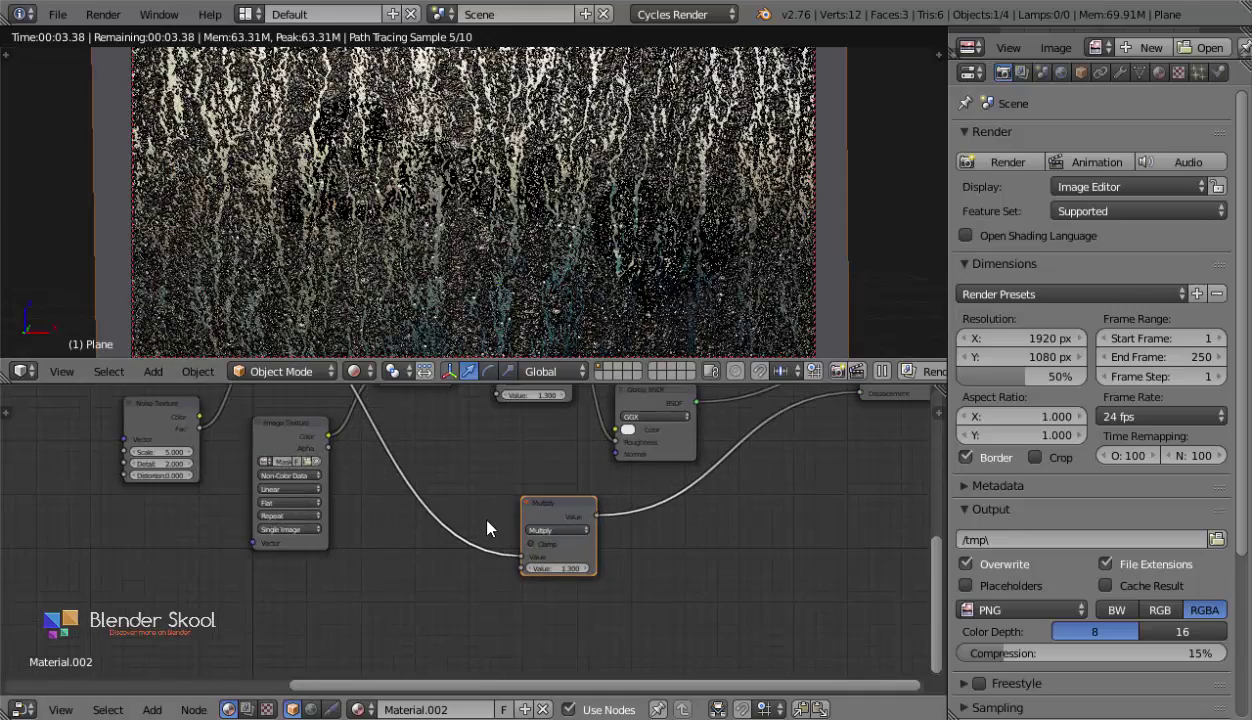
# Set the second value of the Multiply node feeding the material's Displacement to 0.005.
pyautogui.moveTo(677, 527); pyautogui.dragTo(603, 503, button='middle')
pyautogui.scroll(1, 618, 498)
pyautogui.scroll(2, 621, 502)
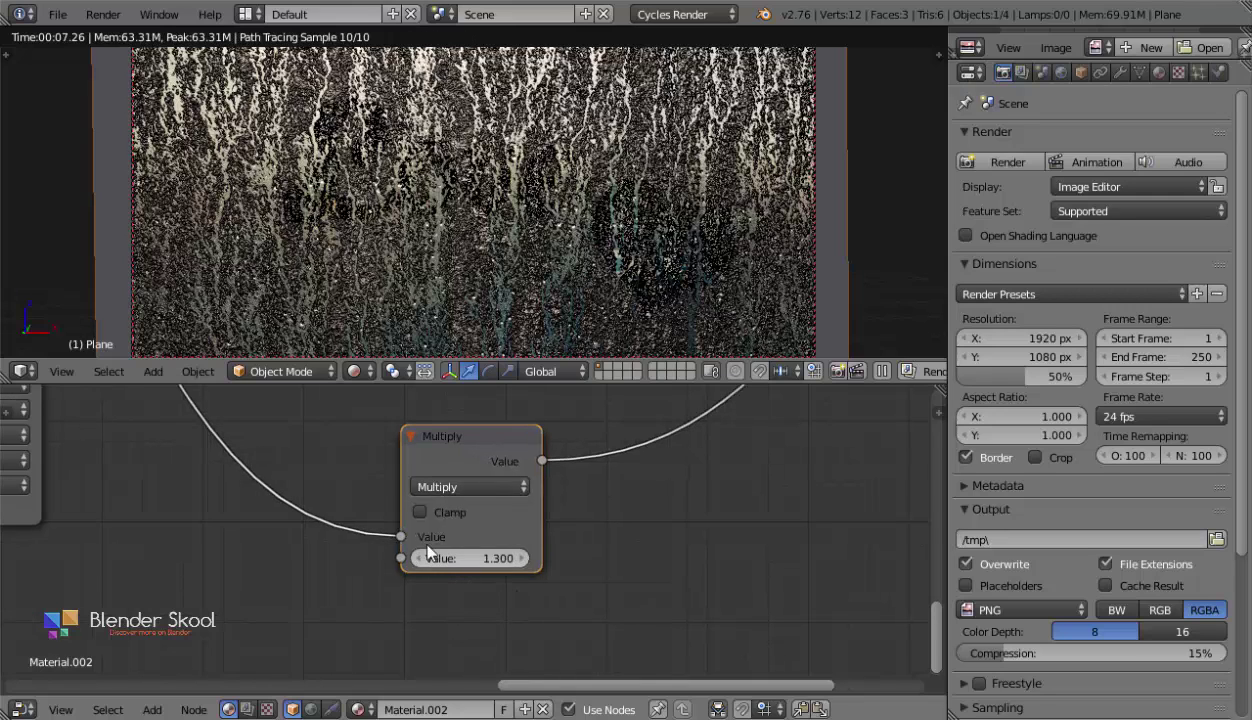
pyautogui.scroll(1, 457, 570)
pyautogui.scroll(1, 457, 570)
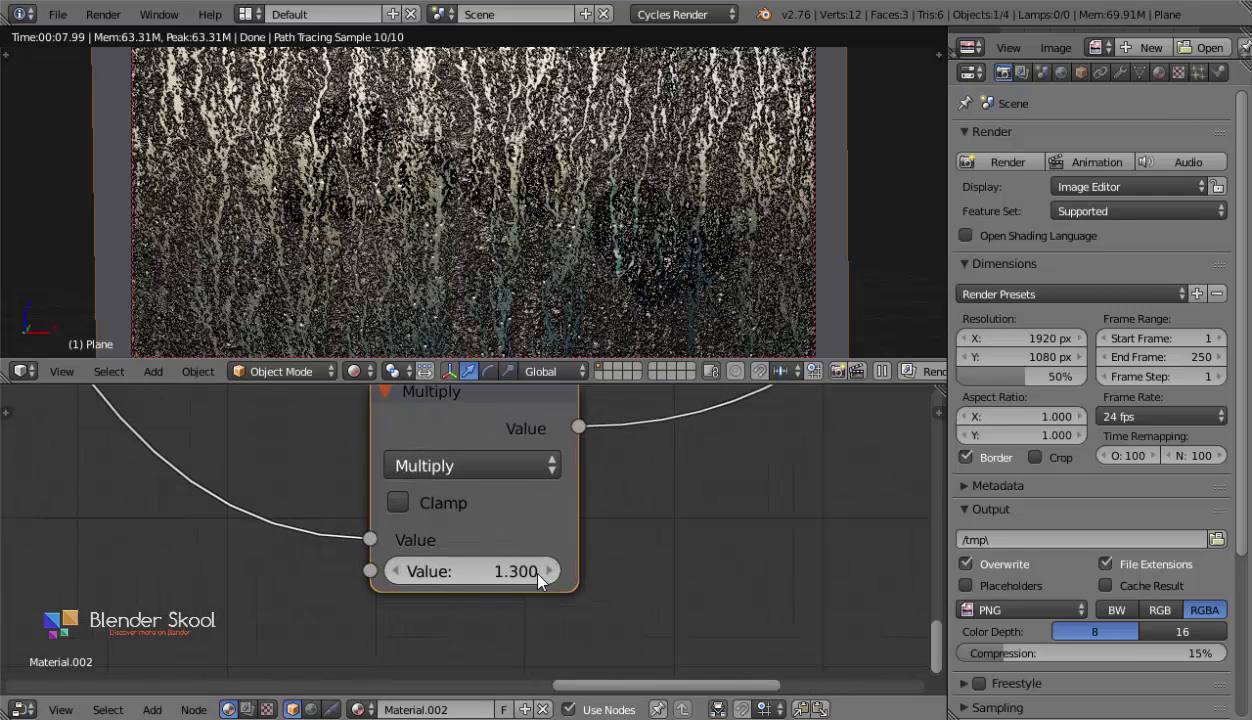
pyautogui.moveTo(455, 472); pyautogui.dragTo(440, 544, button='middle')
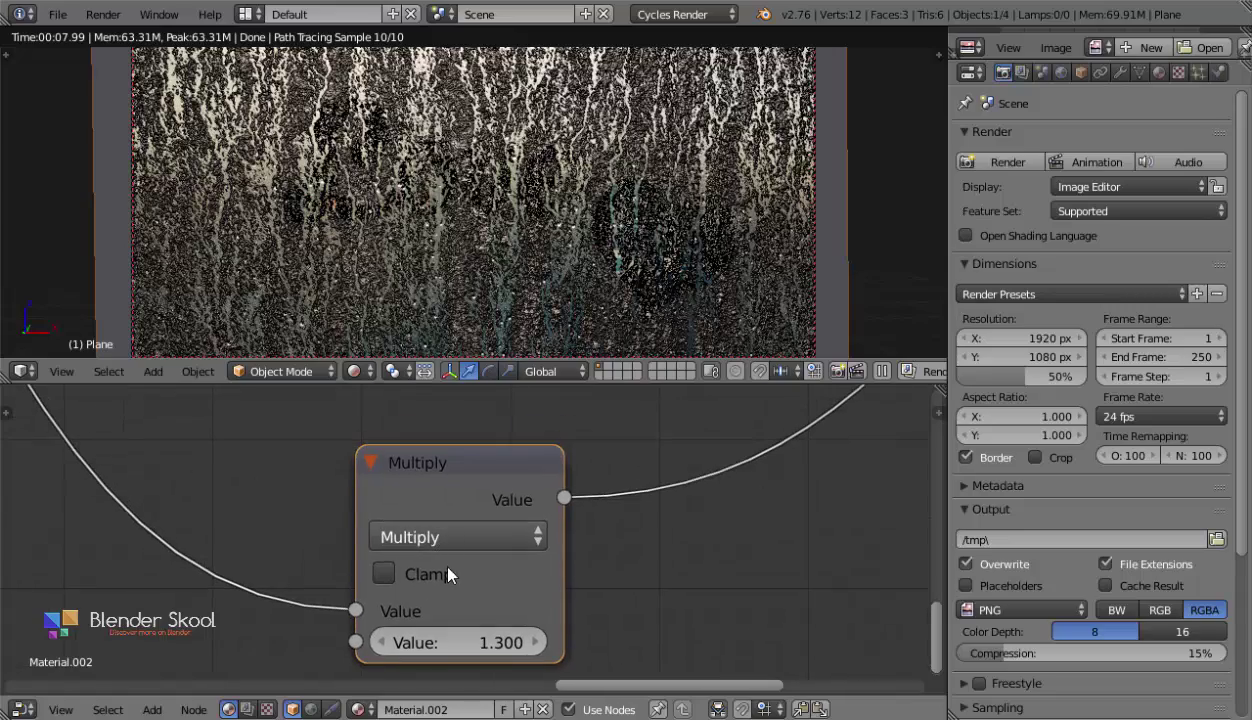
pyautogui.moveTo(455, 642); pyautogui.dragTo(360, 642)
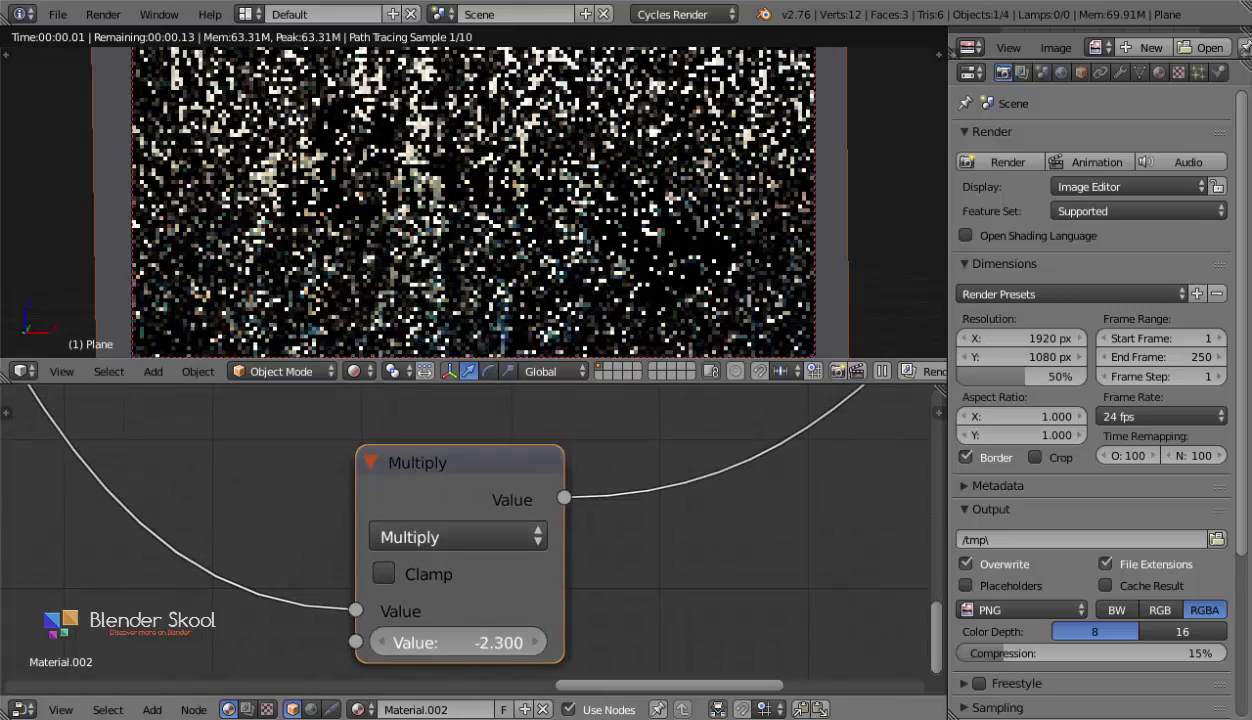
pyautogui.click(455, 642)
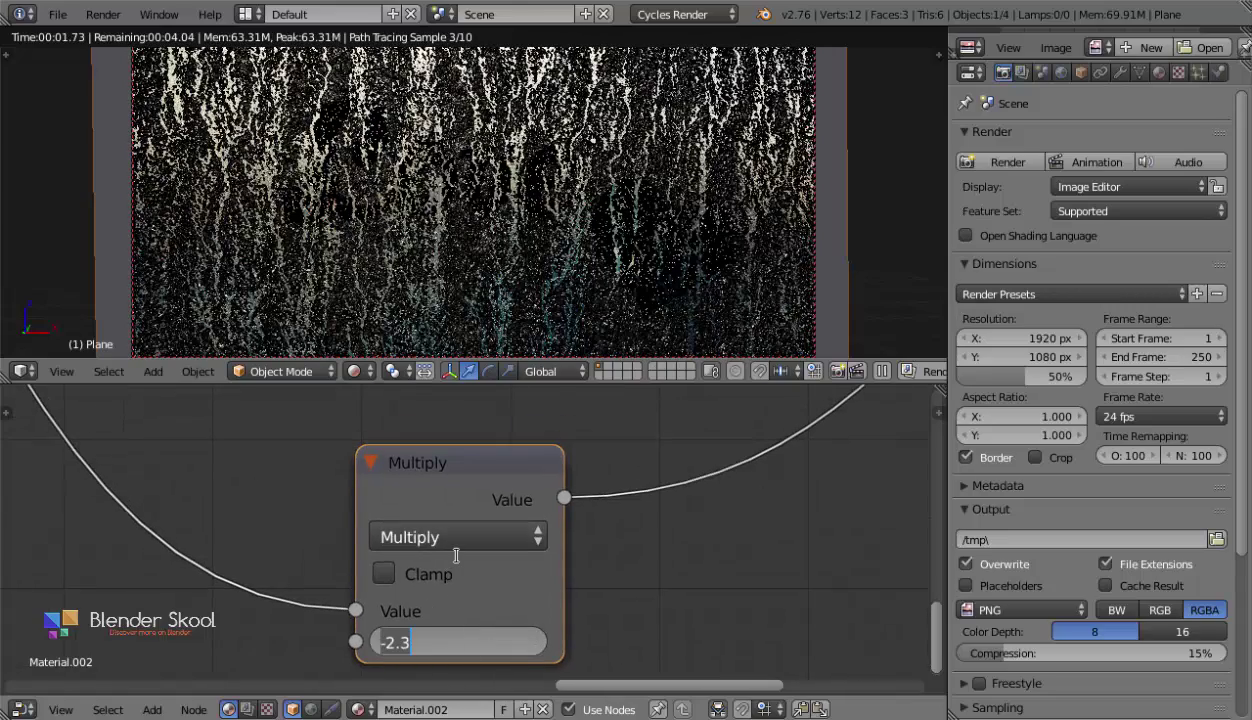
pyautogui.press('BackSpace')
pyautogui.write('.005')
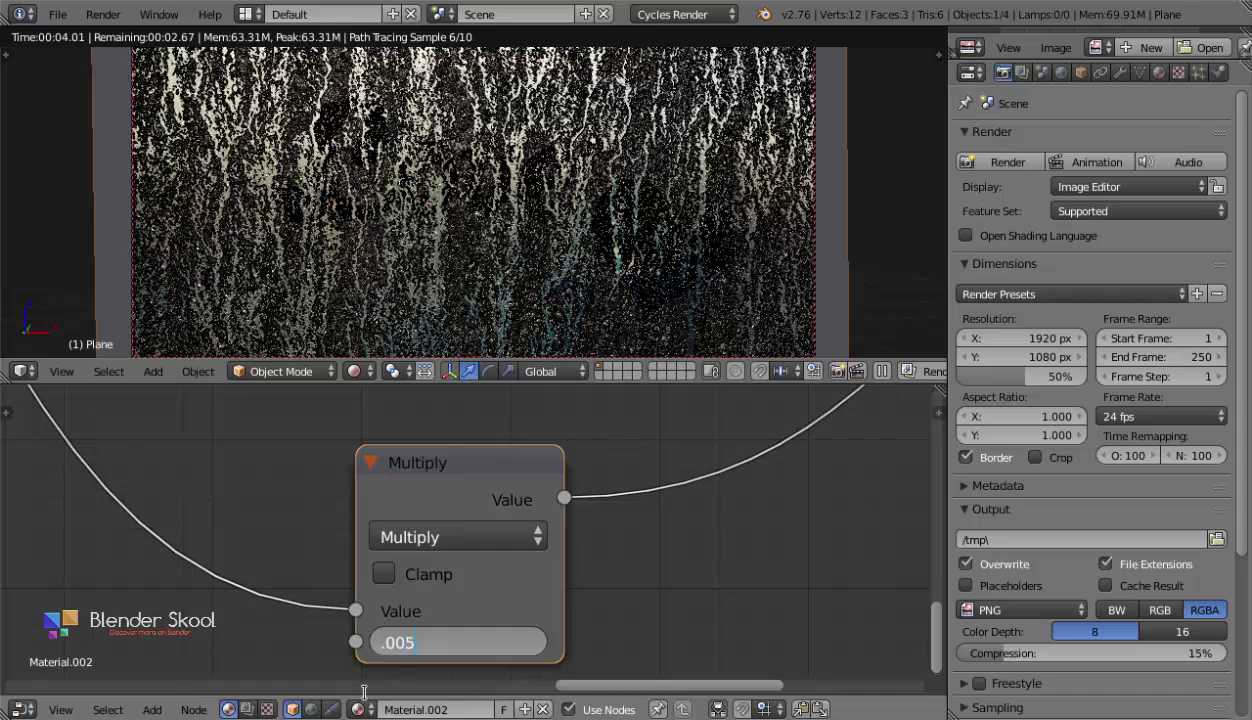
pyautogui.press('Return')
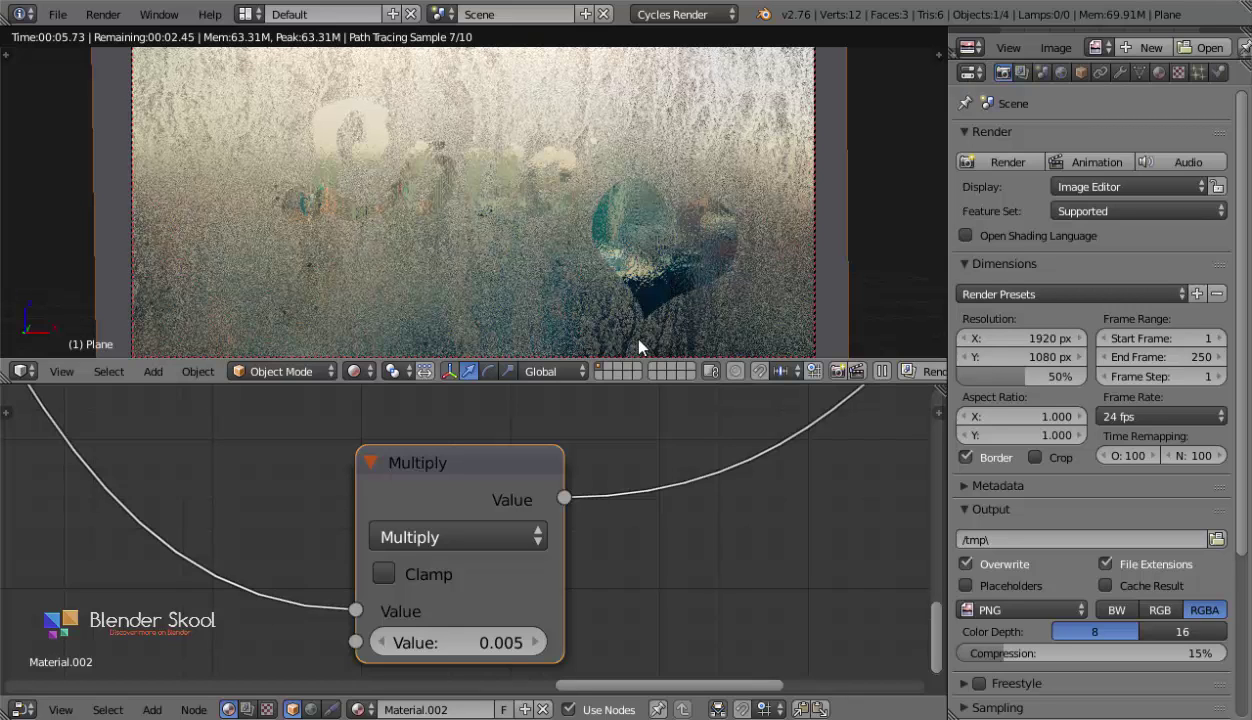
# Increase the displacement Multiply node's second value to 0.010.
pyautogui.click(460, 642)
pyautogui.press('BackSpace')
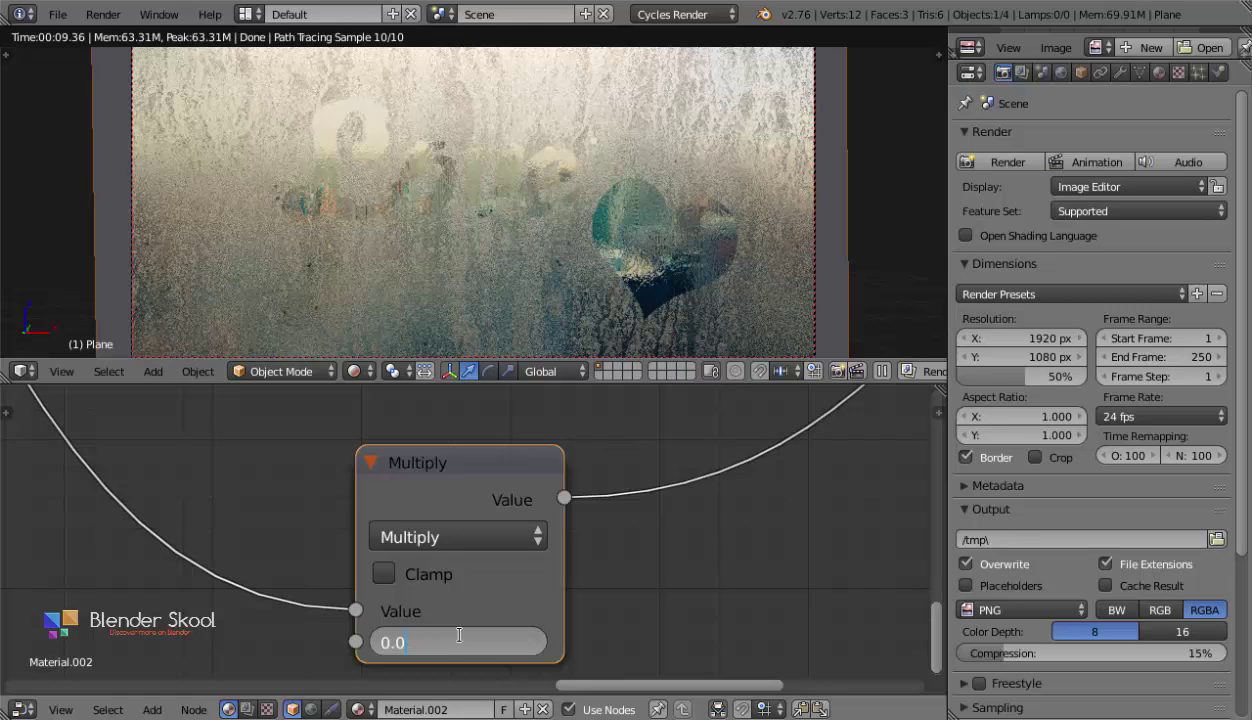
pyautogui.write('1')
pyautogui.press('Return')
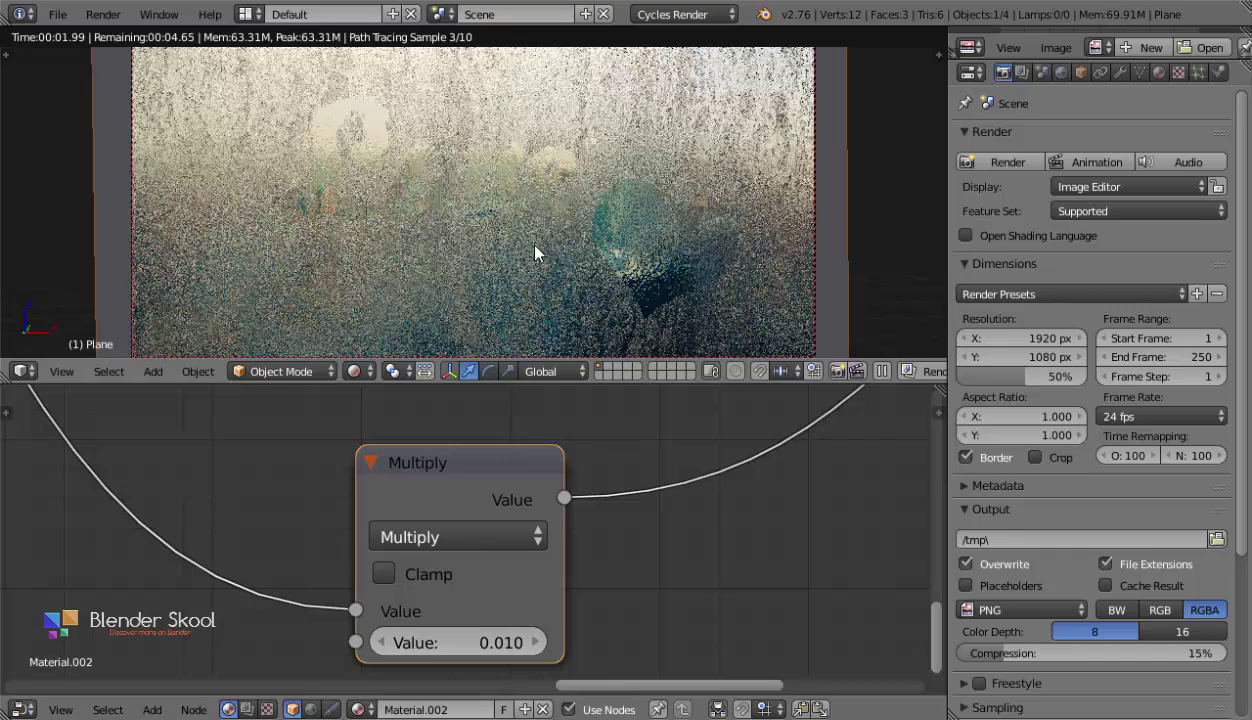
# Lighten the ColorRamp stop at position 0.668 to a dark grey with RGB values of 0.088.
pyautogui.moveTo(383, 519); pyautogui.dragTo(604, 605, button='middle')
pyautogui.moveTo(125, 432); pyautogui.dragTo(486, 594, button='middle')
pyautogui.scroll(-1, 482, 594)
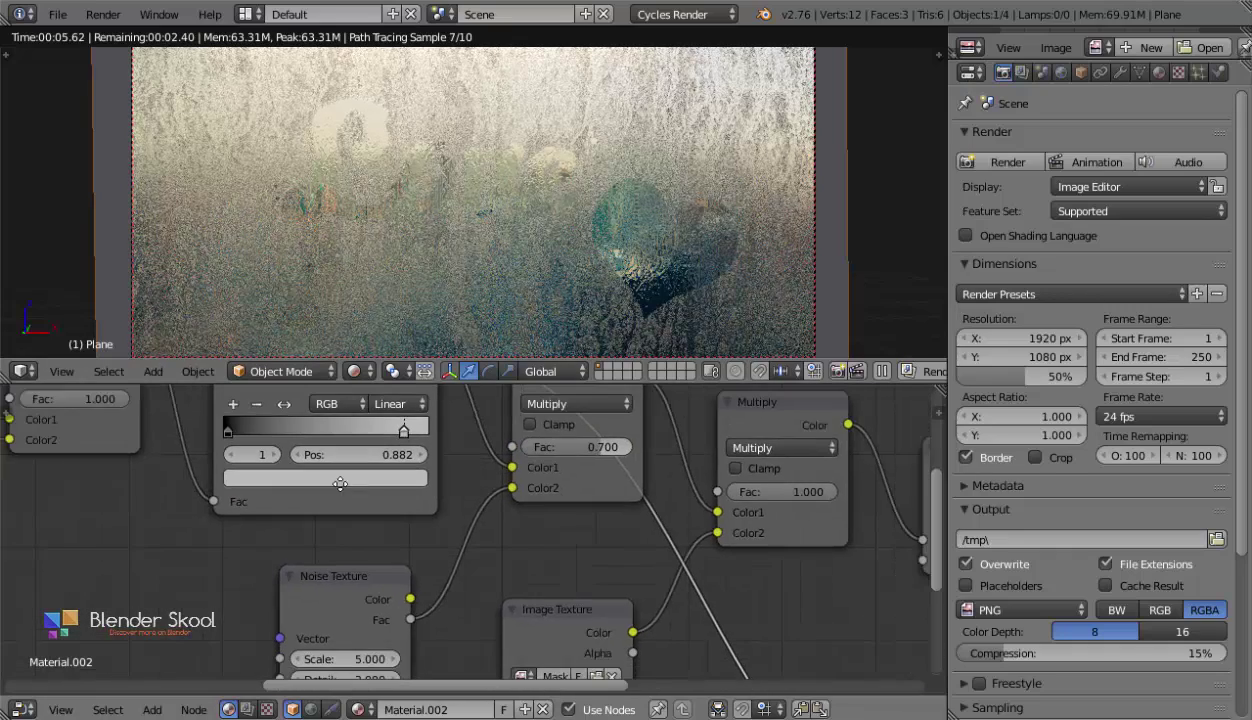
pyautogui.moveTo(341, 481); pyautogui.dragTo(456, 555, button='middle')
pyautogui.moveTo(568, 536); pyautogui.dragTo(335, 502, button='middle')
pyautogui.click(347, 556)
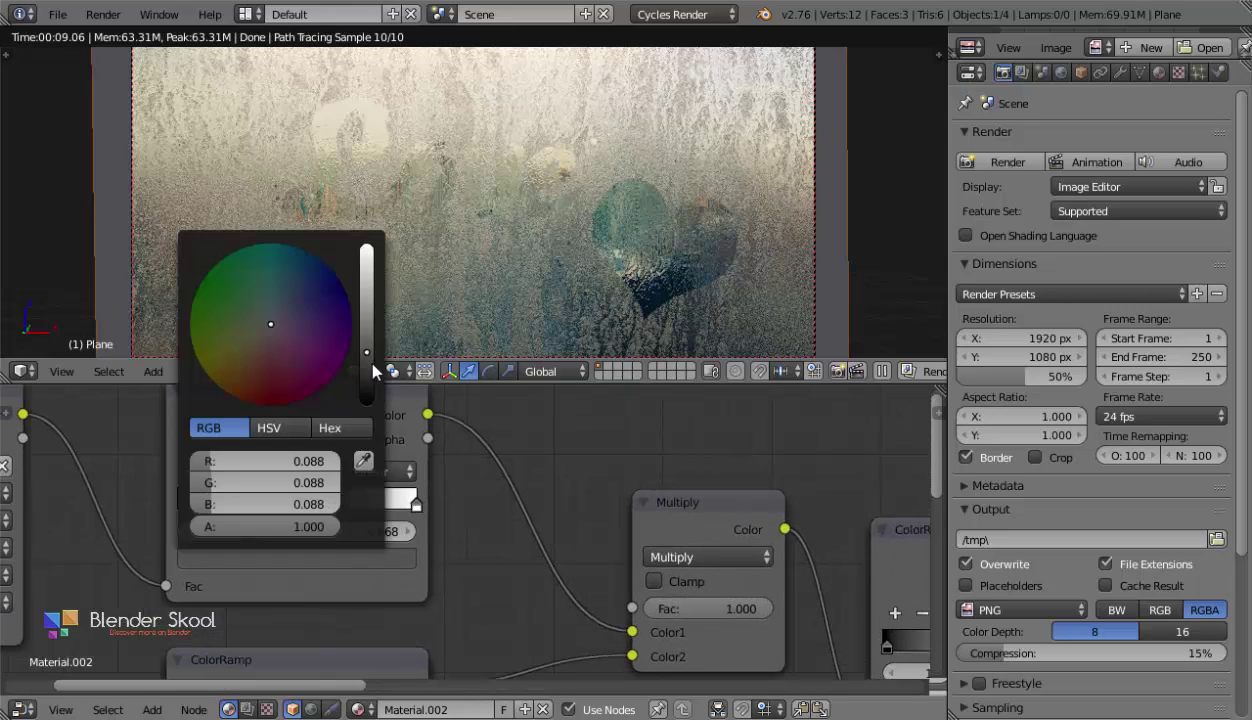
pyautogui.moveTo(366, 392); pyautogui.dragTo(366, 352)
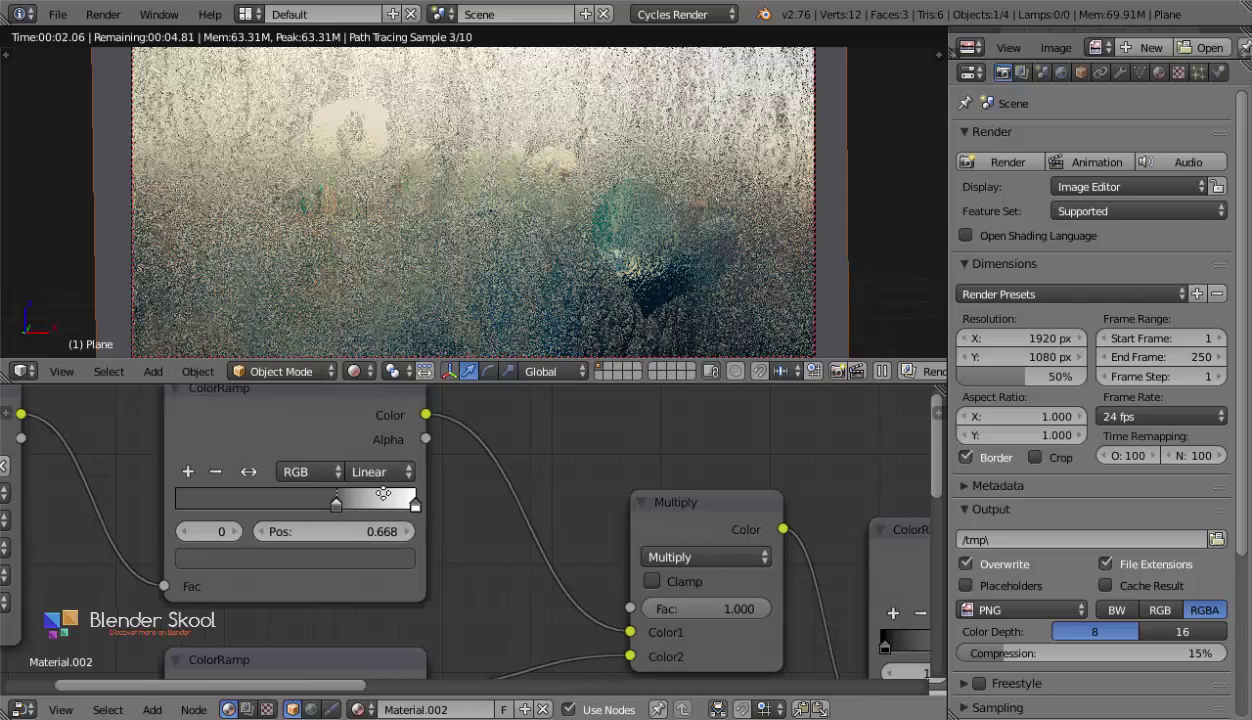
# Select the city image plane behind the glass and return to the camera view.
pyautogui.moveTo(650, 497); pyautogui.dragTo(488, 415, button='middle')
pyautogui.scroll(-2, 488, 417)
pyautogui.scroll(-3, 645, 218)
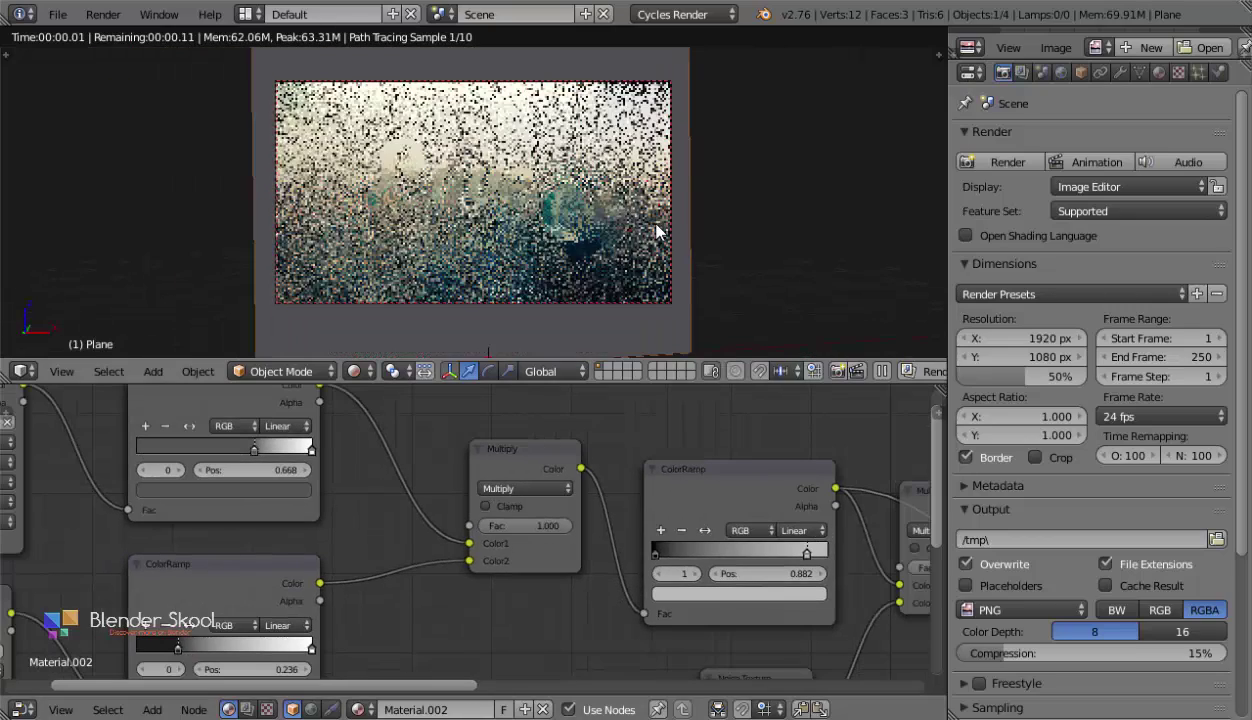
pyautogui.moveTo(808, 594); pyautogui.dragTo(720, 550, button='middle')
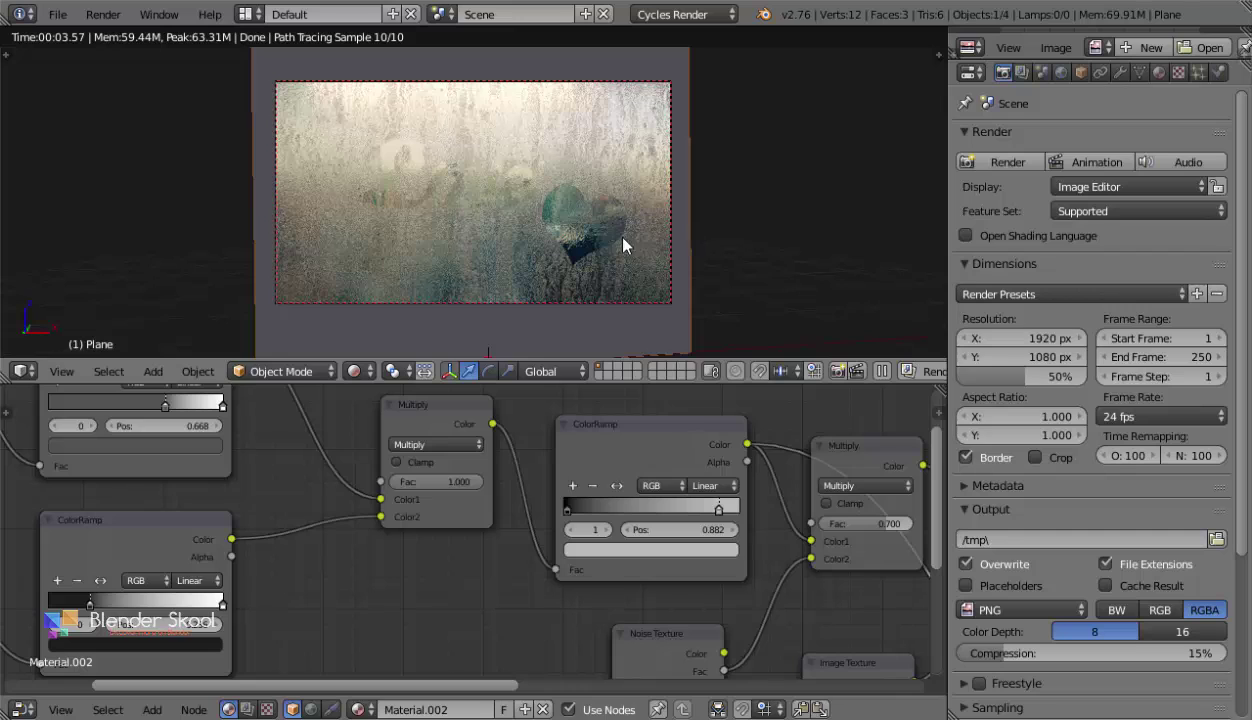
pyautogui.scroll(-3, 780, 268)
pyautogui.moveTo(759, 266); pyautogui.dragTo(852, 297, button='middle')
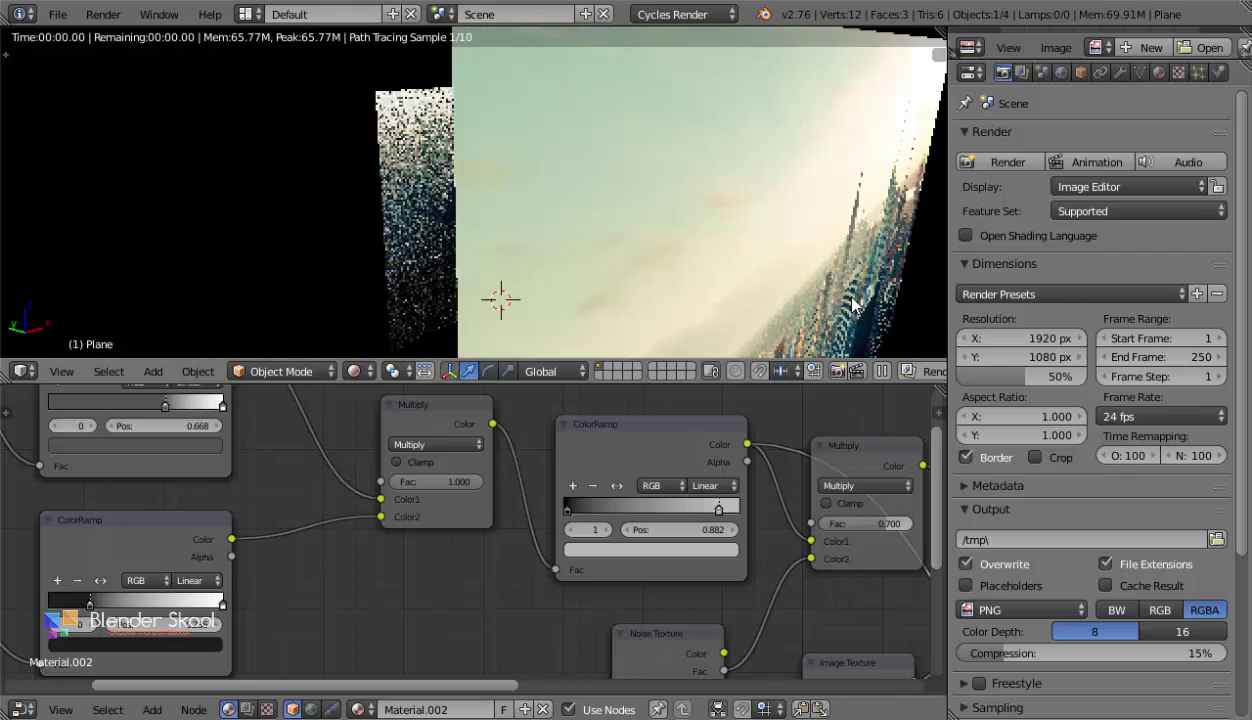
pyautogui.scroll(-3, 852, 300)
pyautogui.rightClick(690, 254)
pyautogui.click(57, 370)
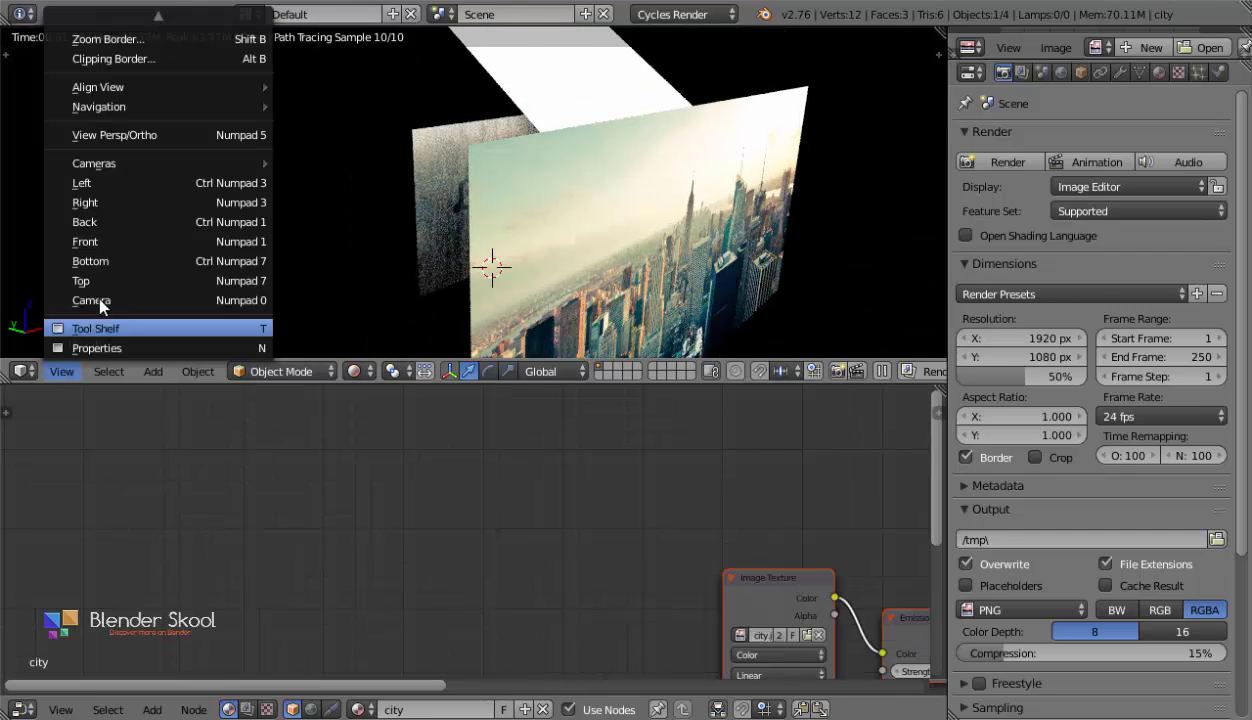
pyautogui.click(97, 295)
# Move the city plane up along the global Z axis by about 0.18.
pyautogui.scroll(5, 630, 272)
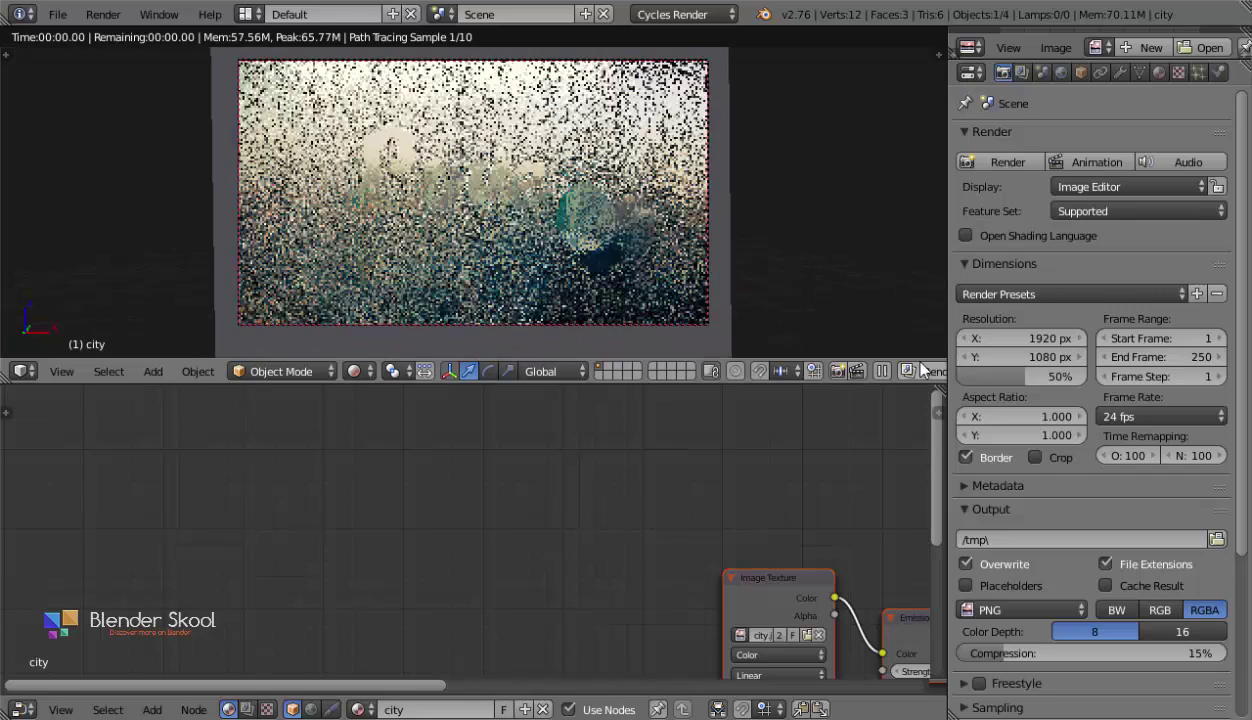
pyautogui.press('g')
pyautogui.press('z')
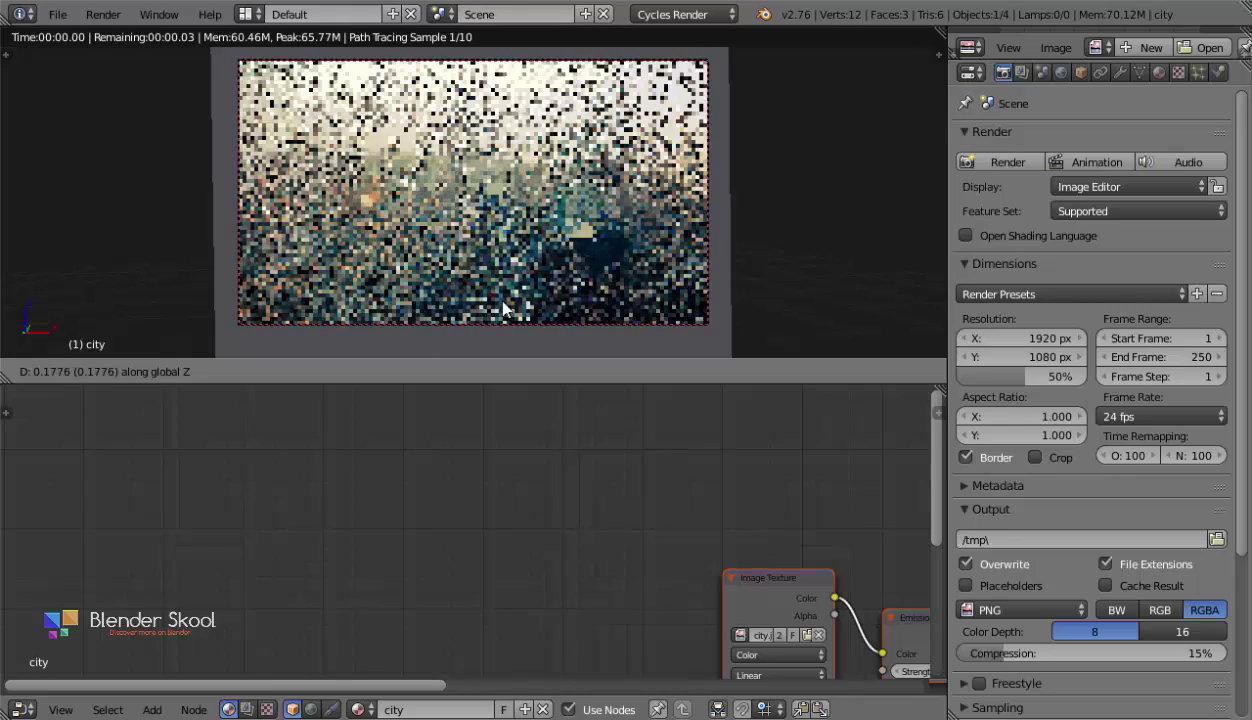
pyautogui.click(532, 312)
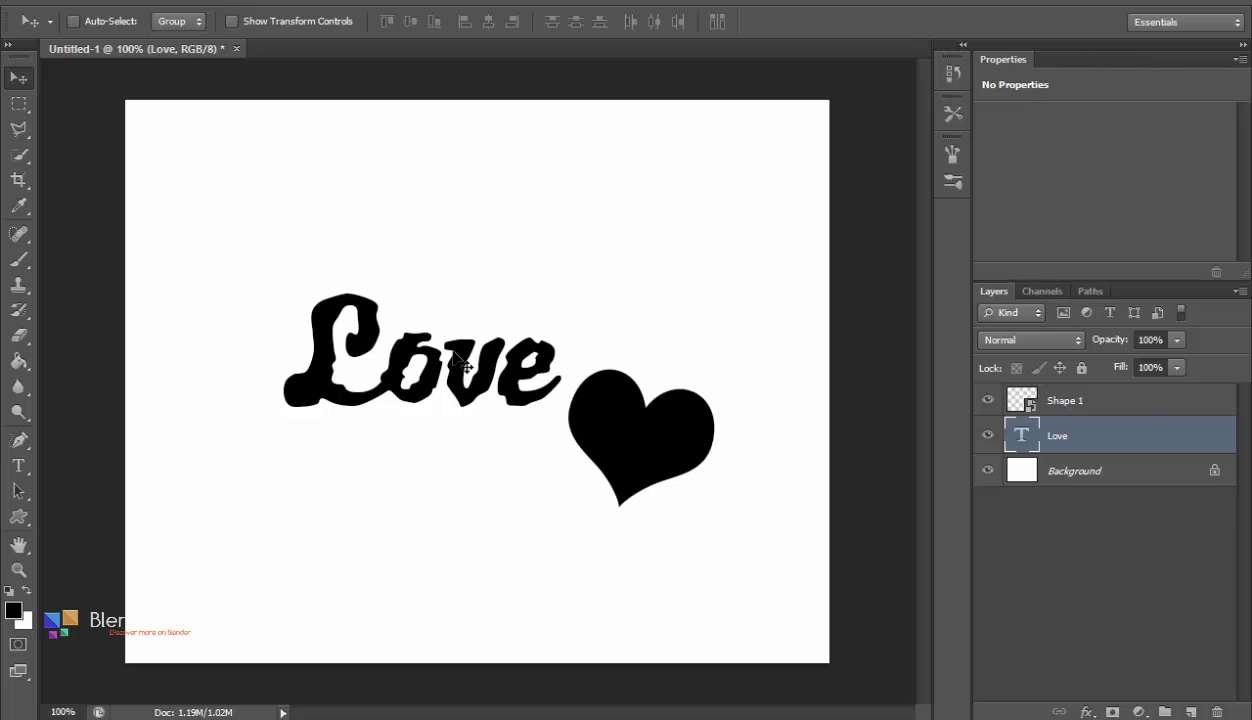
# Switch to Photoshop and shift the Love text layer slightly left in the mask image.
pyautogui.moveTo(494, 404); pyautogui.dragTo(466, 405)
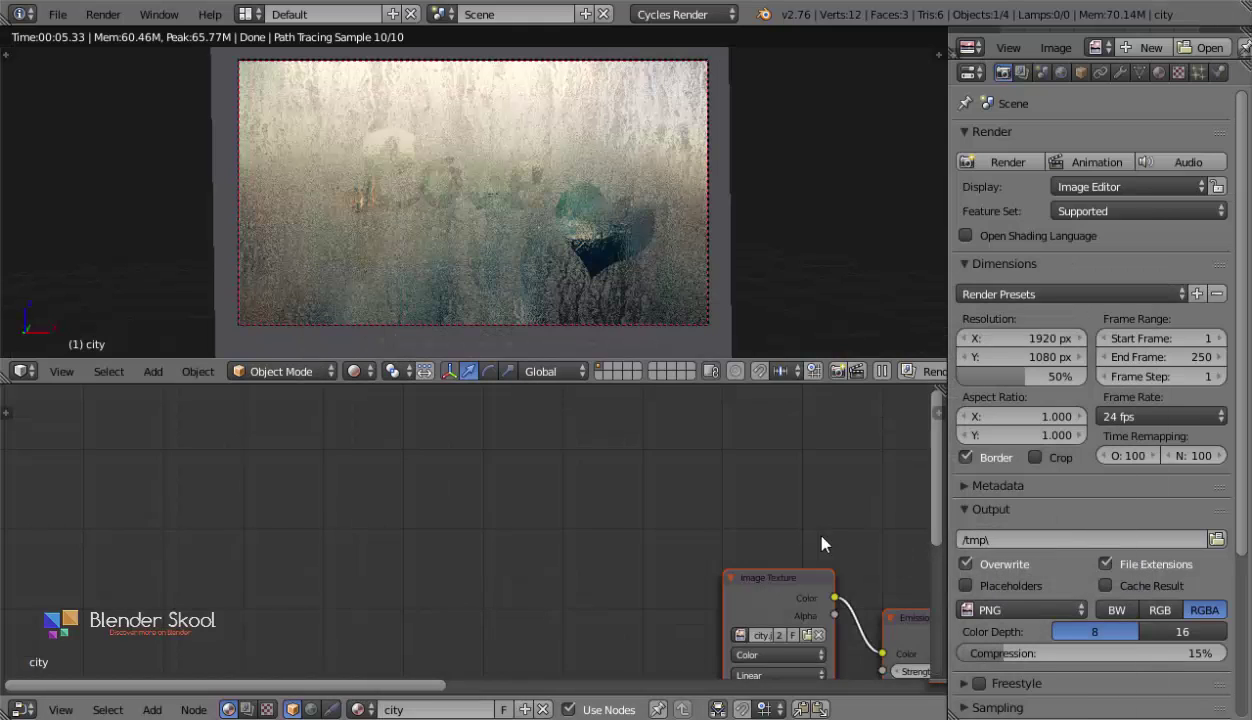
# Back in Blender, select the glass plane and load the revised mask from the Fog on Glass folder into its mask Image Texture node.
pyautogui.moveTo(822, 545); pyautogui.dragTo(440, 445, button='middle')
pyautogui.rightClick(505, 278)
pyautogui.moveTo(590, 525); pyautogui.dragTo(466, 561, button='middle')
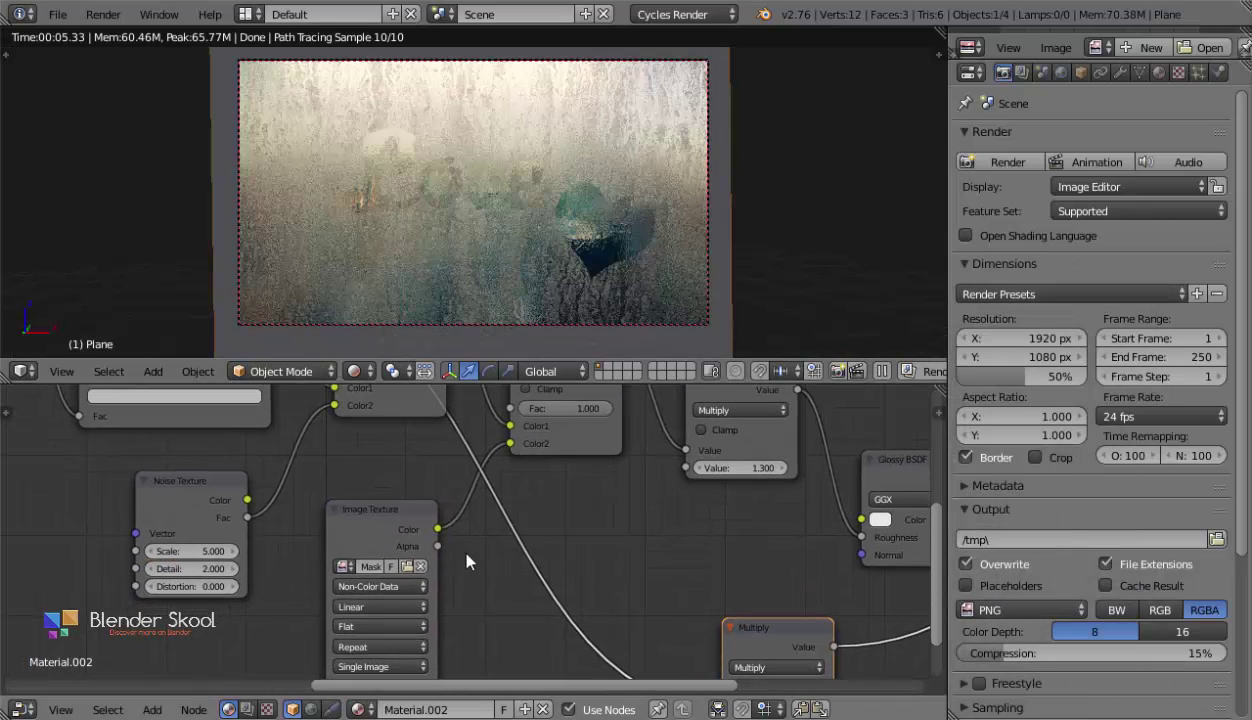
pyautogui.click(404, 568)
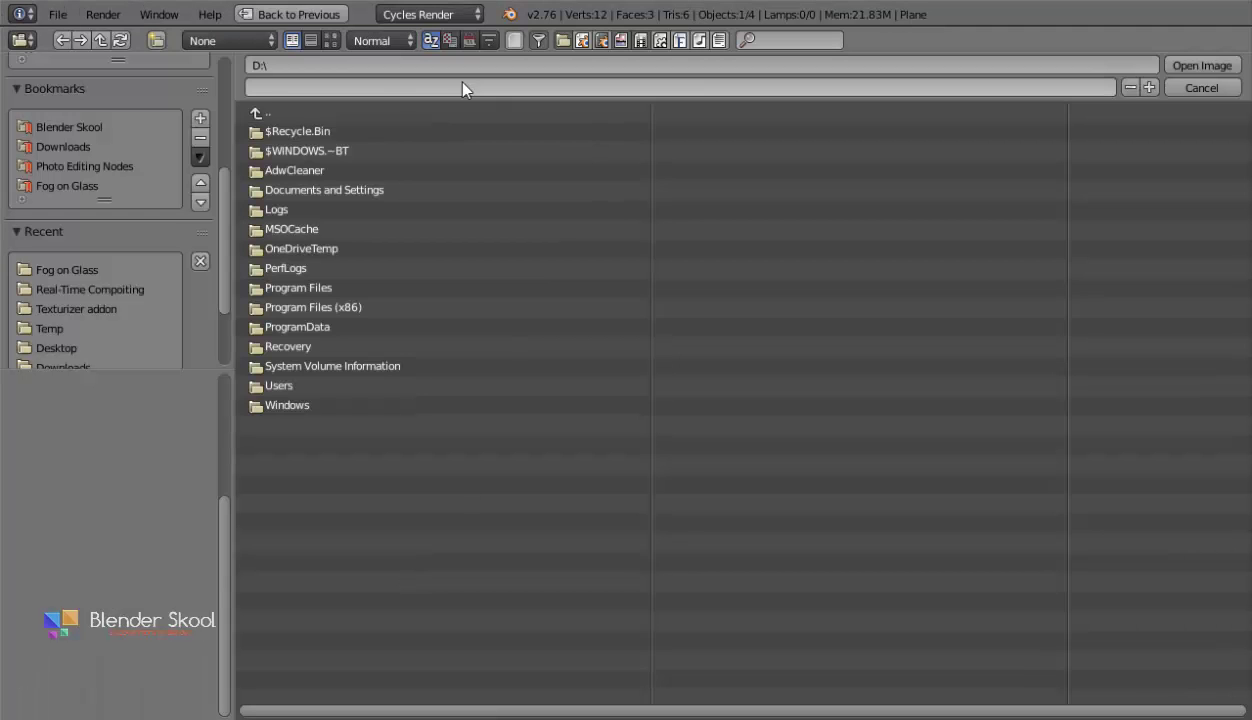
pyautogui.click(130, 266)
pyautogui.click(331, 40)
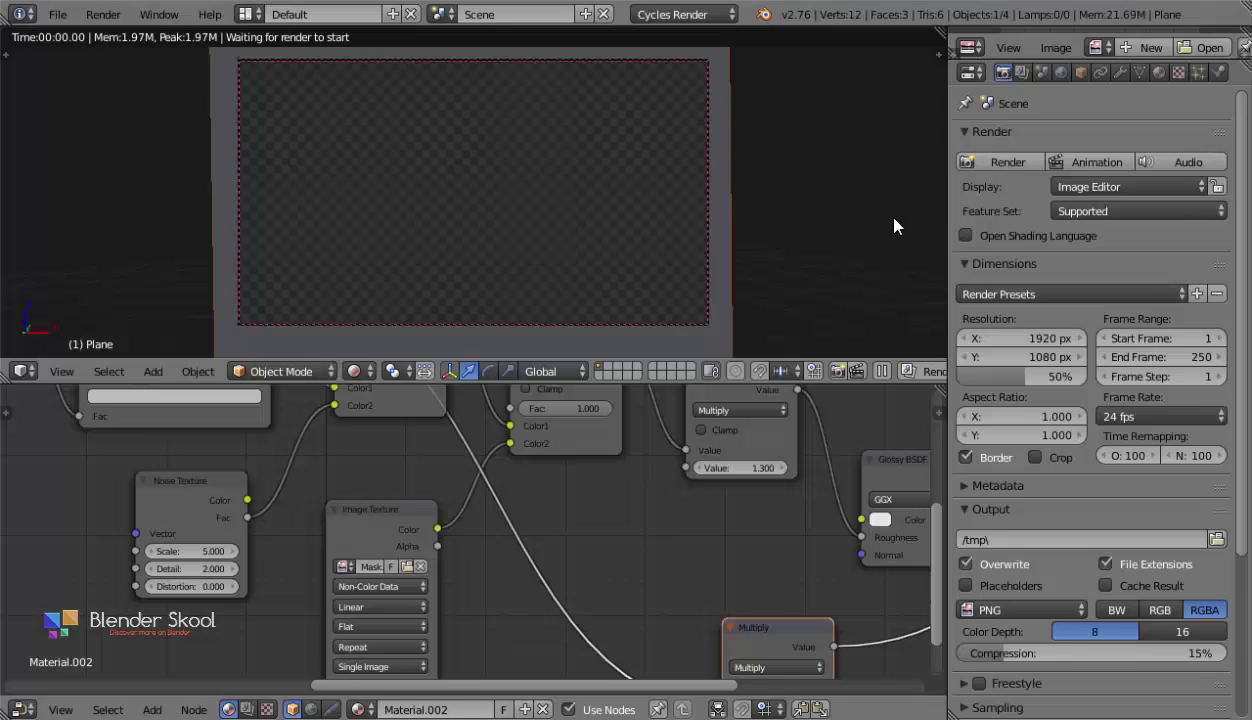
pyautogui.doubleClick(1025, 178)
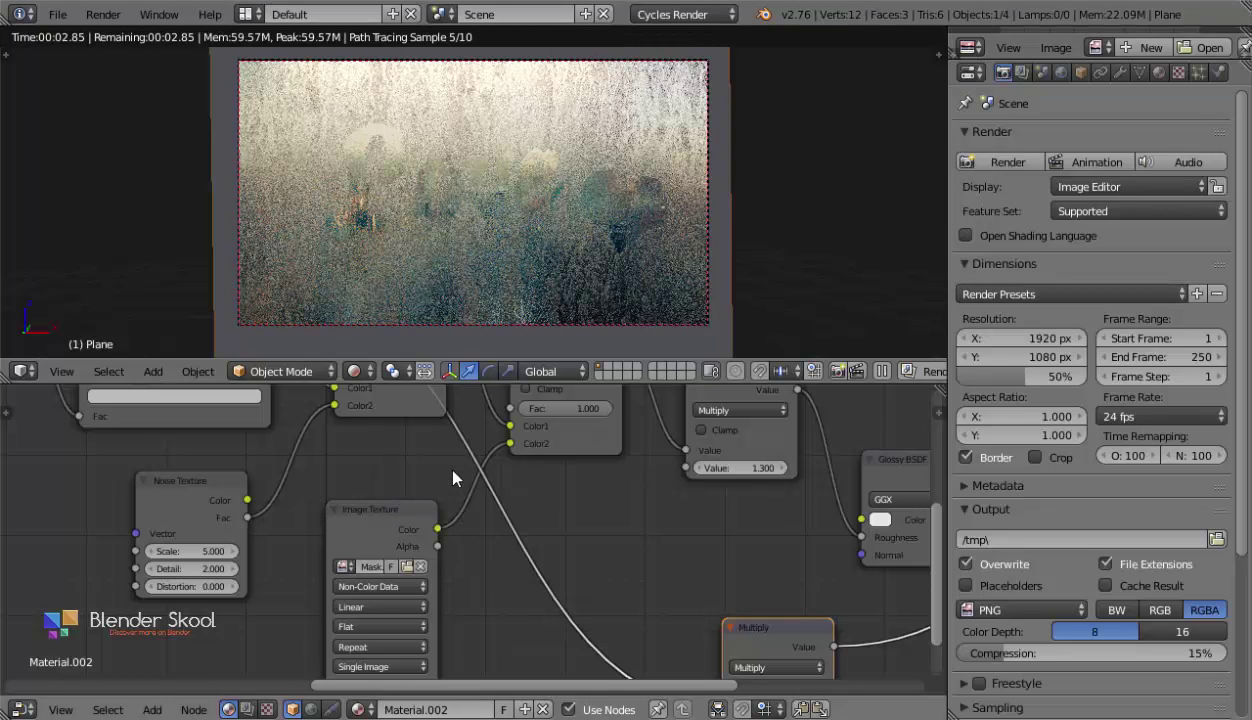
pyautogui.moveTo(453, 475); pyautogui.dragTo(490, 484, button='middle')
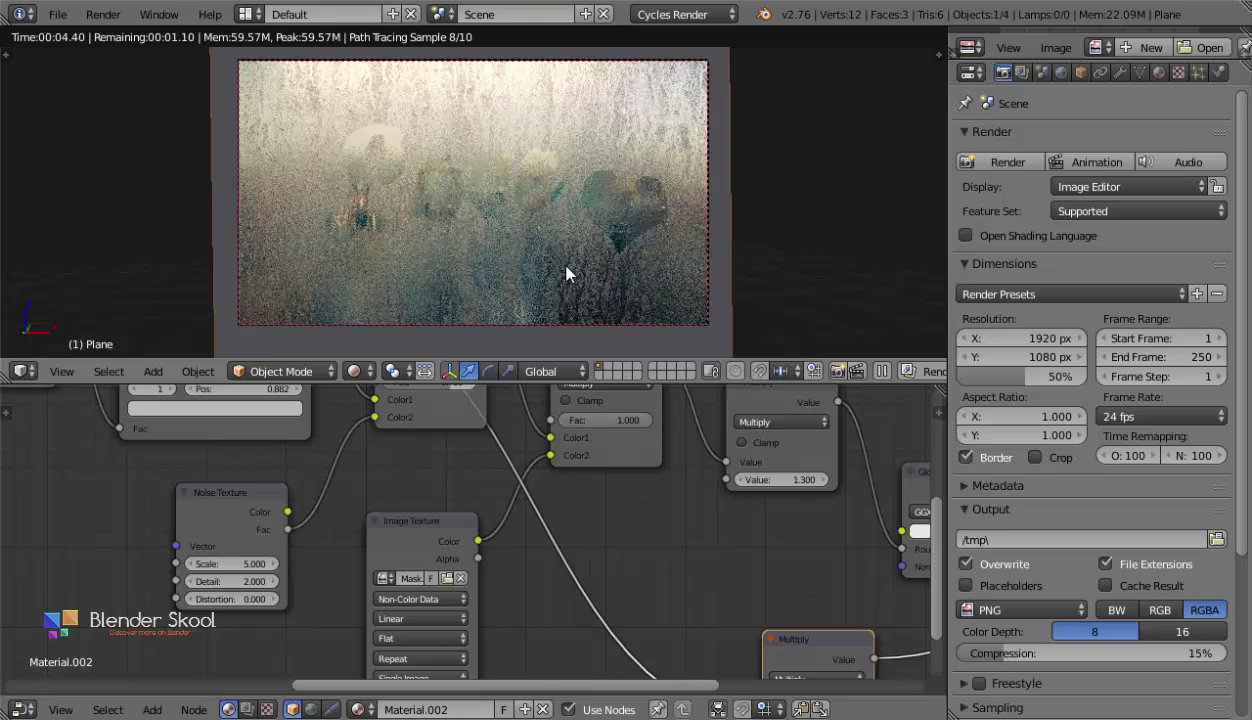
pyautogui.scroll(-2, 845, 252)
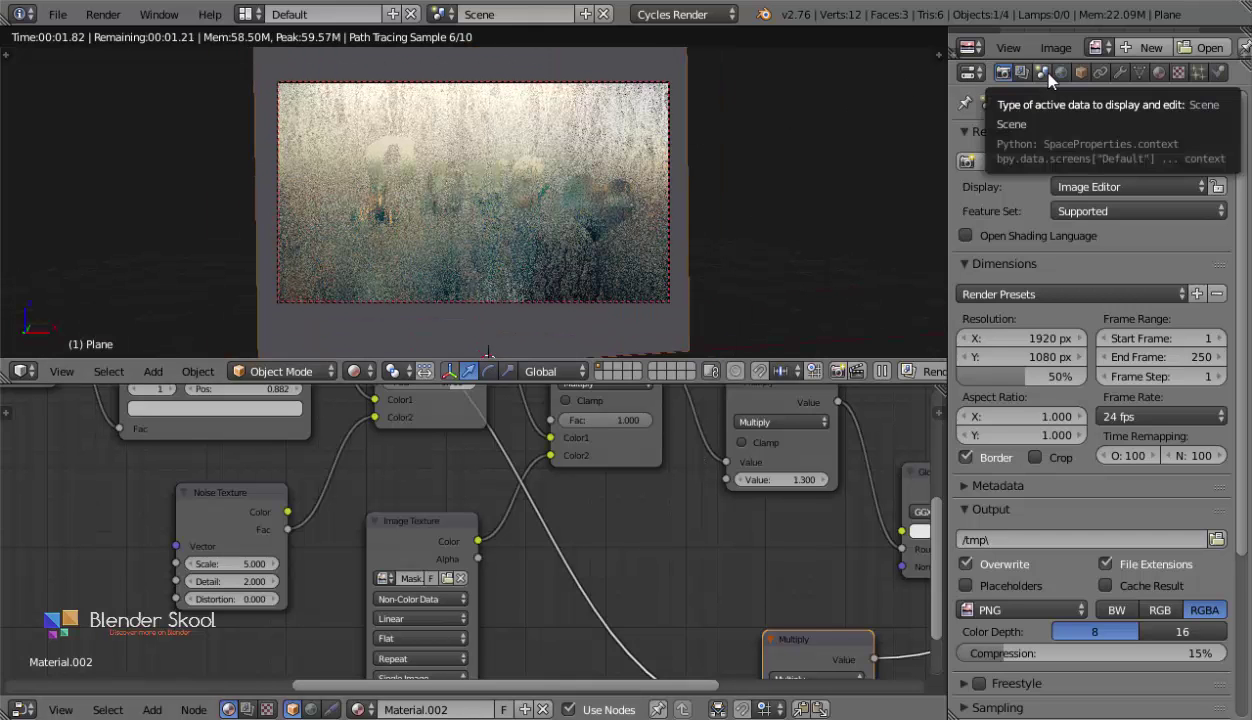
# In the scene's color management, set the view transform to Film and the exposure to -0.672.
pyautogui.click(1043, 72)
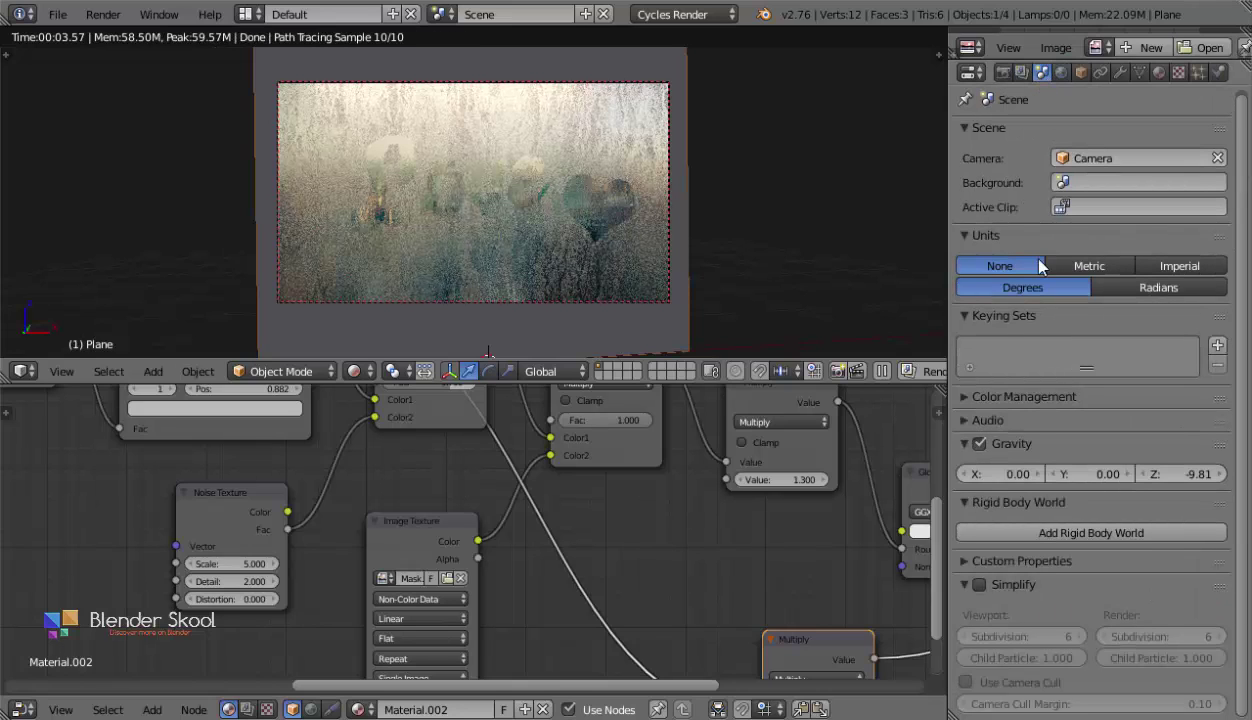
pyautogui.click(965, 398)
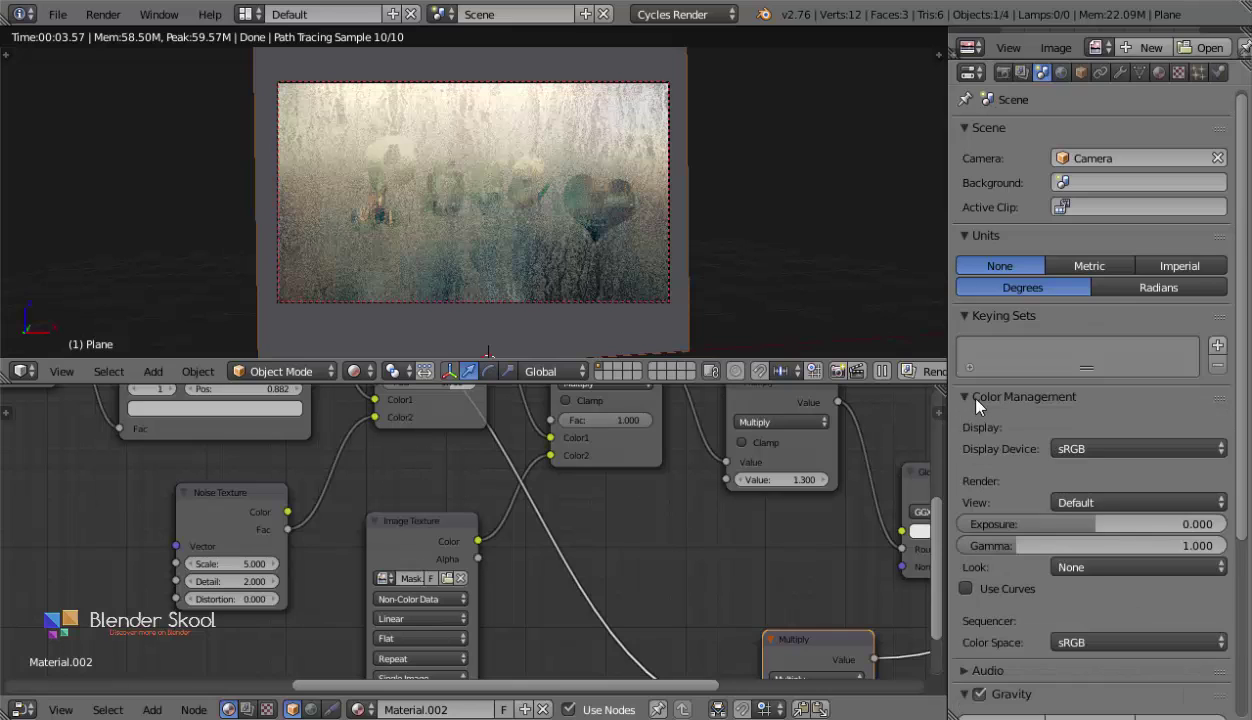
pyautogui.scroll(-2, 1030, 400)
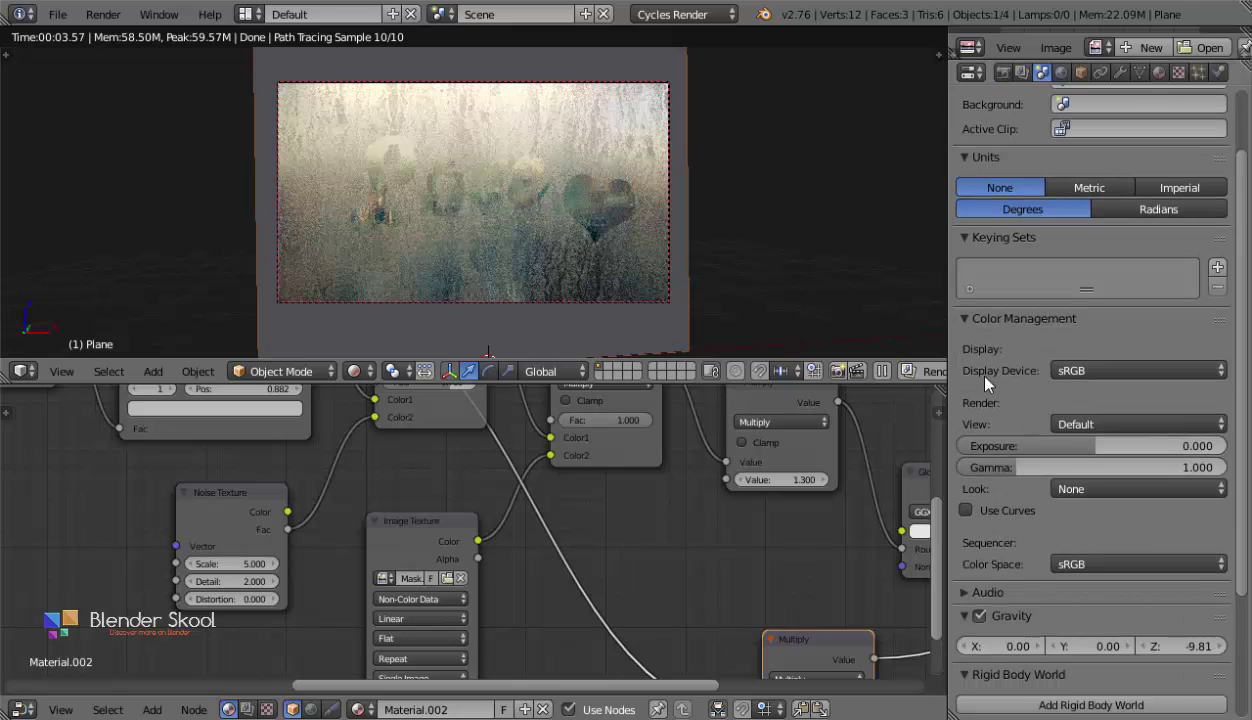
pyautogui.click(1056, 421)
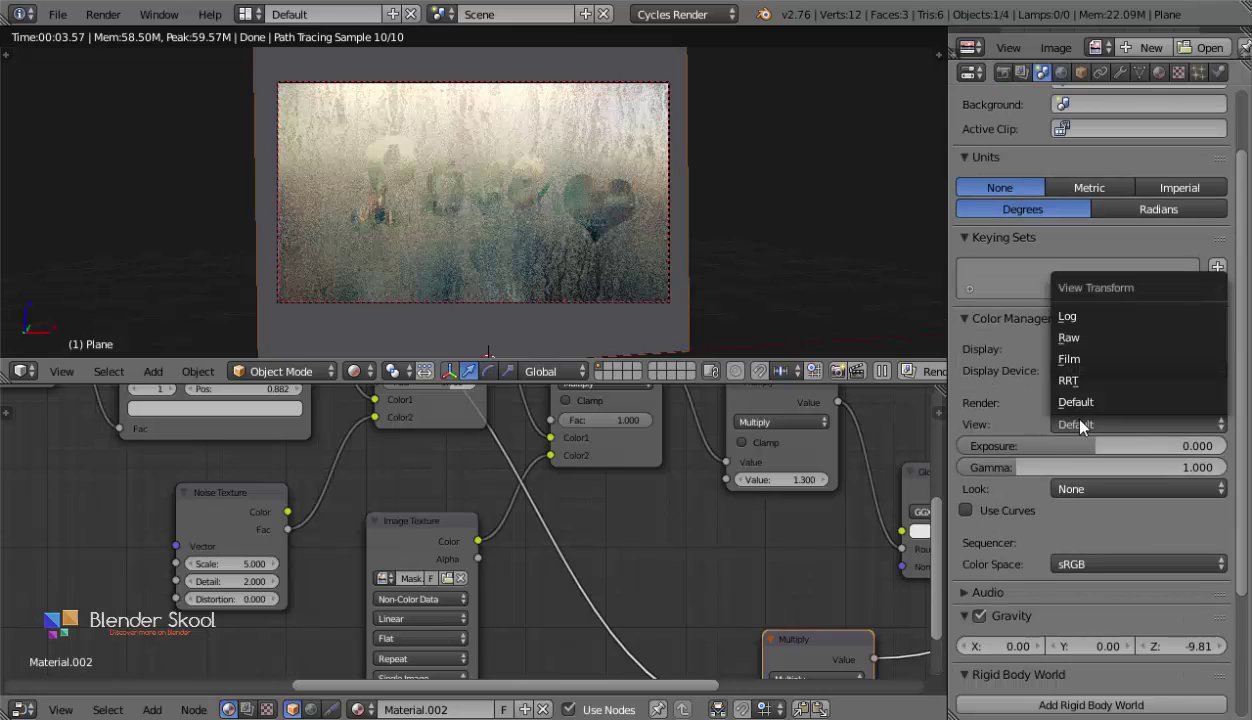
pyautogui.click(1063, 355)
pyautogui.scroll(2, 704, 313)
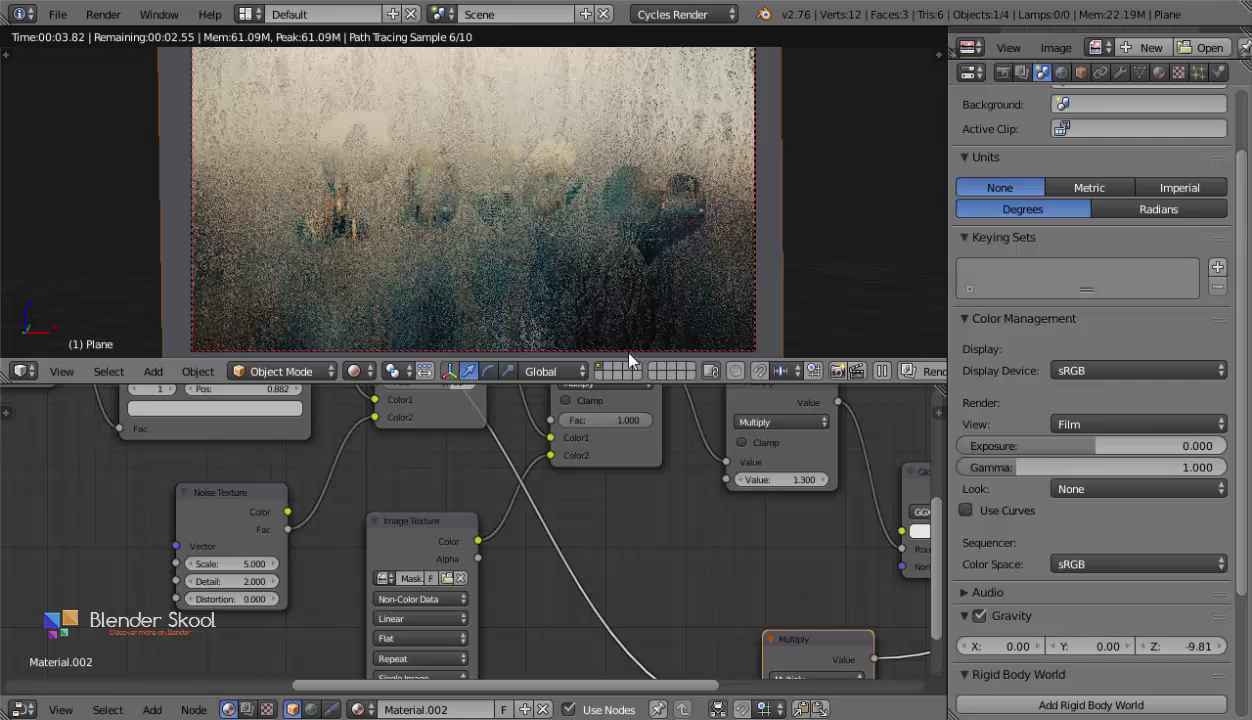
pyautogui.moveTo(1105, 445); pyautogui.dragTo(1072, 446)
pyautogui.scroll(-2, 402, 193)
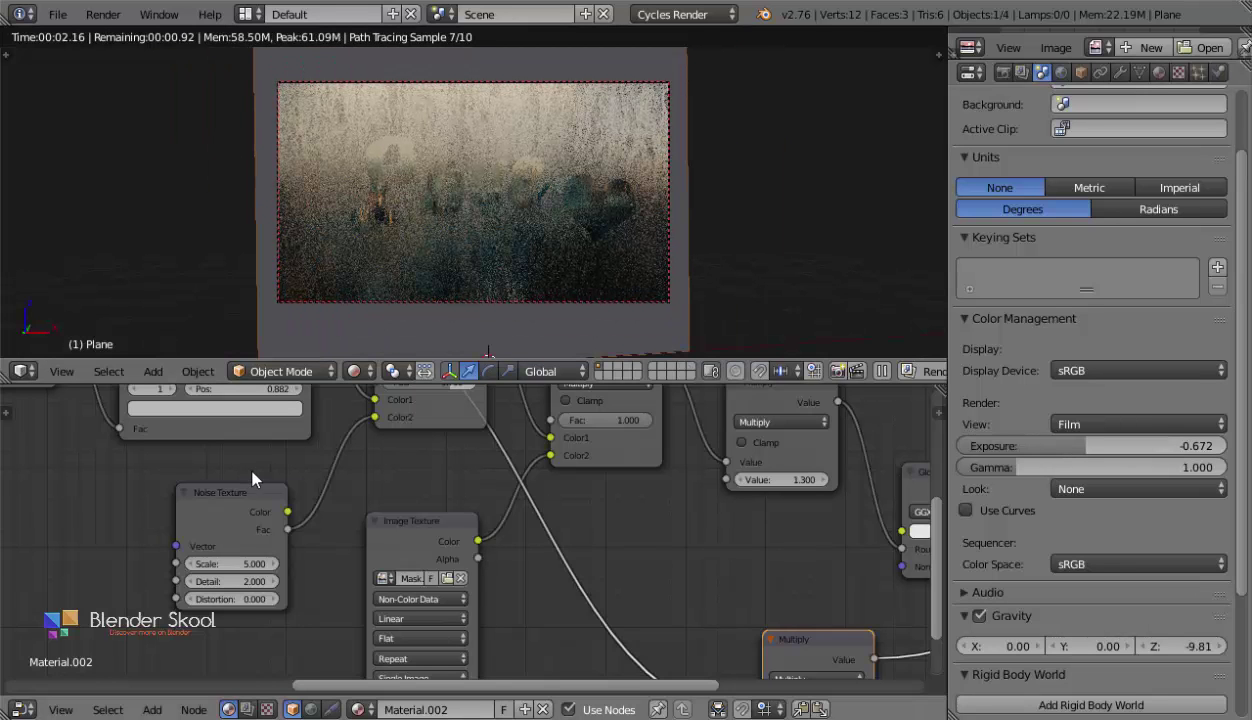
# Lighten the grey of the ColorRamp stop at position 0.668 slightly further.
pyautogui.moveTo(272, 517); pyautogui.dragTo(318, 590, button='middle')
pyautogui.scroll(1, 195, 527)
pyautogui.moveTo(609, 602); pyautogui.dragTo(665, 608, button='middle')
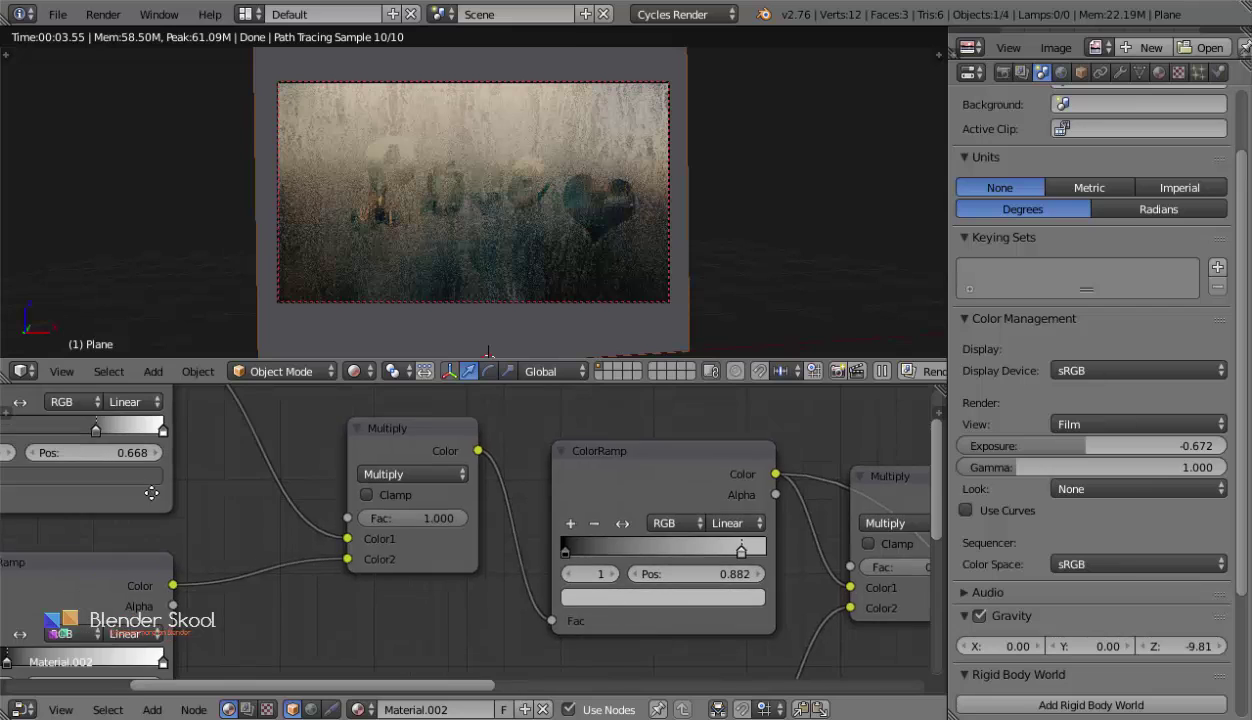
pyautogui.moveTo(148, 484); pyautogui.dragTo(423, 552, button='middle')
pyautogui.scroll(3, 410, 546)
pyautogui.click(400, 540)
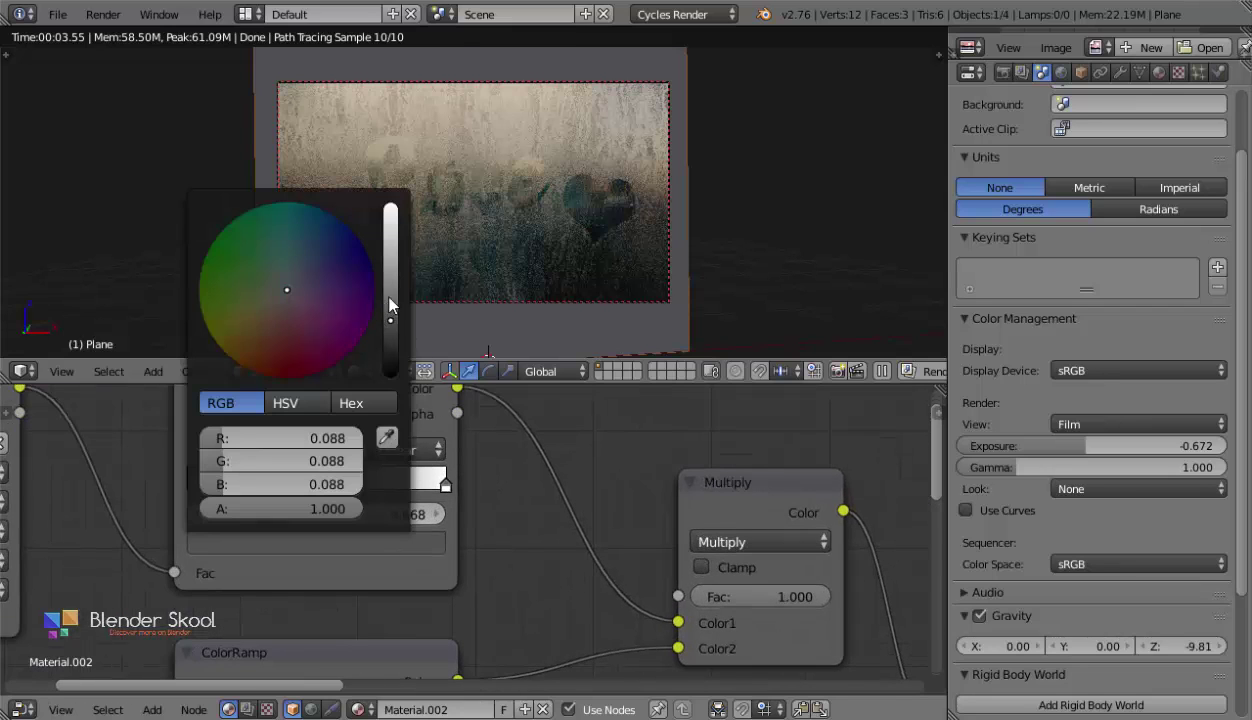
pyautogui.moveTo(390, 305)
pyautogui.mouseDown()
pyautogui.moveTo(388, 283)
pyautogui.moveTo(390, 298)
pyautogui.mouseUp()
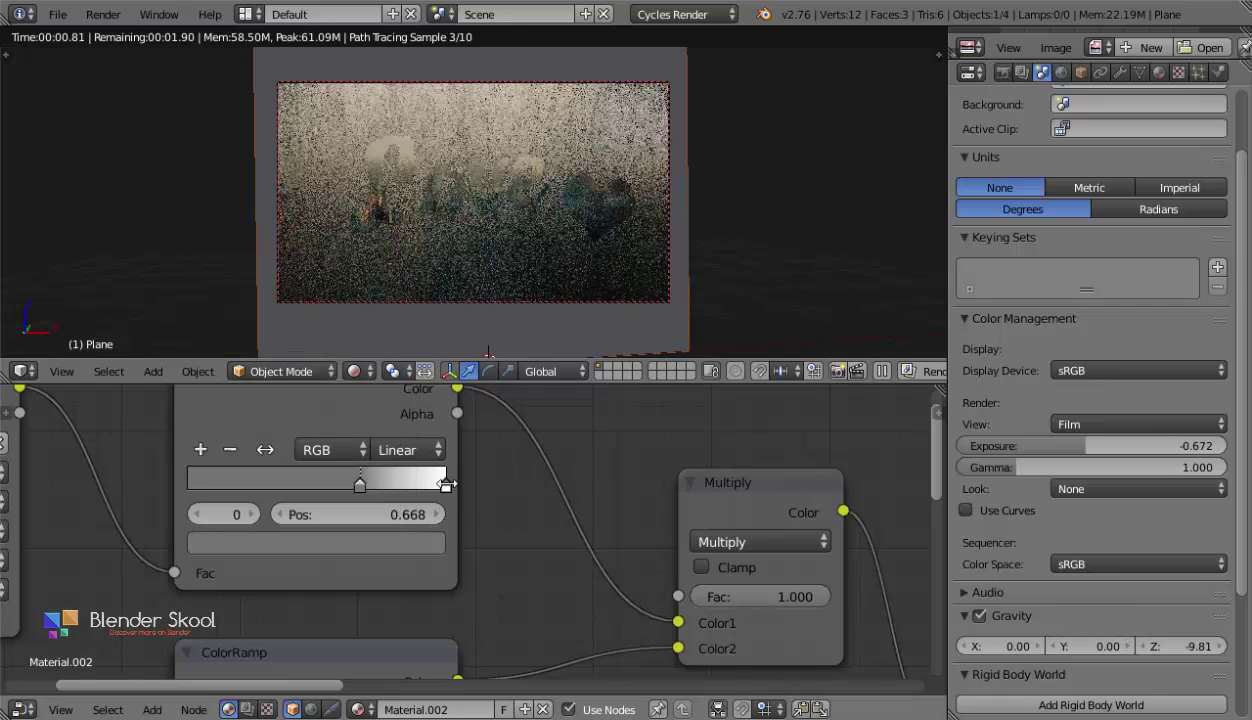
# Preview the upper ColorRamp on the glass plane and slightly lighten the grey of its stop at position 0.668.
pyautogui.keyDown('ctrl'); pyautogui.keyDown('shift'); pyautogui.click(352, 413); pyautogui.keyUp('shift'); pyautogui.keyUp('ctrl')
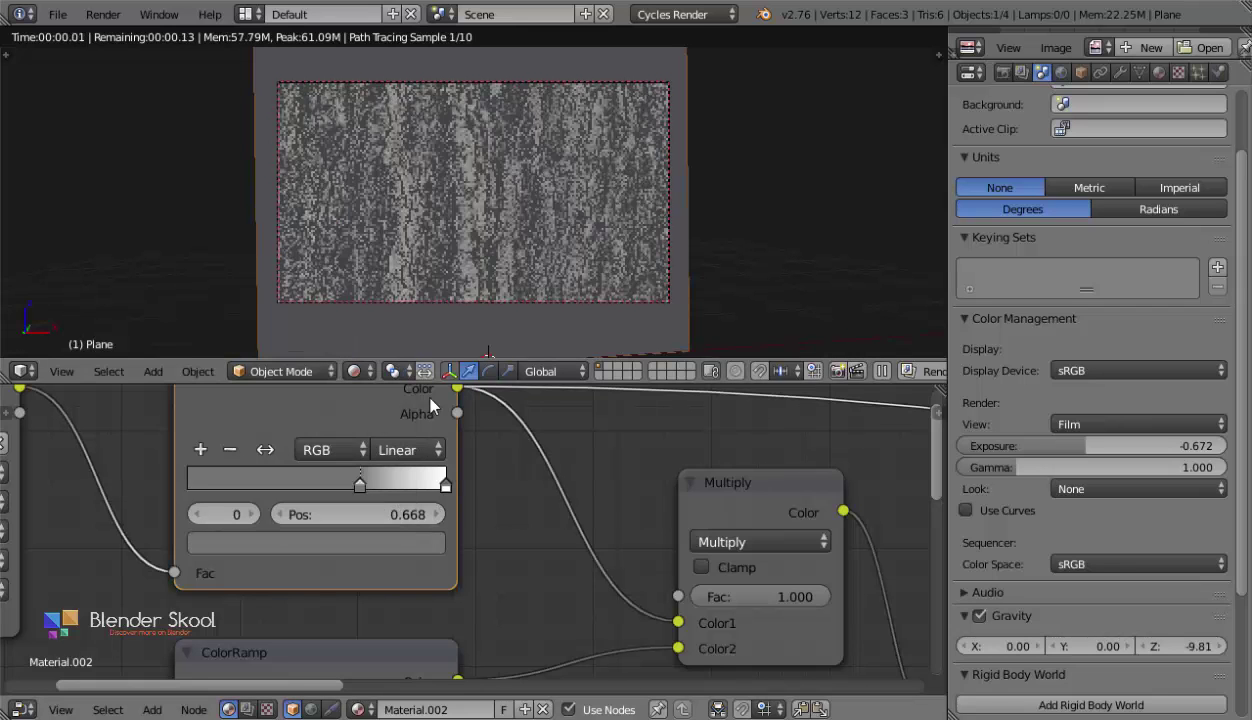
pyautogui.click(400, 545)
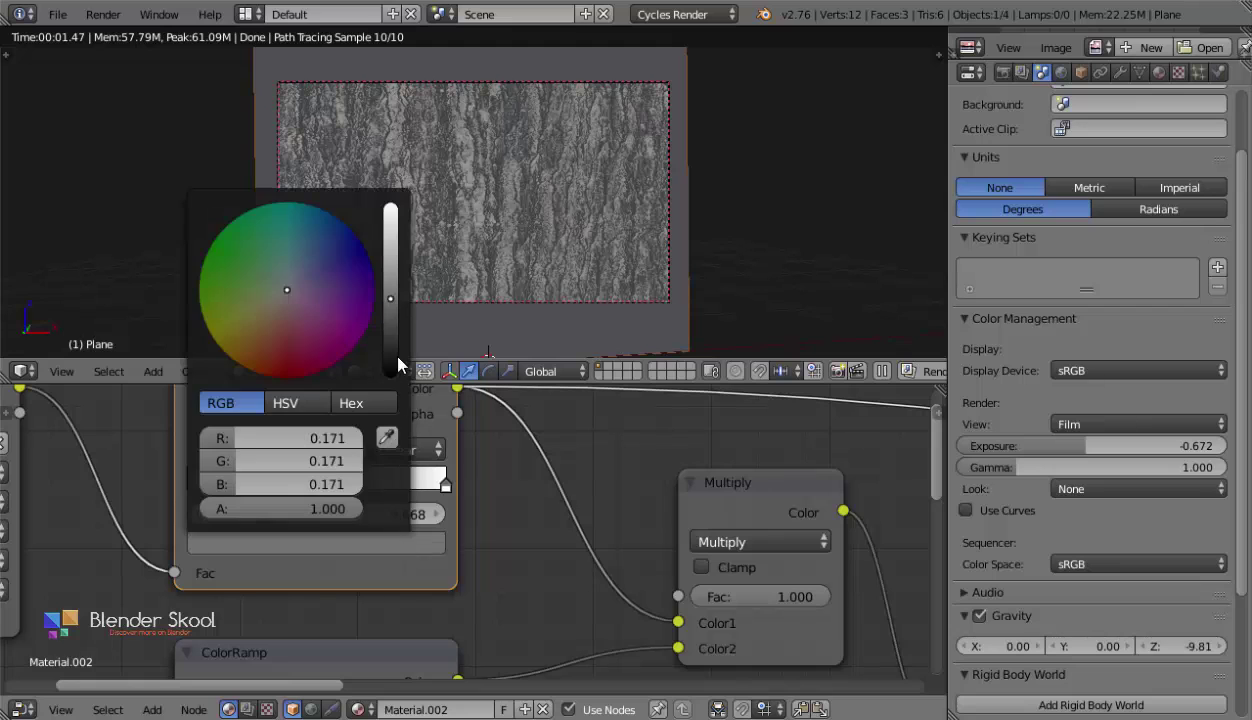
pyautogui.moveTo(390, 307); pyautogui.dragTo(385, 296)
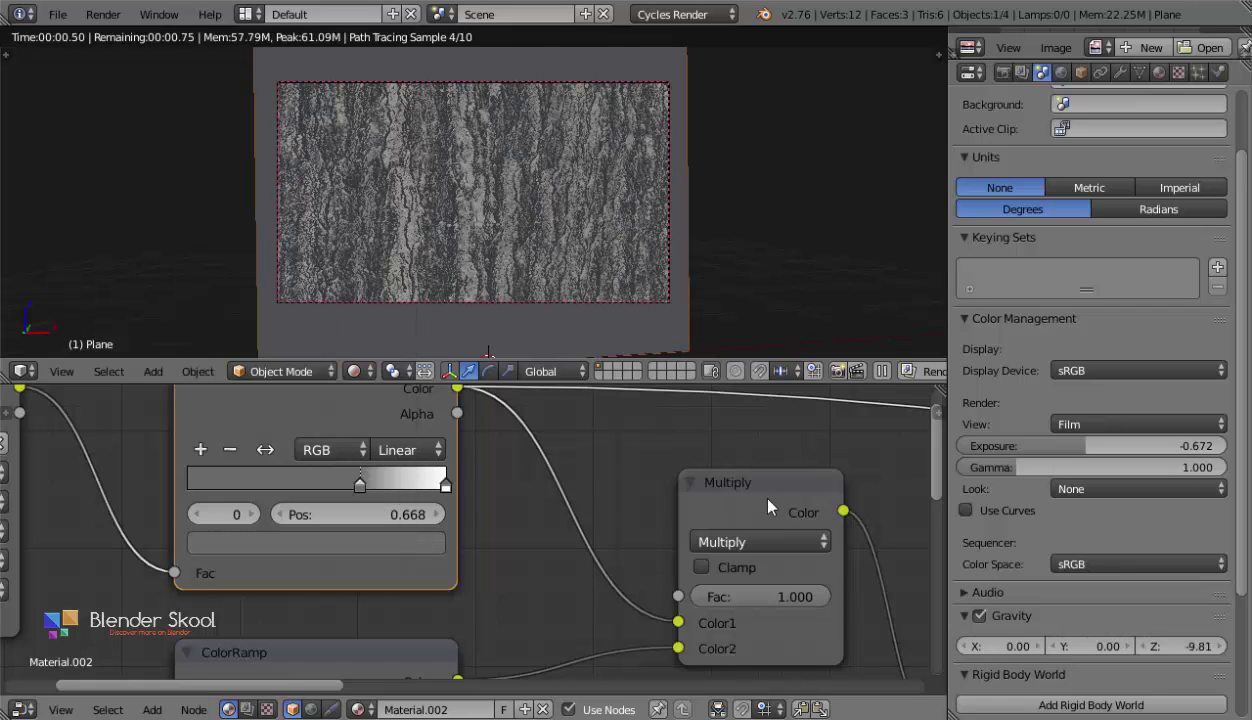
# Preview the Multiply node fed by both ColorRamps, then route the Glossy BSDF back to the material output for the rendered view.
pyautogui.moveTo(733, 499); pyautogui.dragTo(411, 419, button='middle')
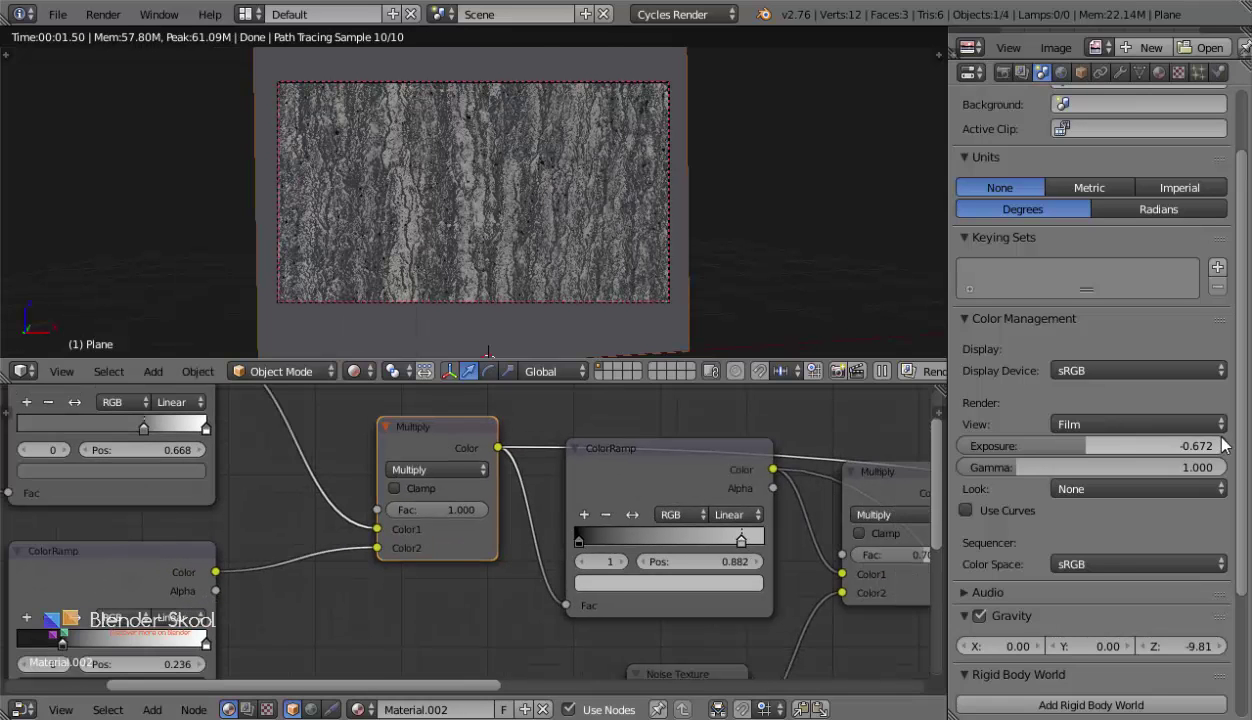
pyautogui.moveTo(926, 558); pyautogui.dragTo(266, 388, button='middle')
pyautogui.scroll(-2, 848, 602)
pyautogui.moveTo(848, 602); pyautogui.dragTo(623, 565, button='middle')
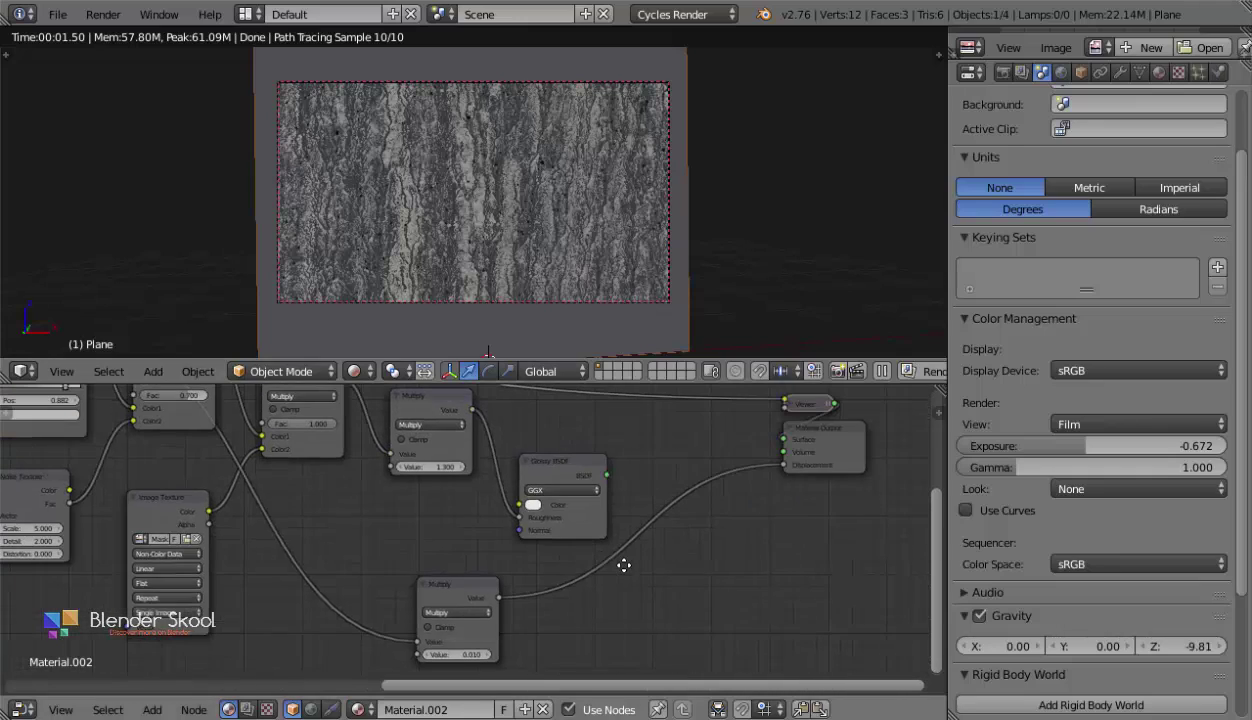
pyautogui.keyDown('ctrl'); pyautogui.keyDown('shift'); pyautogui.click(578, 471); pyautogui.keyUp('shift'); pyautogui.keyUp('ctrl')
pyautogui.moveTo(565, 489); pyautogui.dragTo(674, 573, button='middle')
pyautogui.scroll(1, 674, 573)
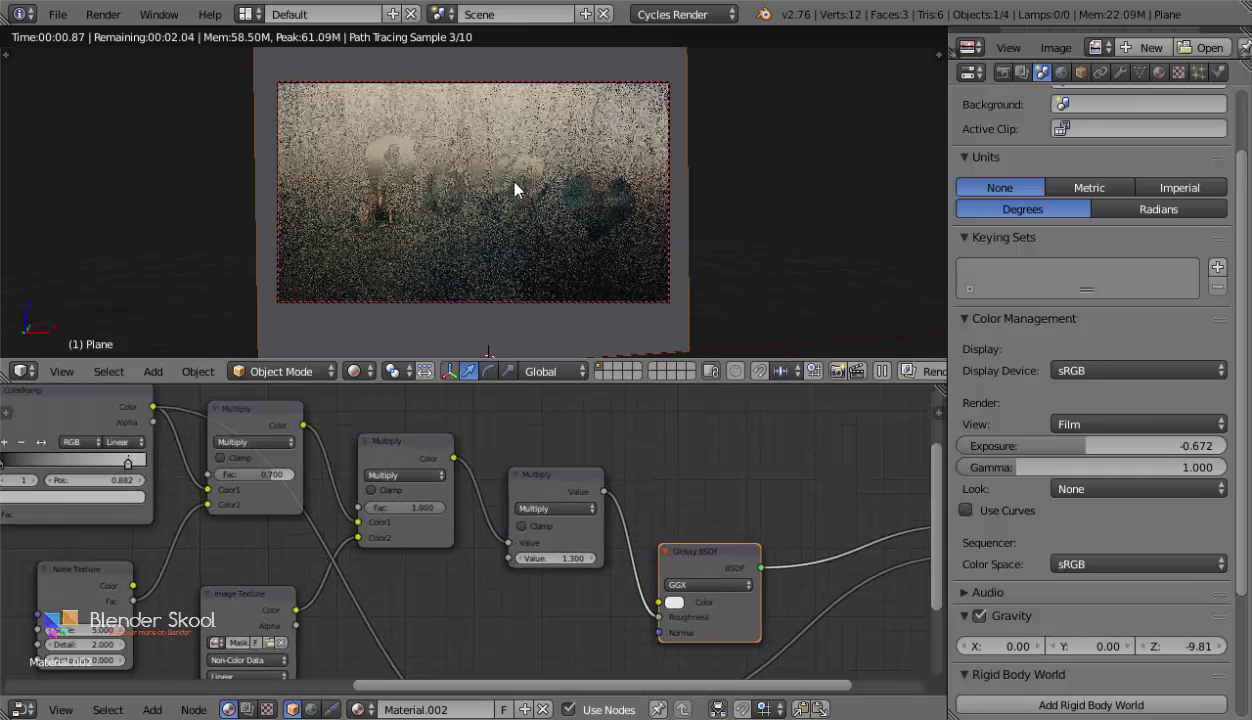
pyautogui.scroll(1, 515, 182)
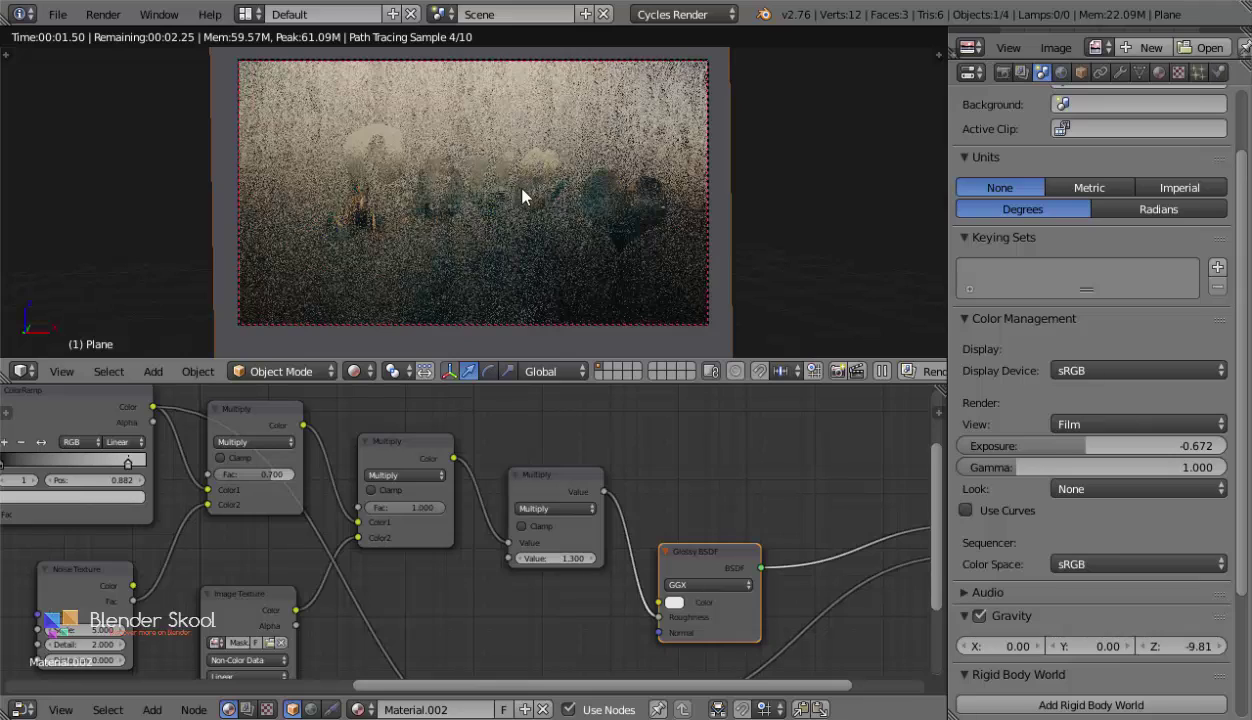
pyautogui.scroll(1, 523, 190)
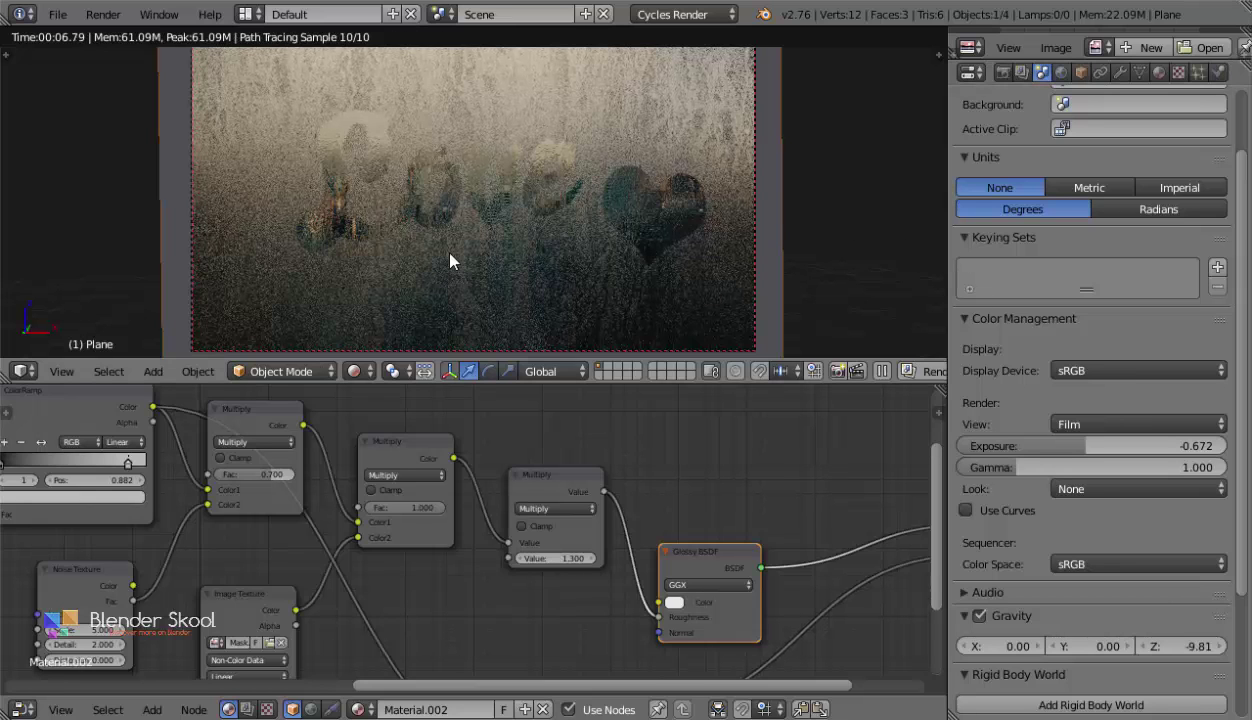
# Set the color management exposure to -0.127.
pyautogui.scroll(-1, 450, 262)
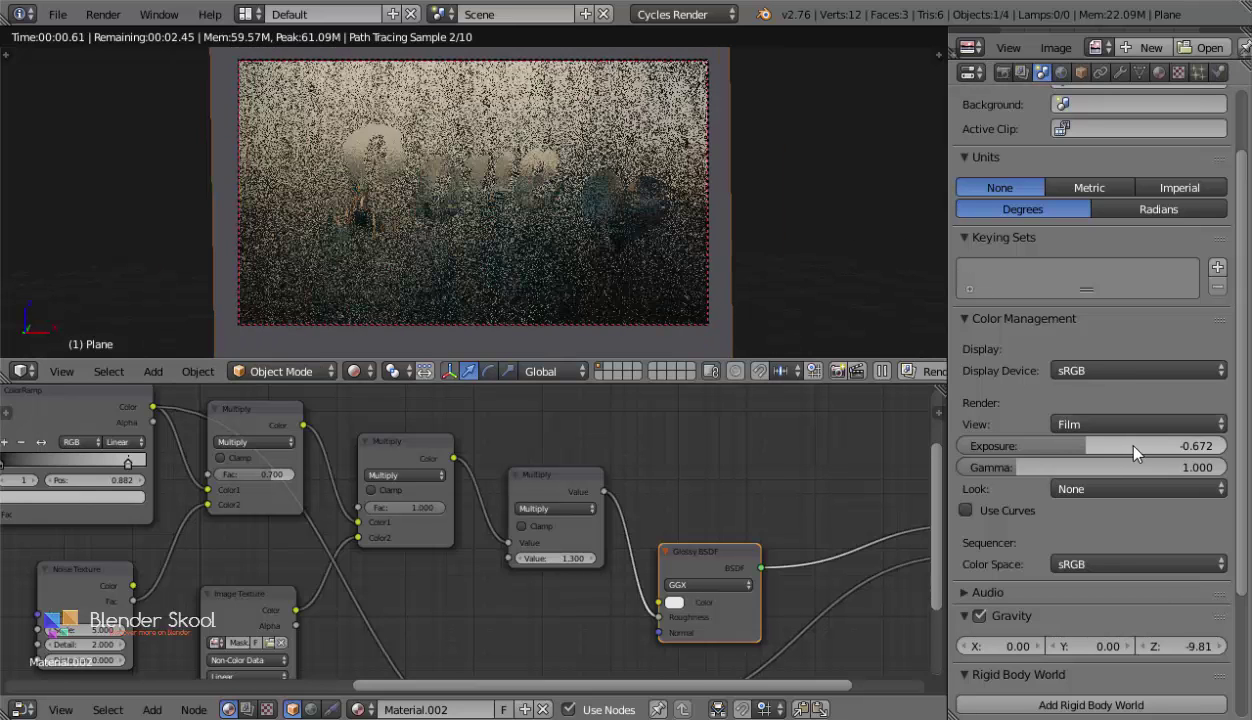
pyautogui.click(1134, 452)
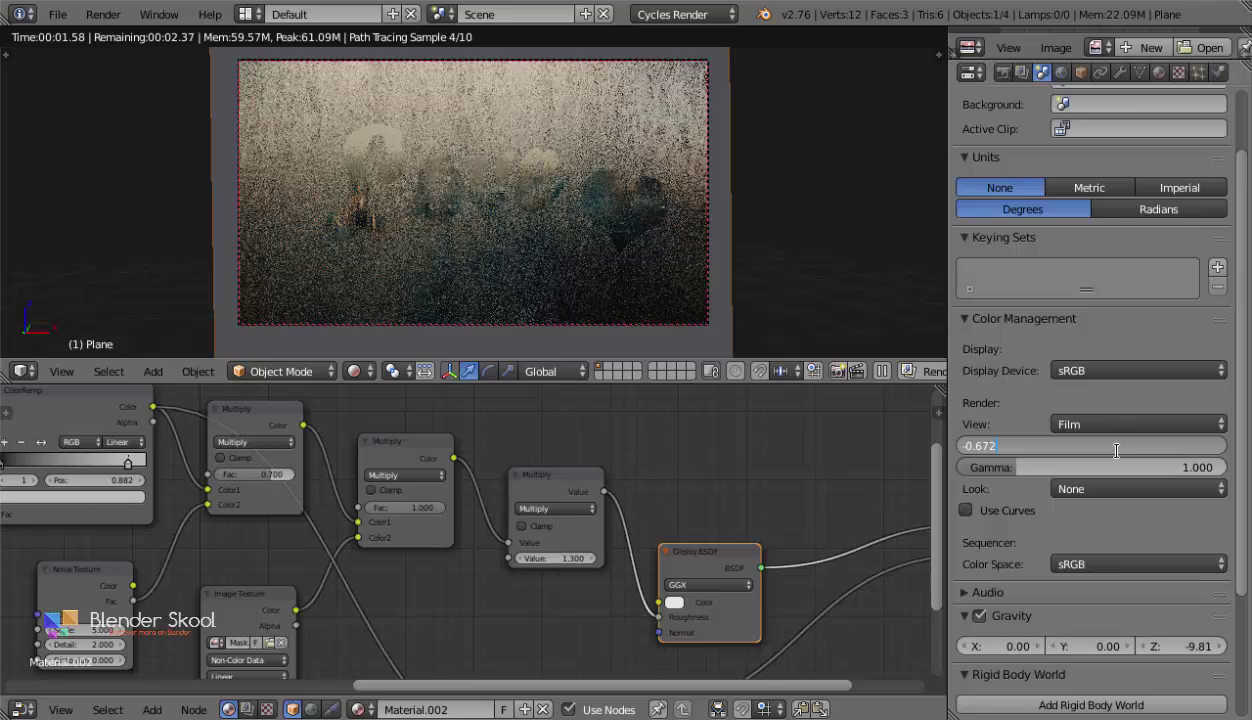
pyautogui.press('Escape')
pyautogui.keyDown('shift'); pyautogui.moveTo(1116, 449); pyautogui.dragTo(1124, 449); pyautogui.keyUp('shift')
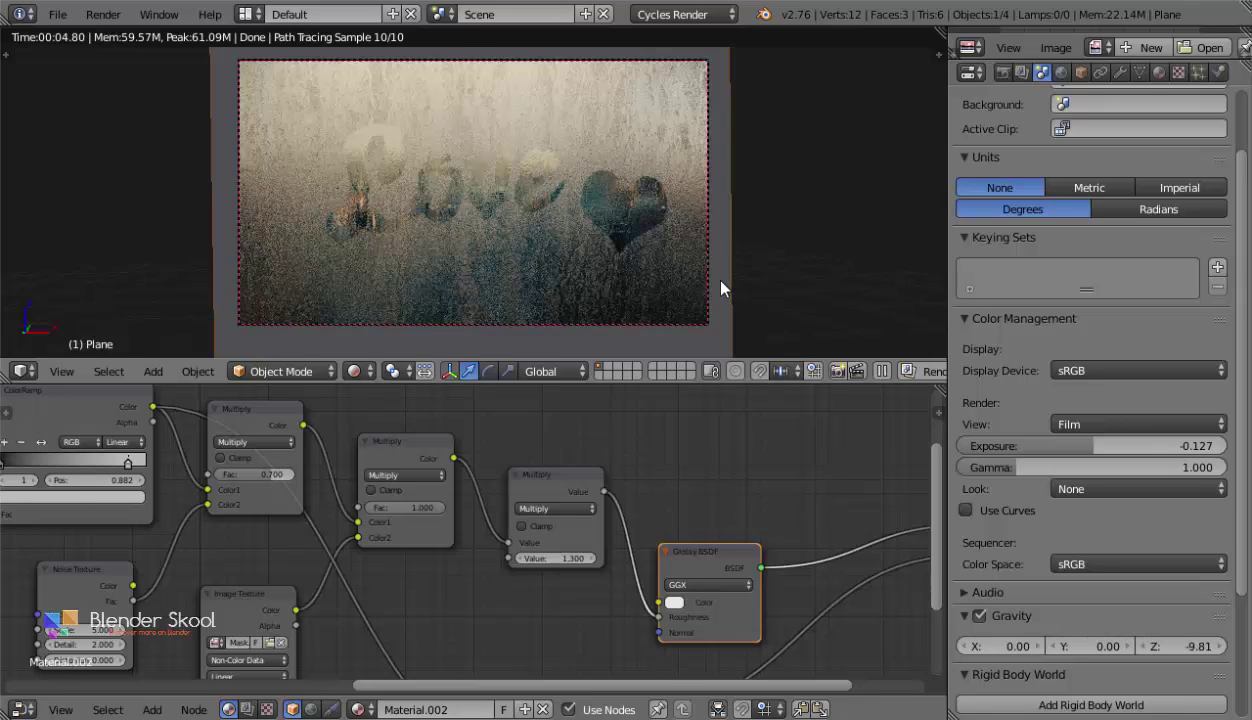
# Select the city backdrop plane and shift it slightly along the global Z axis while judging it through the camera.
pyautogui.press('KP_0')
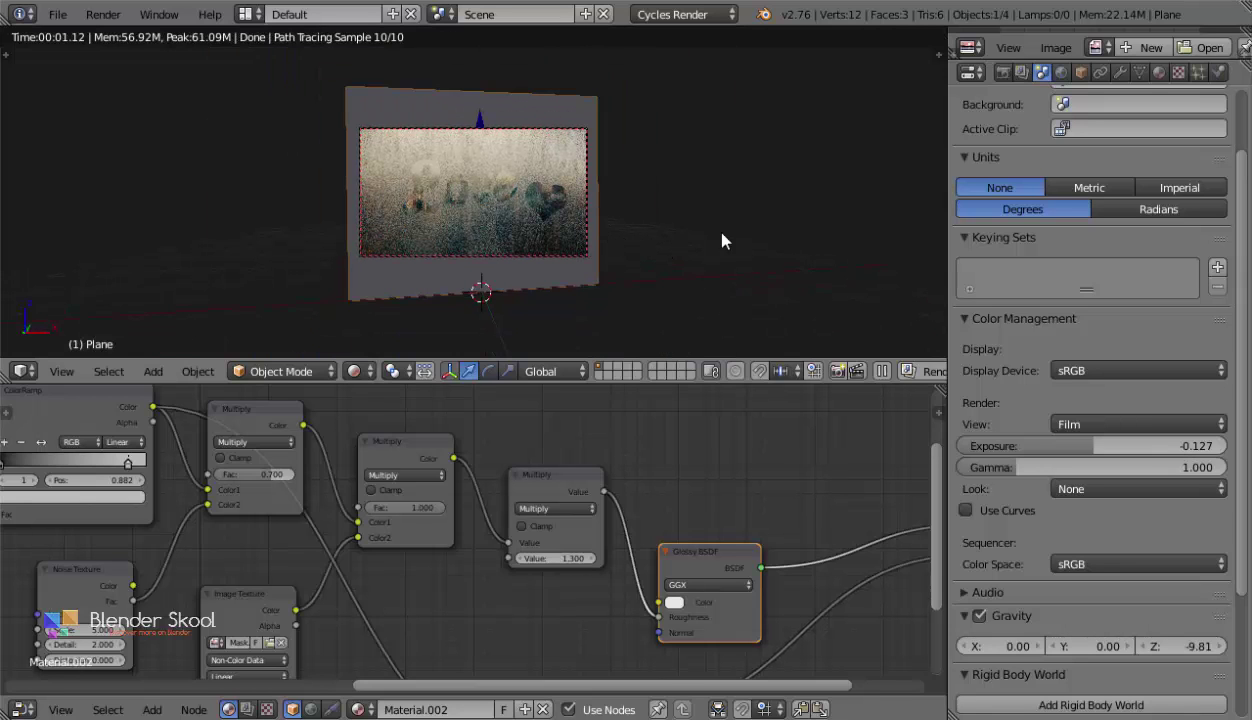
pyautogui.moveTo(720, 236); pyautogui.dragTo(822, 273, button='middle')
pyautogui.scroll(-5, 822, 273)
pyautogui.rightClick(720, 262)
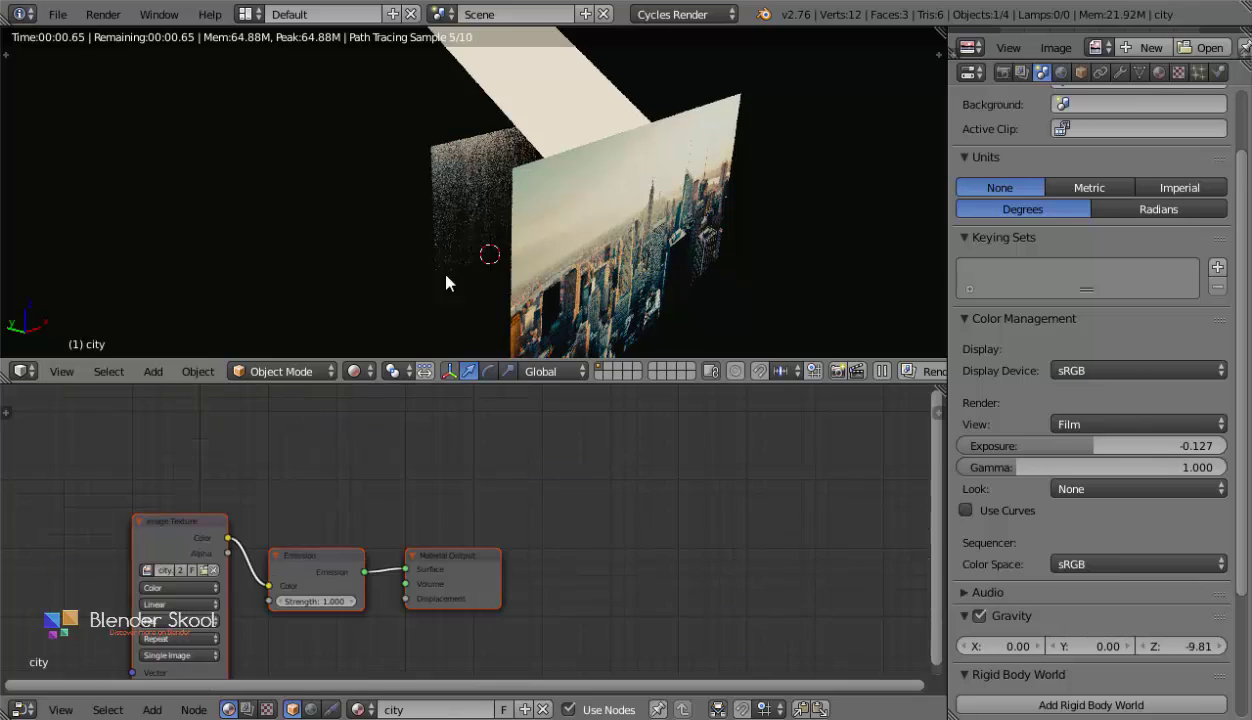
pyautogui.click(62, 371)
pyautogui.click(95, 299)
pyautogui.scroll(4, 414, 219)
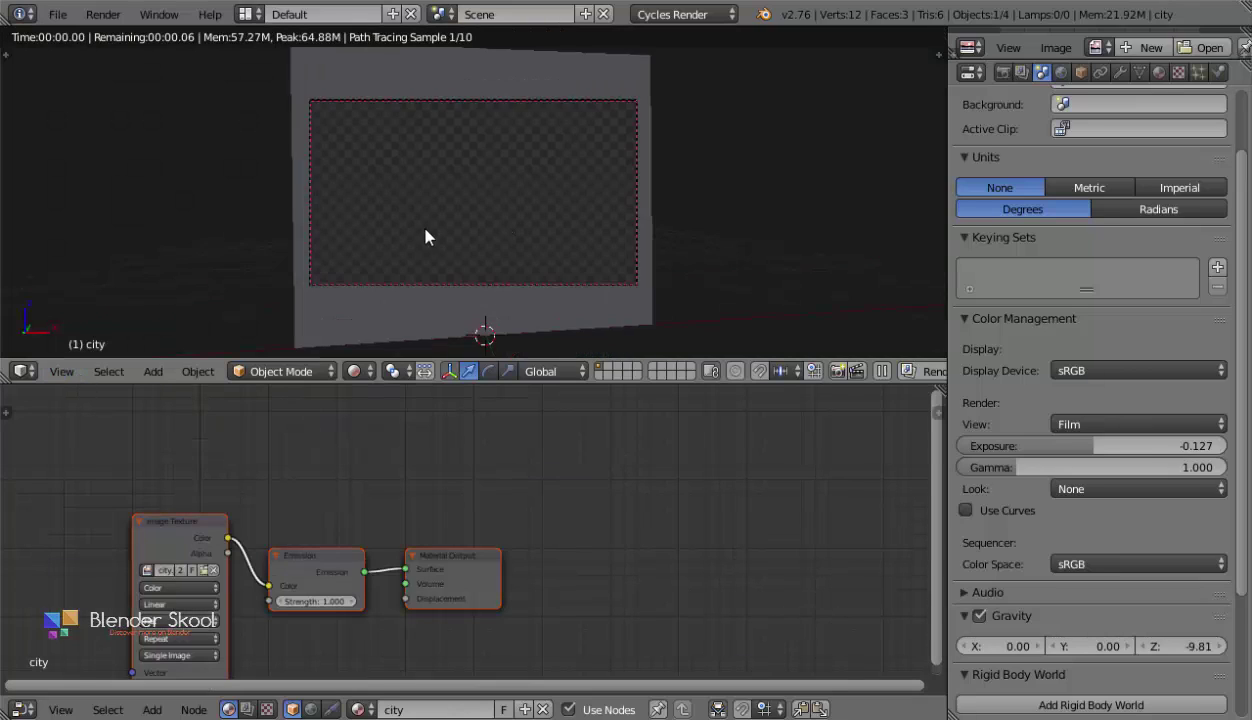
pyautogui.press('g')
pyautogui.press('z')
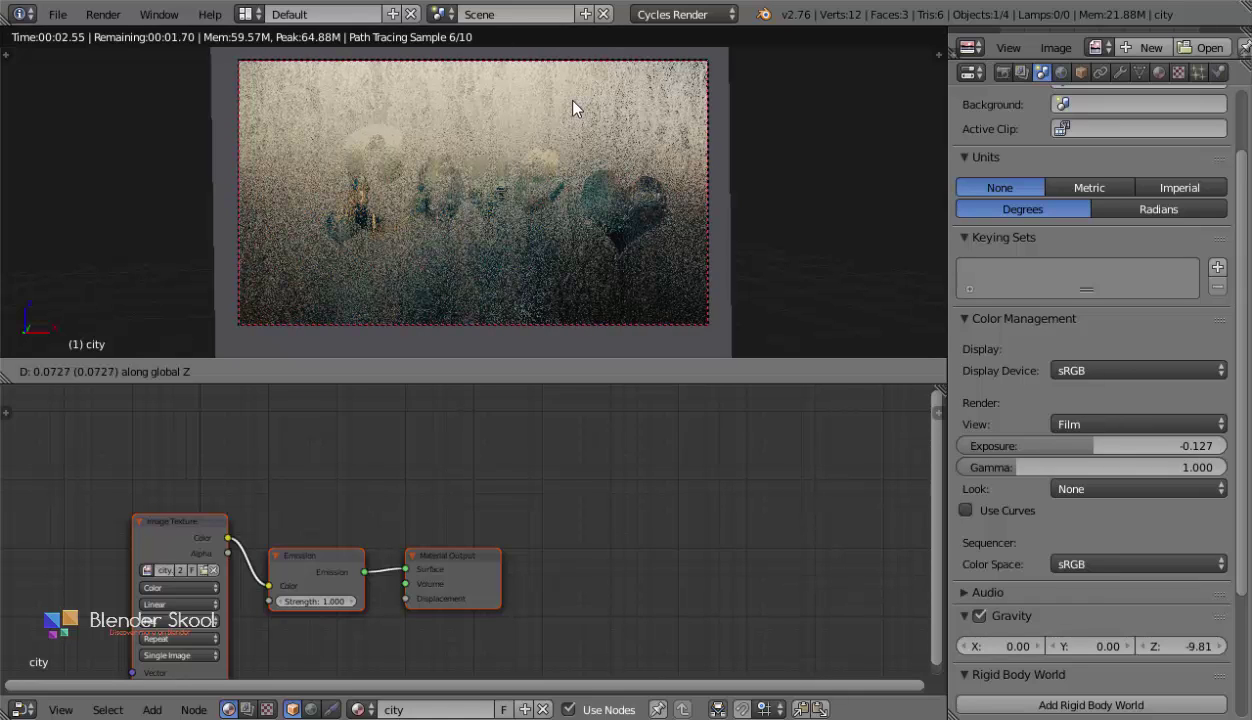
pyautogui.click(530, 204)
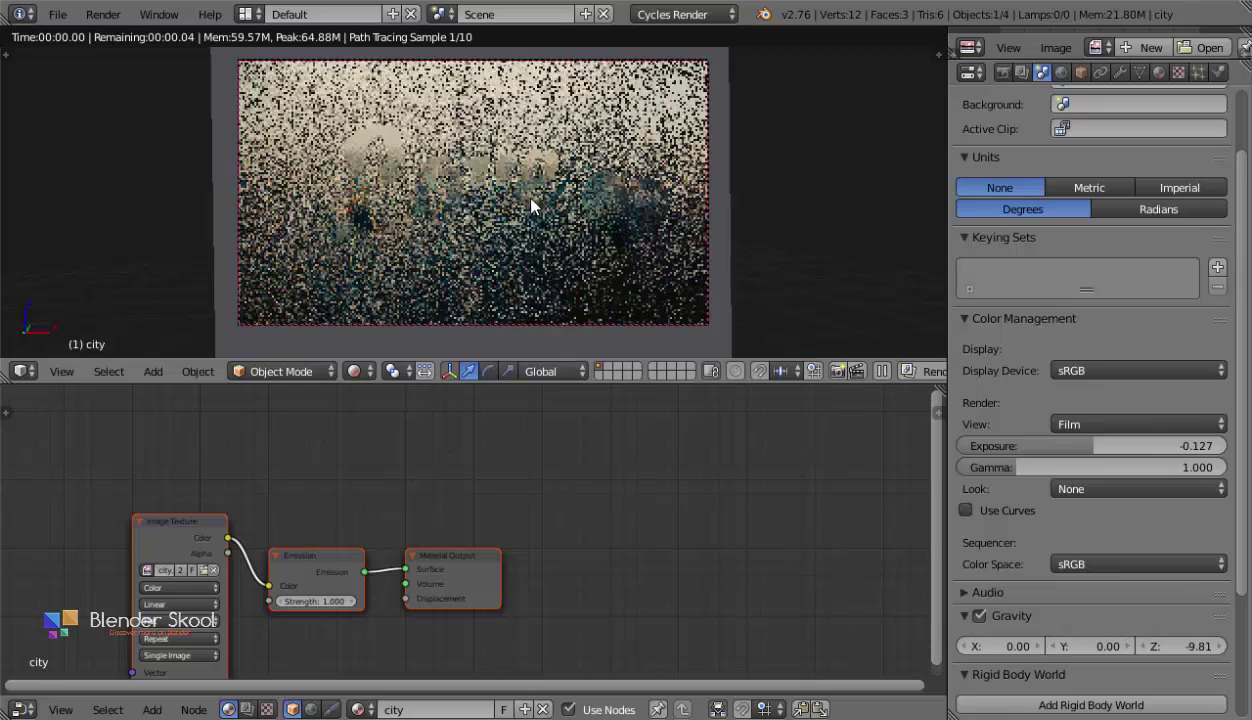
# Select the overhead emission plane, raise it slightly along the global Z axis and return to the camera view.
pyautogui.scroll(-1, 511, 105)
pyautogui.moveTo(511, 105); pyautogui.dragTo(620, 78, button='middle')
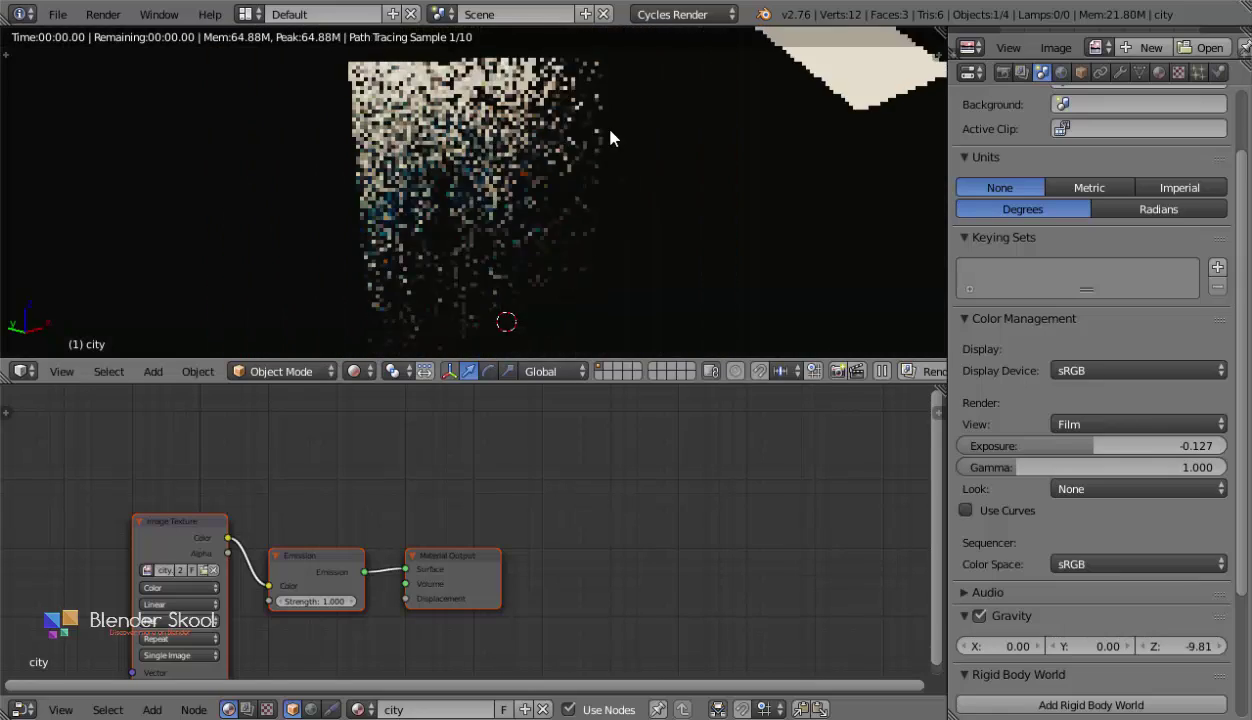
pyautogui.rightClick(537, 56)
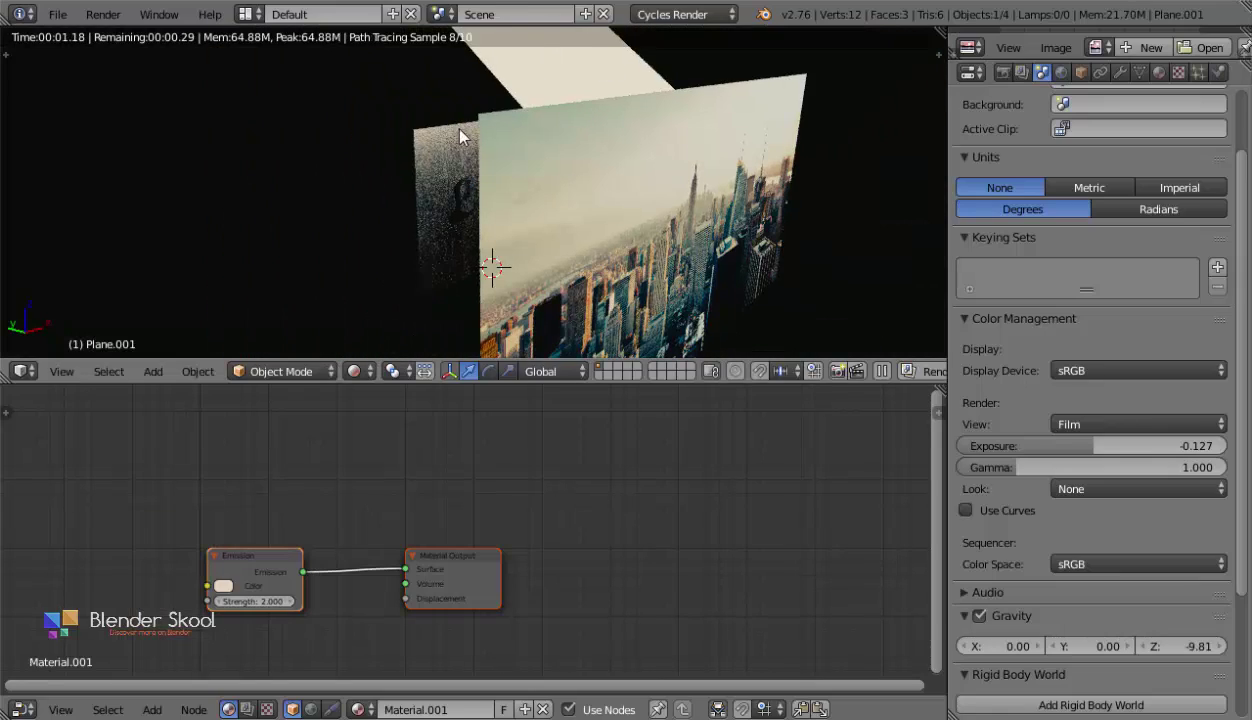
pyautogui.moveTo(463, 137); pyautogui.dragTo(506, 139, button='middle')
pyautogui.press('g')
pyautogui.press('z')
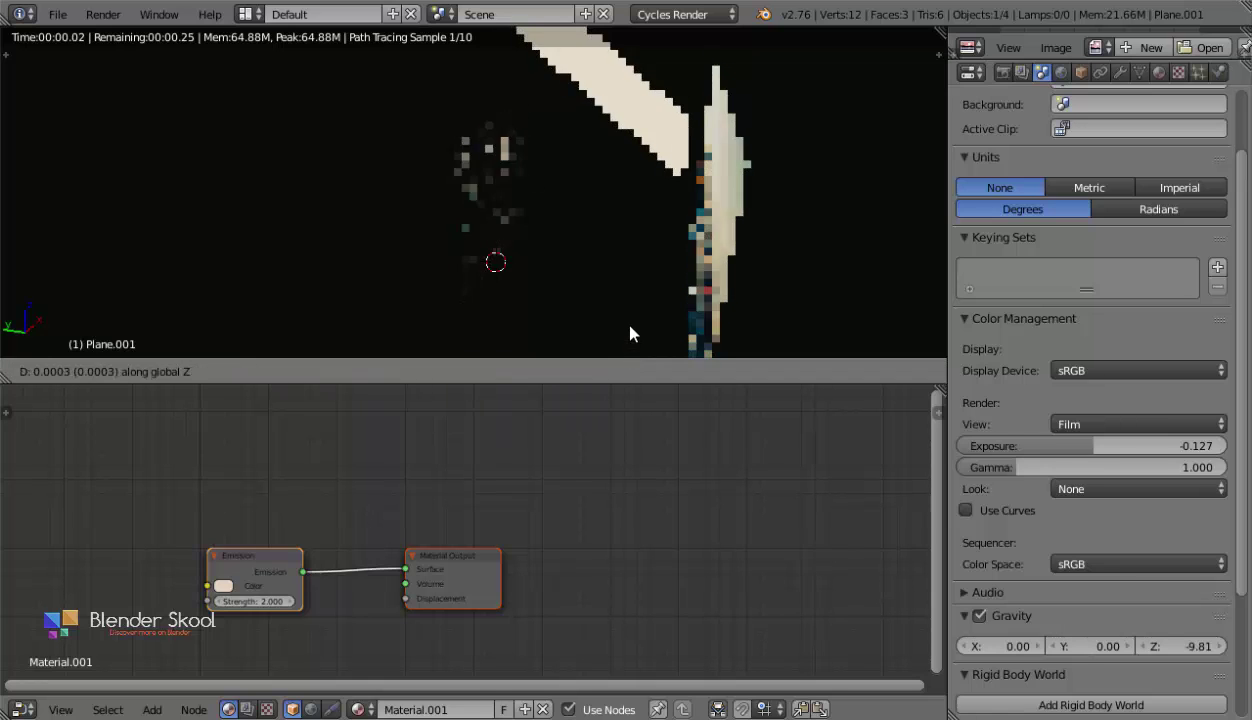
pyautogui.click(212, 305)
pyautogui.click(61, 371)
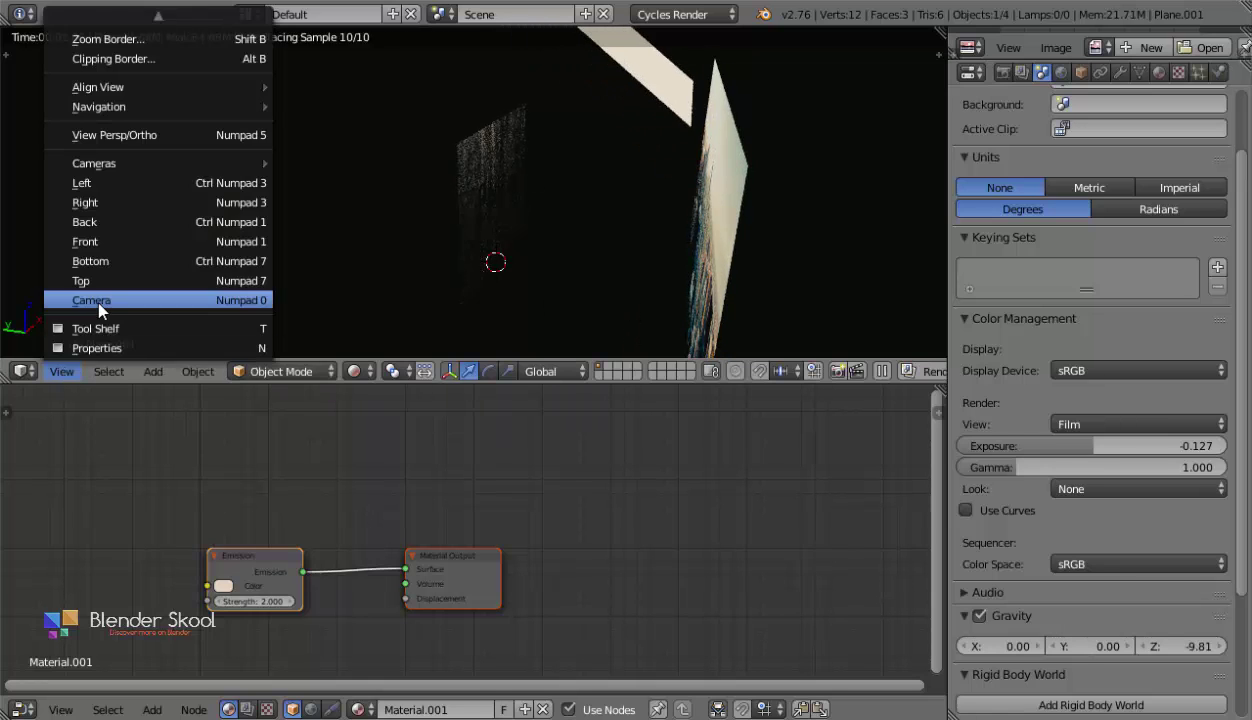
pyautogui.click(98, 302)
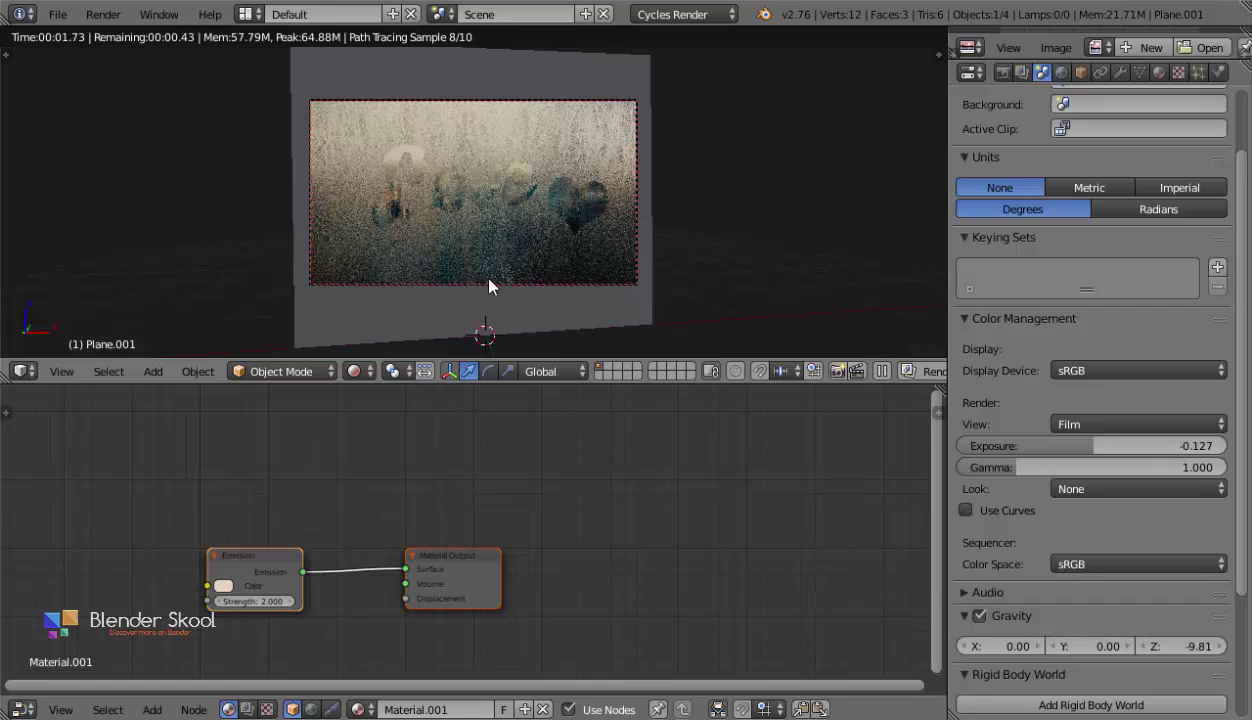
pyautogui.scroll(2, 521, 268)
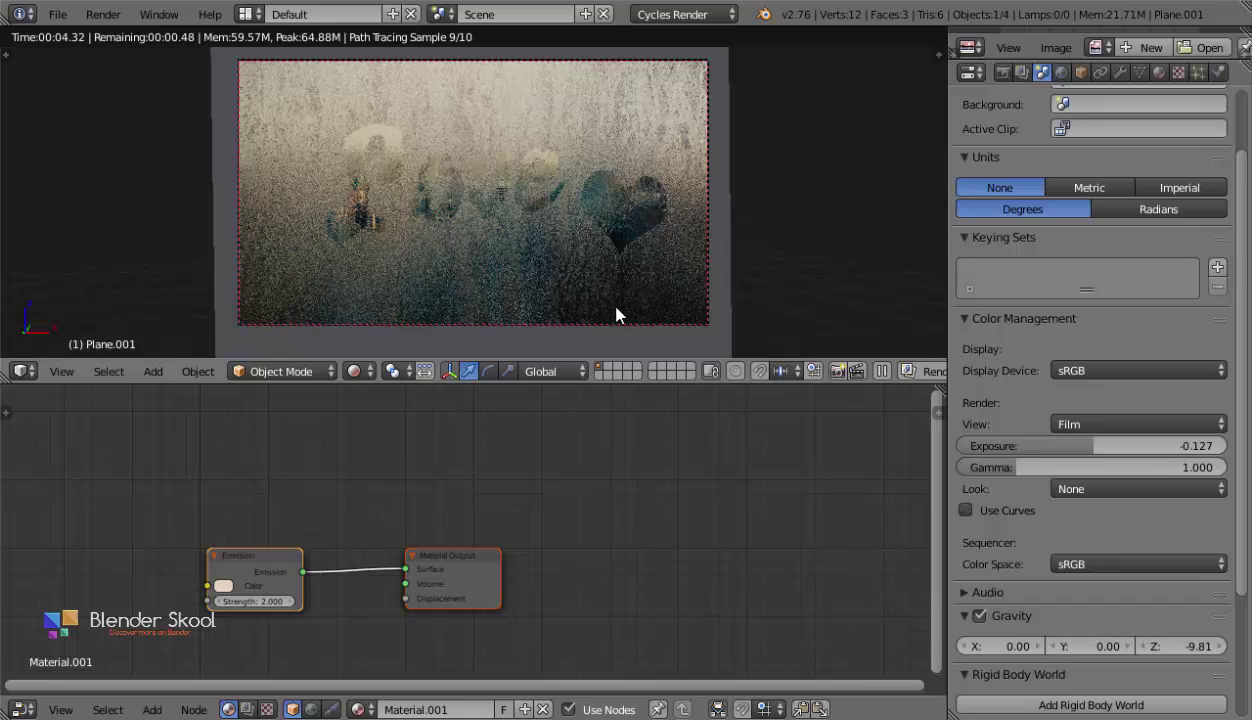
pyautogui.click(352, 609)
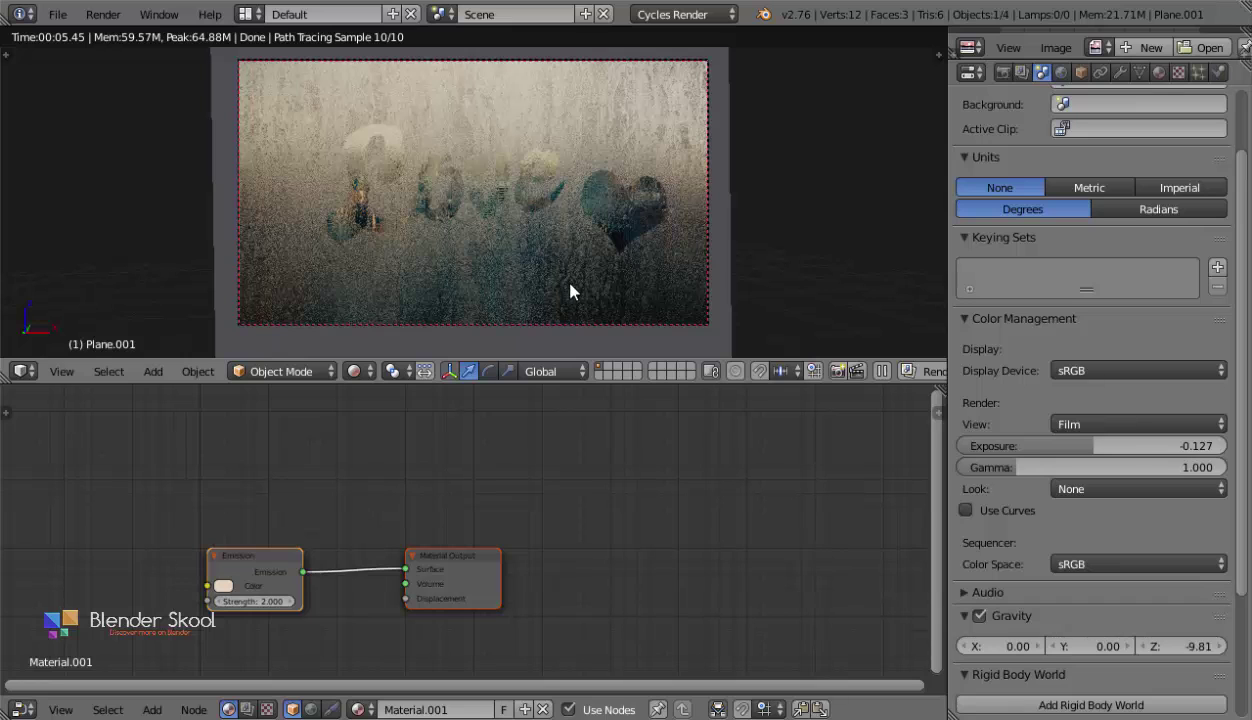
# Examine the water drops on glass in the reference photos Ref2.jpg and Ref1.jpg in Photos, and return to Blender.
pyautogui.moveTo(686, 692)
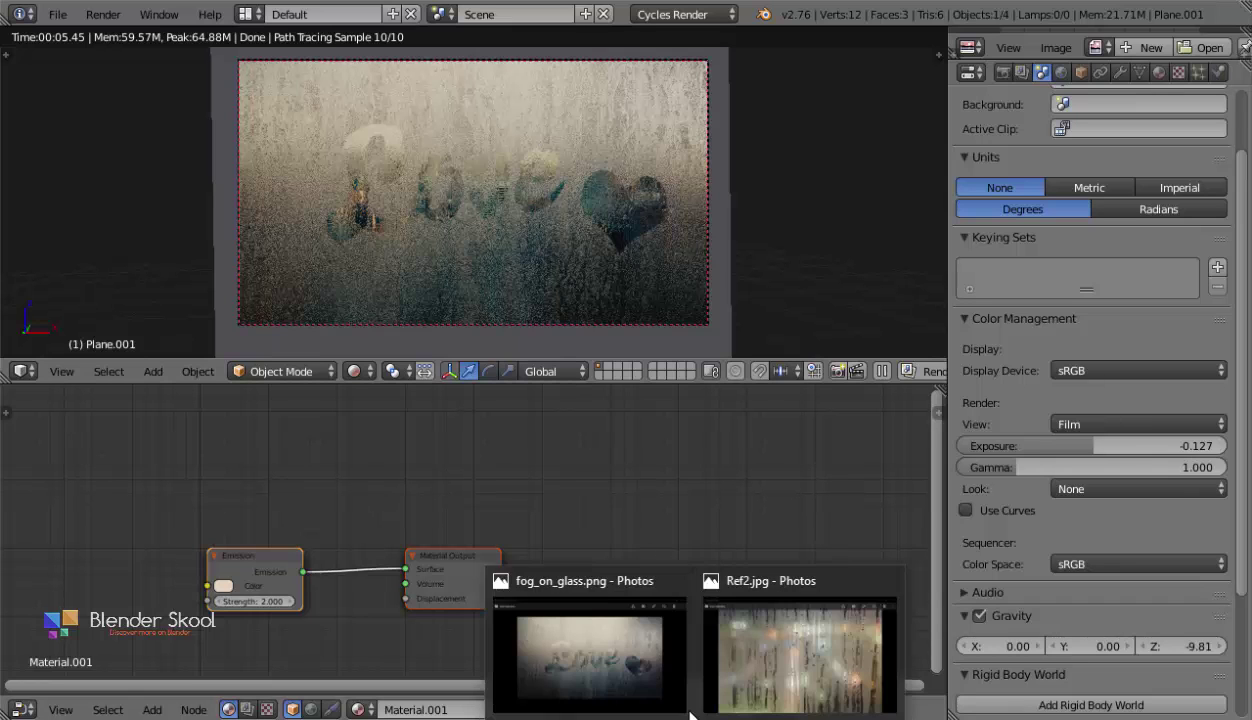
pyautogui.click(770, 650)
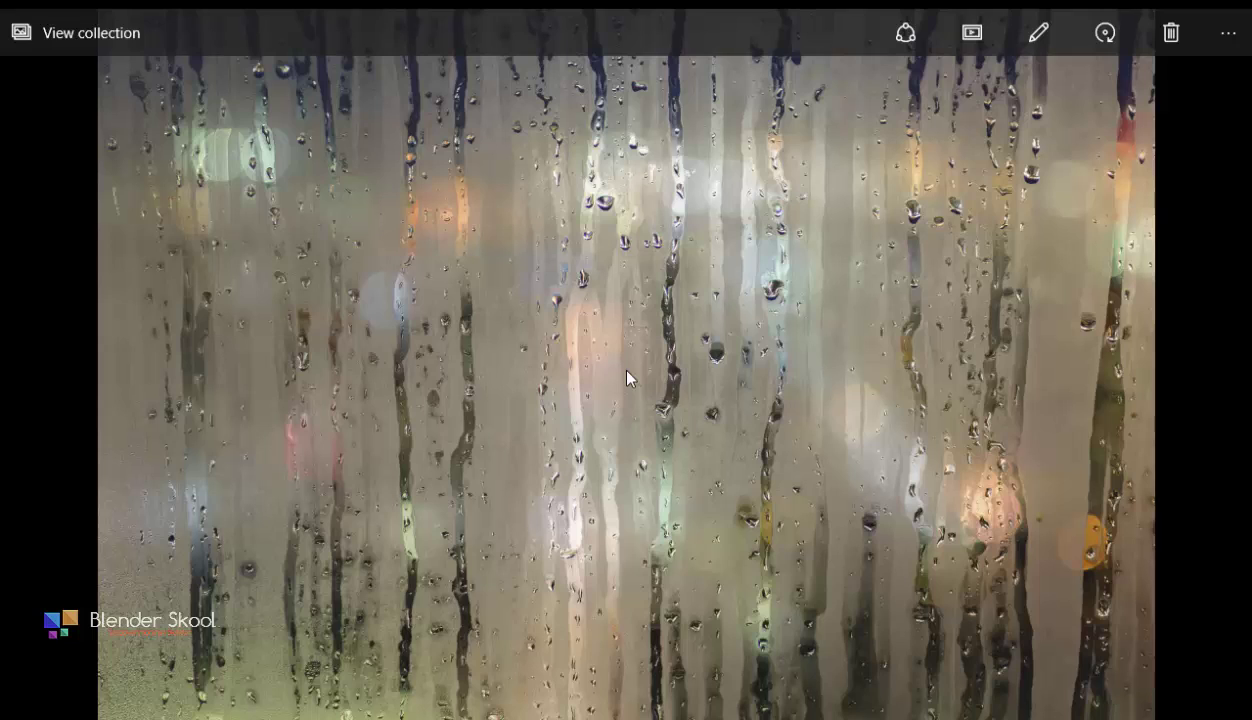
pyautogui.press('Right')
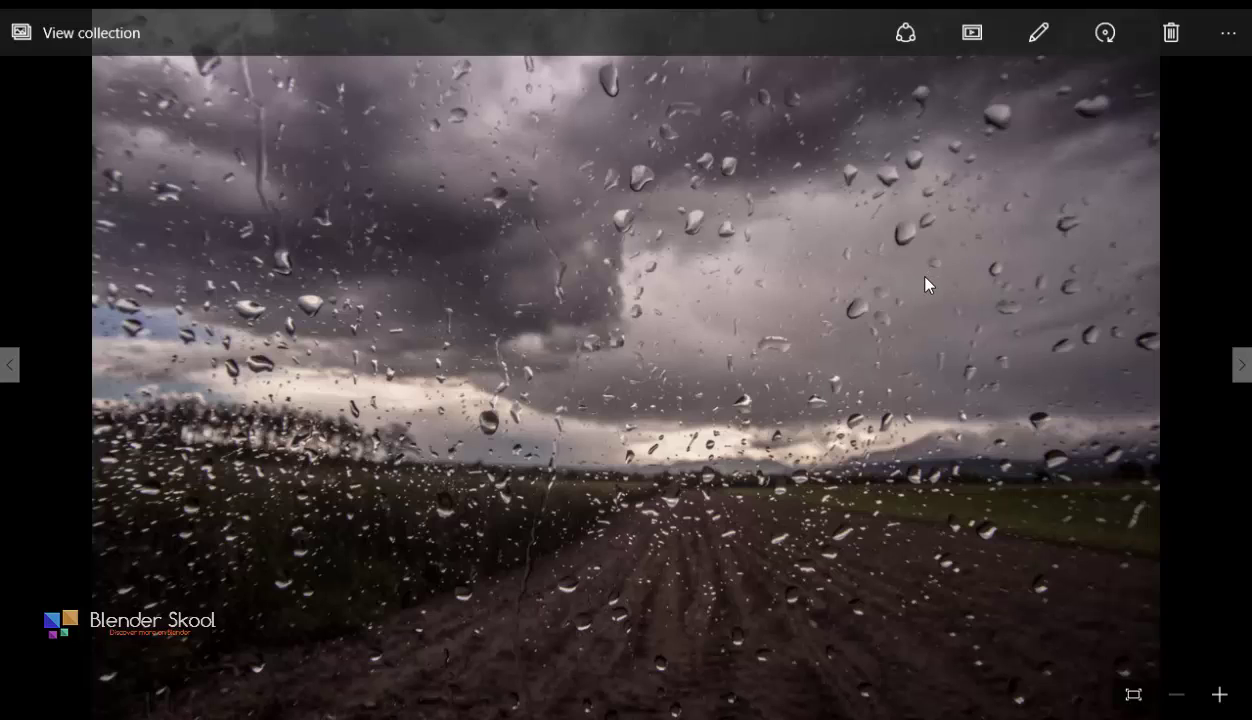
pyautogui.moveTo(694, 719)
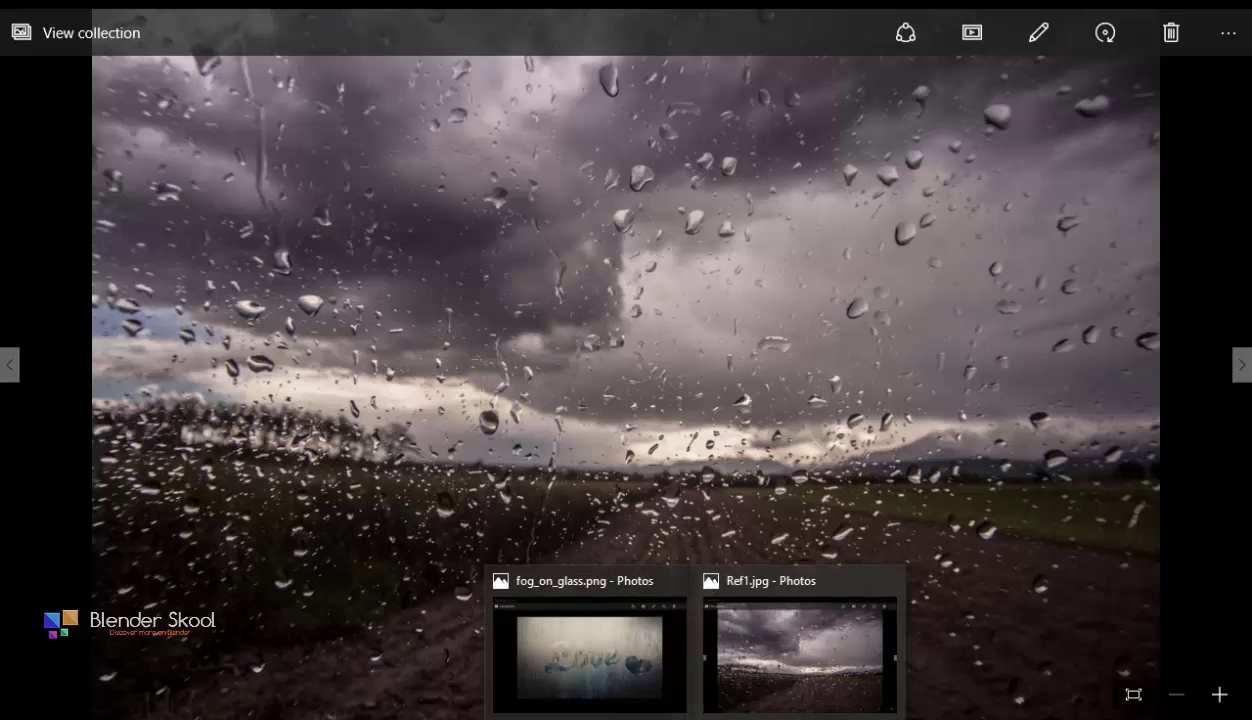
pyautogui.click(689, 655)
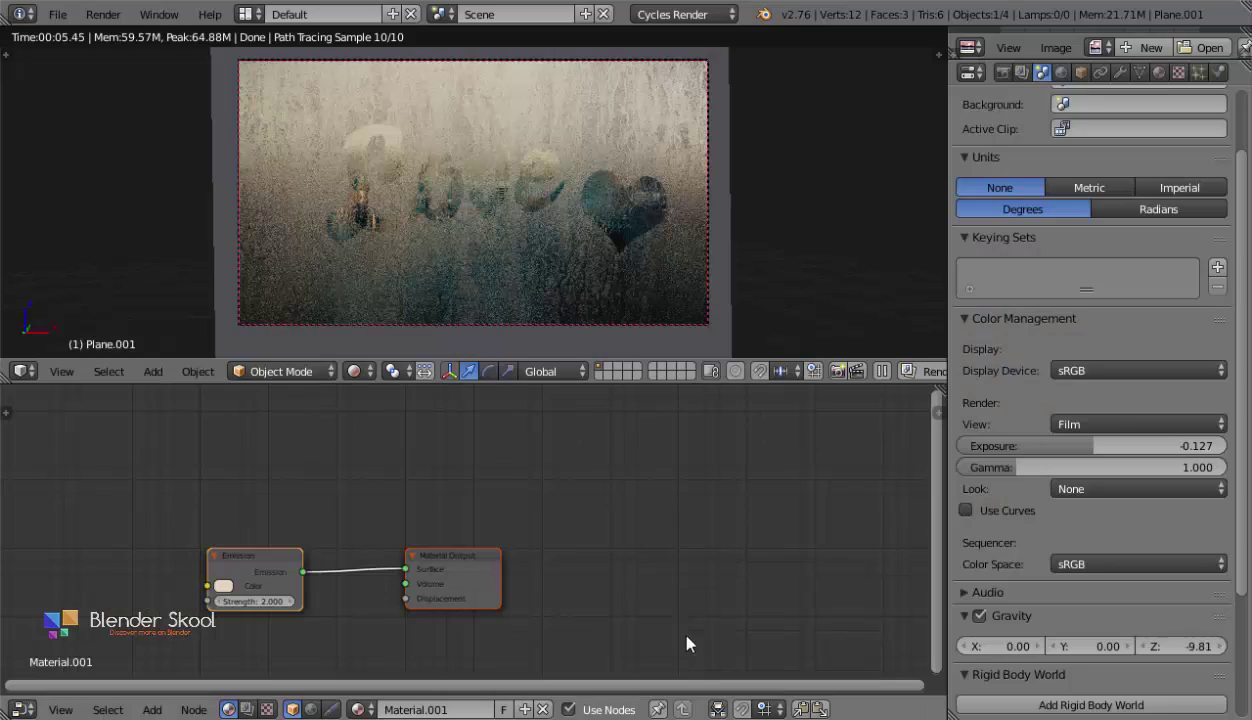
# Select the glass plane, show the scene in wireframe outside the camera view and open the plane's particle settings.
pyautogui.rightClick(407, 209)
pyautogui.moveTo(301, 252); pyautogui.dragTo(521, 286, button='middle')
pyautogui.press('z')
pyautogui.scroll(-4, 515, 283)
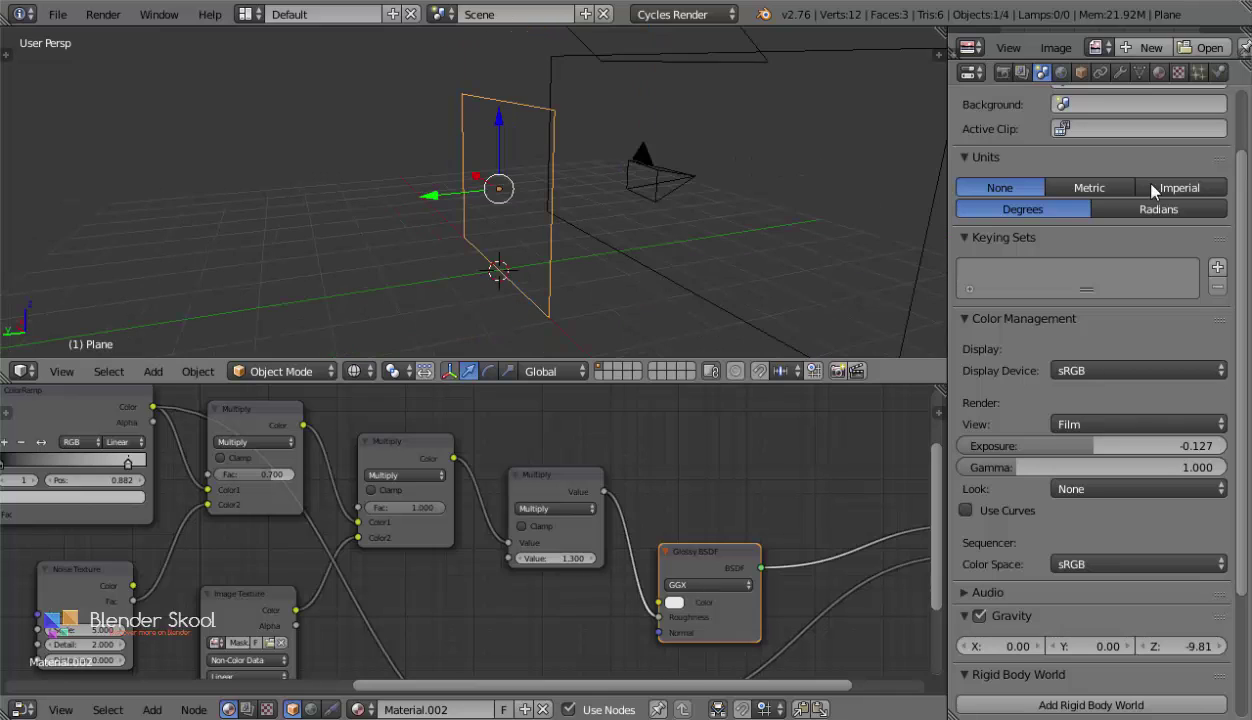
pyautogui.click(1198, 72)
pyautogui.moveTo(411, 165); pyautogui.dragTo(496, 221, button='middle')
pyautogui.scroll(3, 496, 221)
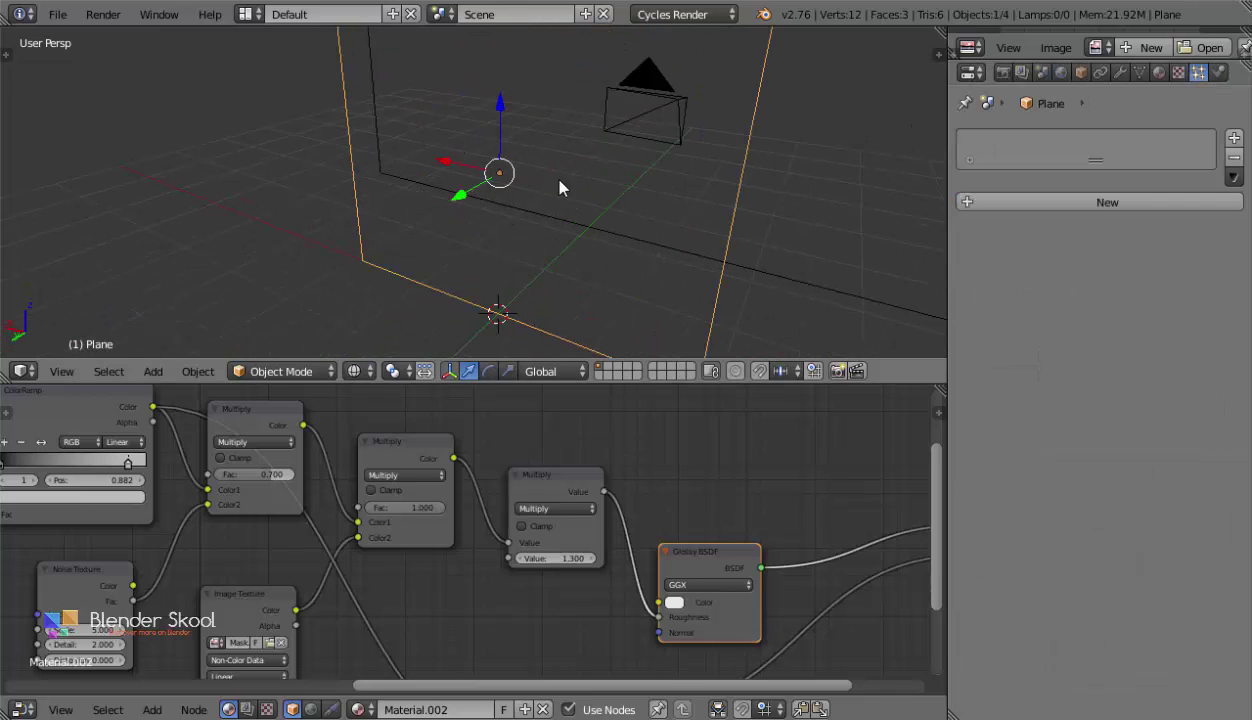
pyautogui.scroll(-3, 465, 160)
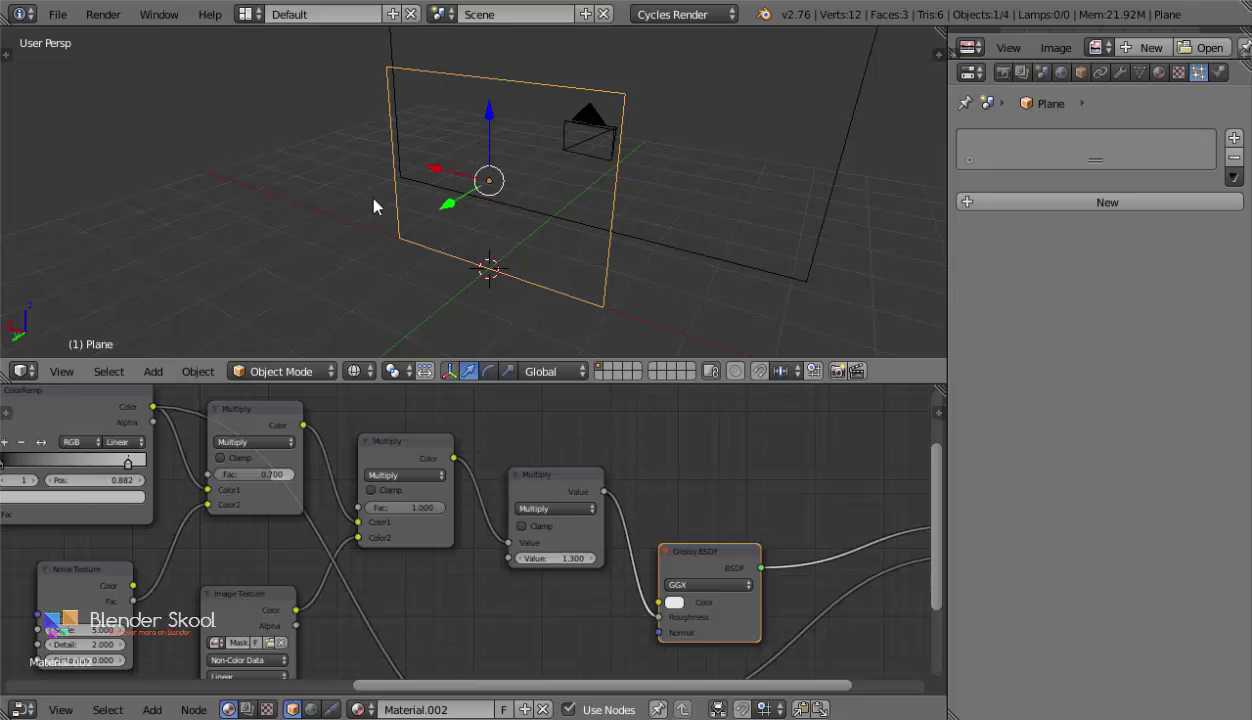
pyautogui.moveTo(333, 273); pyautogui.dragTo(416, 282, button='middle')
pyautogui.scroll(-4, 420, 282)
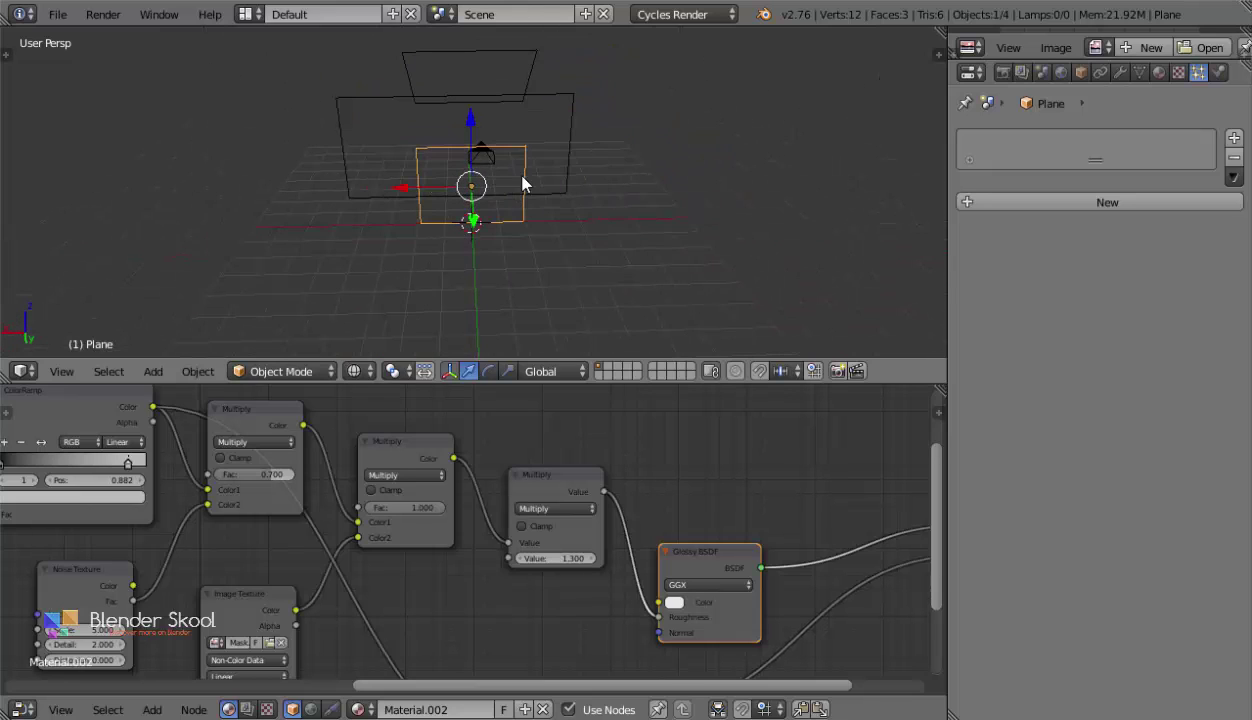
# Add an ico sphere mesh and move it along the X axis away from the glass plane.
pyautogui.hotkey('shift', 'a')
pyautogui.moveTo(576, 147)
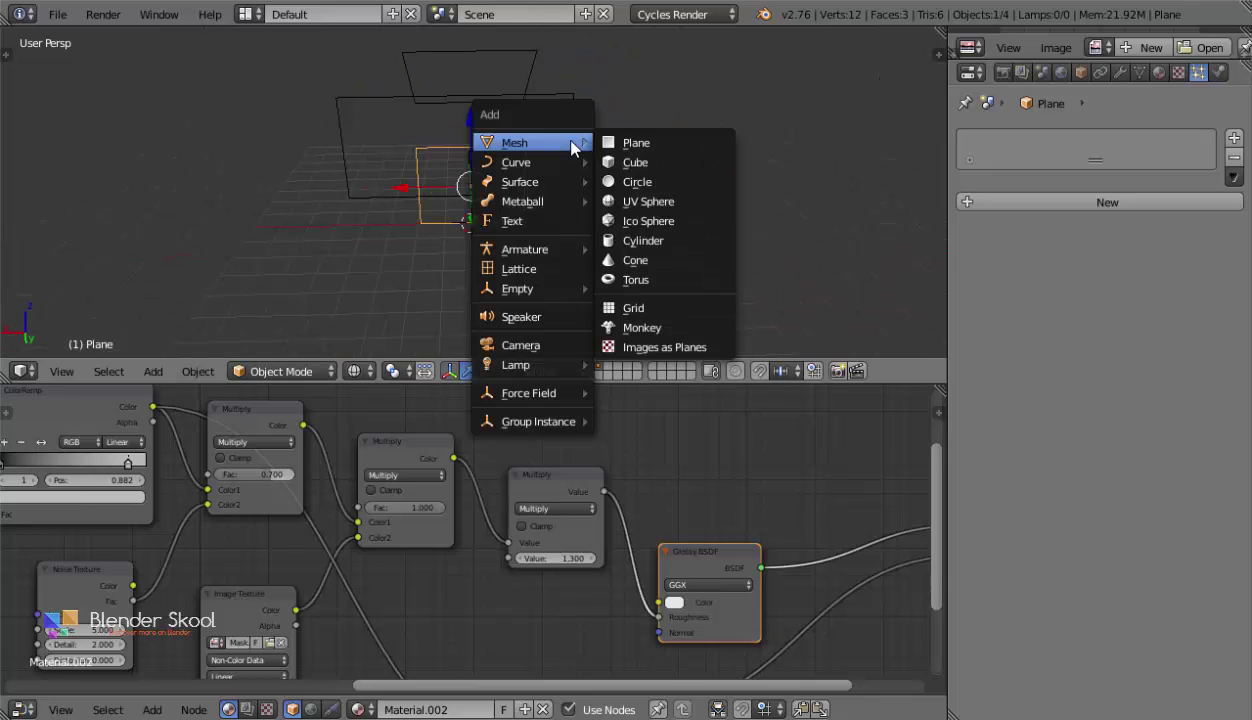
pyautogui.click(652, 221)
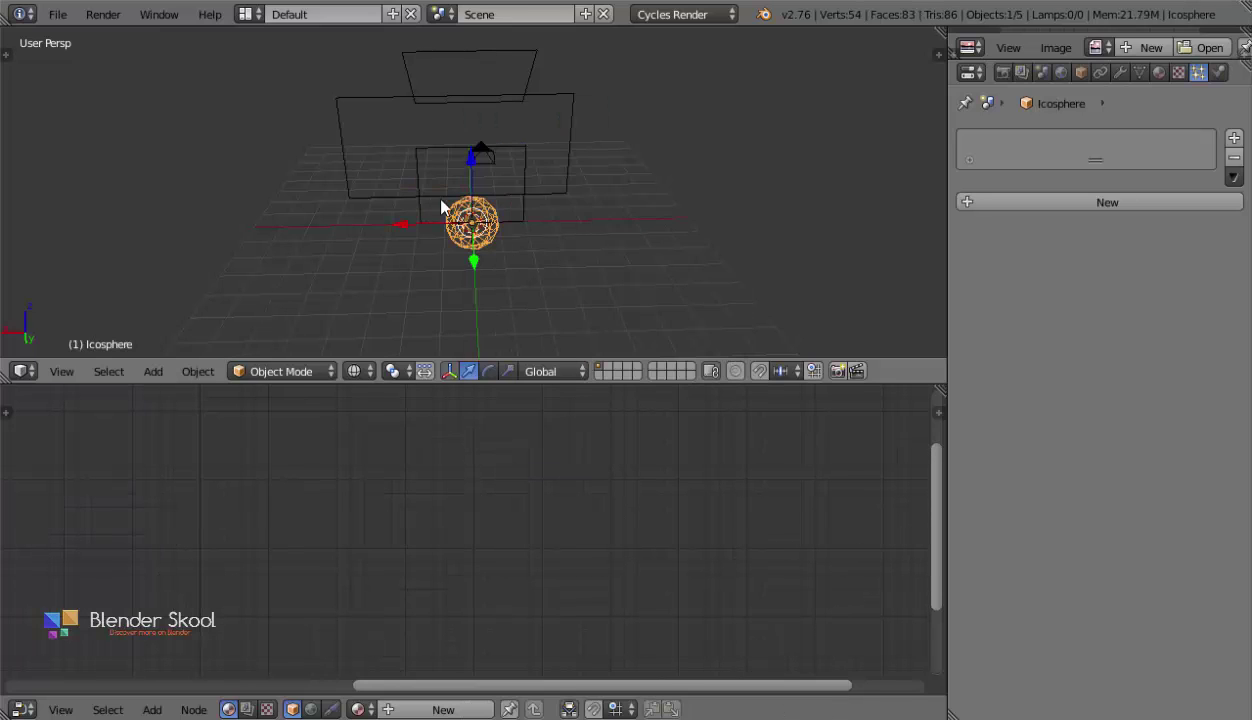
pyautogui.moveTo(441, 202); pyautogui.dragTo(643, 207, button='middle')
pyautogui.moveTo(460, 276); pyautogui.dragTo(462, 328)
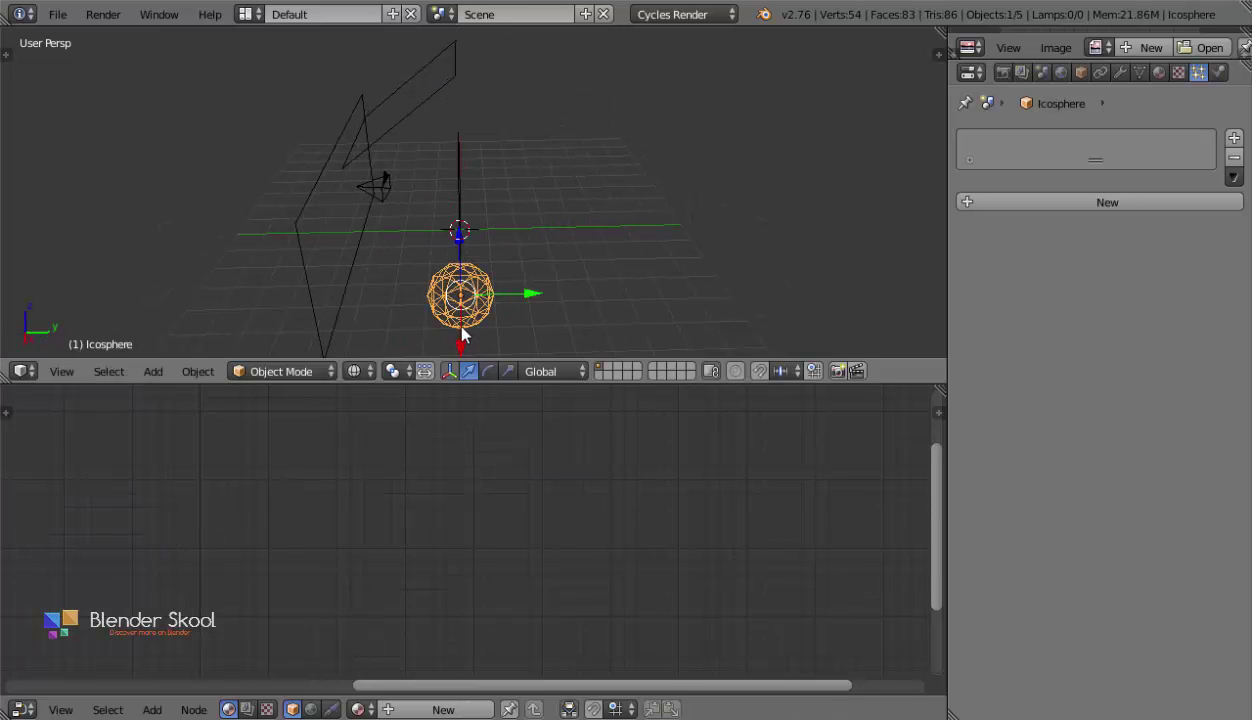
# Move the ico sphere to the second layer and display that layer.
pyautogui.press('m')
pyautogui.press('2')
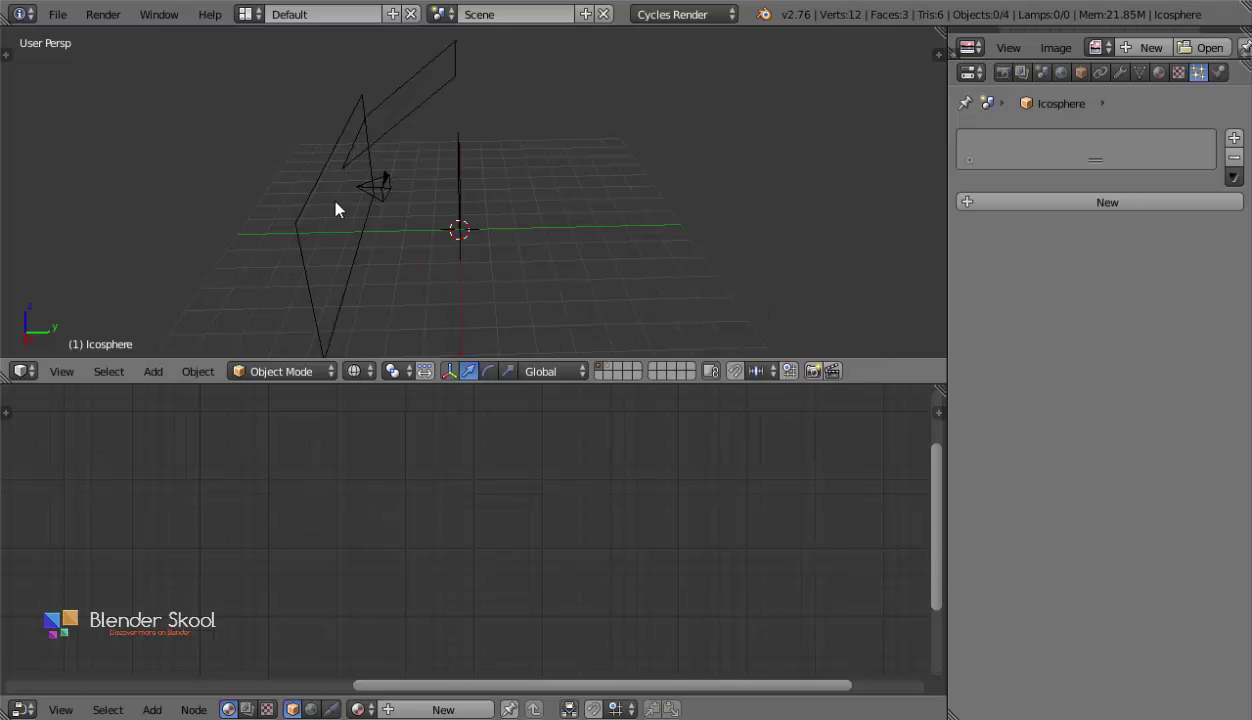
pyautogui.press('2')
pyautogui.moveTo(349, 201); pyautogui.dragTo(500, 174, button='middle')
pyautogui.scroll(1, 503, 172)
# Put the ico sphere in Edit Mode and display it with solid shading.
pyautogui.press('Tab')
pyautogui.keyDown('shift'); pyautogui.moveTo(588, 254); pyautogui.dragTo(546, 161, button='middle'); pyautogui.keyUp('shift')
pyautogui.press('z')
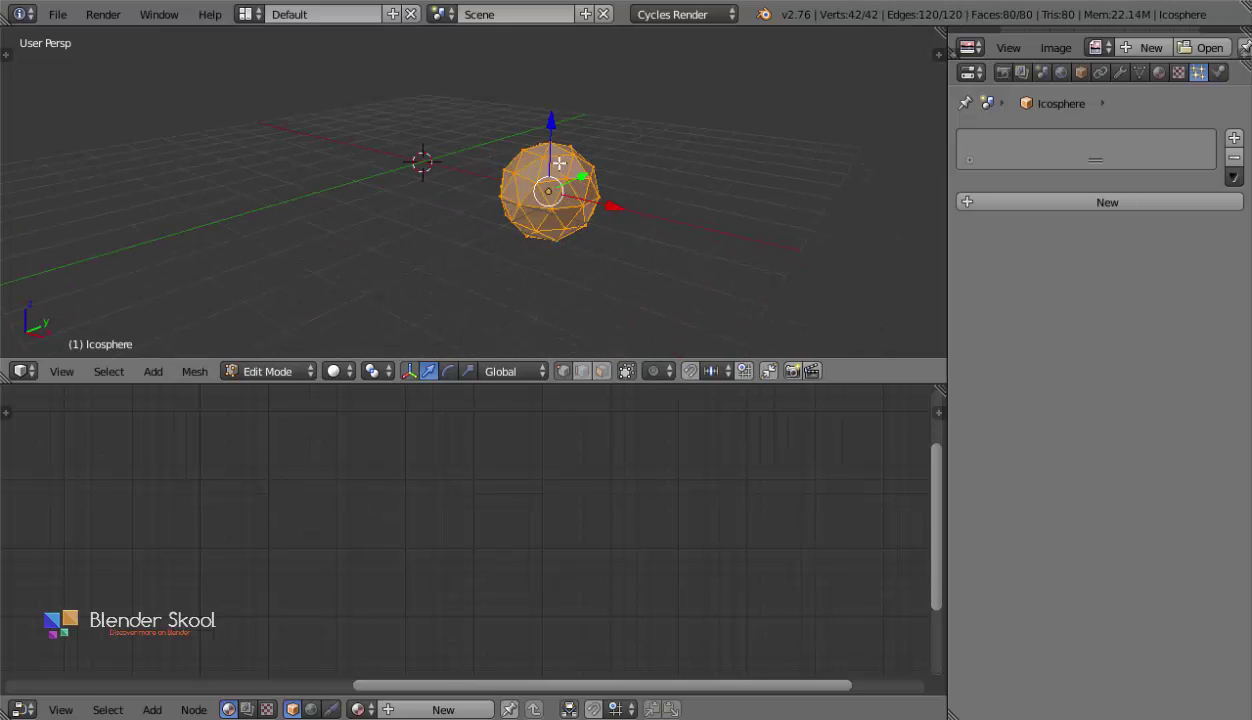
pyautogui.moveTo(627, 191)
pyautogui.mouseDown(button='middle')
pyautogui.moveTo(512, 250)
pyautogui.moveTo(495, 230)
pyautogui.moveTo(520, 210)
pyautogui.moveTo(566, 213)
pyautogui.moveTo(569, 185)
pyautogui.mouseUp(button='middle')
pyautogui.scroll(2, 512, 250)
pyautogui.press('w')
pyautogui.press('Escape')
# Select one outer side vertex of the ico sphere and enable proportional editing in an orthographic top view.
pyautogui.rightClick(517, 210)
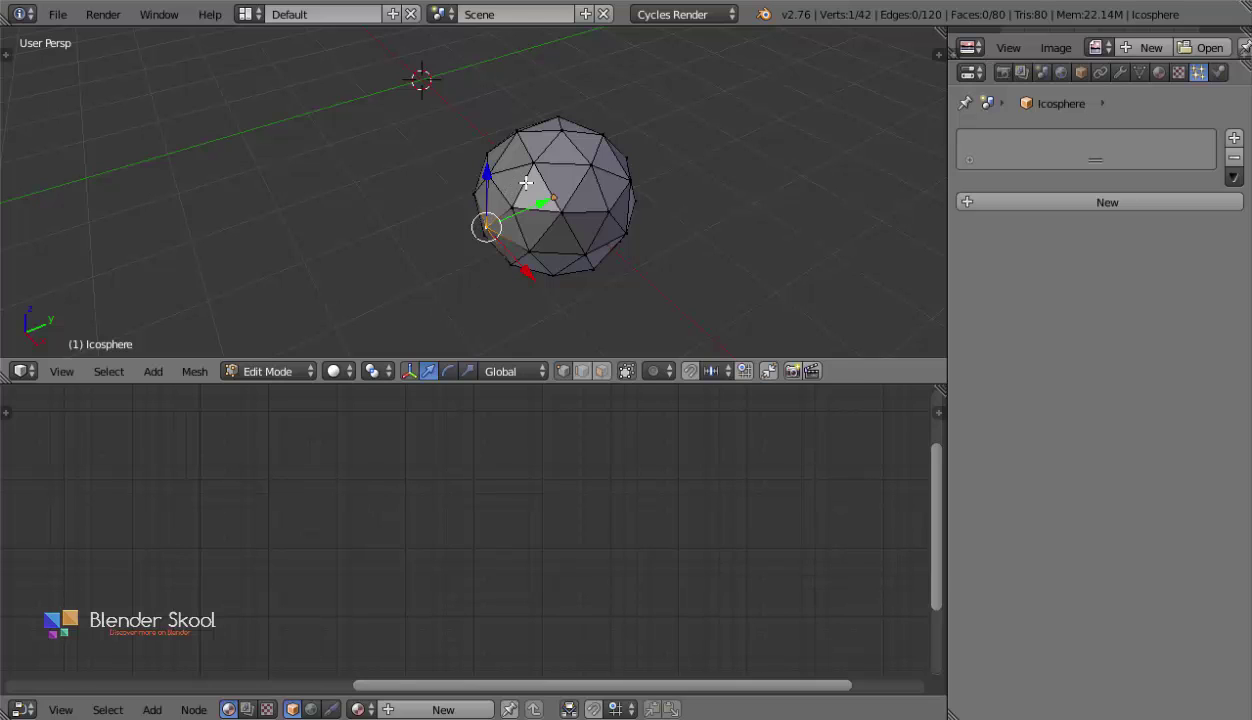
pyautogui.press('o')
pyautogui.click(62, 371)
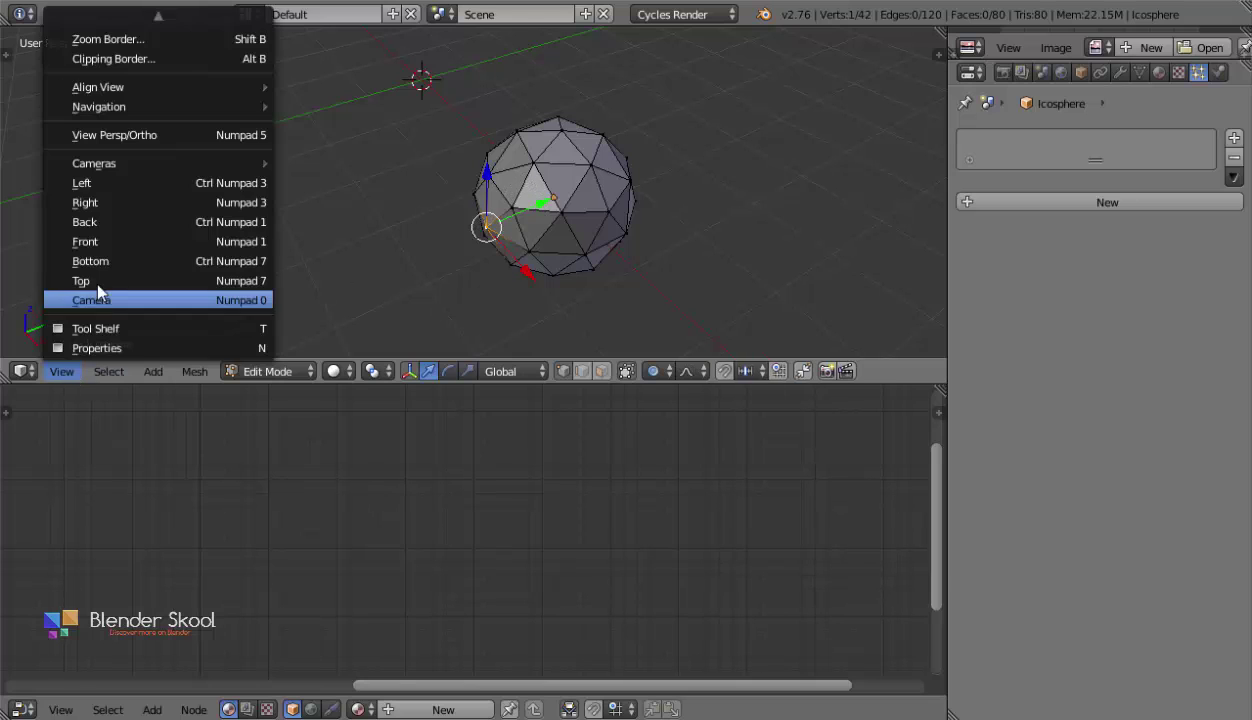
pyautogui.click(95, 280)
pyautogui.click(62, 371)
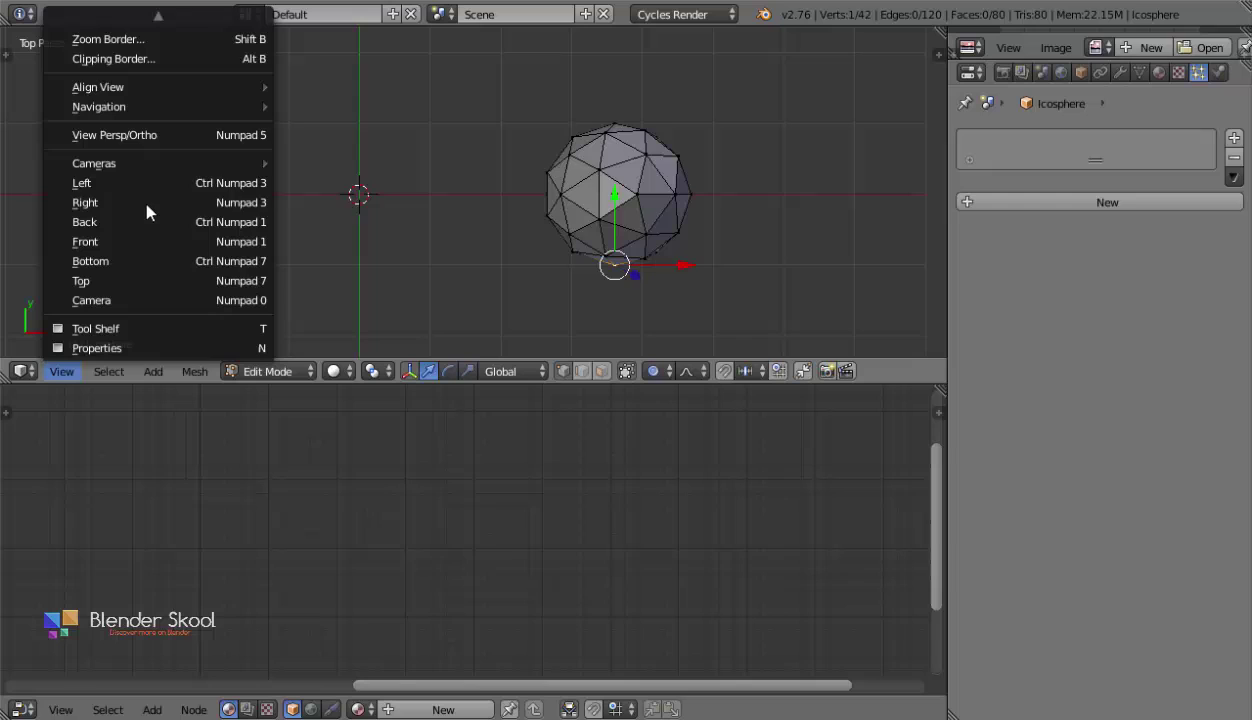
pyautogui.click(172, 131)
pyautogui.press('g')
pyautogui.press('y')
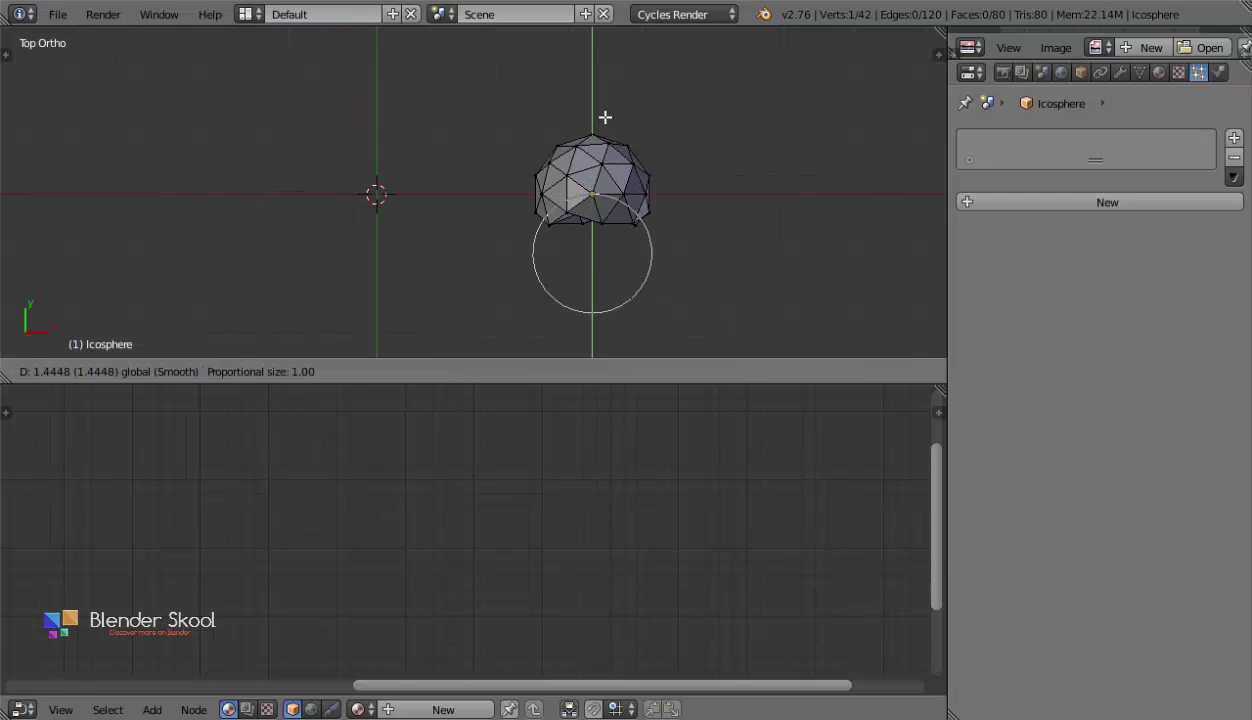
pyautogui.rightClick(605, 117)
# Flatten the sphere by moving the side vertex along the global Y axis with a proportional size of 2.59.
pyautogui.press('g')
pyautogui.press('z')
pyautogui.scroll(-10, 686, 200)
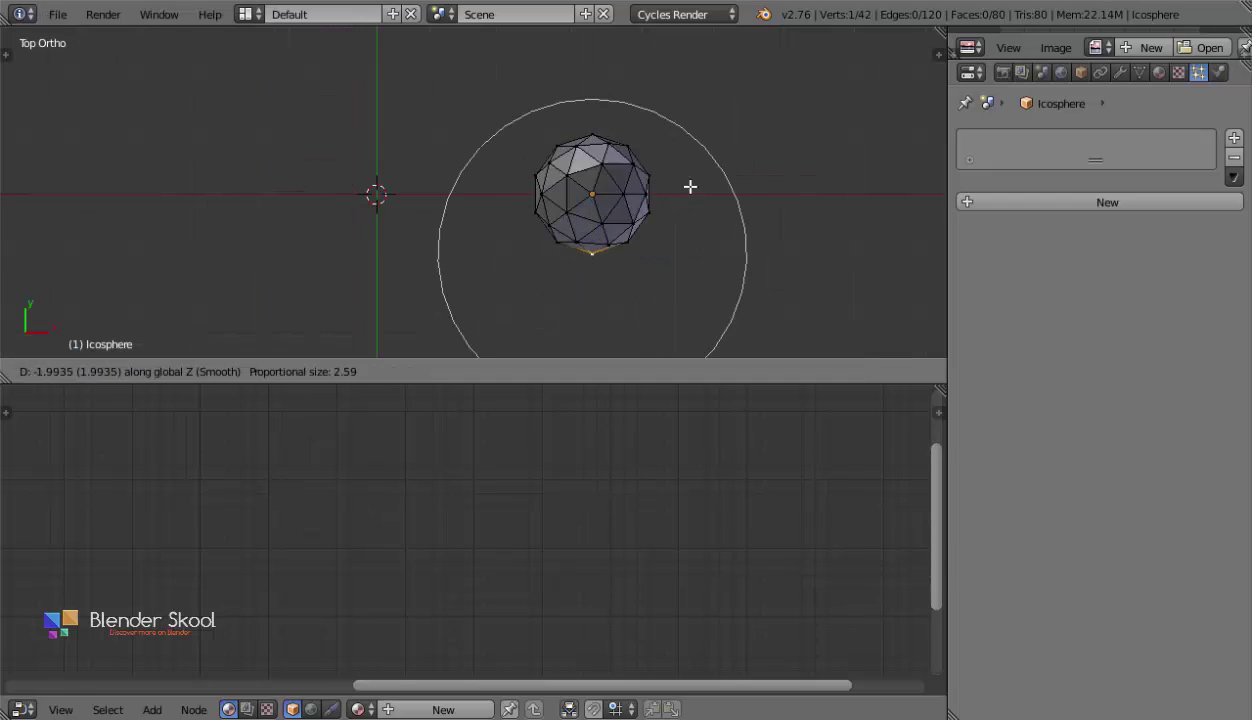
pyautogui.press('y')
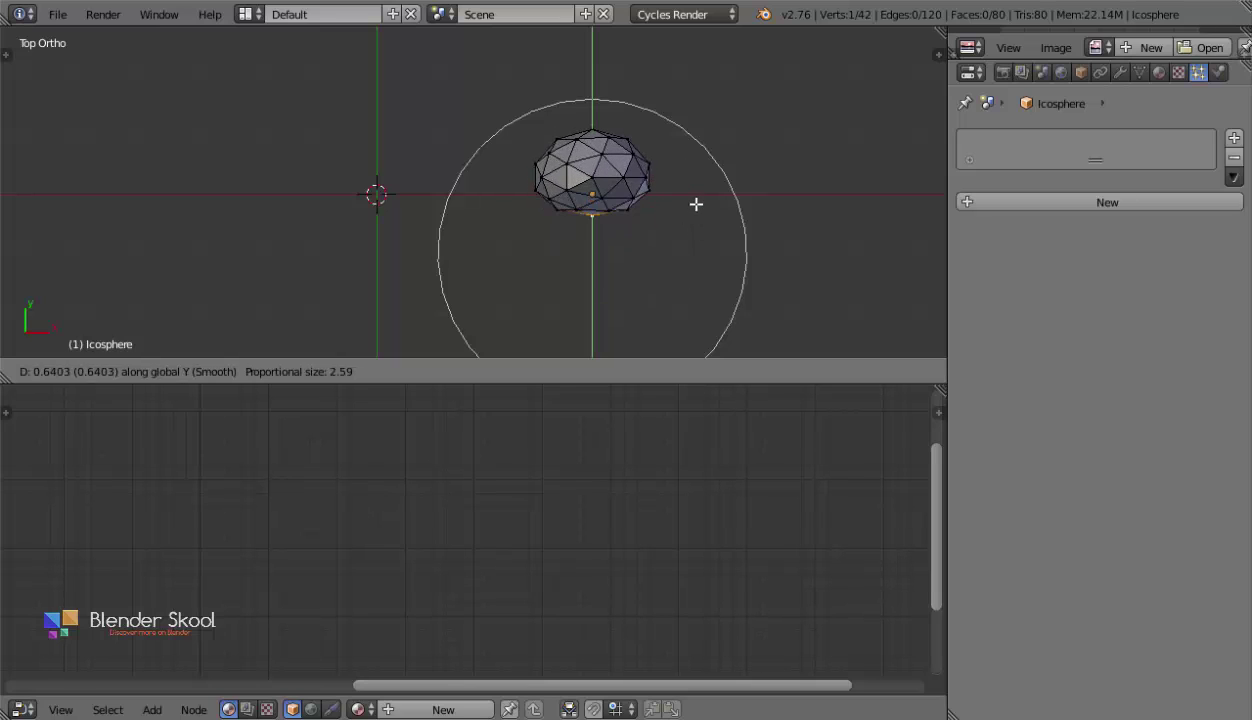
pyautogui.click(699, 171)
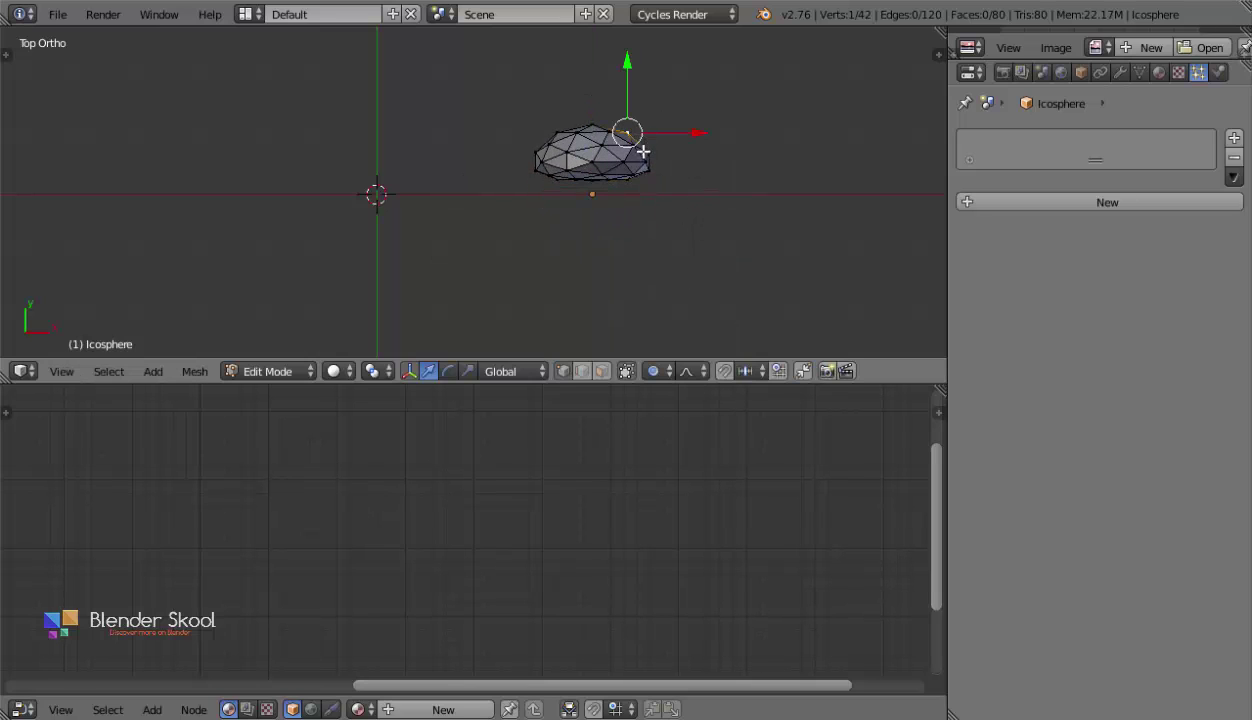
# Shift two vertices on the sphere's far side with smooth proportional falloff, using sizes 1.46 and 1.00, for an irregular outline.
pyautogui.press('g')
pyautogui.scroll(6, 690, 135)
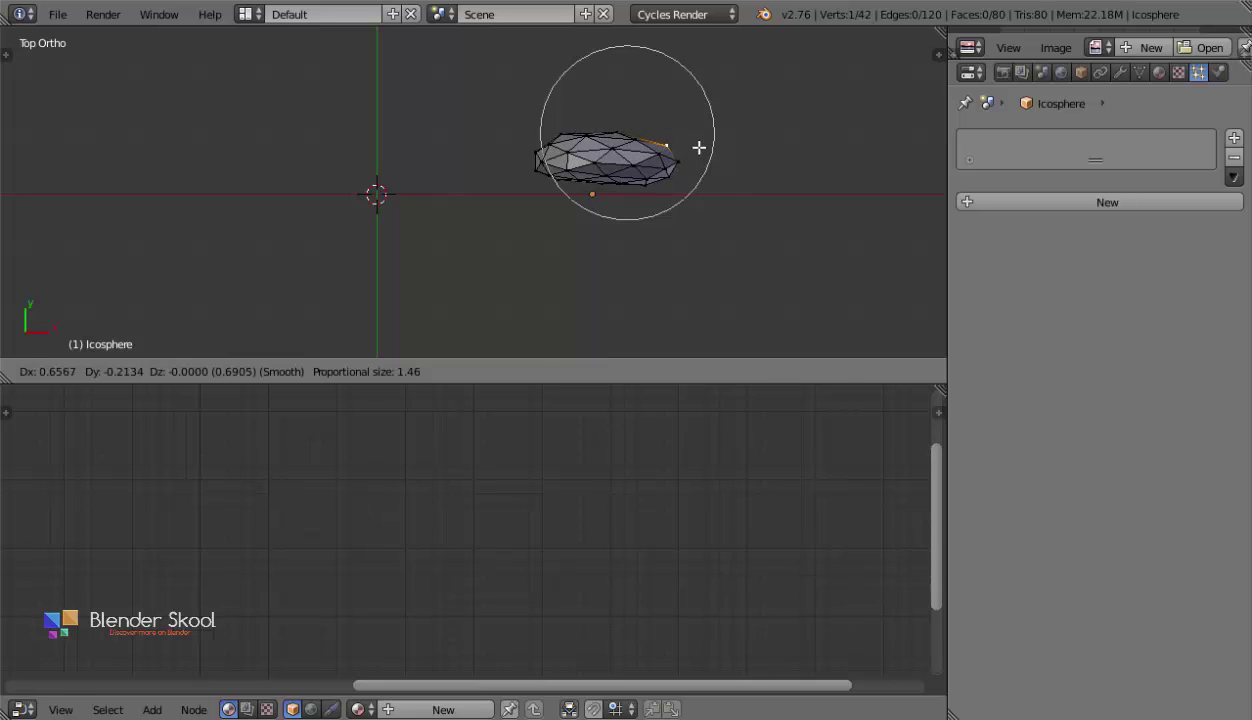
pyautogui.click(692, 126)
pyautogui.press('g')
pyautogui.scroll(5, 605, 130)
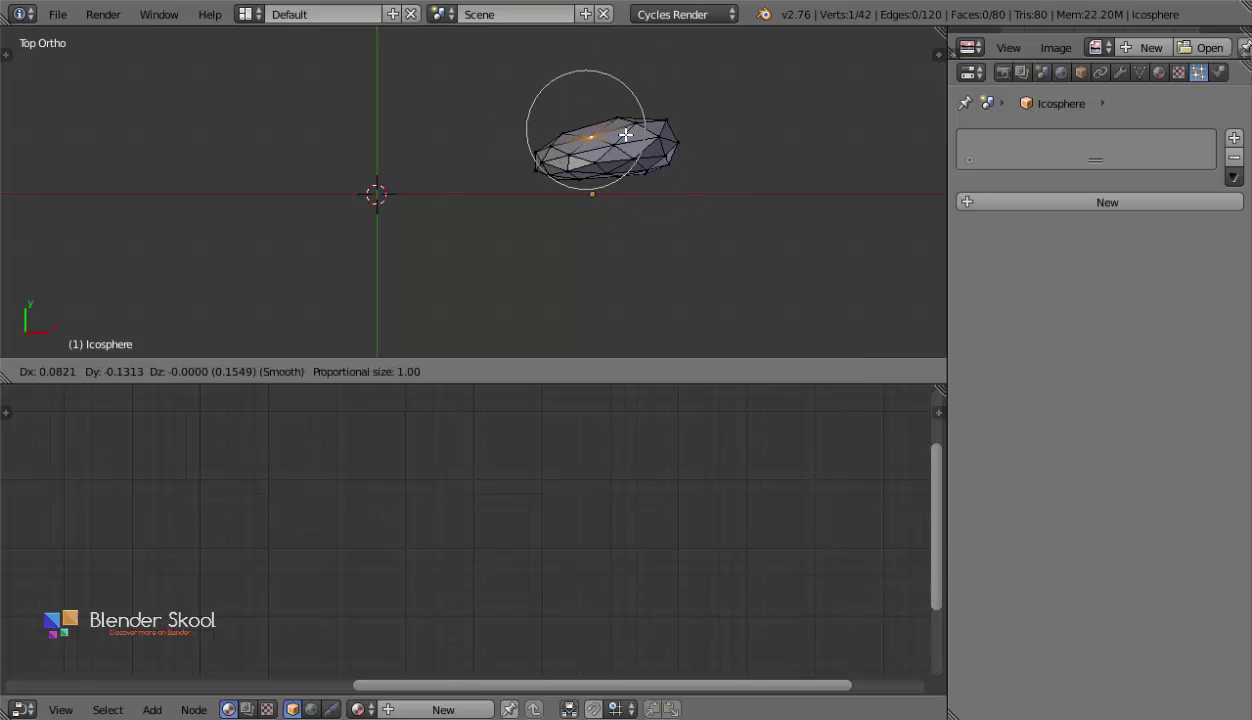
pyautogui.click(618, 133)
# Move a vertex near the base of the flattened sphere slightly up along the global Z axis with a small proportional radius.
pyautogui.moveTo(618, 133); pyautogui.dragTo(484, 221, button='middle')
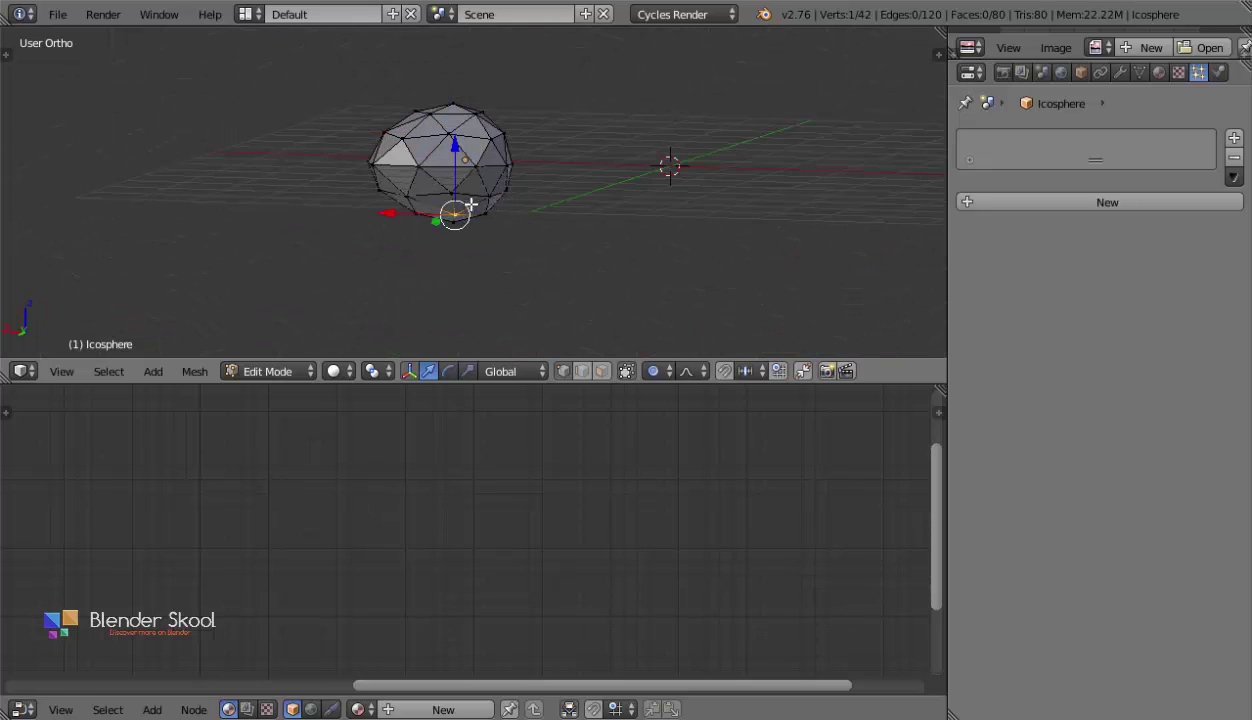
pyautogui.press('g')
pyautogui.press('z')
pyautogui.scroll(-3, 556, 225)
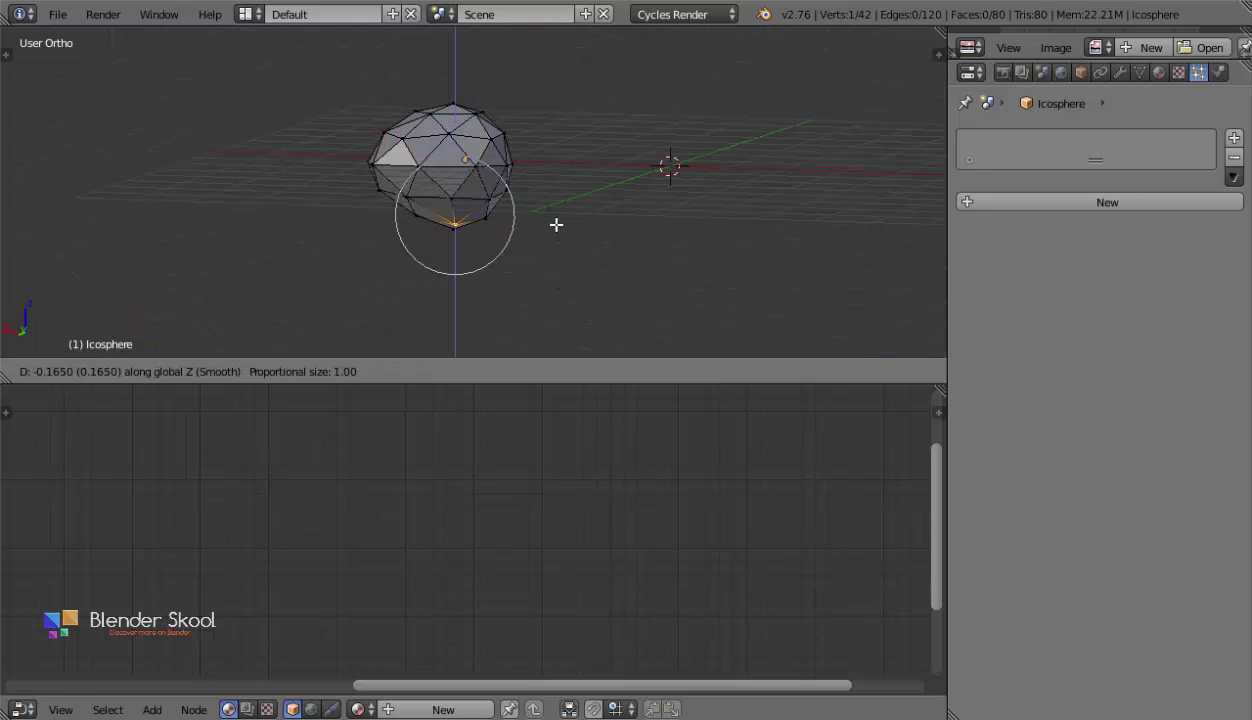
pyautogui.scroll(3, 555, 218)
pyautogui.click(556, 209)
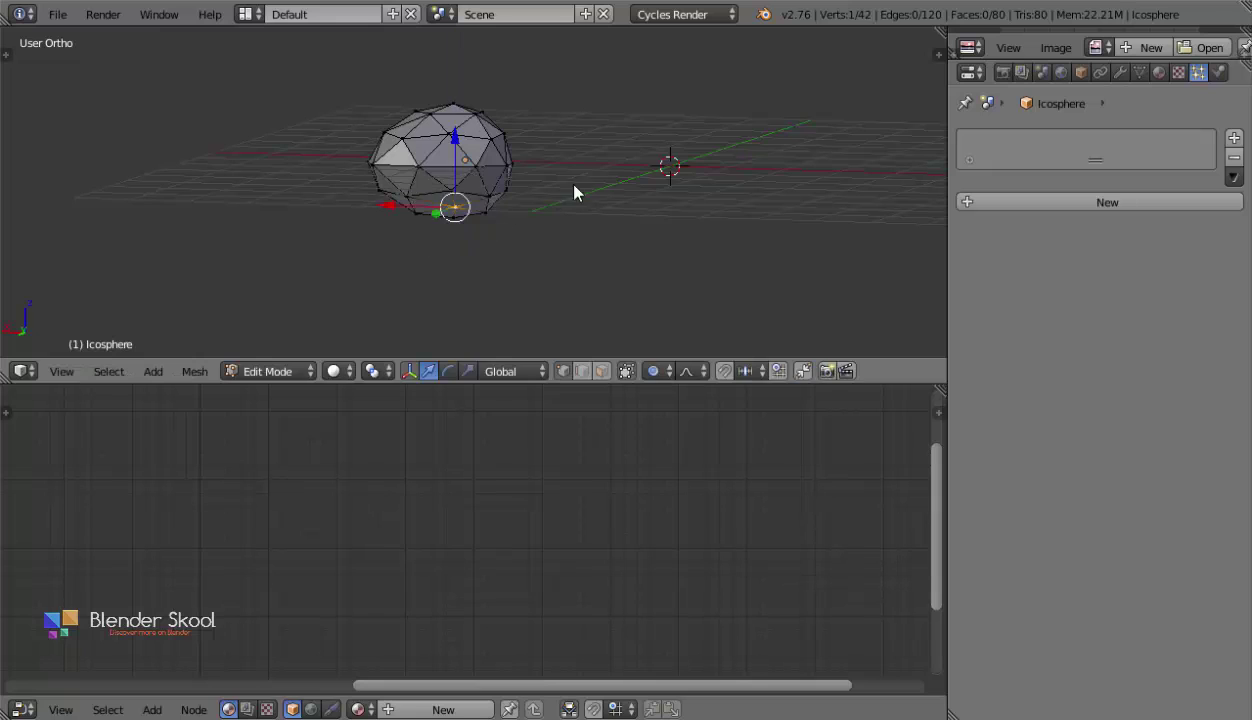
# Reshape the drop's lower side by moving vertices along the global Y axis with a proportional size of 0.68.
pyautogui.press('Tab')
pyautogui.moveTo(573, 190); pyautogui.dragTo(420, 230, button='middle')
pyautogui.press('Tab')
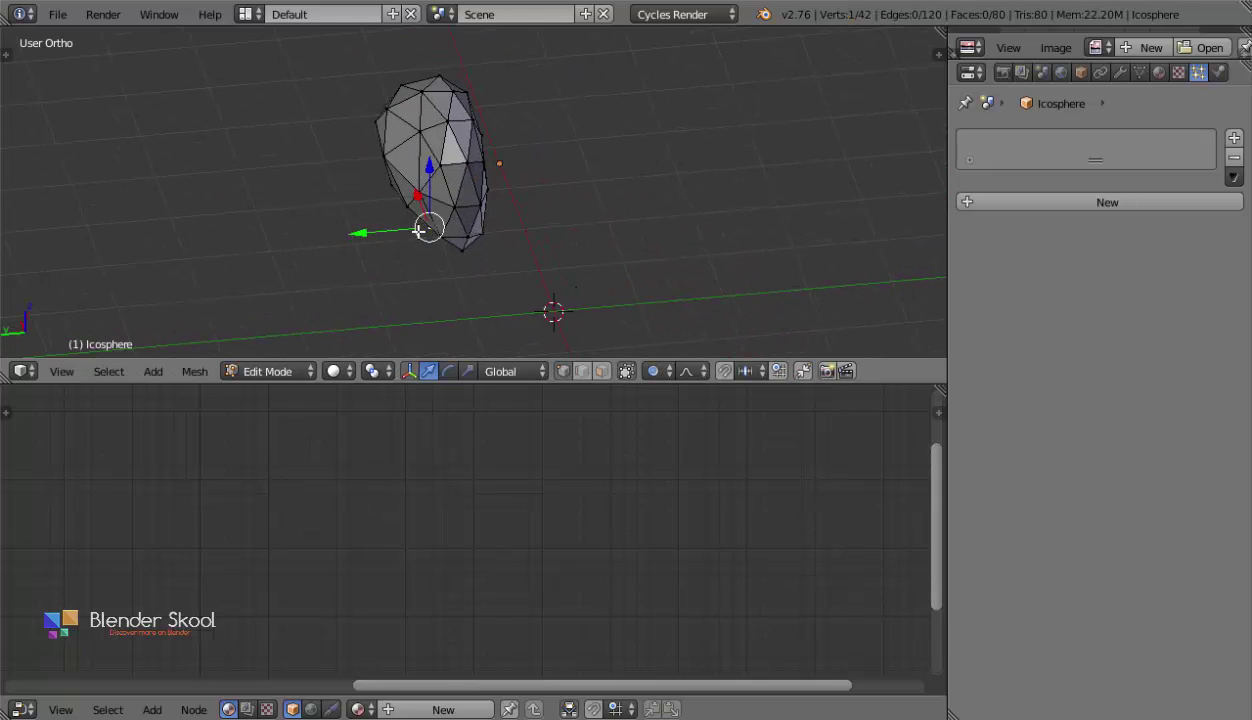
pyautogui.press('g')
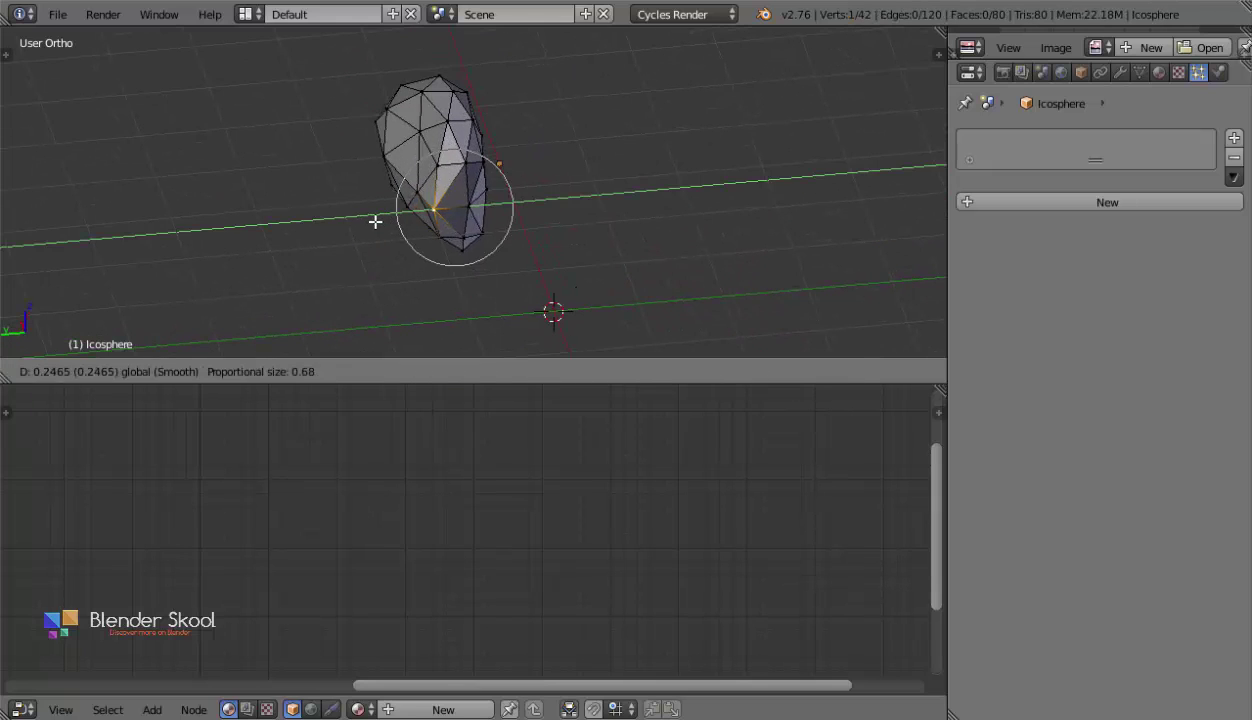
pyautogui.click(372, 216)
pyautogui.press('g')
pyautogui.press('y')
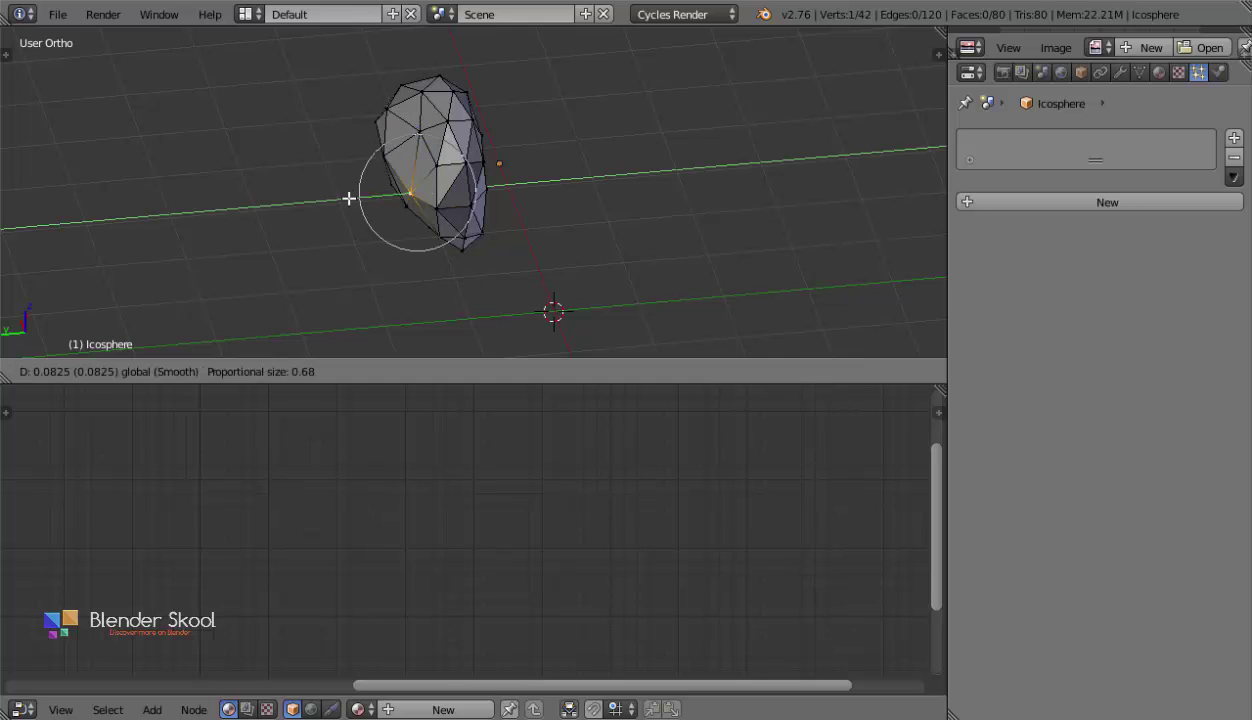
pyautogui.click(346, 200)
# Raise an upper vertex of the drop about 0.52 along the global Z axis with a proportional size of 1.00.
pyautogui.press('Tab')
pyautogui.moveTo(349, 201); pyautogui.dragTo(494, 193, button='middle')
pyautogui.press('Tab')
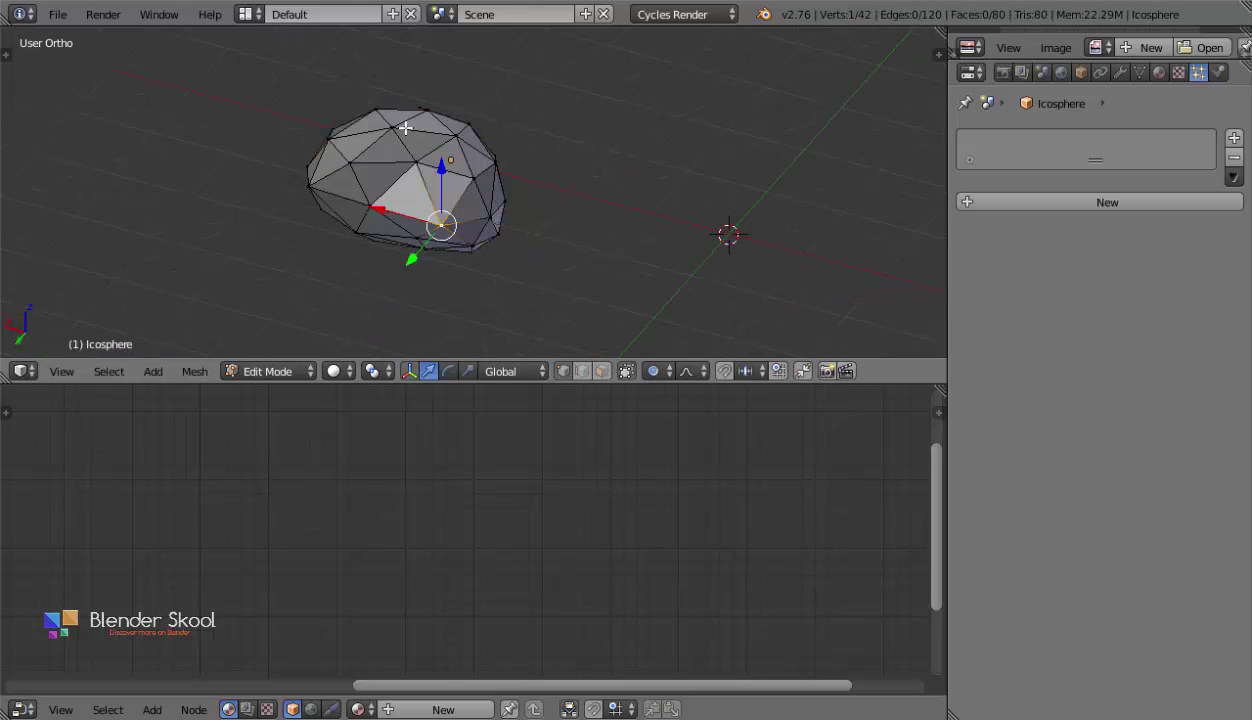
pyautogui.rightClick(405, 127)
pyautogui.press('g')
pyautogui.press('z')
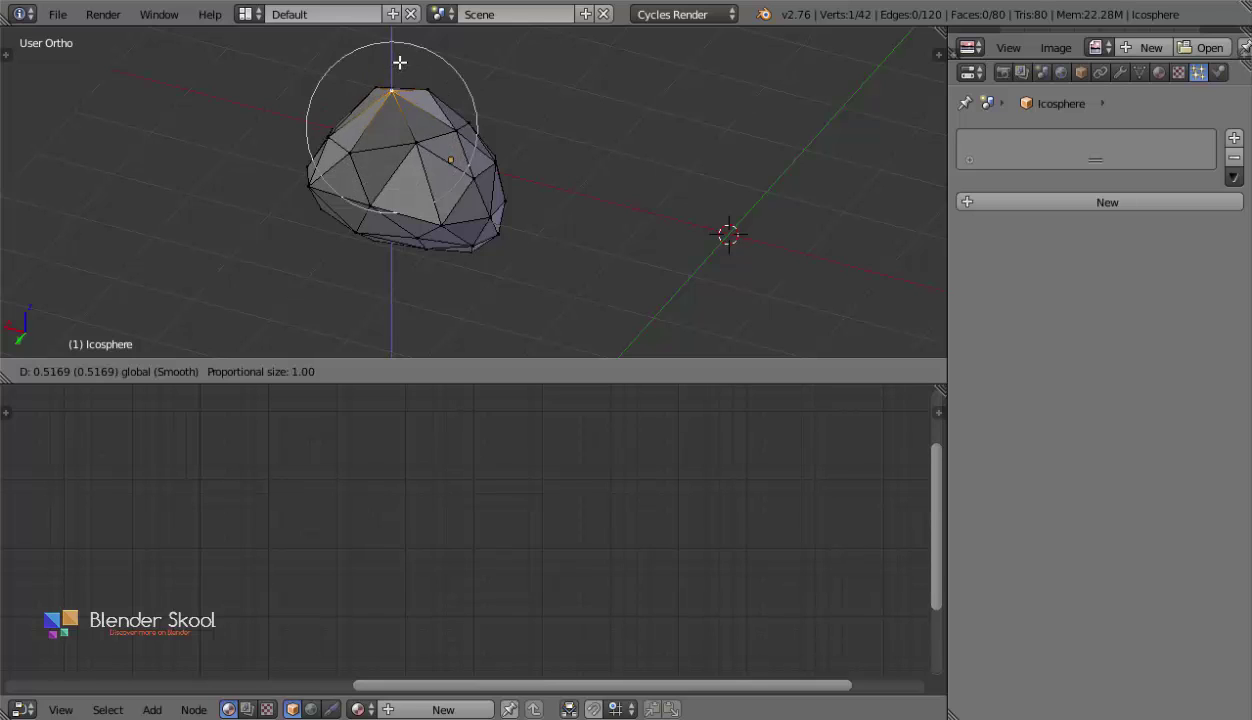
pyautogui.click(399, 62)
# Check the drop's shape in Object Mode and place a duplicate beside it along the X axis.
pyautogui.press('Tab')
pyautogui.moveTo(391, 117); pyautogui.dragTo(470, 115, button='middle')
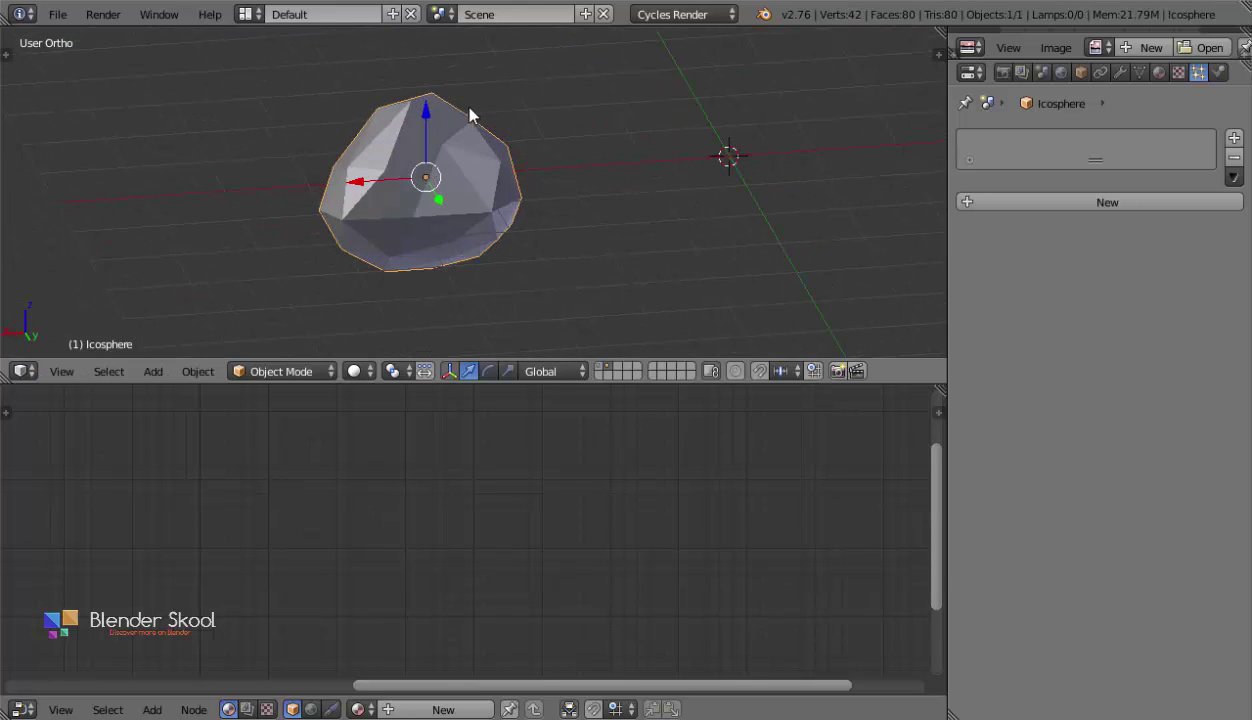
pyautogui.moveTo(493, 226); pyautogui.dragTo(364, 167, button='middle')
pyautogui.scroll(-3, 435, 225)
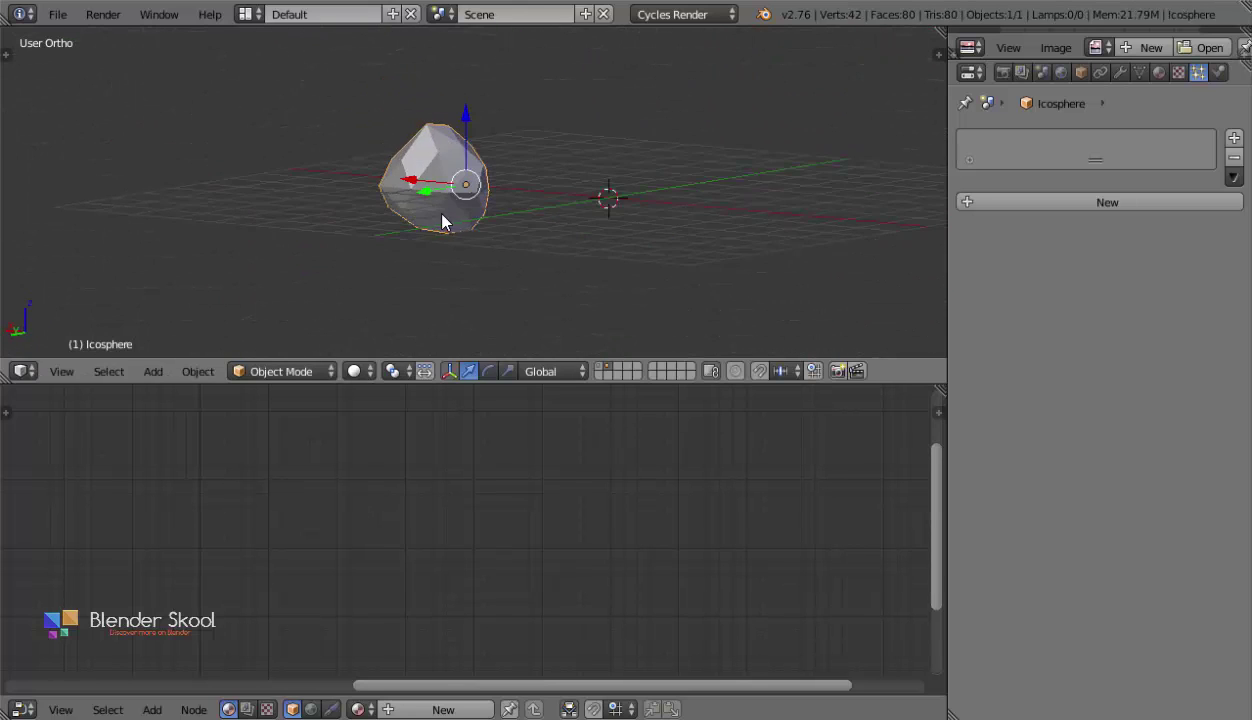
pyautogui.moveTo(438, 214); pyautogui.dragTo(474, 236, button='middle')
pyautogui.hotkey('shift', 'd')
pyautogui.press('x')
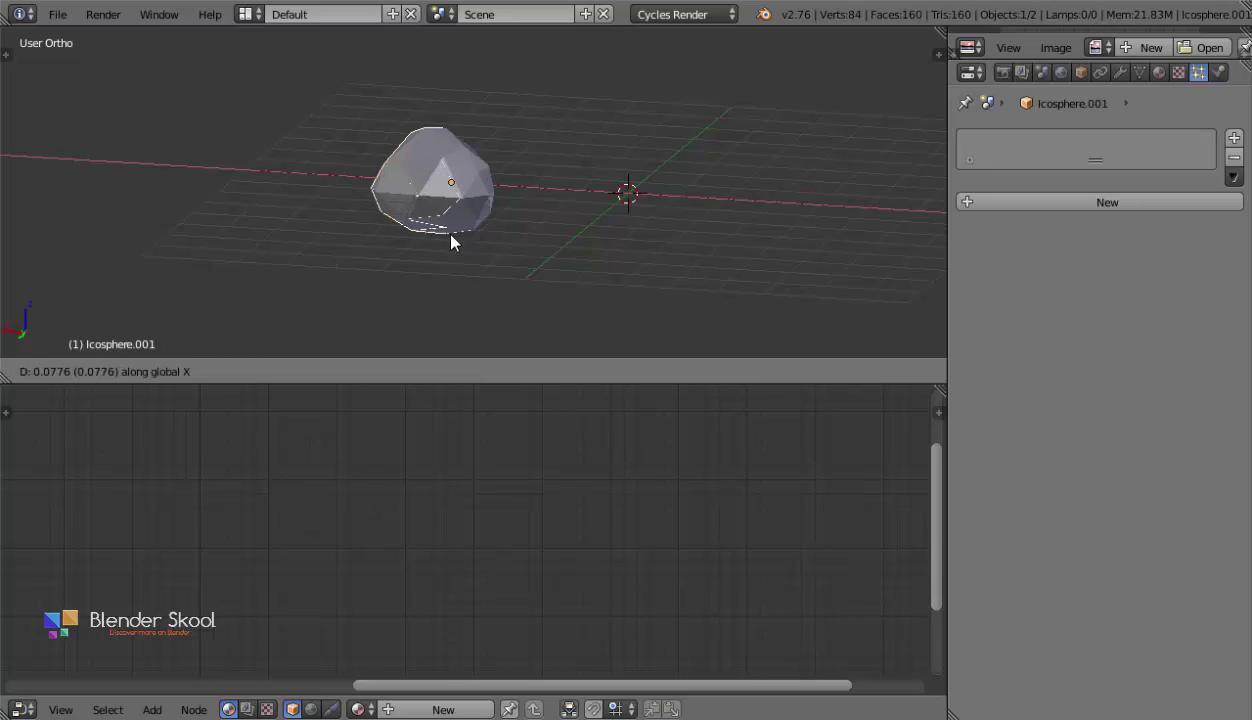
pyautogui.click(569, 233)
# Lower the peak of the duplicated drop and move its side vertices inward with proportional editing.
pyautogui.press('Tab')
pyautogui.moveTo(578, 213); pyautogui.dragTo(590, 149, button='middle')
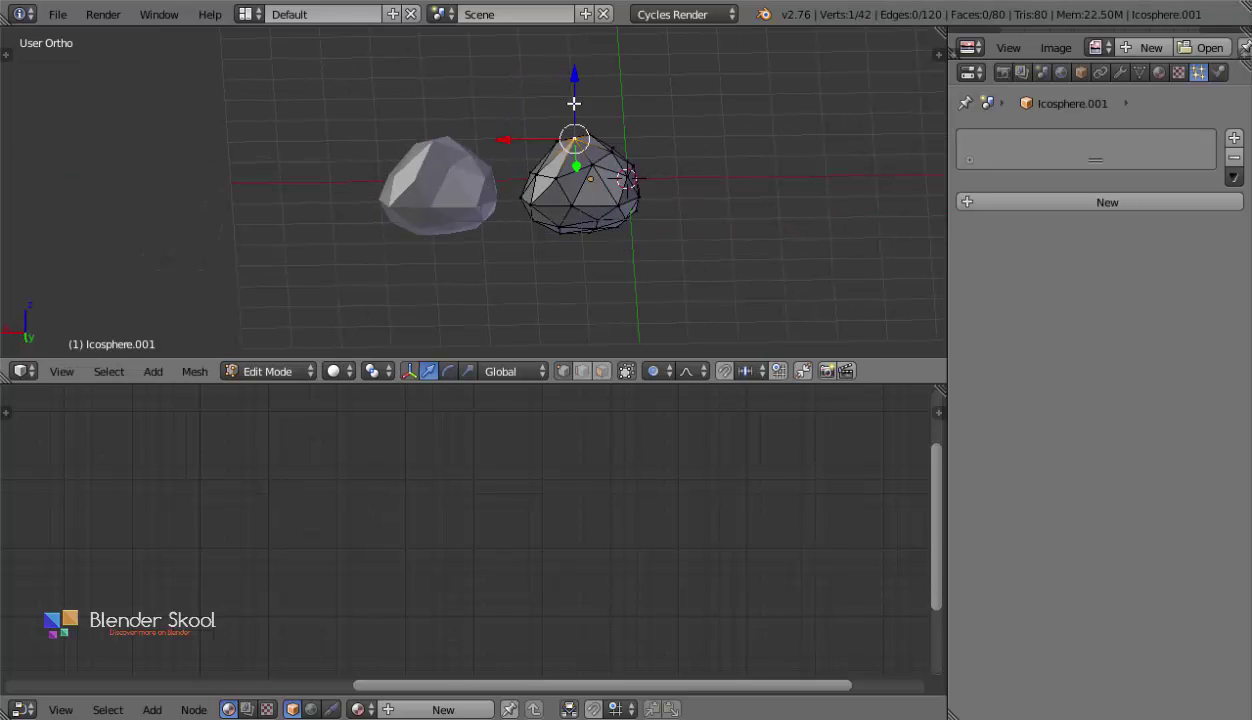
pyautogui.moveTo(573, 103); pyautogui.dragTo(582, 122)
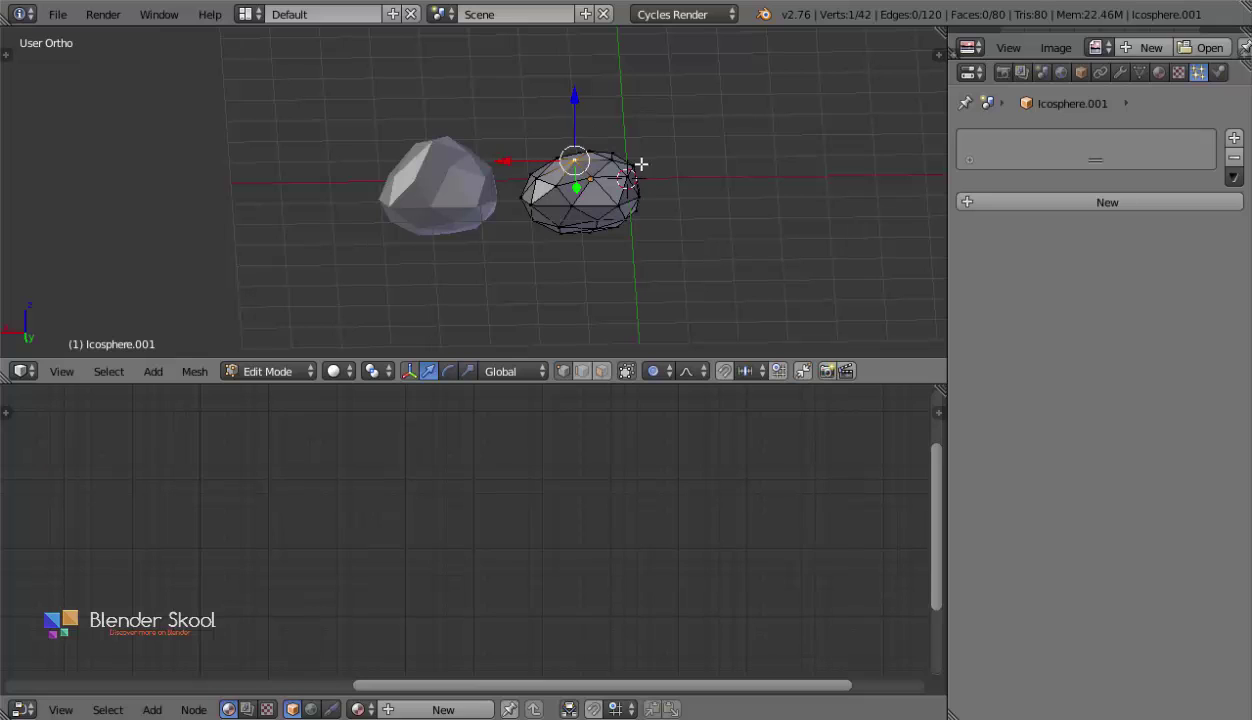
pyautogui.press('g')
pyautogui.click(704, 192)
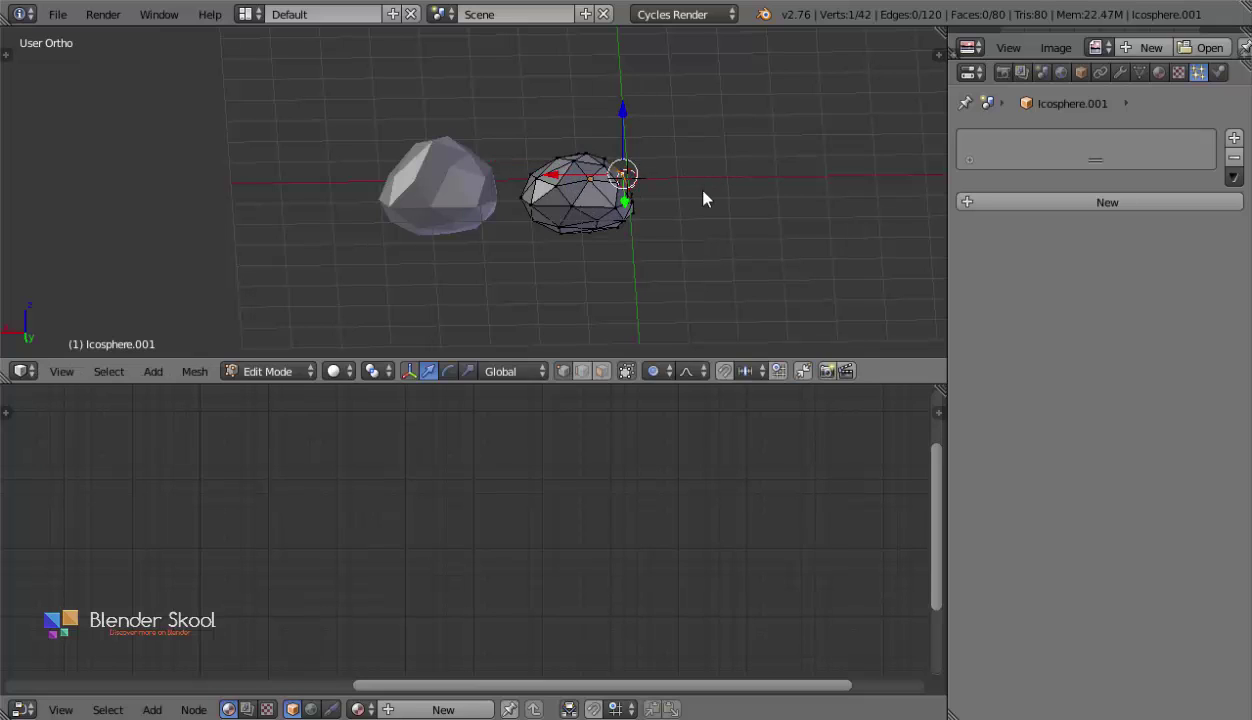
pyautogui.press('g')
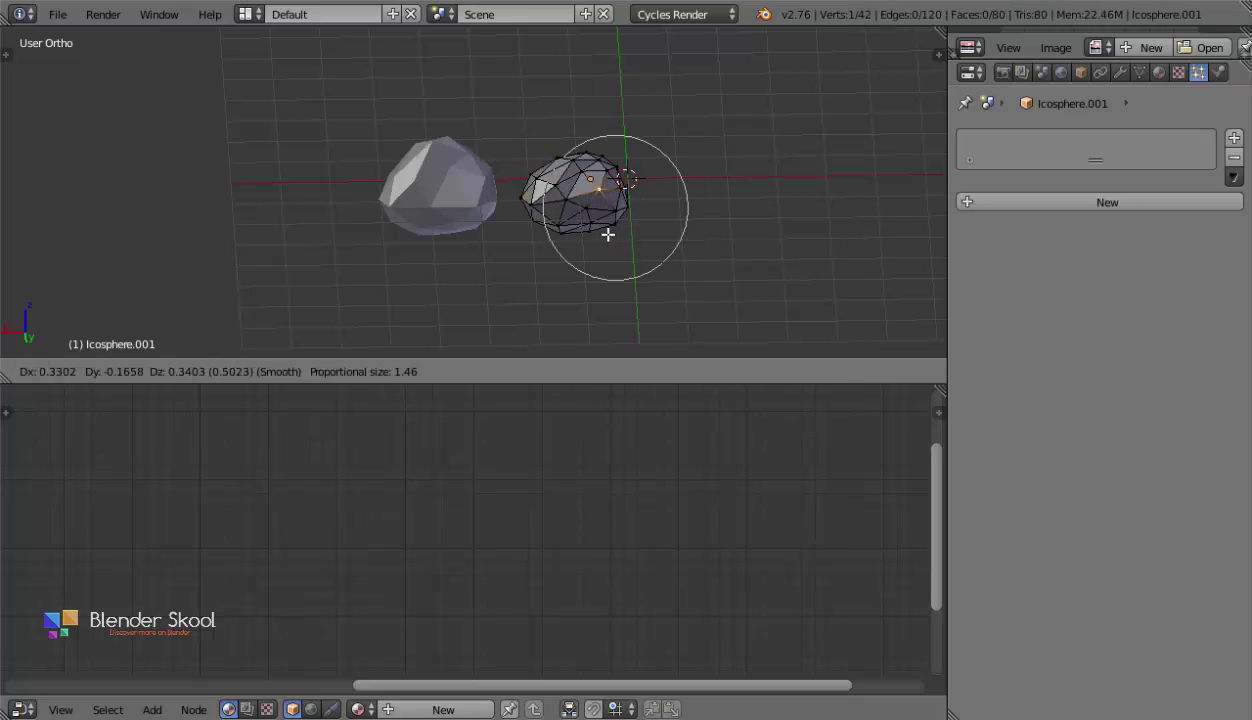
pyautogui.click(607, 232)
# Move a lower vertex of the second drop upward with a proportional size of 1.46.
pyautogui.press('Tab')
pyautogui.moveTo(632, 238); pyautogui.dragTo(696, 271, button='middle')
pyautogui.press('Tab')
pyautogui.press('g')
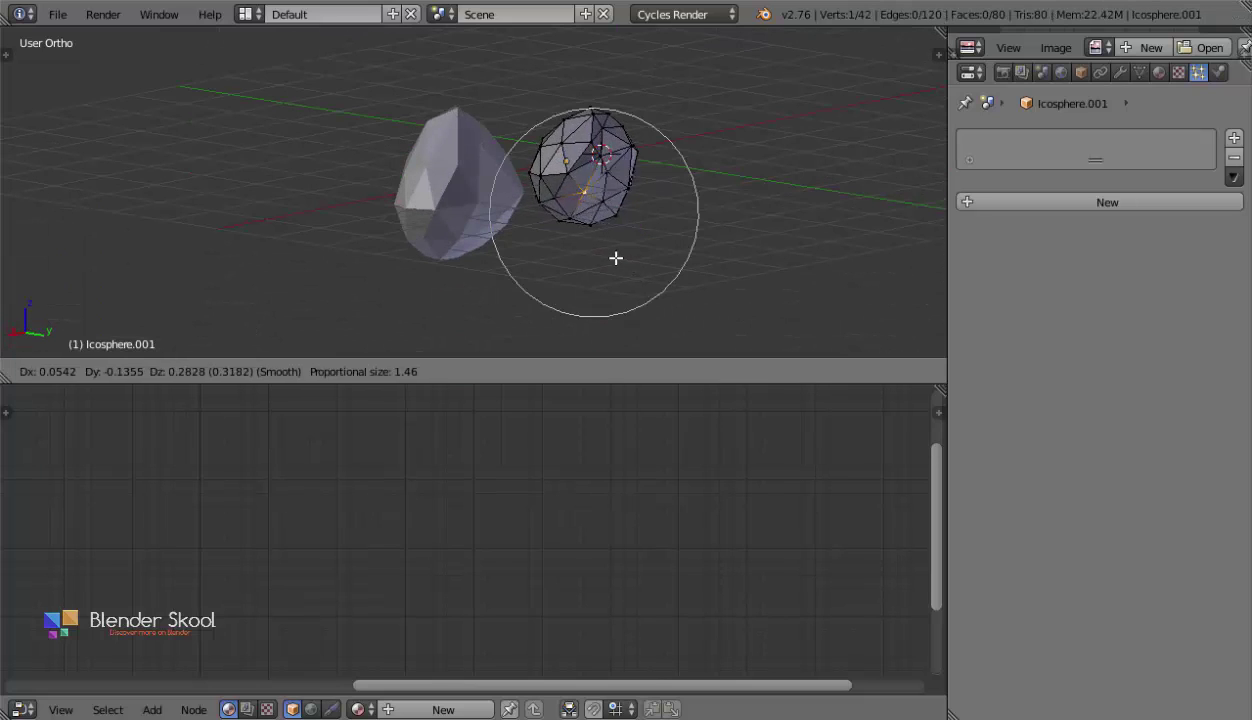
pyautogui.click(613, 258)
# Pull the second drop's lower vertex about 0.4 along the Y axis with a proportional size of 1.95.
pyautogui.press('Tab')
pyautogui.moveTo(612, 257); pyautogui.dragTo(424, 218, button='middle')
pyautogui.press('Tab')
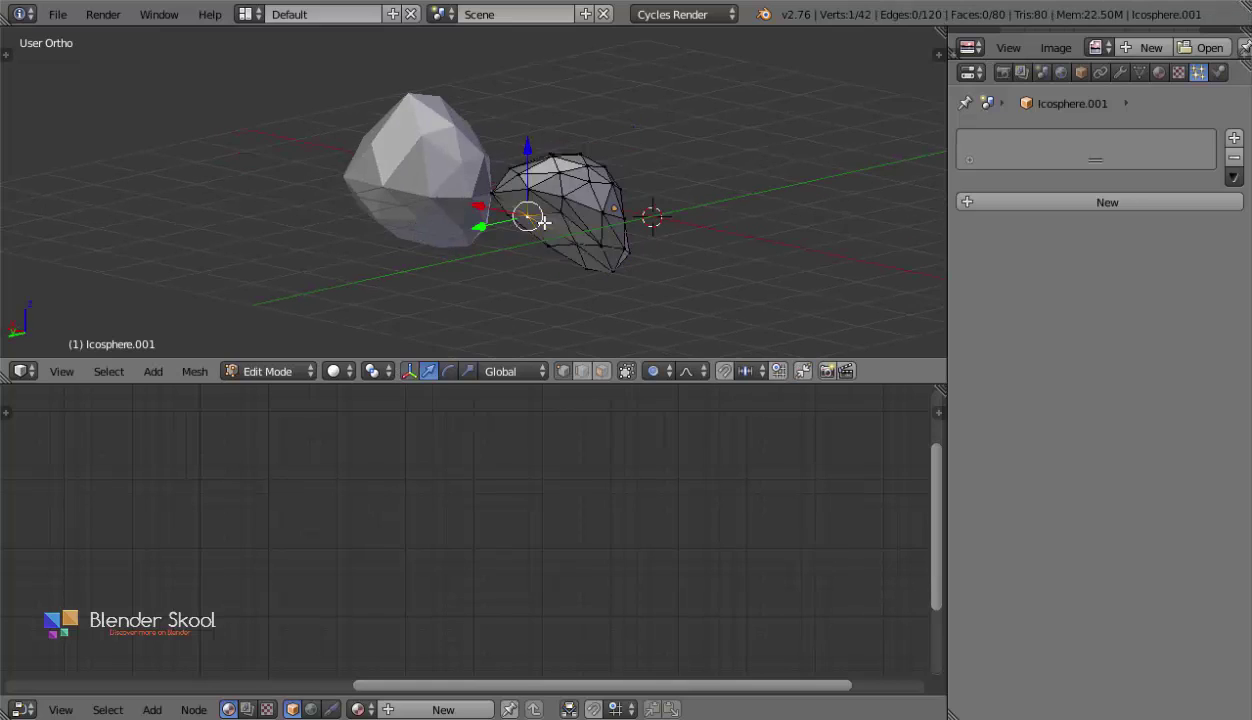
pyautogui.moveTo(540, 220); pyautogui.dragTo(667, 256, button='middle')
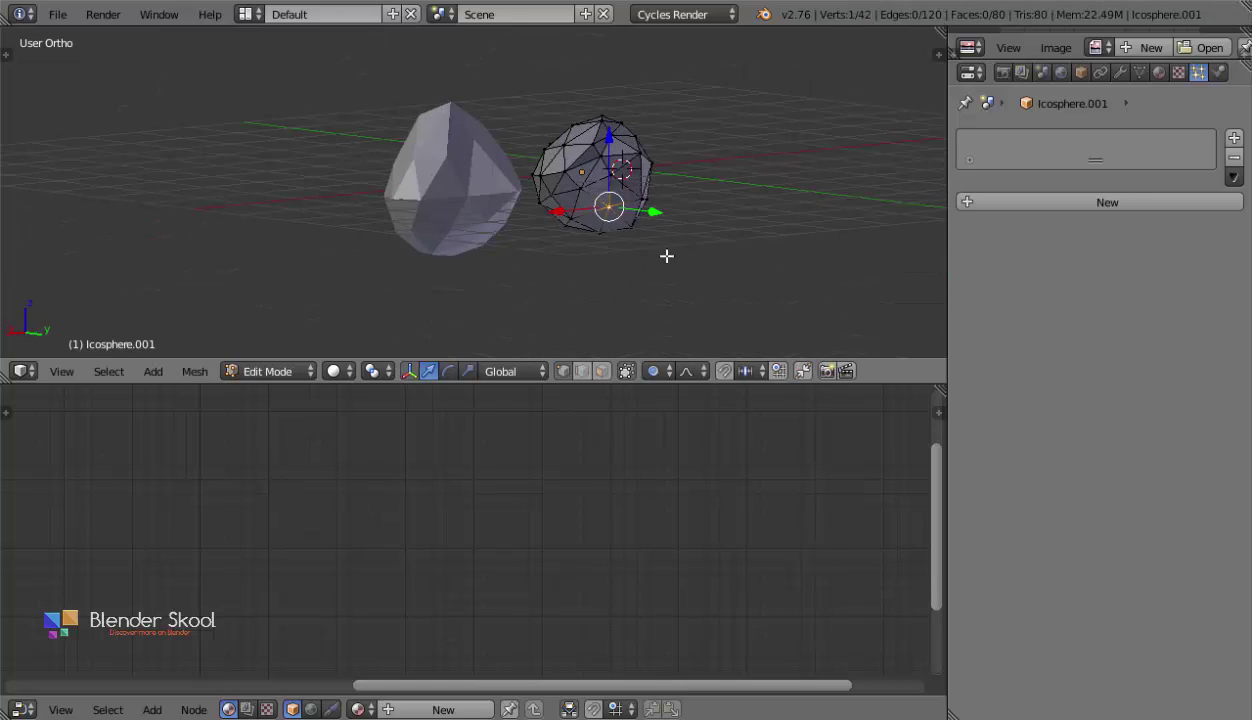
pyautogui.press('g')
pyautogui.scroll(-3, 648, 222)
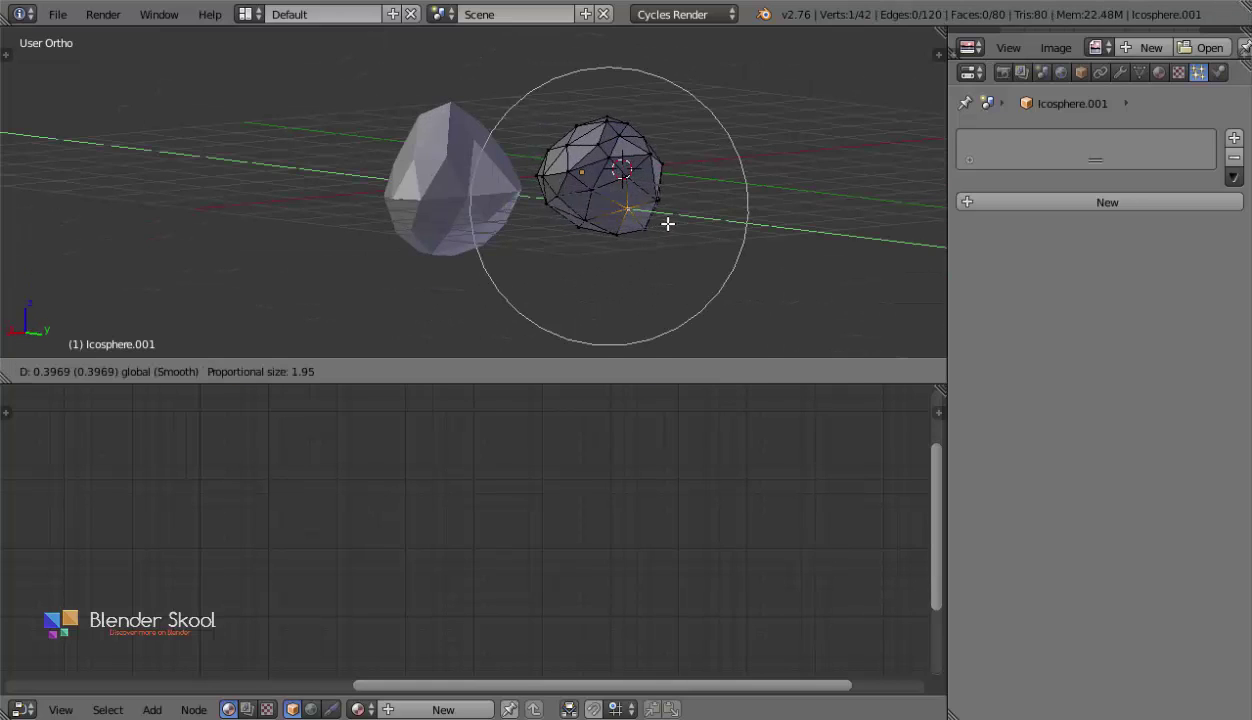
pyautogui.click(667, 226)
# Select an existing drop and duplicate it along the X axis to make a third drop.
pyautogui.press('Tab')
pyautogui.moveTo(669, 226); pyautogui.dragTo(685, 294, button='middle')
pyautogui.rightClick(486, 214)
pyautogui.moveTo(486, 214); pyautogui.dragTo(472, 120, button='middle')
pyautogui.hotkey('shift', 'd')
pyautogui.press('x')
pyautogui.click(712, 230)
# Pull a vertex of the third drop outward along the Y axis with a proportional size of 1.46.
pyautogui.press('Tab')
pyautogui.moveTo(472, 120); pyautogui.dragTo(580, 241, button='middle')
pyautogui.scroll(3, 408, 123)
pyautogui.press('g')
pyautogui.press('y')
pyautogui.scroll(2, 618, 254)
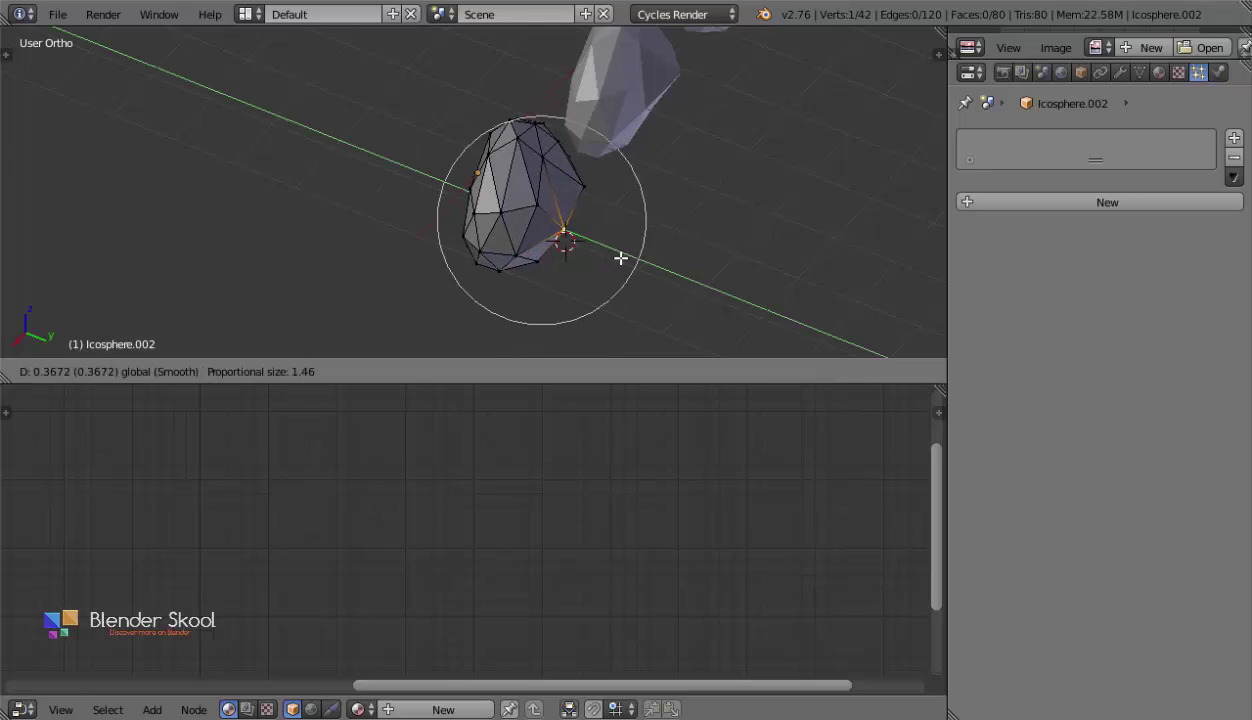
pyautogui.click(612, 245)
# Move another vertex of the third drop along Y and raise it about 0.57 along Z with a proportional size of 1.21.
pyautogui.rightClick(483, 174)
pyautogui.moveTo(483, 174); pyautogui.dragTo(679, 206, button='middle')
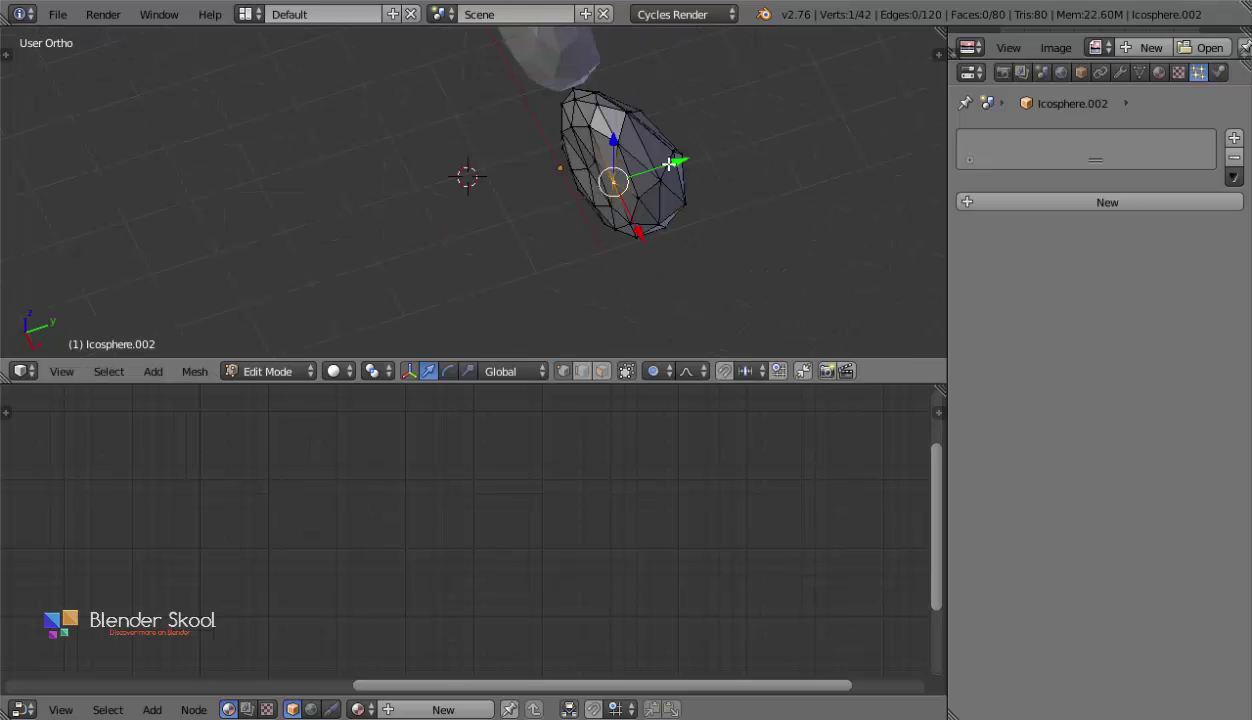
pyautogui.press('g')
pyautogui.press('y')
pyautogui.moveTo(641, 180); pyautogui.dragTo(660, 92, button='middle')
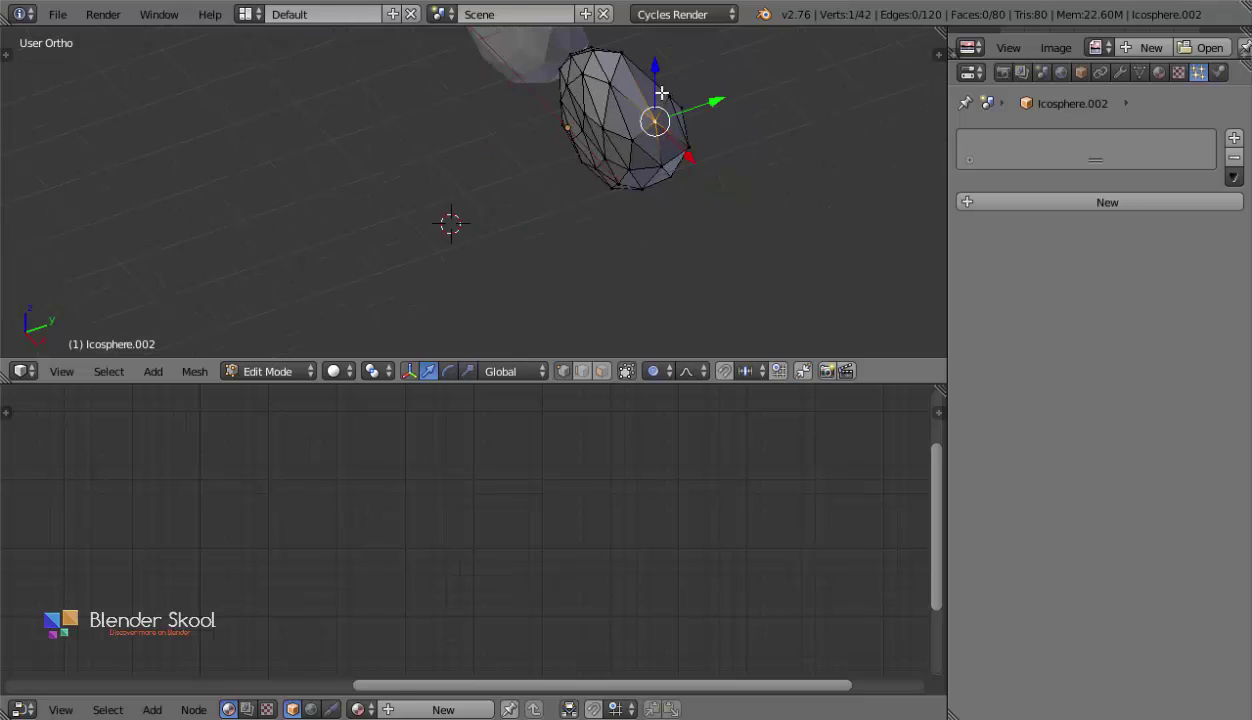
pyautogui.press('g')
pyautogui.scroll(2, 663, 57)
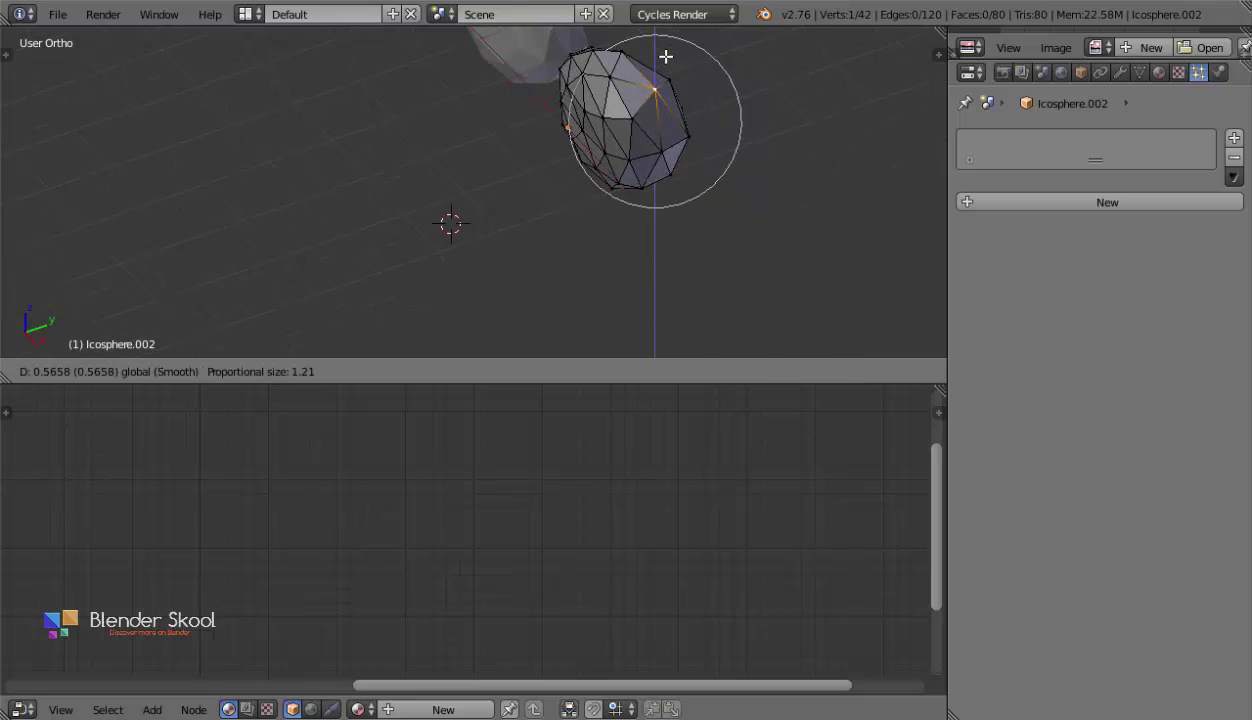
pyautogui.click(663, 57)
# Move two more vertices of the third drop with proportional editing to make its shape irregular, and finish editing the mesh.
pyautogui.moveTo(663, 57); pyautogui.dragTo(587, 232, button='middle')
pyautogui.rightClick(390, 150)
pyautogui.press('g')
pyautogui.click(560, 232)
pyautogui.rightClick(470, 160)
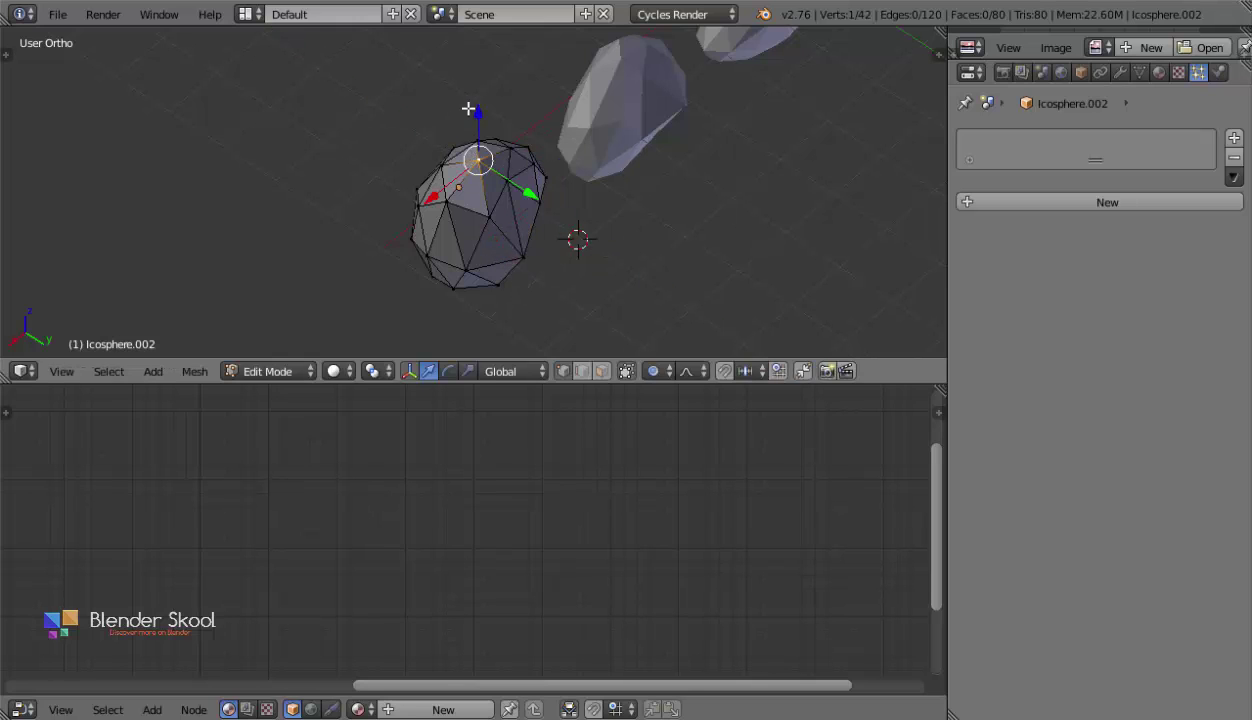
pyautogui.press('g')
pyautogui.scroll(-6, 486, 146)
pyautogui.click(579, 265)
pyautogui.press('Tab')
pyautogui.moveTo(579, 265)
pyautogui.mouseDown(button='middle')
pyautogui.moveTo(501, 190)
pyautogui.moveTo(440, 230)
pyautogui.moveTo(585, 255)
pyautogui.mouseUp(button='middle')
pyautogui.scroll(-4, 496, 185)
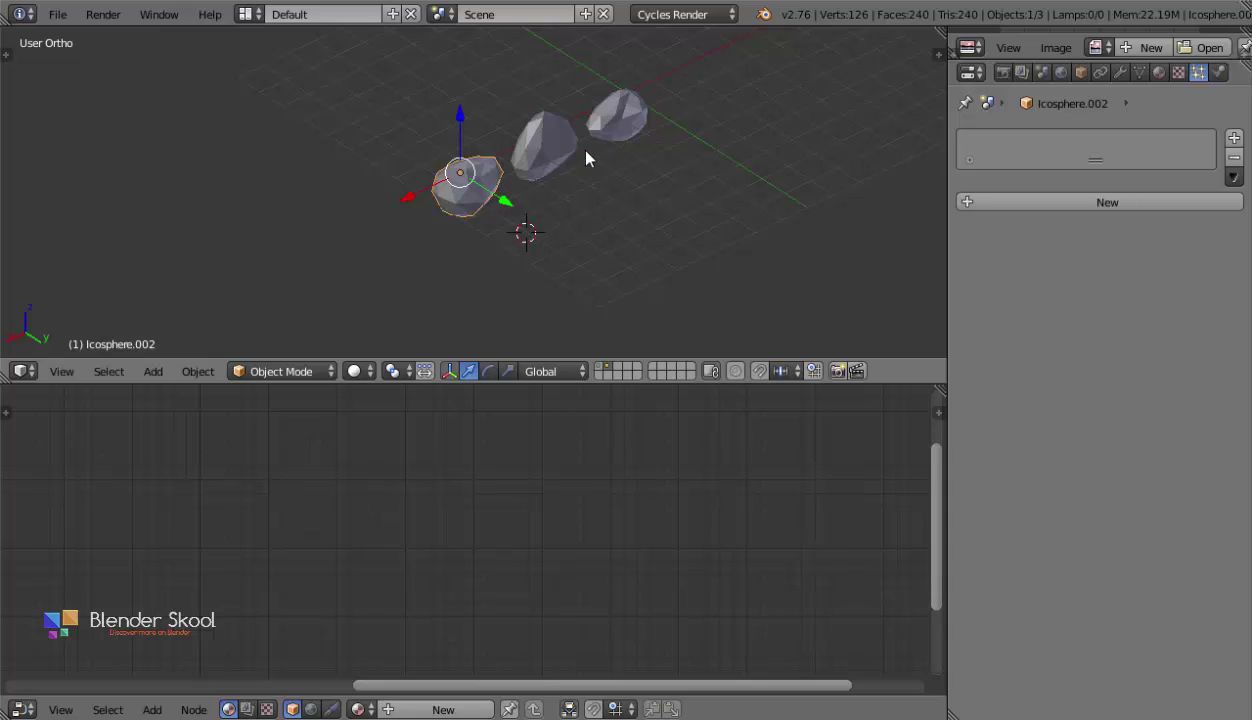
# Create a new material named Droplets on the third drop.
pyautogui.moveTo(587, 160); pyautogui.dragTo(657, 174, button='middle')
pyautogui.press('b')
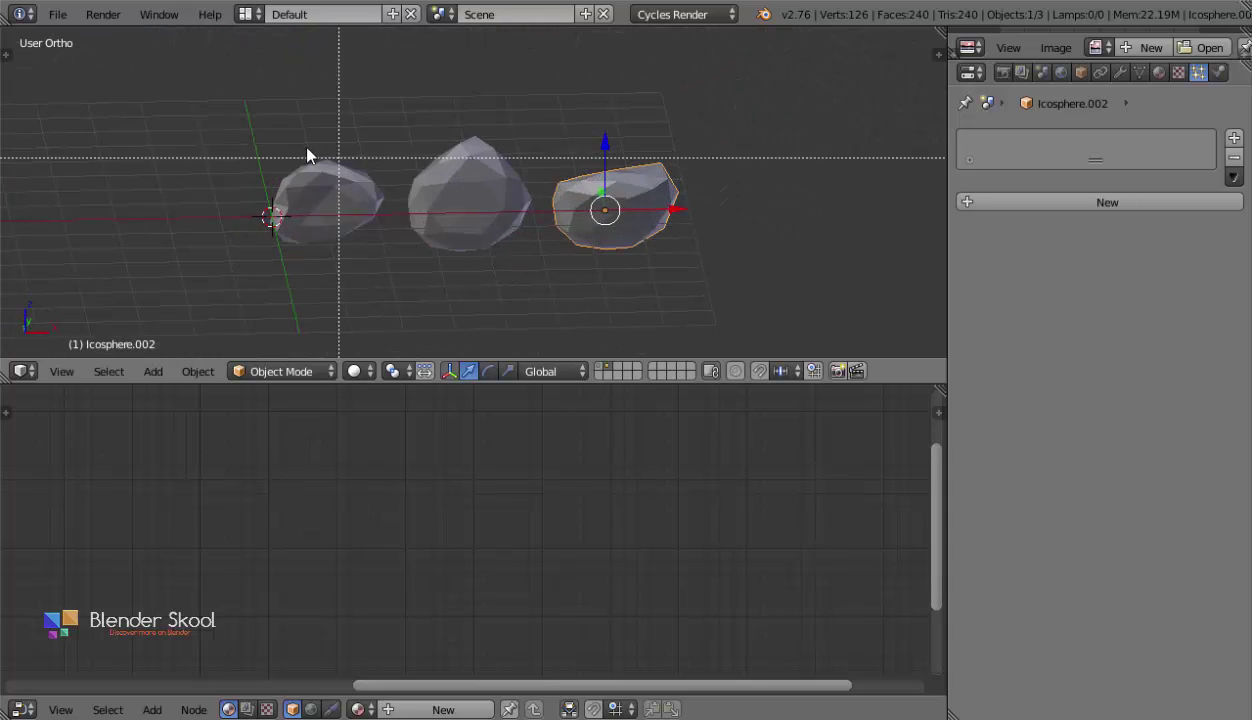
pyautogui.press('Escape')
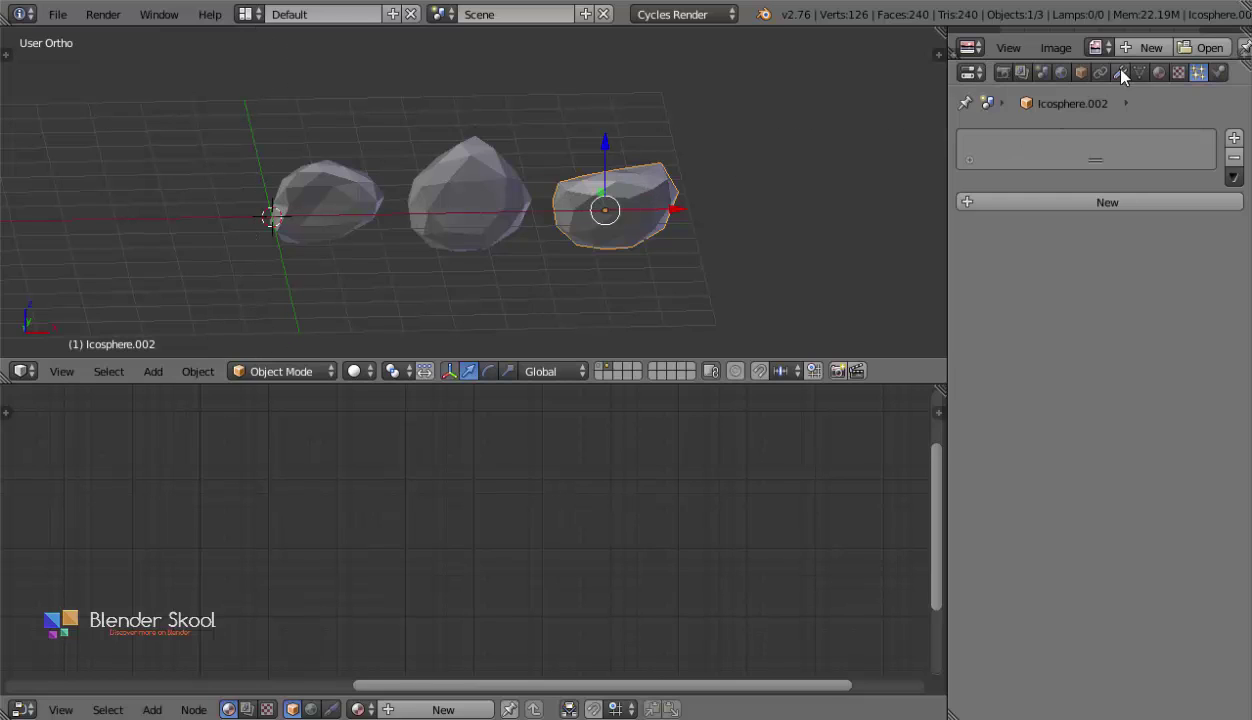
pyautogui.click(1040, 202)
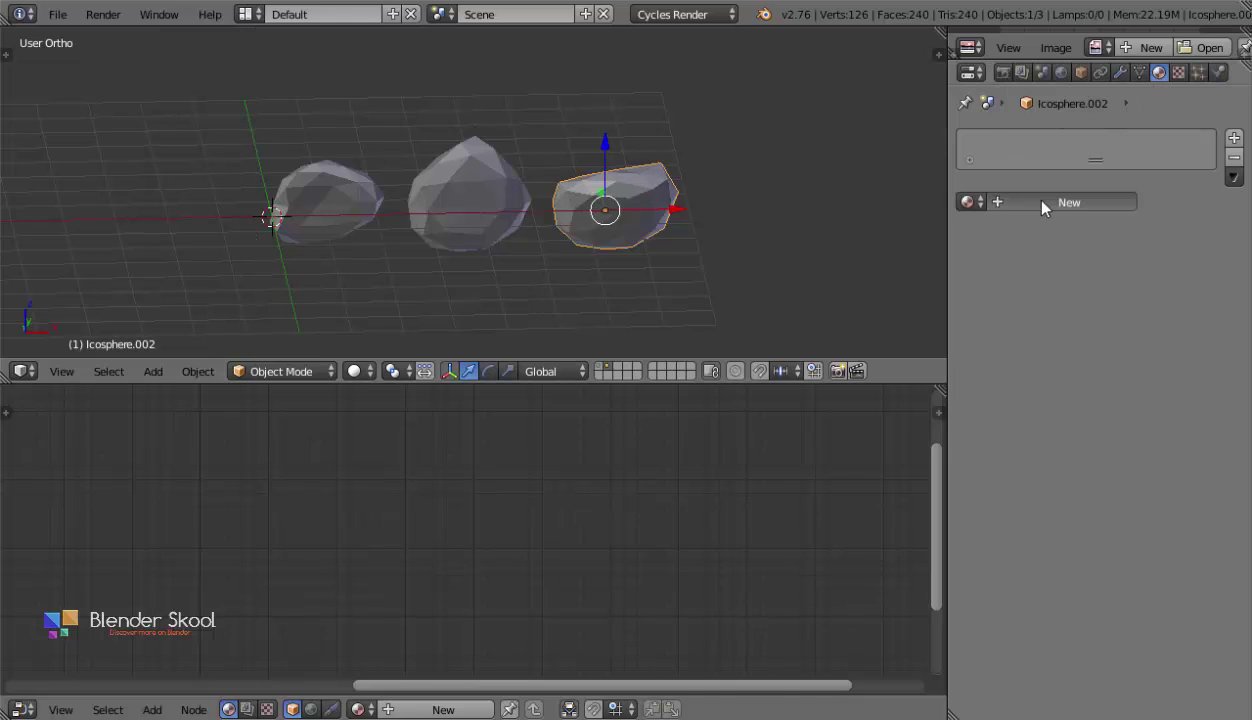
pyautogui.write('Droplet')
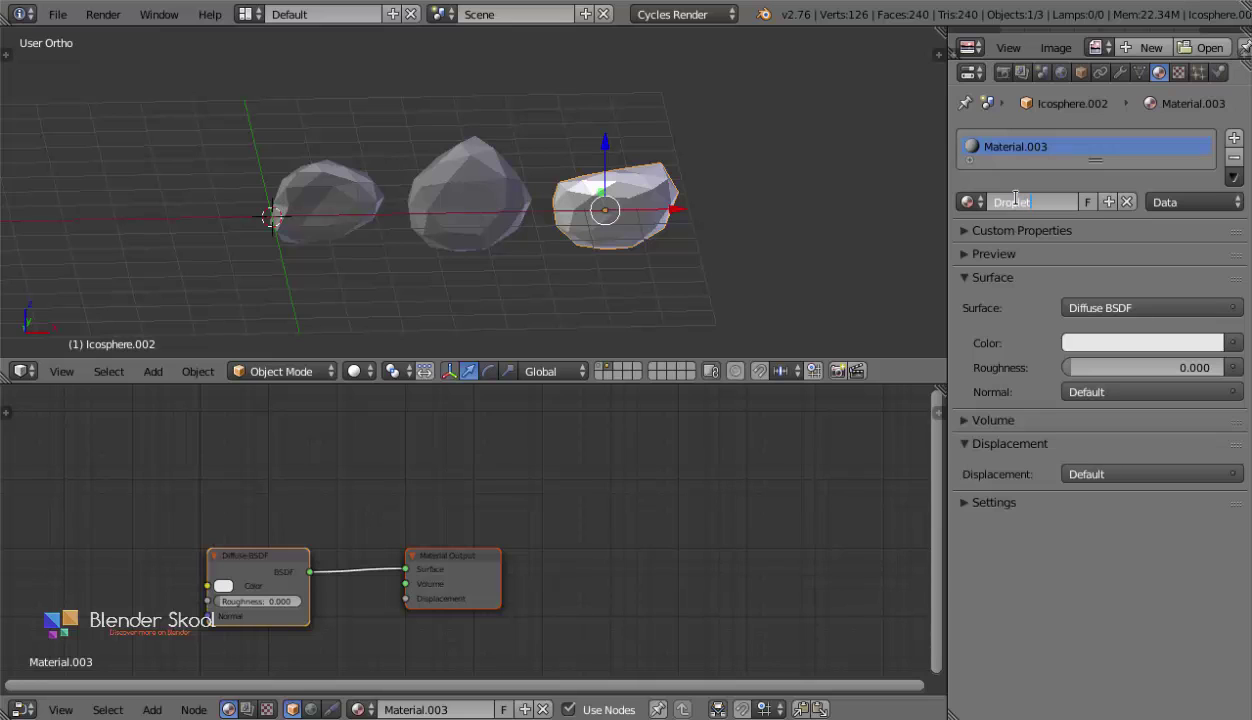
pyautogui.write('s')
pyautogui.press('Return')
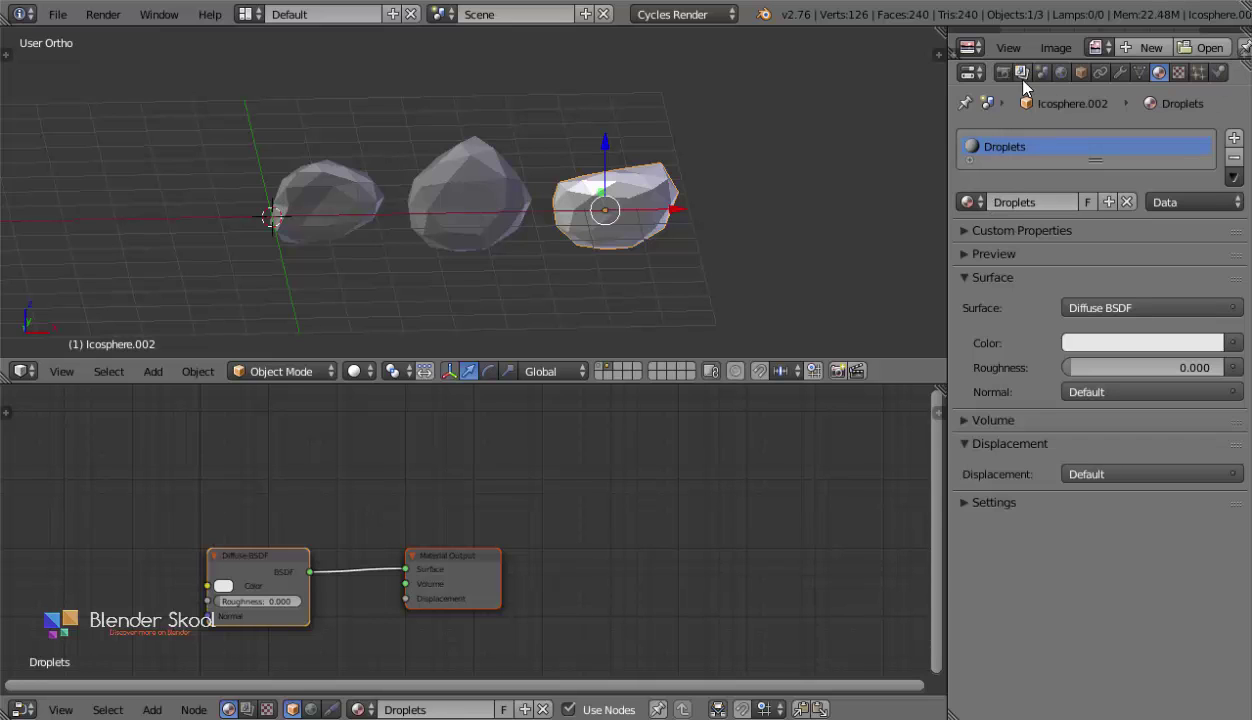
# Insert a Mix Shader node between the Diffuse BSDF and the Material Output of the Droplets material.
pyautogui.moveTo(338, 568); pyautogui.dragTo(500, 532, button='middle')
pyautogui.scroll(1, 488, 500)
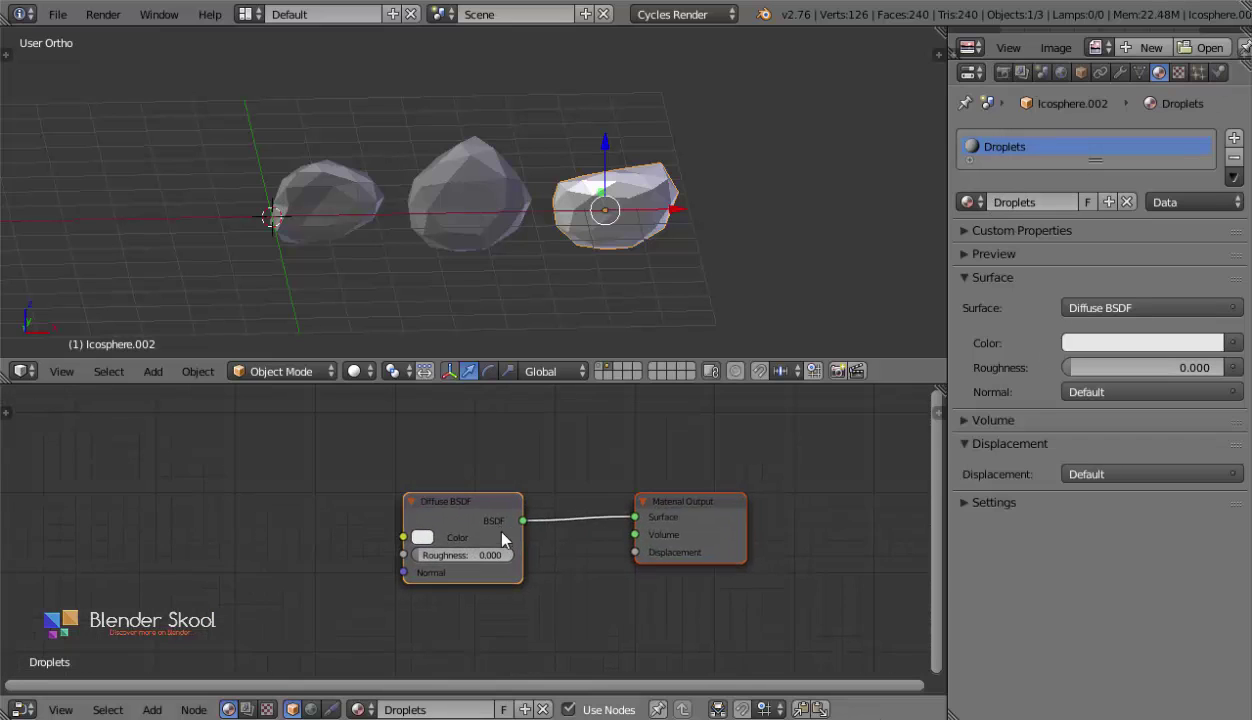
pyautogui.moveTo(460, 502); pyautogui.dragTo(398, 523)
pyautogui.hotkey('shift', 'a')
pyautogui.click(497, 473)
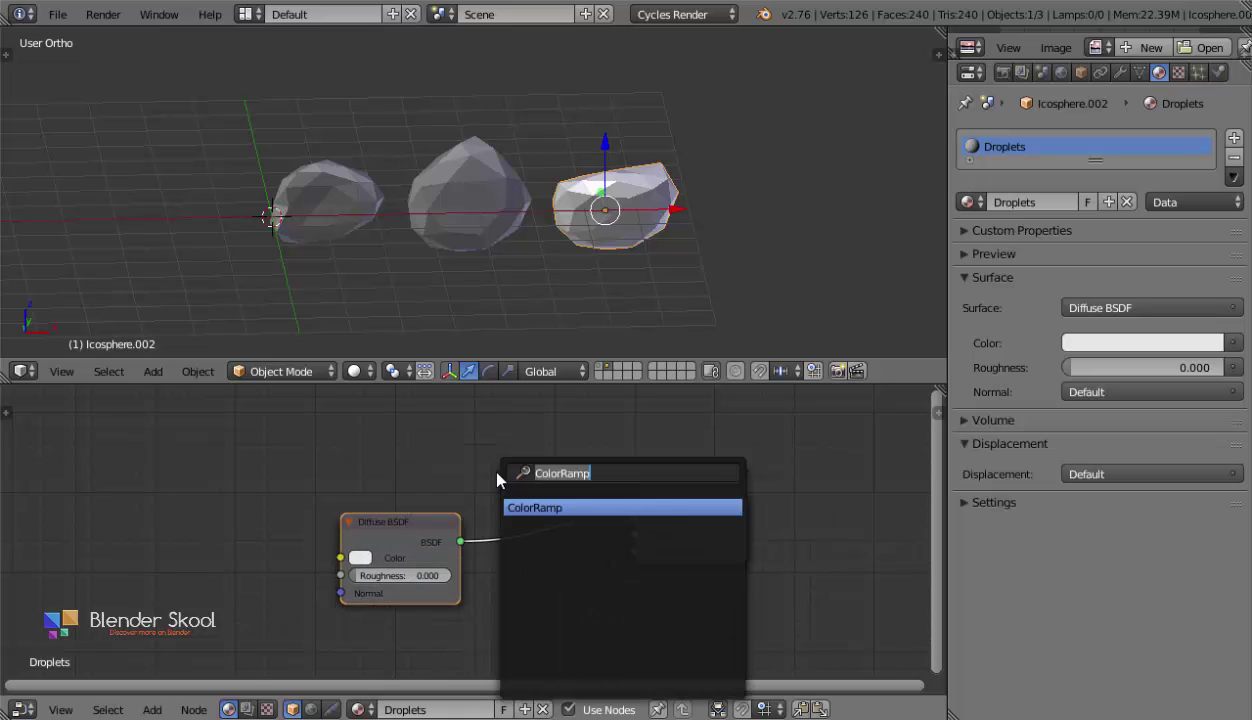
pyautogui.write('mxi')
pyautogui.press('Escape')
pyautogui.hotkey('shift', 'a')
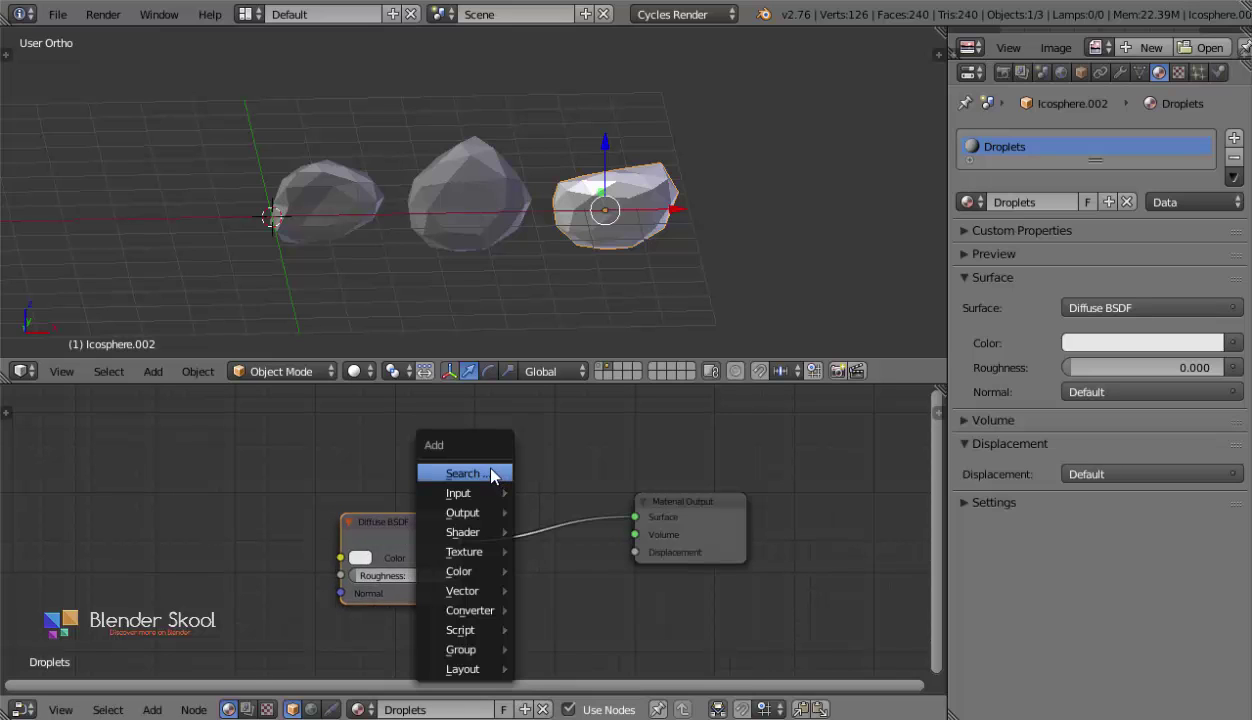
pyautogui.moveTo(472, 530)
pyautogui.click(552, 156)
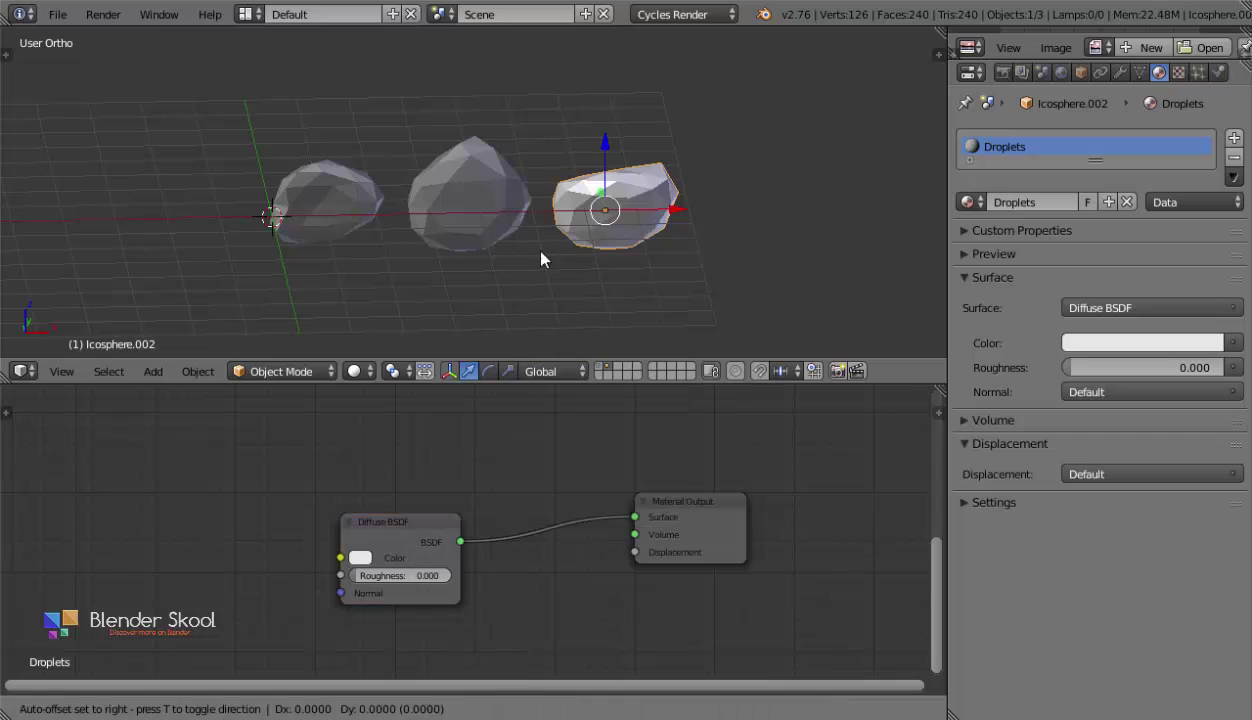
pyautogui.click(514, 450)
# Replace the Diffuse BSDF with a Glossy BSDF connected to the second shader input of the Mix Shader.
pyautogui.click(415, 520)
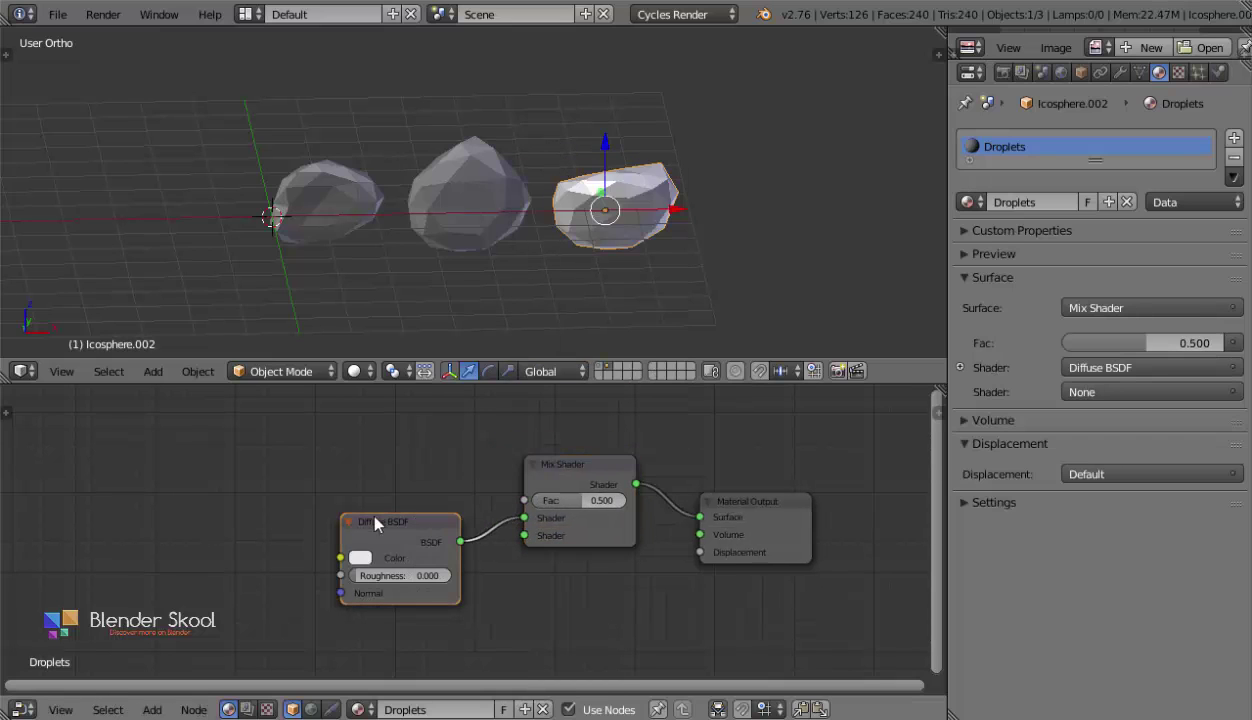
pyautogui.press('x')
pyautogui.hotkey('shift', 'a')
pyautogui.moveTo(352, 440)
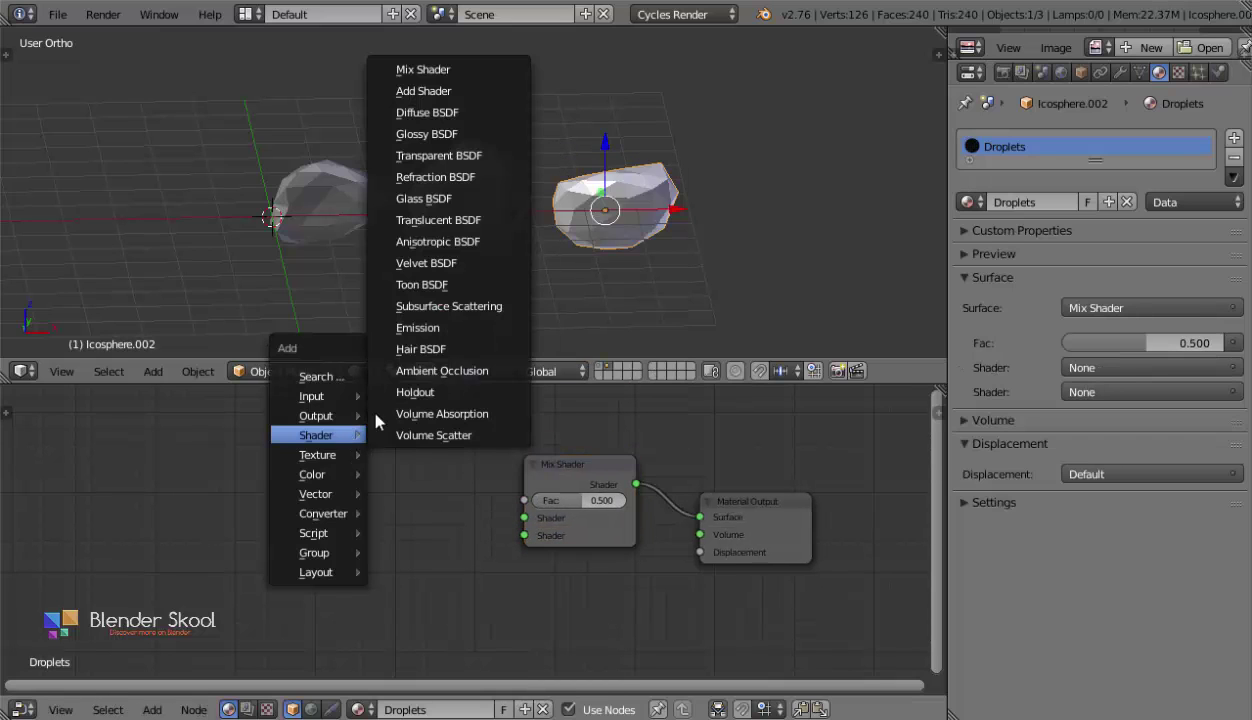
pyautogui.click(427, 134)
pyautogui.click(388, 590)
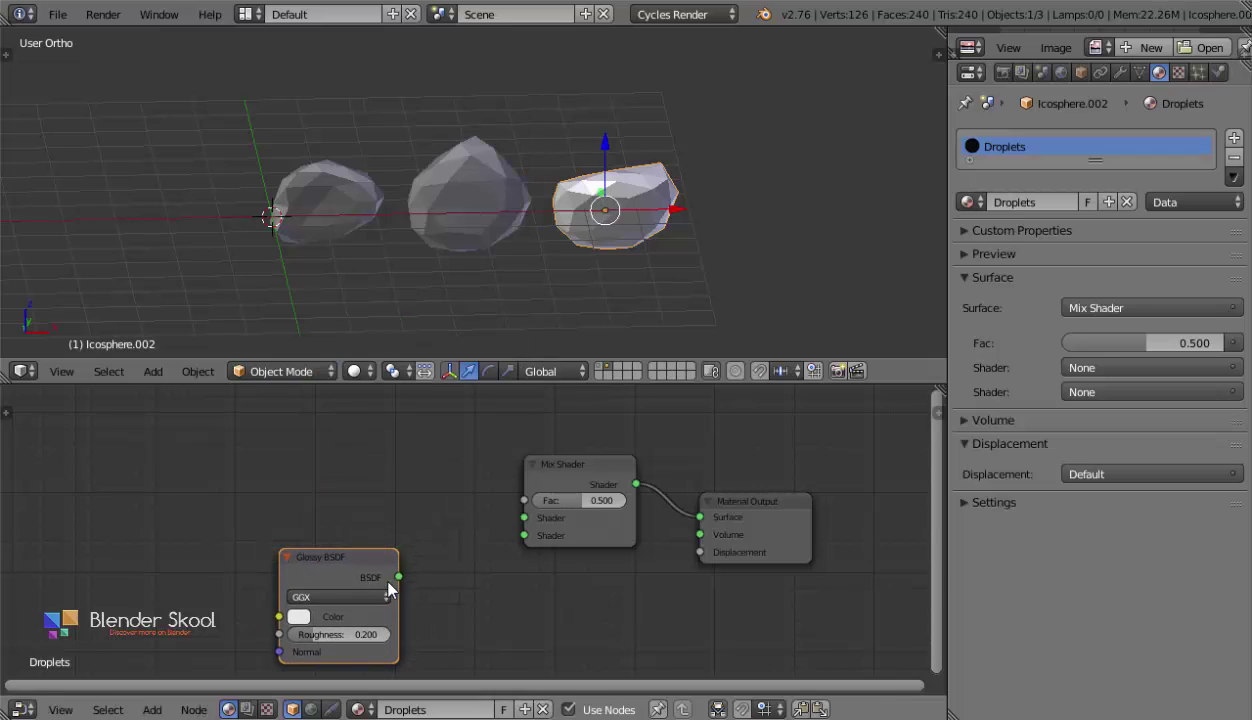
pyautogui.moveTo(399, 578); pyautogui.dragTo(525, 535)
# Add a Transparent BSDF and connect it to the first shader input of the Mix Shader.
pyautogui.hotkey('shift', 'a')
pyautogui.moveTo(290, 453)
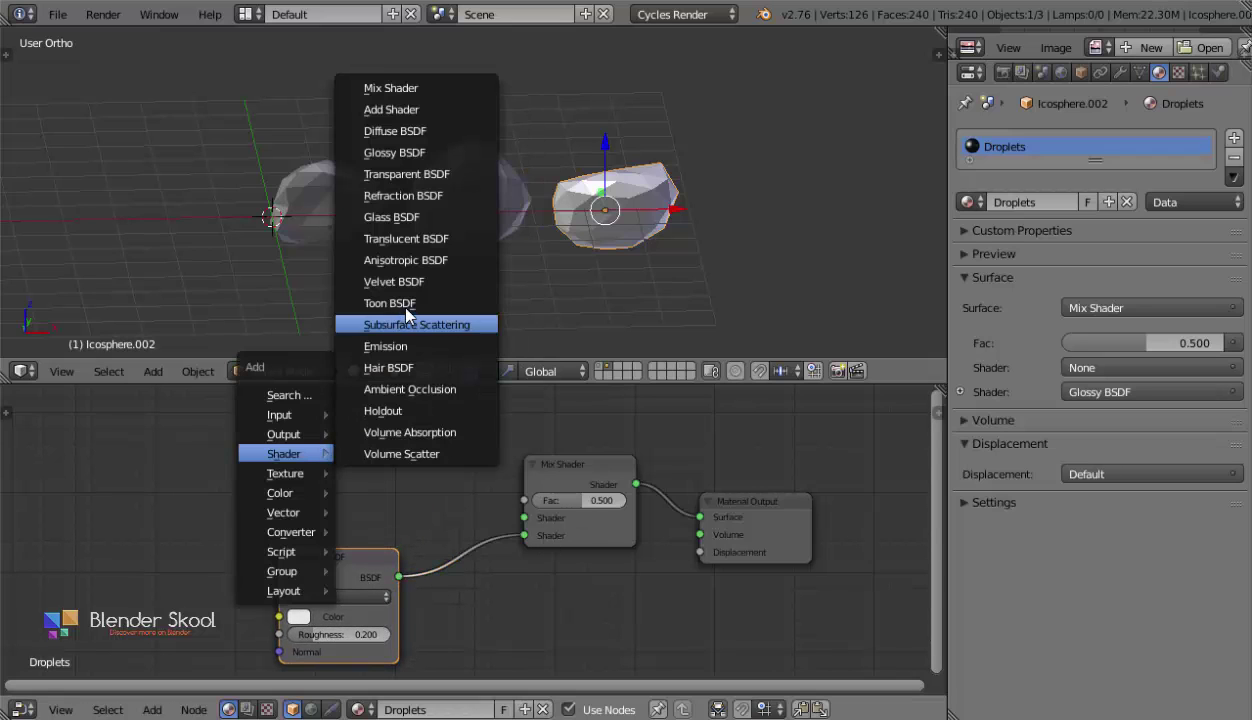
pyautogui.click(432, 175)
pyautogui.click(353, 484)
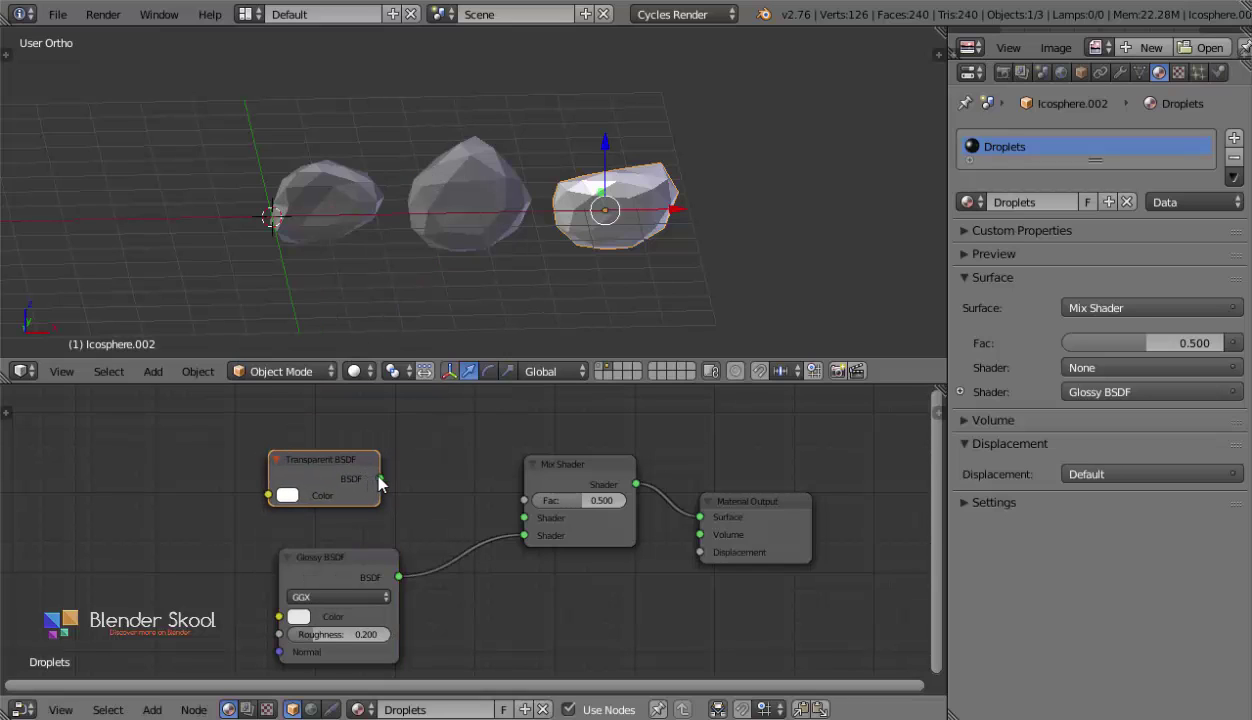
pyautogui.moveTo(380, 479); pyautogui.dragTo(524, 518)
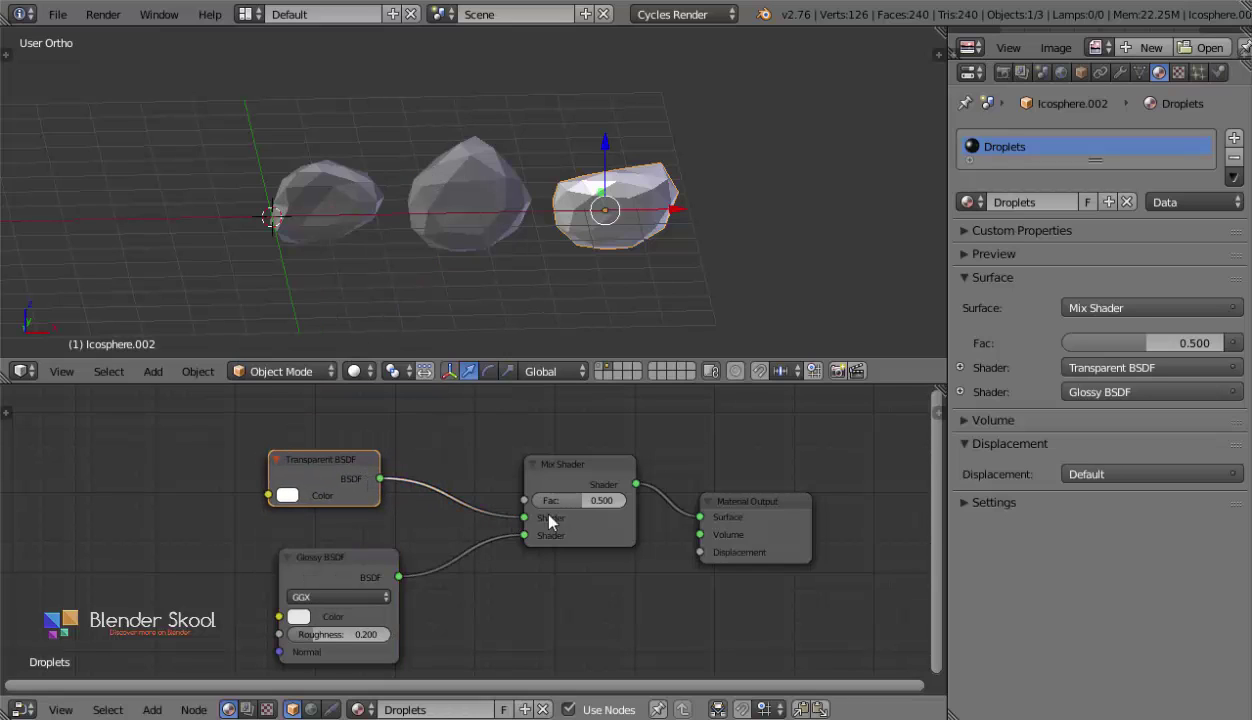
# Show the material preview, and set the Glossy BSDF roughness to 0.02 and the Mix Shader factor to 0.3.
pyautogui.click(1006, 259)
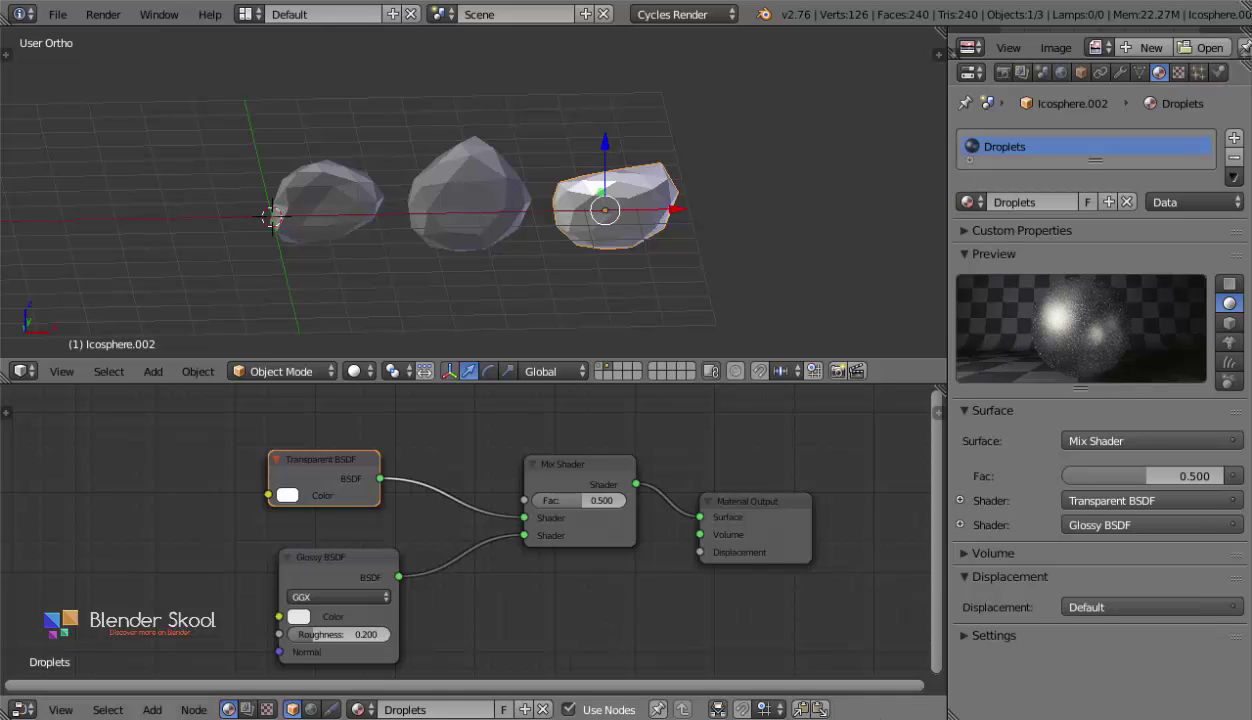
pyautogui.click(342, 636)
pyautogui.write('0.0')
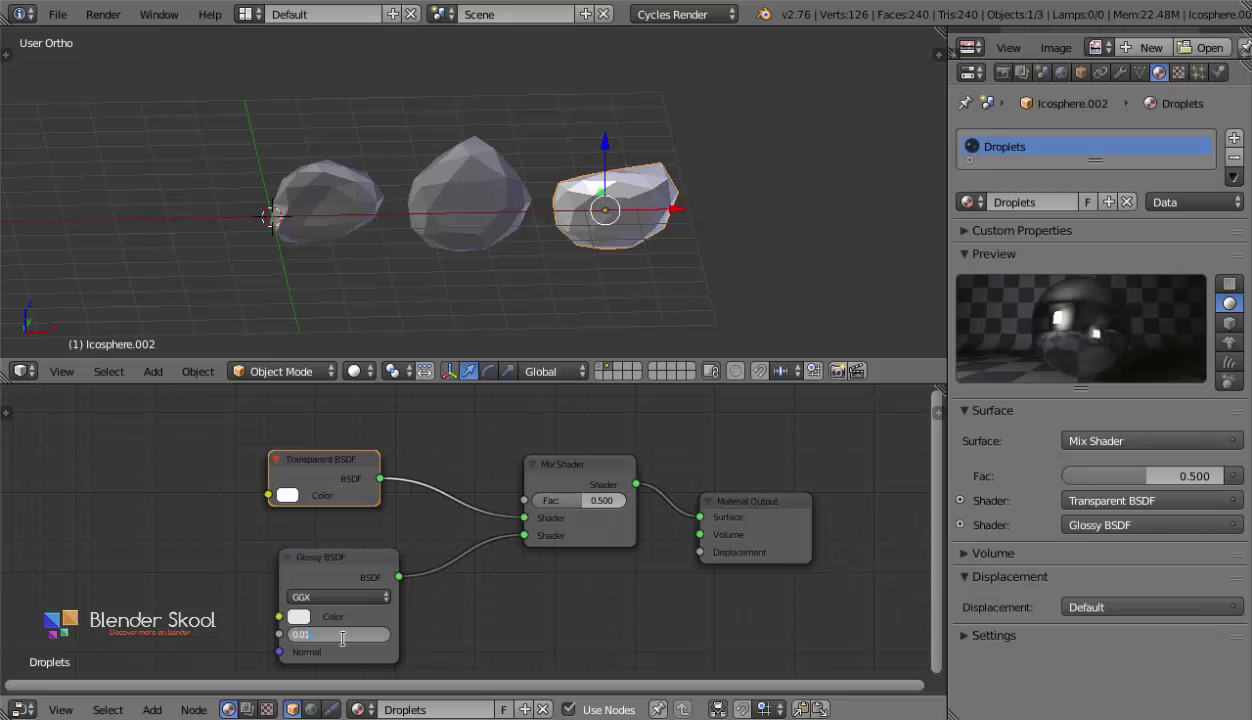
pyautogui.write('2')
pyautogui.press('Return')
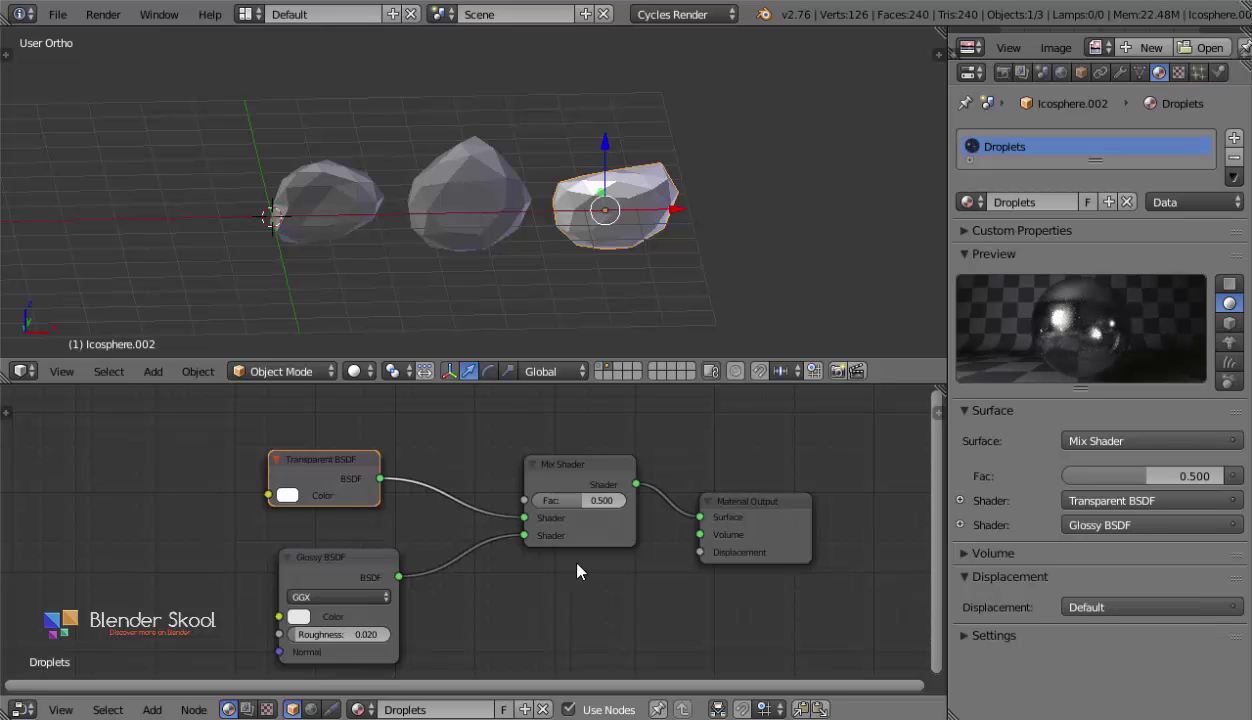
pyautogui.moveTo(601, 506)
pyautogui.mouseDown()
pyautogui.moveTo(566, 506)
pyautogui.moveTo(581, 506)
pyautogui.mouseUp()
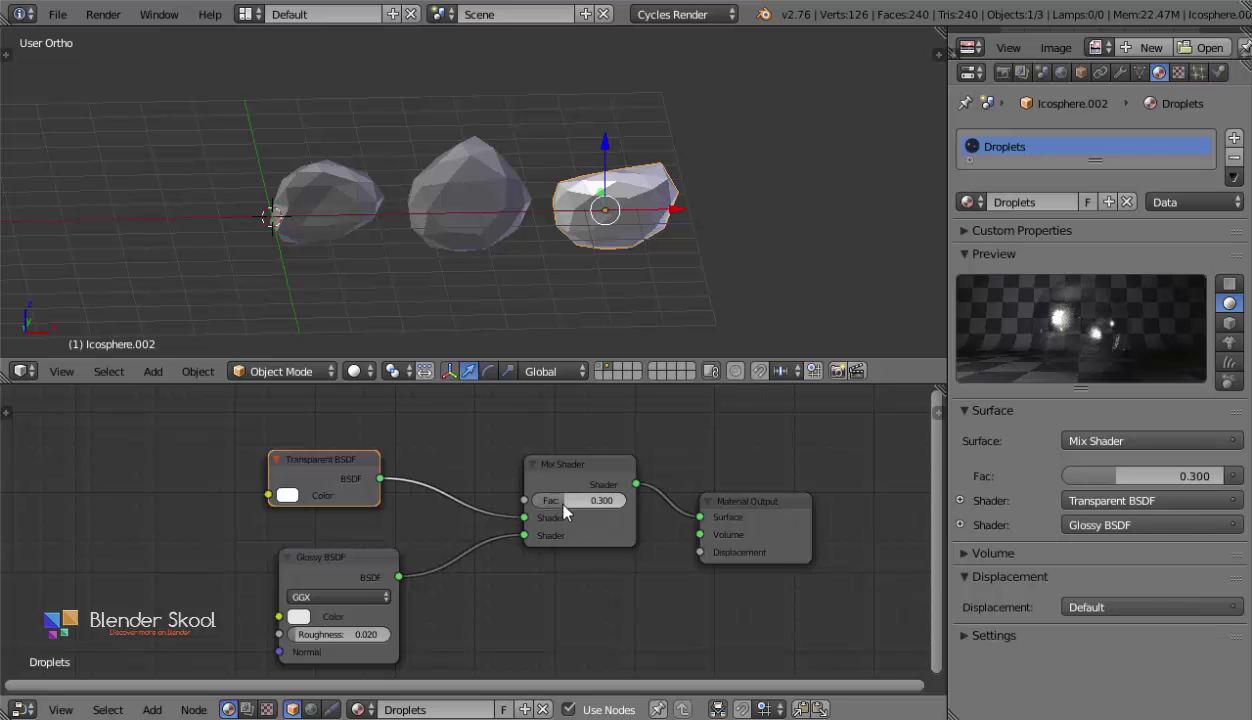
pyautogui.click(357, 371)
pyautogui.click(406, 243)
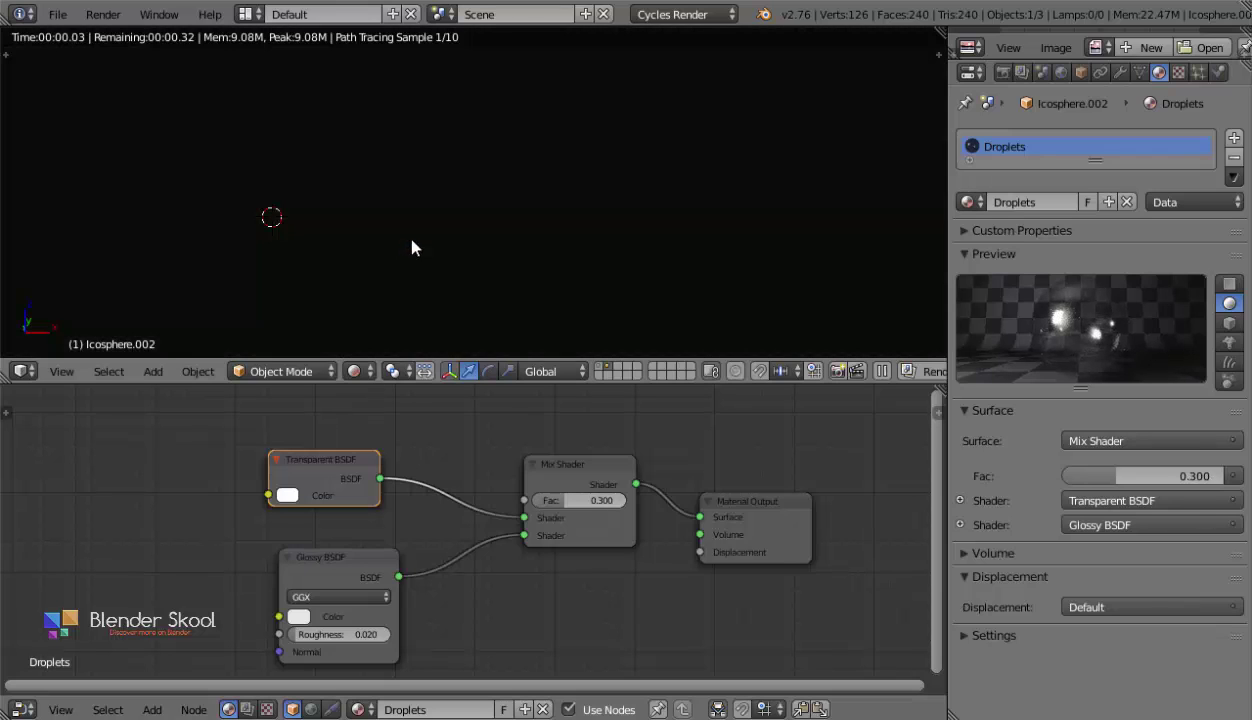
pyautogui.hotkey('shift', 'z')
# Select all three drops and link the third drop's Droplets material to the other two.
pyautogui.press('b')
pyautogui.moveTo(177, 132); pyautogui.dragTo(514, 264)
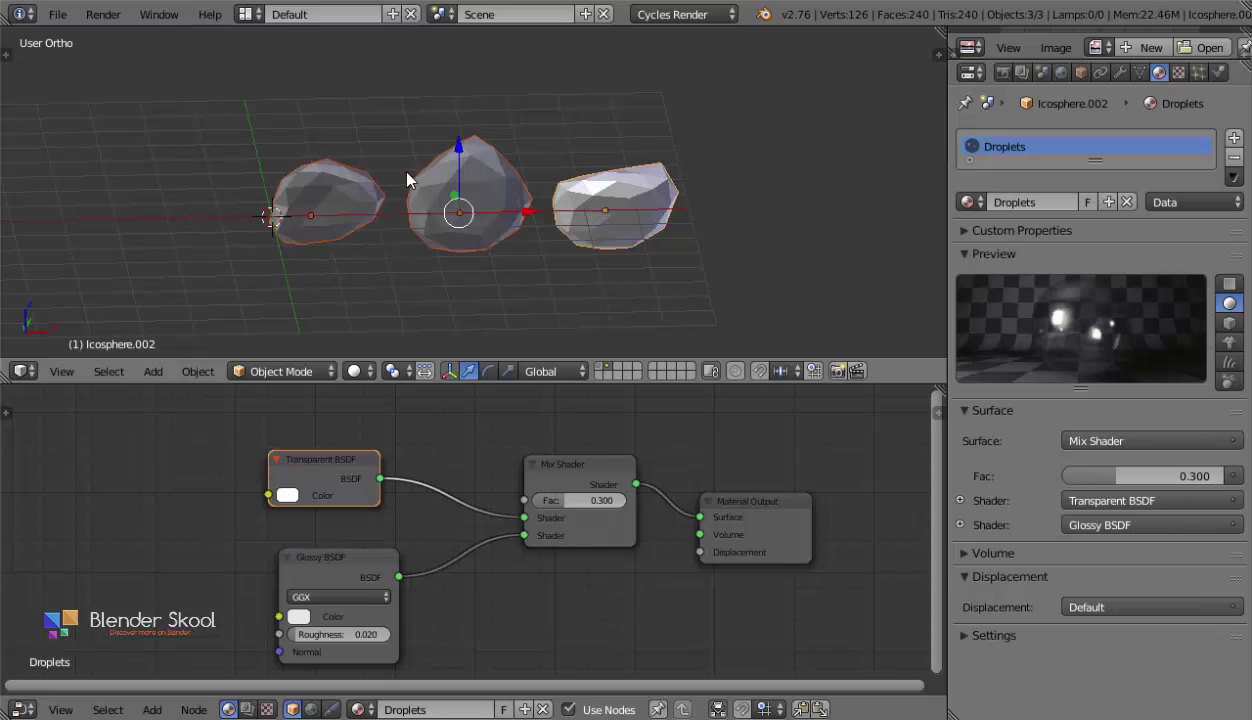
pyautogui.hotkey('ctrl', 'l')
pyautogui.click(397, 217)
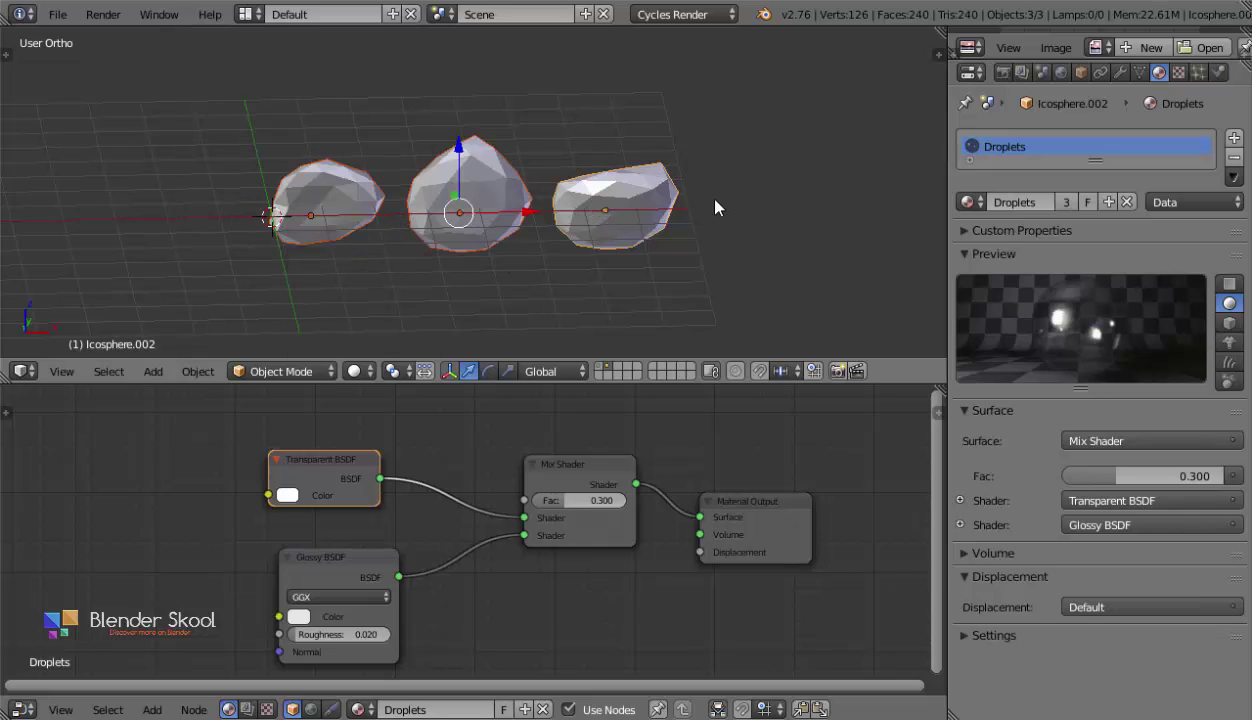
# Select the three drops together and put them in a new group named Droplets.
pyautogui.moveTo(713, 204); pyautogui.dragTo(559, 240, button='middle')
pyautogui.rightClick(455, 175)
pyautogui.rightClick(358, 218)
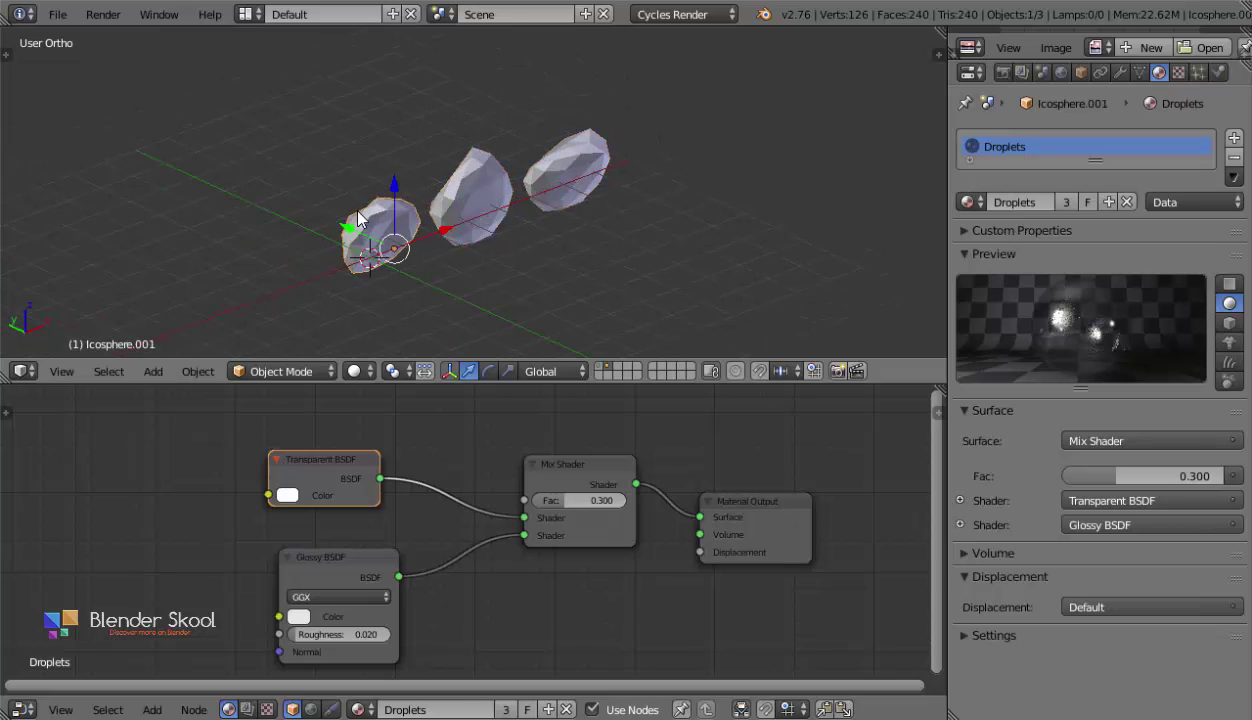
pyautogui.rightClick(446, 192)
pyautogui.keyDown('shift'); pyautogui.rightClick(390, 213); pyautogui.keyUp('shift')
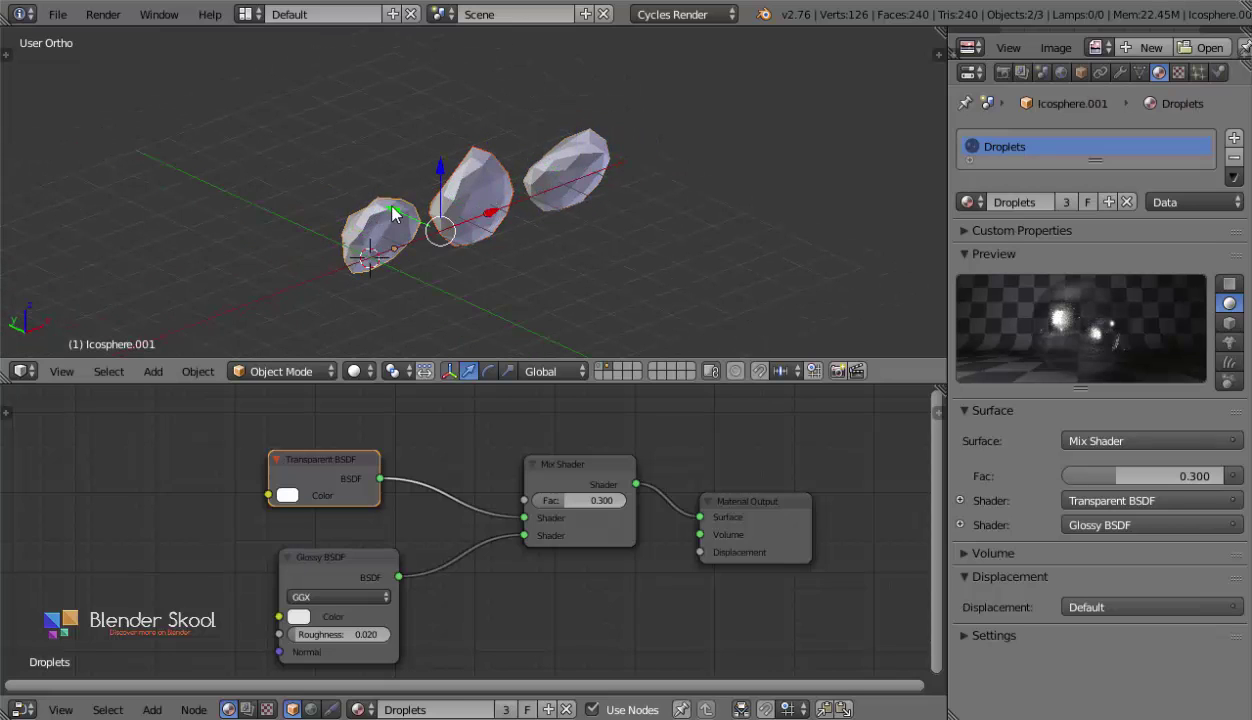
pyautogui.keyDown('shift'); pyautogui.rightClick(556, 170); pyautogui.keyUp('shift')
pyautogui.moveTo(556, 170); pyautogui.dragTo(538, 112, button='middle')
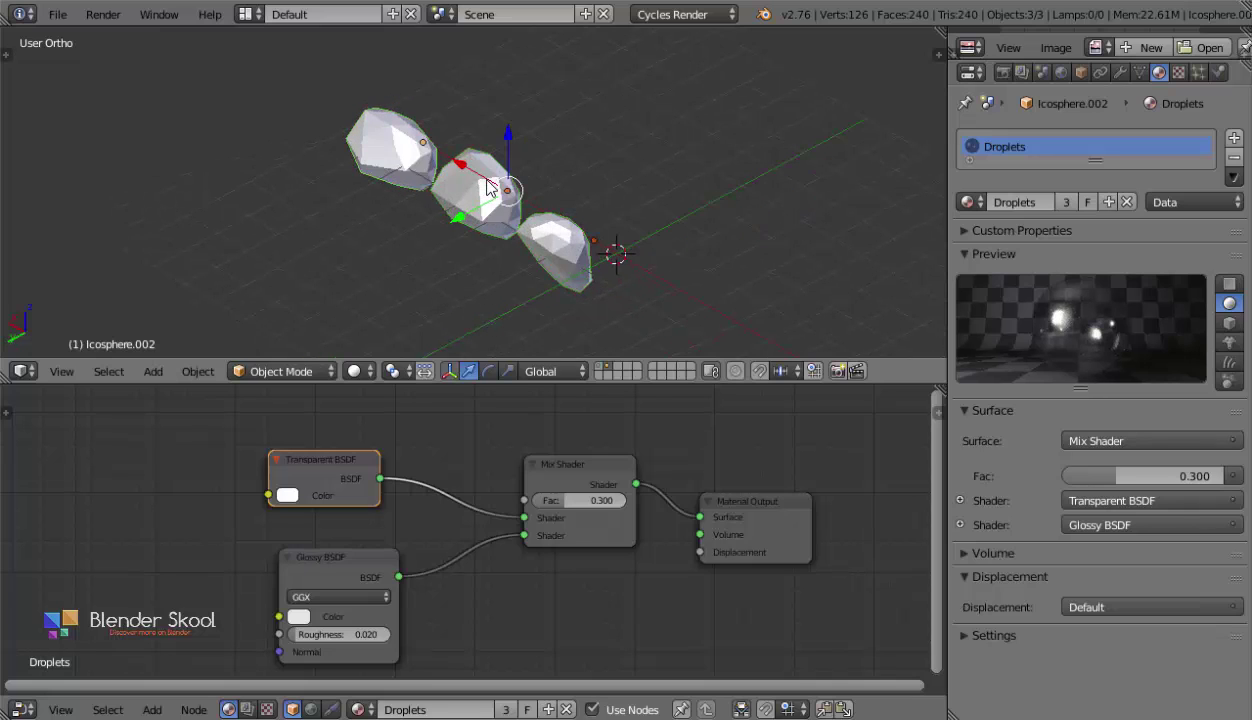
pyautogui.press('t')
pyautogui.click(108, 208)
pyautogui.write('D')
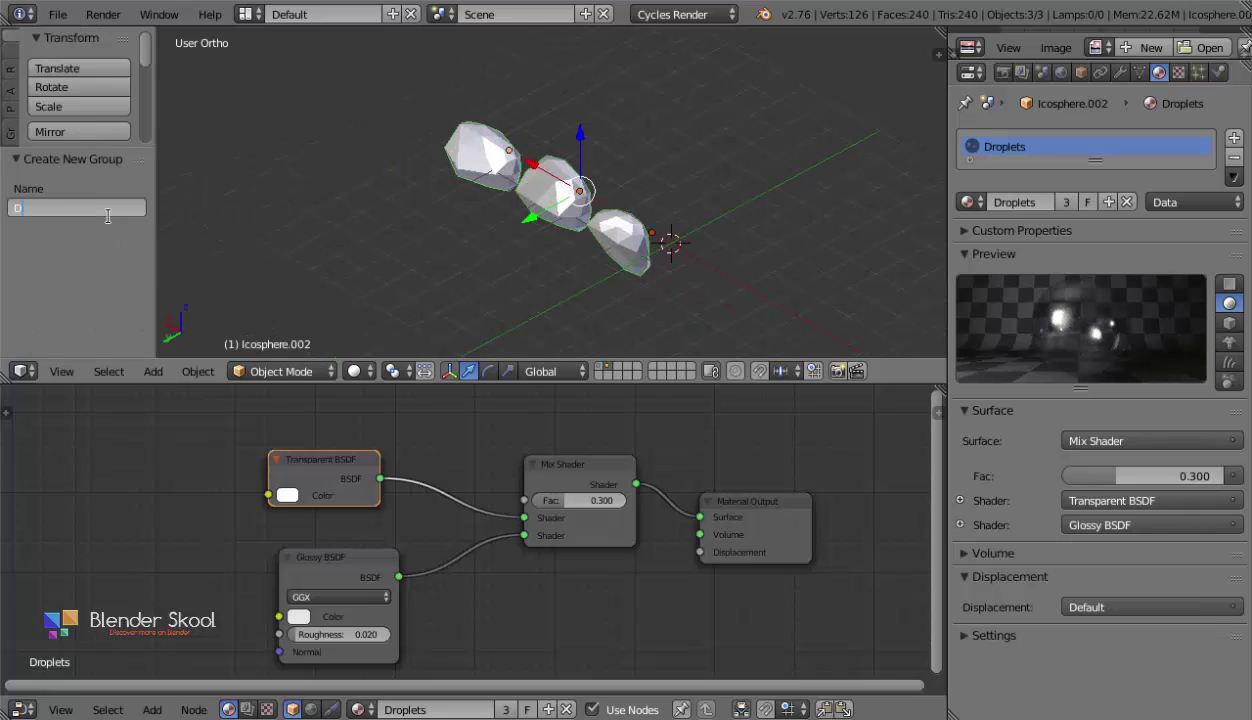
pyautogui.write('roplets')
pyautogui.press('Return')
pyautogui.press('t')
# Switch to the first layer, select the glass plane and view the scene through the camera with the whole frame fitted.
pyautogui.press('1')
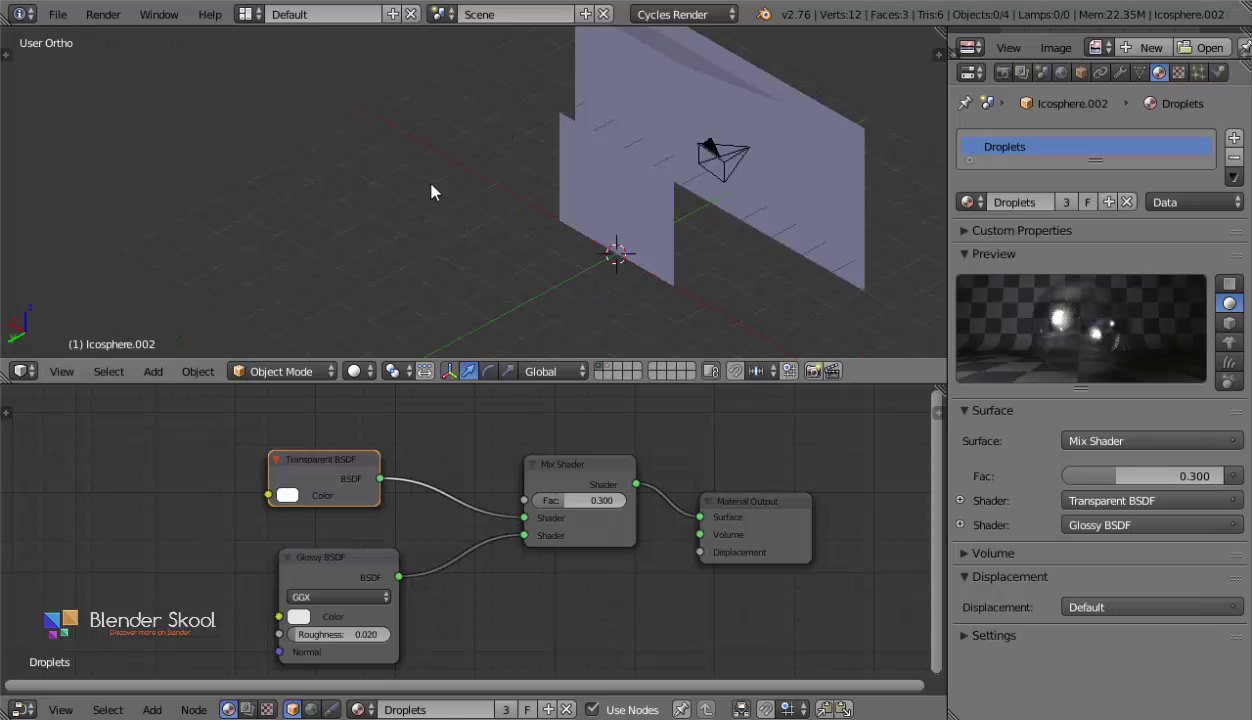
pyautogui.rightClick(625, 165)
pyautogui.moveTo(444, 190); pyautogui.dragTo(287, 305, button='middle')
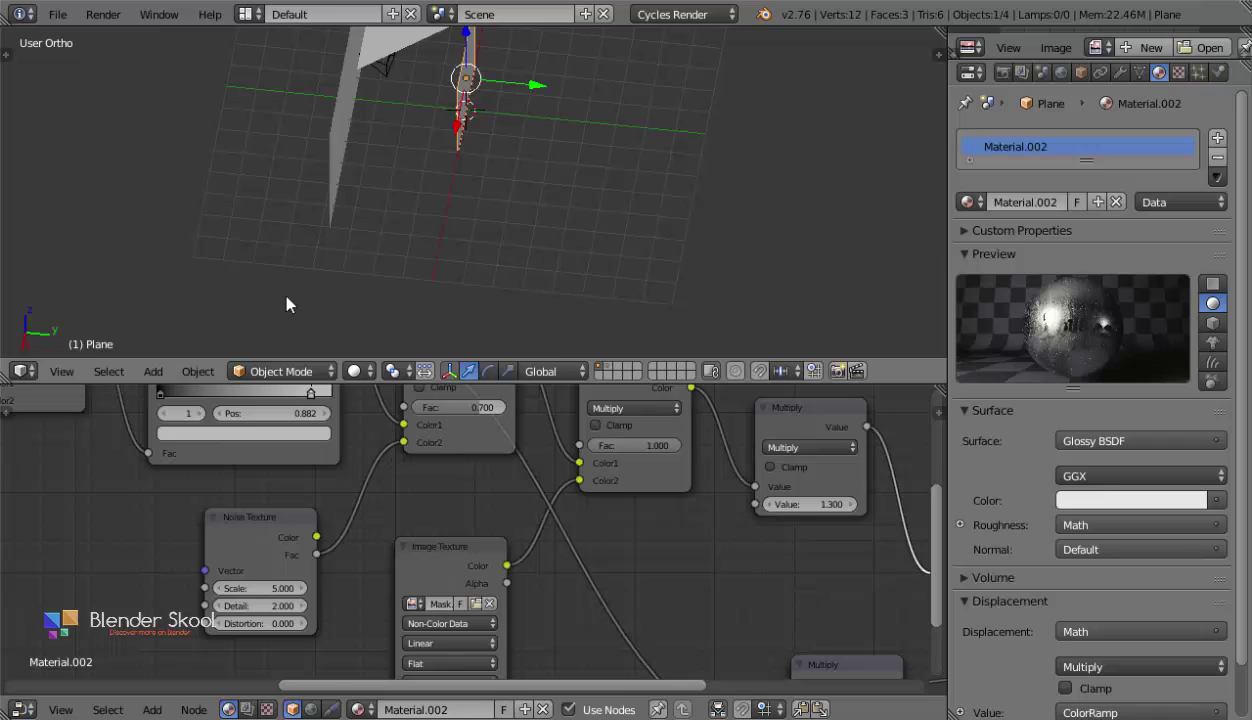
pyautogui.click(61, 372)
pyautogui.click(91, 300)
pyautogui.press('Home')
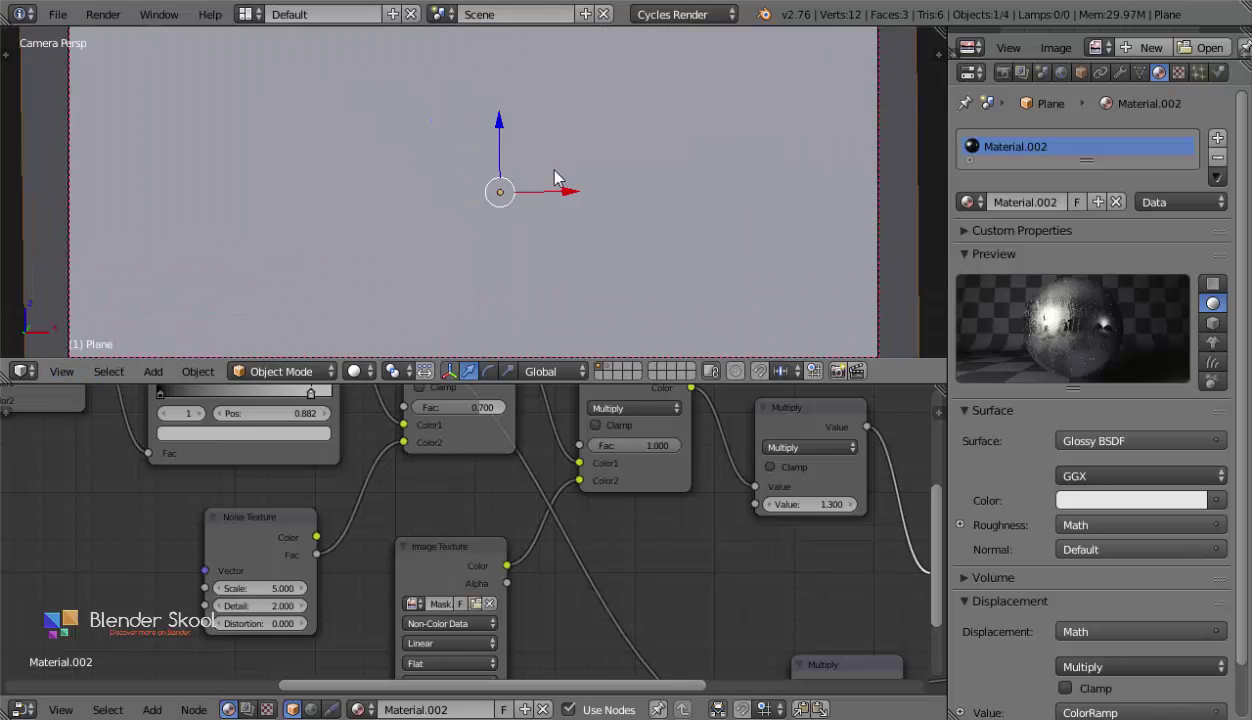
# Add a new particle system of type Hair to the glass plane.
pyautogui.click(1197, 72)
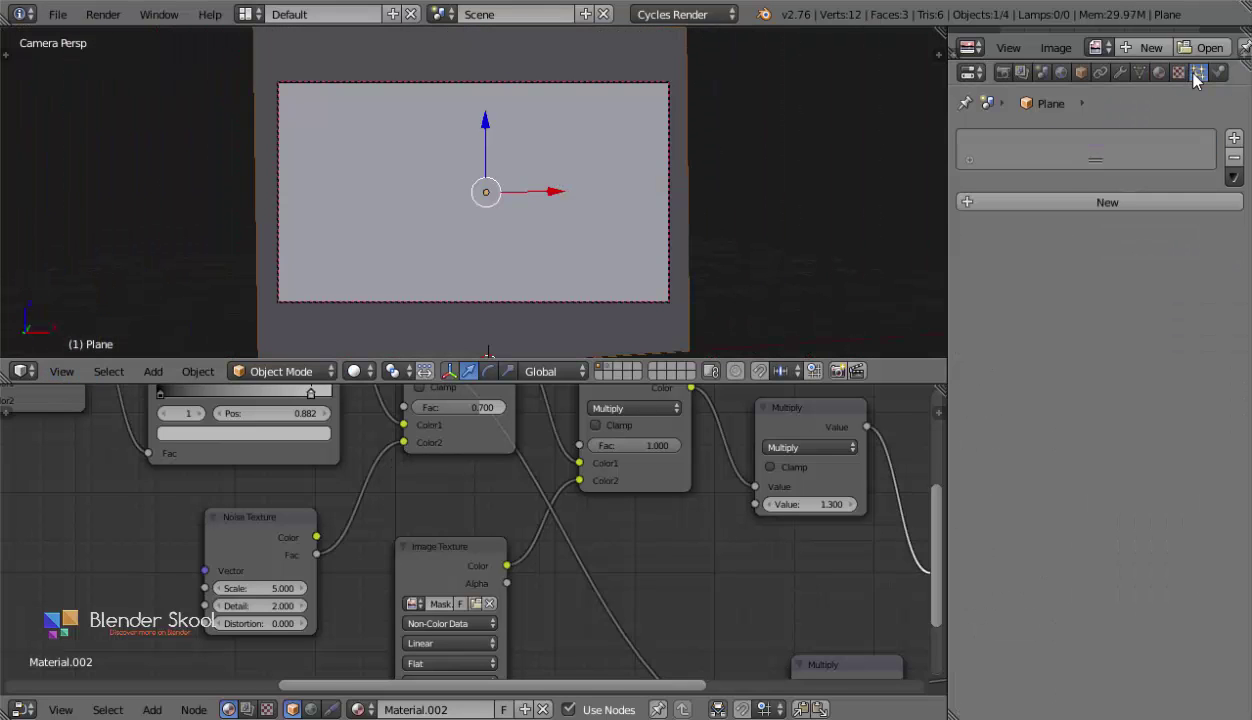
pyautogui.click(970, 200)
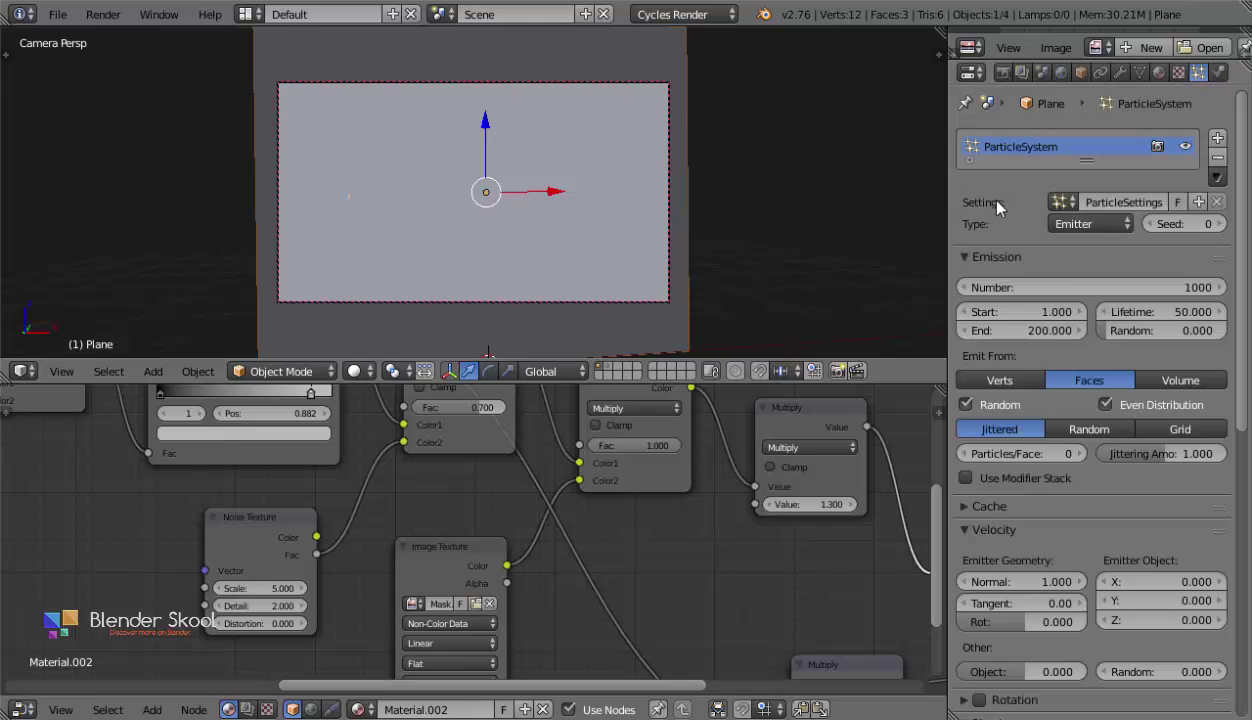
pyautogui.click(1052, 225)
pyautogui.click(1060, 175)
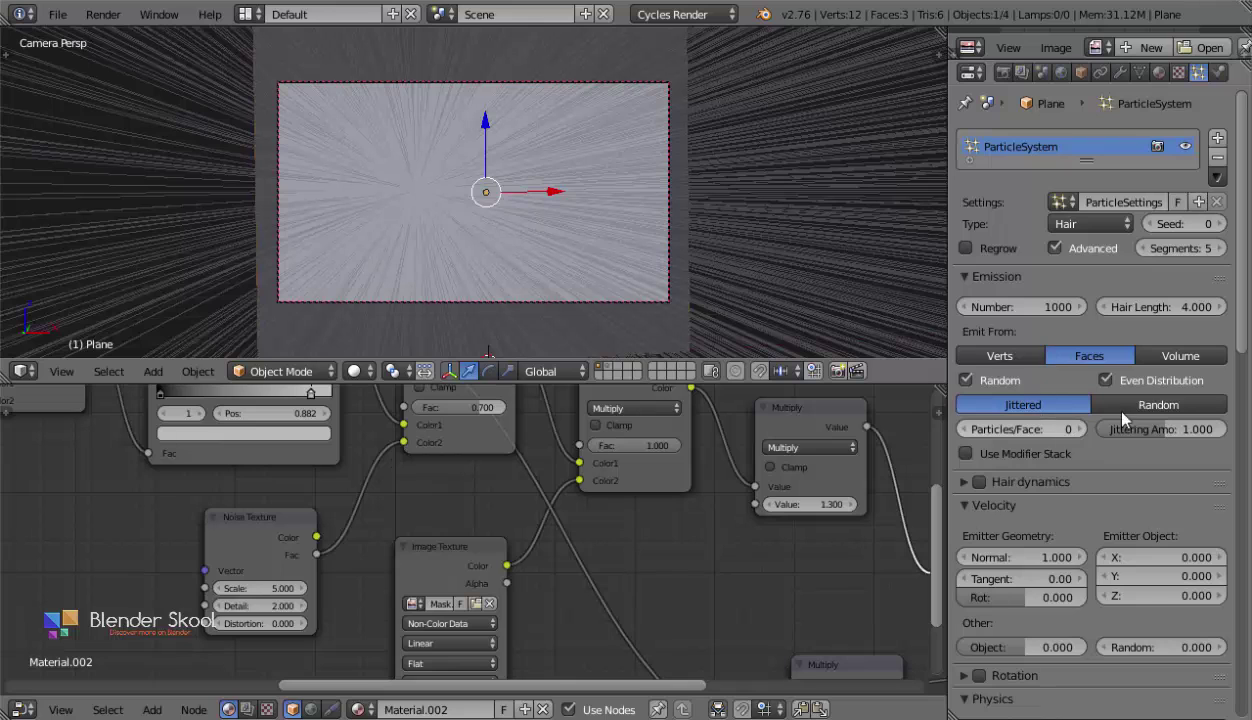
pyautogui.scroll(-15, 1140, 397)
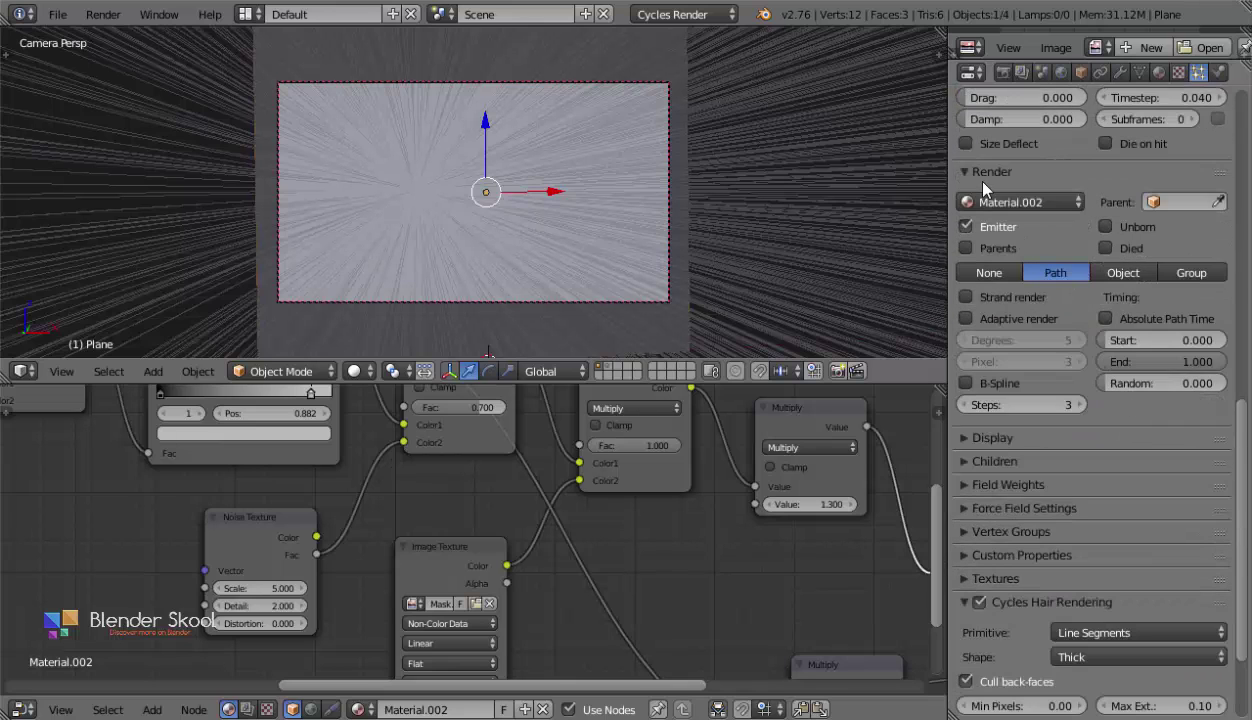
# Render the glass plane's hair particles as a group, using Droplets as the dupli group.
pyautogui.click(1192, 272)
pyautogui.click(1150, 296)
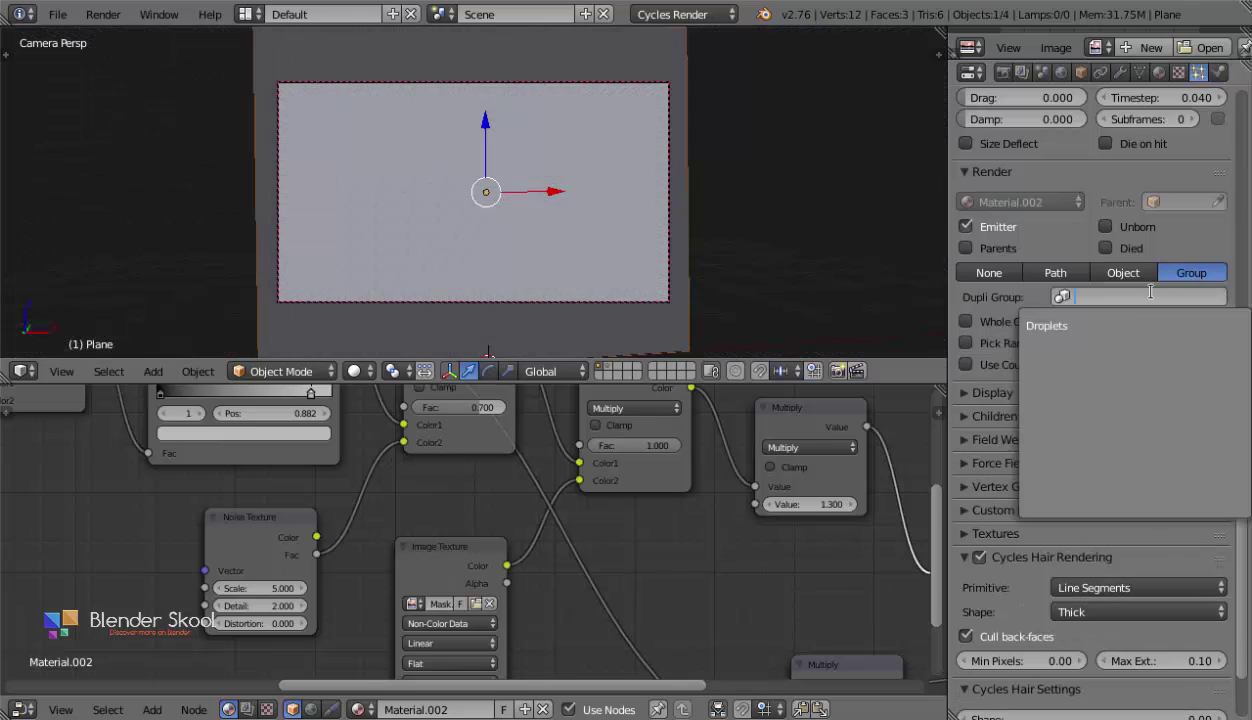
pyautogui.click(1087, 322)
pyautogui.scroll(4, 1087, 318)
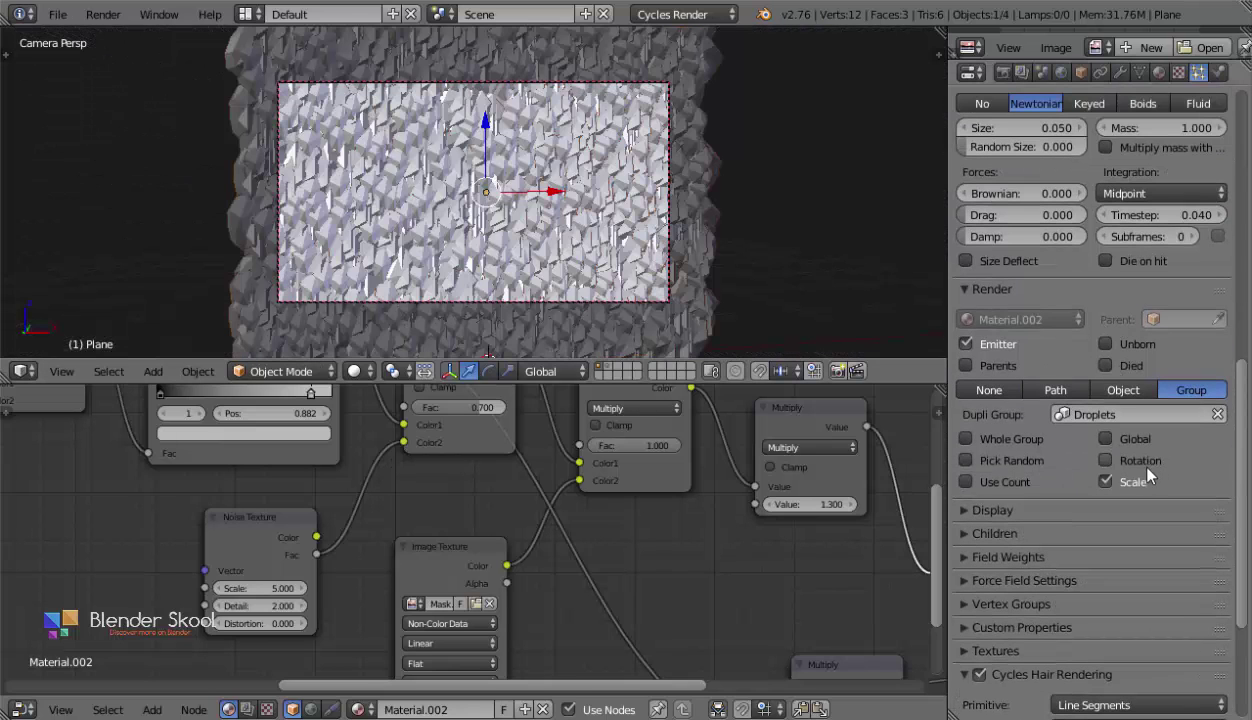
# Inspect which side of the glass plane the drops grow from and flip the plane's normals.
pyautogui.moveTo(707, 235); pyautogui.dragTo(808, 300, button='middle')
pyautogui.scroll(8, 598, 264)
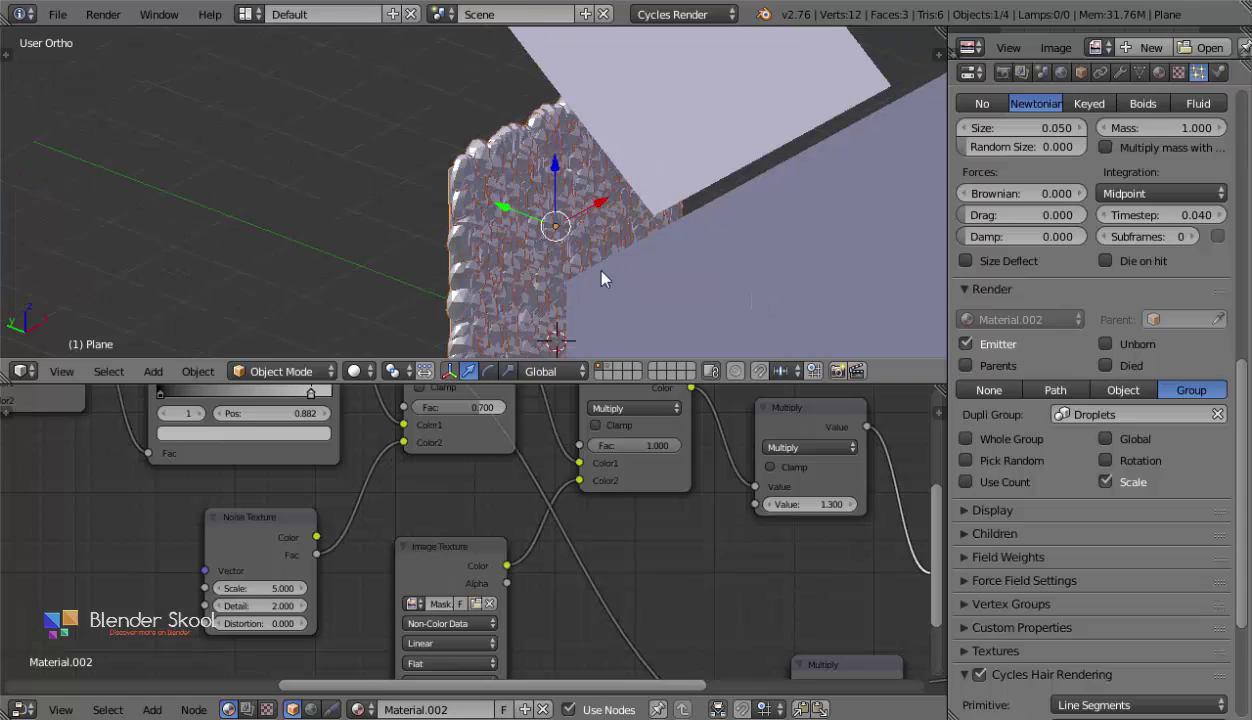
pyautogui.scroll(4, 559, 268)
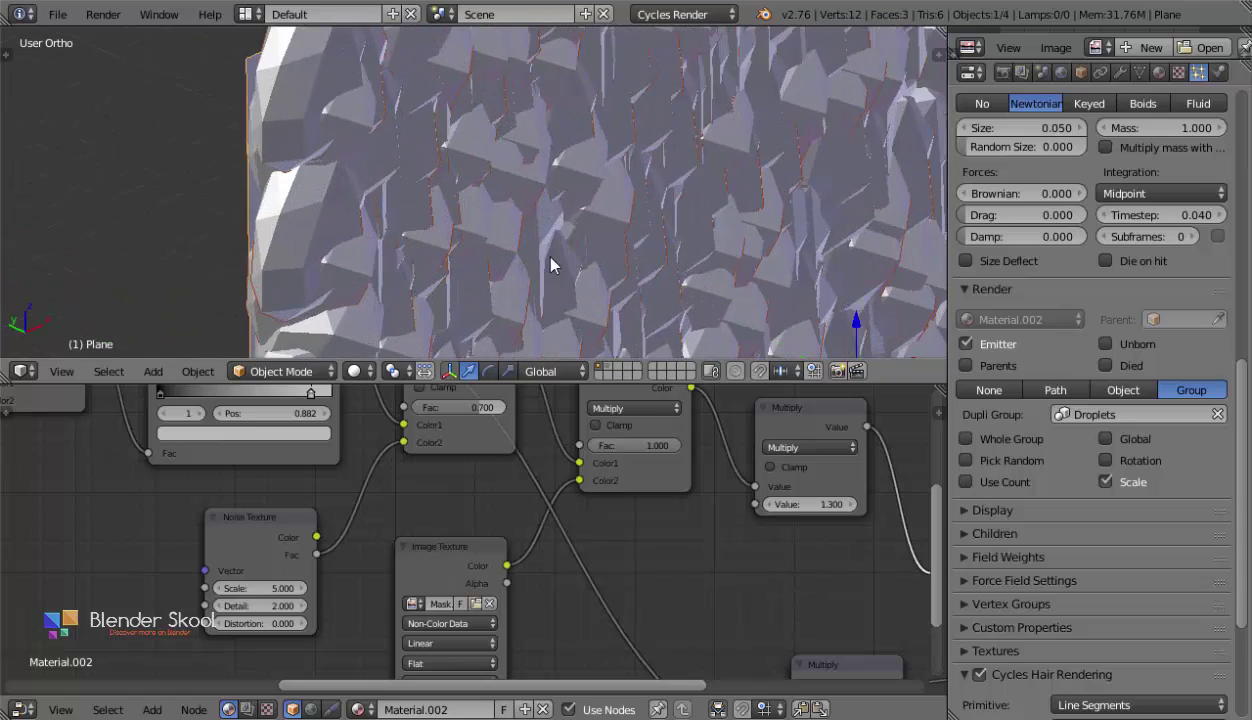
pyautogui.moveTo(553, 266); pyautogui.dragTo(749, 243, button='middle')
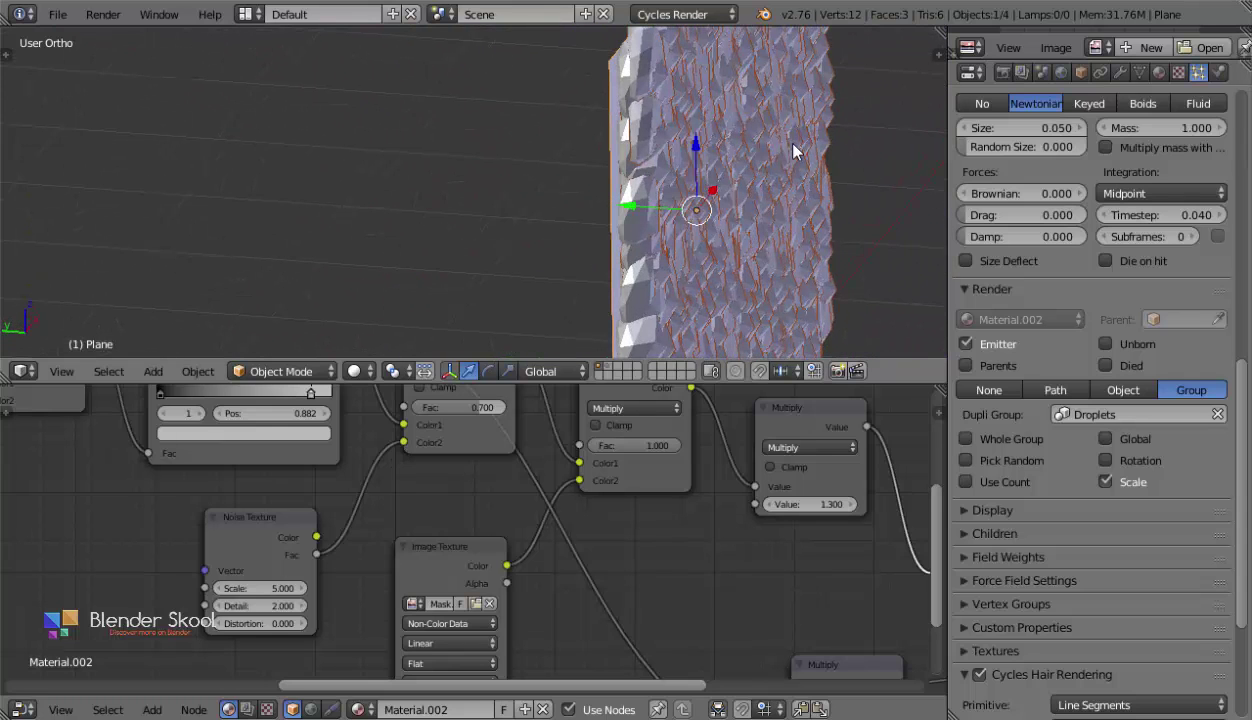
pyautogui.moveTo(743, 183); pyautogui.dragTo(731, 137, button='middle')
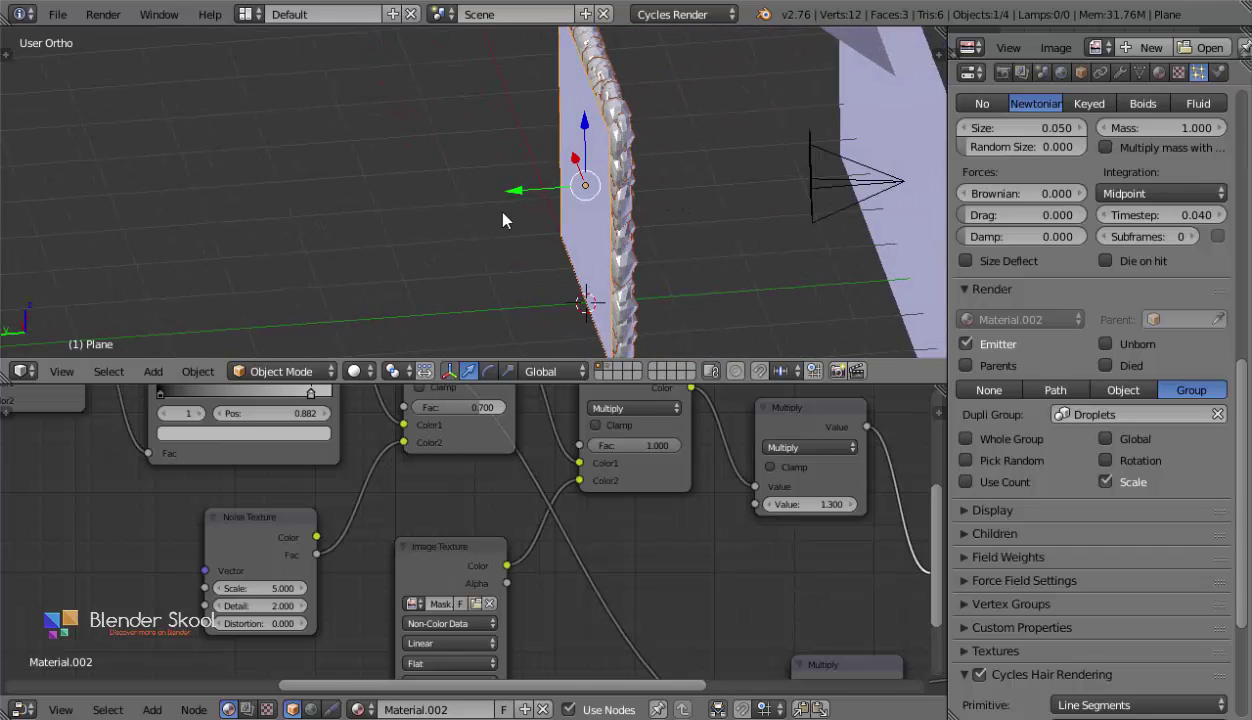
pyautogui.press('Tab')
pyautogui.moveTo(508, 205); pyautogui.dragTo(572, 192, button='middle')
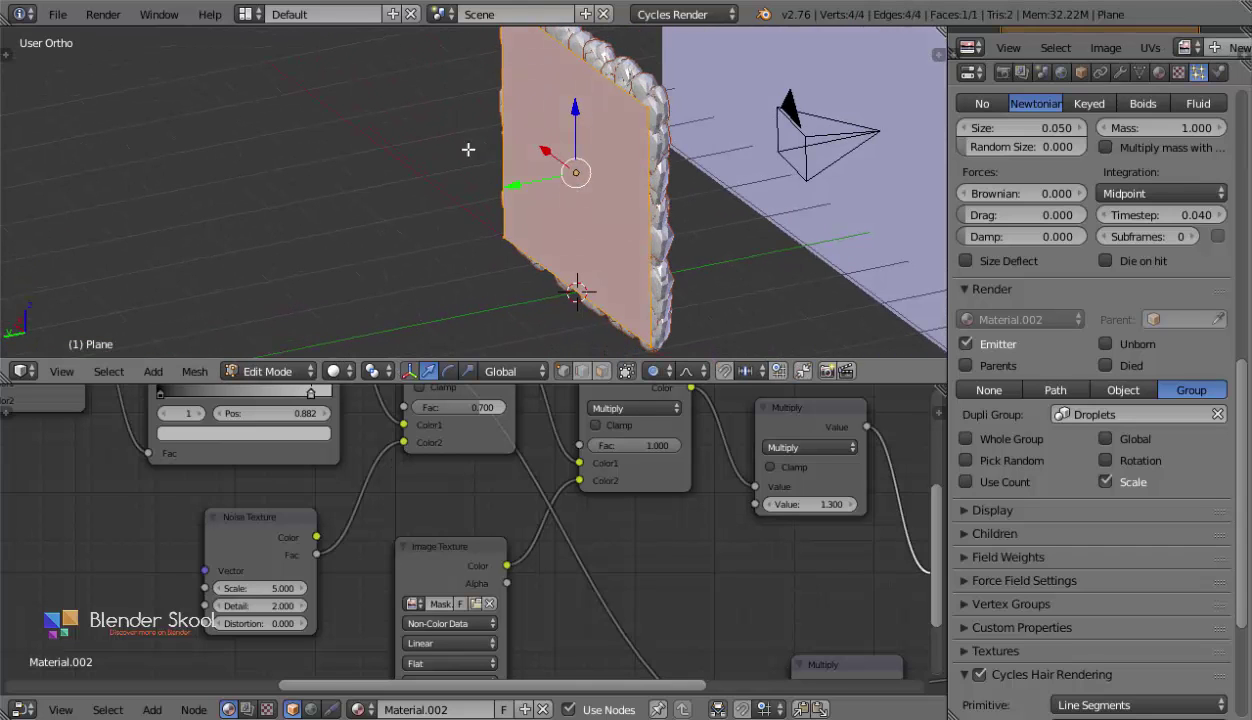
pyautogui.press('Tab')
pyautogui.press('Tab')
pyautogui.press('w')
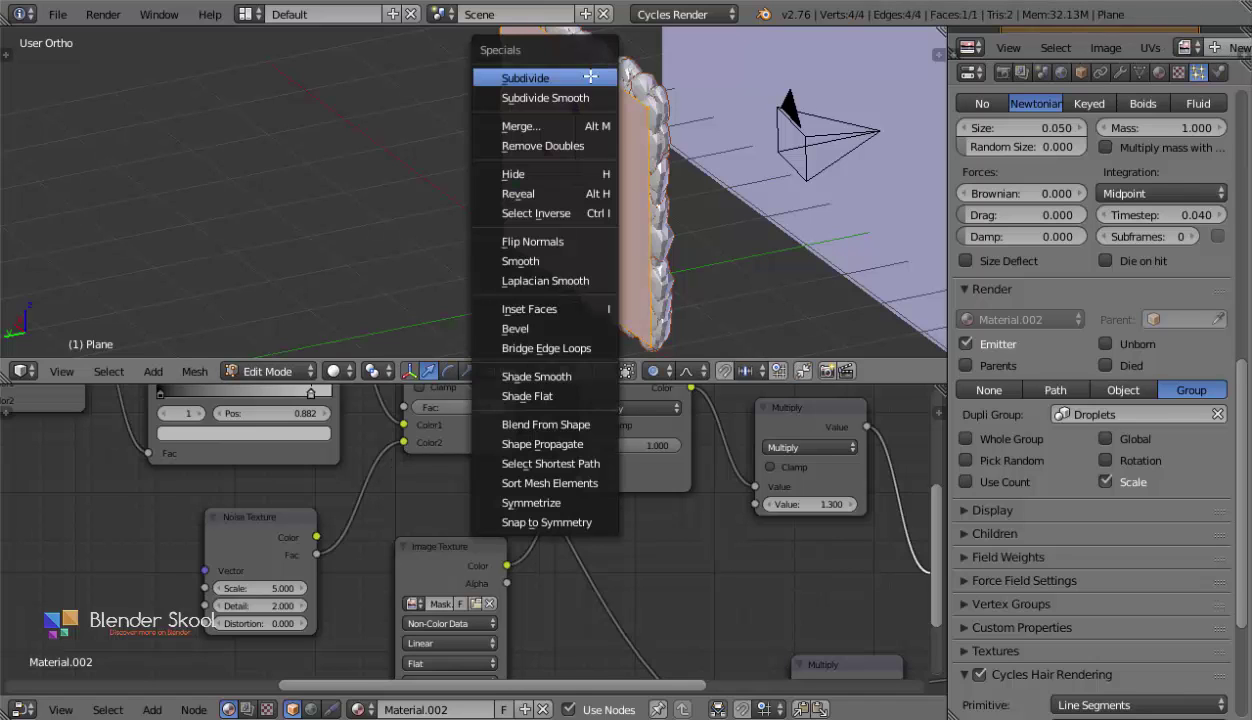
pyautogui.click(577, 242)
pyautogui.press('Tab')
# Try particle sizes of 0.01, 0.005 and 0.001 for the drops on the glass.
pyautogui.moveTo(732, 169); pyautogui.dragTo(663, 152, button='middle')
pyautogui.moveTo(532, 162); pyautogui.dragTo(919, 306, button='middle')
pyautogui.click(1020, 128)
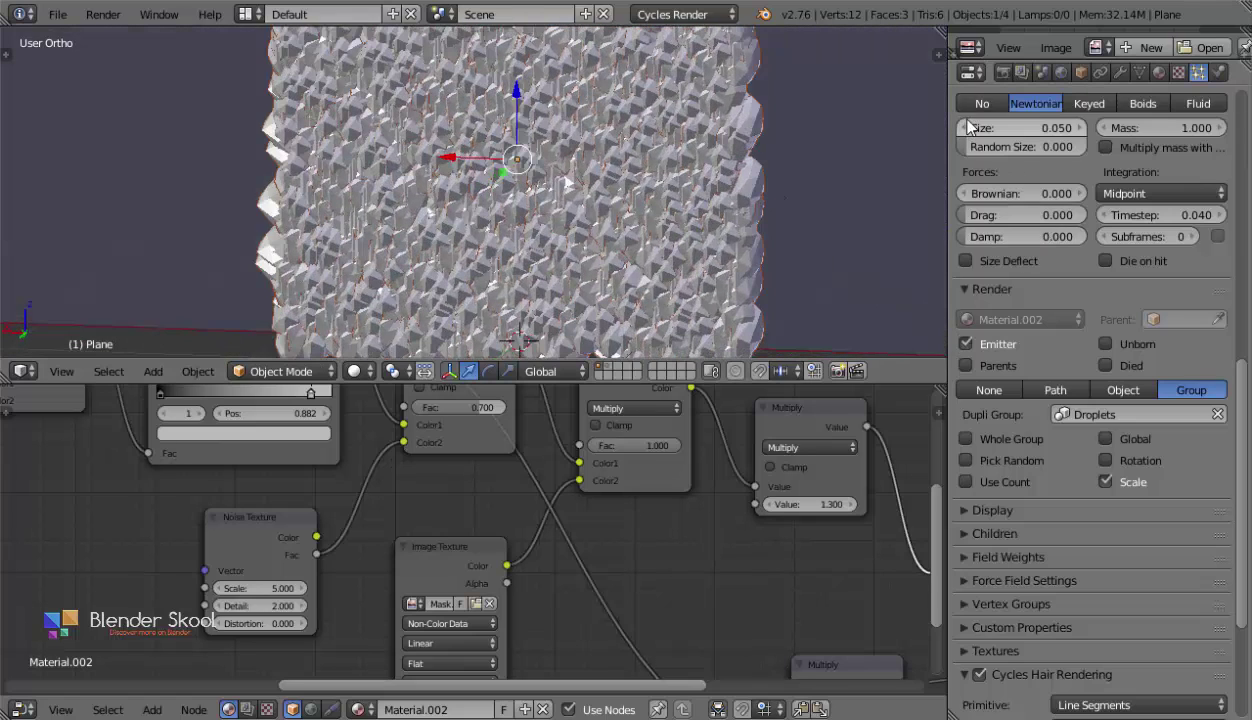
pyautogui.write('0.01')
pyautogui.press('Return')
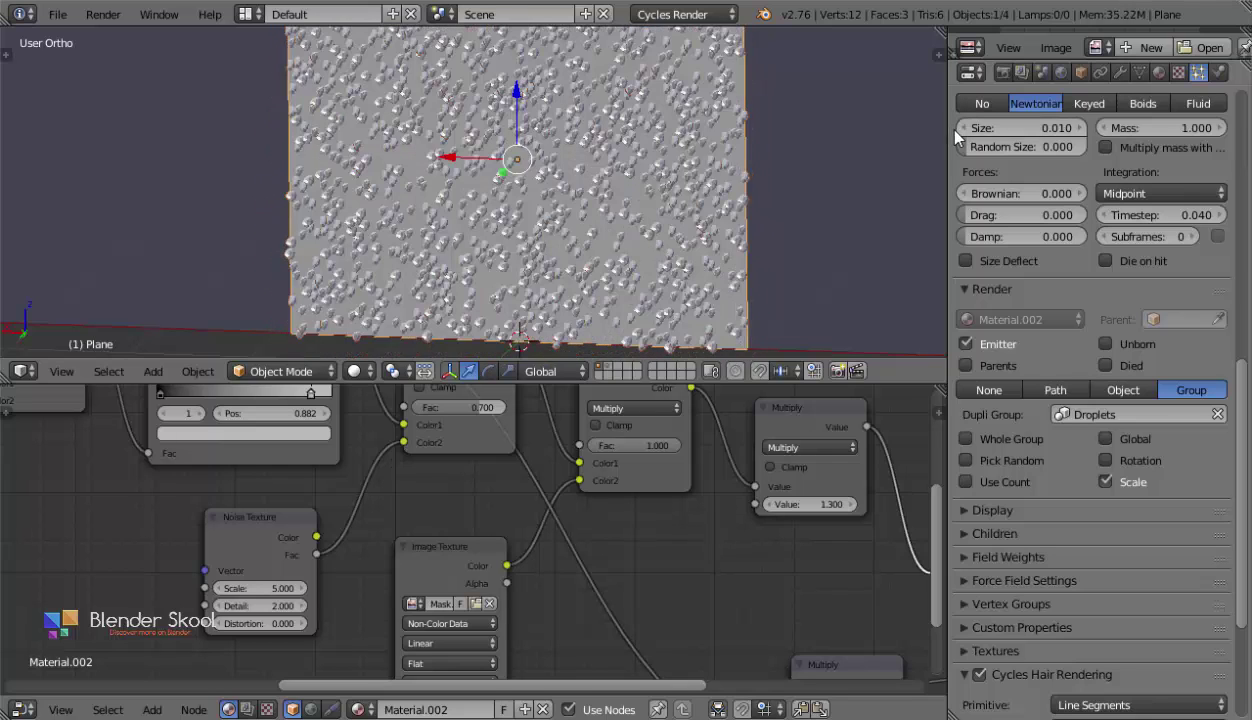
pyautogui.click(997, 128)
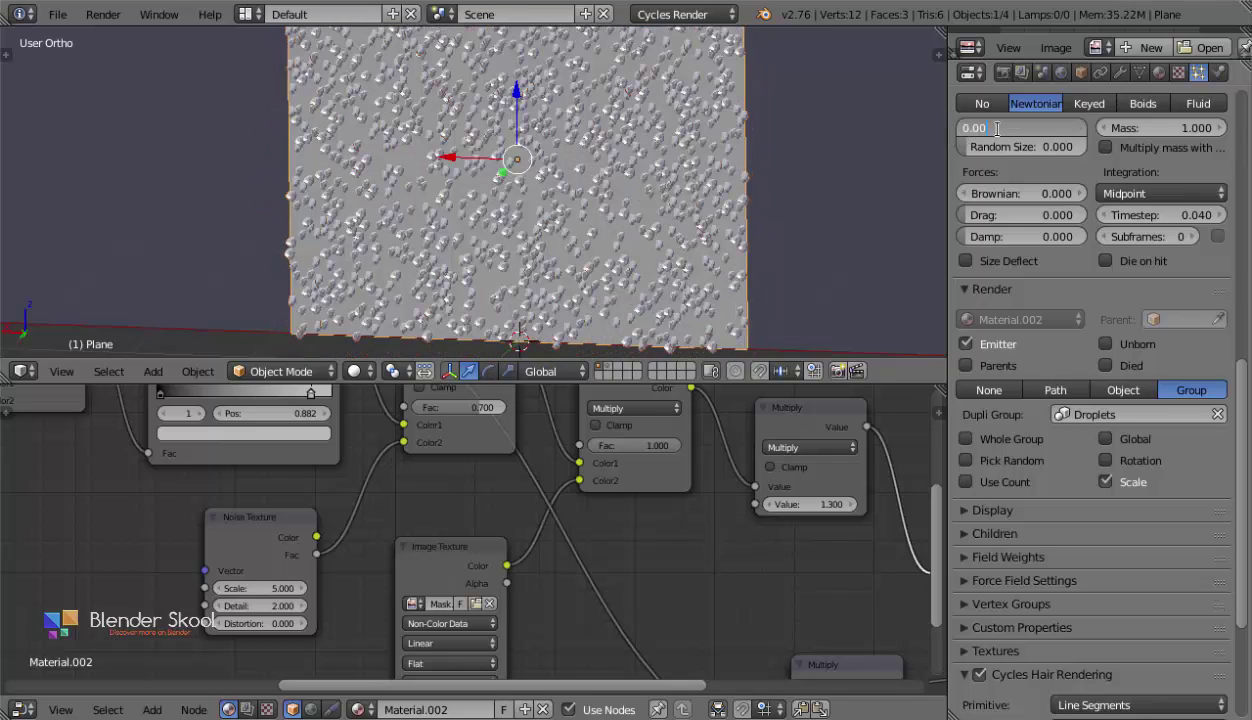
pyautogui.press('Return')
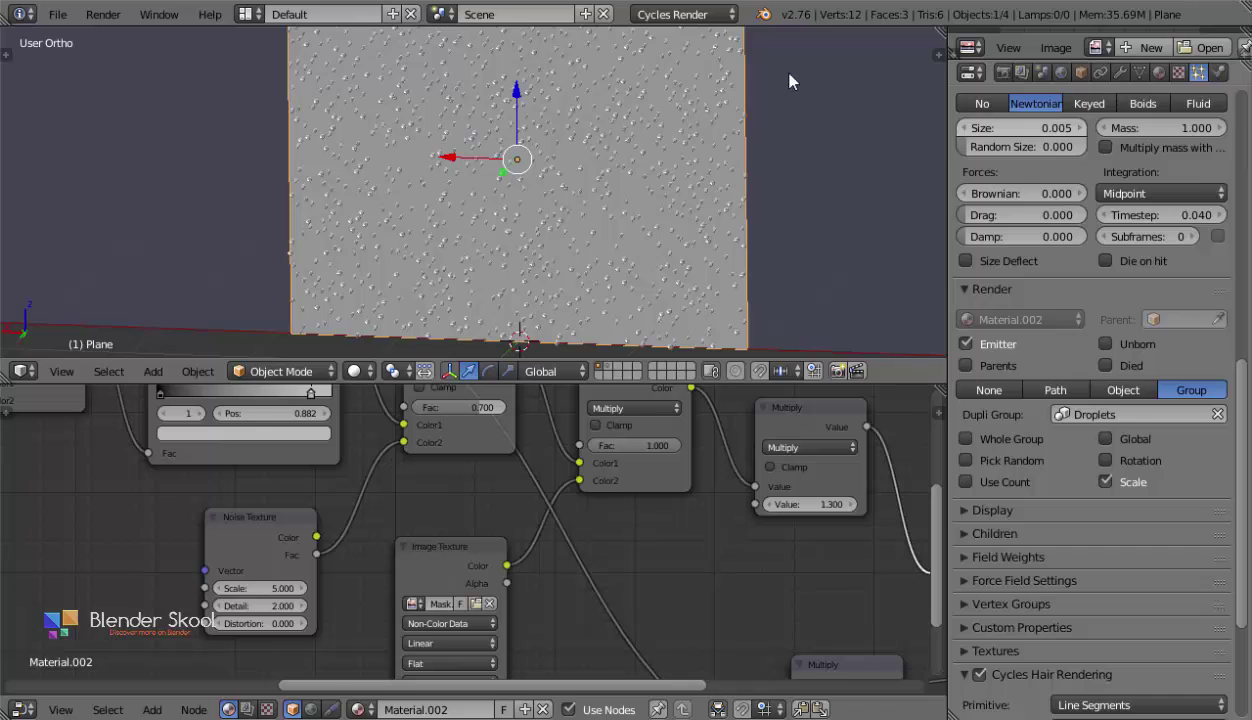
pyautogui.scroll(8, 627, 199)
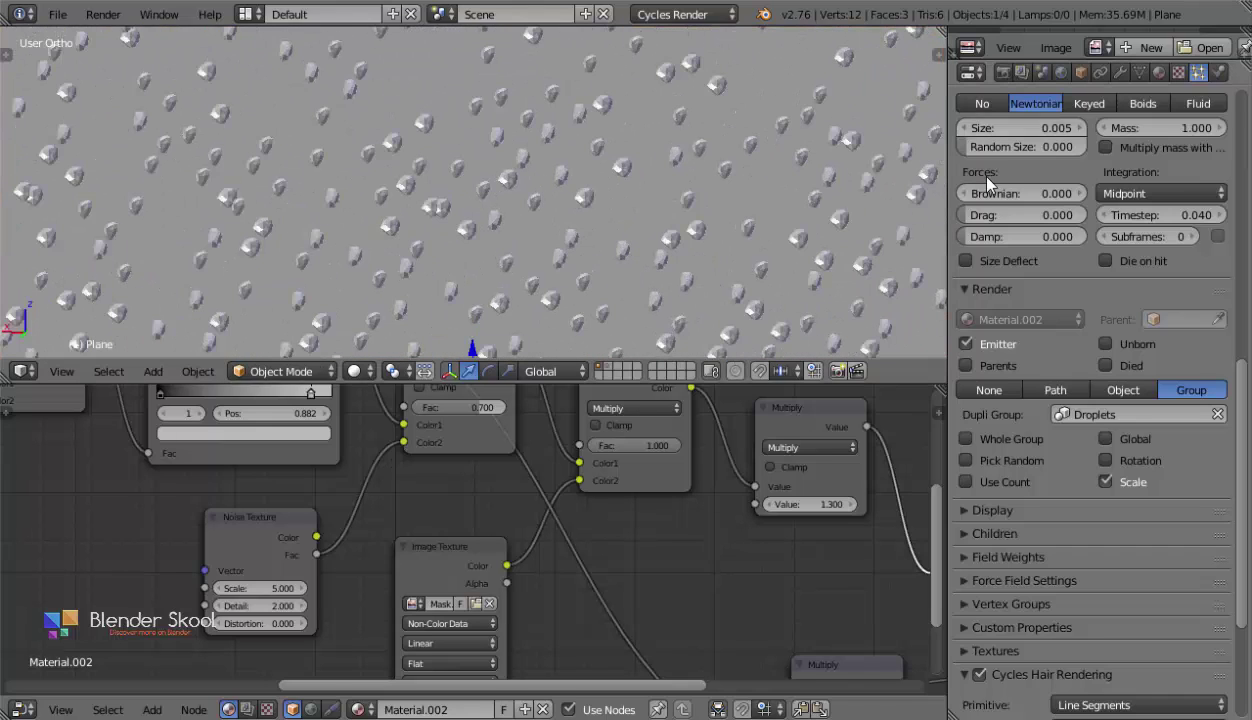
pyautogui.click(986, 129)
pyautogui.write('0.001')
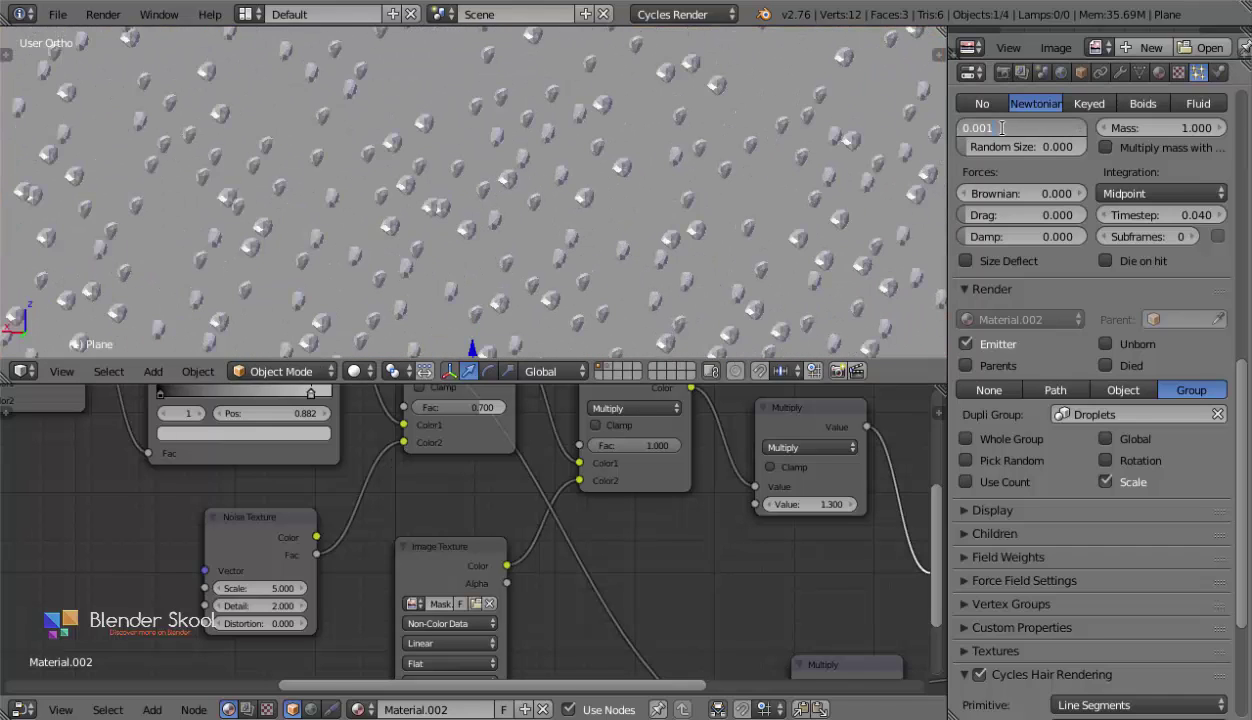
pyautogui.press('Return')
# Set the particle size to 0.002 and the random size to about 0.768.
pyautogui.click(977, 126)
pyautogui.write('0.00')
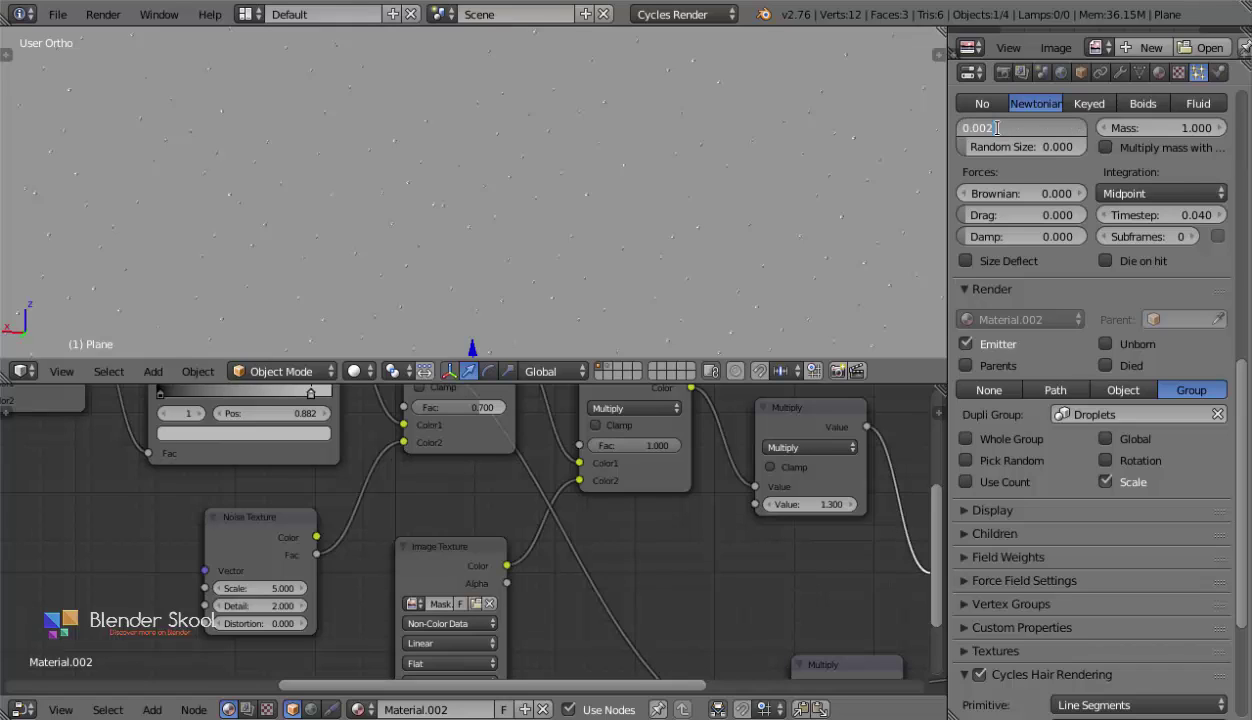
pyautogui.write('2')
pyautogui.press('Return')
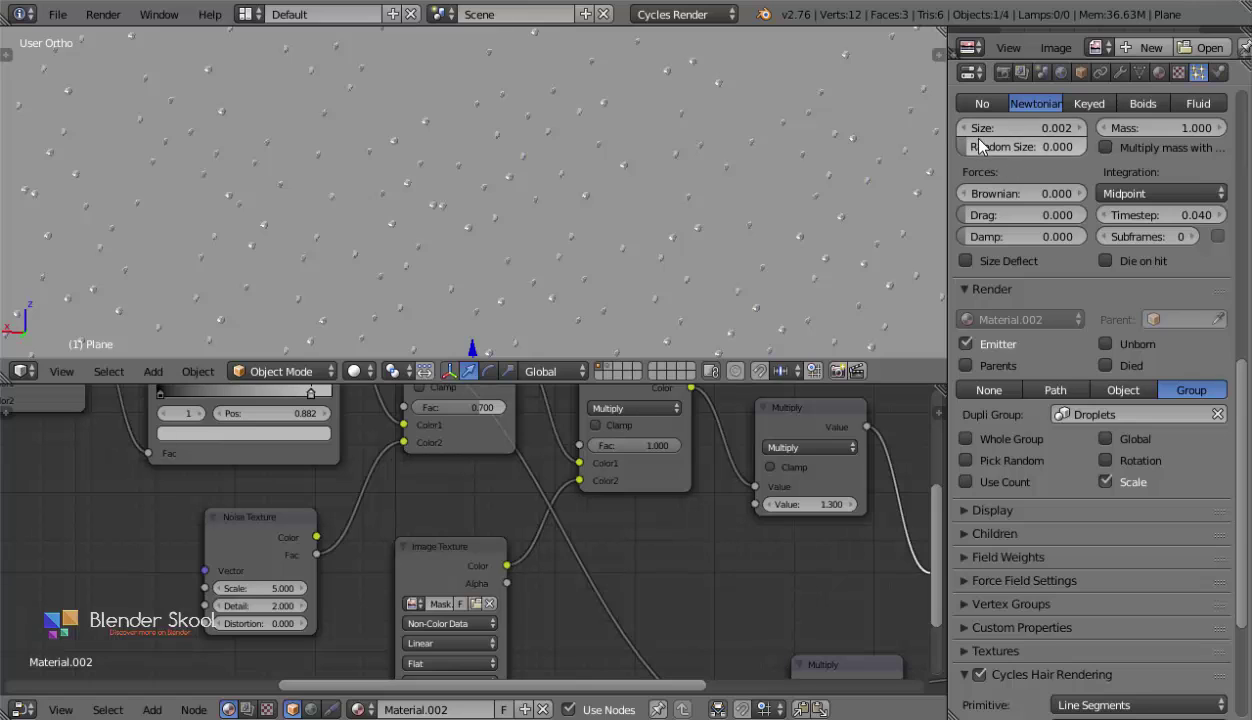
pyautogui.moveTo(1012, 147); pyautogui.dragTo(1090, 147)
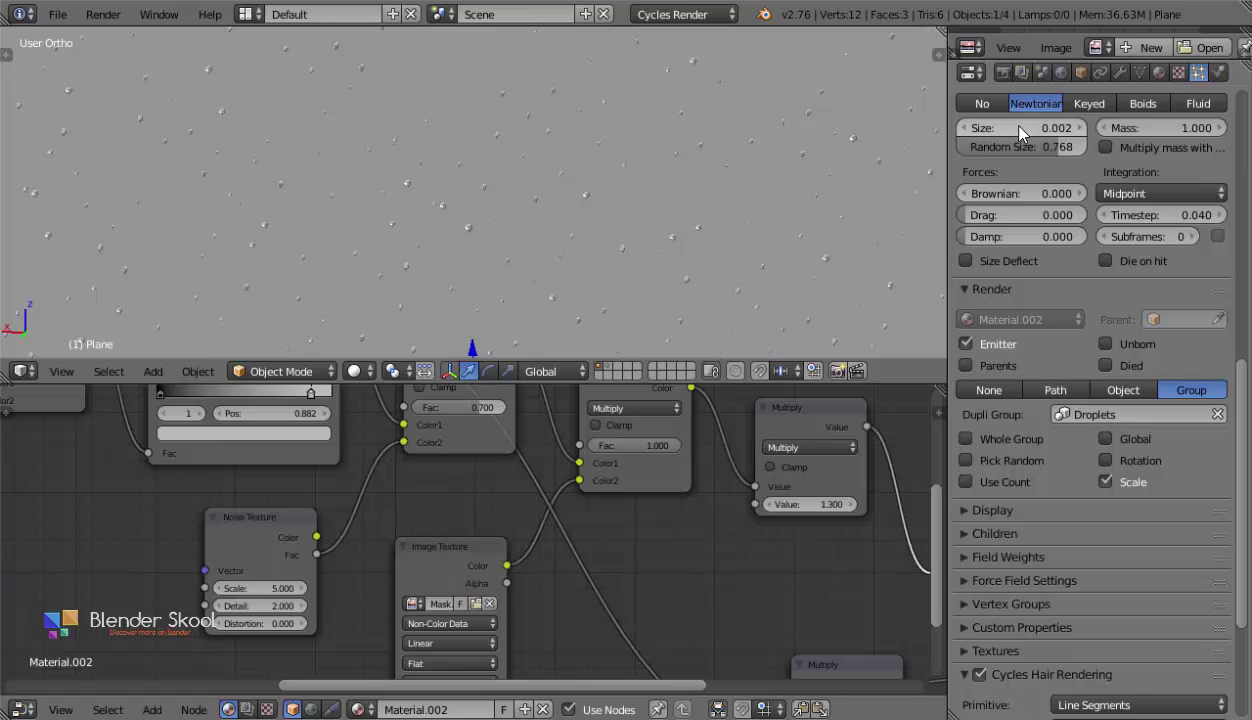
# Switch the viewport to wireframe and examine how the drops are spread over the glass plane.
pyautogui.scroll(-3, 432, 137)
pyautogui.press('z')
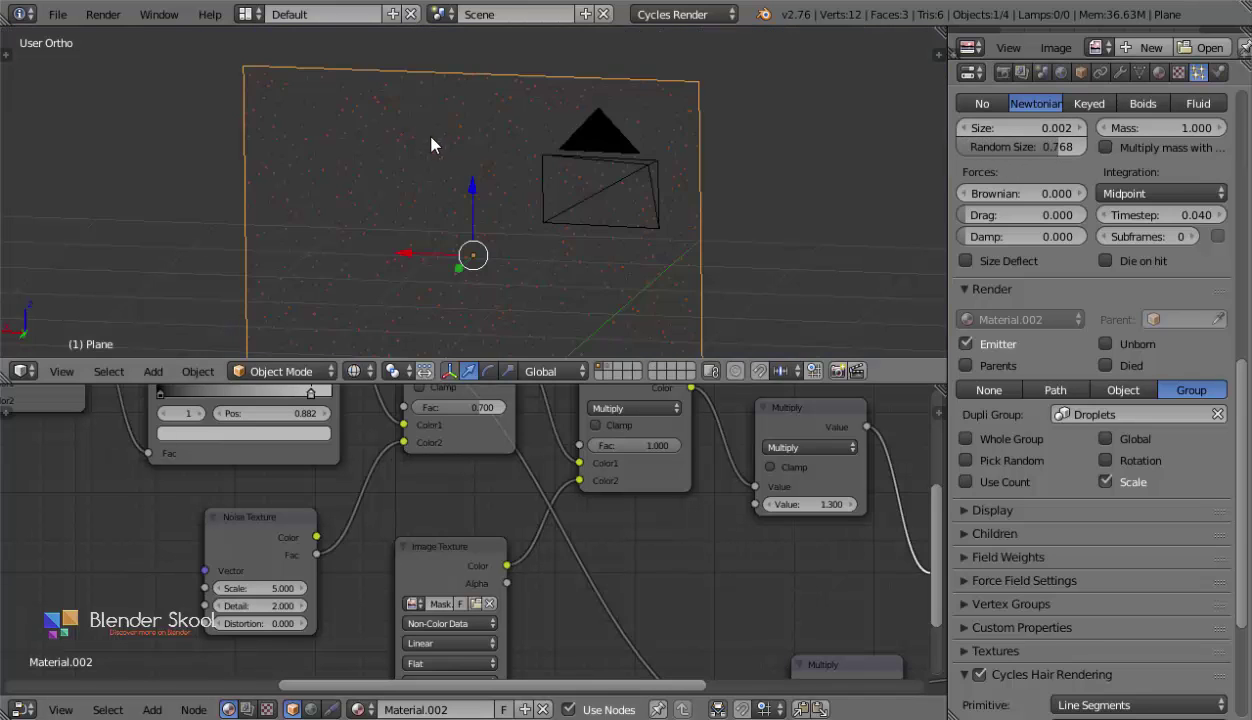
pyautogui.moveTo(366, 160); pyautogui.dragTo(437, 200, button='middle')
pyautogui.scroll(4, 437, 200)
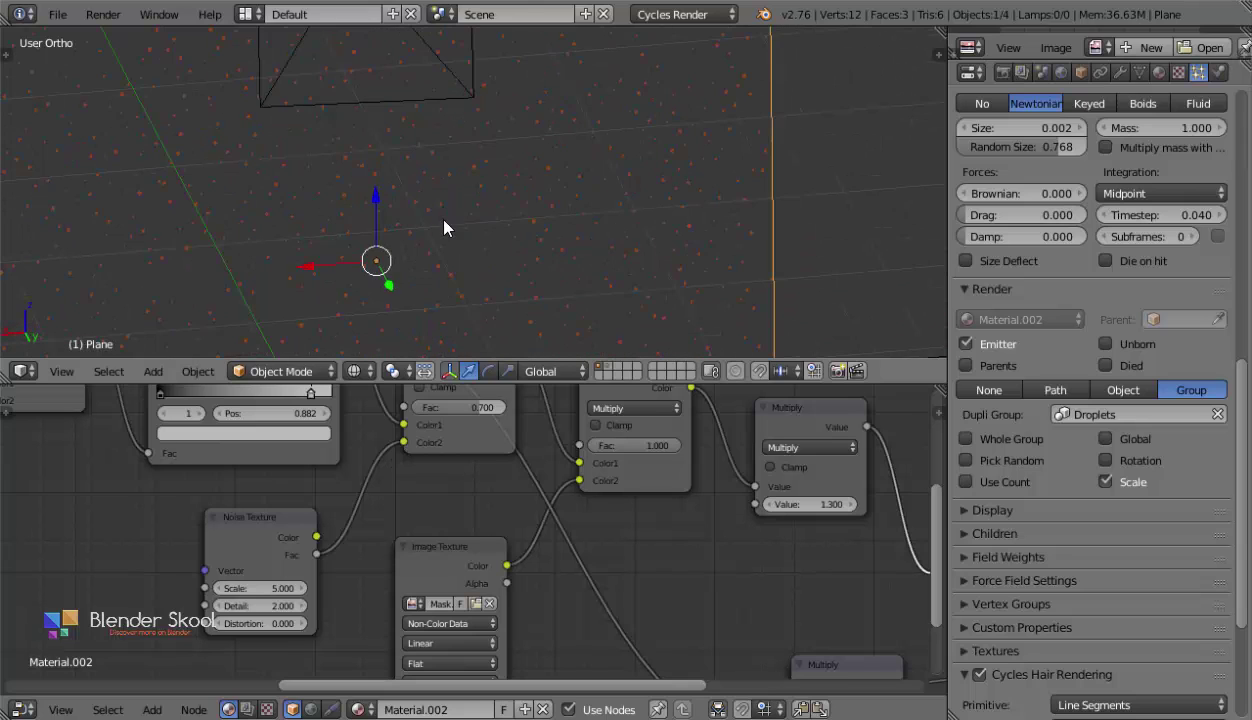
# Add a new texture to the glass plane's particle system.
pyautogui.scroll(-4, 1025, 475)
pyautogui.click(997, 521)
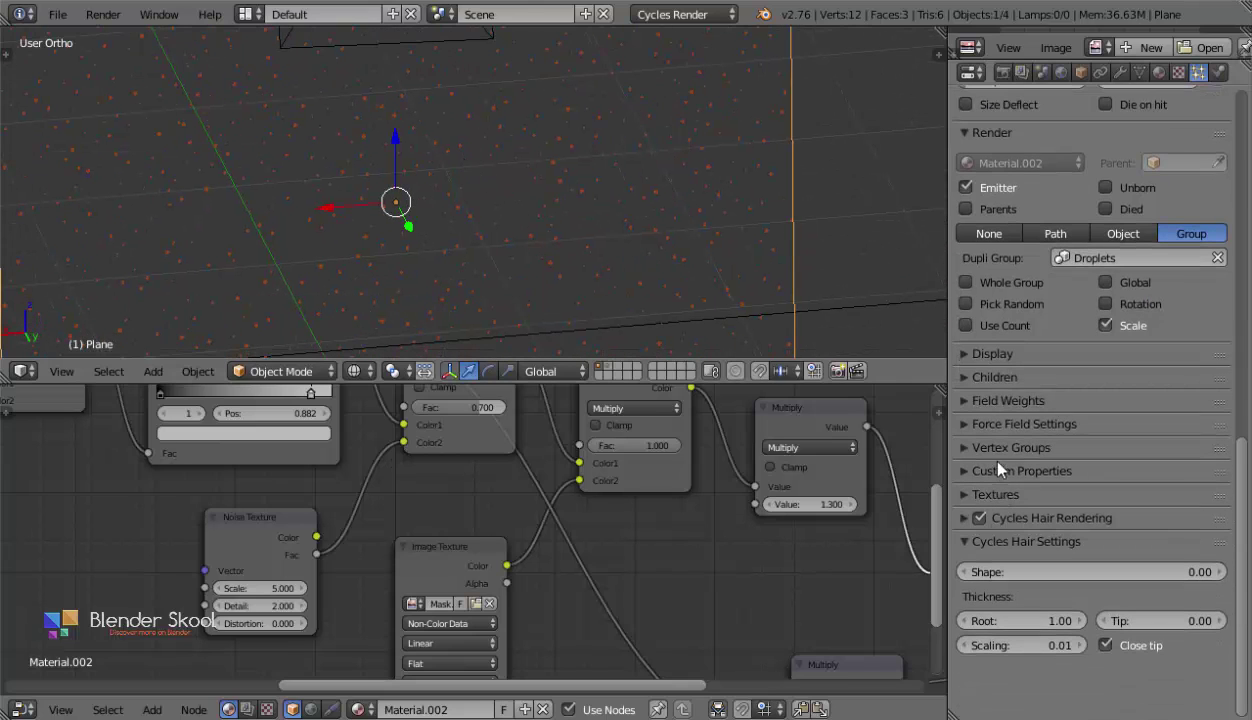
pyautogui.click(998, 500)
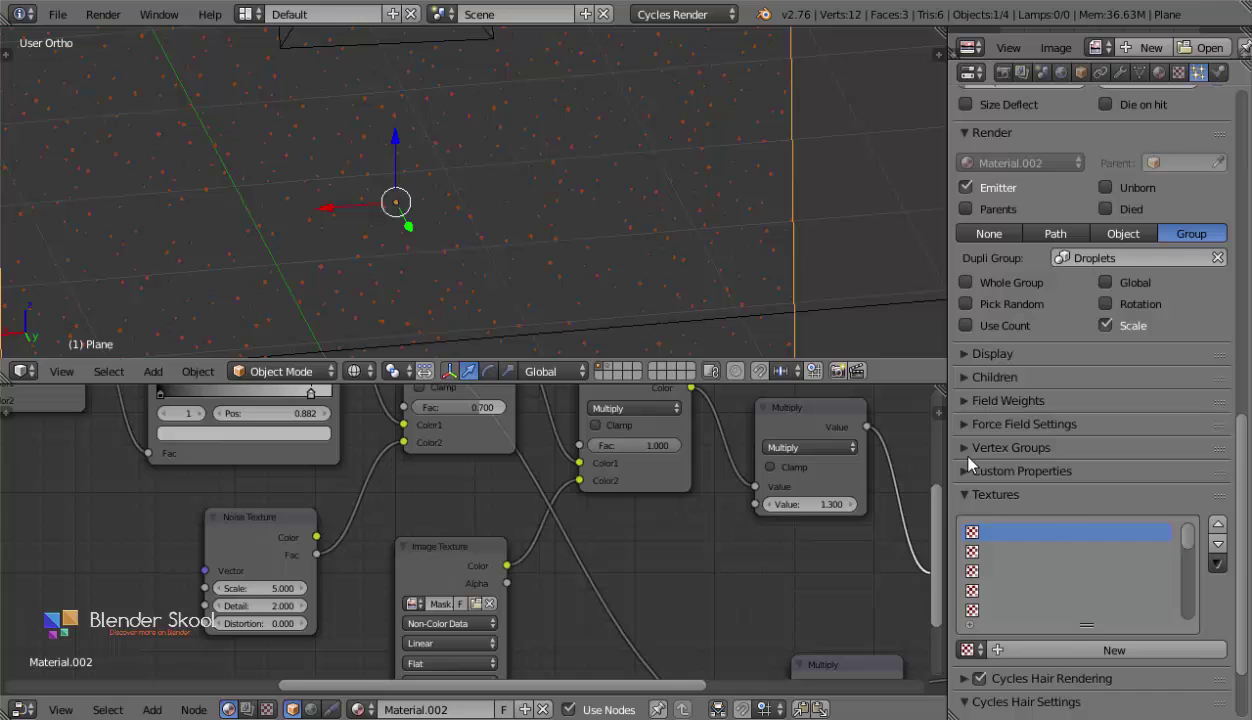
pyautogui.click(1073, 648)
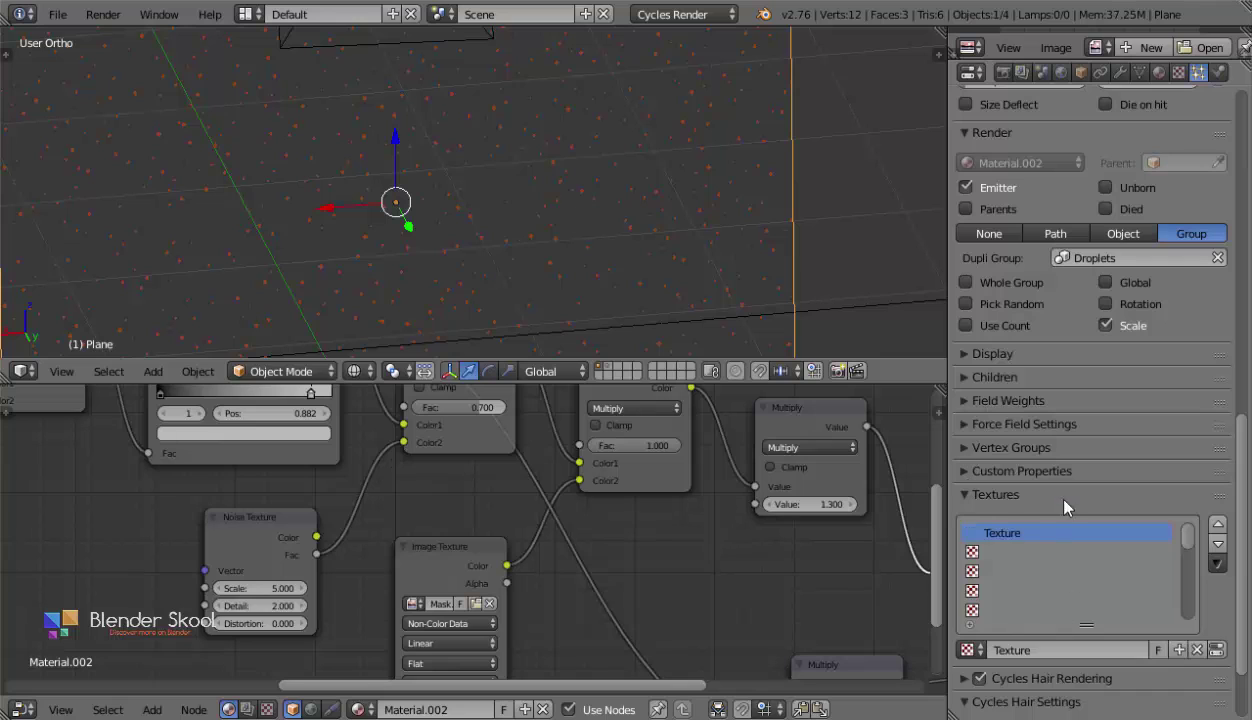
# Show the particle system's texture settings and set the texture type to Voronoi.
pyautogui.click(1180, 74)
pyautogui.click(1065, 138)
pyautogui.click(1088, 212)
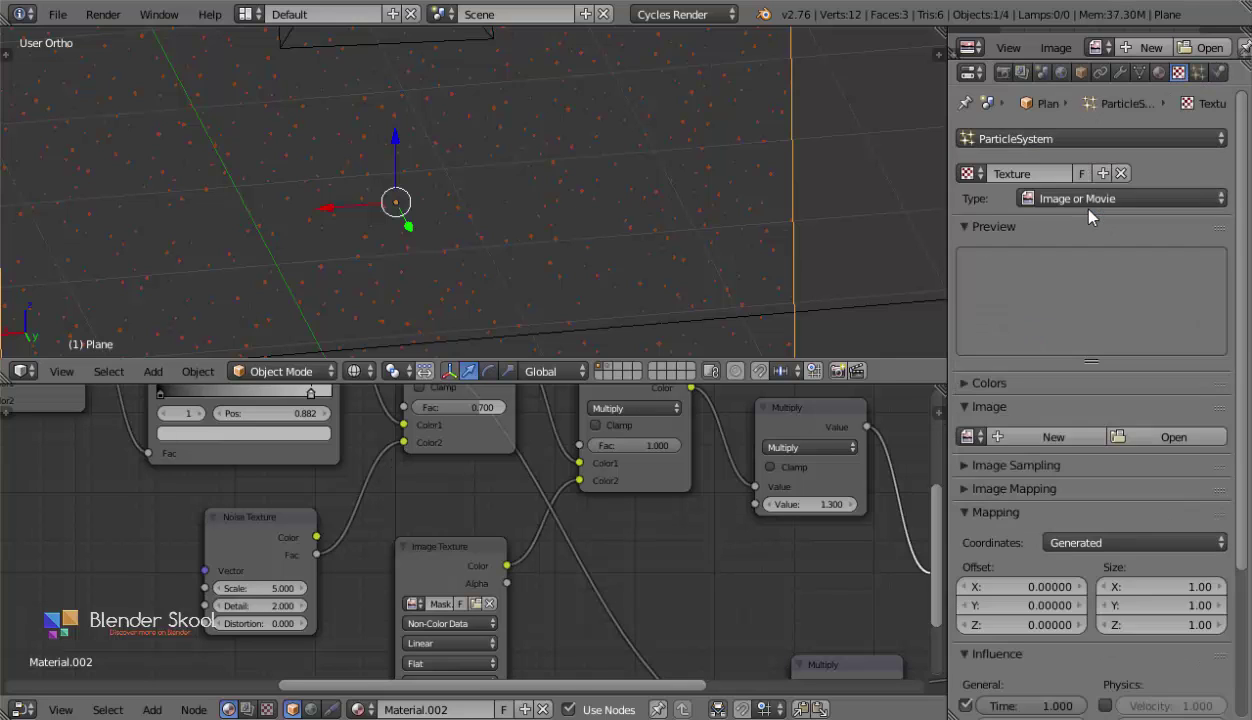
pyautogui.click(1088, 200)
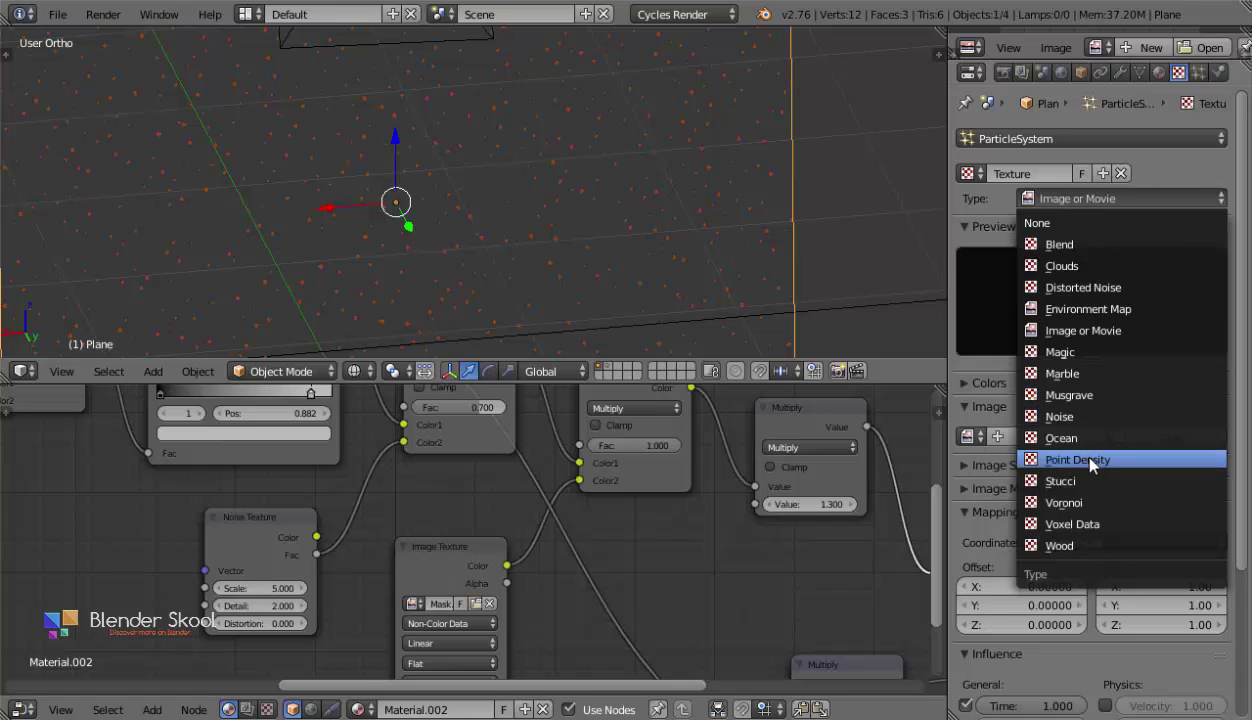
pyautogui.click(1070, 502)
# Make the Voronoi texture influence the hair length instead of the particle time.
pyautogui.scroll(-6, 1059, 349)
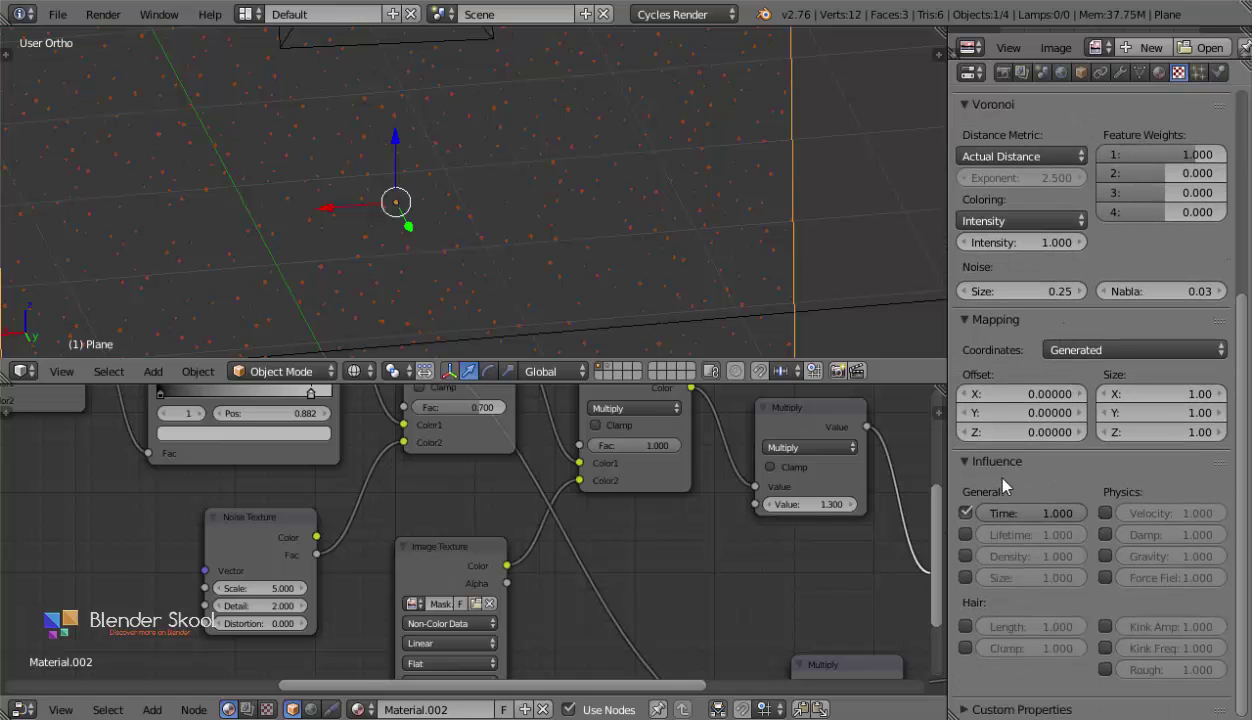
pyautogui.click(965, 513)
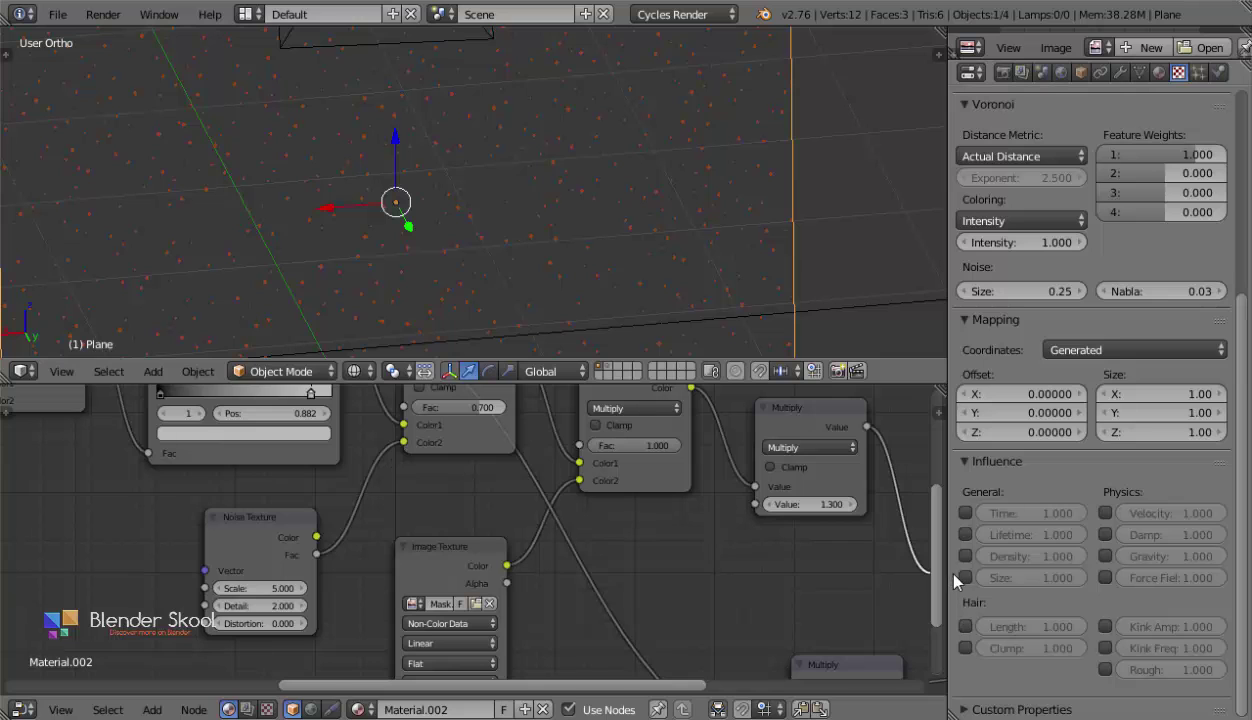
pyautogui.click(965, 626)
# View the scene through the camera in rendered shading and examine the drops on the foggy glass.
pyautogui.moveTo(480, 320); pyautogui.dragTo(94, 341, button='middle')
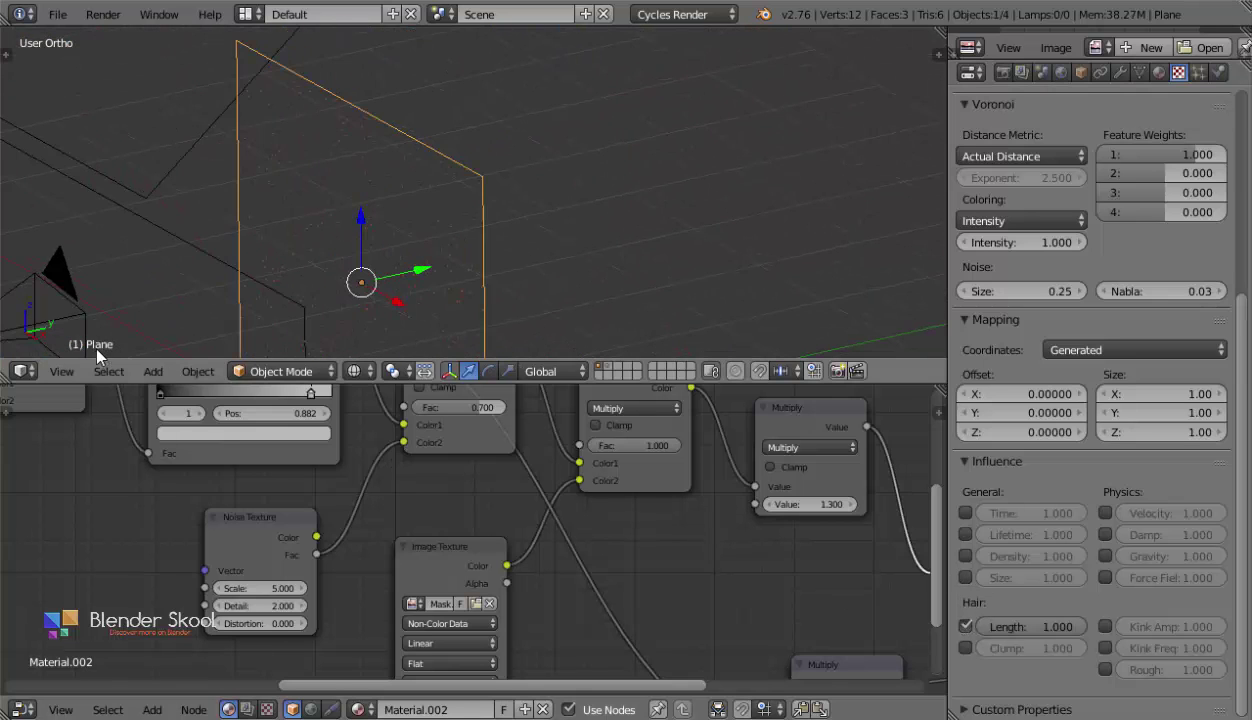
pyautogui.click(62, 371)
pyautogui.click(120, 300)
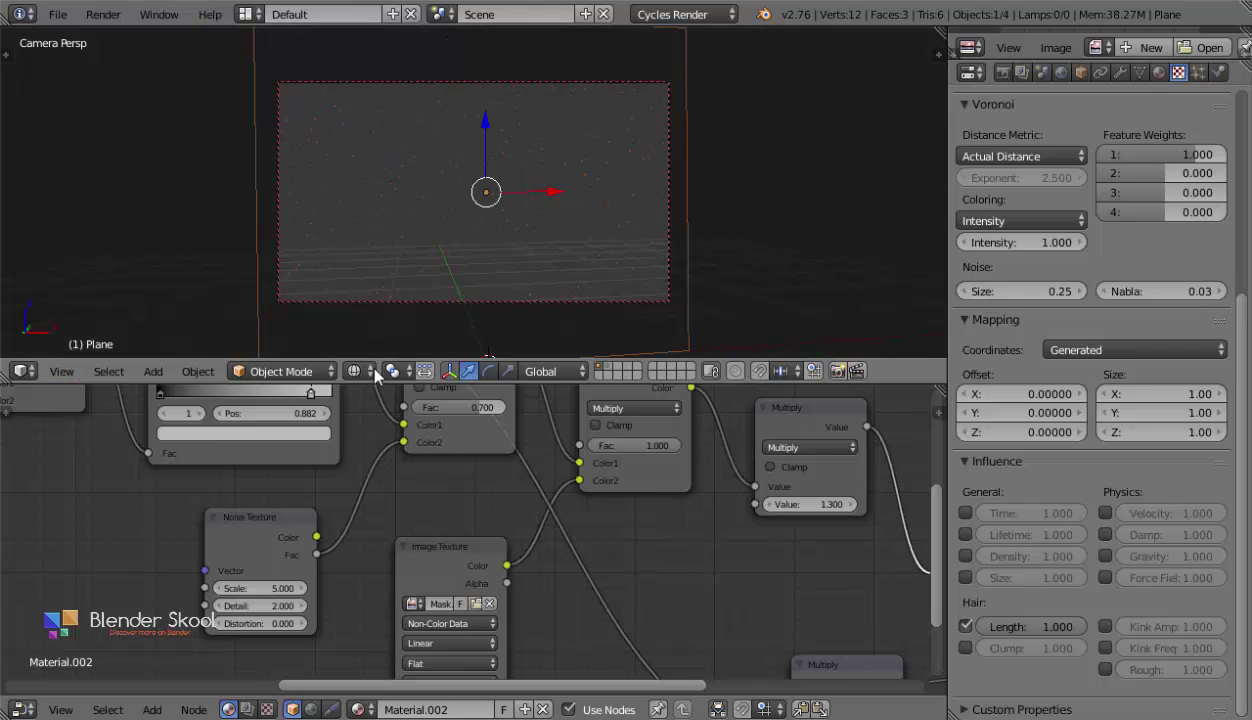
pyautogui.click(355, 371)
pyautogui.click(416, 240)
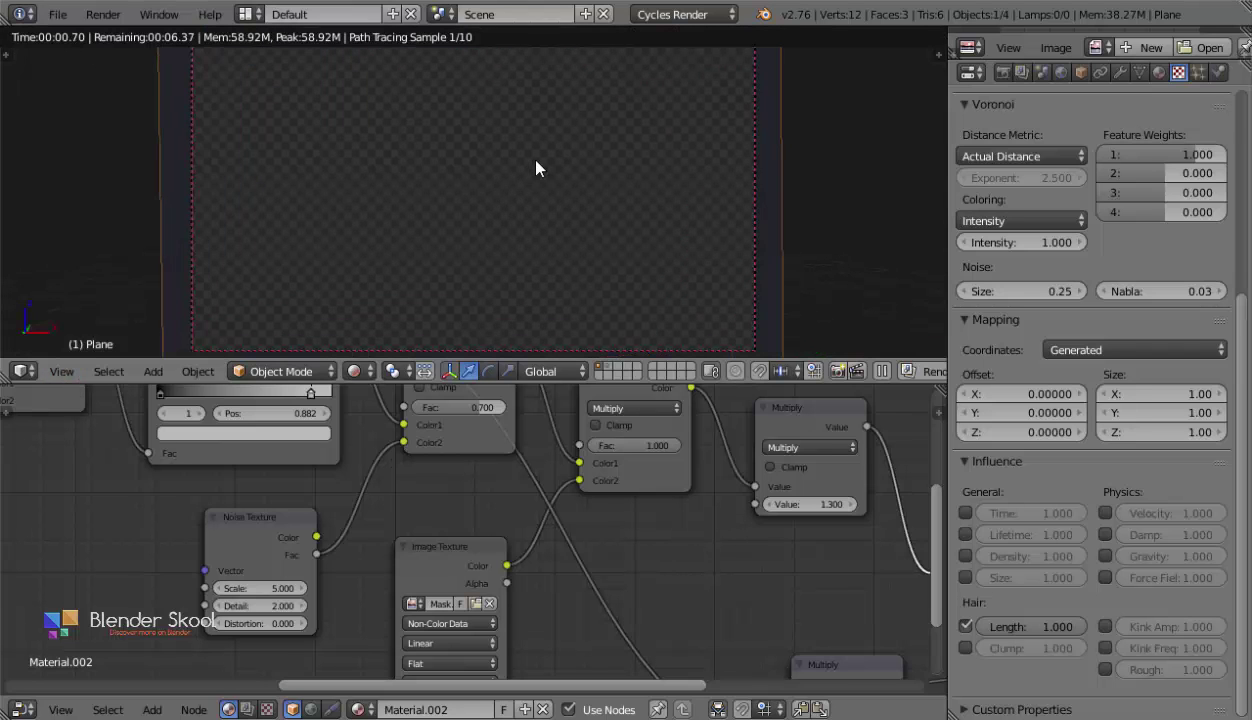
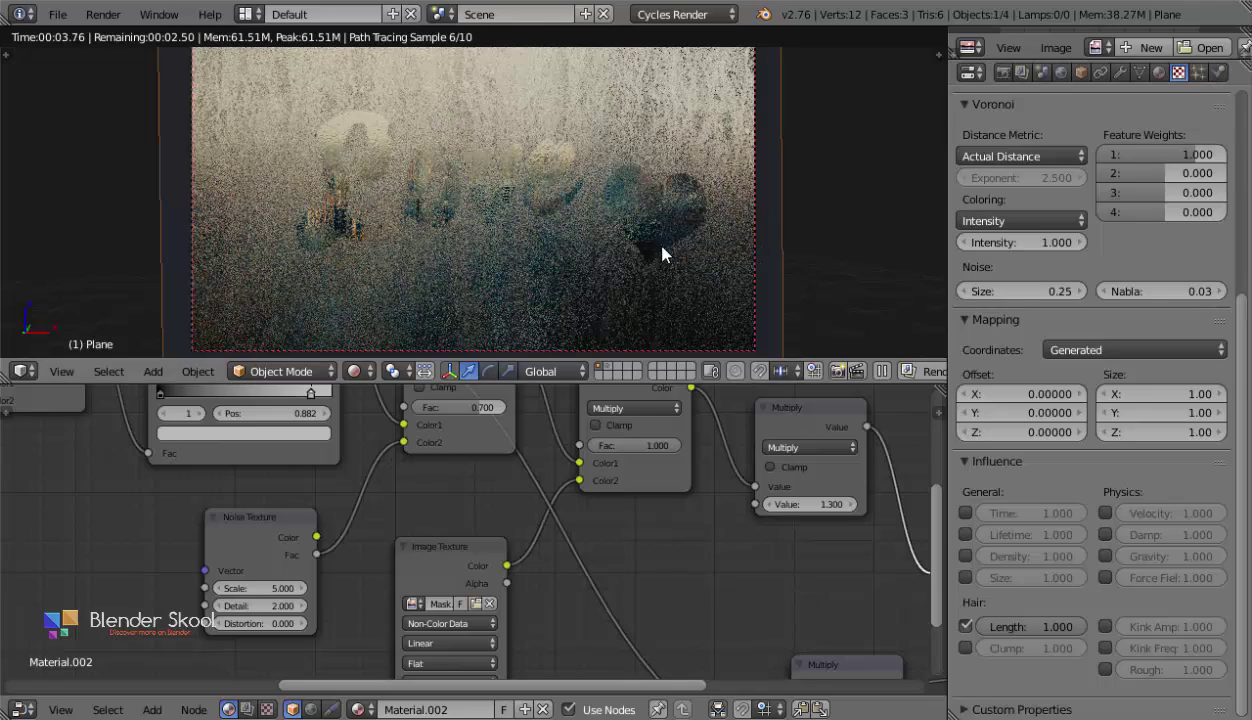
pyautogui.scroll(4, 631, 227)
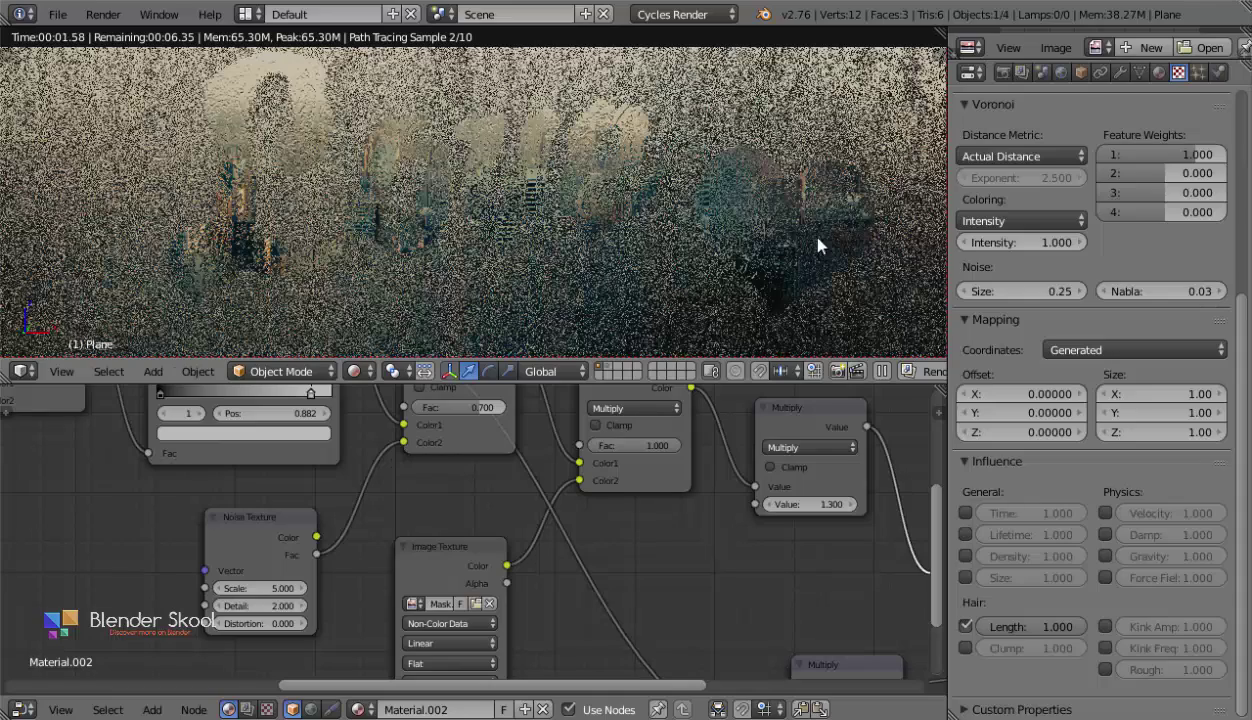
# Show the scene's render settings and bring the whole camera frame back into view.
pyautogui.scroll(5, 1004, 156)
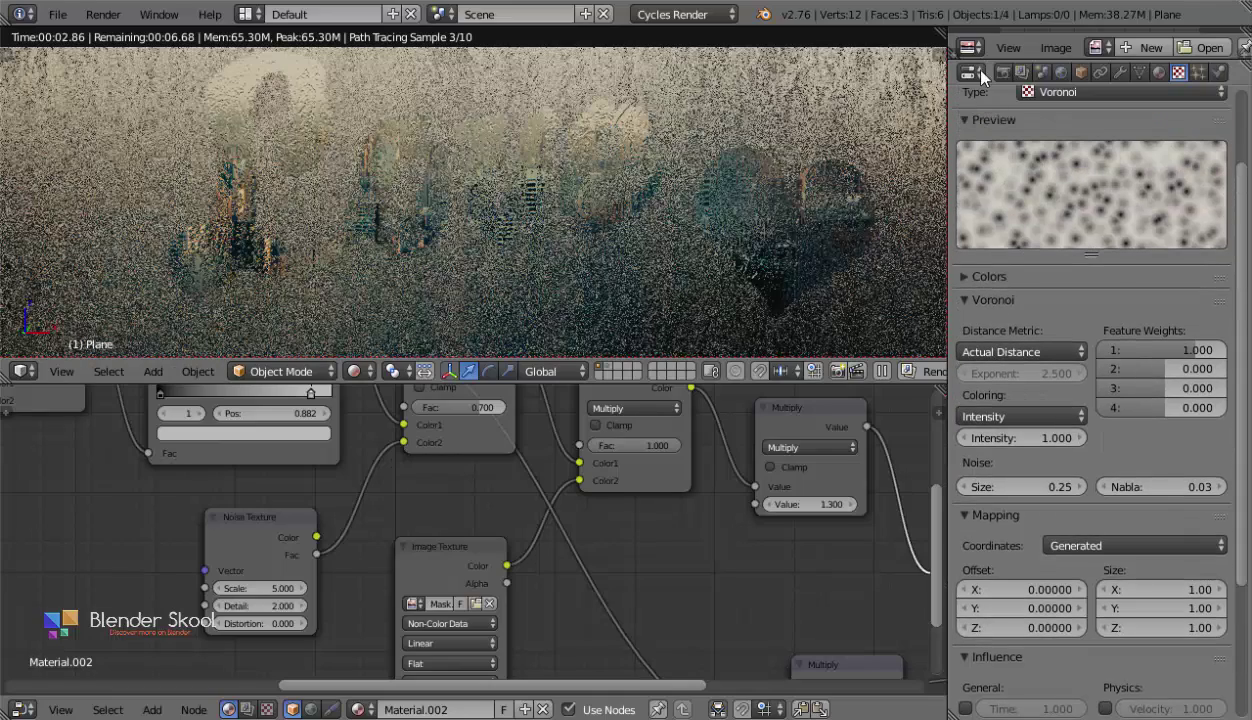
pyautogui.click(1004, 73)
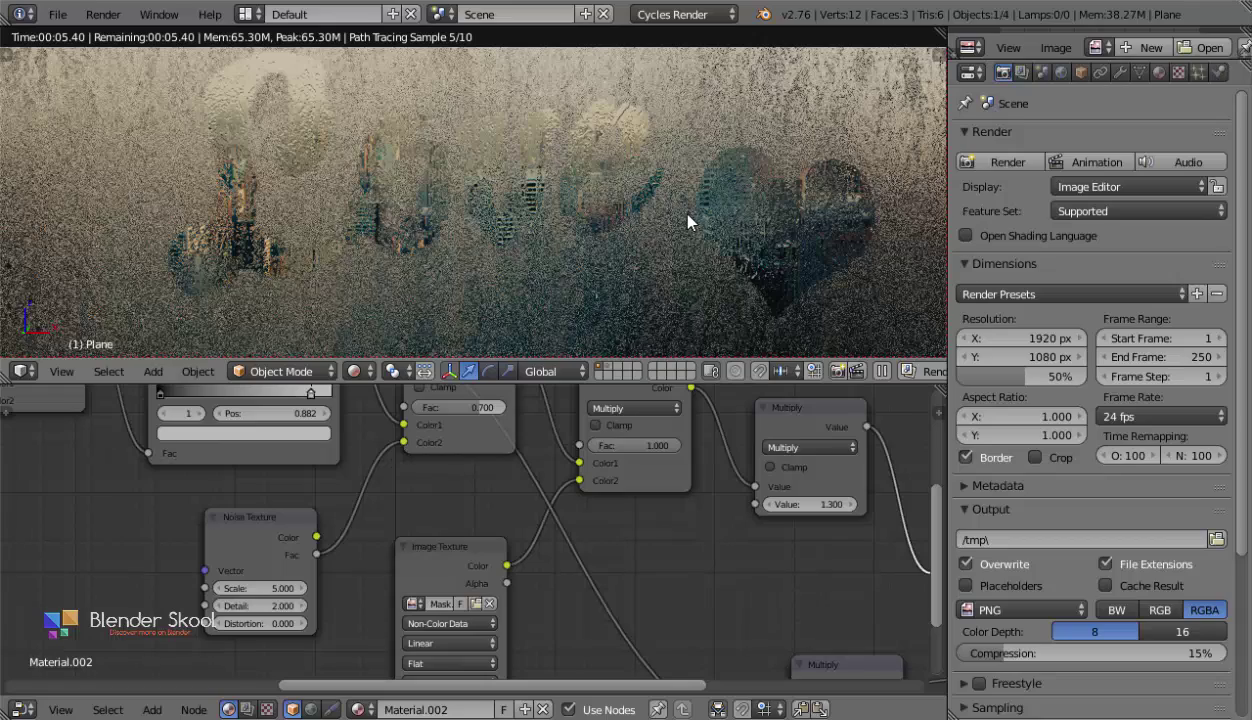
pyautogui.press('KP_0')
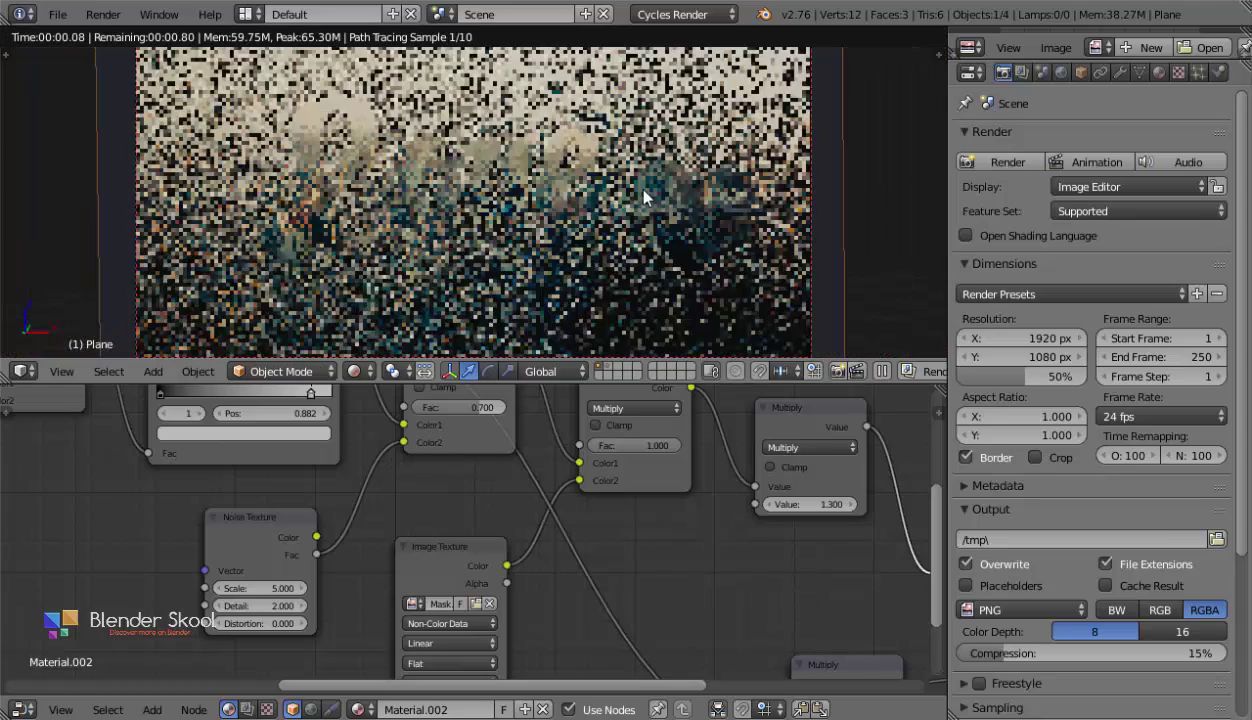
pyautogui.scroll(-2, 494, 136)
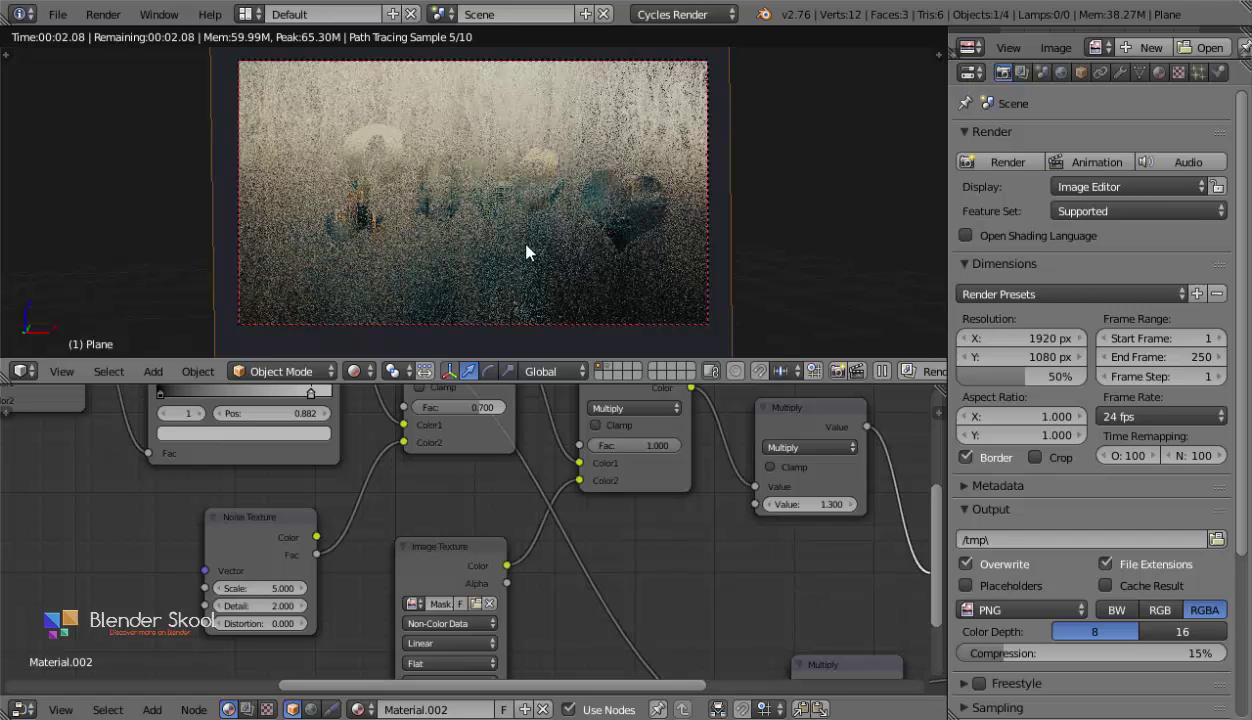
pyautogui.moveTo(752, 181); pyautogui.dragTo(660, 184, button='middle')
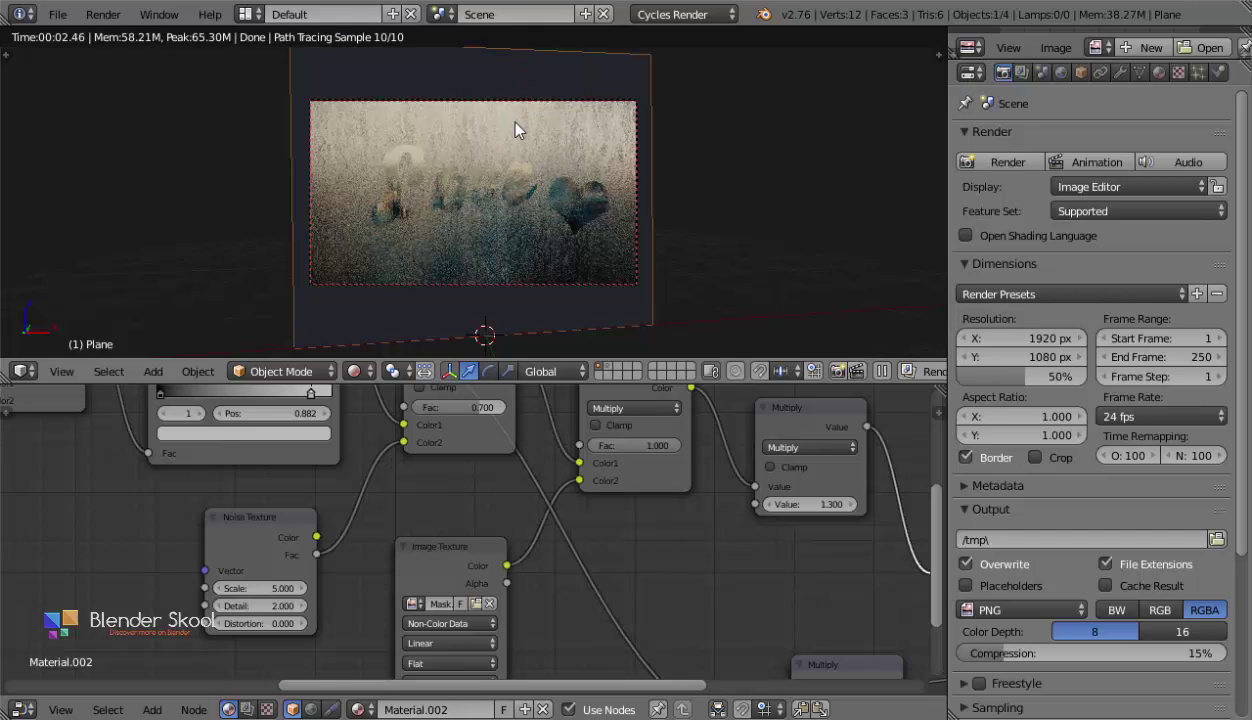
pyautogui.moveTo(788, 292); pyautogui.dragTo(645, 225, button='middle')
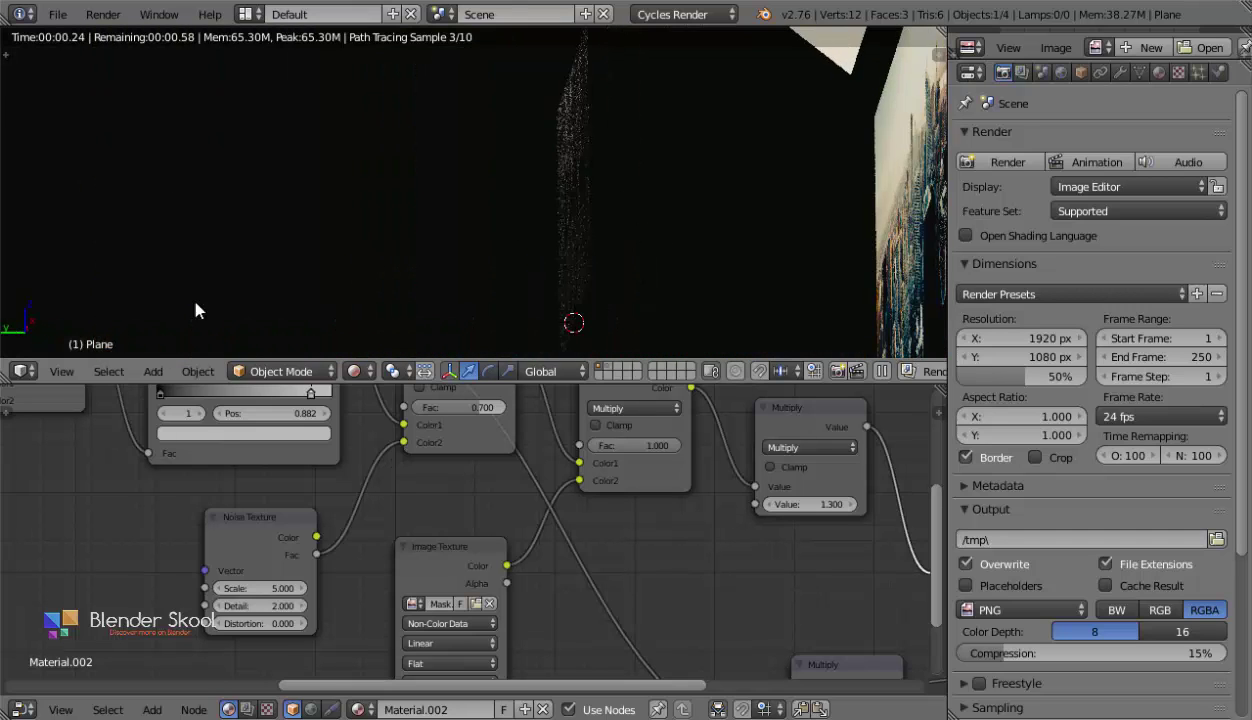
pyautogui.click(60, 372)
pyautogui.click(112, 290)
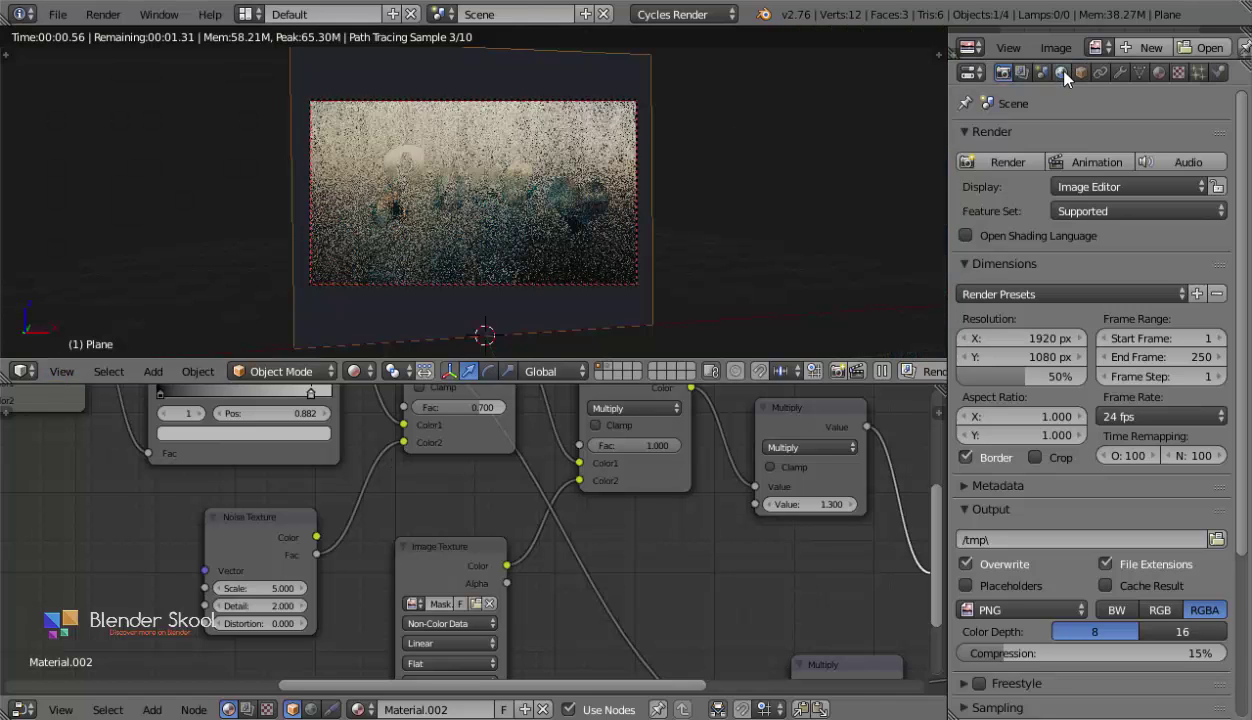
pyautogui.moveTo(1006, 58); pyautogui.dragTo(1006, 280)
pyautogui.press('Tab')
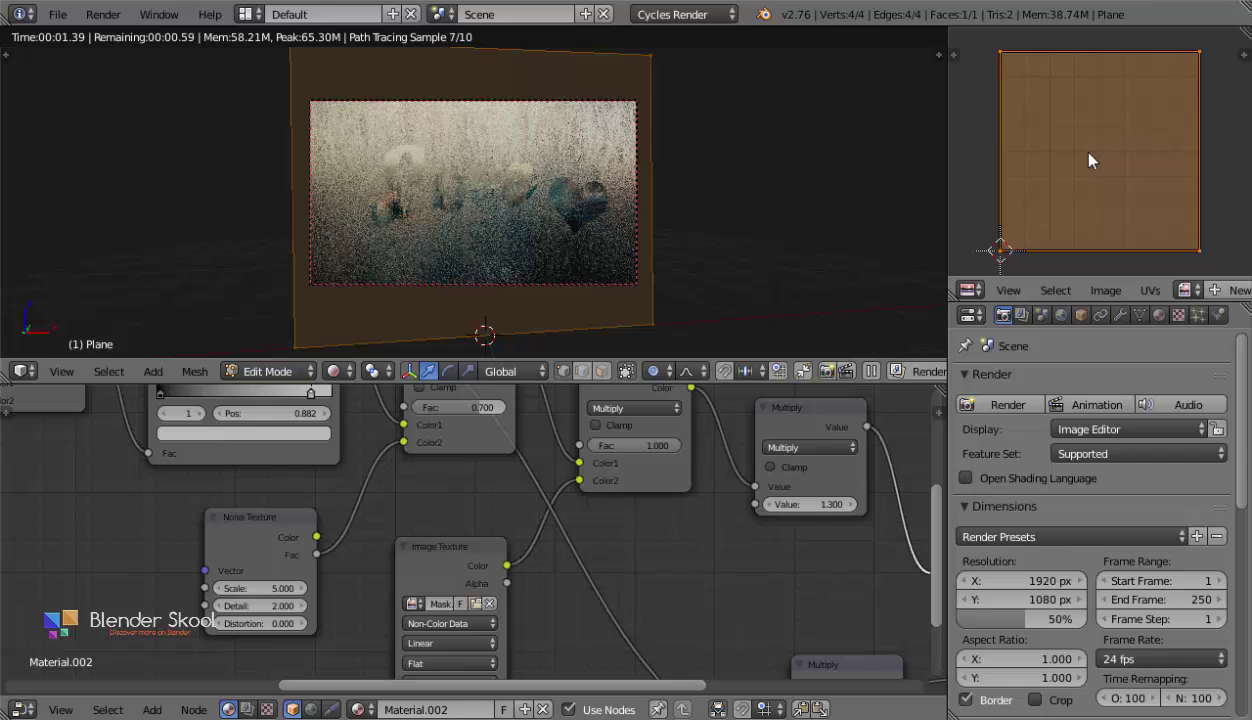
pyautogui.press('g')
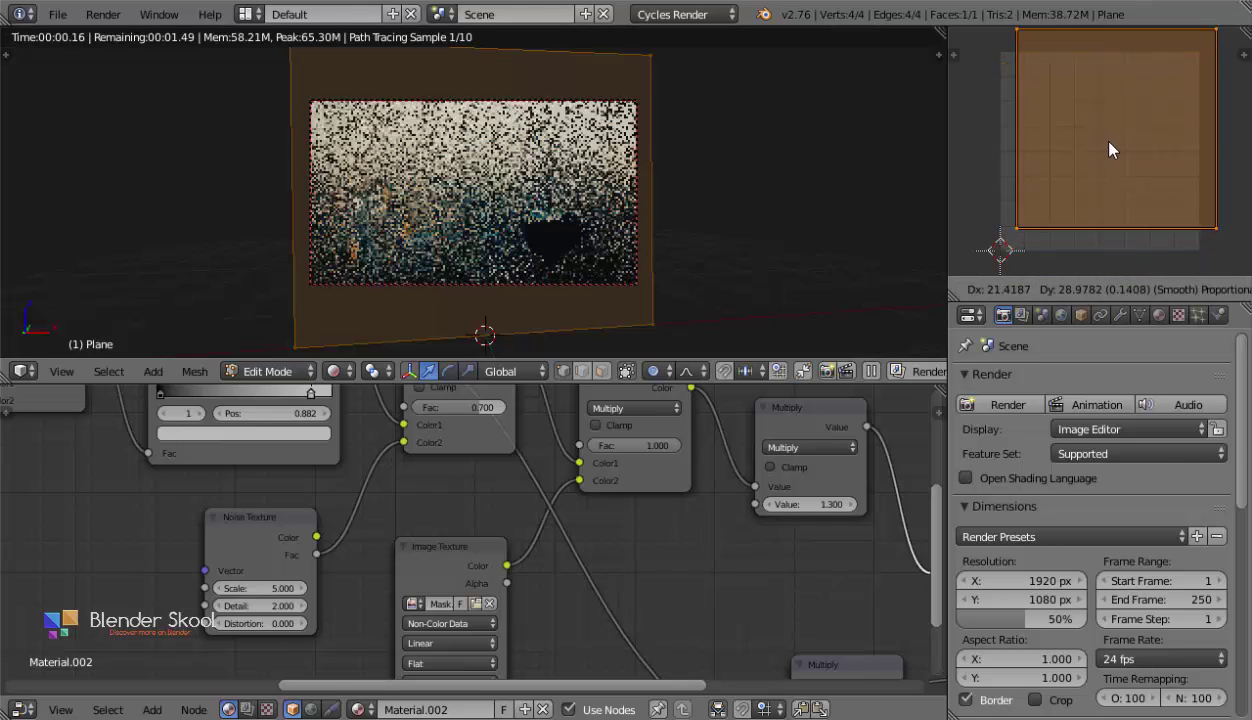
pyautogui.rightClick(1112, 147)
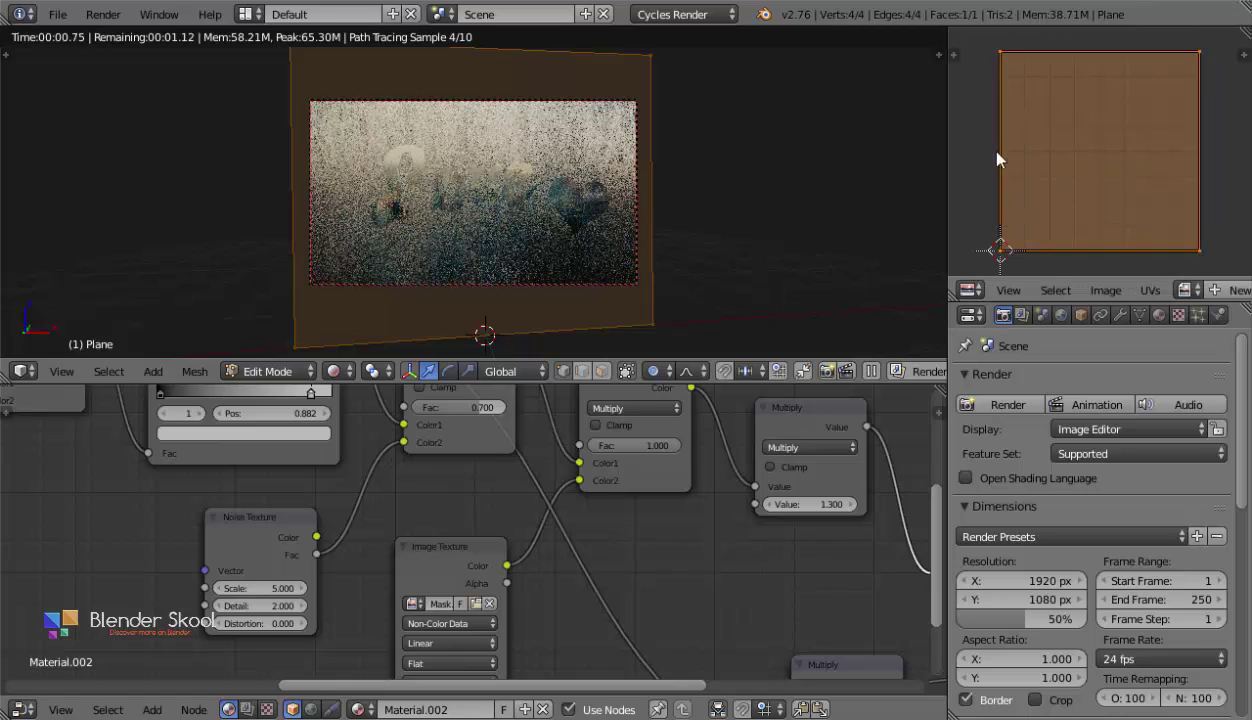
pyautogui.press('Tab')
pyautogui.moveTo(1193, 303); pyautogui.dragTo(1123, 174)
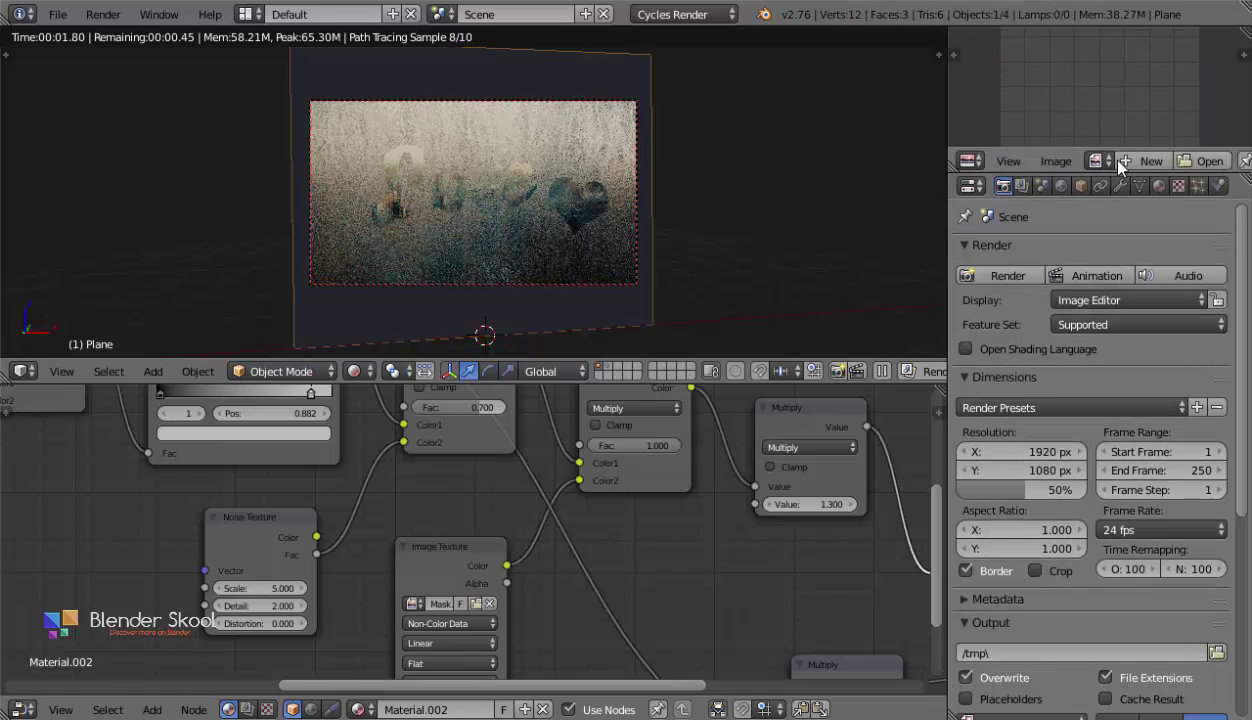
# Select the city backdrop plane and, through the camera, raise it about 0.07 along the global Z axis.
pyautogui.moveTo(592, 188); pyautogui.dragTo(790, 229, button='middle')
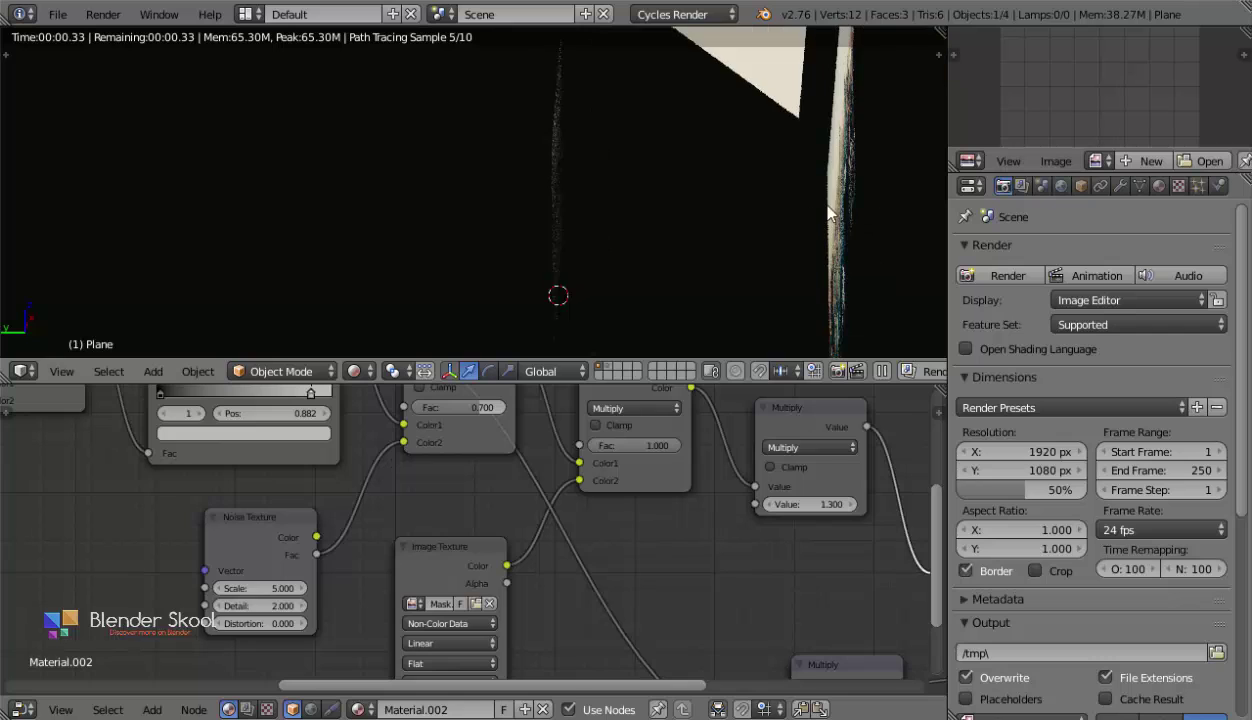
pyautogui.rightClick(785, 227)
pyautogui.click(62, 372)
pyautogui.click(90, 299)
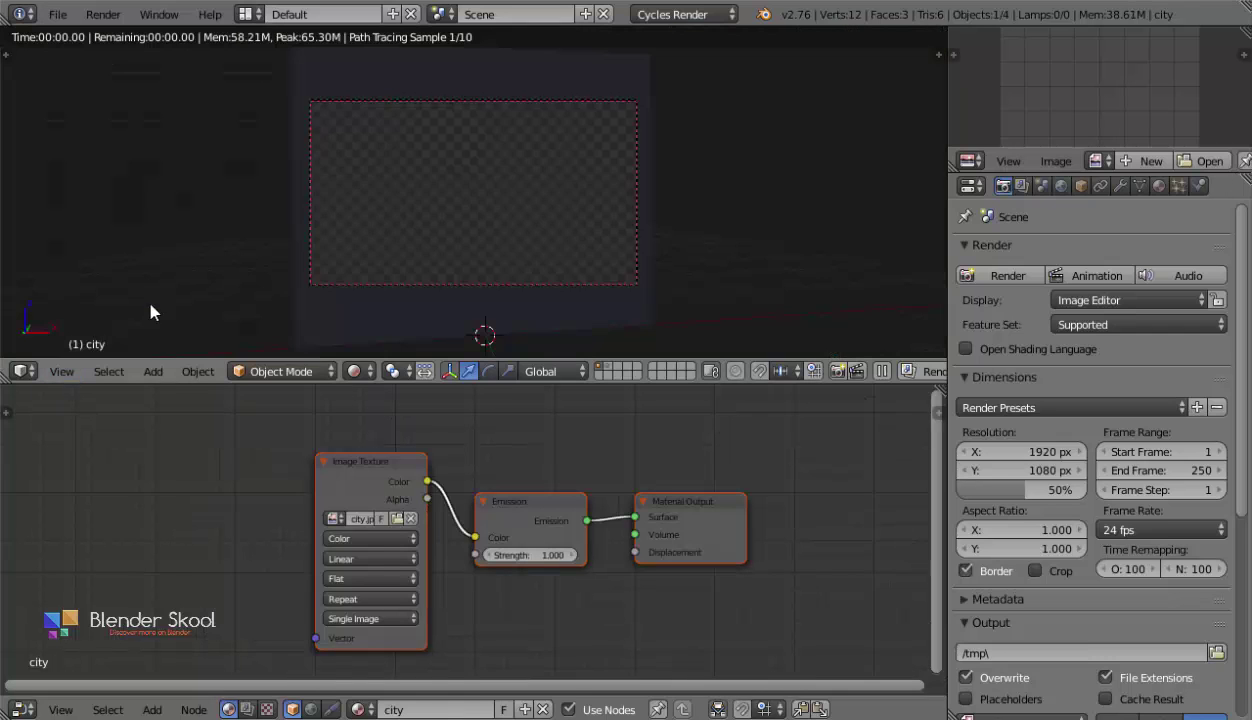
pyautogui.press('g')
pyautogui.press('z')
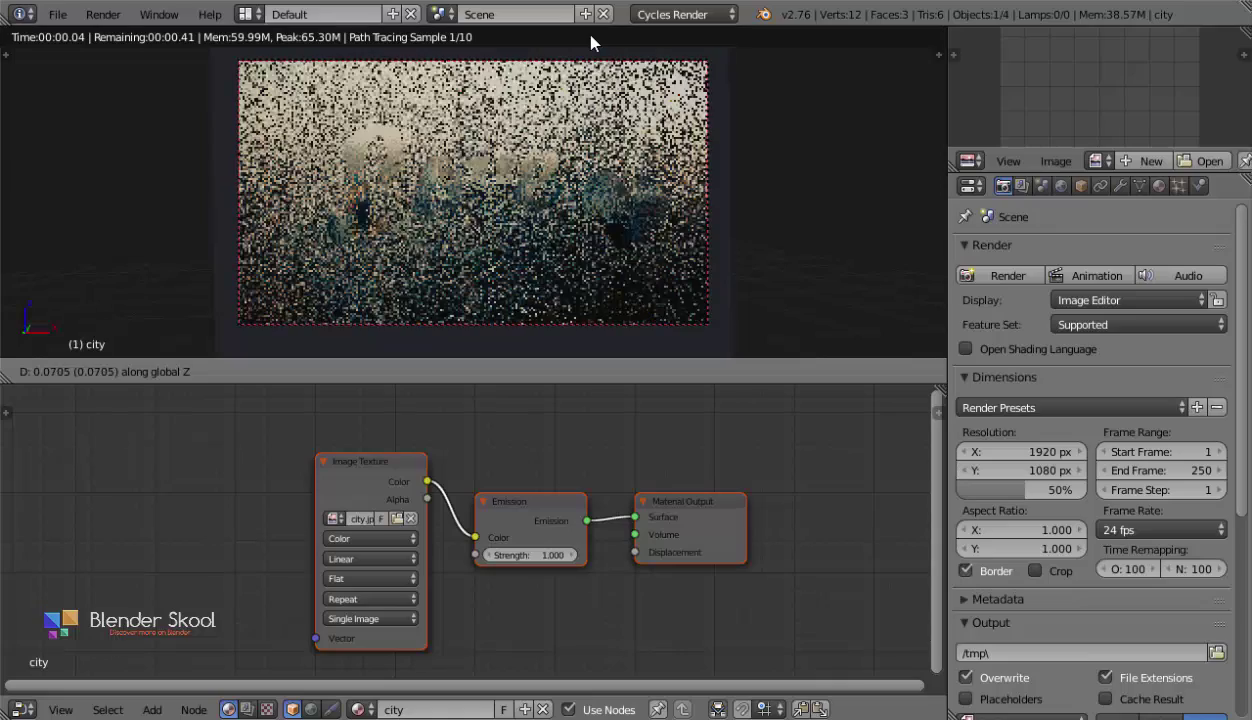
pyautogui.click(741, 304)
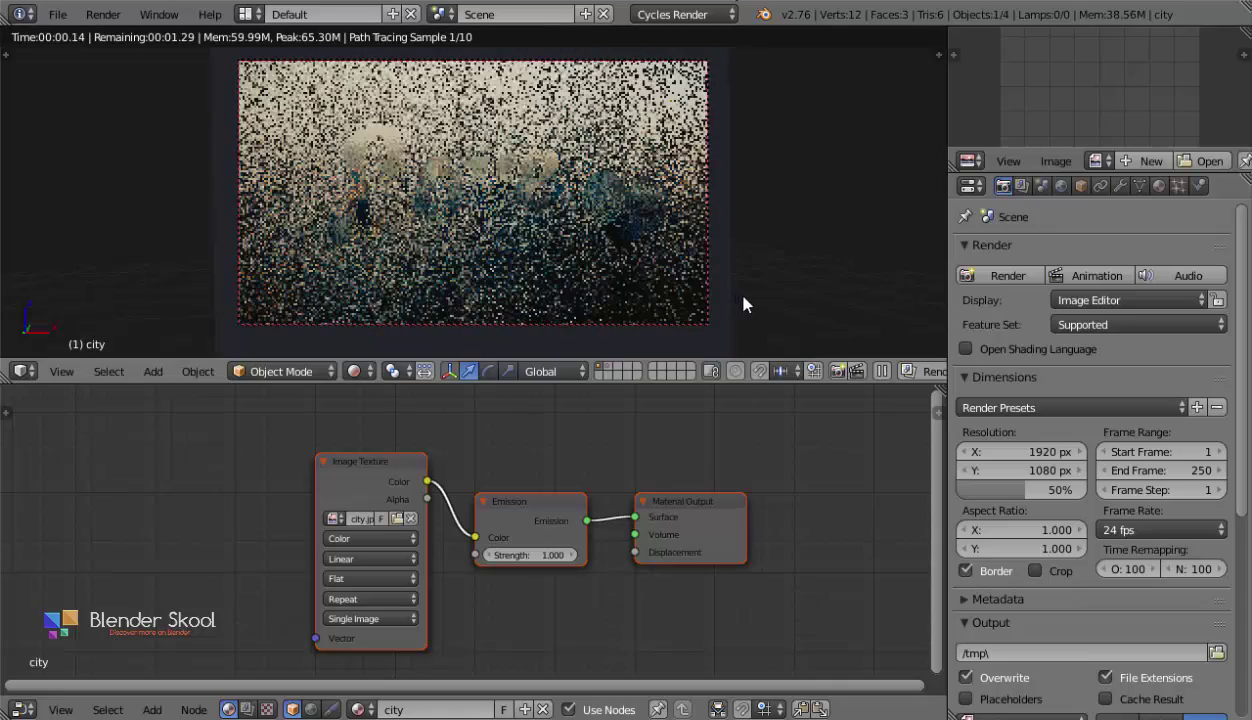
# Scale the city backdrop by about 1.05 along its local Z axis.
pyautogui.press('s')
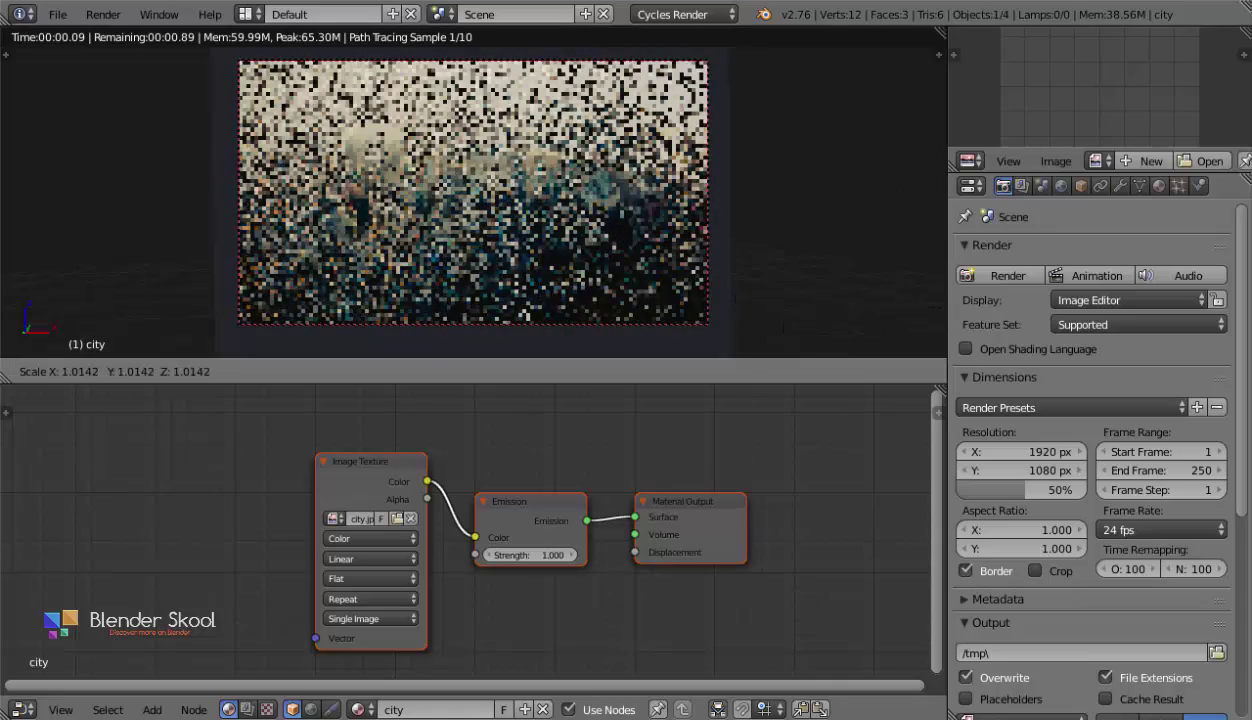
pyautogui.press('z')
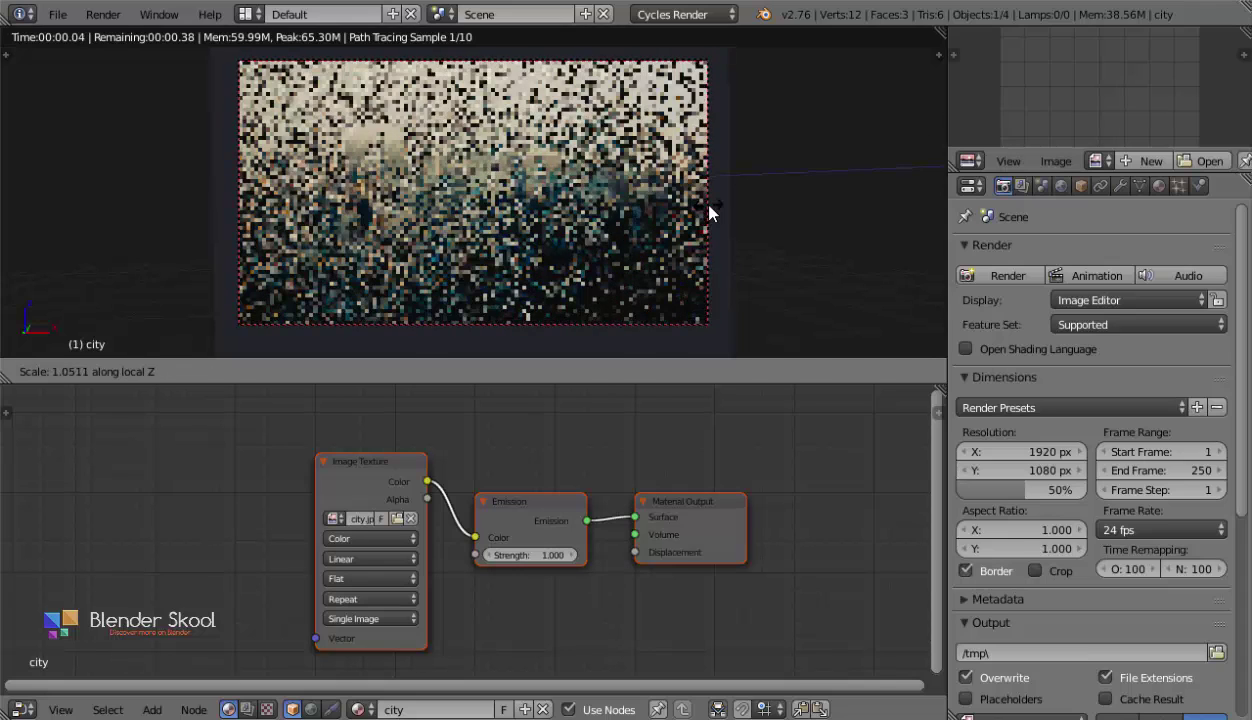
pyautogui.click(709, 210)
# Enlarge the city backdrop plane uniformly in solid shading outside the camera view.
pyautogui.hotkey('shift', 'z')
pyautogui.scroll(-2, 709, 207)
pyautogui.moveTo(746, 221); pyautogui.dragTo(818, 230, button='middle')
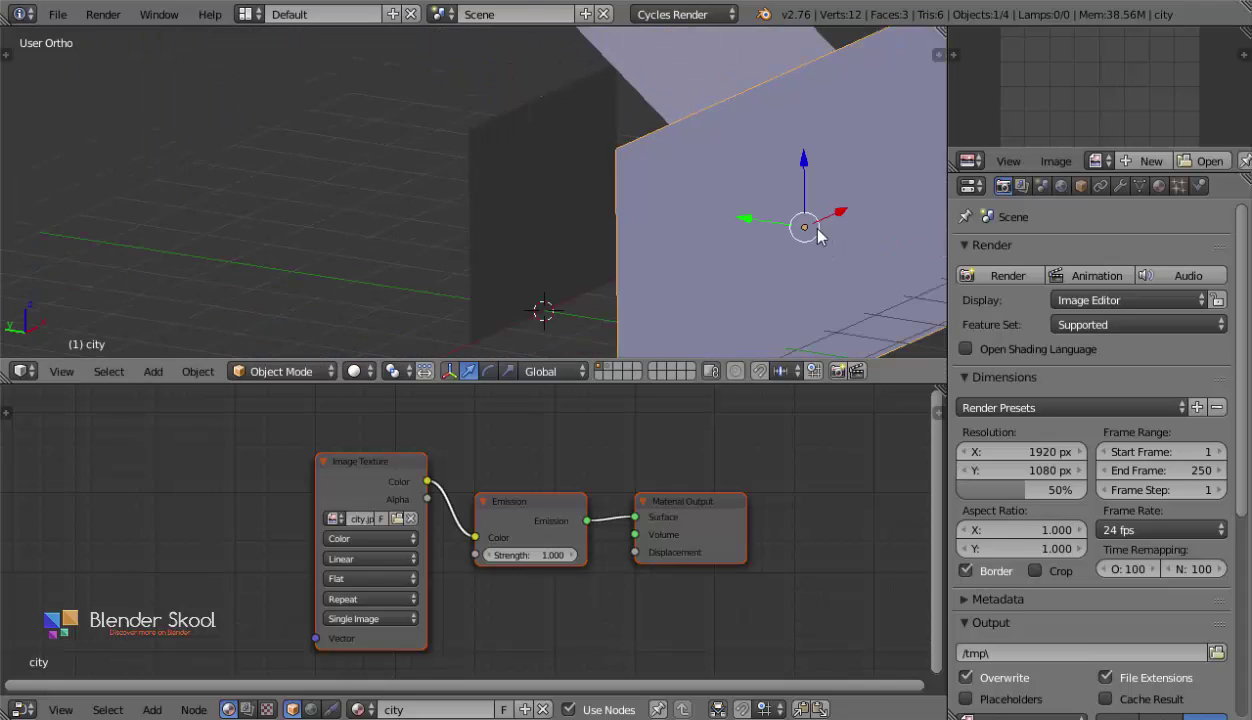
pyautogui.scroll(-3, 770, 215)
pyautogui.moveTo(716, 206); pyautogui.dragTo(674, 199, button='middle')
pyautogui.scroll(-3, 700, 204)
pyautogui.press('s')
pyautogui.click(836, 260)
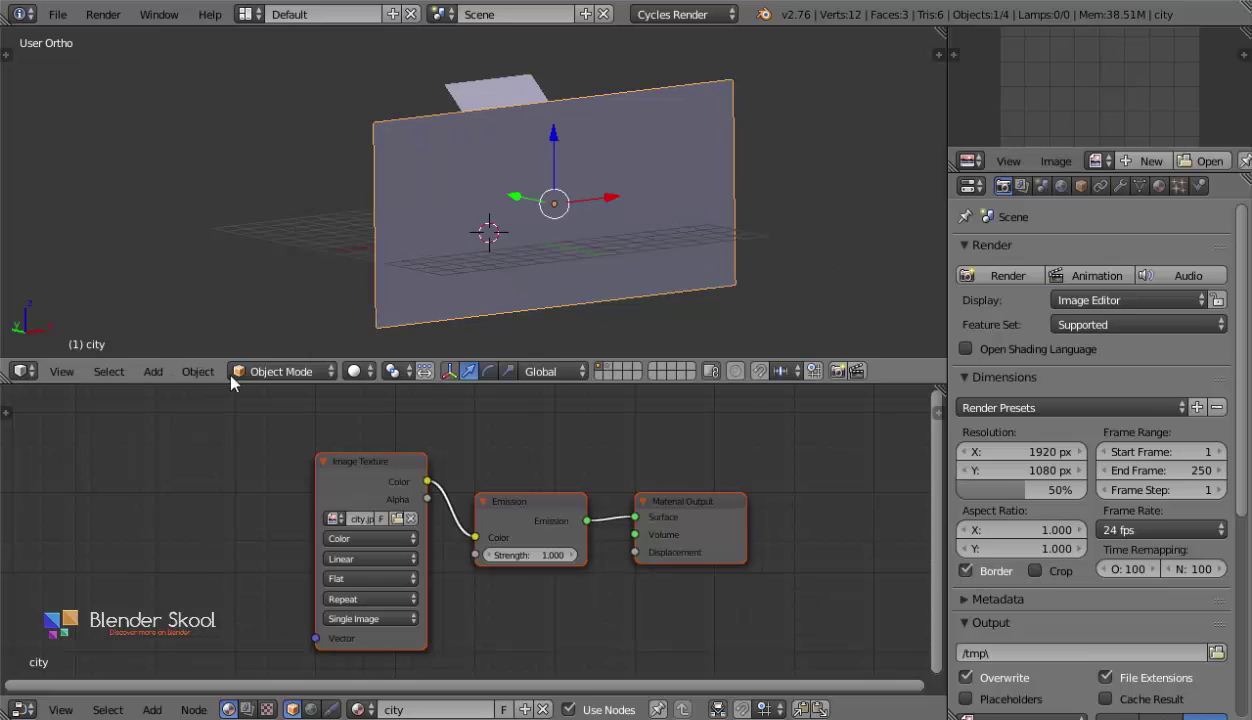
# Preview the backdrop through the camera in rendered shading and adjust its uniform scale there.
pyautogui.click(355, 371)
pyautogui.click(398, 236)
pyautogui.click(61, 371)
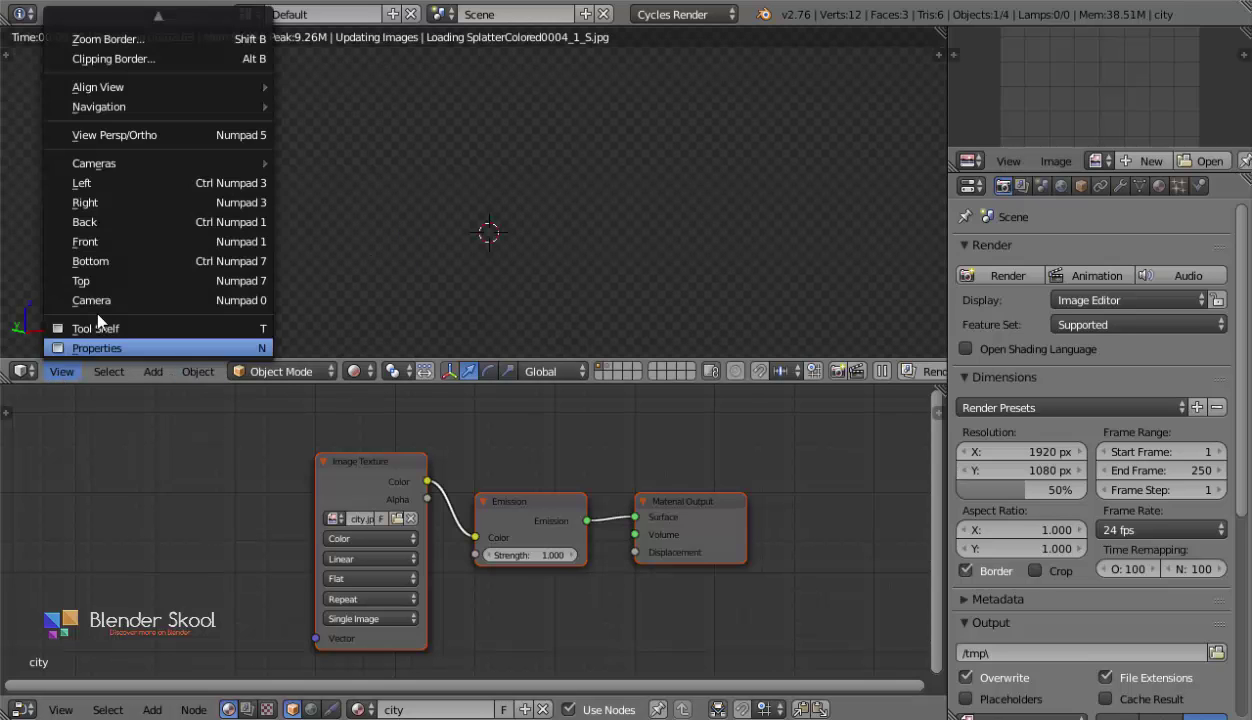
pyautogui.click(99, 299)
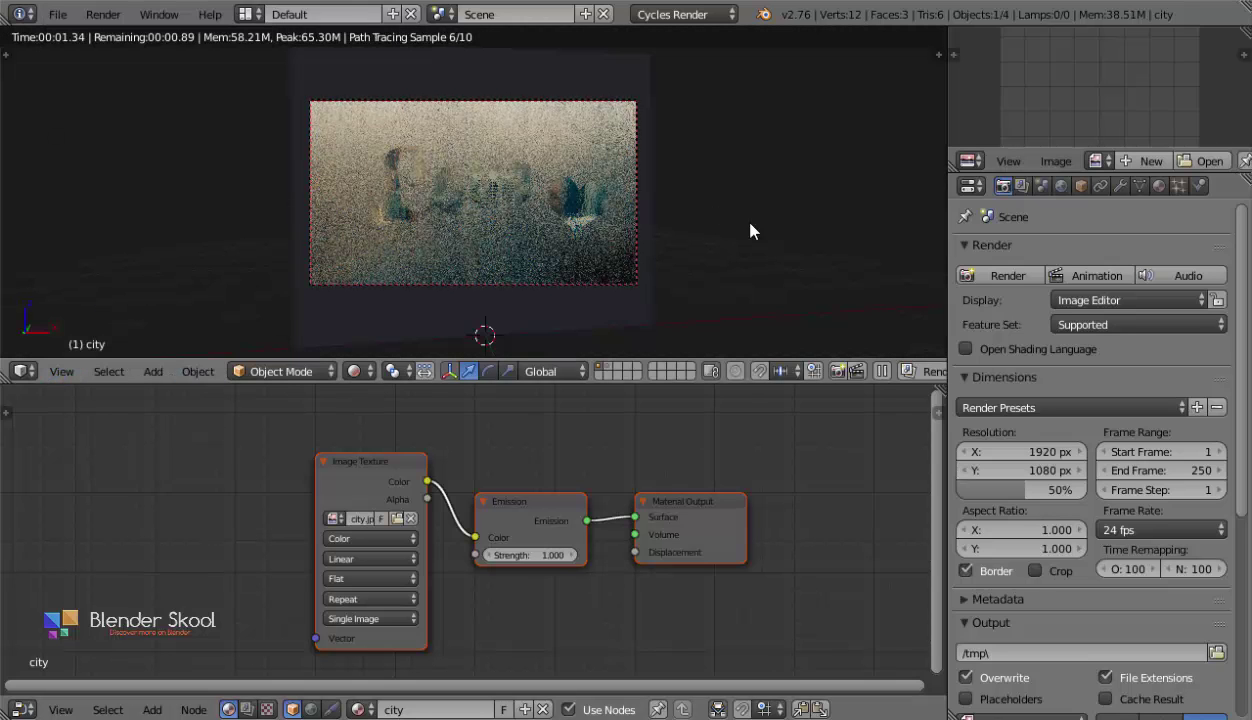
pyautogui.press('s')
pyautogui.click(716, 204)
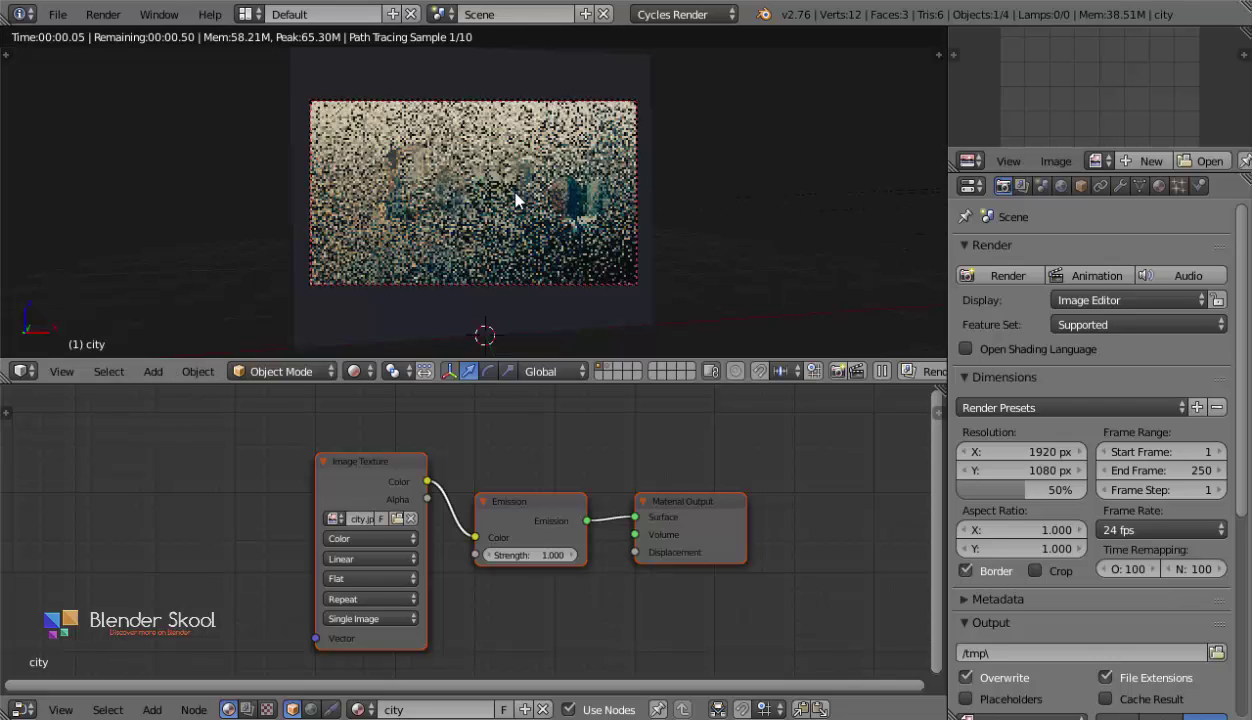
# Shrink the city backdrop plane uniformly while viewing it from an angle in solid shading.
pyautogui.press('KP_5')
pyautogui.press('z')
pyautogui.press('z')
pyautogui.moveTo(539, 199)
pyautogui.mouseDown(button='middle')
pyautogui.moveTo(621, 230)
pyautogui.moveTo(738, 304)
pyautogui.mouseUp(button='middle')
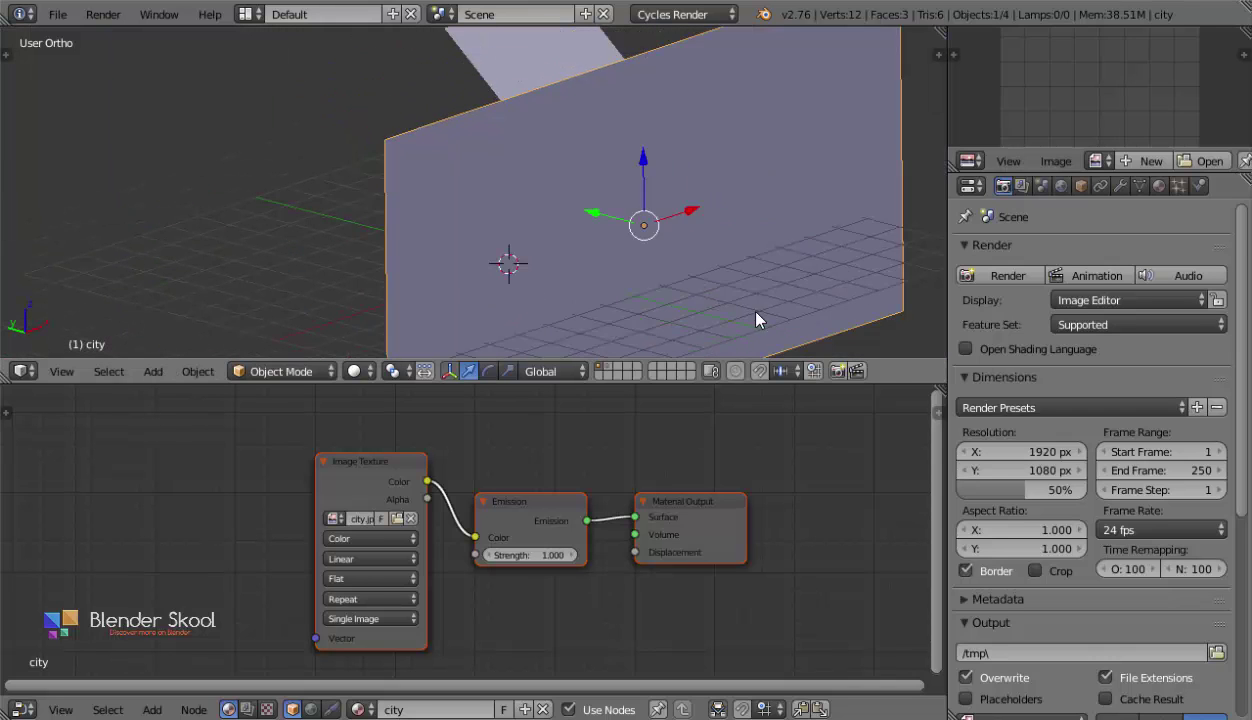
pyautogui.press('s')
pyautogui.click(732, 282)
# Return to the rendered camera view and raise the city backdrop about 0.08 along the global Z axis.
pyautogui.click(355, 371)
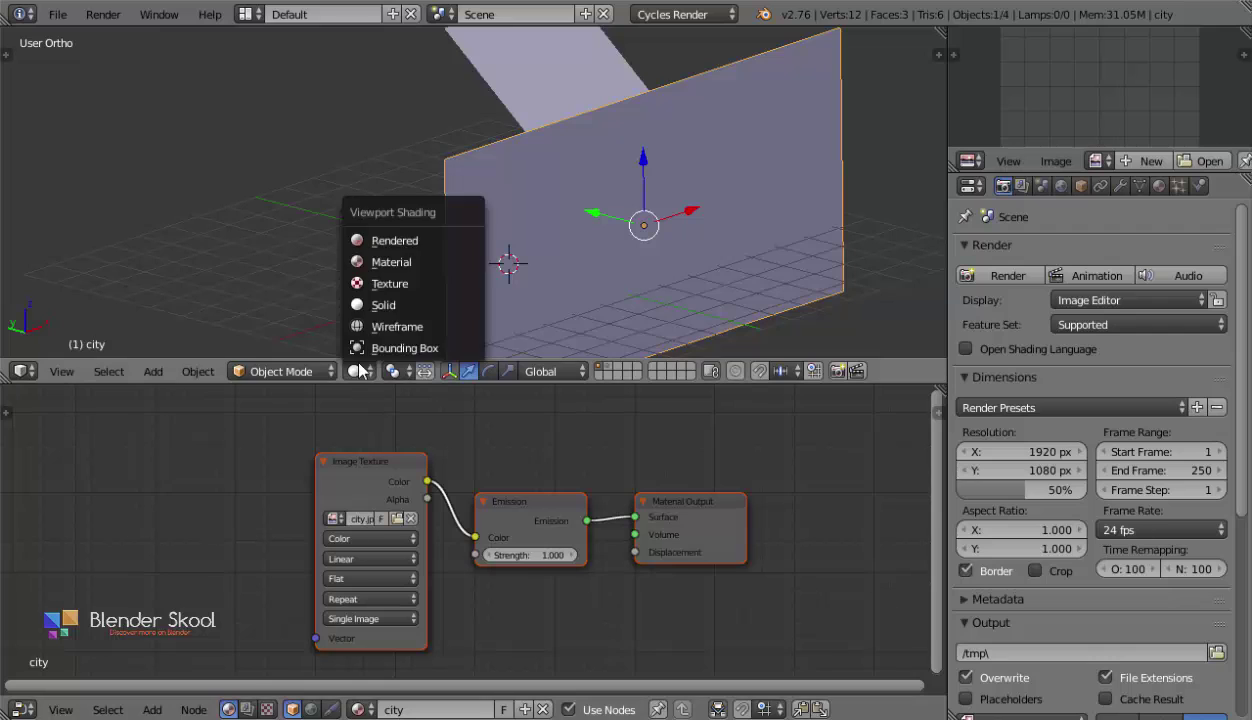
pyautogui.click(375, 237)
pyautogui.click(61, 371)
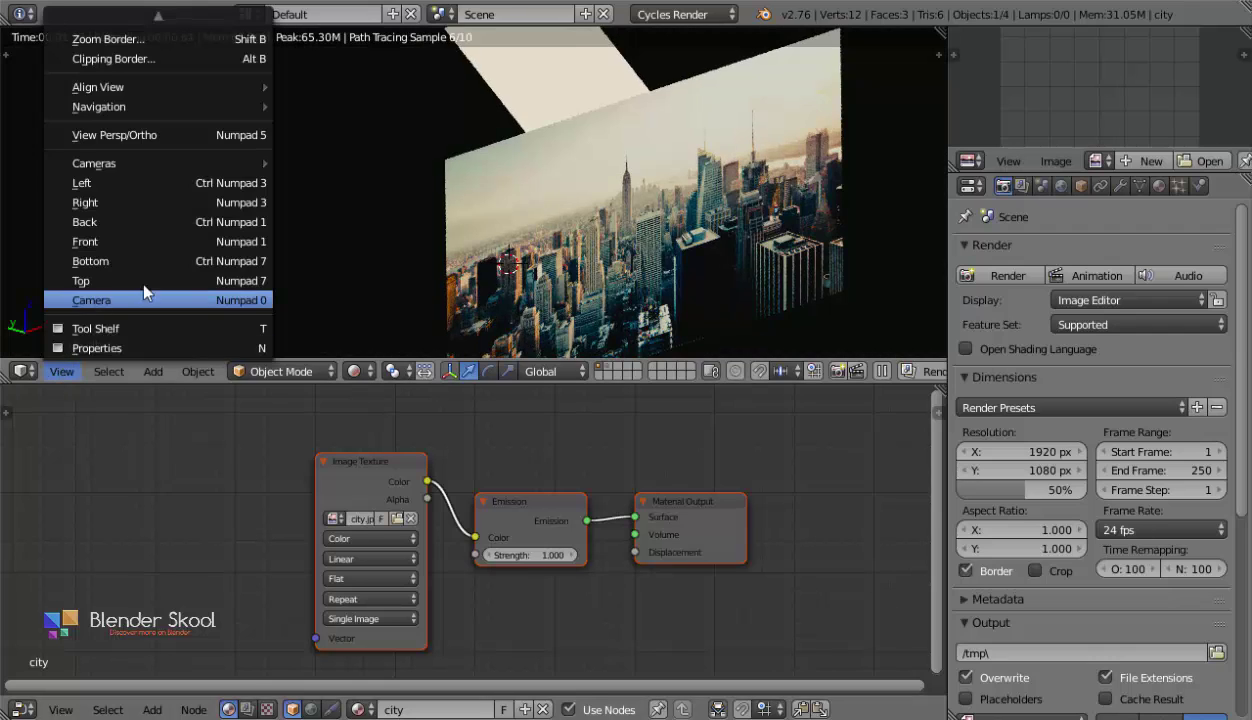
pyautogui.click(86, 295)
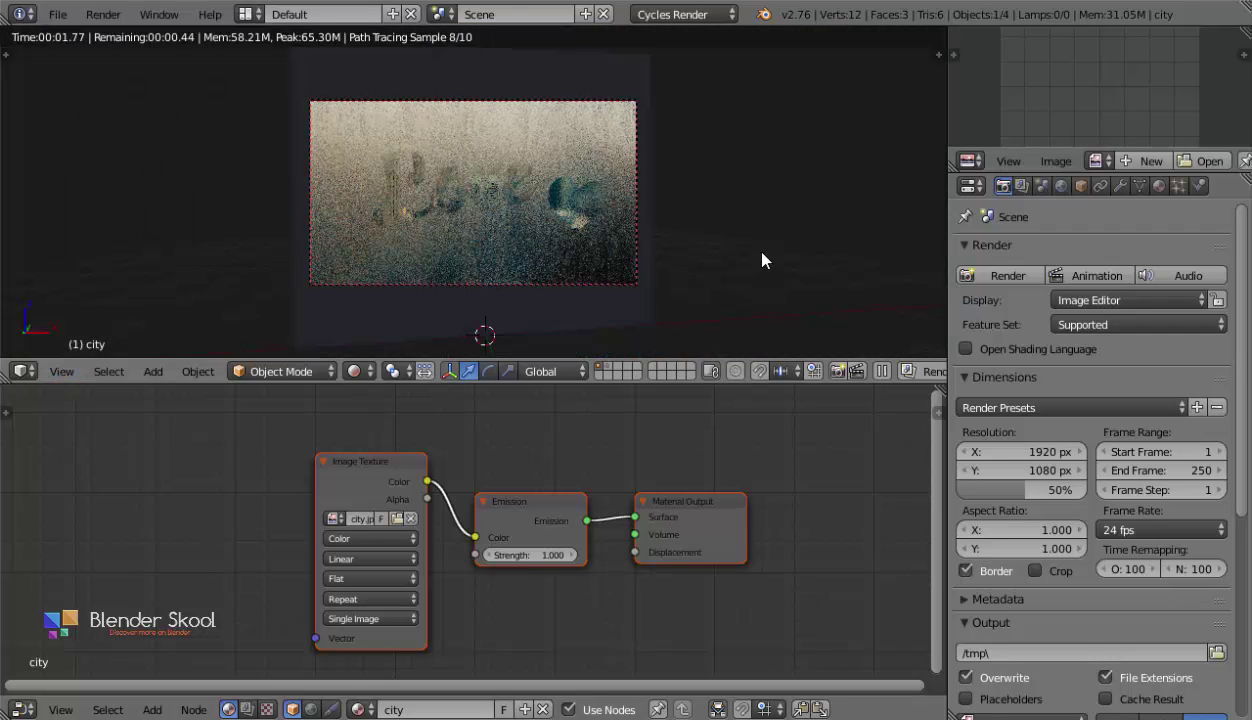
pyautogui.press('g')
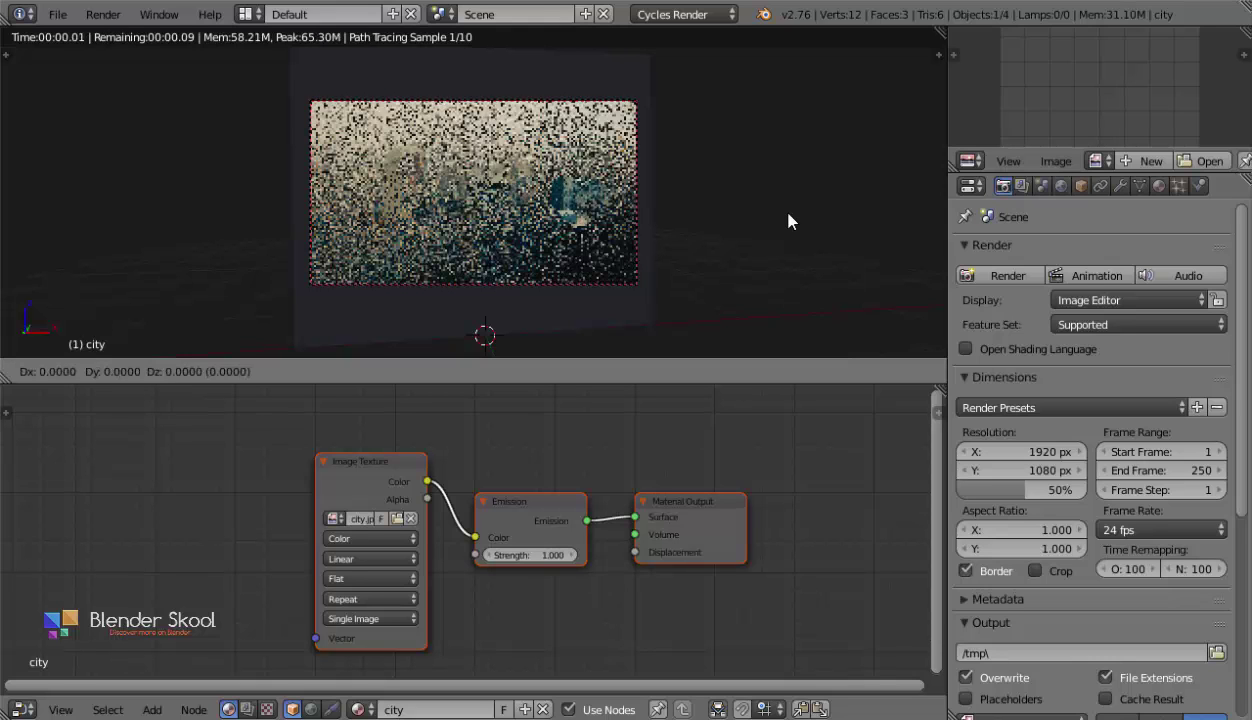
pyautogui.press('z')
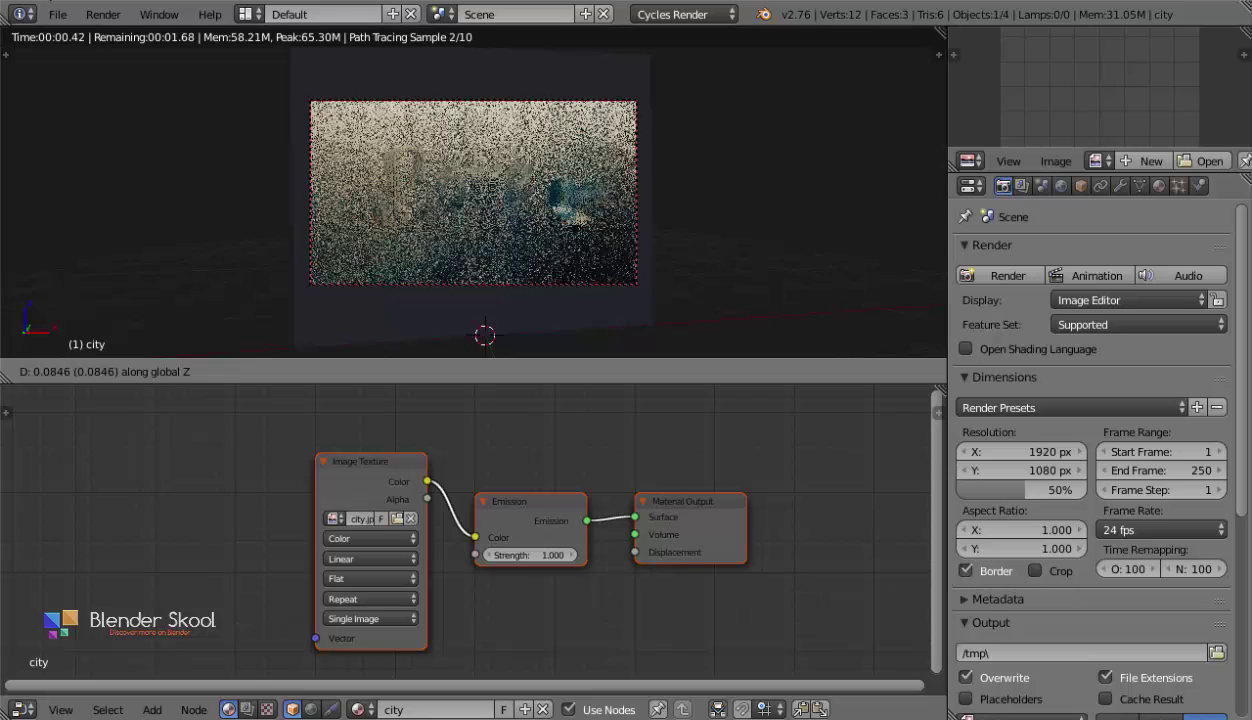
pyautogui.click(251, 270)
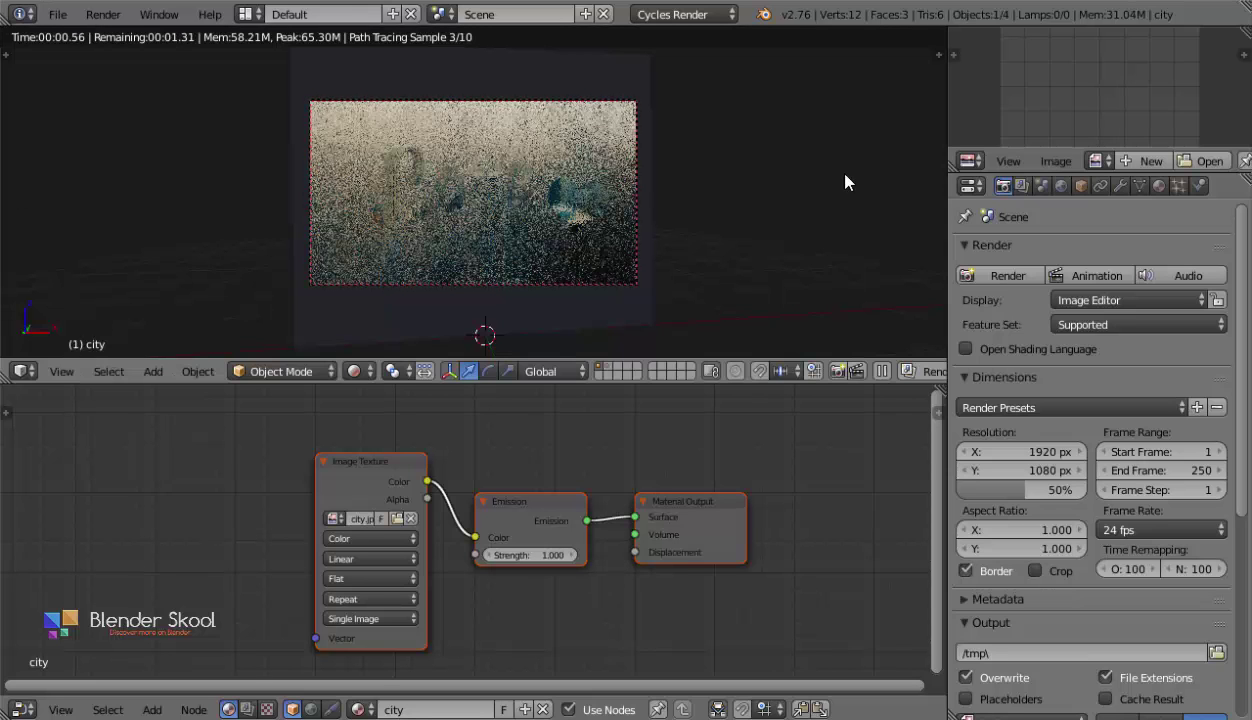
# Rescale the city backdrop uniformly, check it in solid shading, and restore the rendered camera view.
pyautogui.press('s')
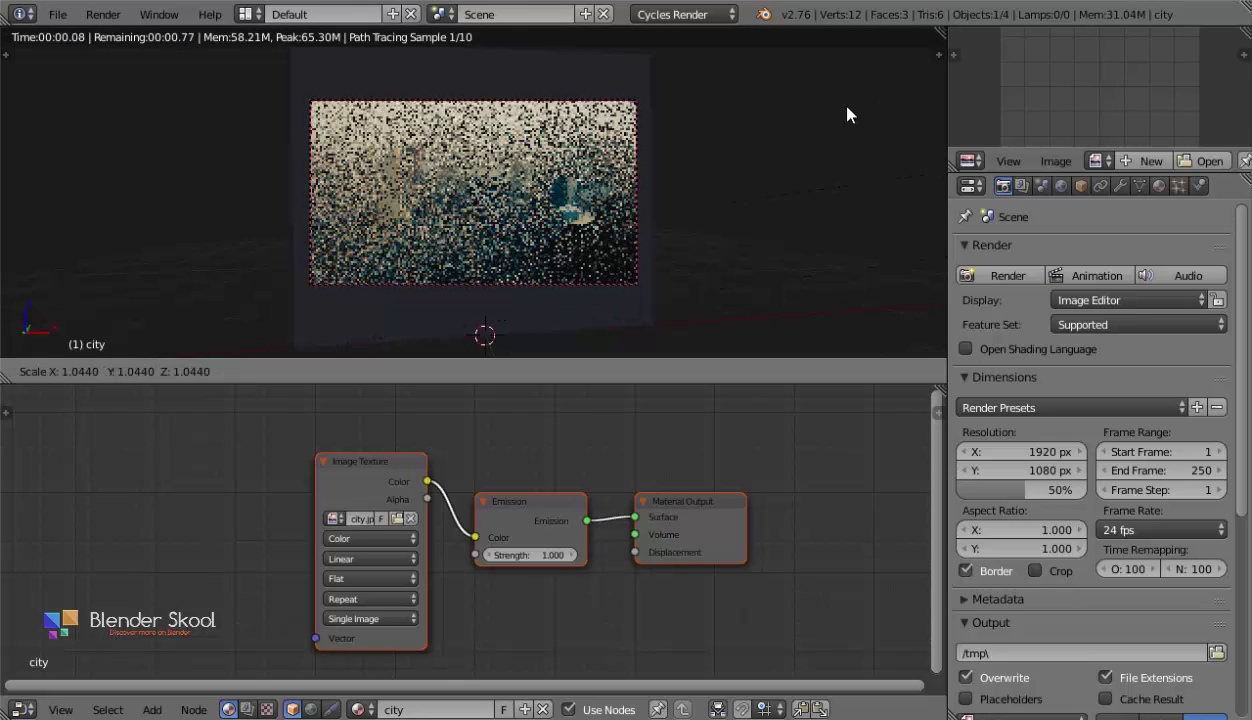
pyautogui.click(936, 104)
pyautogui.moveTo(343, 236)
pyautogui.mouseDown(button='middle')
pyautogui.moveTo(481, 209)
pyautogui.moveTo(371, 216)
pyautogui.moveTo(706, 235)
pyautogui.moveTo(607, 224)
pyautogui.mouseUp(button='middle')
pyautogui.hotkey('shift', 'z')
pyautogui.click(358, 371)
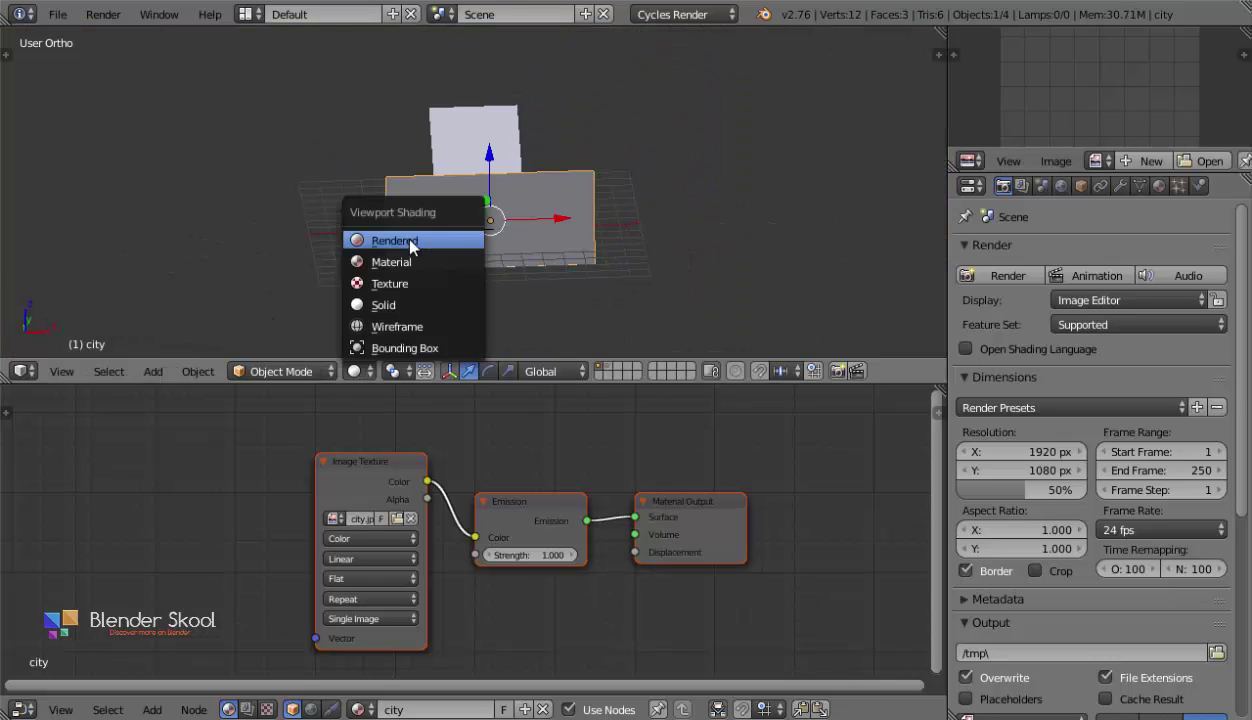
pyautogui.click(395, 240)
pyautogui.click(62, 371)
pyautogui.click(94, 300)
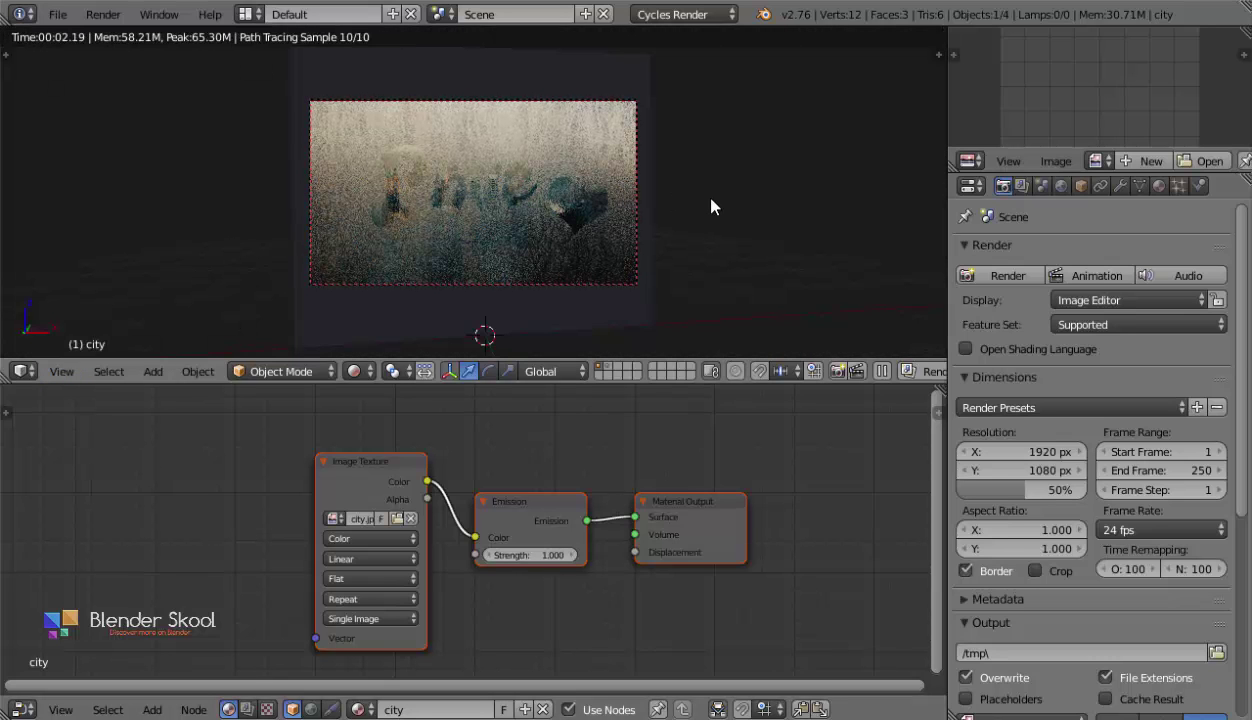
# Examine the foggy glass and backdrop in the rendered camera view and look through the scene's render settings.
pyautogui.scroll(2, 690, 215)
pyautogui.scroll(2, 697, 230)
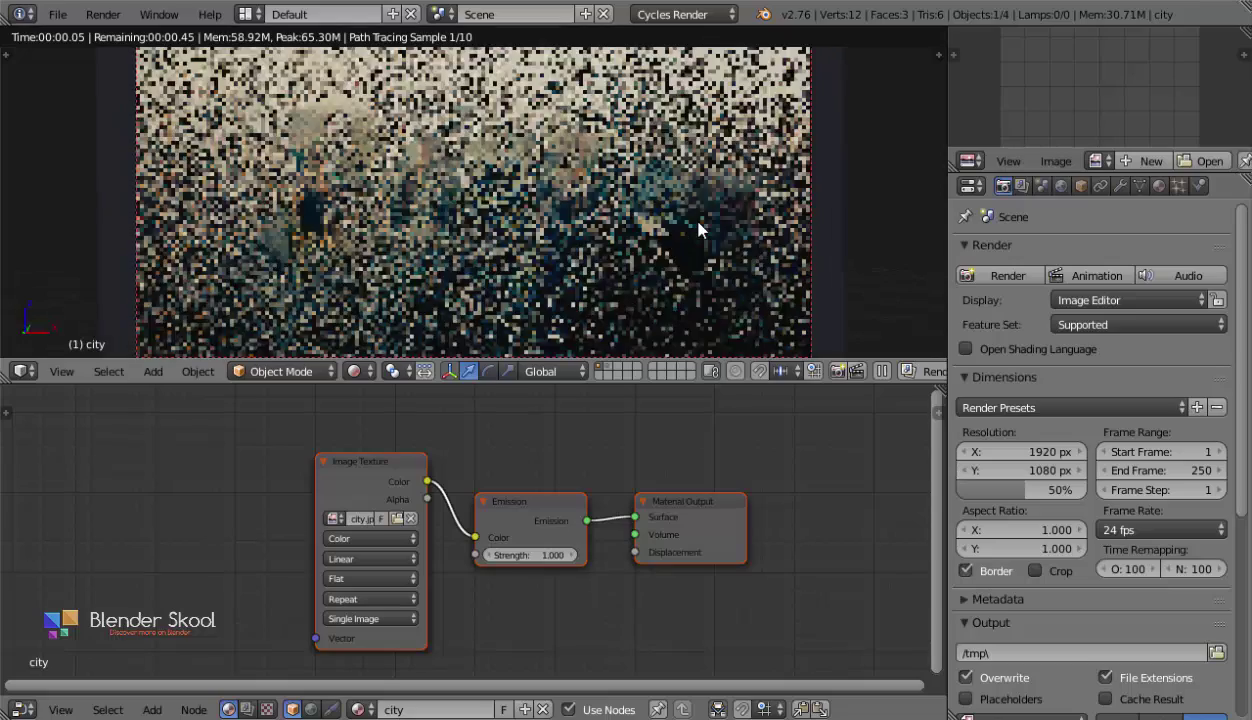
pyautogui.scroll(-1, 690, 228)
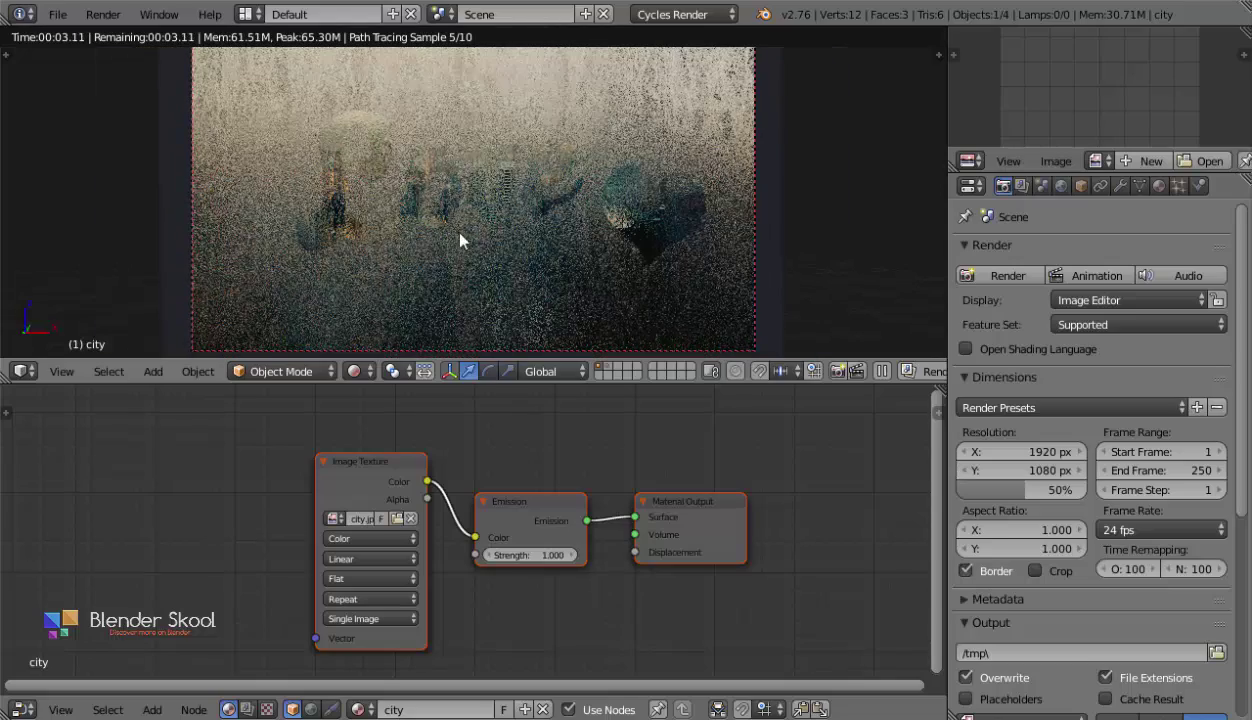
pyautogui.scroll(-4, 993, 299)
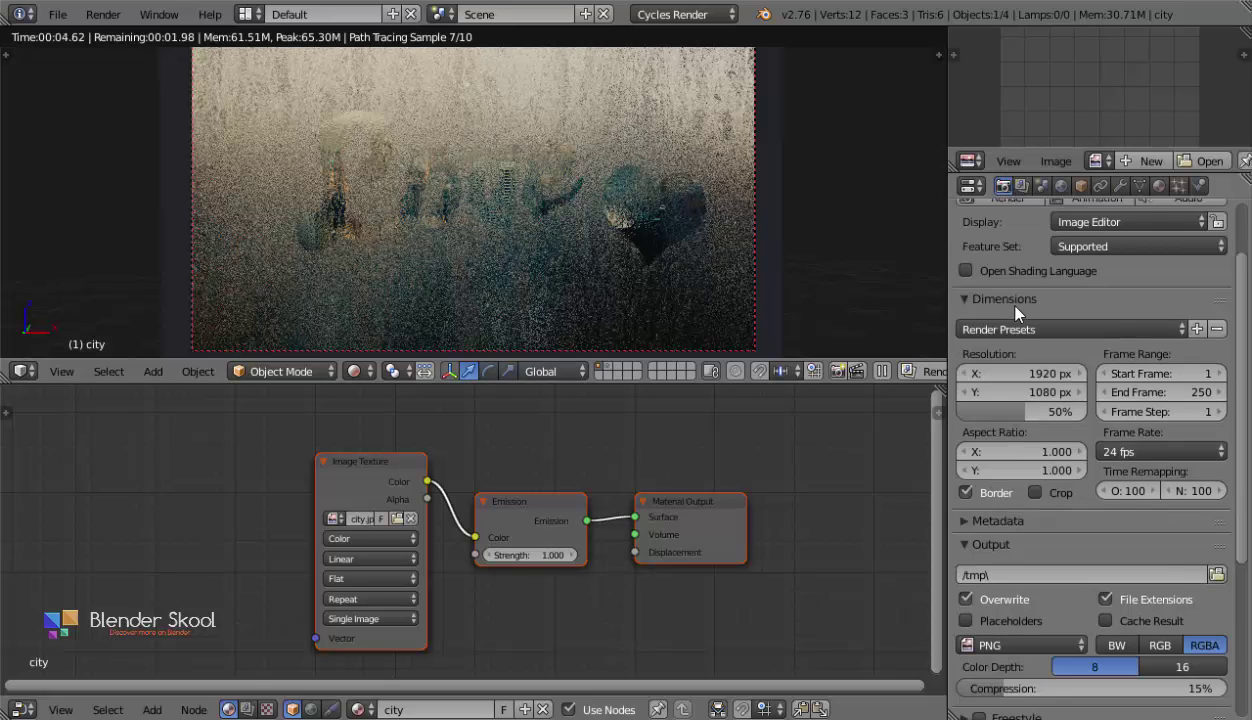
pyautogui.scroll(-5, 1019, 284)
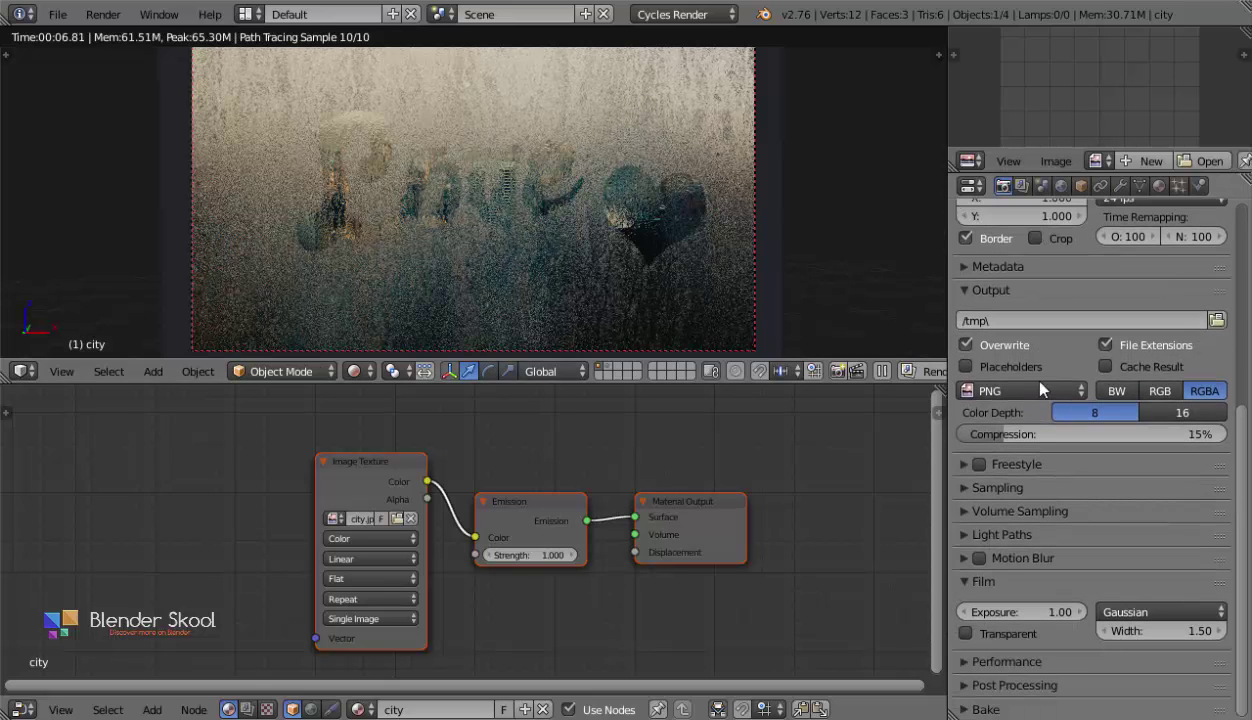
pyautogui.scroll(3, 985, 393)
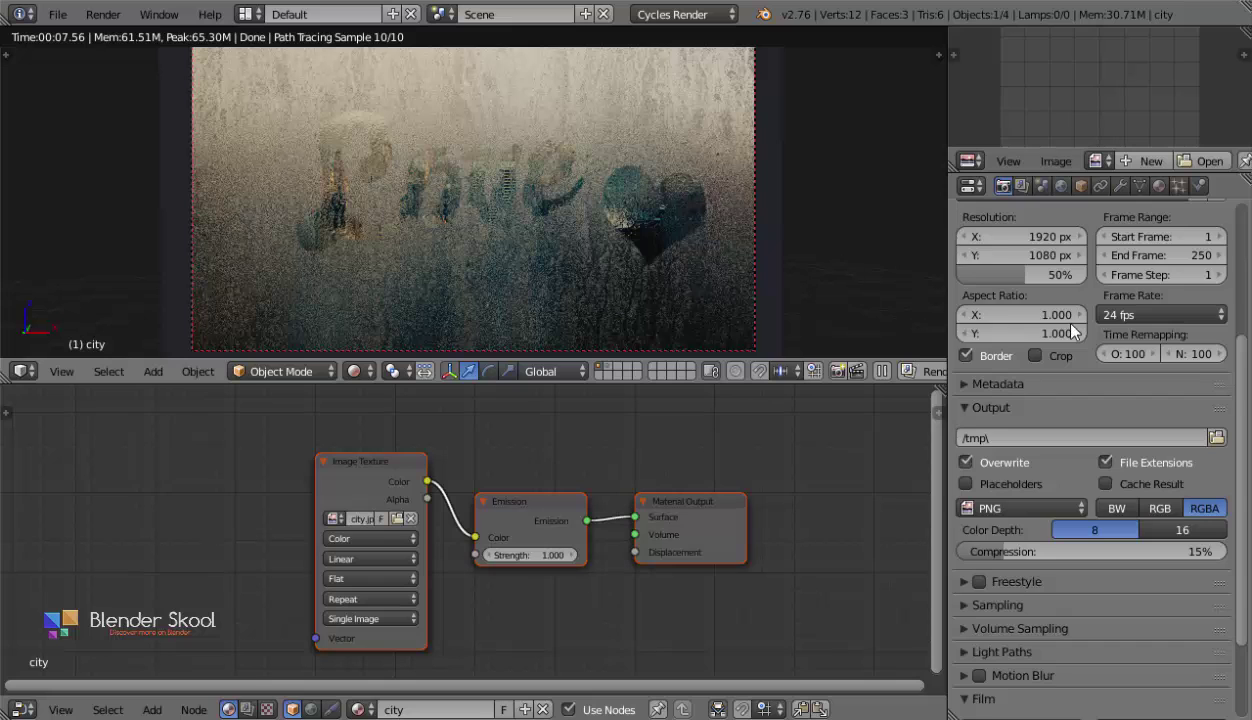
pyautogui.scroll(5, 1052, 322)
pyautogui.scroll(-1, 617, 217)
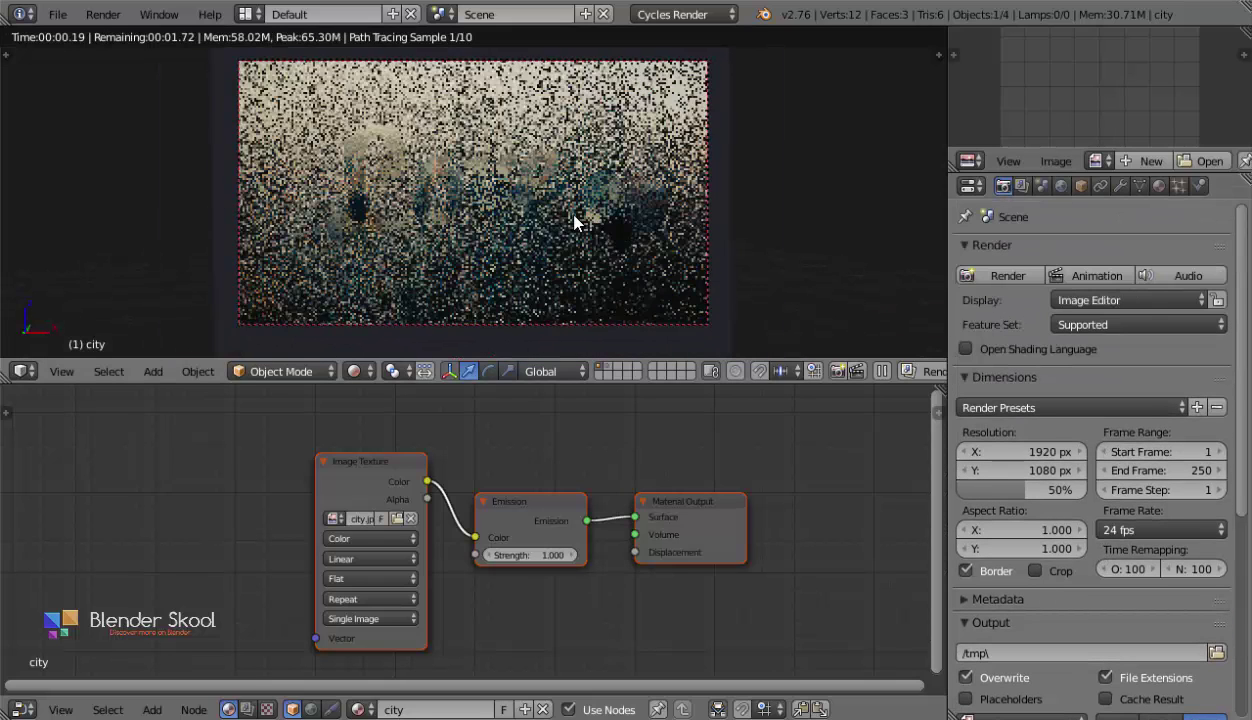
# Save the scene as tutorial.blend in the Fog on Glass folder.
pyautogui.hotkey('ctrl', 'shift', 's')
pyautogui.click(90, 182)
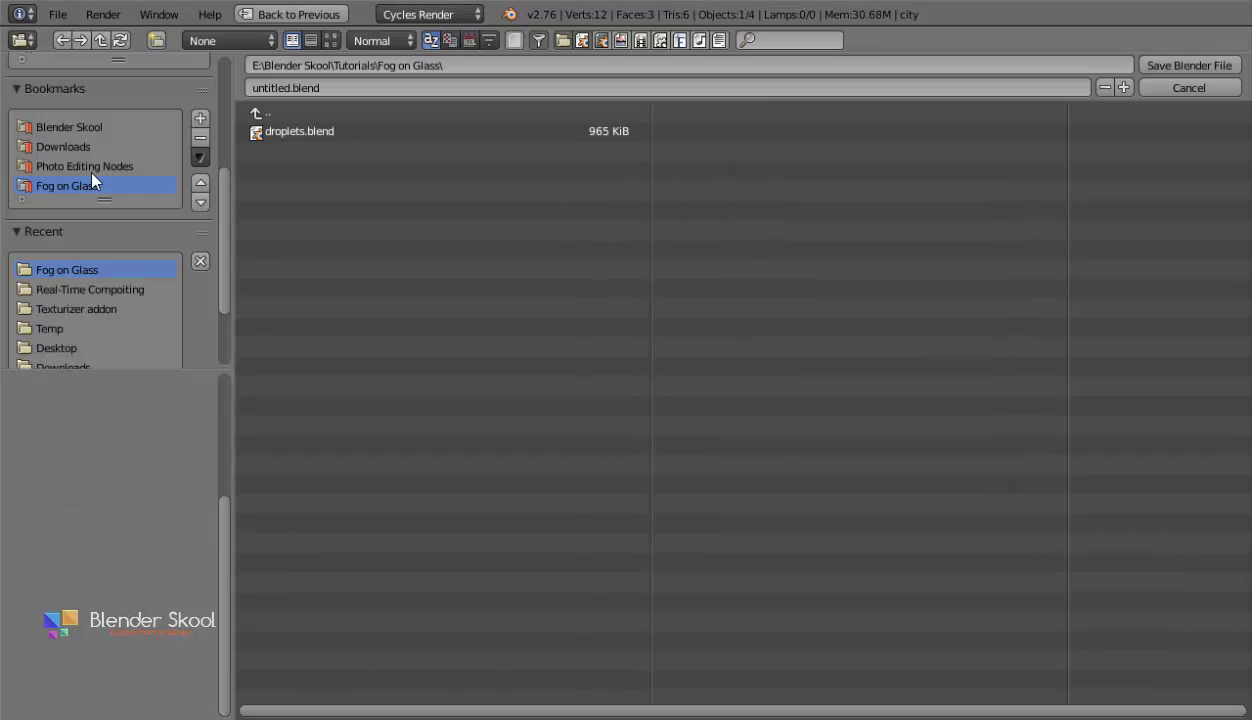
pyautogui.doubleClick(259, 84)
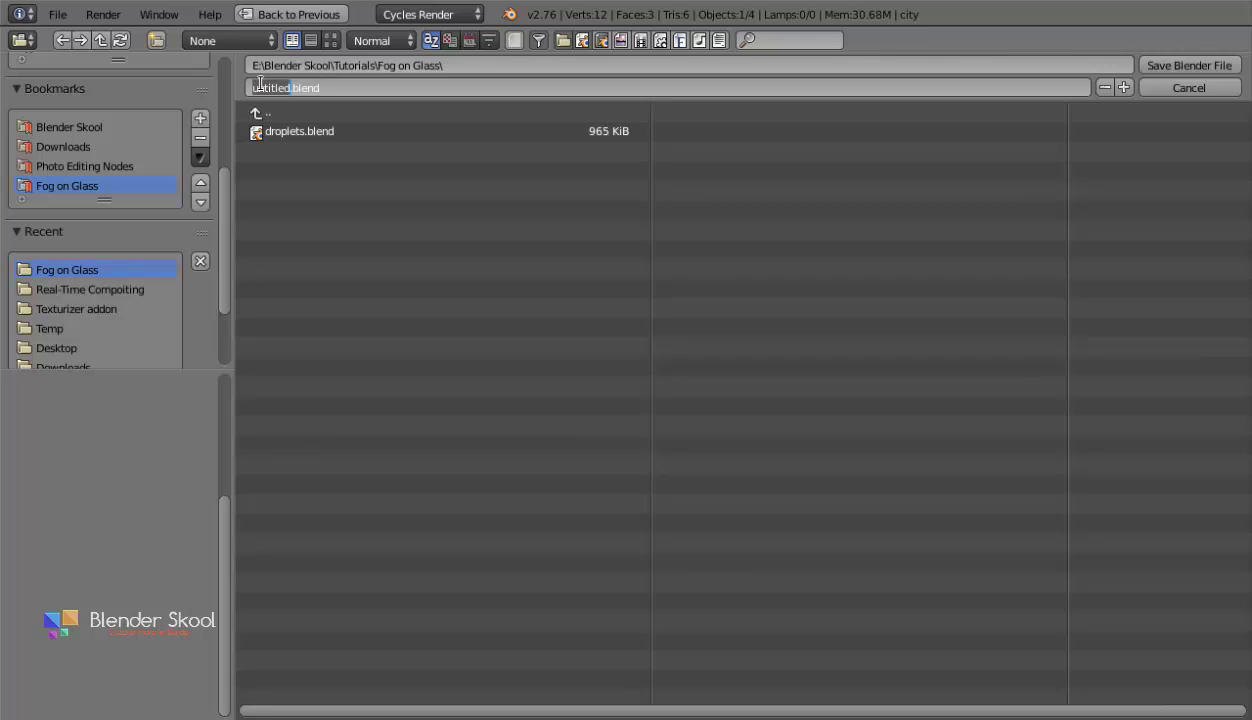
pyautogui.write('tutorial')
pyautogui.press('Return')
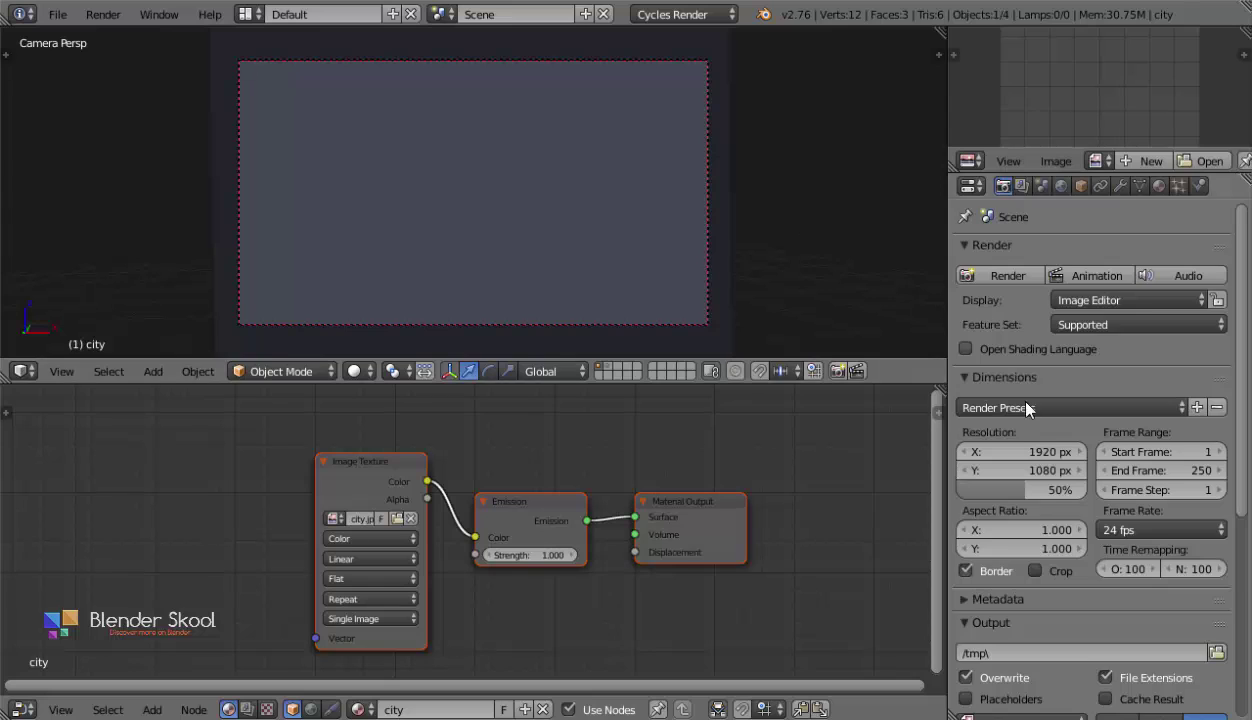
# Set the Cycles render samples to 250 in the sampling settings.
pyautogui.scroll(-5, 1026, 402)
pyautogui.click(1000, 470)
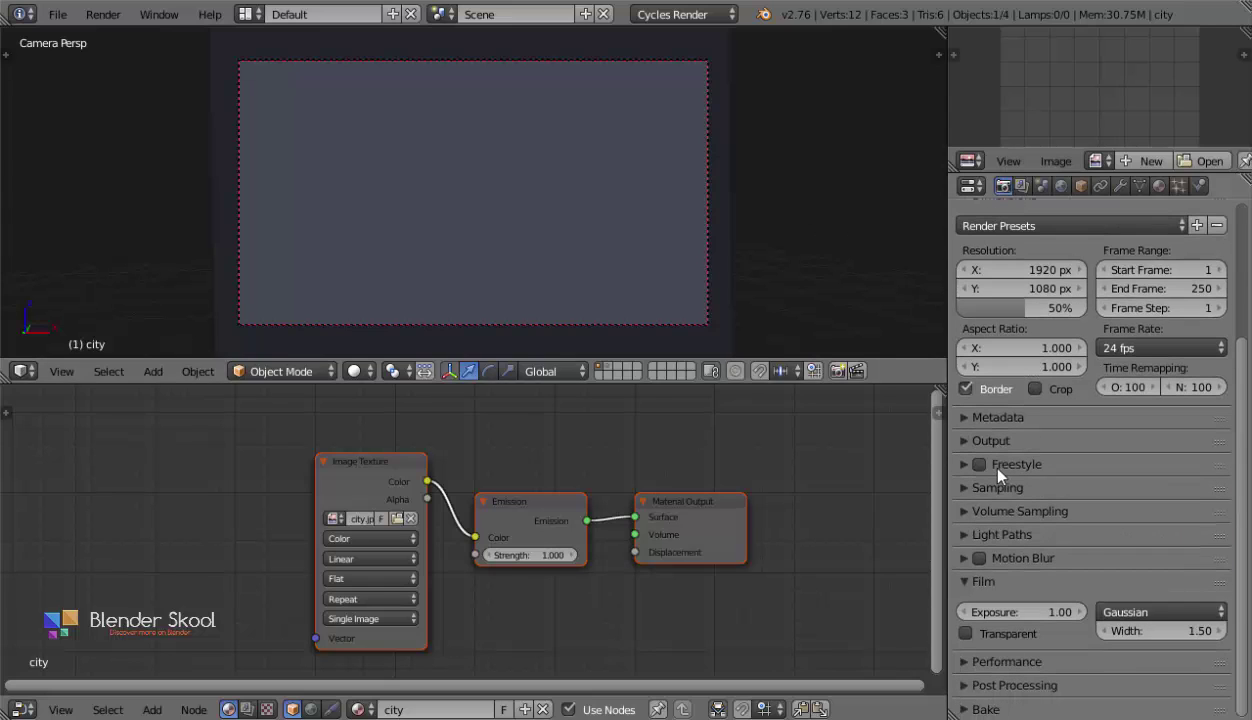
pyautogui.click(1022, 488)
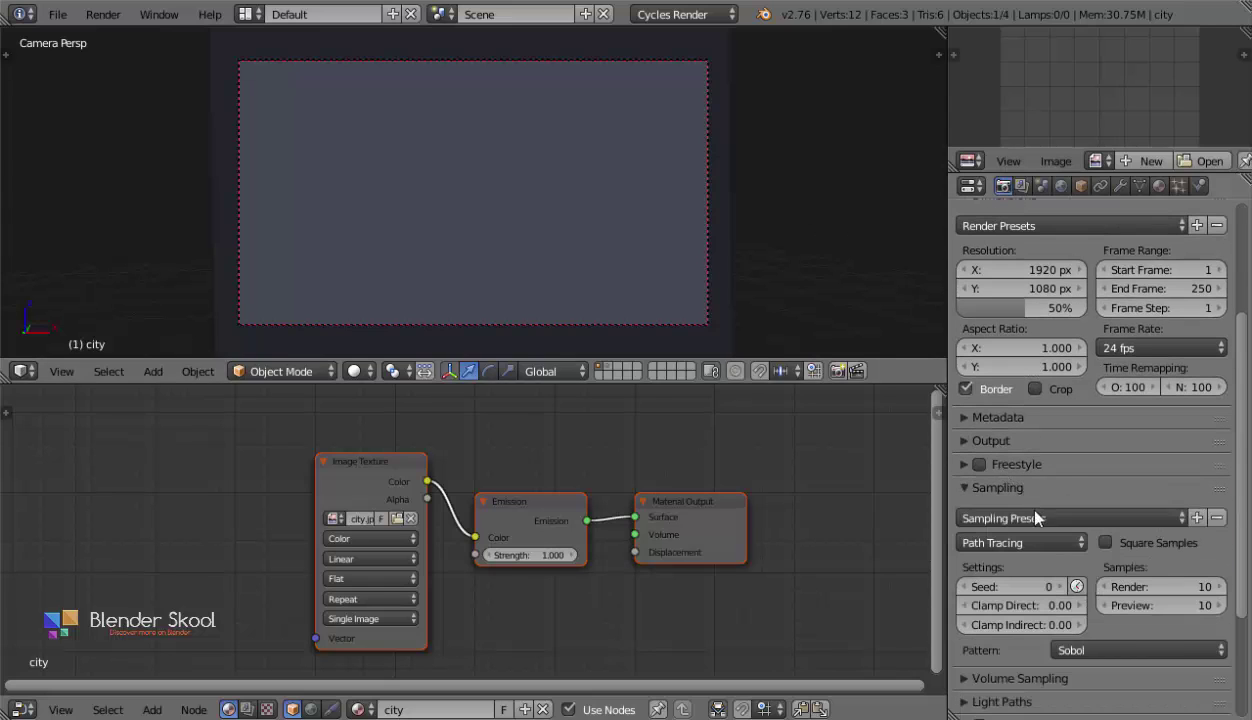
pyautogui.click(1147, 587)
pyautogui.write('250')
pyautogui.press('Return')
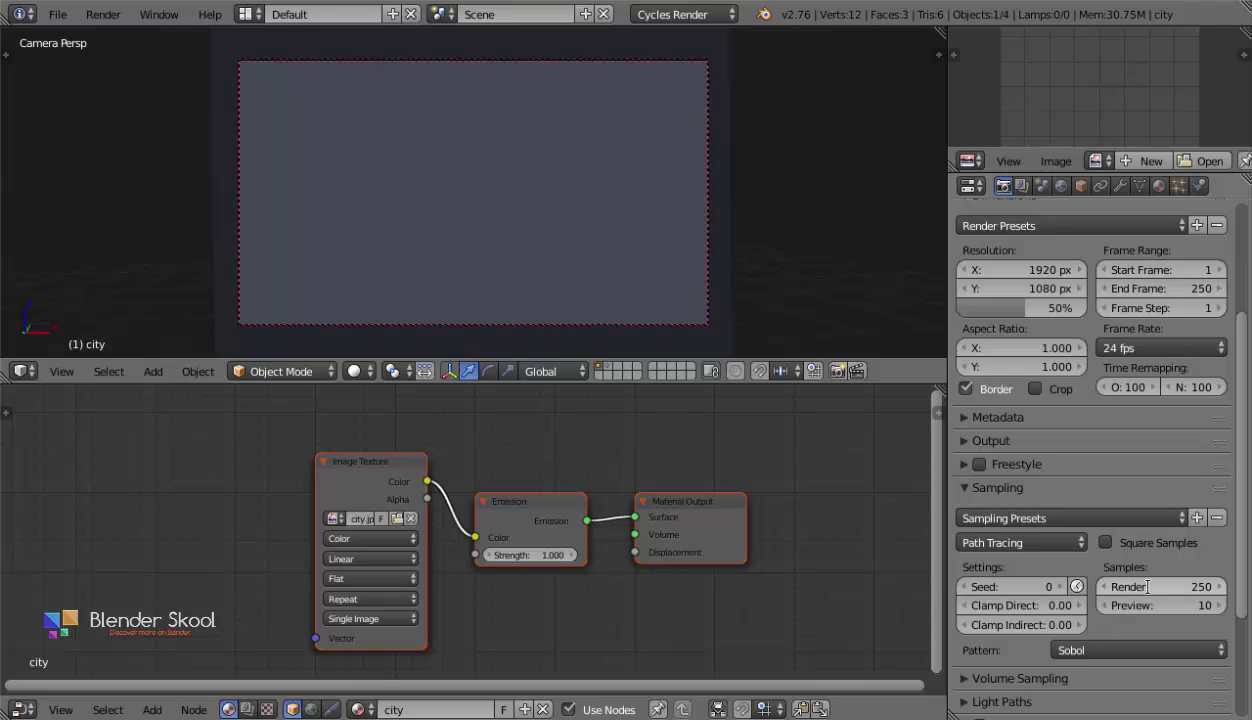
# Preview the camera view in rendered shading and set the scene's color management exposure to -0.410 and gamma to 0.970.
pyautogui.click(1022, 187)
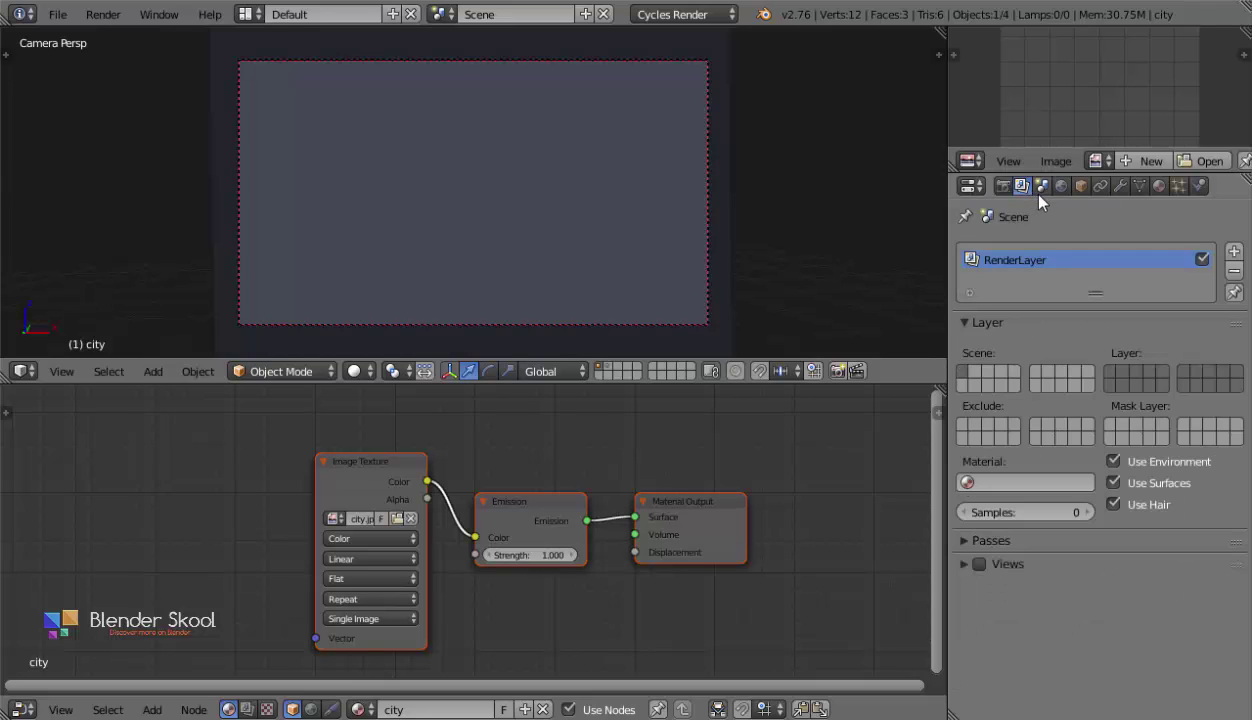
pyautogui.click(1041, 187)
pyautogui.click(355, 371)
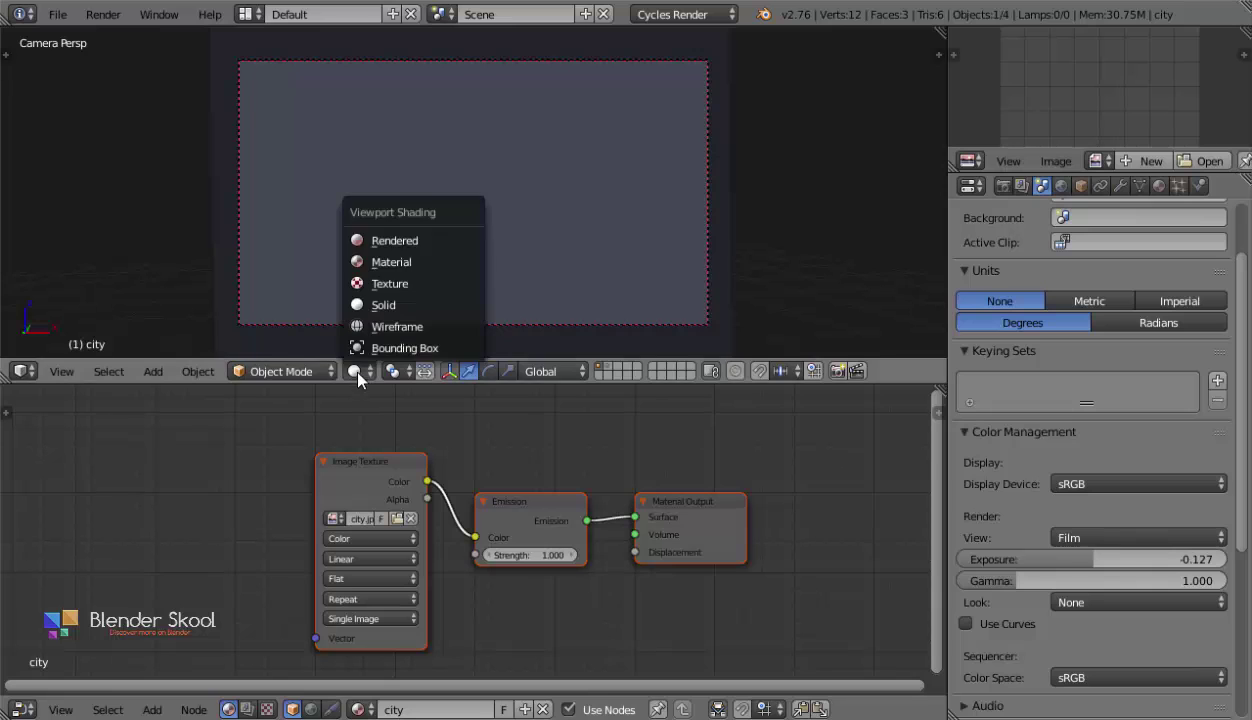
pyautogui.click(430, 240)
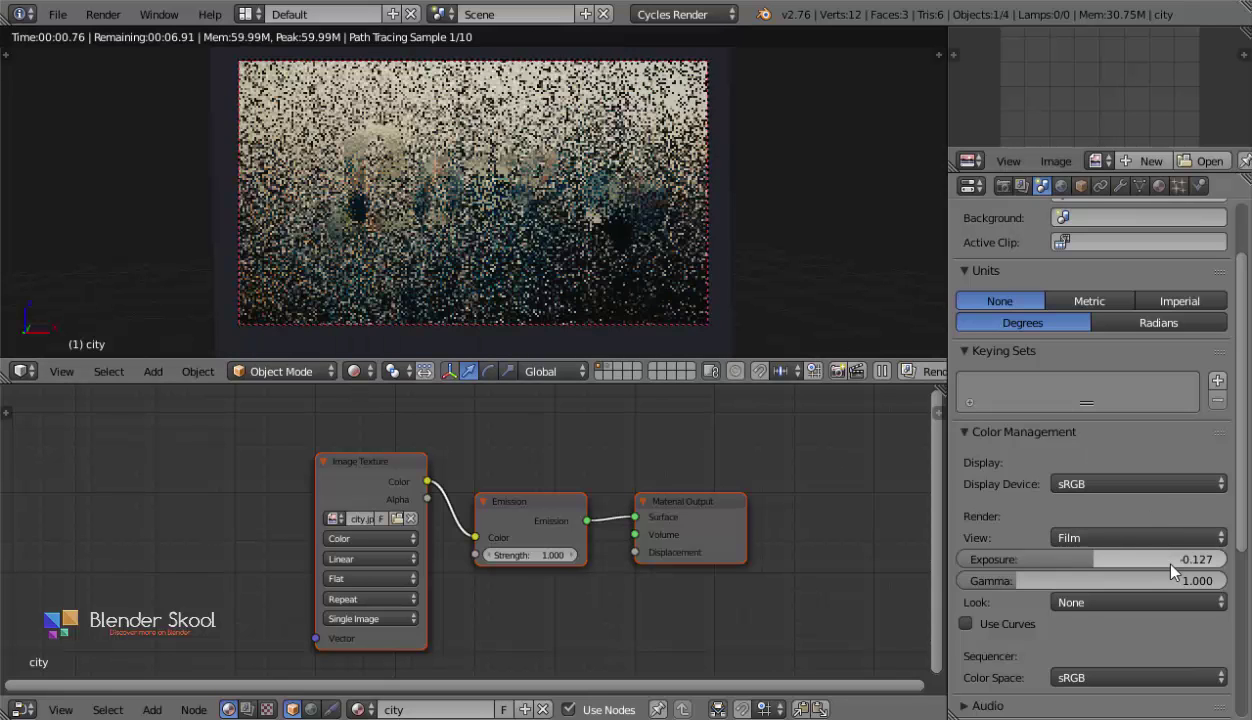
pyautogui.moveTo(1172, 566); pyautogui.dragTo(1154, 566)
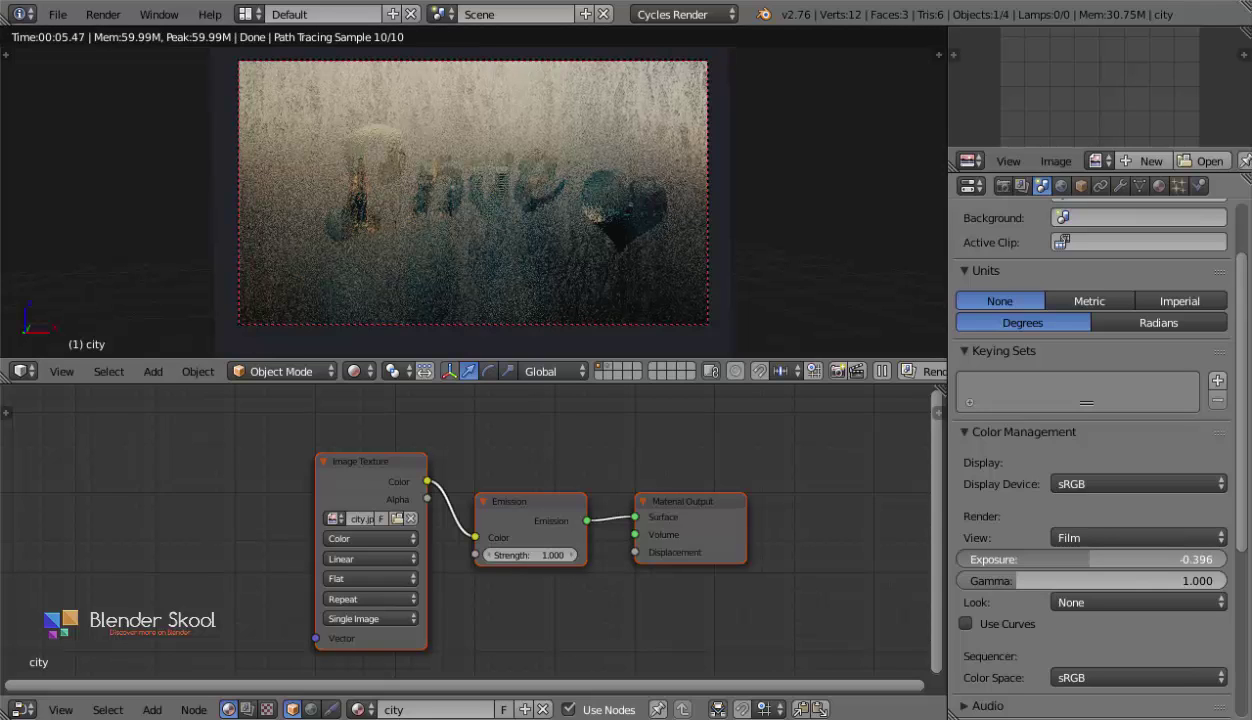
pyautogui.moveTo(1154, 566); pyautogui.dragTo(1153, 566)
pyautogui.moveTo(1153, 566); pyautogui.dragTo(1067, 581)
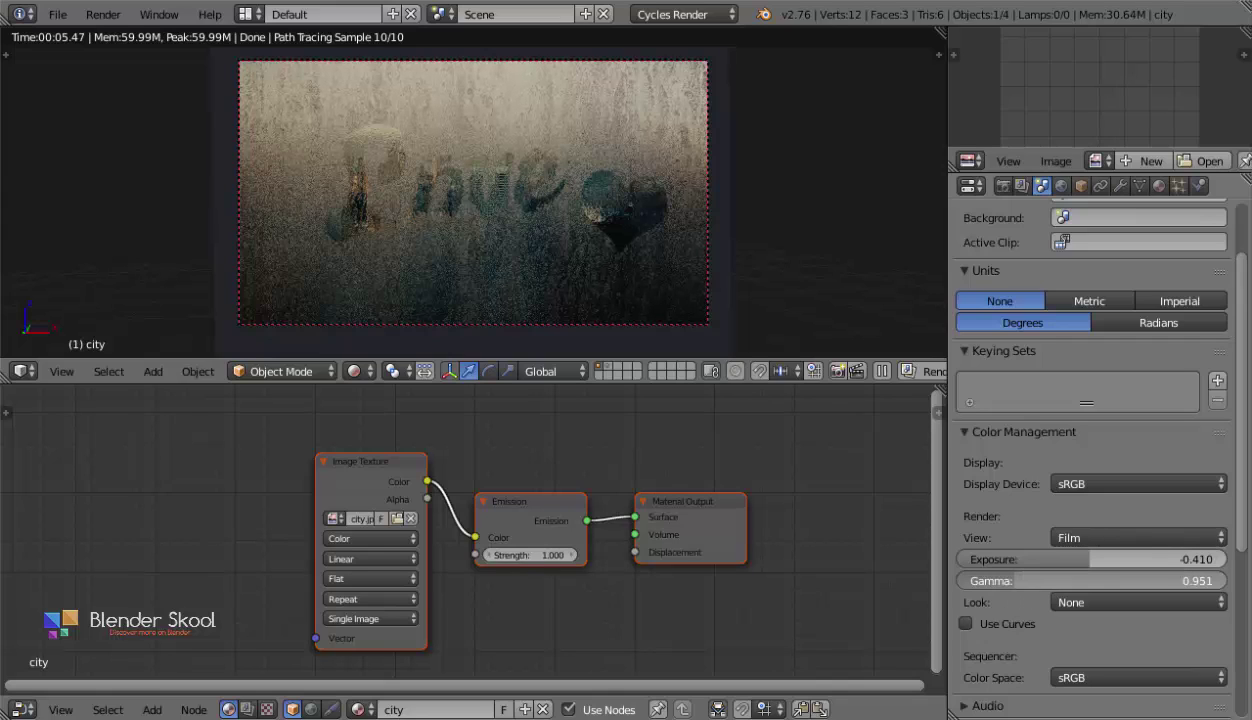
# Try darkening the image with a color management curve point at about X 0.56, Y 0.43, then disable the curves.
pyautogui.click(965, 623)
pyautogui.scroll(-3, 975, 558)
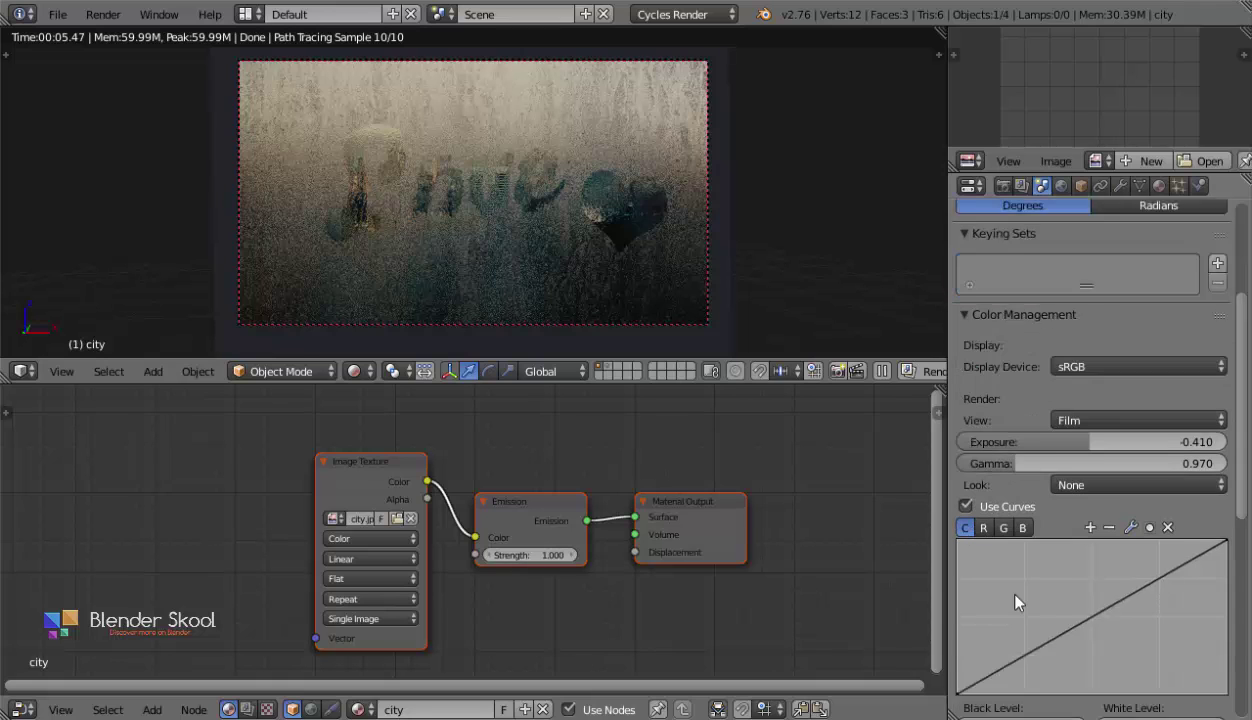
pyautogui.scroll(-1, 1017, 601)
pyautogui.moveTo(1071, 573); pyautogui.dragTo(1107, 588)
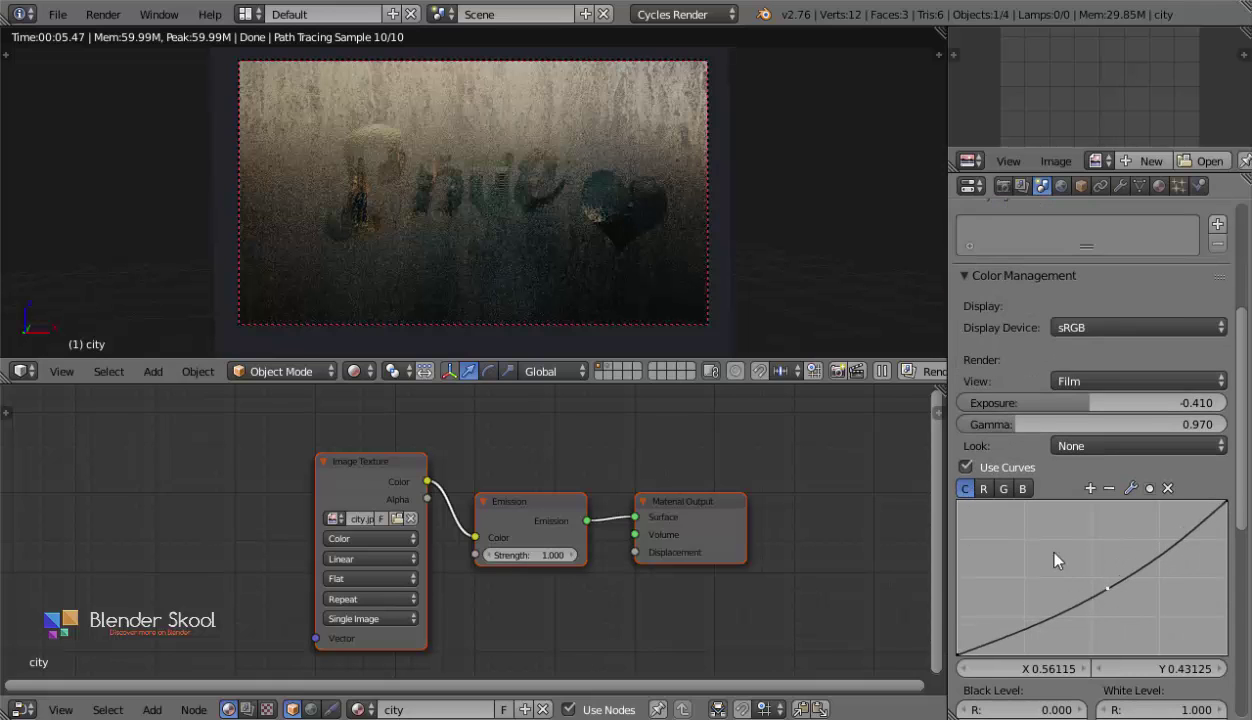
pyautogui.click(965, 467)
# Return to the render settings, switch the viewport to solid shading, and save over tutorial.blend.
pyautogui.scroll(6, 1220, 495)
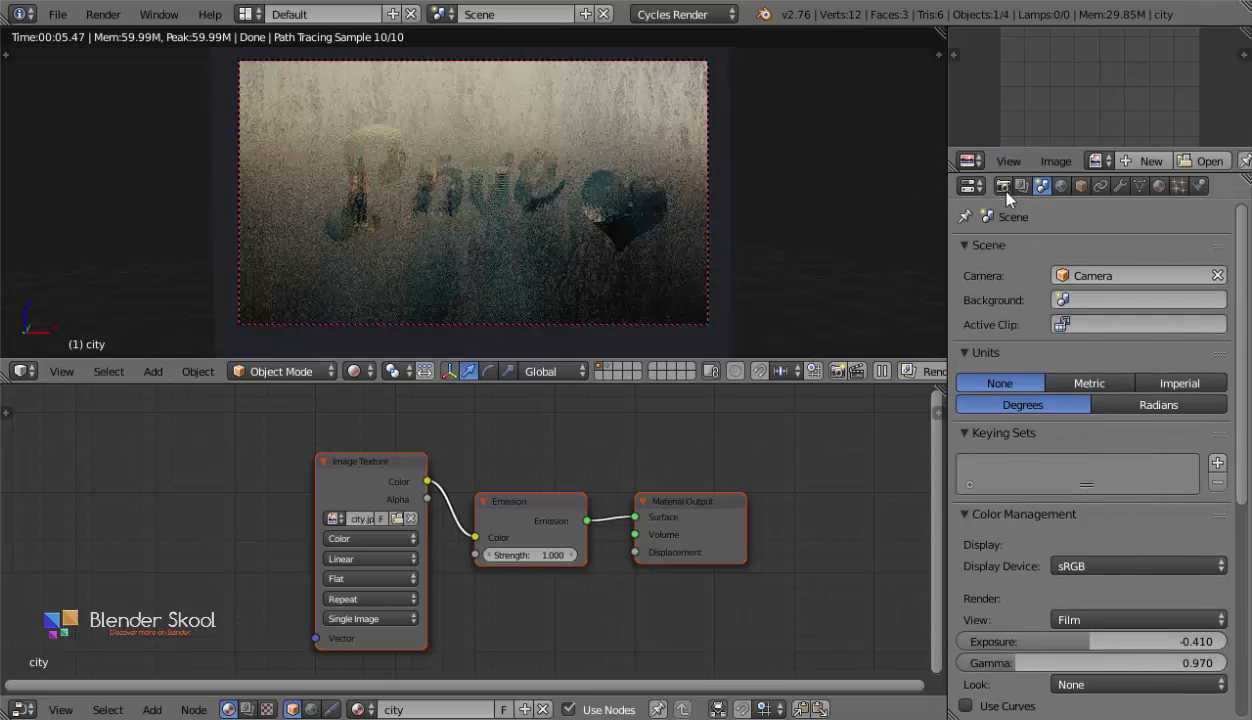
pyautogui.click(1004, 188)
pyautogui.scroll(5, 1020, 315)
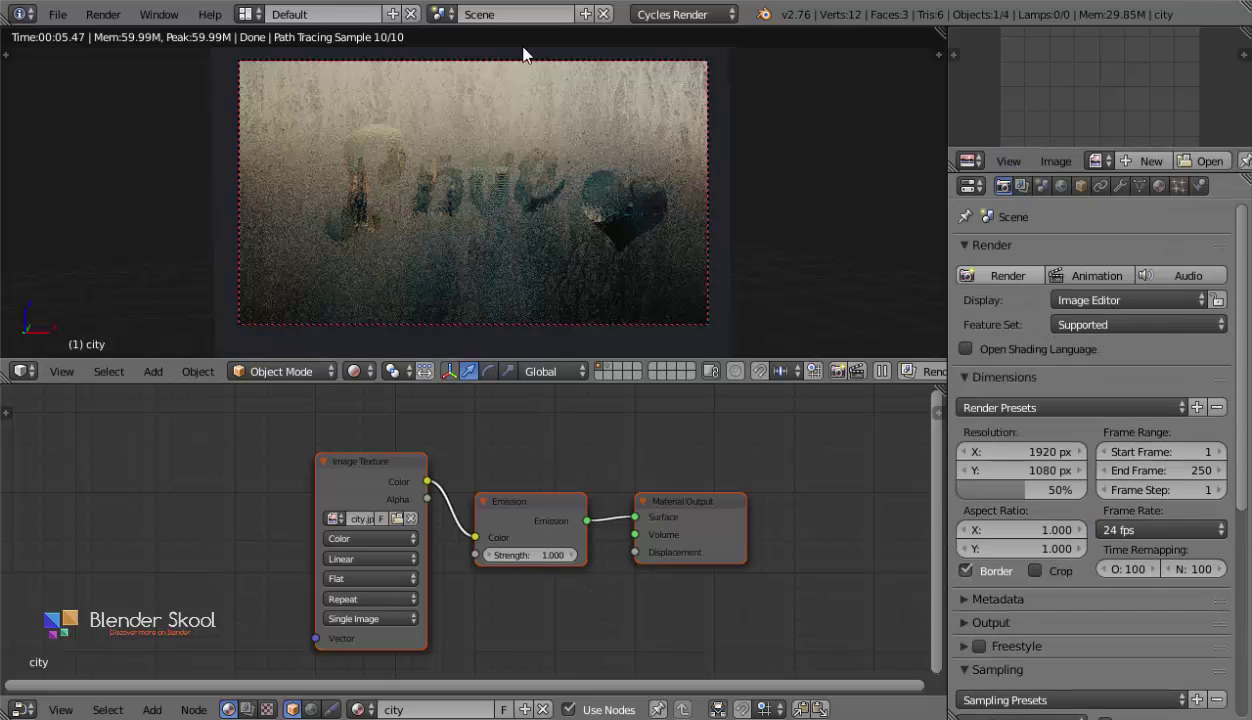
pyautogui.hotkey('shift', 'z')
pyautogui.hotkey('shift', 'z')
pyautogui.hotkey('ctrl', 's')
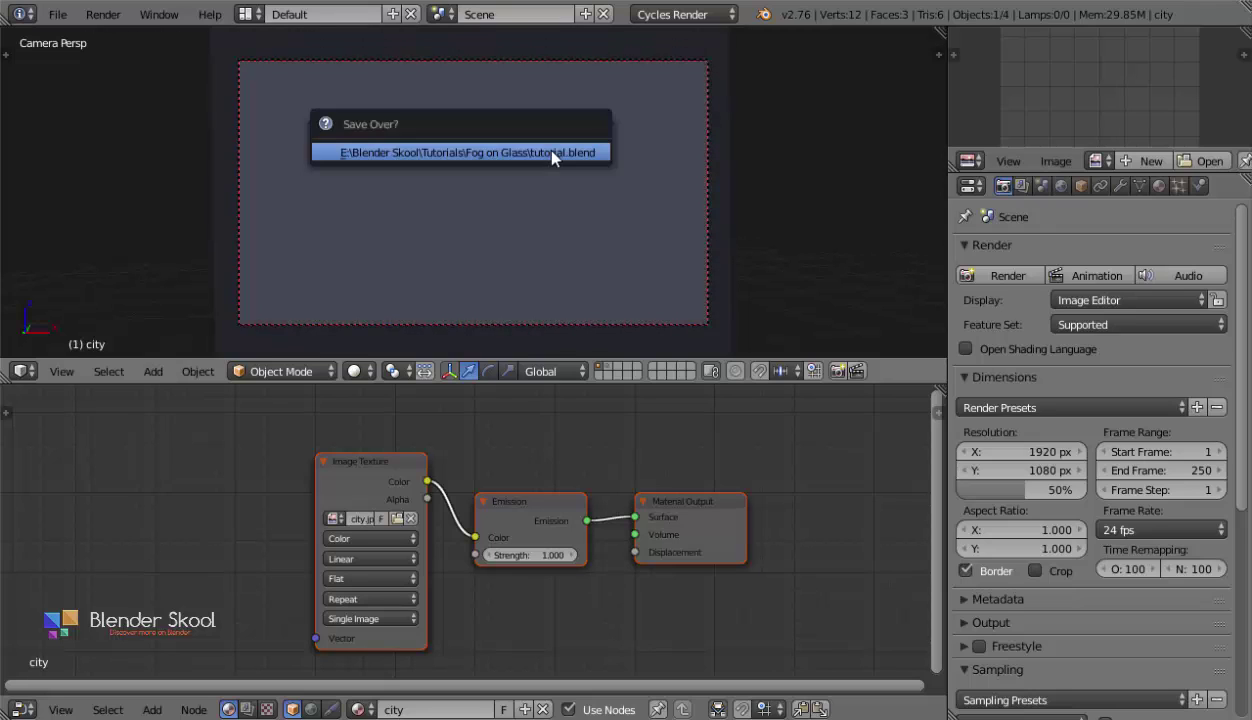
pyautogui.click(553, 156)
# Render the final image and maximize the render result to fill the window.
pyautogui.click(986, 272)
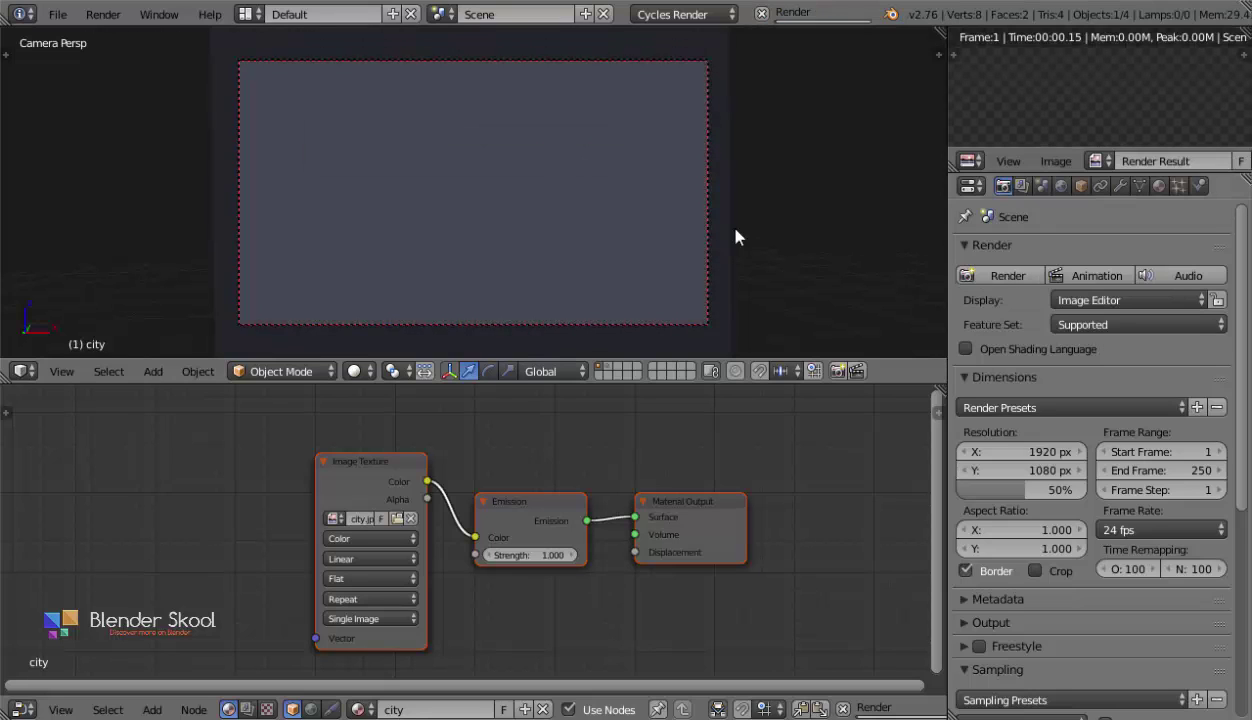
pyautogui.hotkey('ctrl', 'Up')
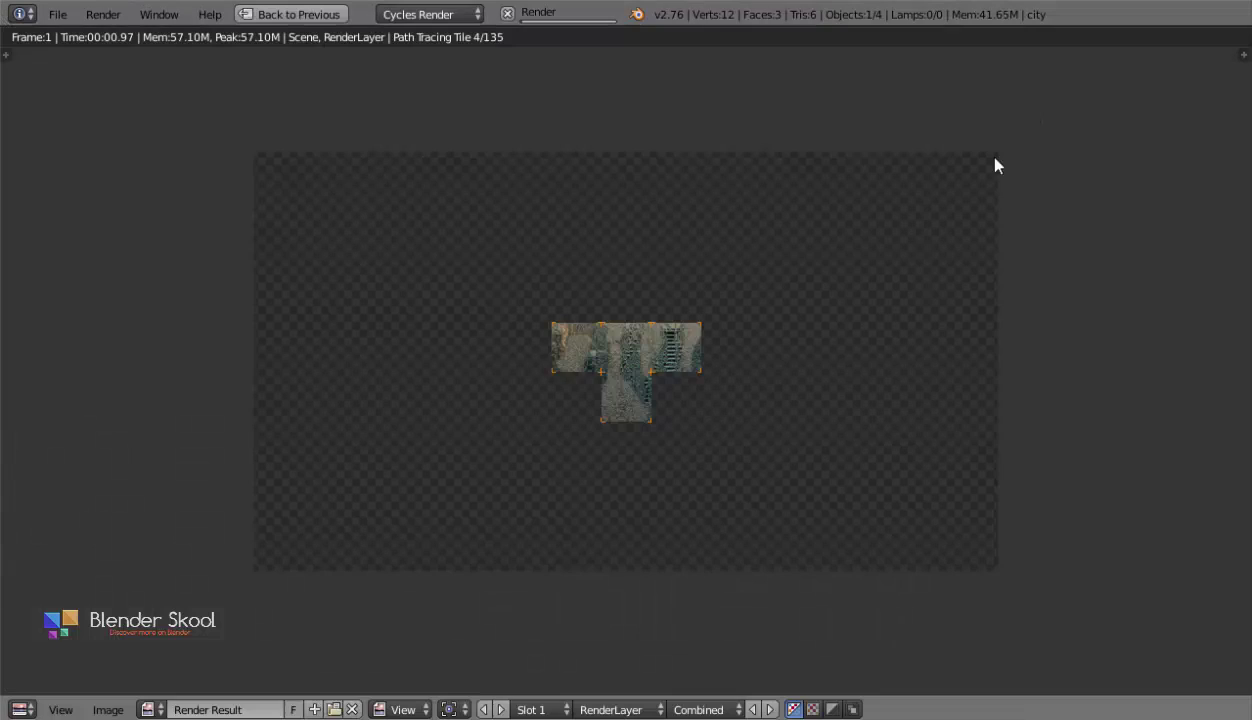
pyautogui.scroll(-2, 888, 280)
pyautogui.scroll(2, 888, 280)
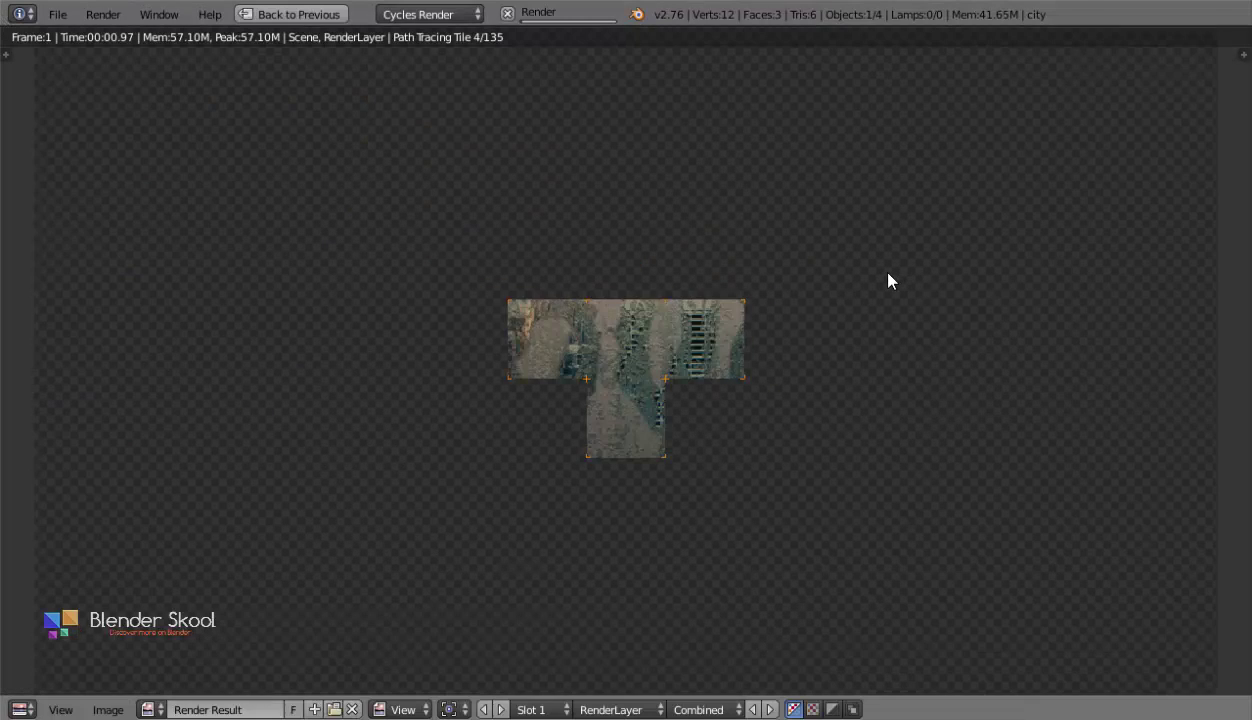
pyautogui.scroll(-2, 888, 280)
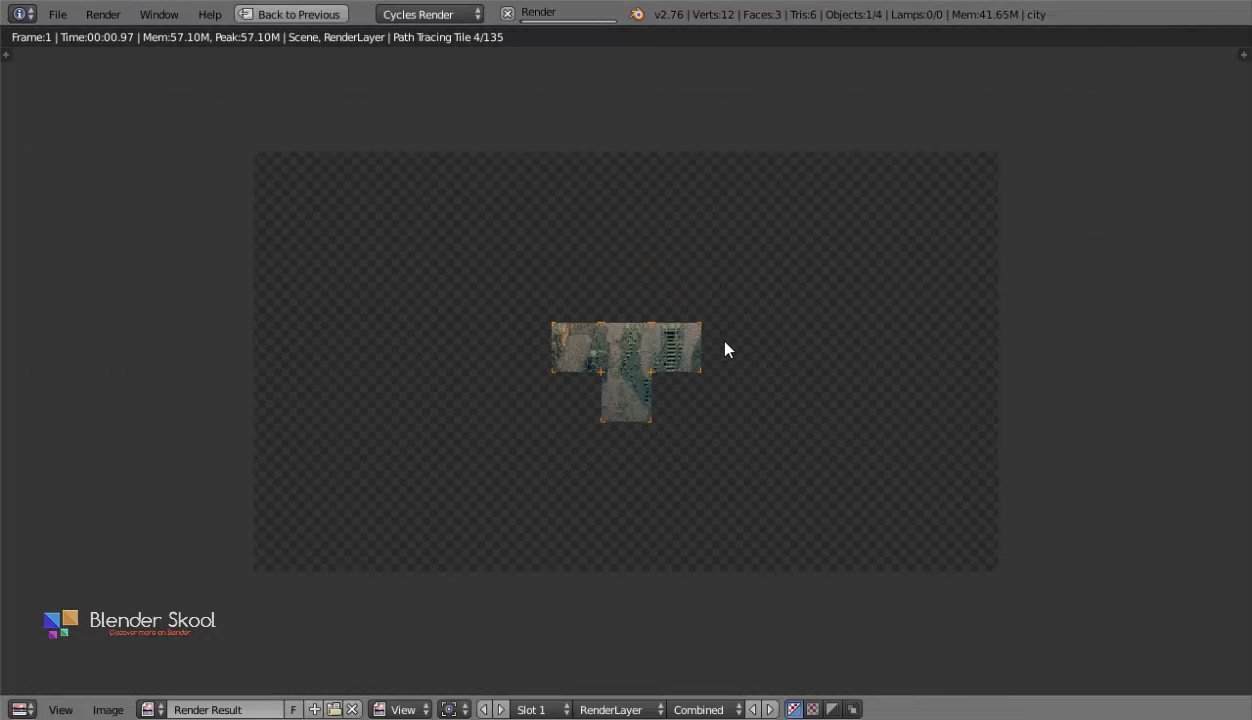
pyautogui.scroll(1, 772, 314)
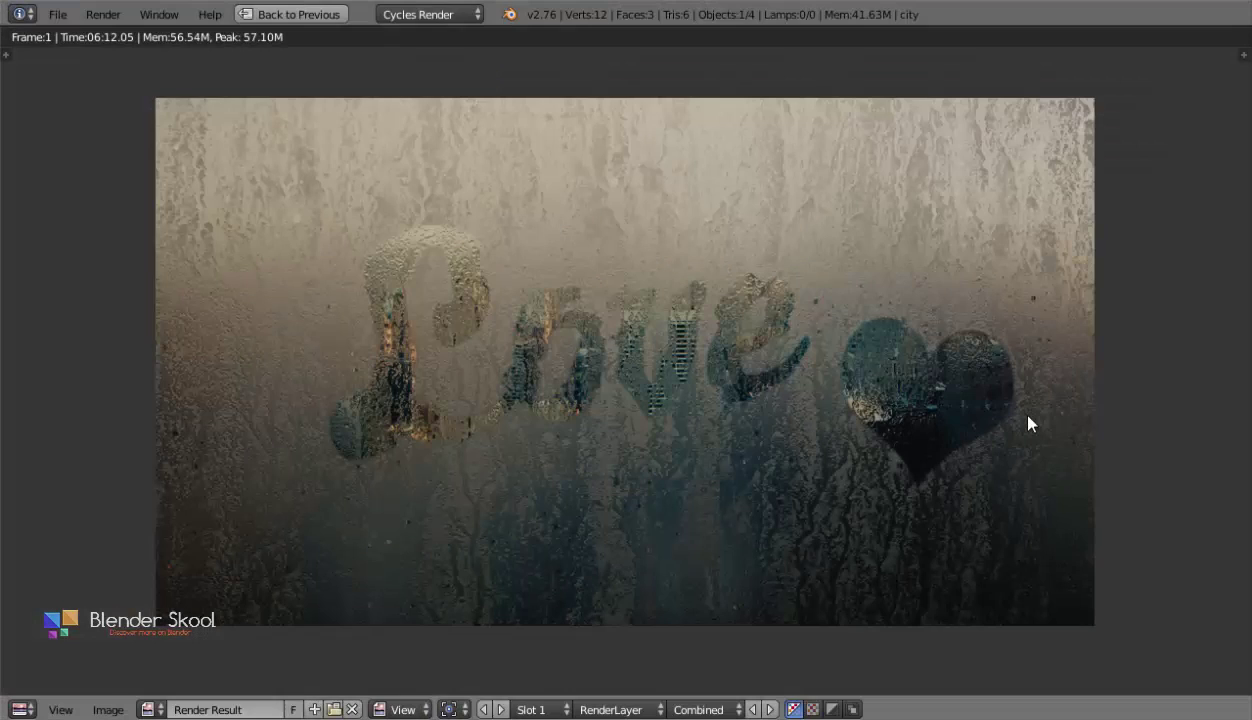
# Examine the finished render's lettering, heart, droplets and fog at different magnifications.
pyautogui.scroll(1, 880, 480)
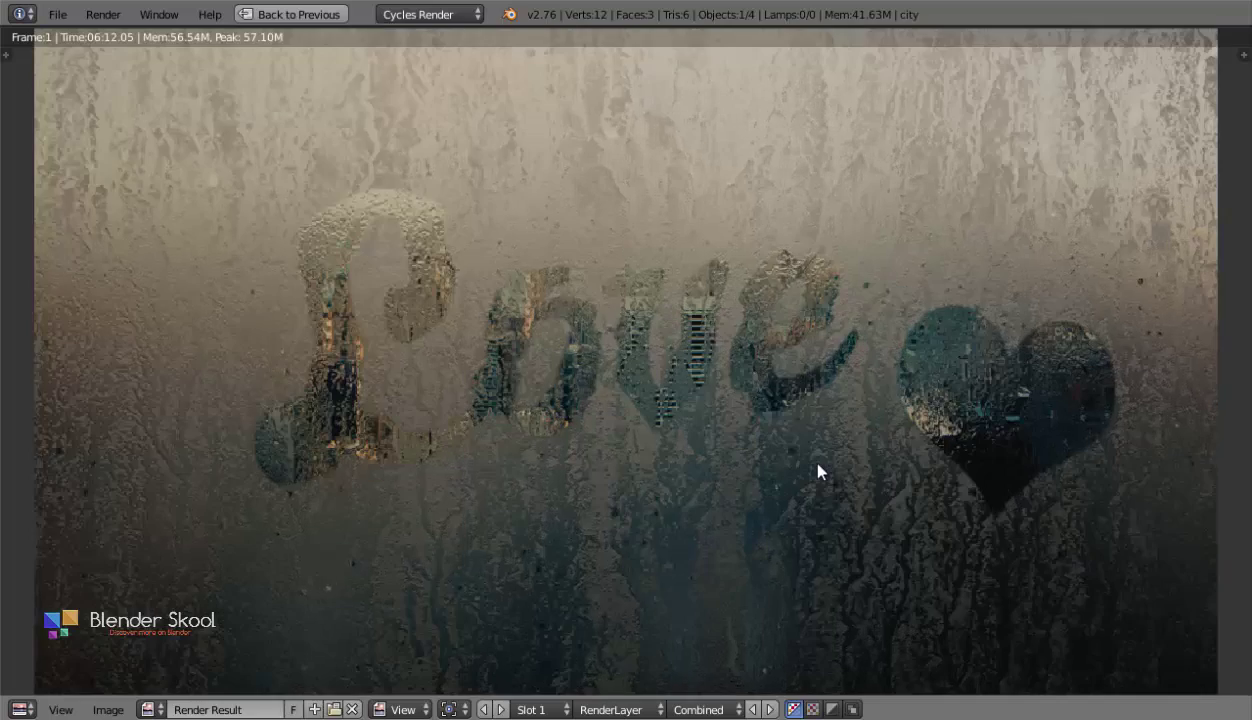
pyautogui.scroll(-2, 790, 465)
pyautogui.scroll(2, 732, 460)
pyautogui.scroll(-1, 817, 369)
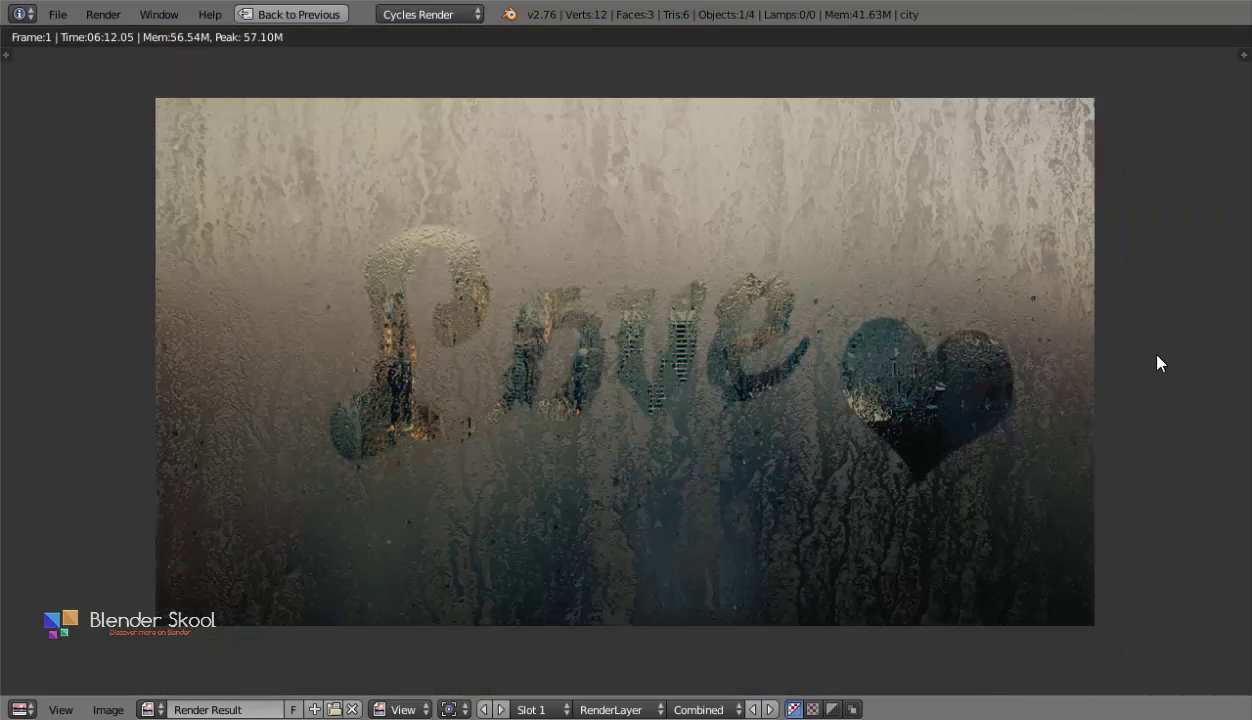
pyautogui.scroll(1, 1020, 570)
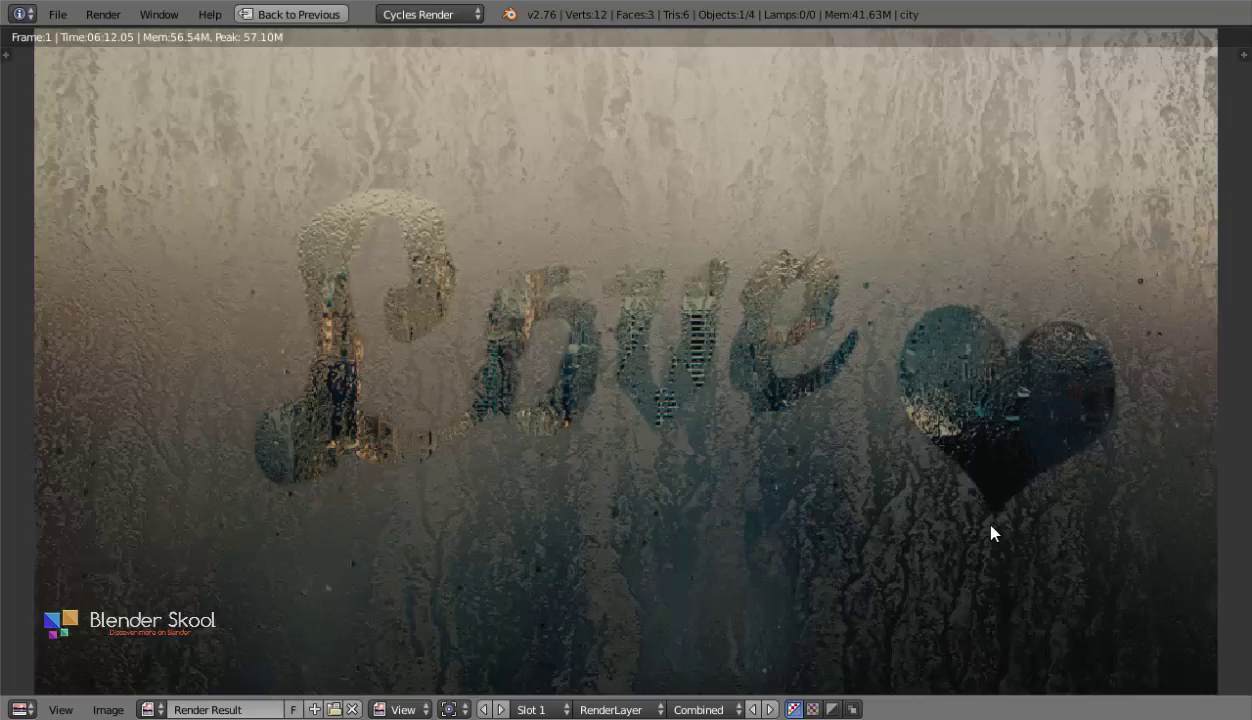
pyautogui.scroll(-1, 989, 525)
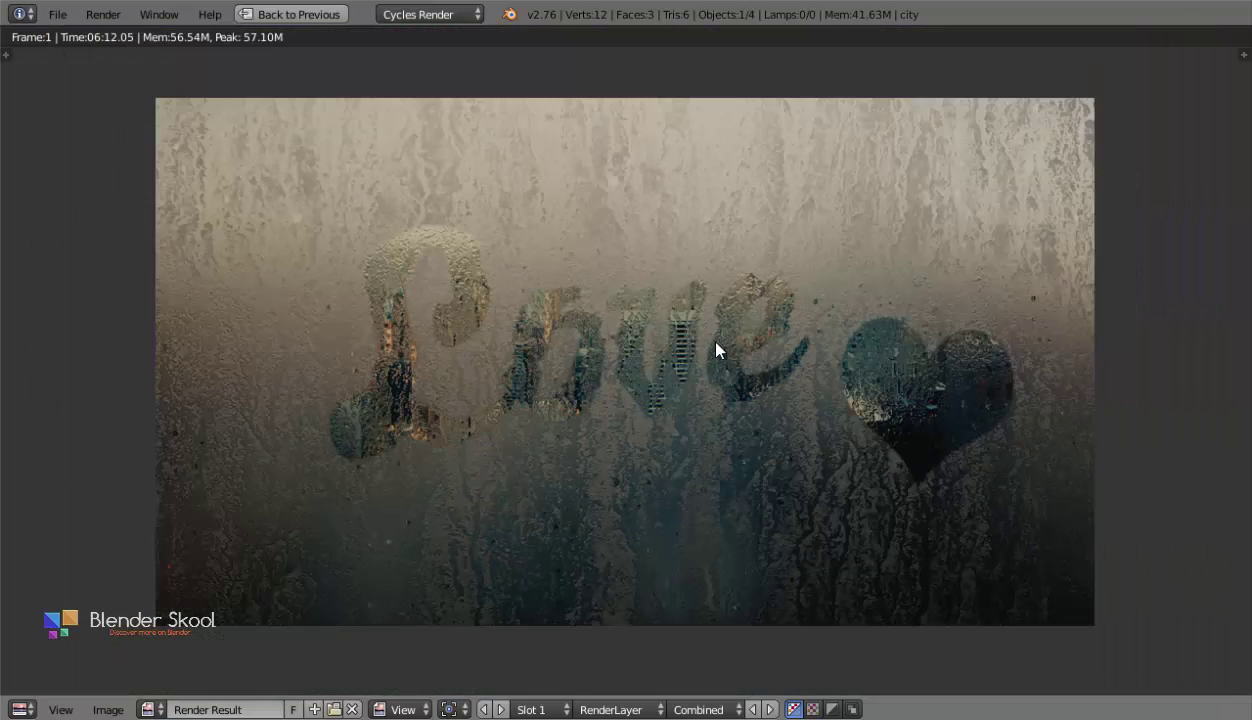
pyautogui.scroll(2, 567, 527)
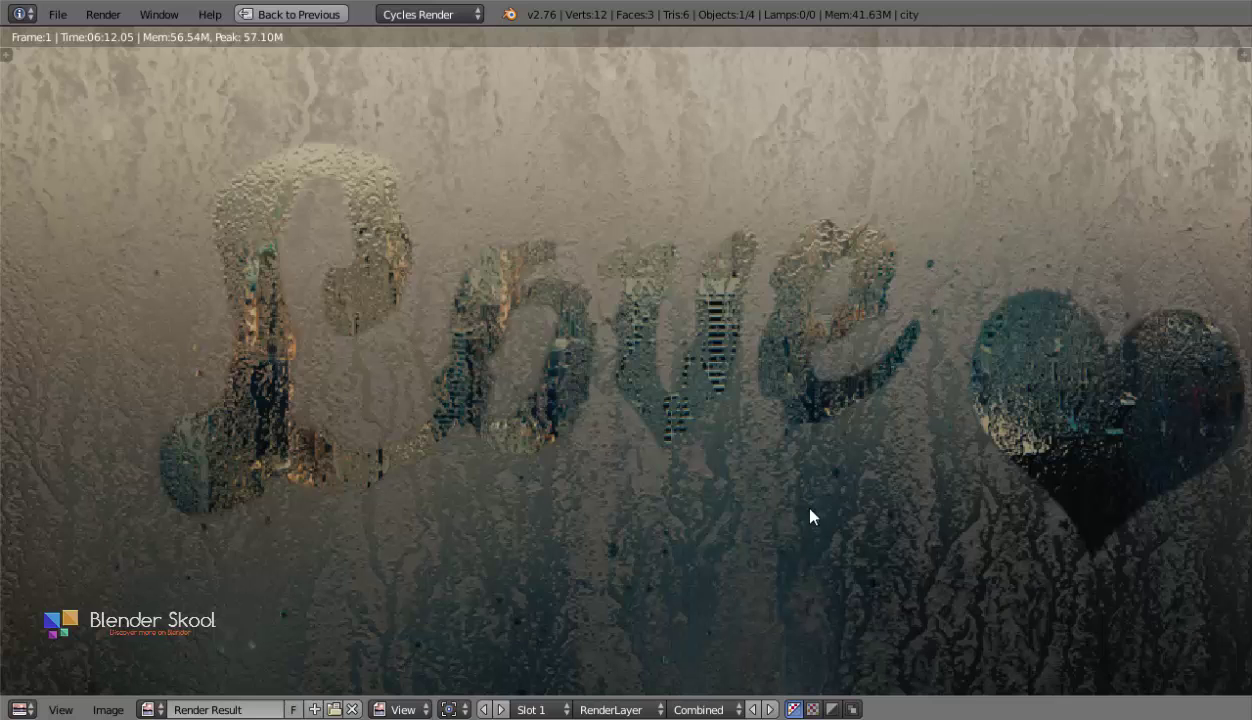
pyautogui.scroll(-1, 612, 507)
pyautogui.scroll(-1, 600, 538)
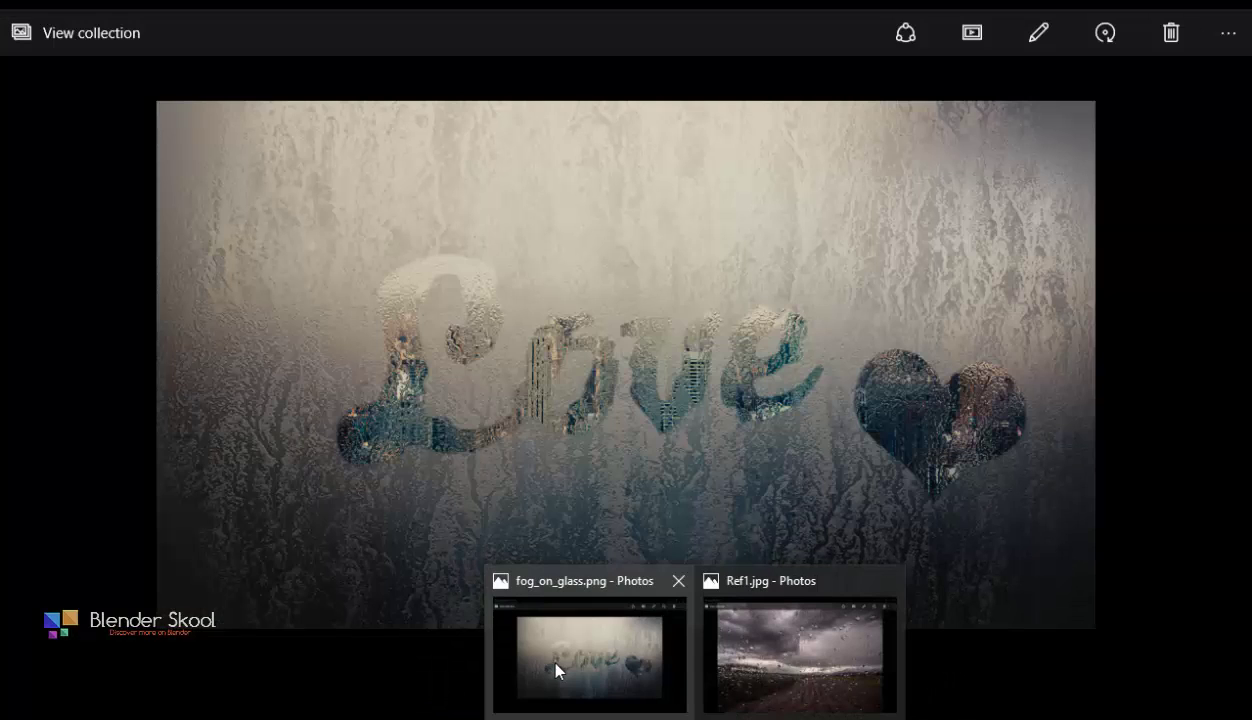
# Compare the render with fog_on_glass.png in Photos, then switch back to the render result in Blender.
pyautogui.click(560, 669)
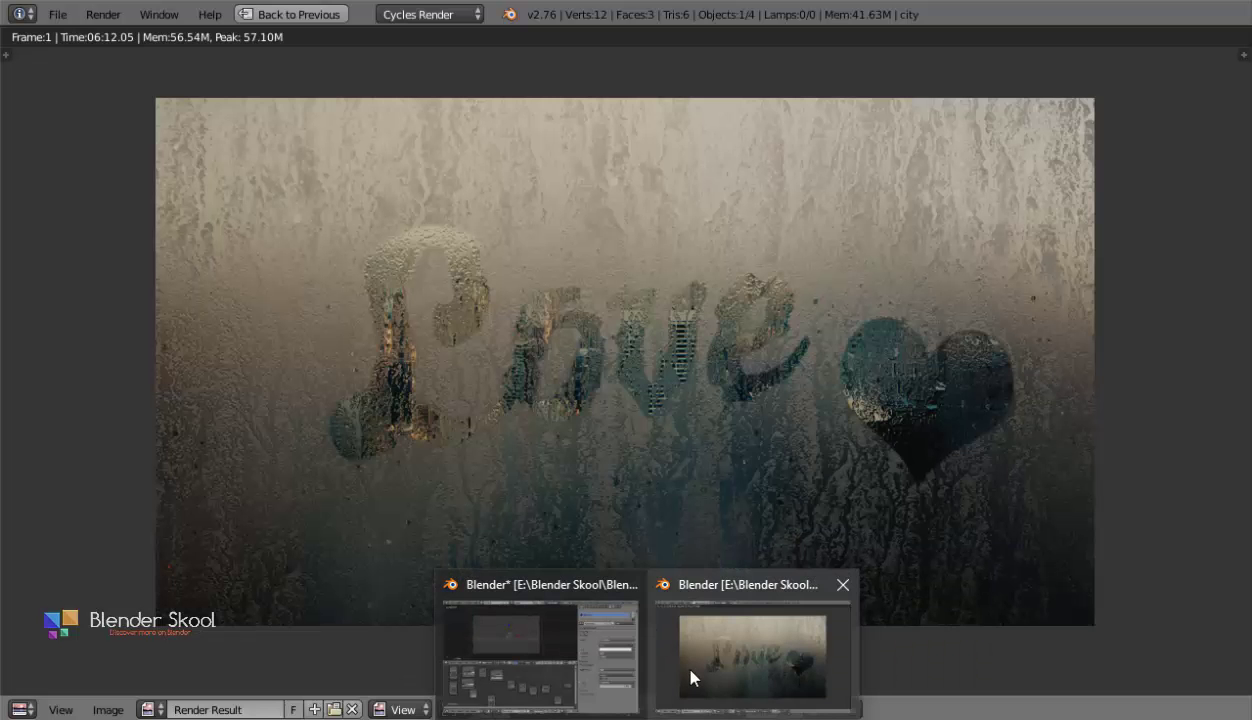
pyautogui.click(690, 674)
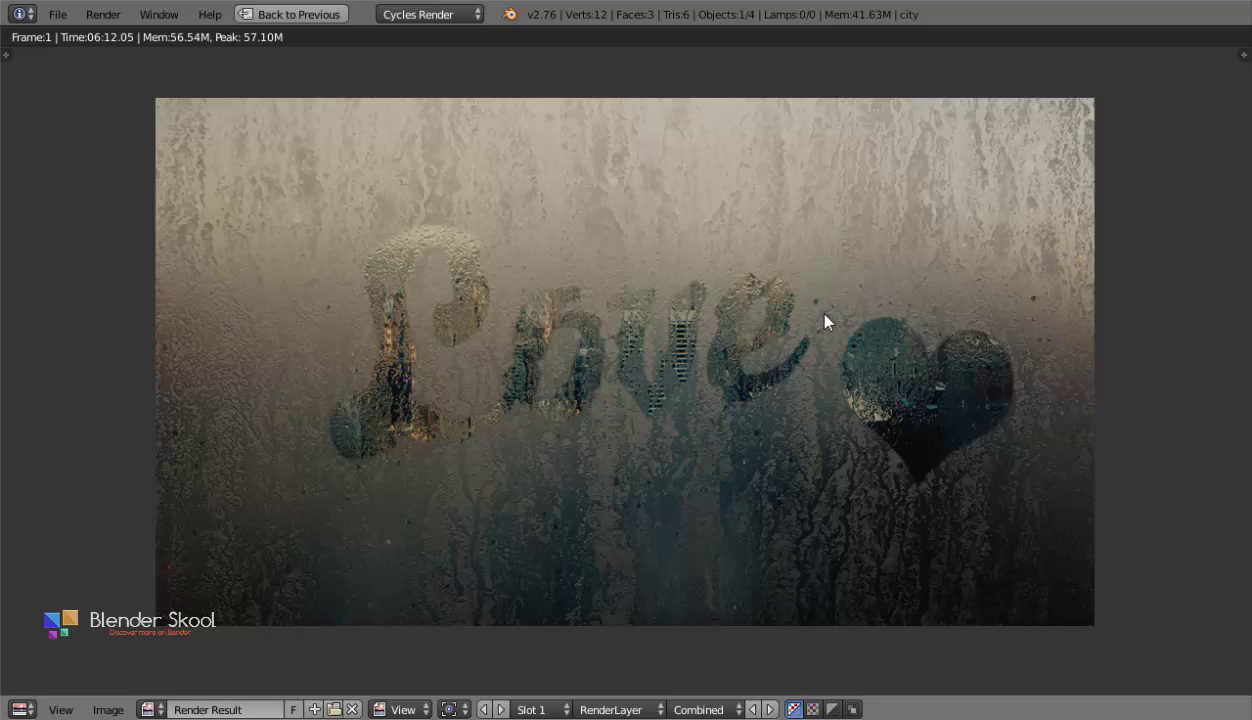
pyautogui.scroll(-2, 797, 372)
pyautogui.scroll(3, 819, 391)
pyautogui.scroll(-1, 838, 341)
# Replace the render result view with the compositing node tree and enable Use Nodes.
pyautogui.click(24, 708)
pyautogui.click(68, 471)
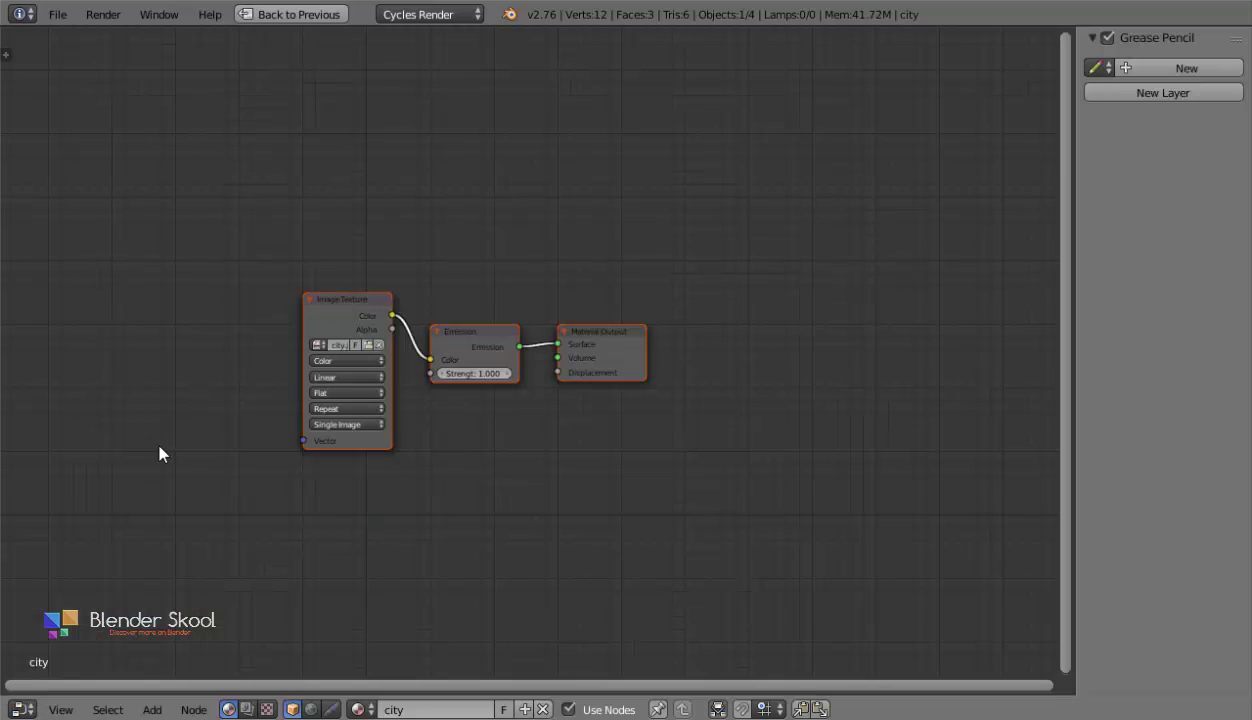
pyautogui.click(247, 706)
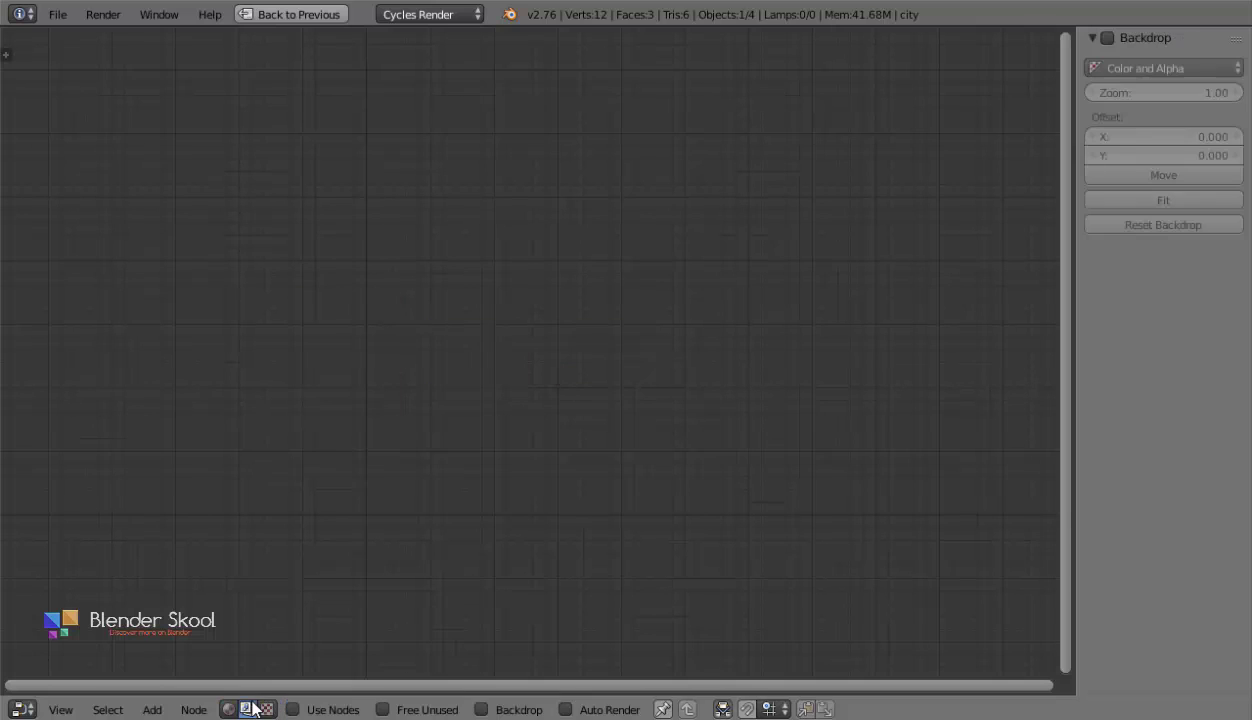
pyautogui.click(314, 709)
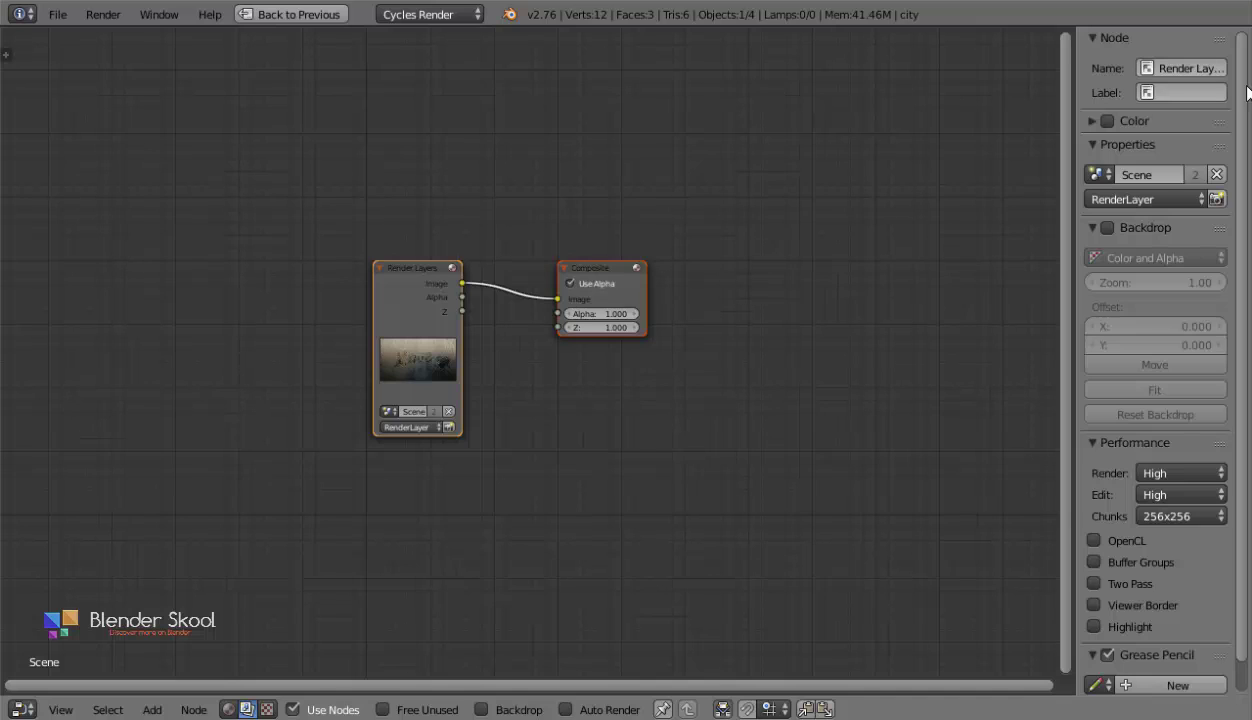
# Hide the node properties sidebar and spread the Render Layers and Composite nodes far apart to make room between them.
pyautogui.press('n')
pyautogui.moveTo(632, 313); pyautogui.dragTo(713, 357, button='middle')
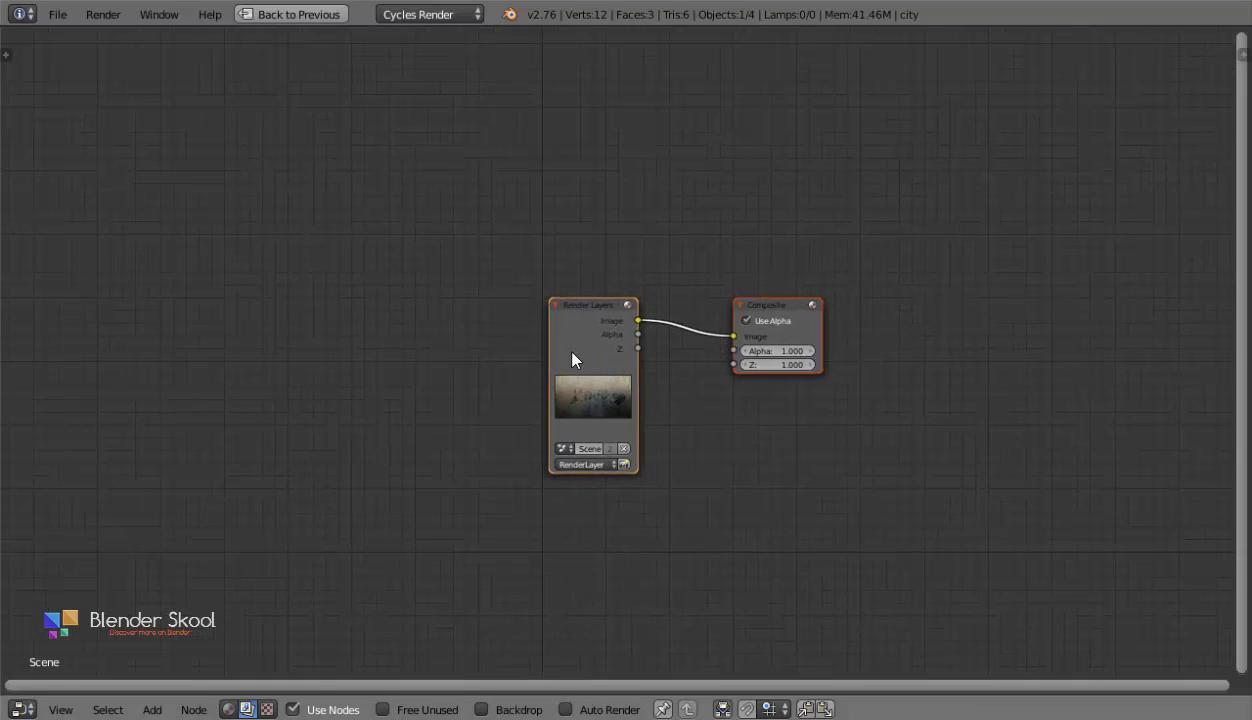
pyautogui.moveTo(572, 360); pyautogui.dragTo(74, 270)
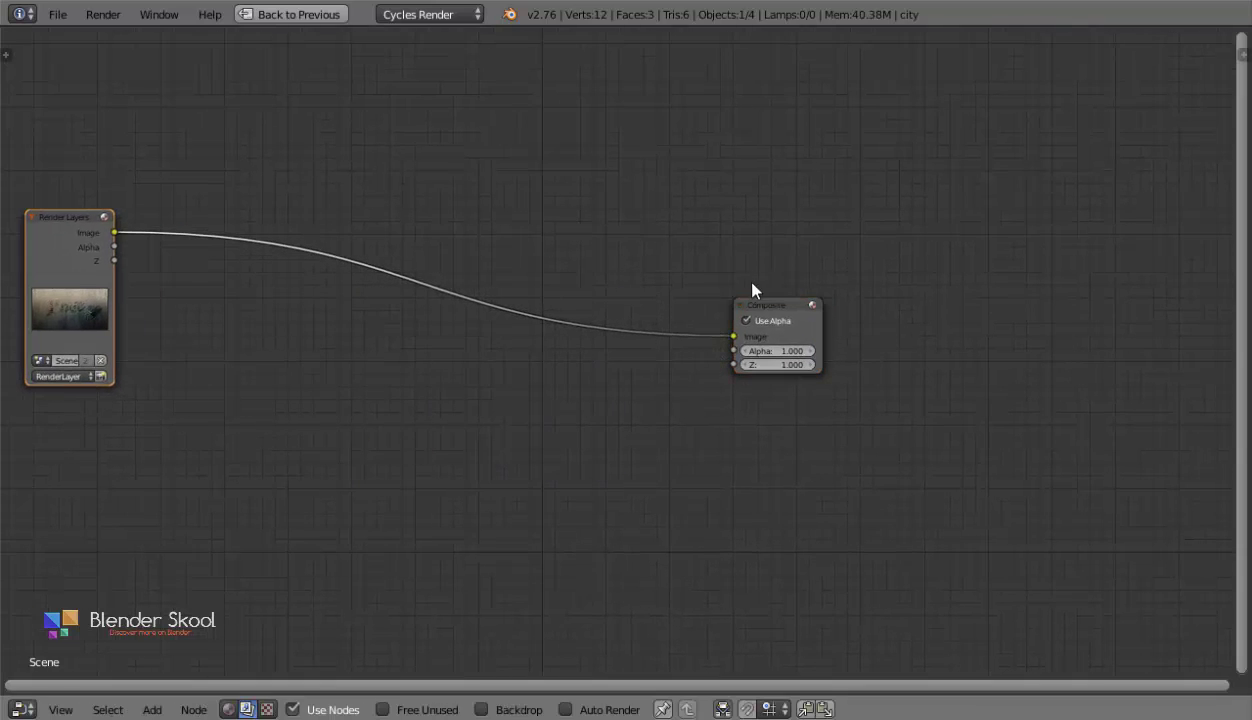
pyautogui.moveTo(779, 311); pyautogui.dragTo(1183, 279)
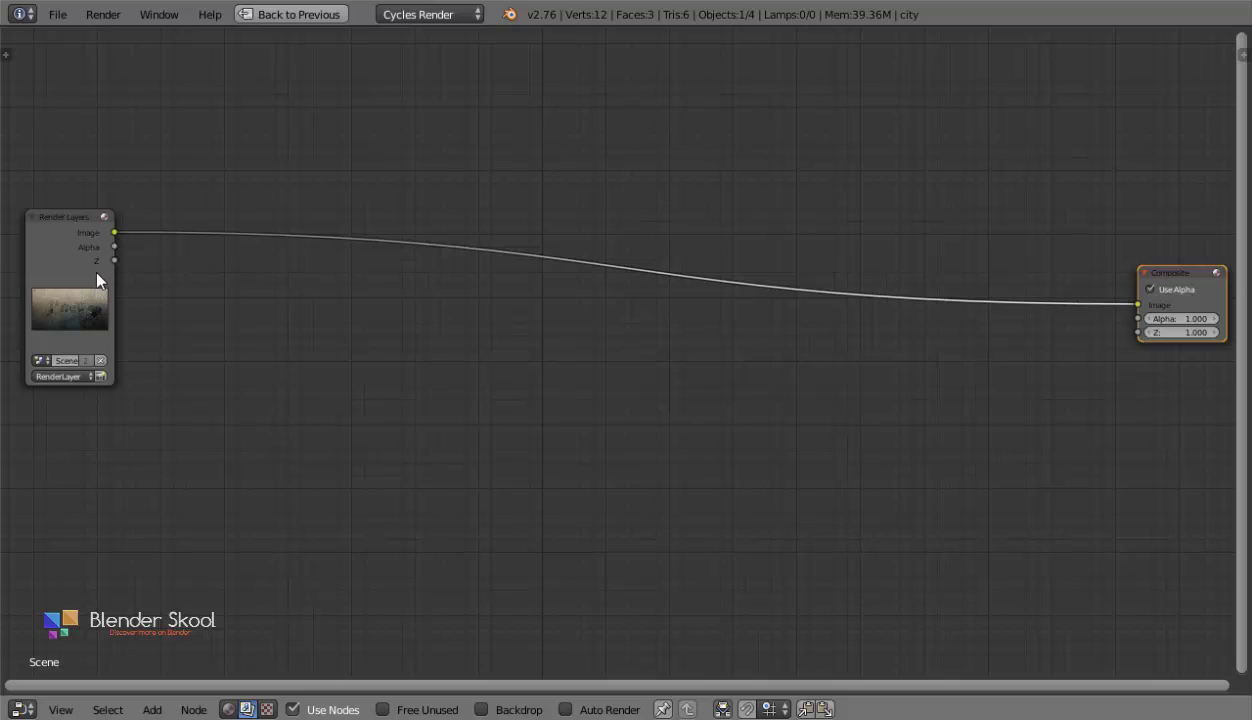
# Connect a Viewer node to the Render Layers image, place it below the Composite node and enable the backdrop.
pyautogui.keyDown('ctrl'); pyautogui.keyDown('shift'); pyautogui.click(72, 227); pyautogui.keyUp('shift'); pyautogui.keyUp('ctrl')
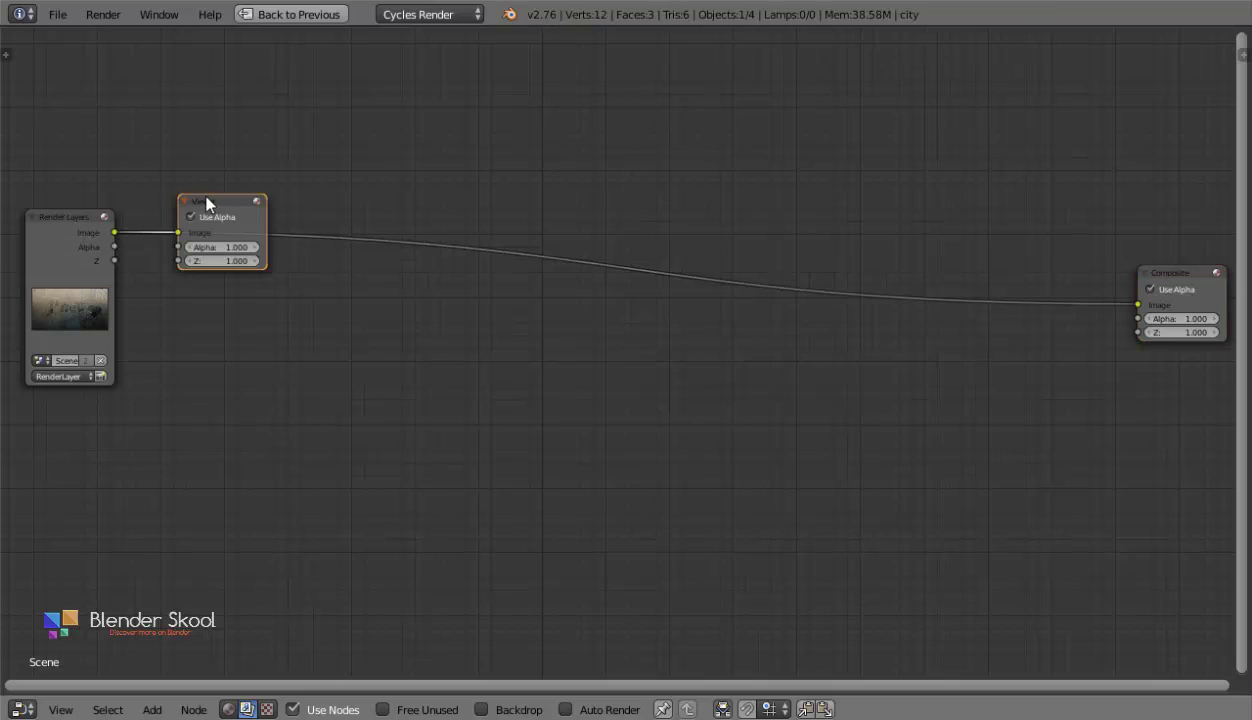
pyautogui.moveTo(229, 220); pyautogui.dragTo(1145, 393)
pyautogui.click(519, 709)
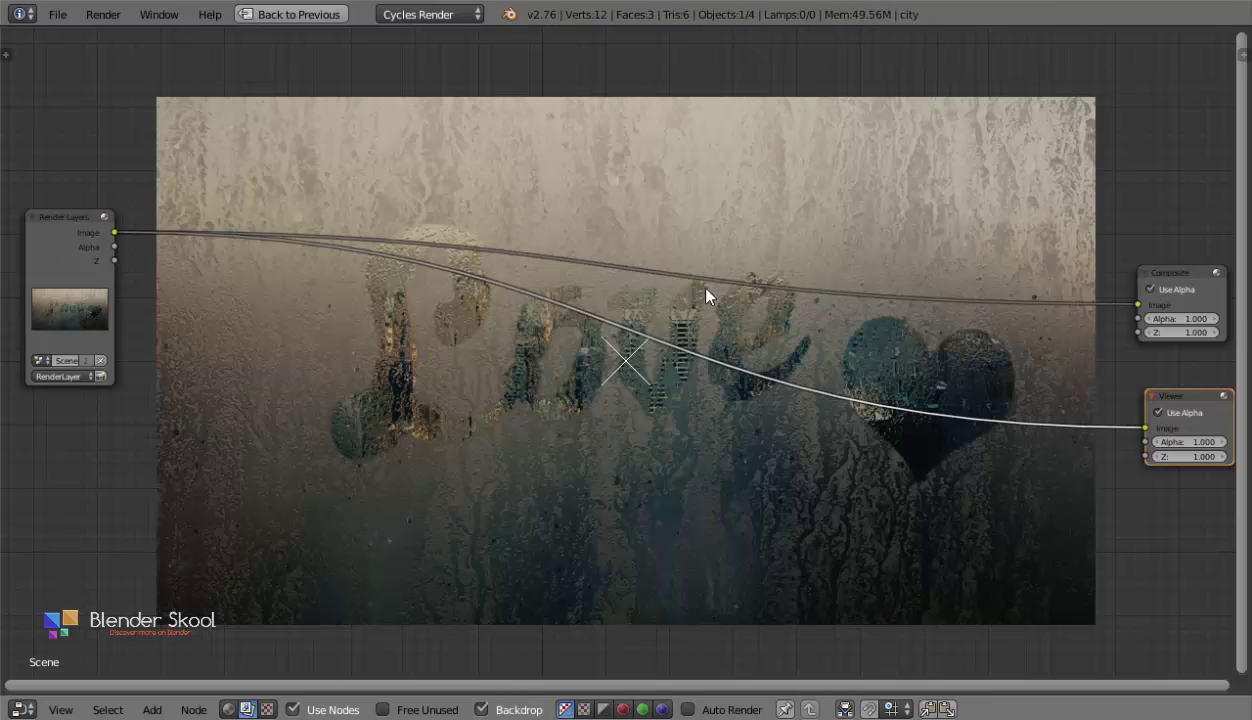
pyautogui.moveTo(720, 423); pyautogui.dragTo(715, 479, button='middle')
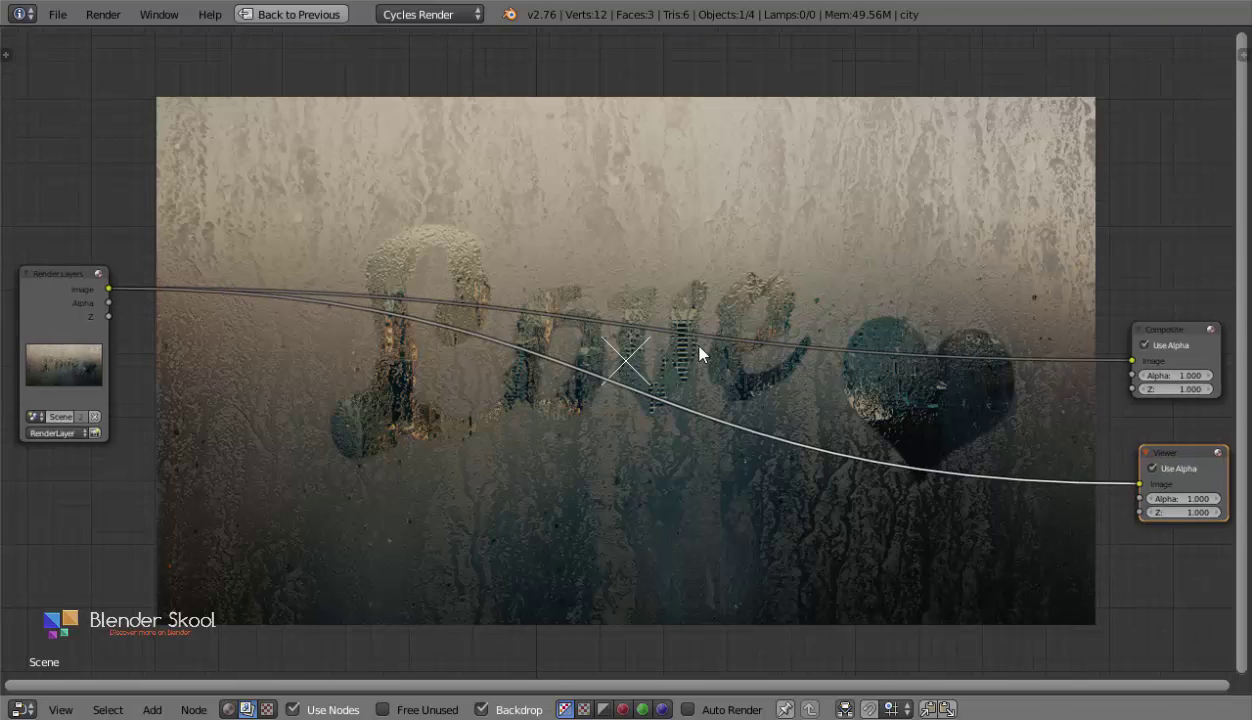
pyautogui.moveTo(457, 274); pyautogui.dragTo(445, 269, button='middle')
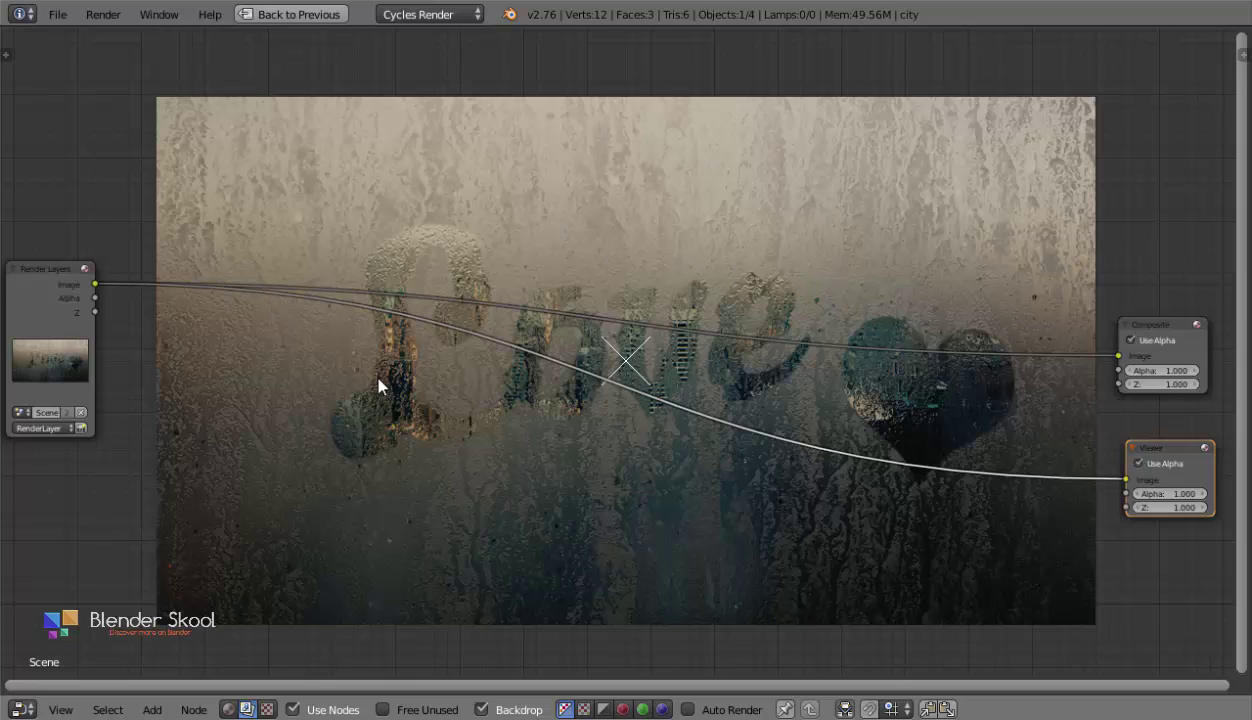
# Insert a Math node between Render Layers and Viewer, beside Render Layers, and cut the link feeding the Composite node.
pyautogui.hotkey('shift', 'a')
pyautogui.moveTo(378, 512)
pyautogui.hotkey('shift', 'a')
pyautogui.moveTo(241, 410)
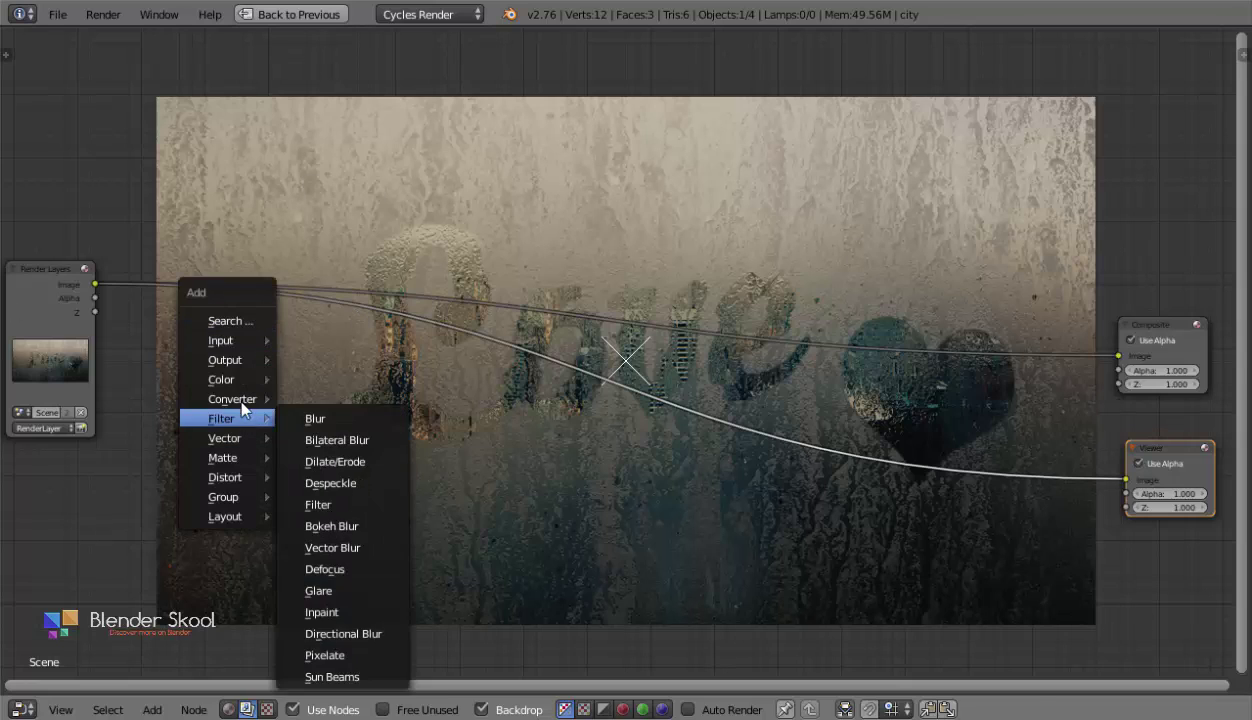
pyautogui.click(340, 93)
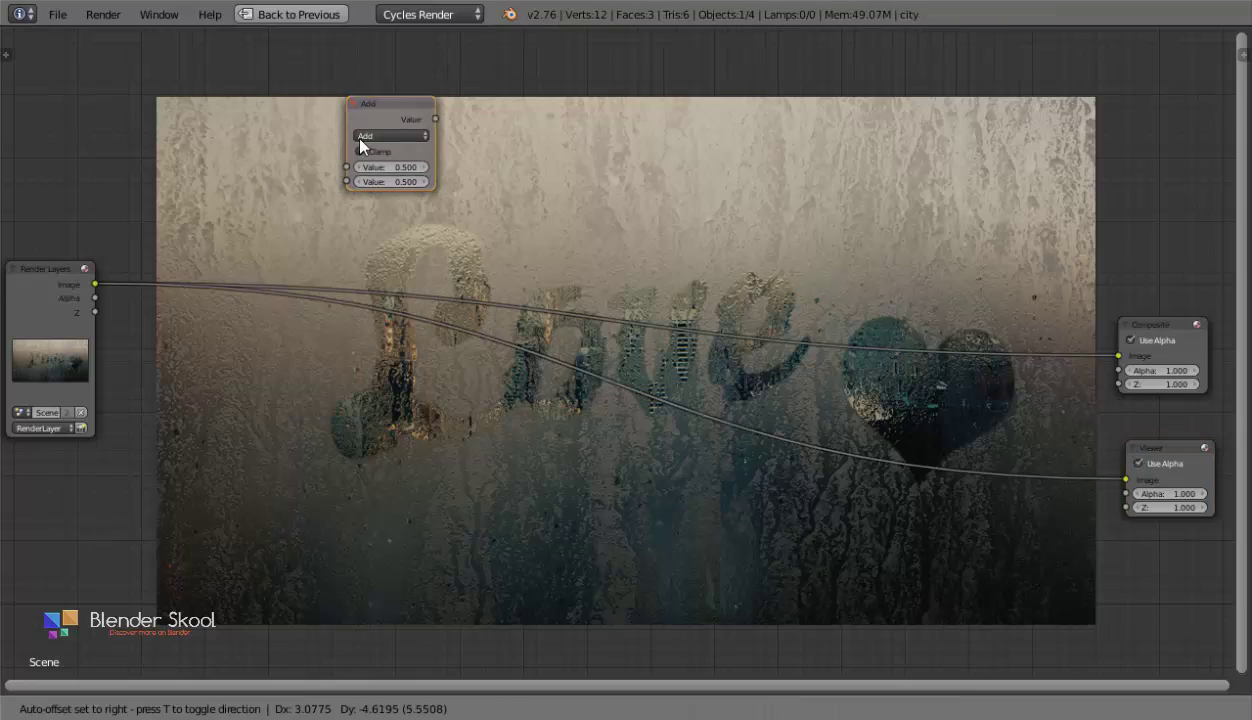
pyautogui.click(412, 310)
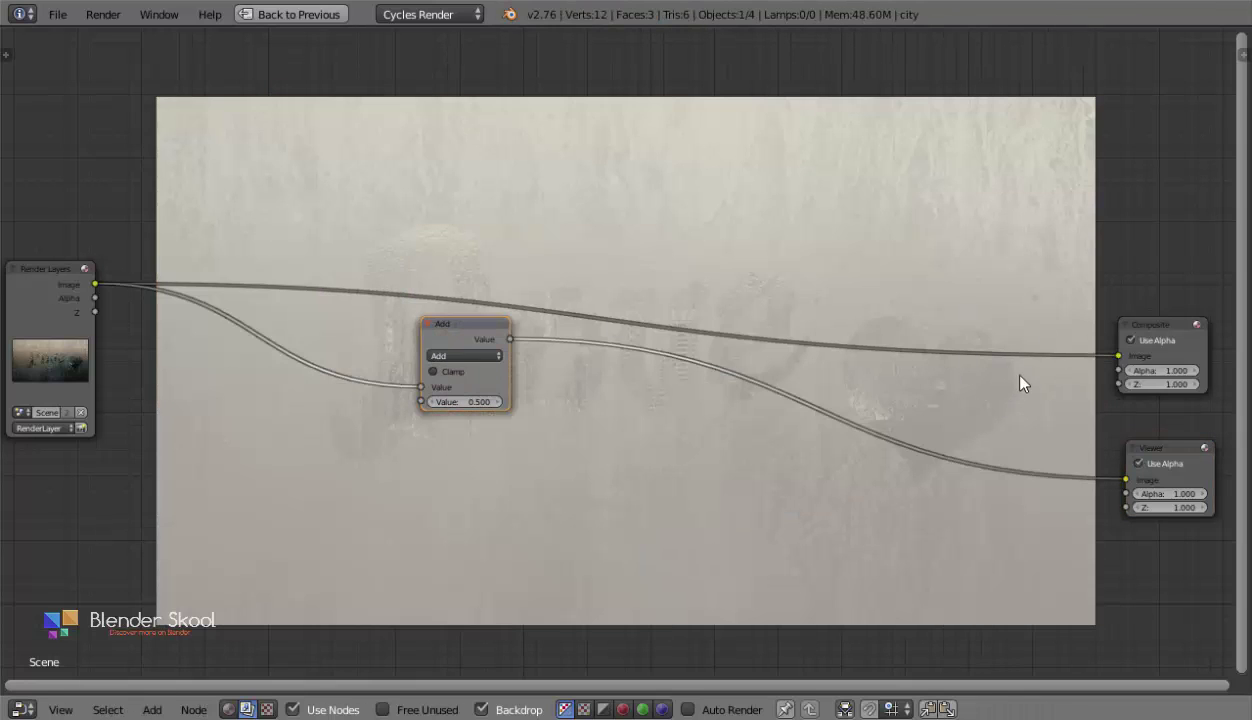
pyautogui.keyDown('ctrl'); pyautogui.moveTo(1076, 333); pyautogui.dragTo(1058, 366, button='right'); pyautogui.keyUp('ctrl')
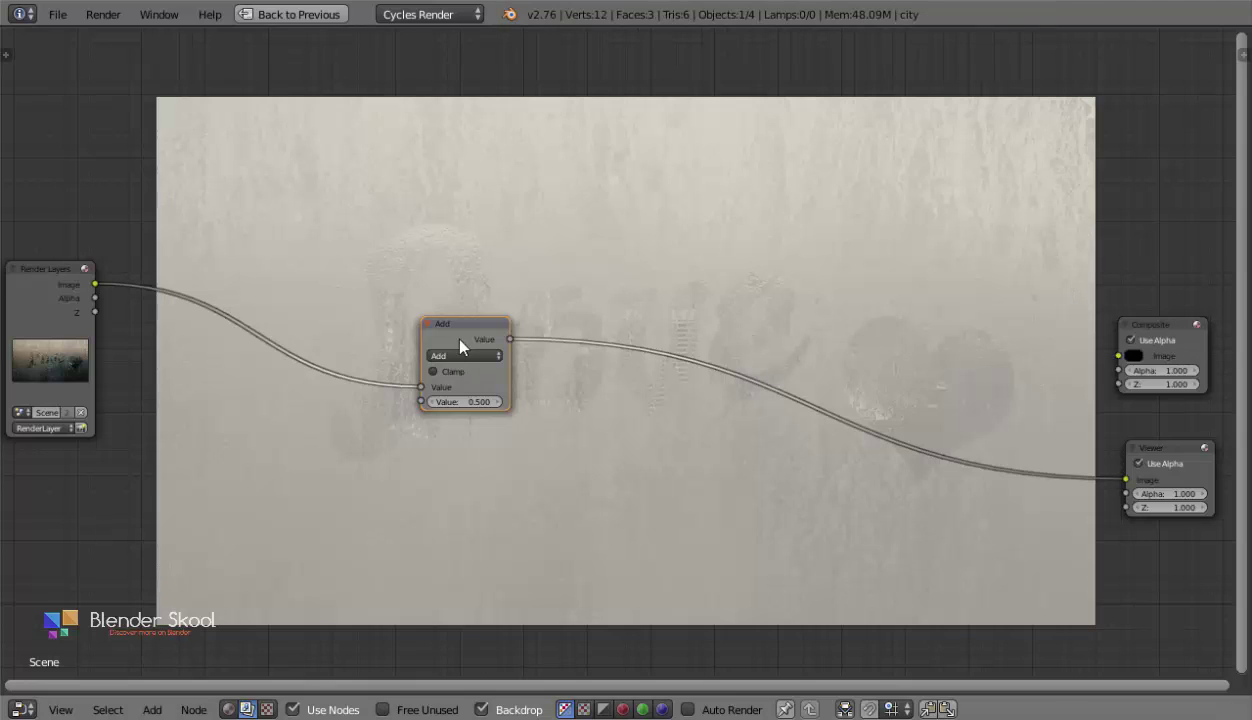
pyautogui.moveTo(460, 340); pyautogui.dragTo(193, 296)
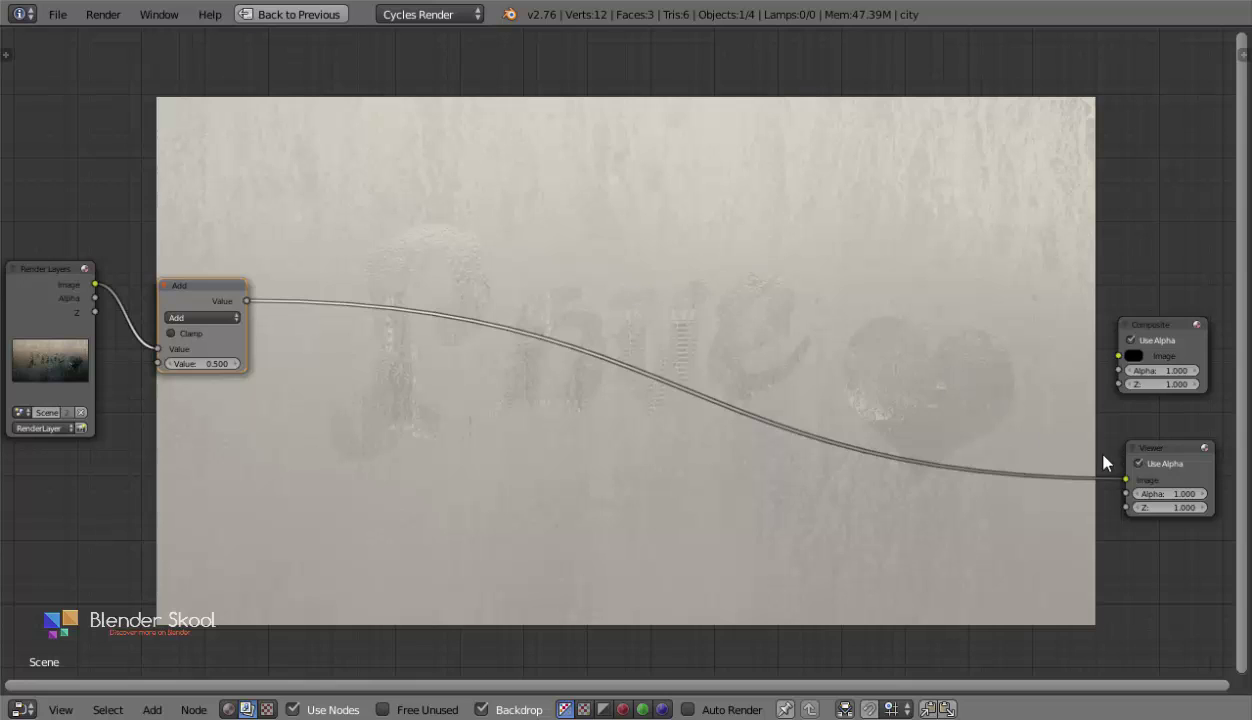
# Set the Math node's operation to Greater Than with a threshold value of 0.600.
pyautogui.click(199, 318)
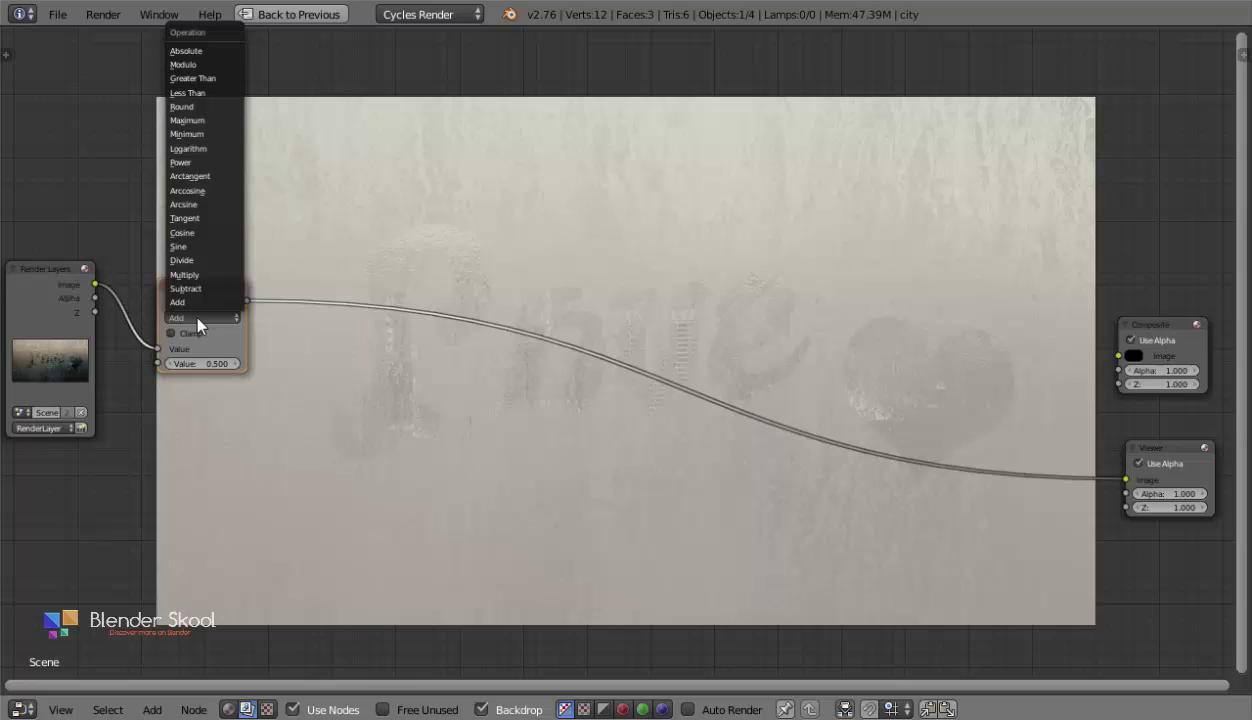
pyautogui.click(205, 78)
pyautogui.click(237, 364)
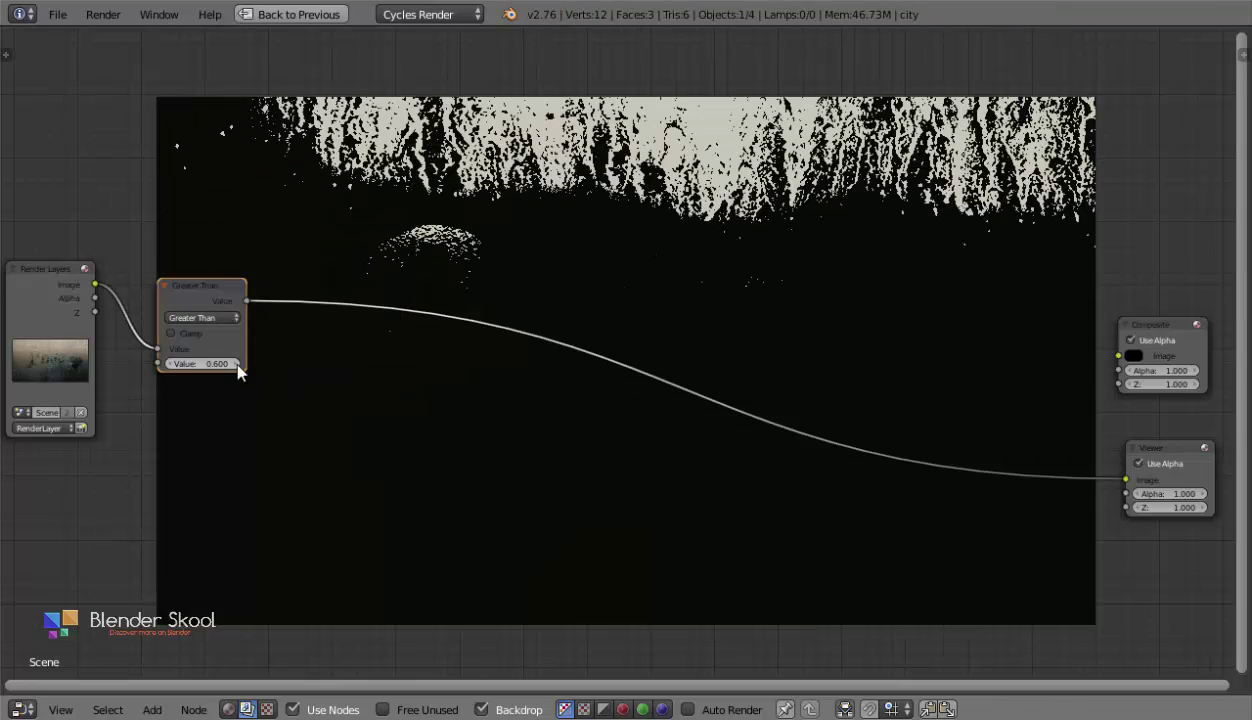
pyautogui.click(237, 364)
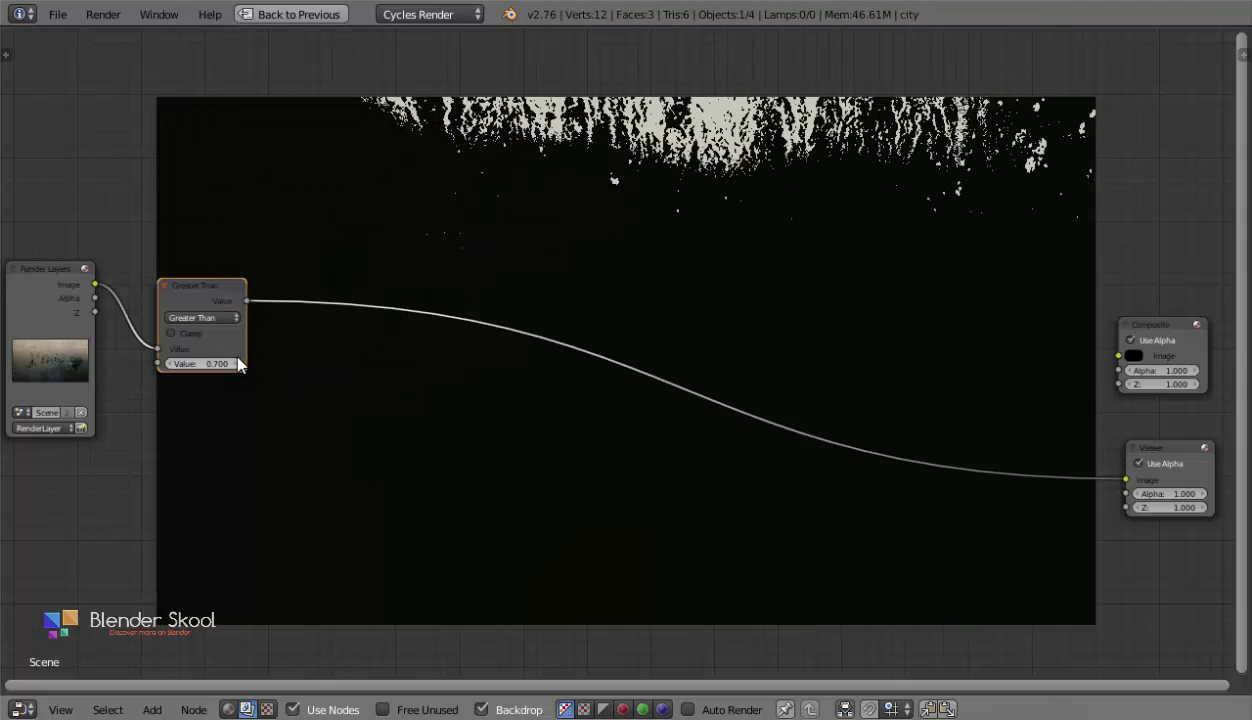
pyautogui.click(171, 364)
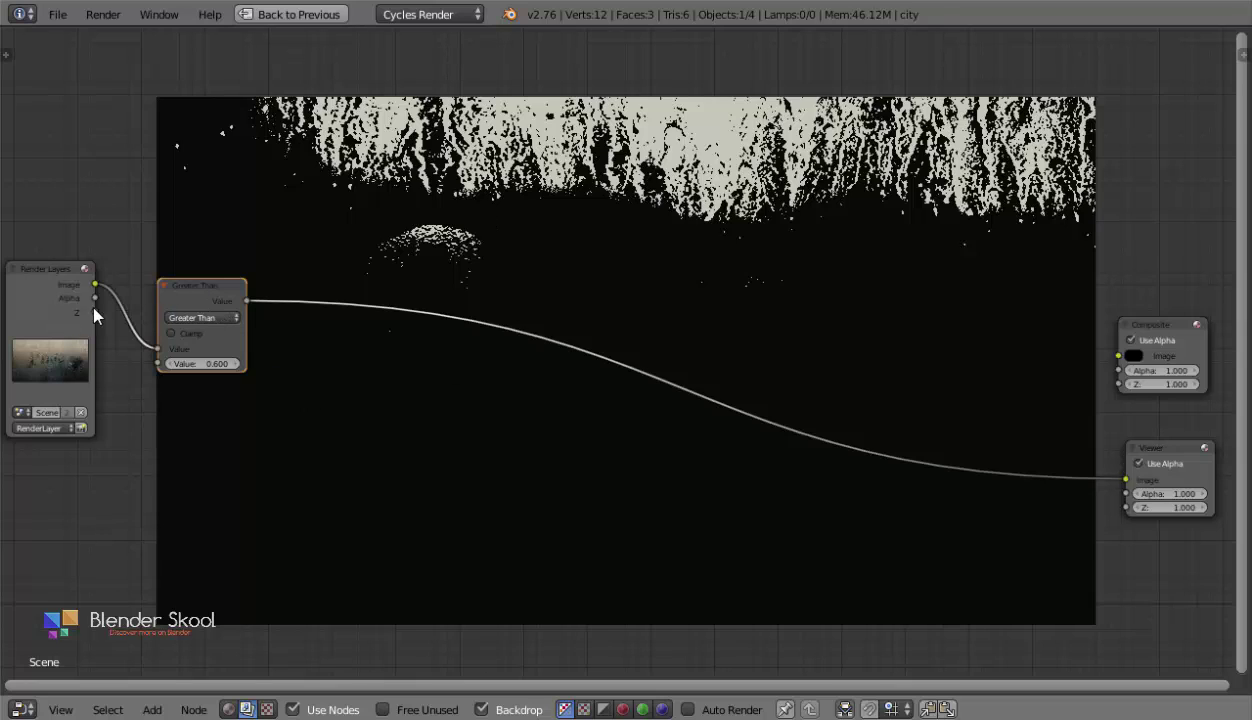
# Insert a Mix node after the Greater Than node and feed the threshold value into its factor.
pyautogui.hotkey('shift', 'a')
pyautogui.hotkey('shift', 'a')
pyautogui.moveTo(395, 157)
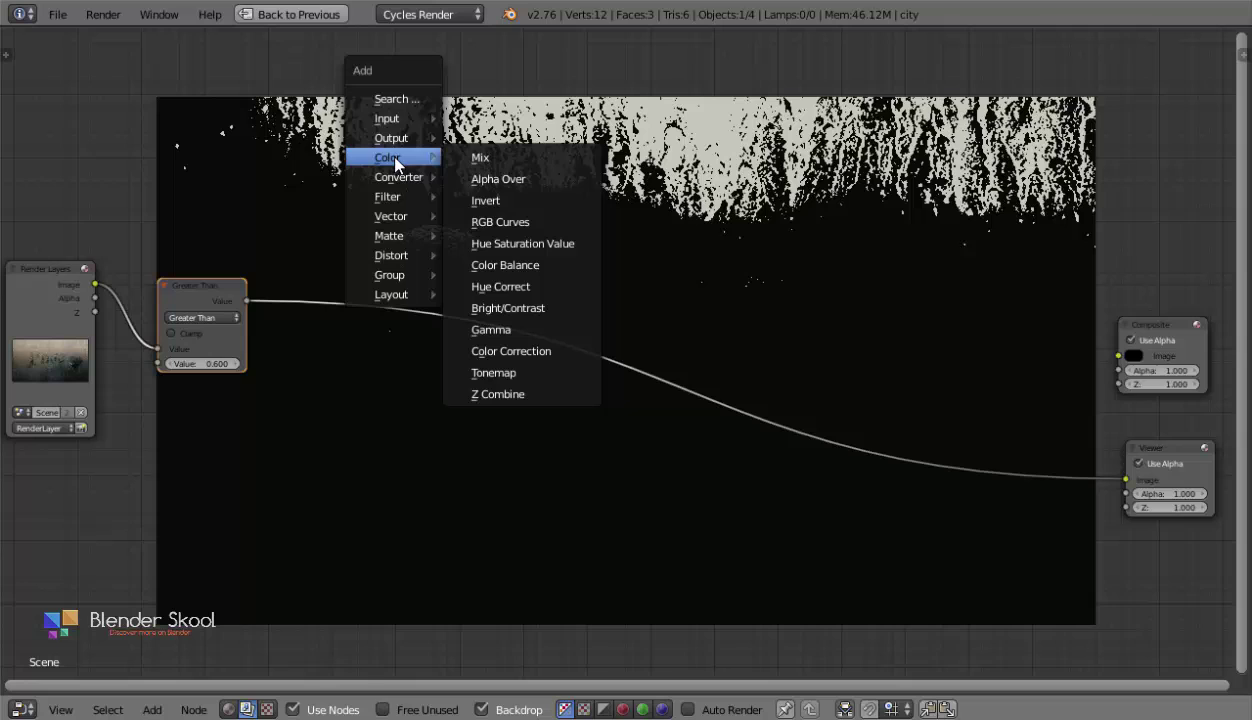
pyautogui.click(485, 157)
pyautogui.click(307, 286)
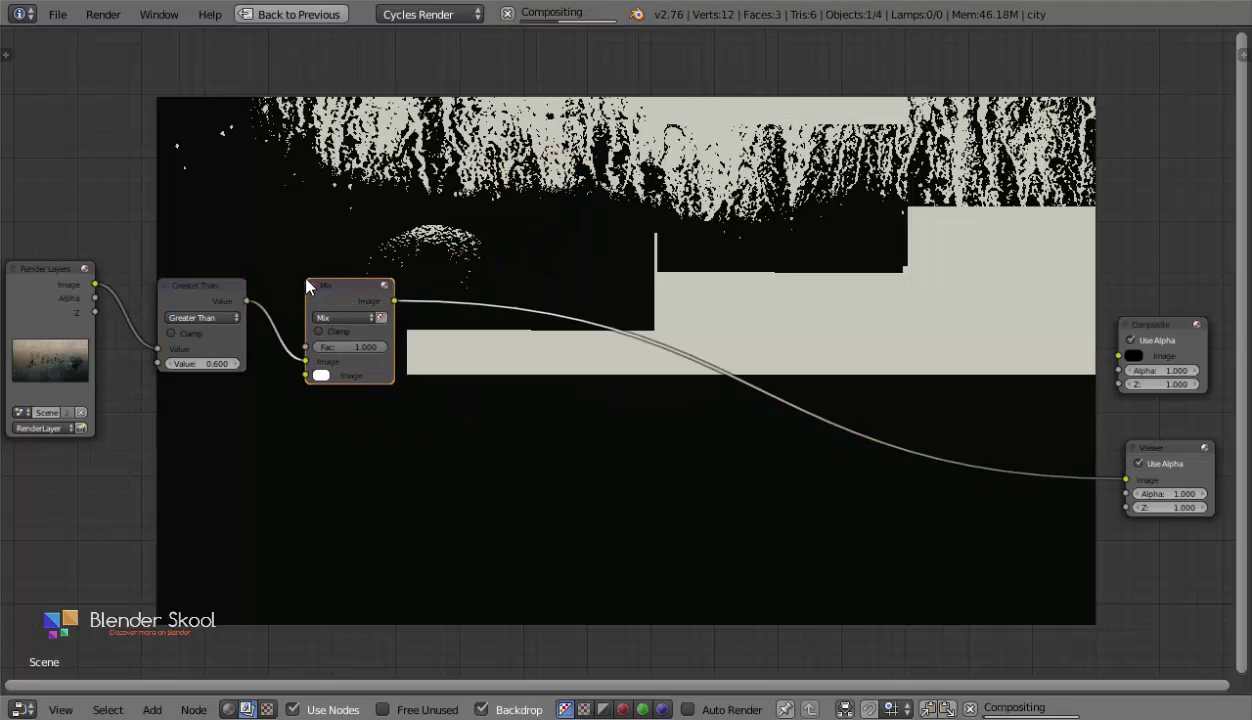
pyautogui.moveTo(307, 359)
pyautogui.mouseDown()
pyautogui.moveTo(268, 348)
pyautogui.moveTo(288, 341)
pyautogui.moveTo(279, 274)
pyautogui.moveTo(282, 333)
pyautogui.moveTo(315, 352)
pyautogui.mouseUp()
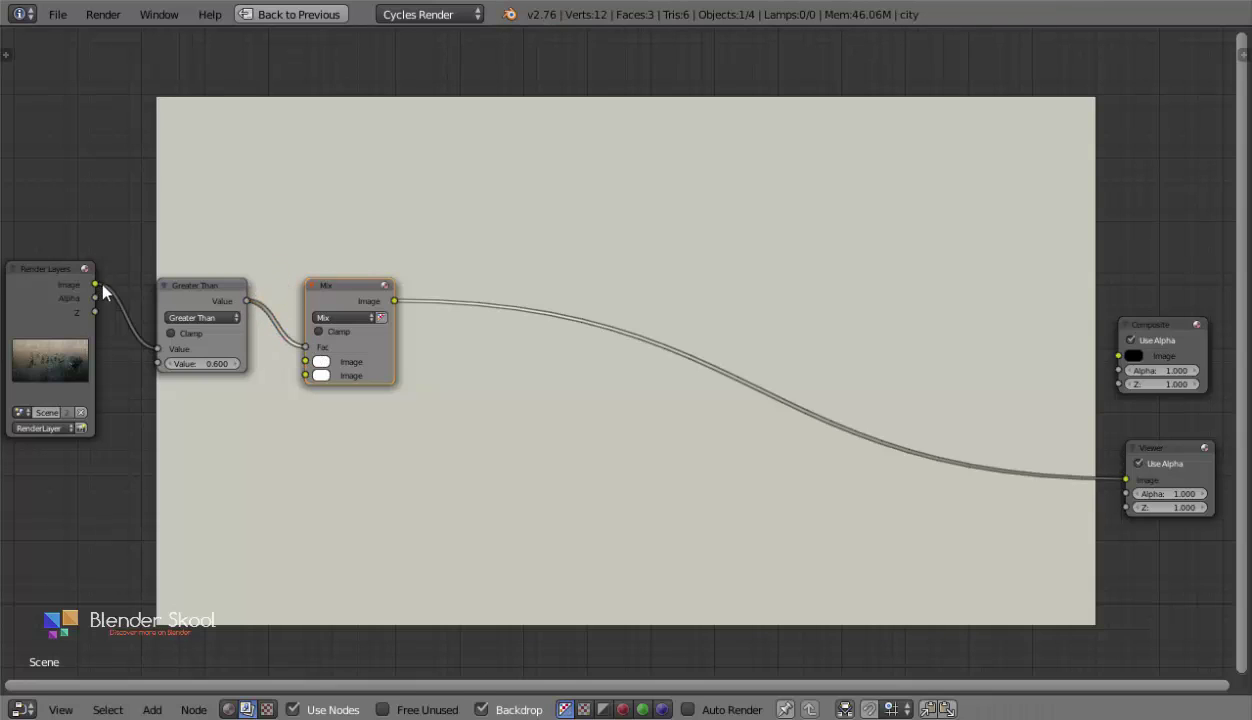
# Feed the render image into the Mix node's second image input, make the first color black and move the node lower.
pyautogui.moveTo(96, 285); pyautogui.dragTo(307, 380)
pyautogui.click(321, 361)
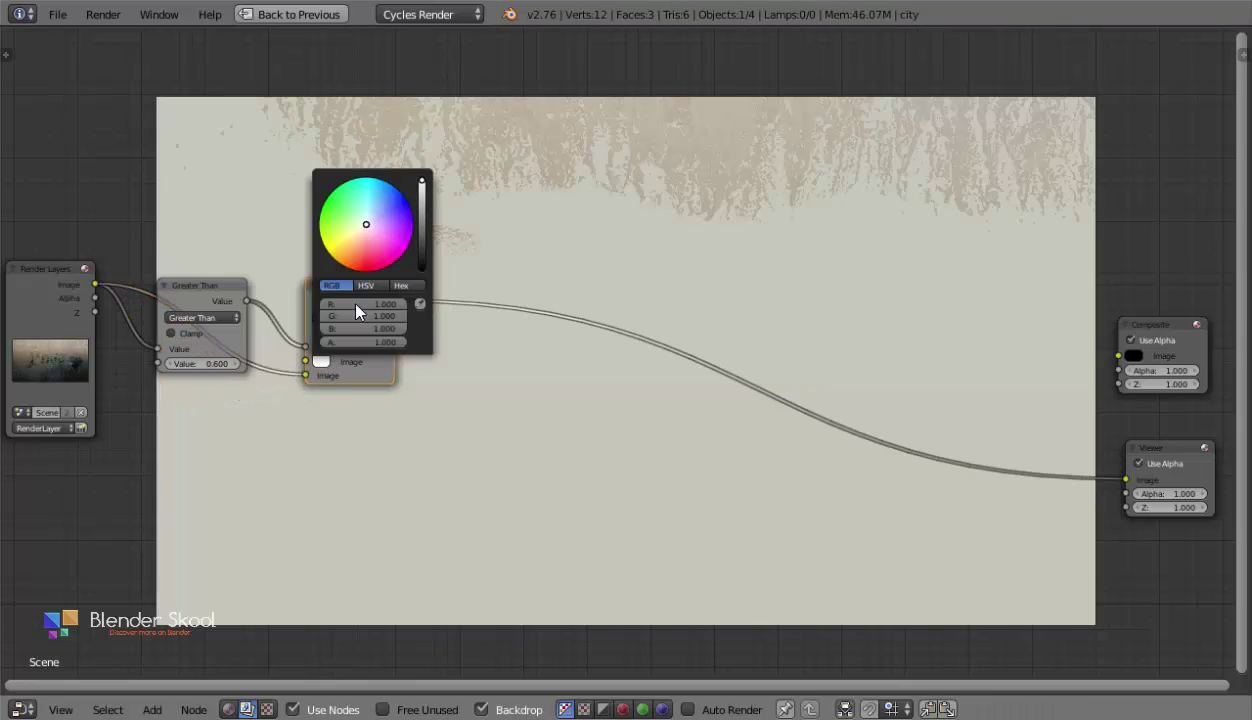
pyautogui.moveTo(422, 181); pyautogui.dragTo(422, 270)
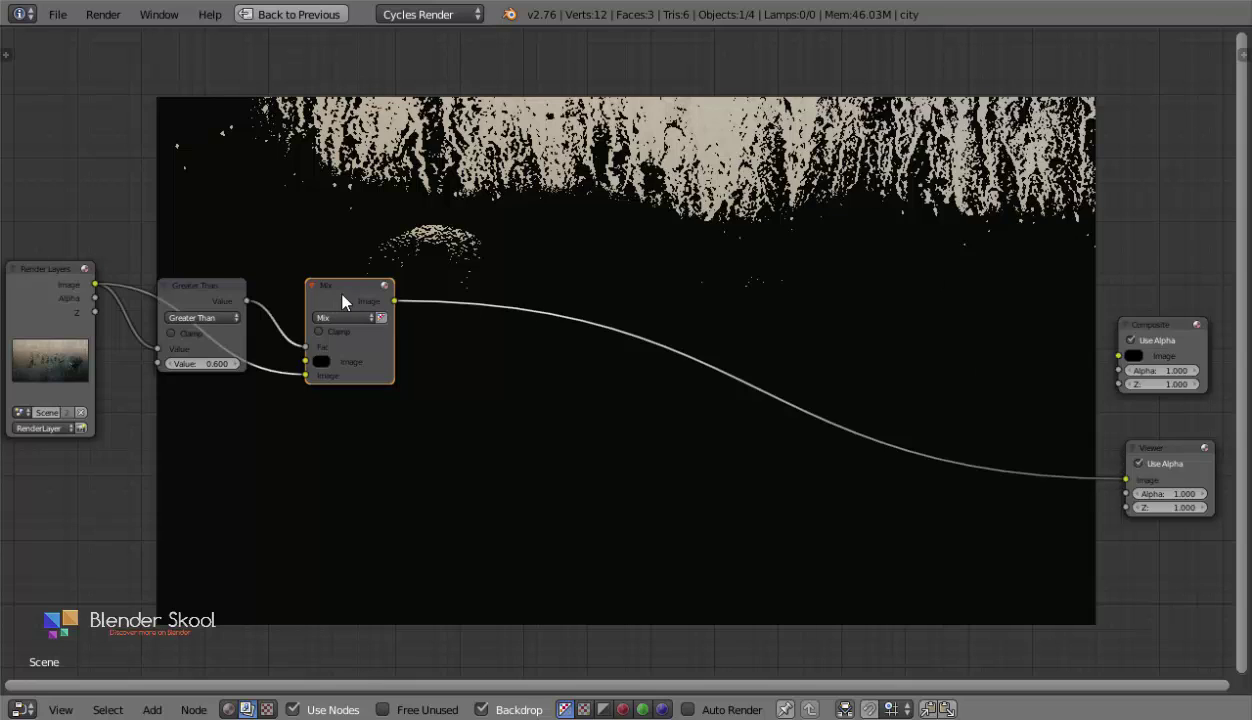
pyautogui.moveTo(334, 287); pyautogui.dragTo(312, 347)
pyautogui.click(362, 344)
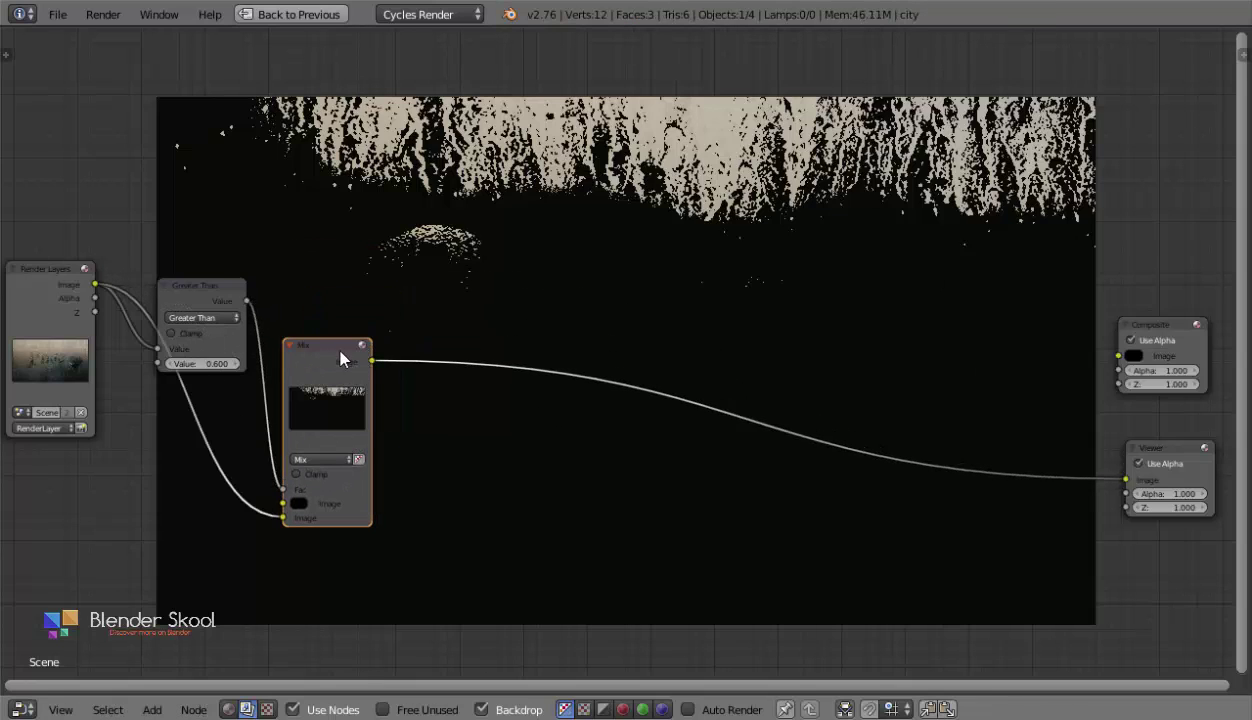
pyautogui.click(362, 345)
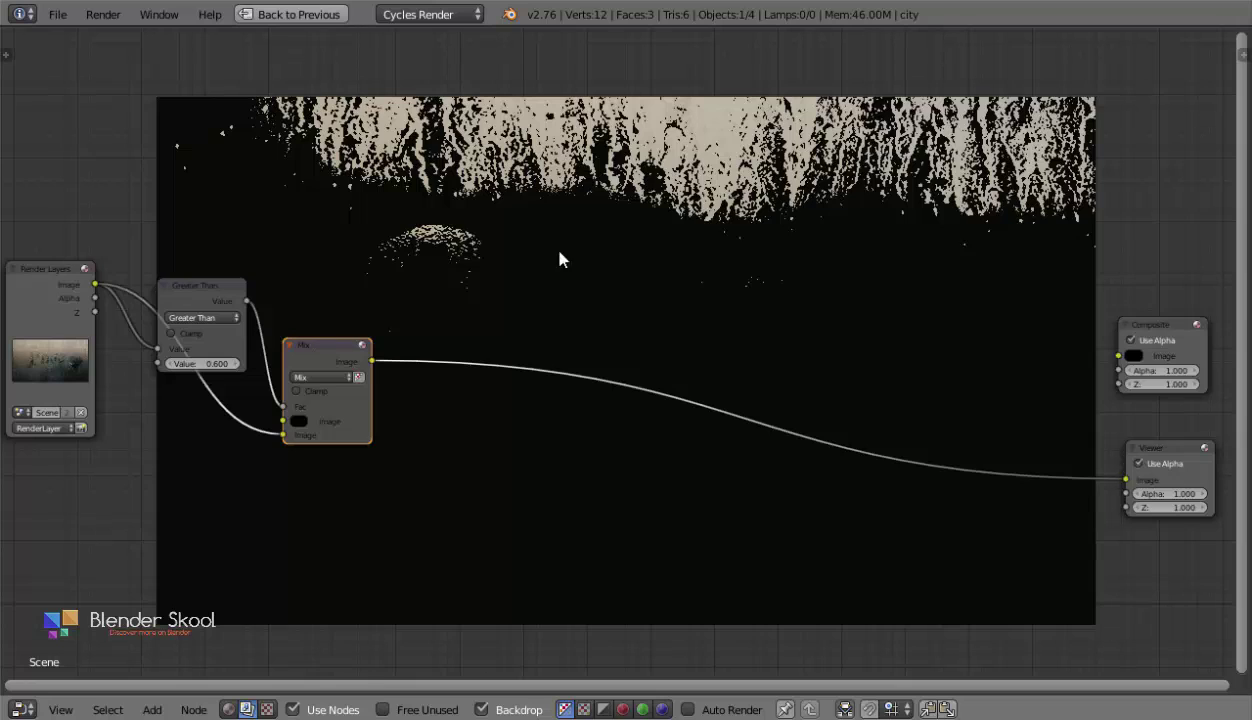
pyautogui.moveTo(444, 370); pyautogui.dragTo(387, 367, button='middle')
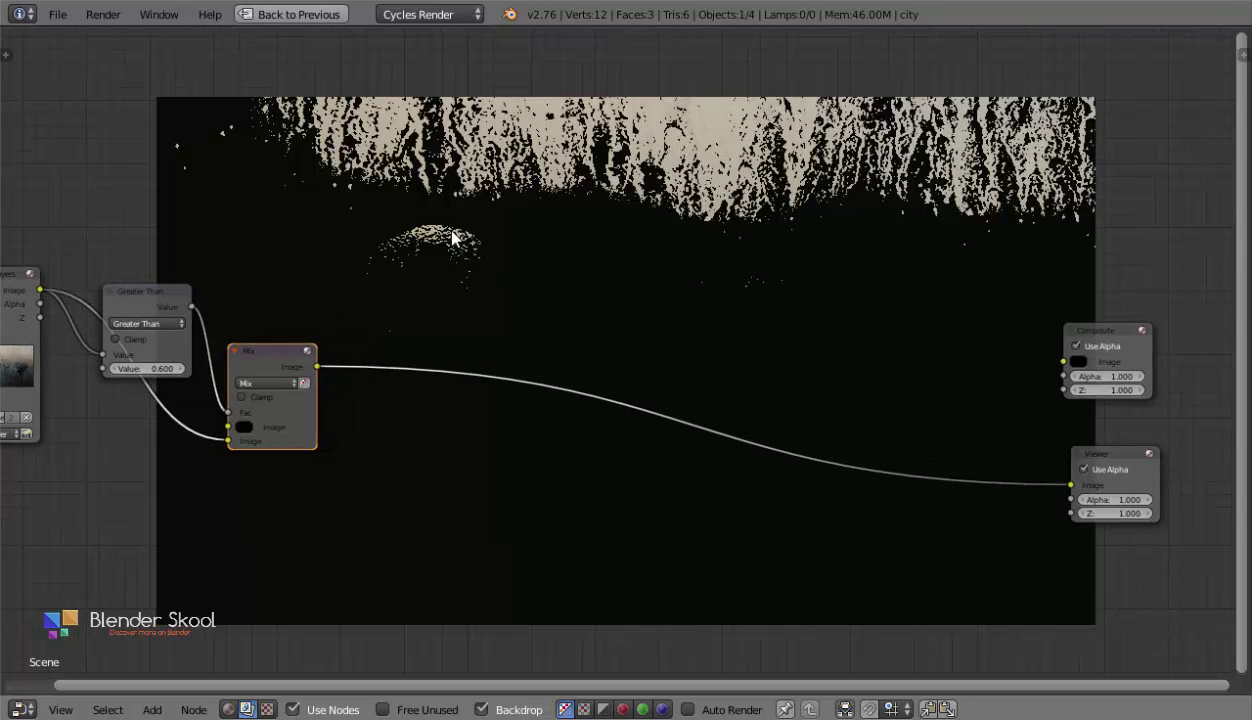
# Add a Blur node above the Mix node's output, using Fast Gaussian, Relative sizing and X aspect correction.
pyautogui.hotkey('shift', 'a')
pyautogui.moveTo(426, 271)
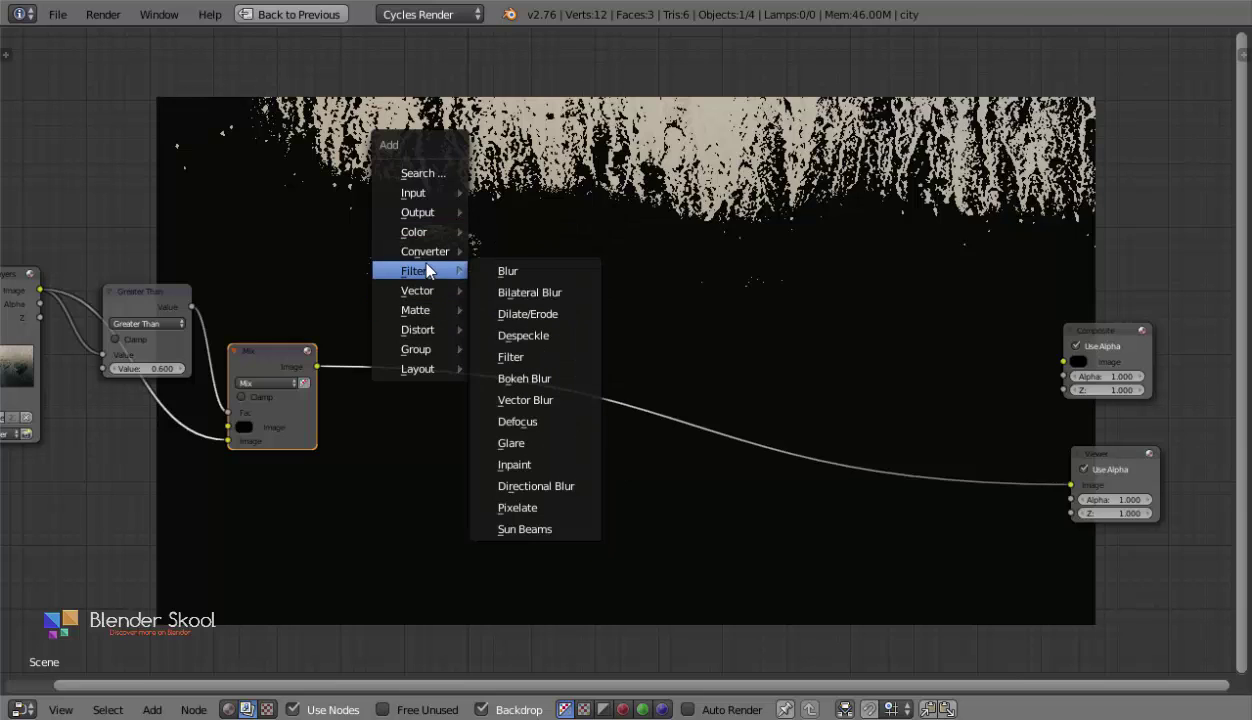
pyautogui.click(518, 270)
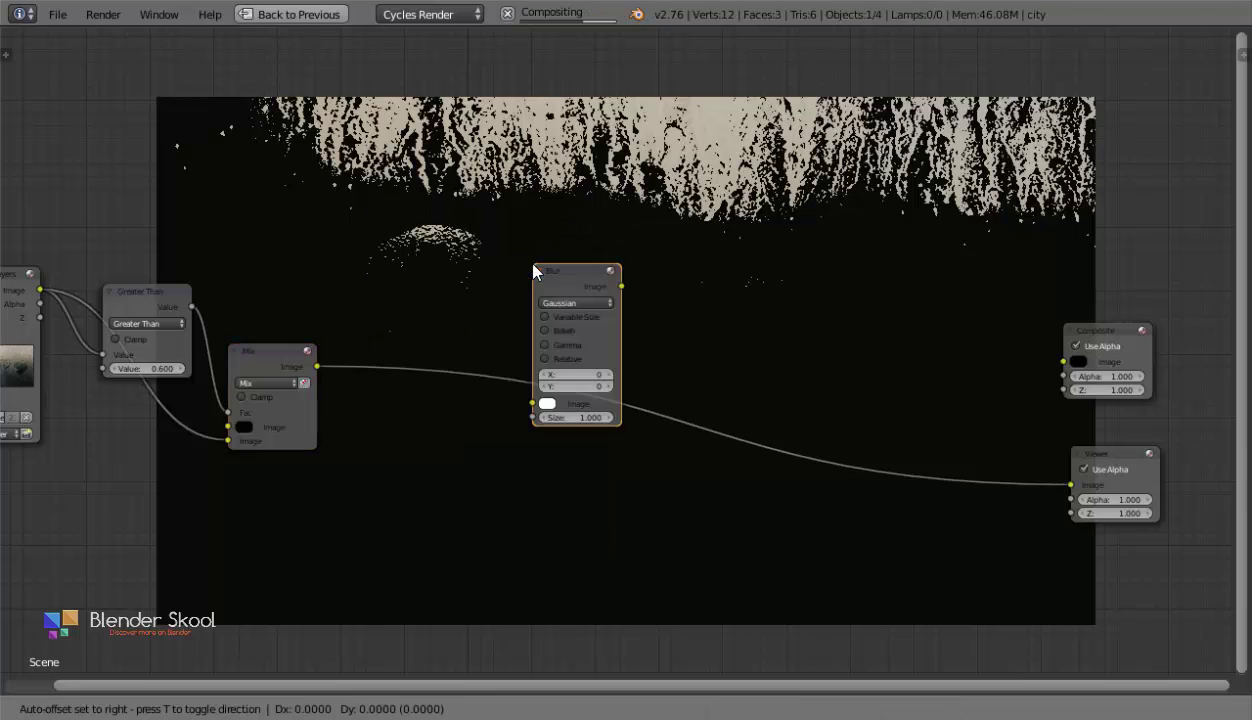
pyautogui.click(386, 158)
pyautogui.click(403, 203)
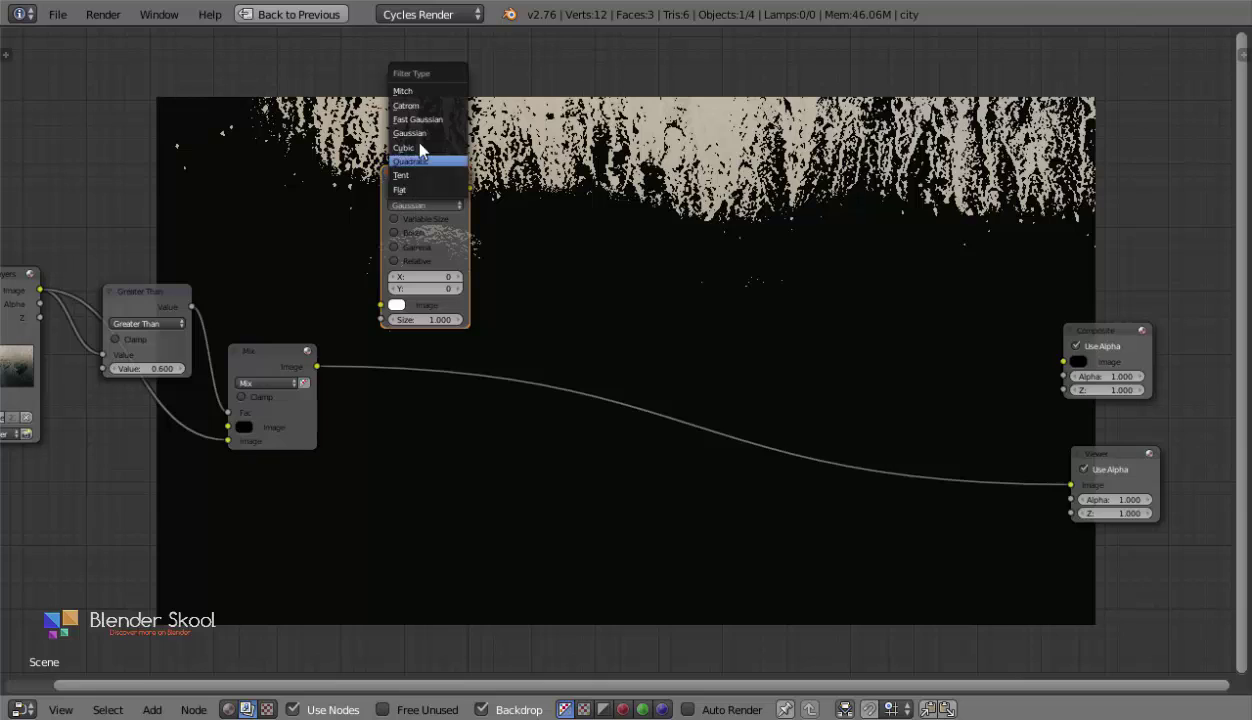
pyautogui.click(417, 119)
pyautogui.click(415, 221)
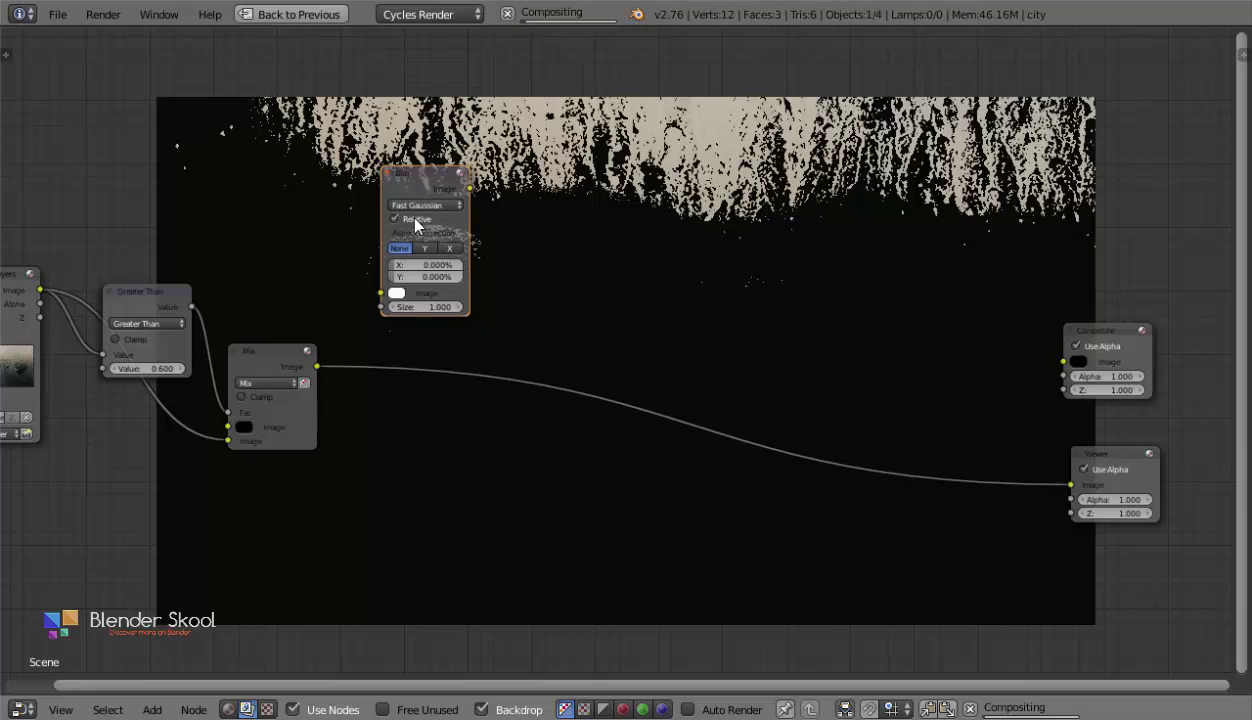
pyautogui.click(449, 247)
# Set the blur to 2% in X and Y and connect it between the Mix node and the Viewer.
pyautogui.click(425, 264)
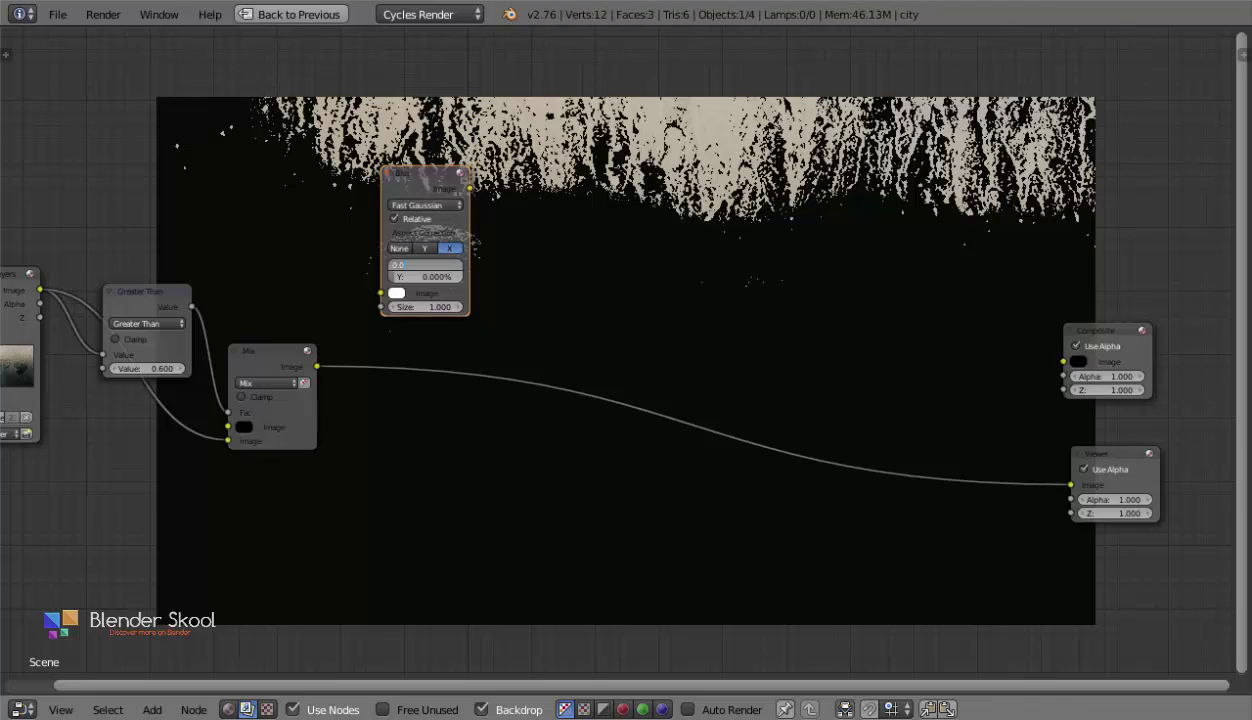
pyautogui.write('2')
pyautogui.press('Tab')
pyautogui.write('2')
pyautogui.press('Return')
pyautogui.moveTo(322, 370); pyautogui.dragTo(381, 293)
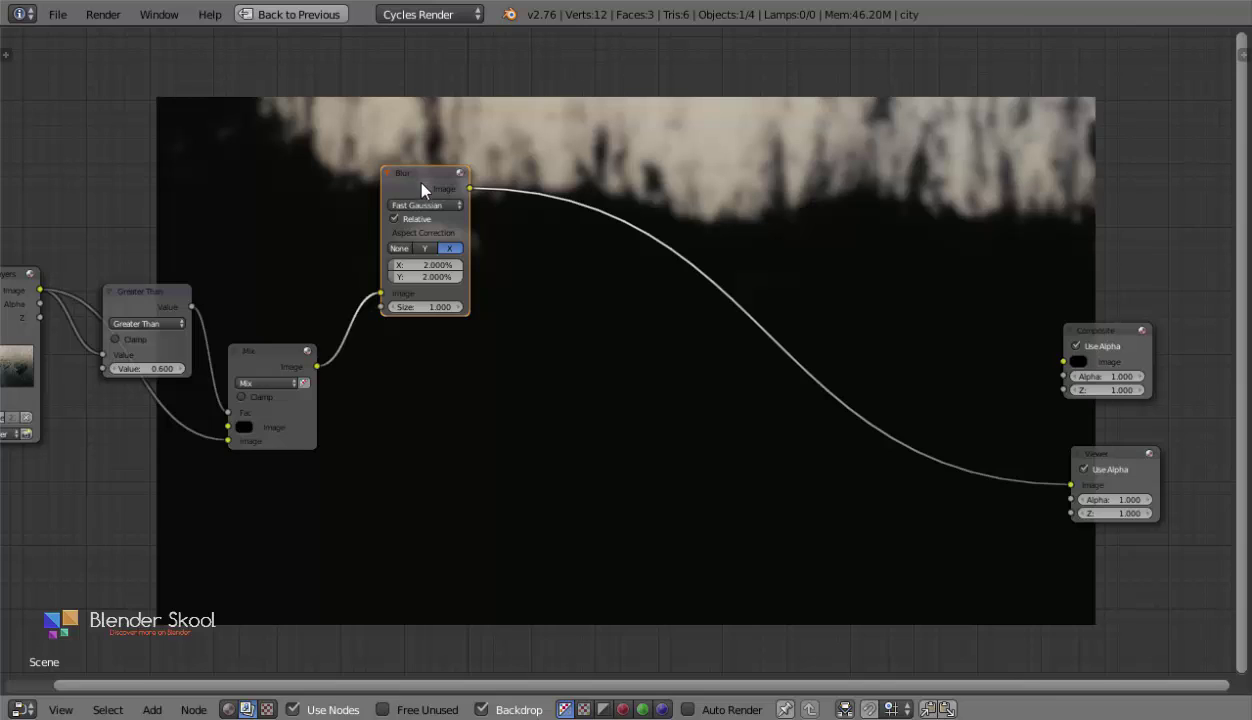
pyautogui.moveTo(421, 185); pyautogui.dragTo(395, 235)
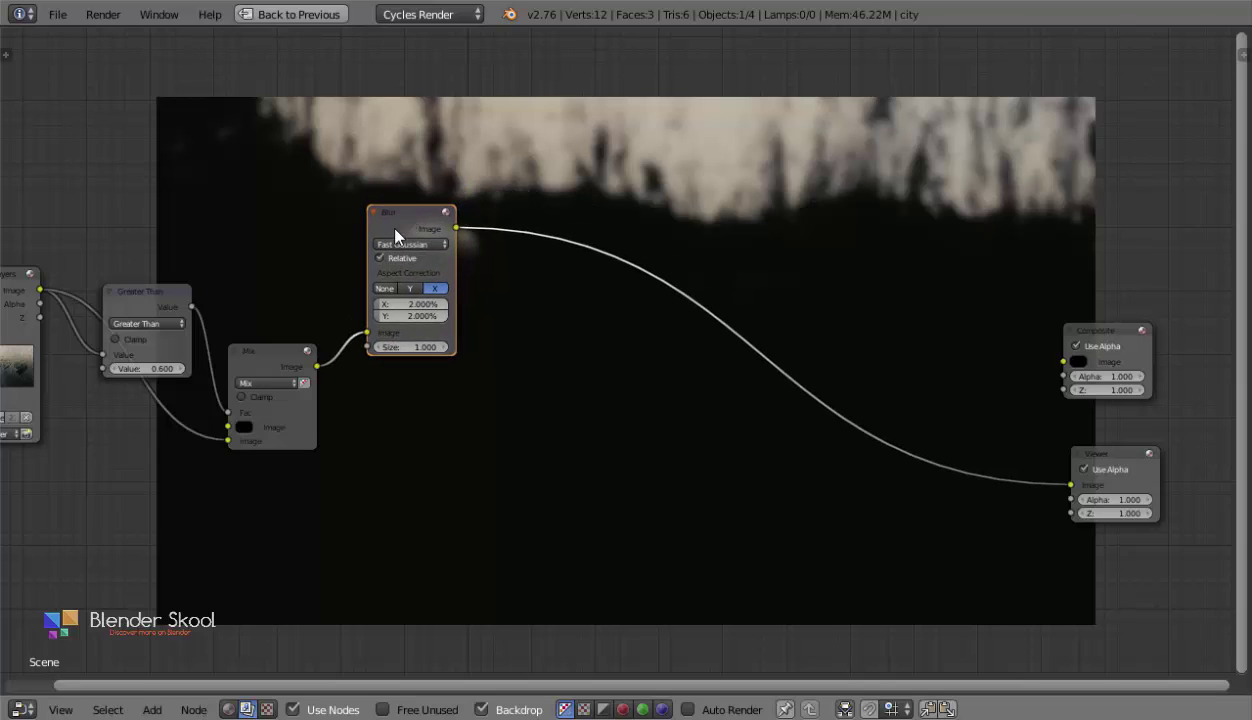
# Duplicate the Mix node after the Blur, feed the unblurred Mix output into its second image input and blend with Screen.
pyautogui.click(256, 366)
pyautogui.hotkey('shift', 'd')
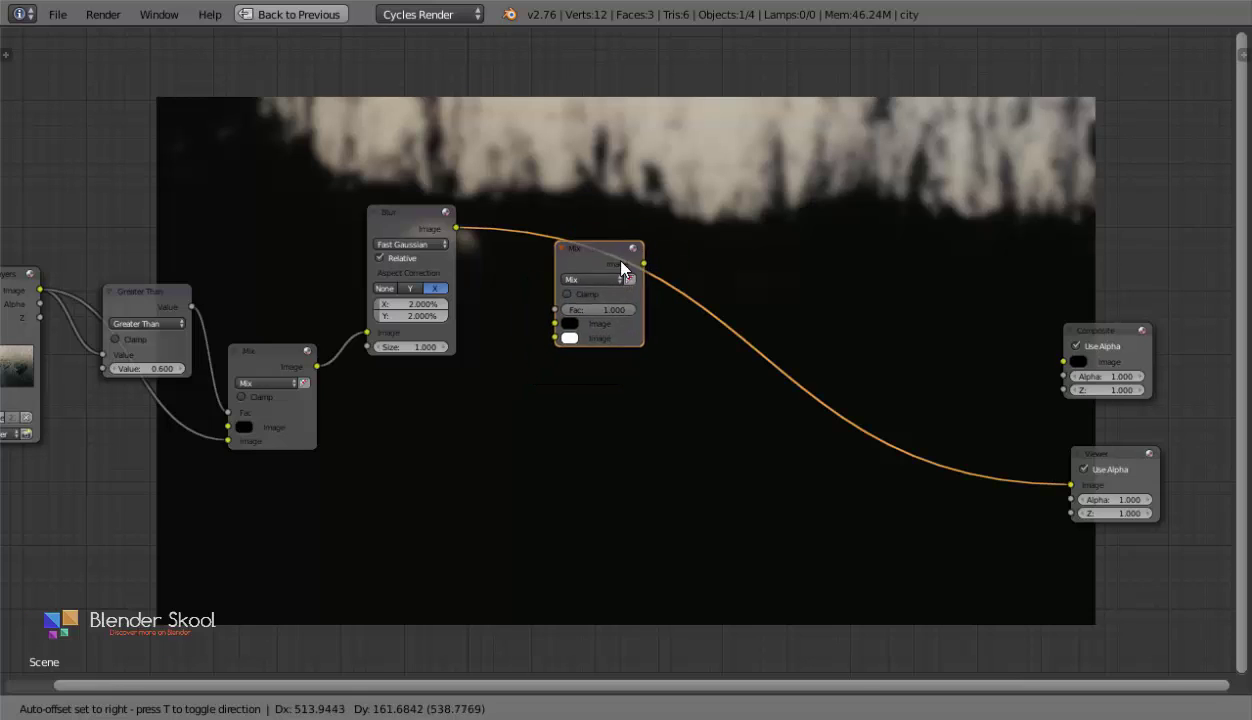
pyautogui.click(640, 276)
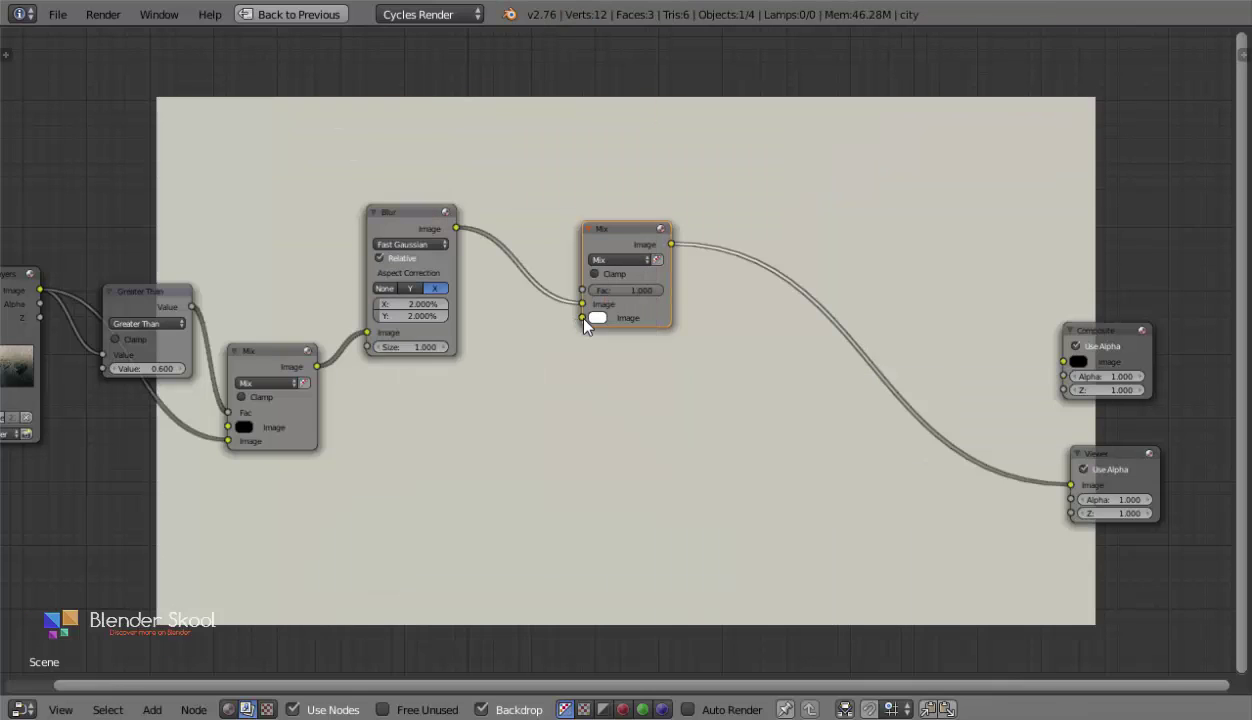
pyautogui.moveTo(317, 366); pyautogui.dragTo(580, 317)
pyautogui.click(613, 260)
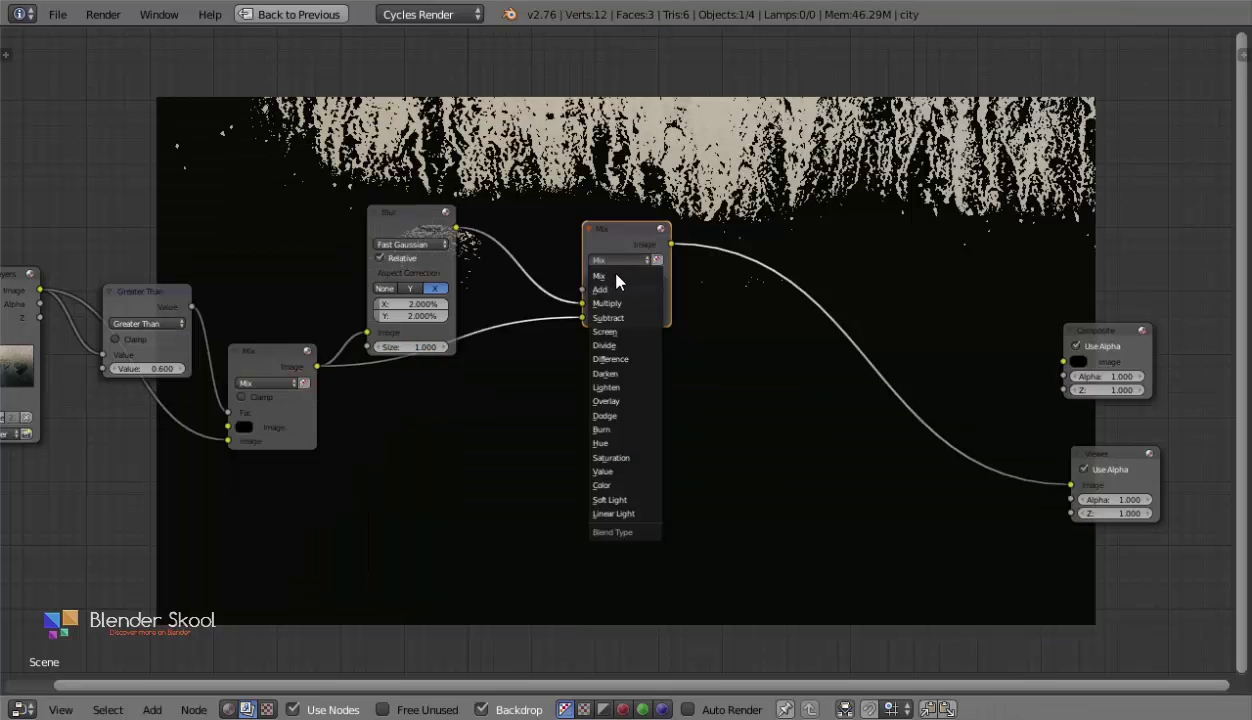
pyautogui.click(610, 331)
pyautogui.moveTo(710, 296); pyautogui.dragTo(638, 321, button='middle')
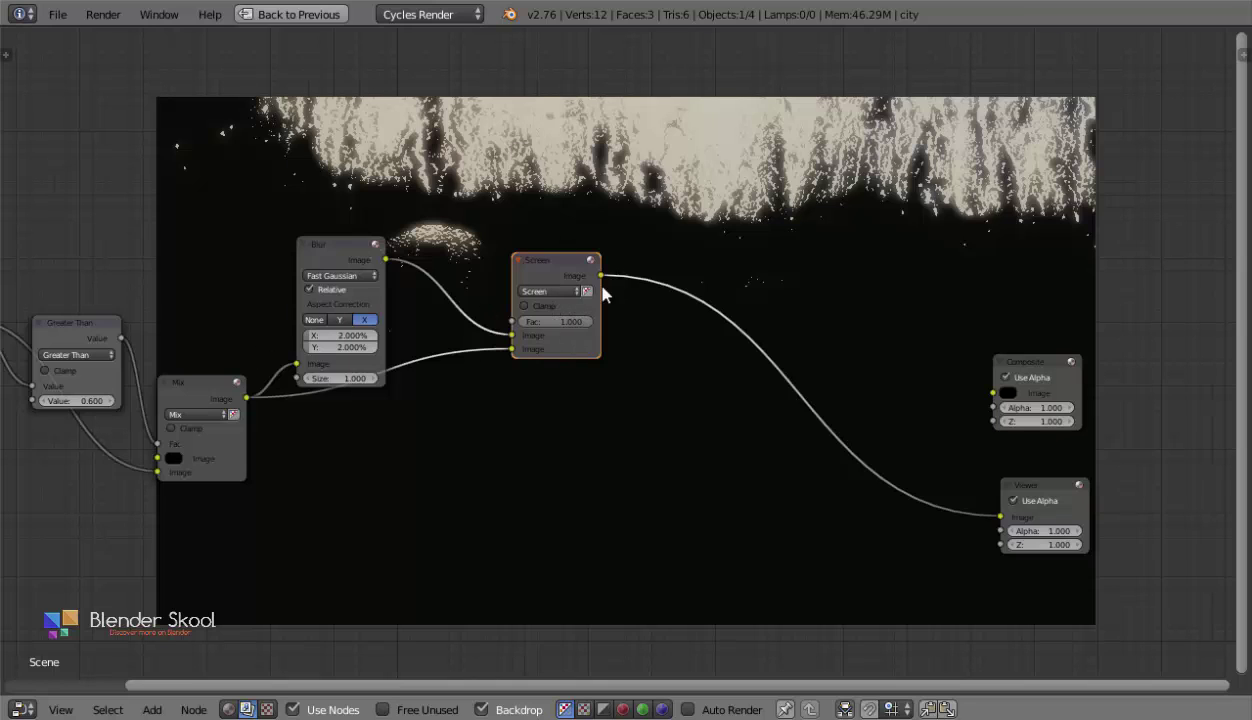
# Move the Screen node closer to the Blur node to free space before the Viewer.
pyautogui.click(209, 404)
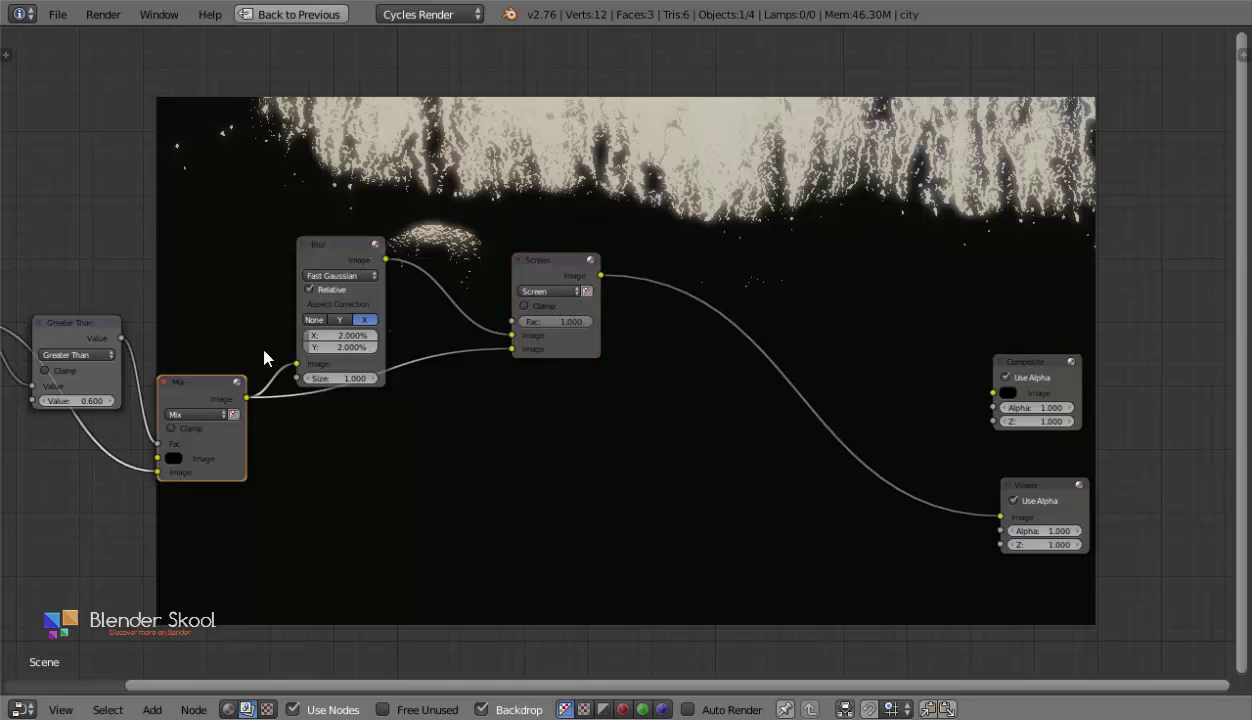
pyautogui.click(346, 275)
pyautogui.moveTo(601, 419); pyautogui.dragTo(536, 409, button='middle')
pyautogui.moveTo(480, 250); pyautogui.dragTo(453, 276)
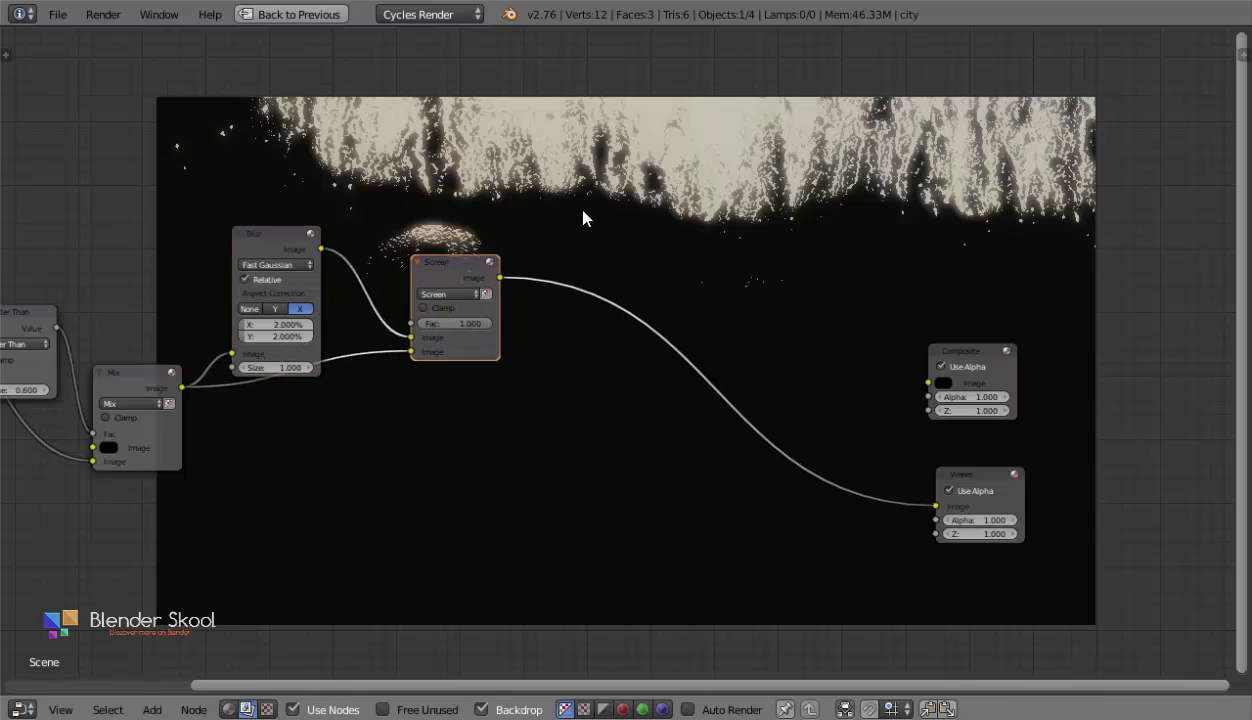
# Add an RGB Curves node between the Screen node and the Viewer and bend its curve down through about X 0.644, Y 0.388.
pyautogui.hotkey('shift', 'a')
pyautogui.moveTo(544, 180)
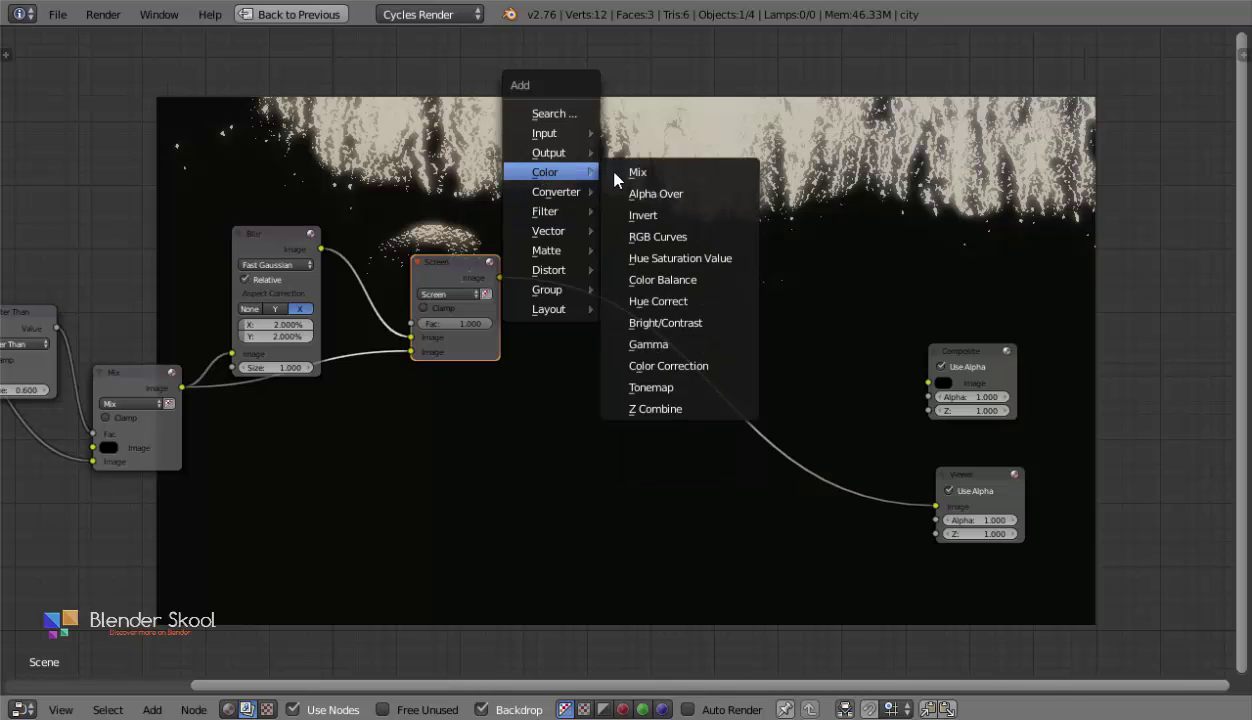
pyautogui.click(655, 242)
pyautogui.click(507, 226)
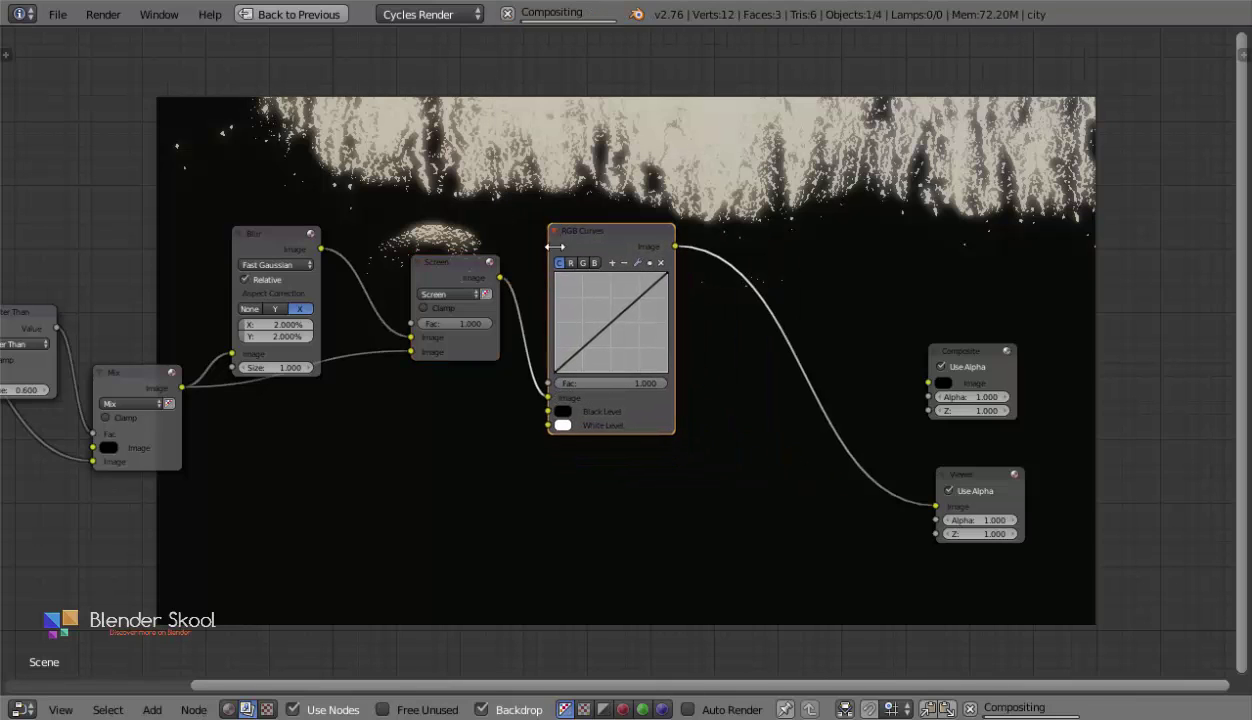
pyautogui.moveTo(616, 316); pyautogui.dragTo(630, 334)
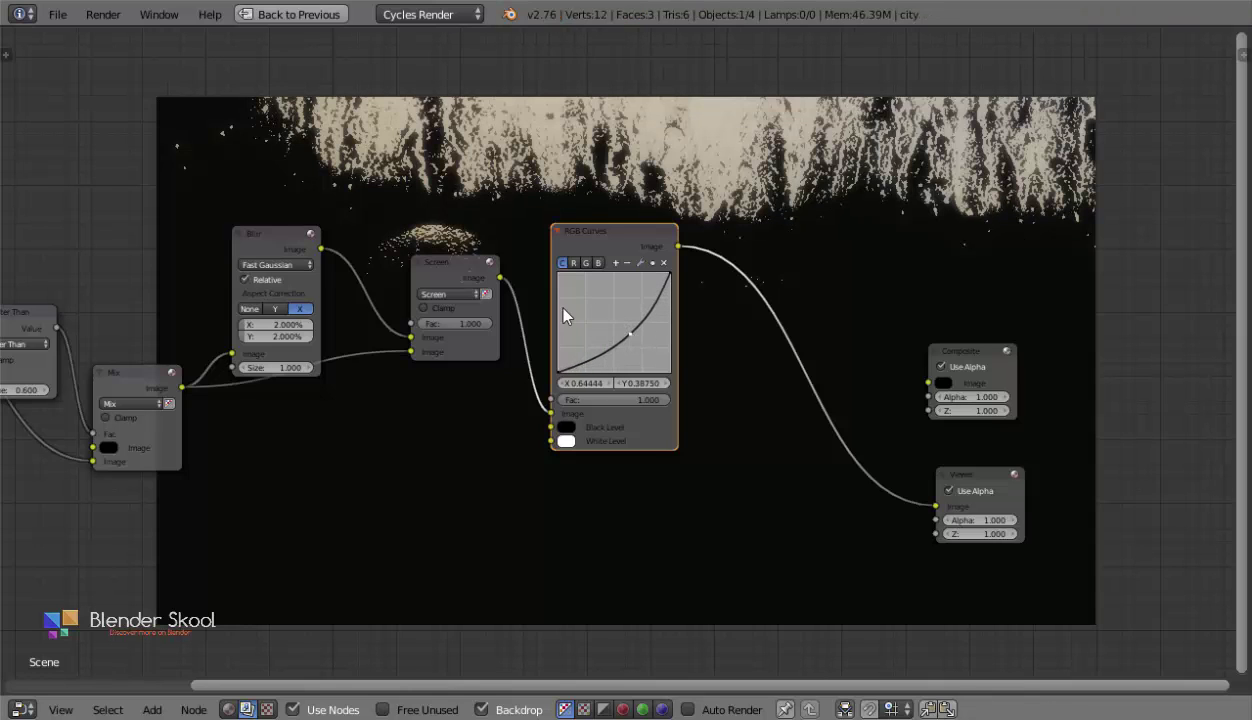
# Duplicate the Screen node between RGB Curves and the Viewer, and feed the Render Layers image into it alongside the curves output.
pyautogui.moveTo(563, 316); pyautogui.dragTo(838, 298, button='middle')
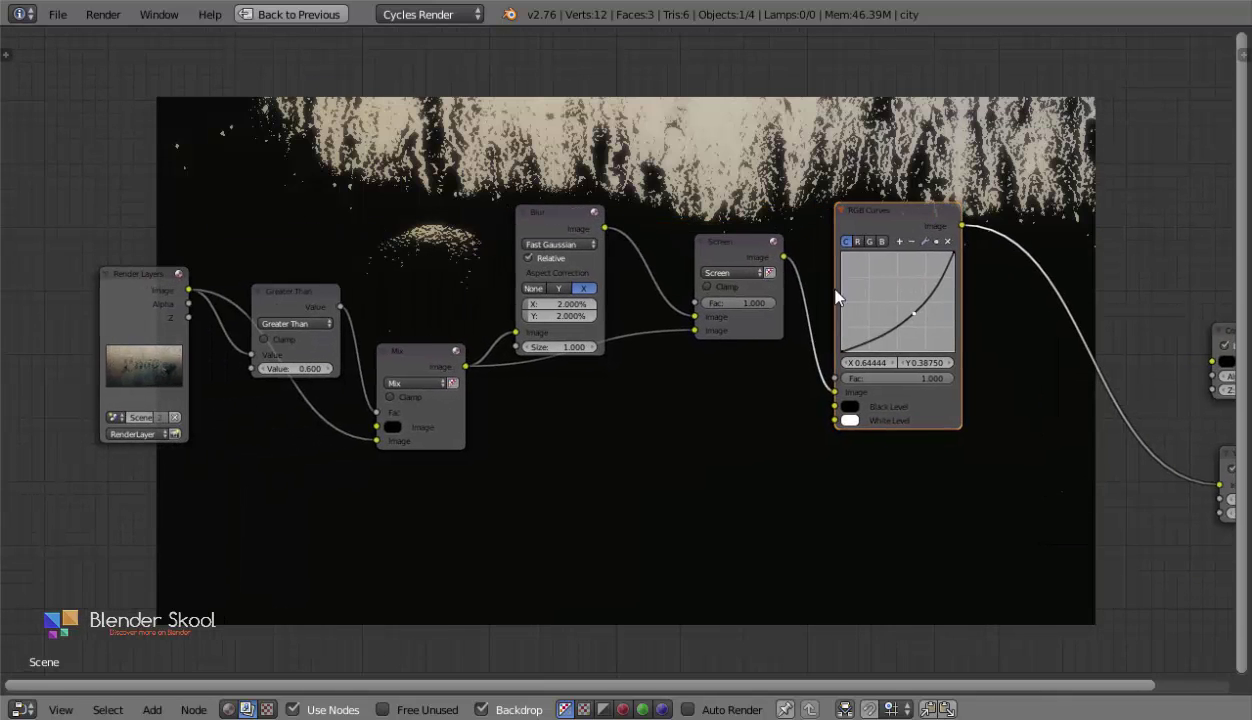
pyautogui.moveTo(135, 303); pyautogui.dragTo(73, 326)
pyautogui.click(726, 256)
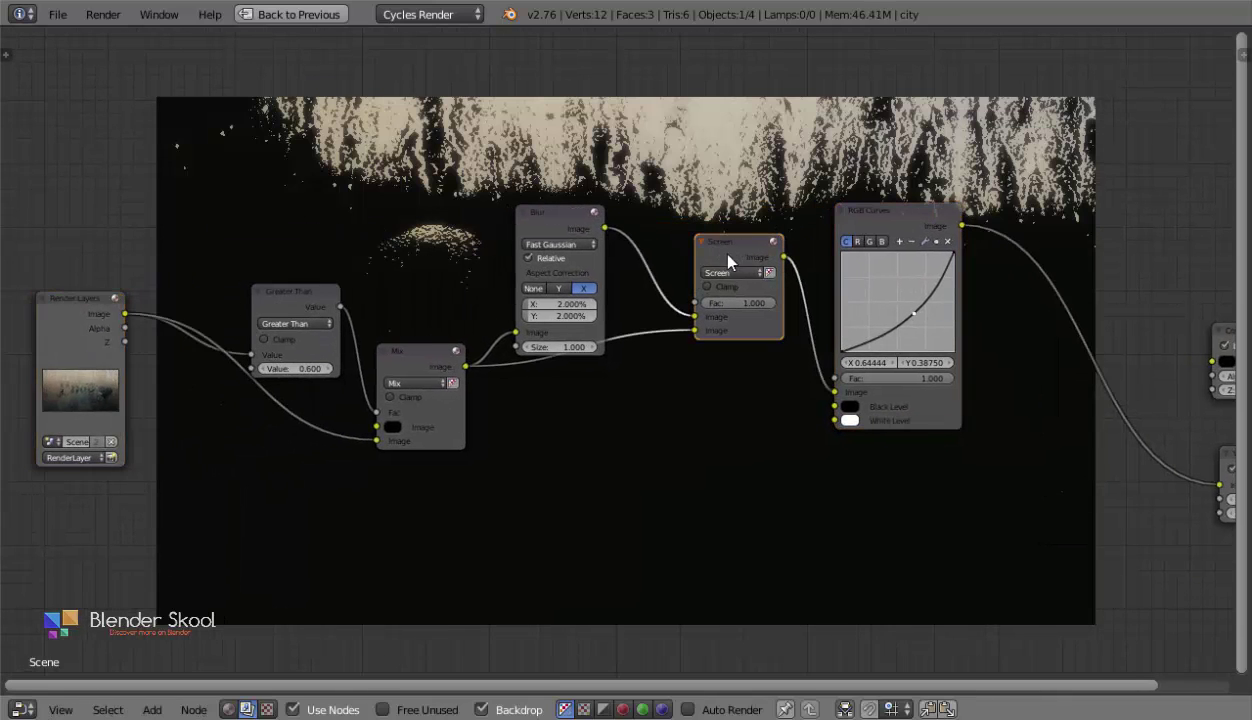
pyautogui.moveTo(728, 260); pyautogui.dragTo(656, 238, button='middle')
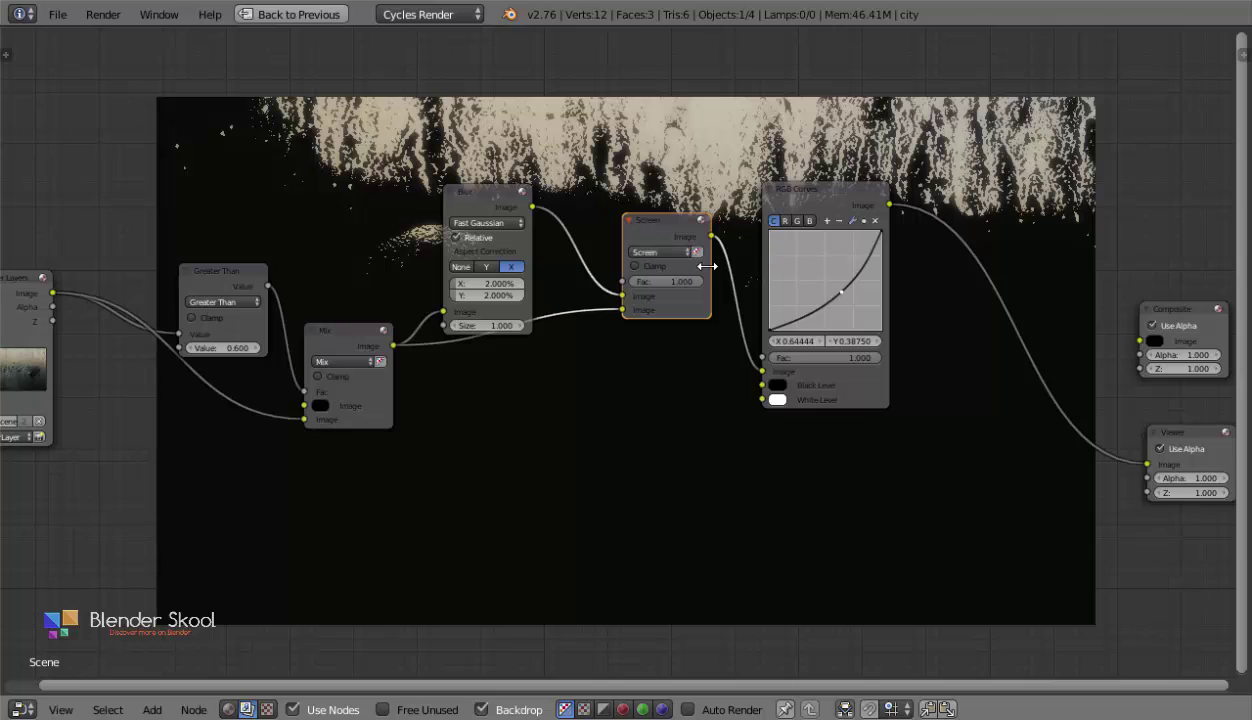
pyautogui.hotkey('shift', 'd')
pyautogui.click(1005, 302)
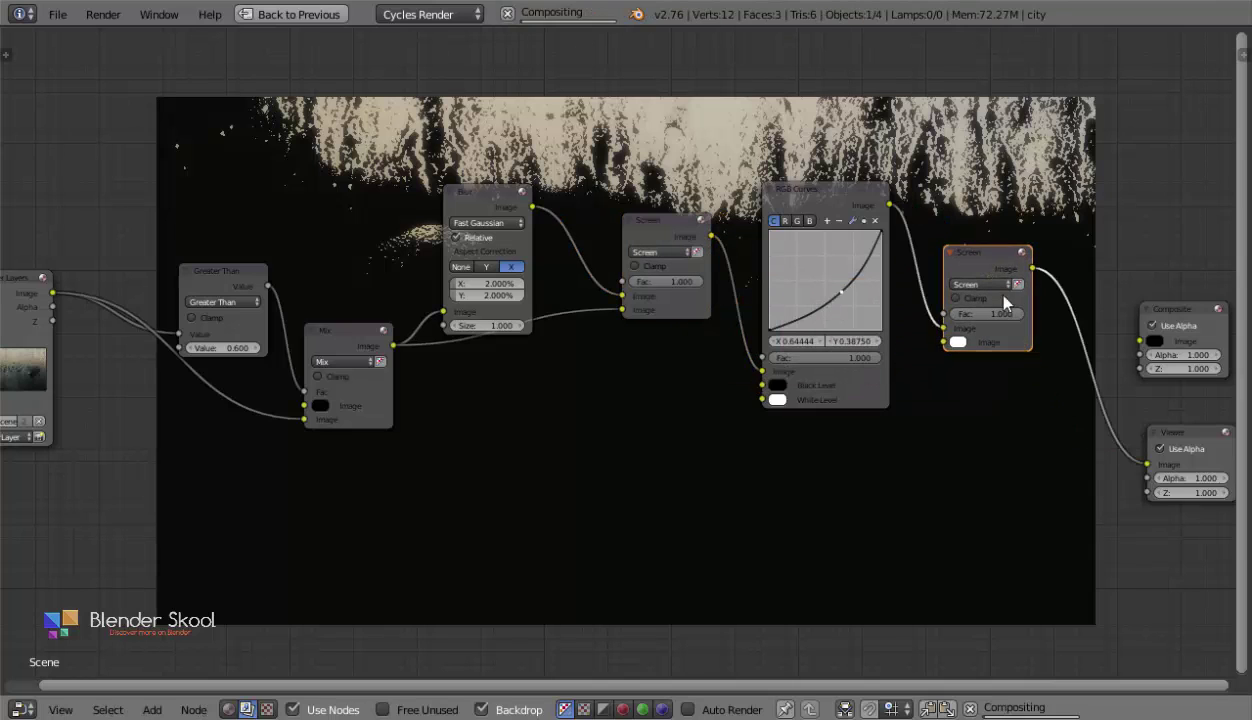
pyautogui.moveTo(53, 293); pyautogui.dragTo(962, 332)
pyautogui.moveTo(962, 332); pyautogui.dragTo(736, 448, button='middle')
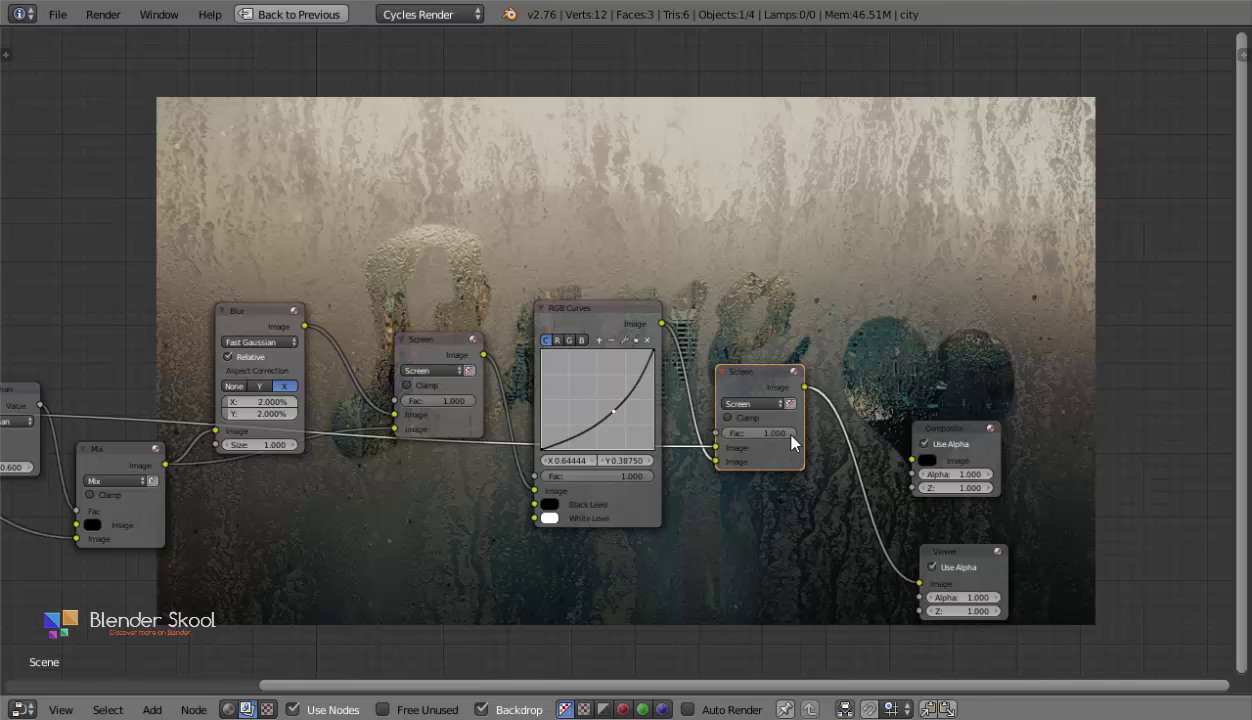
# Set the final Screen node's factor to 0.25.
pyautogui.moveTo(772, 432); pyautogui.dragTo(735, 433)
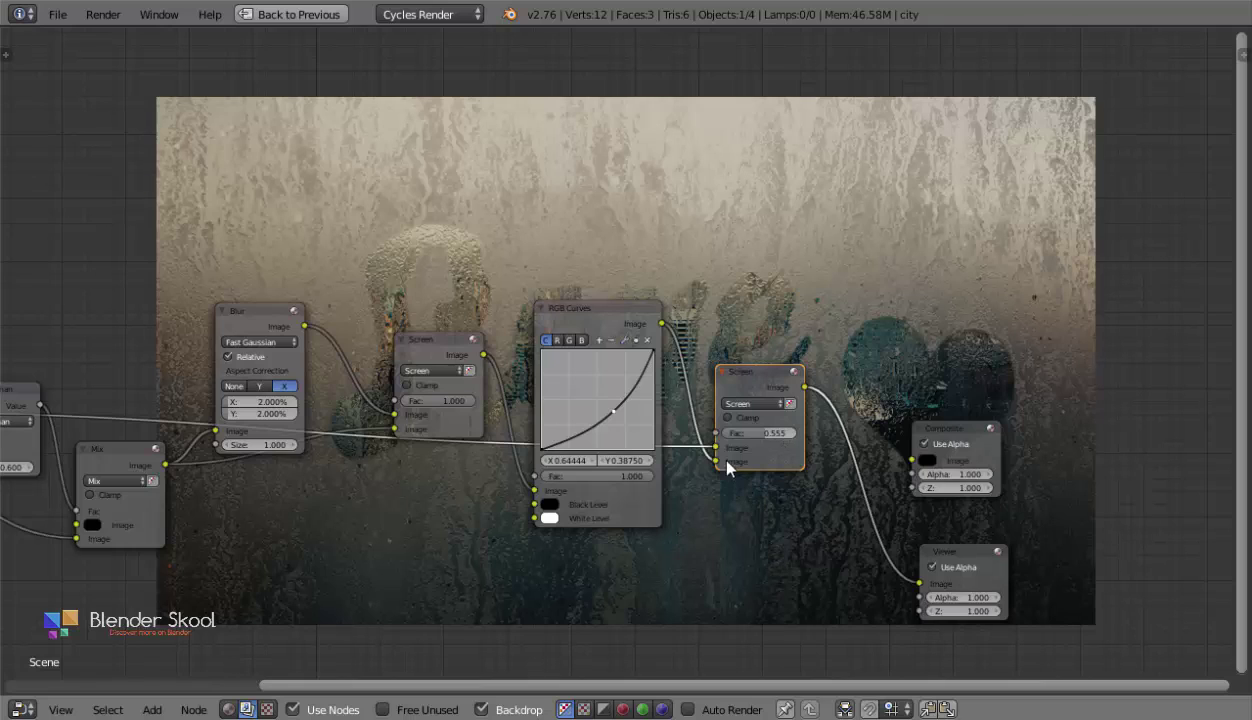
pyautogui.click(772, 434)
pyautogui.write('0.2')
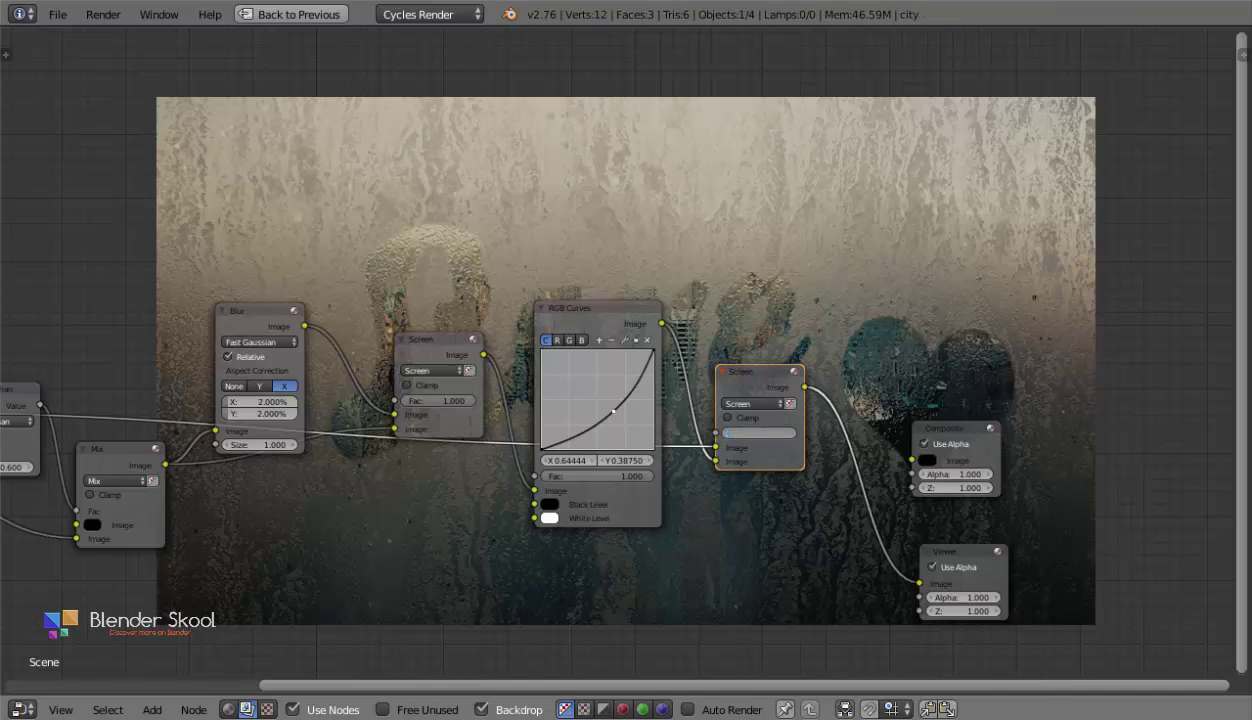
pyautogui.write('5')
pyautogui.press('Return')
# Examine the screened glow in the backdrop image and the nodes that produce it.
pyautogui.moveTo(760, 430); pyautogui.dragTo(404, 320, button='middle')
pyautogui.moveTo(619, 266); pyautogui.dragTo(434, 363, button='middle')
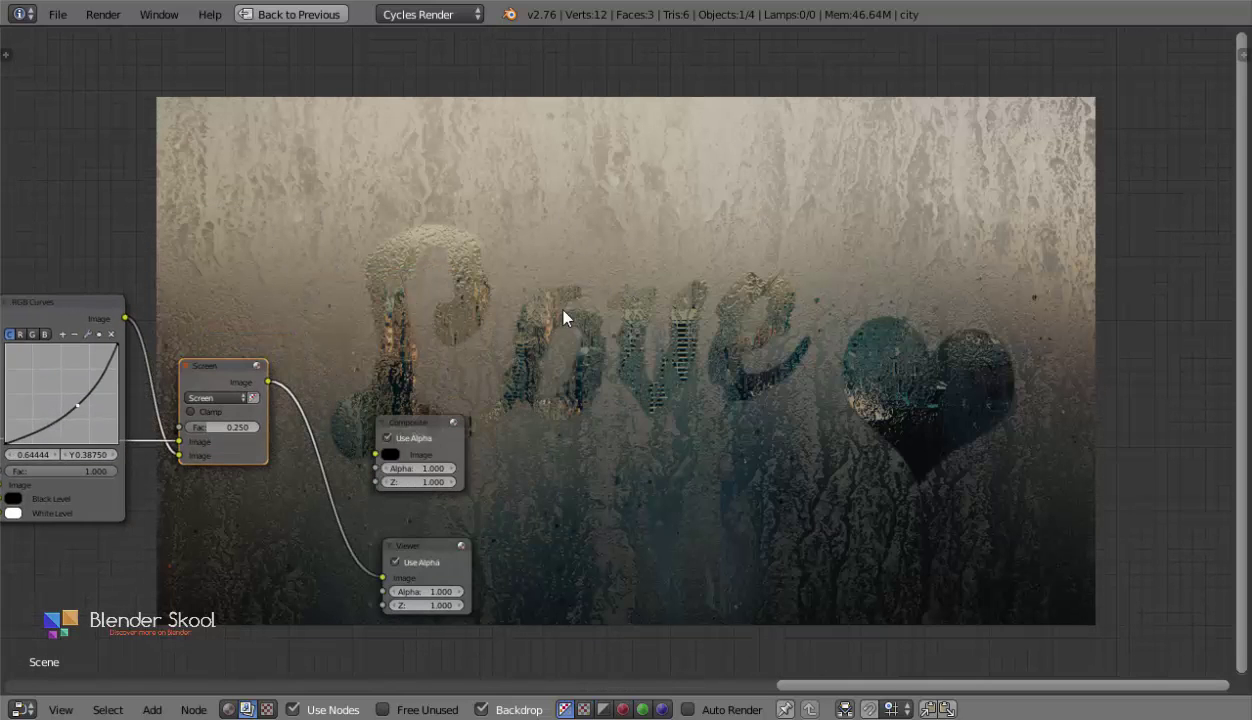
pyautogui.press('a')
pyautogui.moveTo(240, 345); pyautogui.dragTo(458, 328, button='middle')
pyautogui.moveTo(92, 320)
pyautogui.mouseDown(button='middle')
pyautogui.moveTo(467, 275)
pyautogui.moveTo(628, 313)
pyautogui.mouseUp(button='middle')
pyautogui.moveTo(313, 369); pyautogui.dragTo(97, 343, button='middle')
pyautogui.click(298, 409)
pyautogui.click(880, 338)
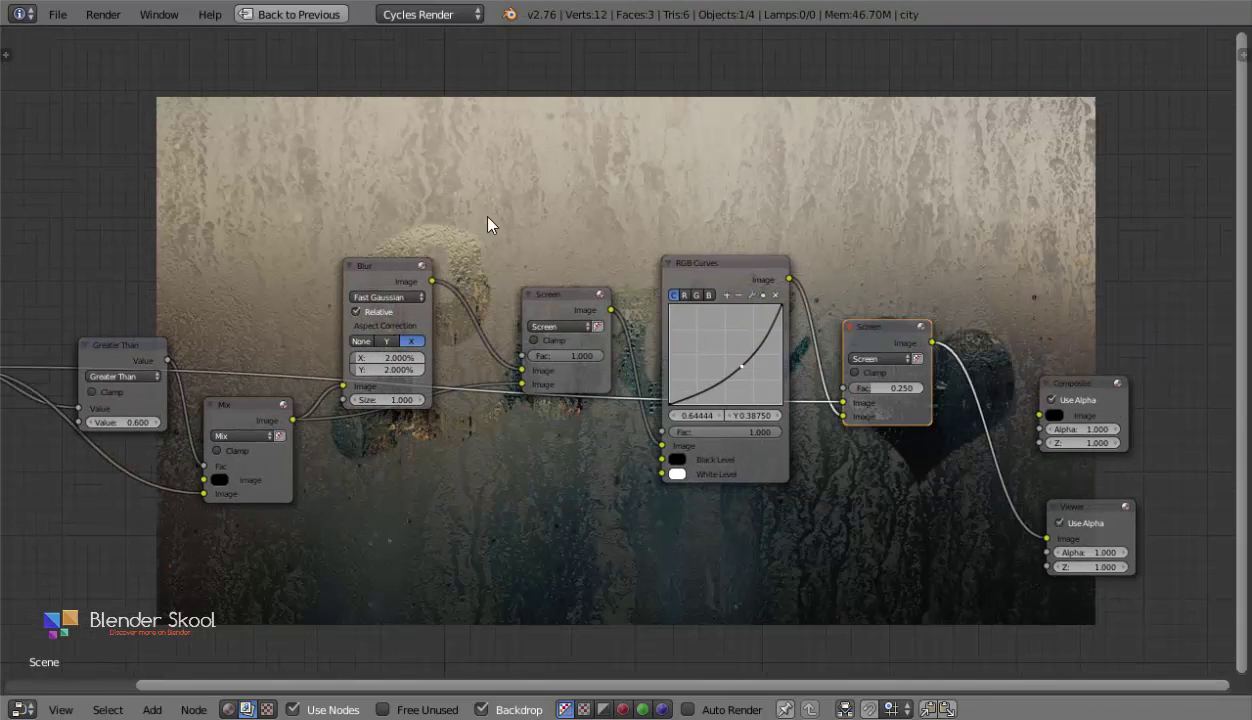
# Move the Composite and Viewer nodes together farther from the final Screen node to make room for more nodes.
pyautogui.moveTo(746, 366); pyautogui.dragTo(583, 297, button='middle')
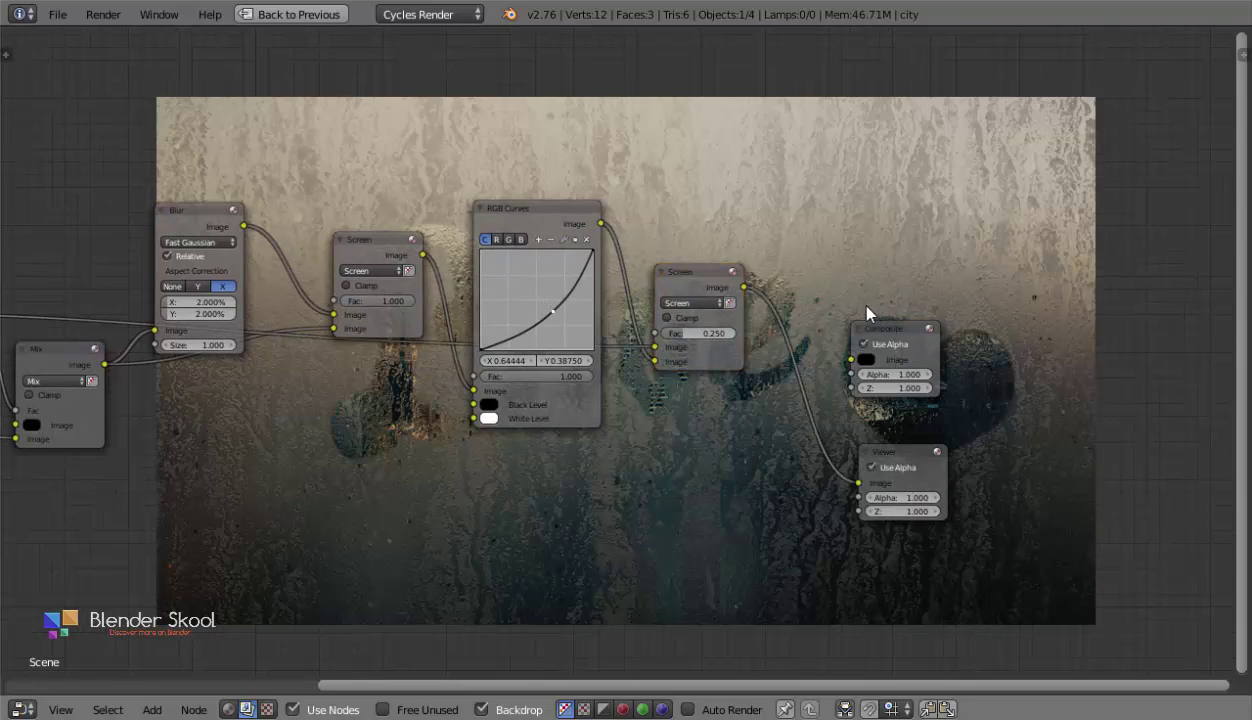
pyautogui.press('b')
pyautogui.moveTo(807, 283); pyautogui.dragTo(981, 611)
pyautogui.moveTo(937, 528); pyautogui.dragTo(698, 505, button='middle')
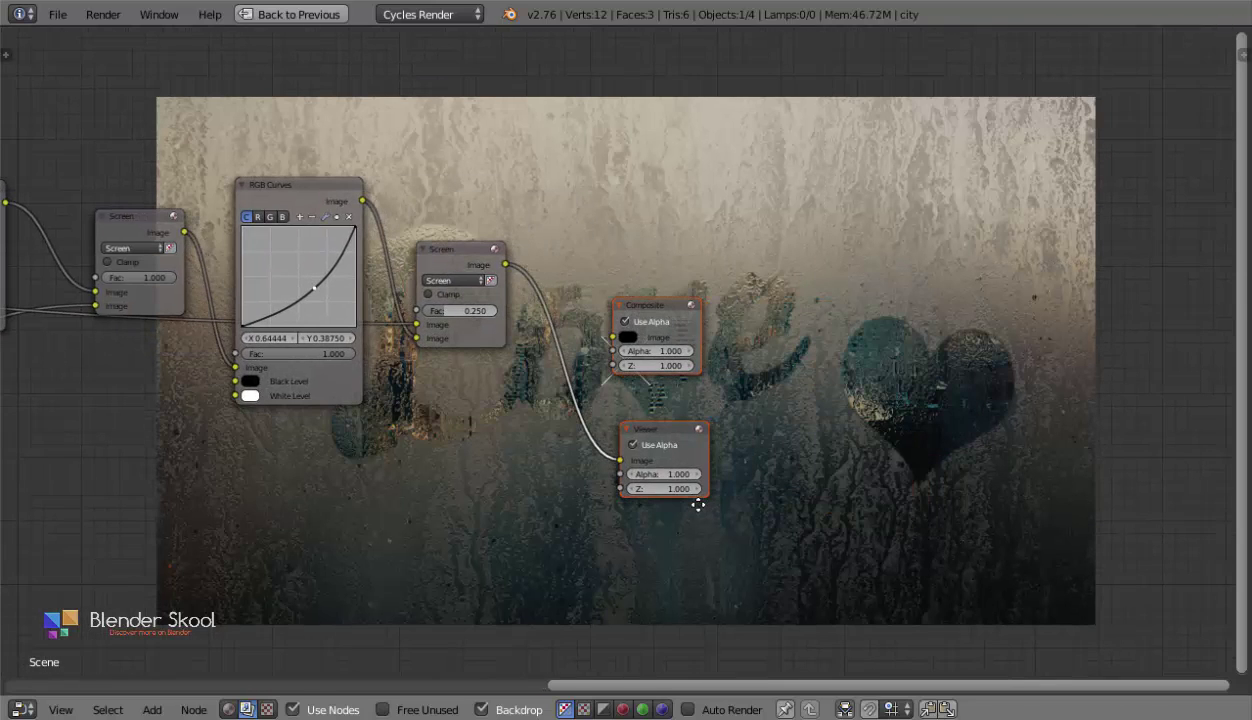
pyautogui.press('g')
pyautogui.click(1059, 406)
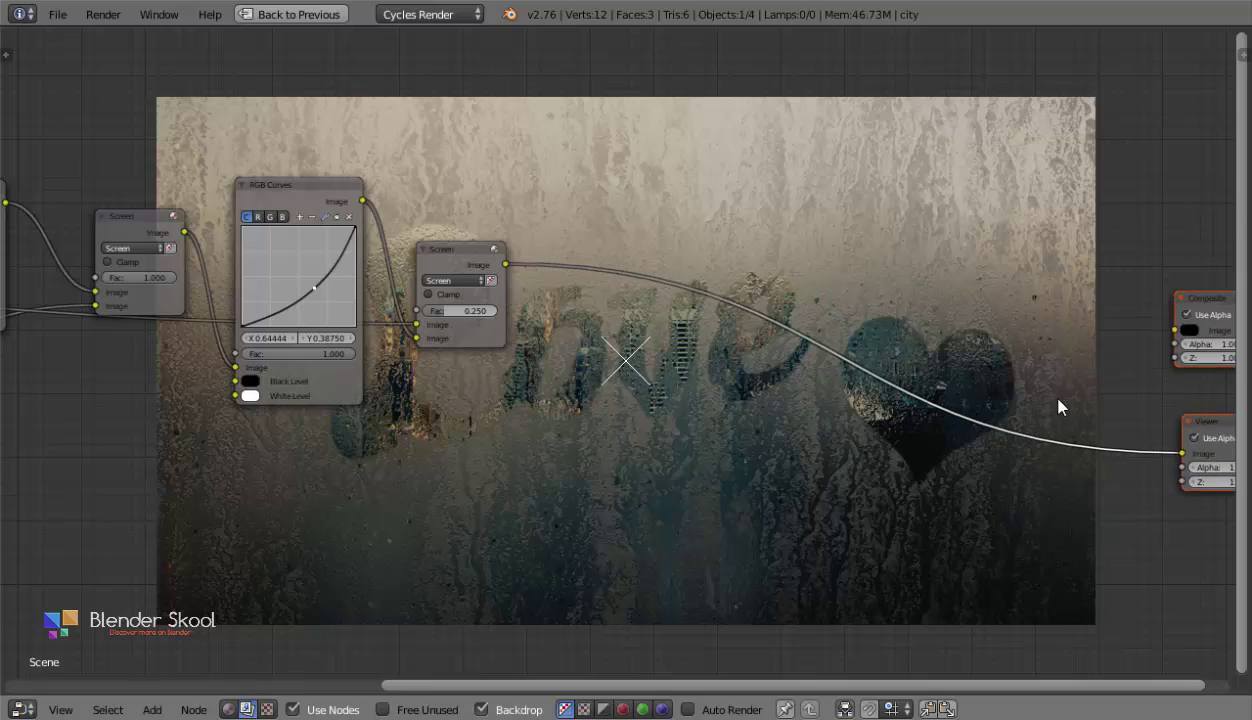
# Review the node chain from the Greater Than node through to the final Screen node.
pyautogui.moveTo(618, 327); pyautogui.dragTo(811, 362, button='middle')
pyautogui.scroll(-4, 811, 362)
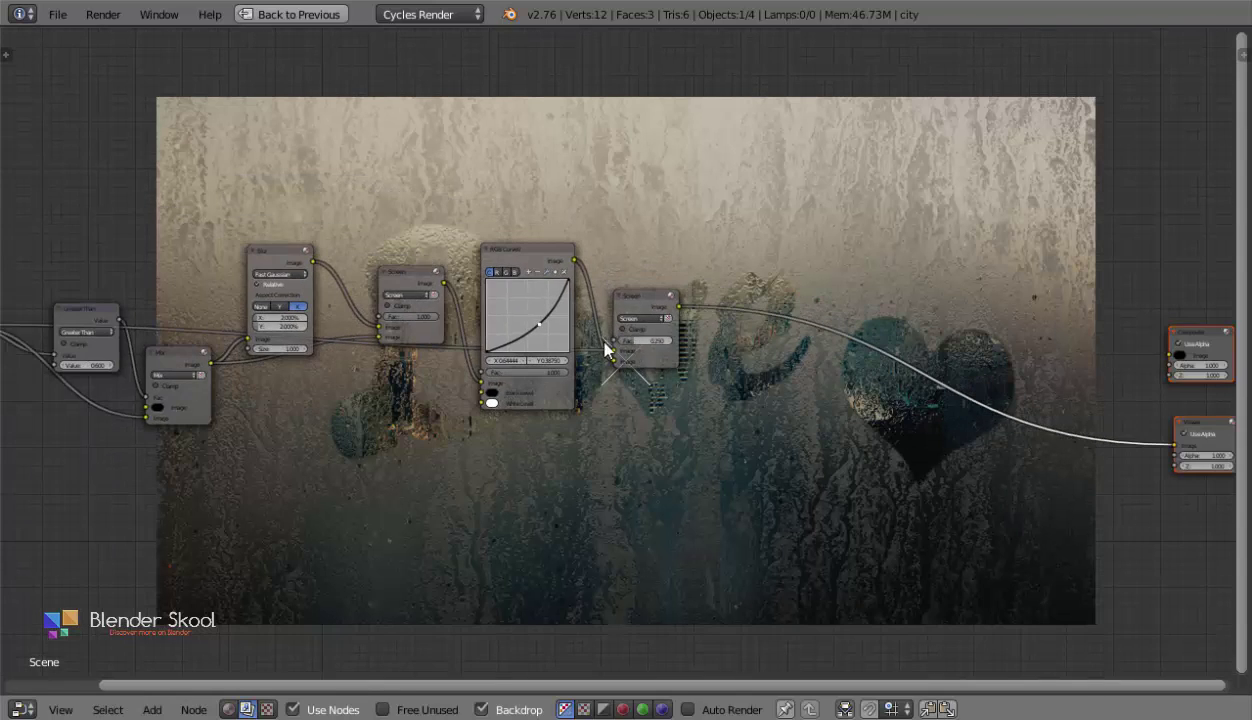
pyautogui.moveTo(604, 343); pyautogui.dragTo(803, 345, button='middle')
pyautogui.scroll(2, 860, 372)
pyautogui.moveTo(886, 386); pyautogui.dragTo(792, 326, button='middle')
pyautogui.scroll(2, 800, 356)
pyautogui.scroll(1, 880, 330)
pyautogui.moveTo(909, 326); pyautogui.dragTo(816, 325, button='middle')
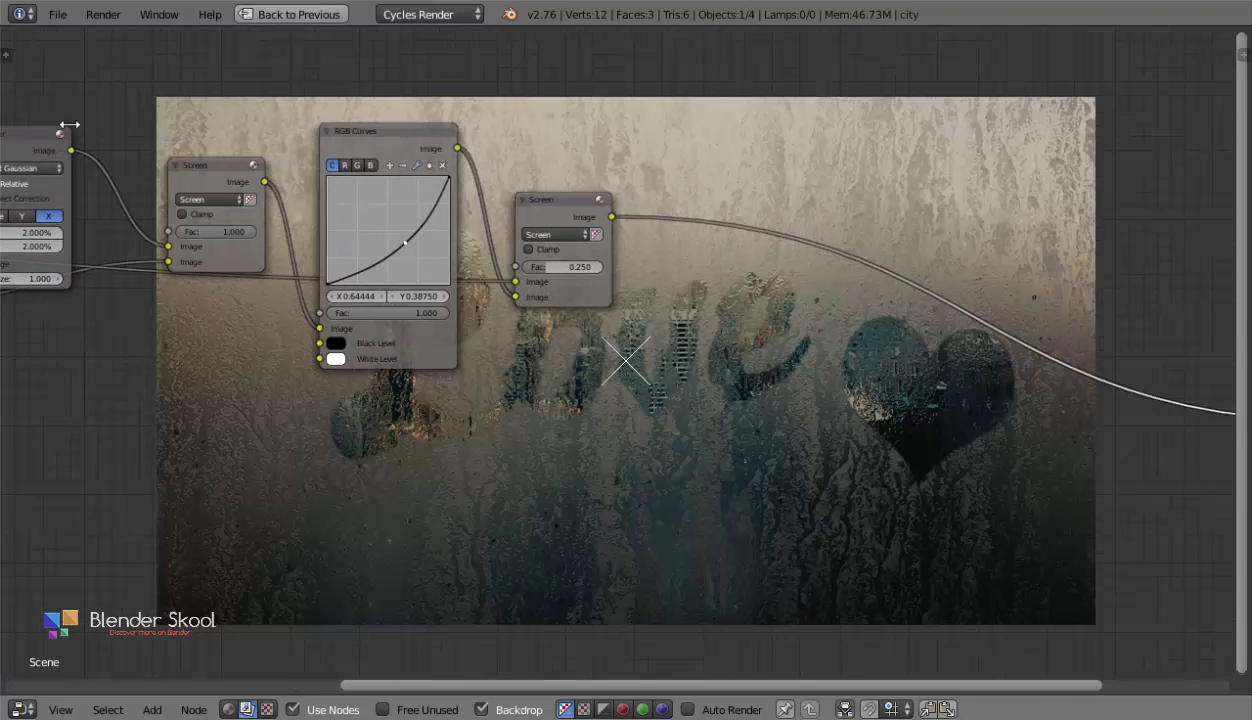
# Append all the node groups in the NodeTree folder of Photo_Editing_Nodes.blend.
pyautogui.click(66, 17)
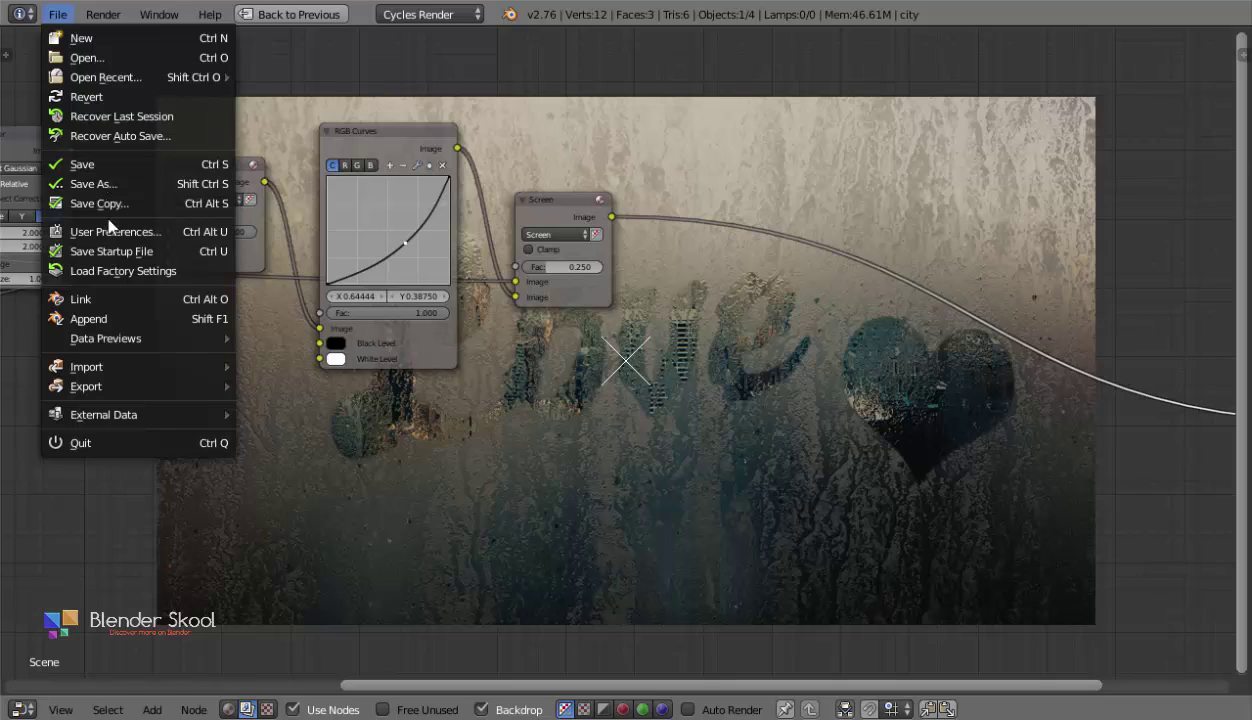
pyautogui.click(143, 318)
pyautogui.scroll(-5, 108, 245)
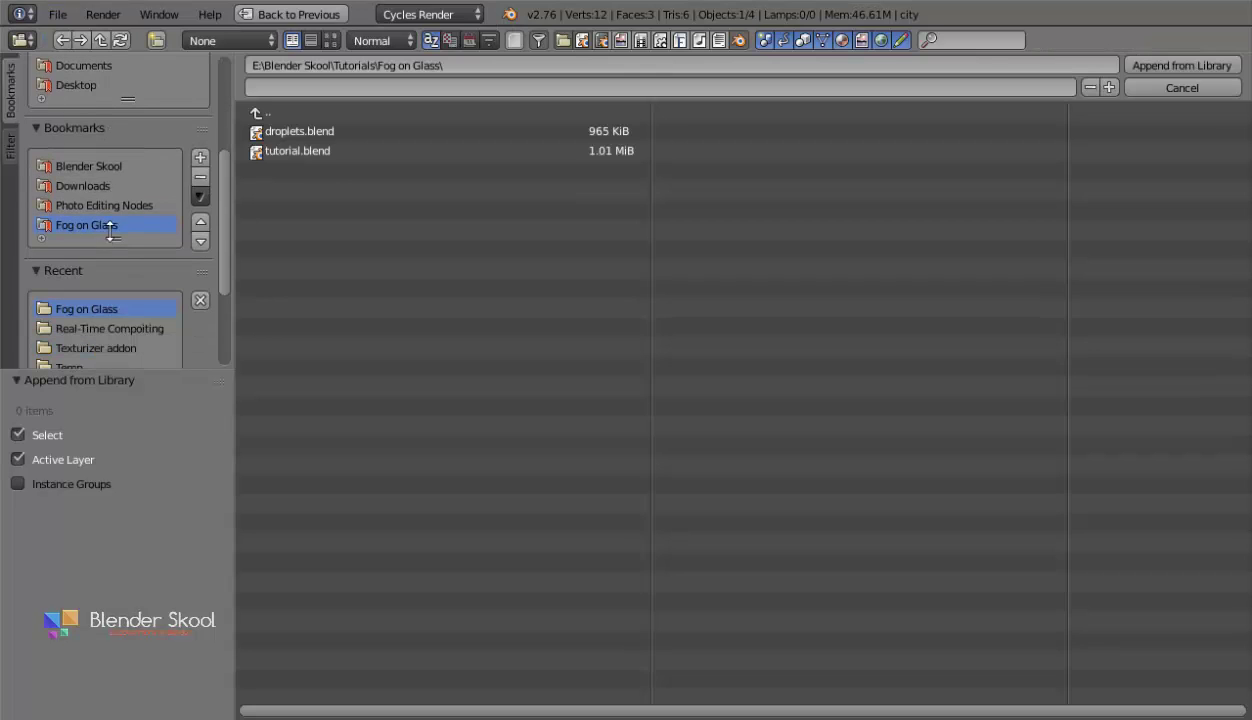
pyautogui.click(118, 204)
pyautogui.click(323, 148)
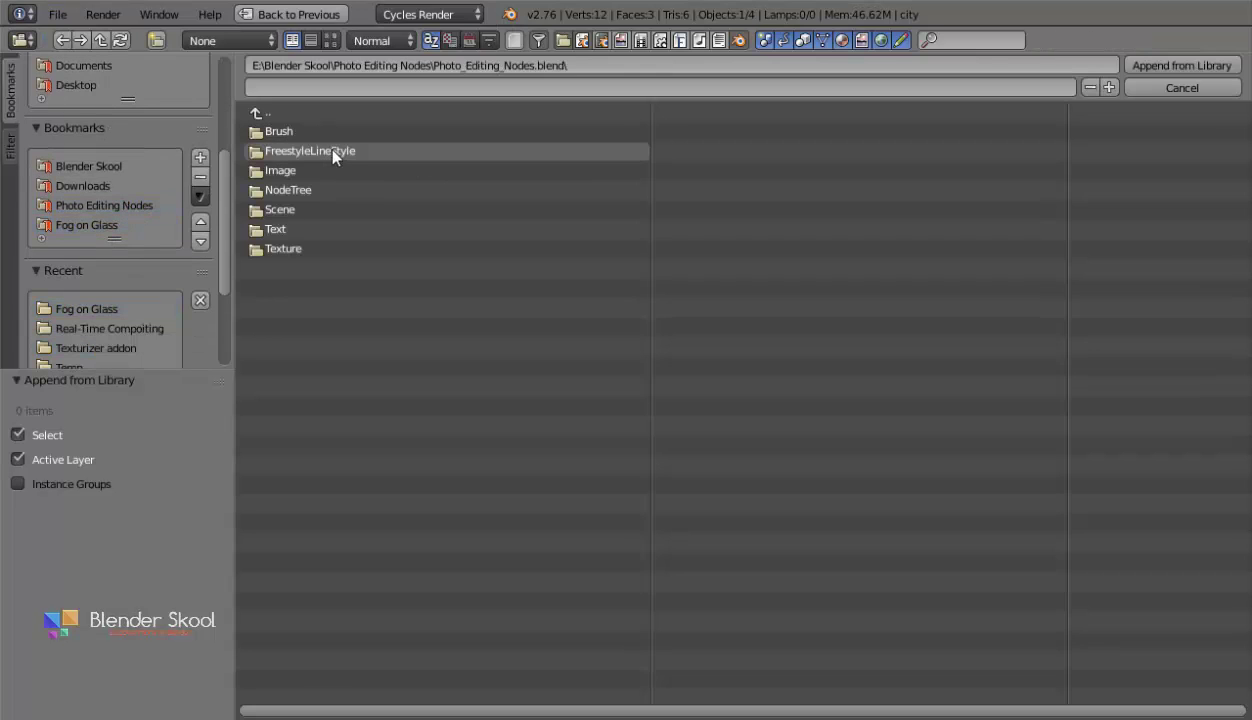
pyautogui.click(364, 189)
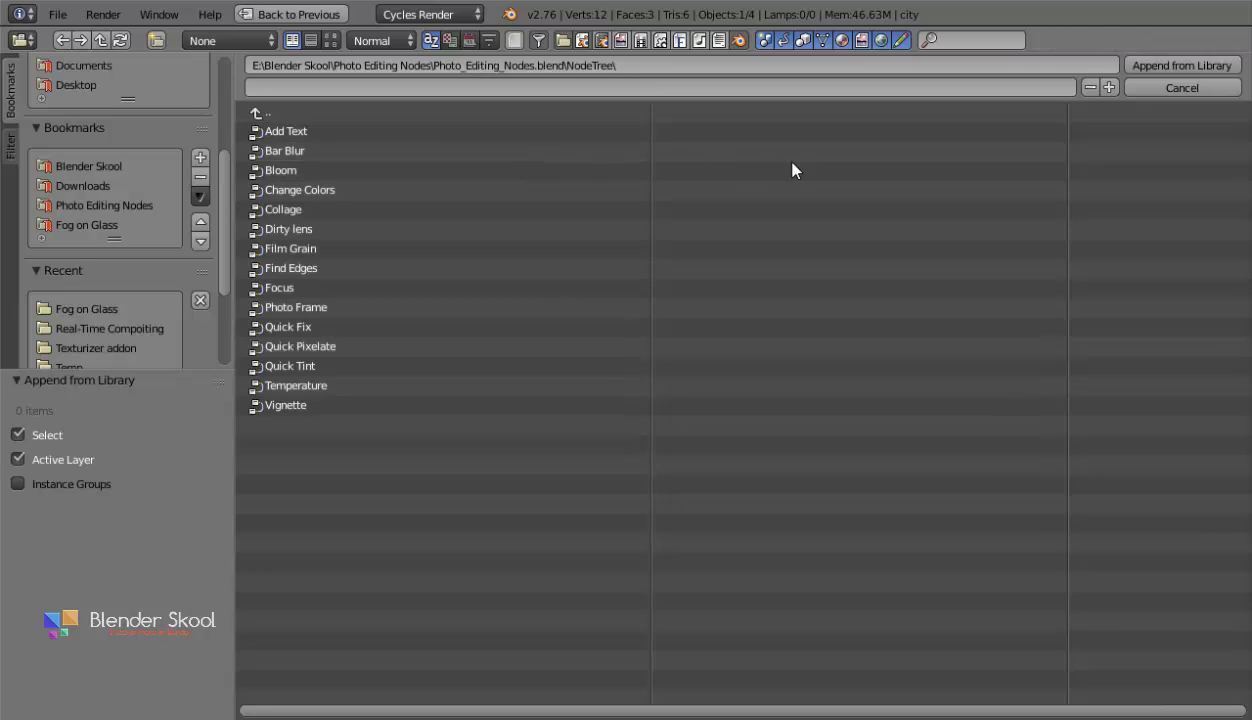
pyautogui.press('a')
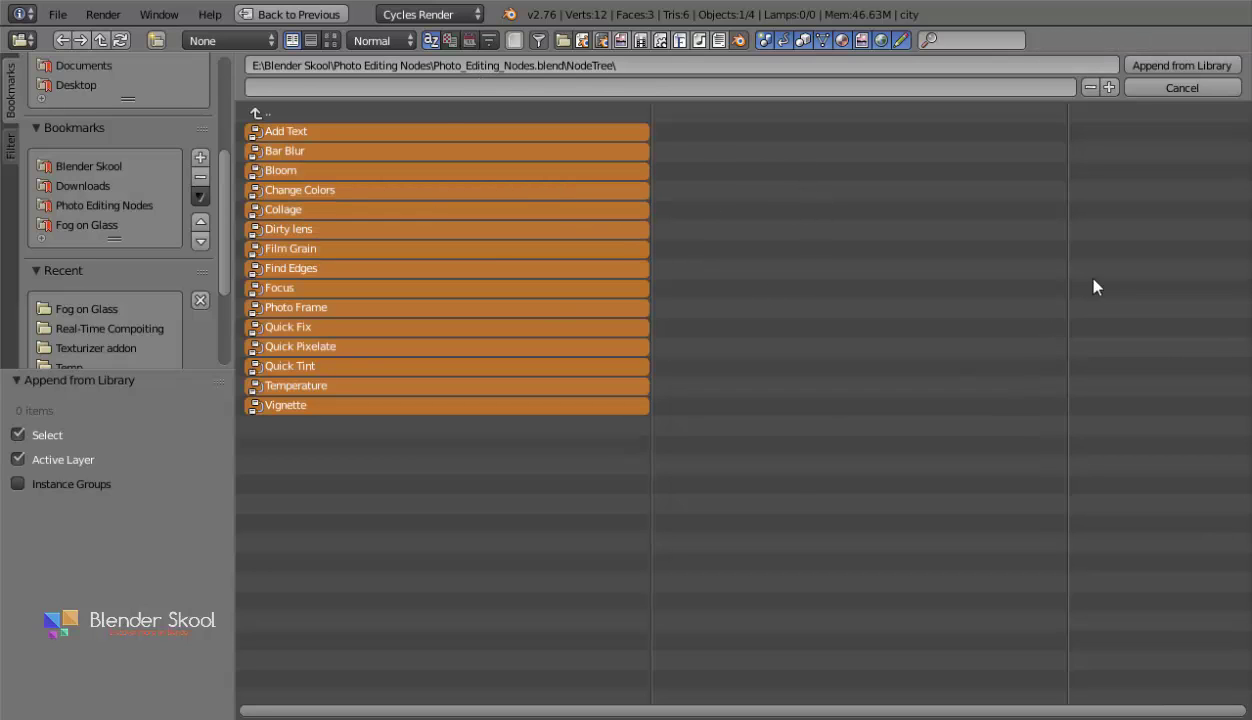
pyautogui.click(1177, 62)
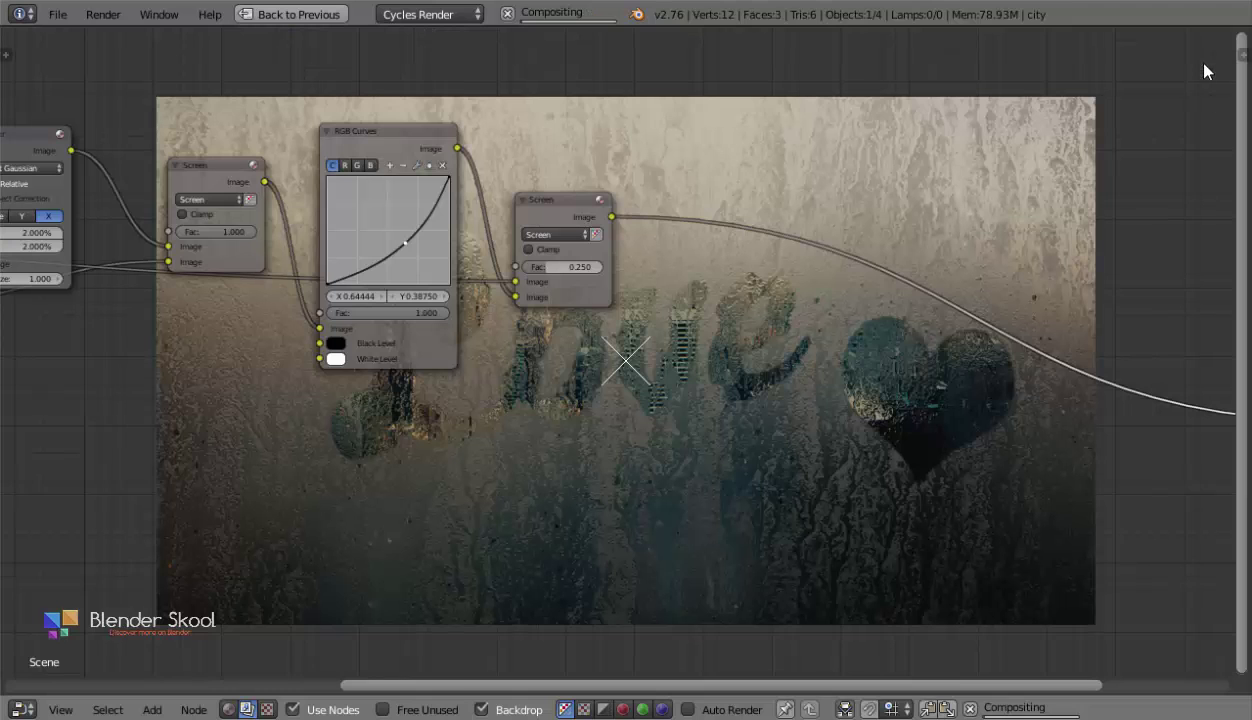
# Add the Temperature group node between the final Screen node and the Viewer, placed slightly lower than the Screen node.
pyautogui.moveTo(924, 250); pyautogui.dragTo(613, 357, button='middle')
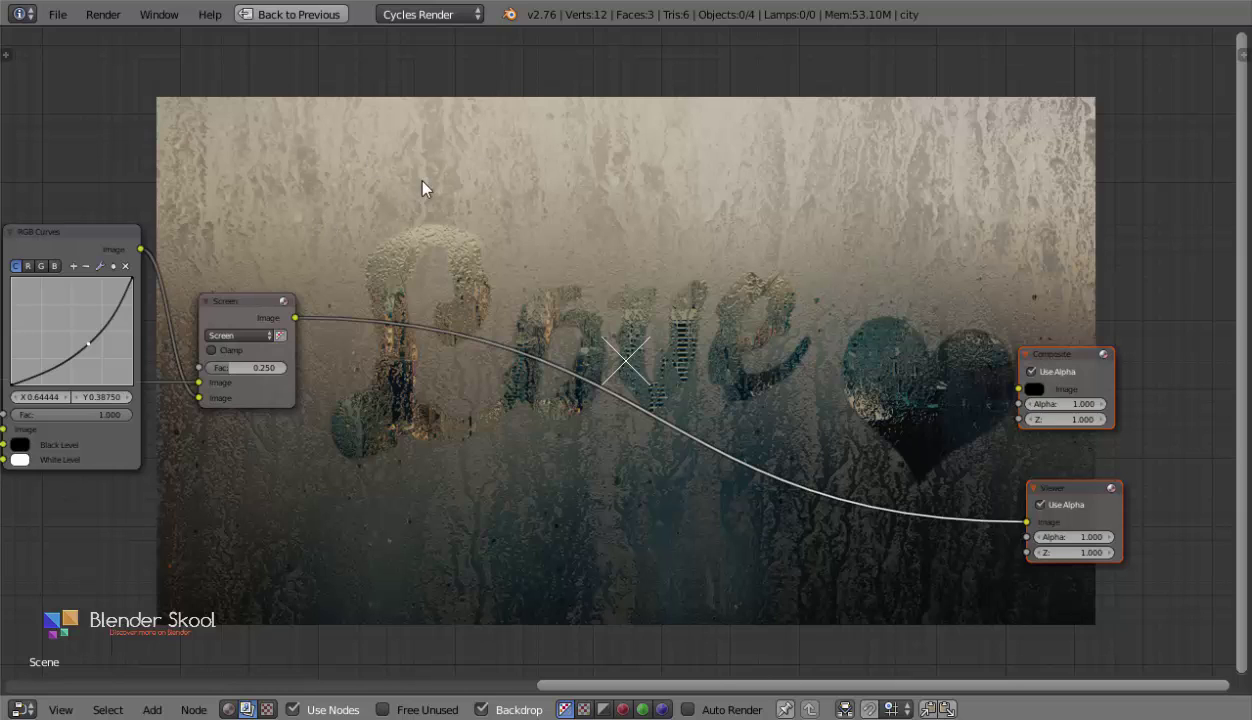
pyautogui.hotkey('shift', 'a')
pyautogui.moveTo(425, 299)
pyautogui.hotkey('shift', 'a')
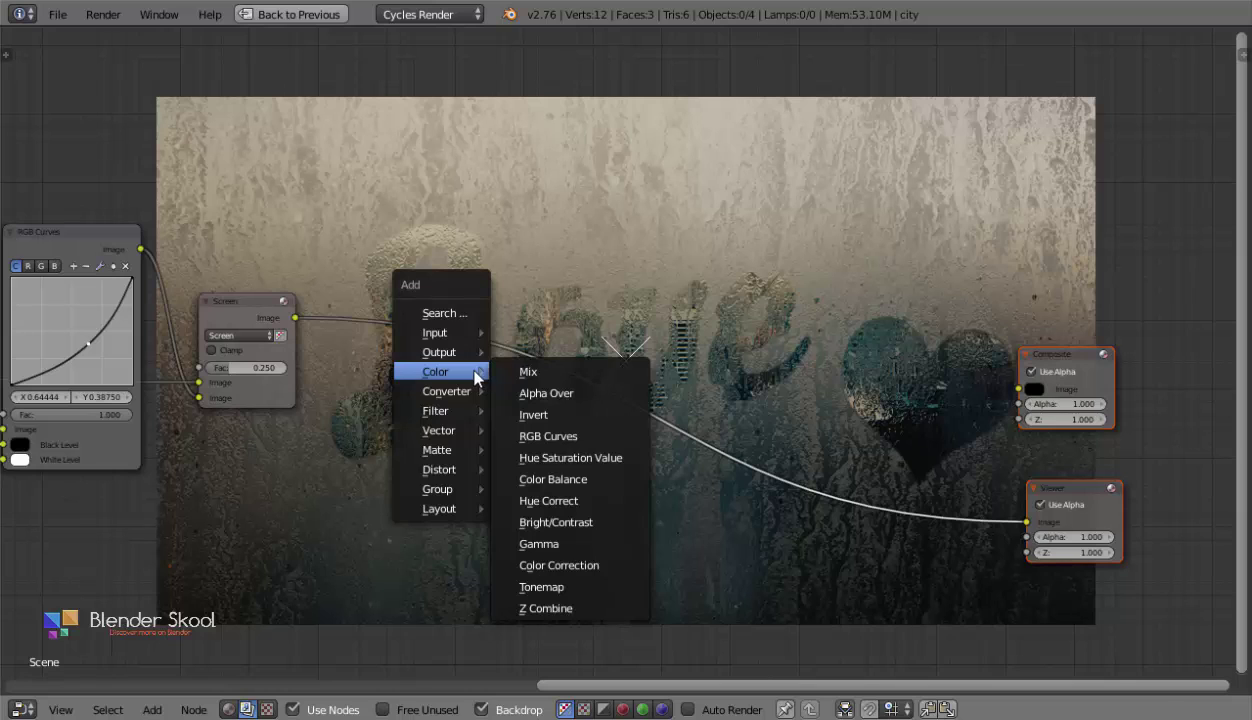
pyautogui.moveTo(440, 489)
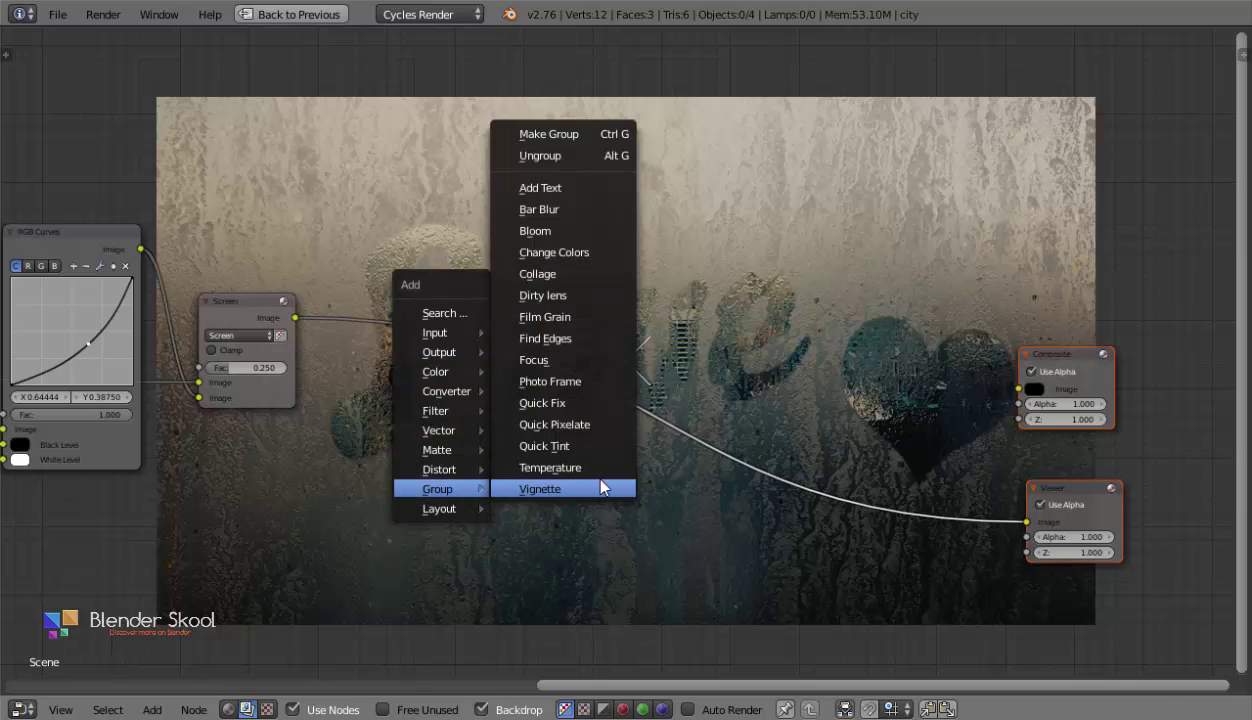
pyautogui.click(550, 466)
pyautogui.click(389, 296)
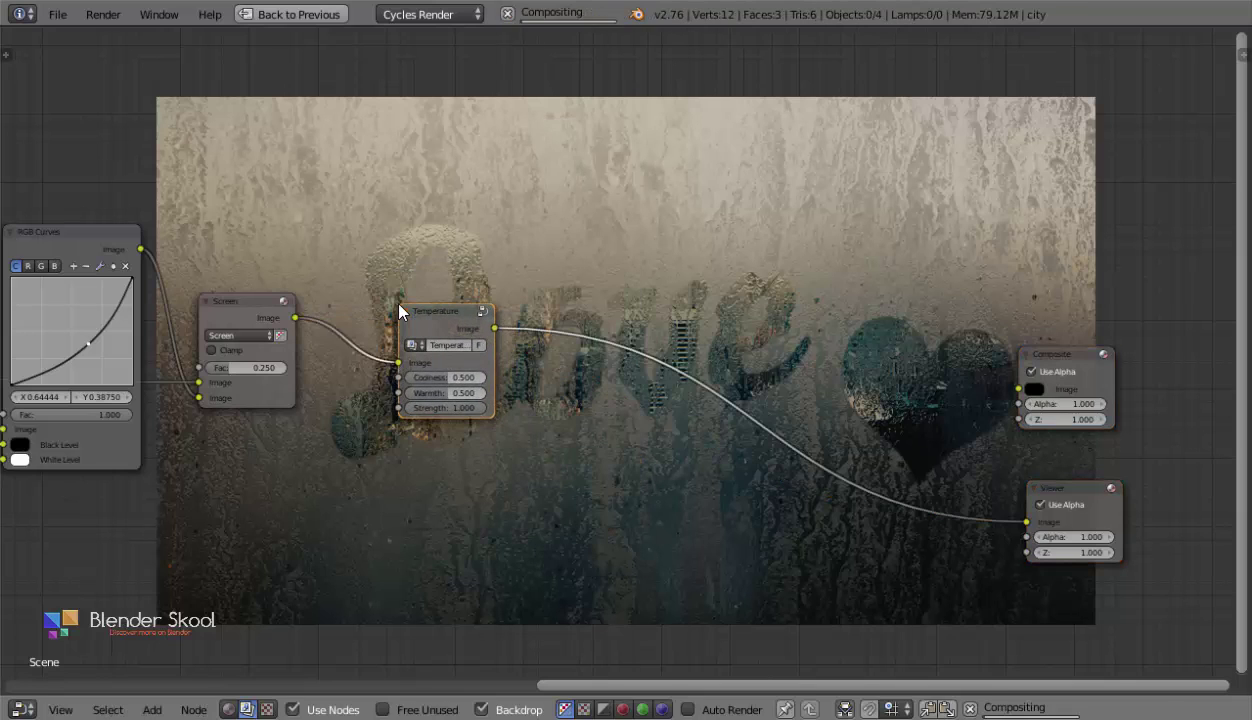
pyautogui.moveTo(436, 336); pyautogui.dragTo(404, 394)
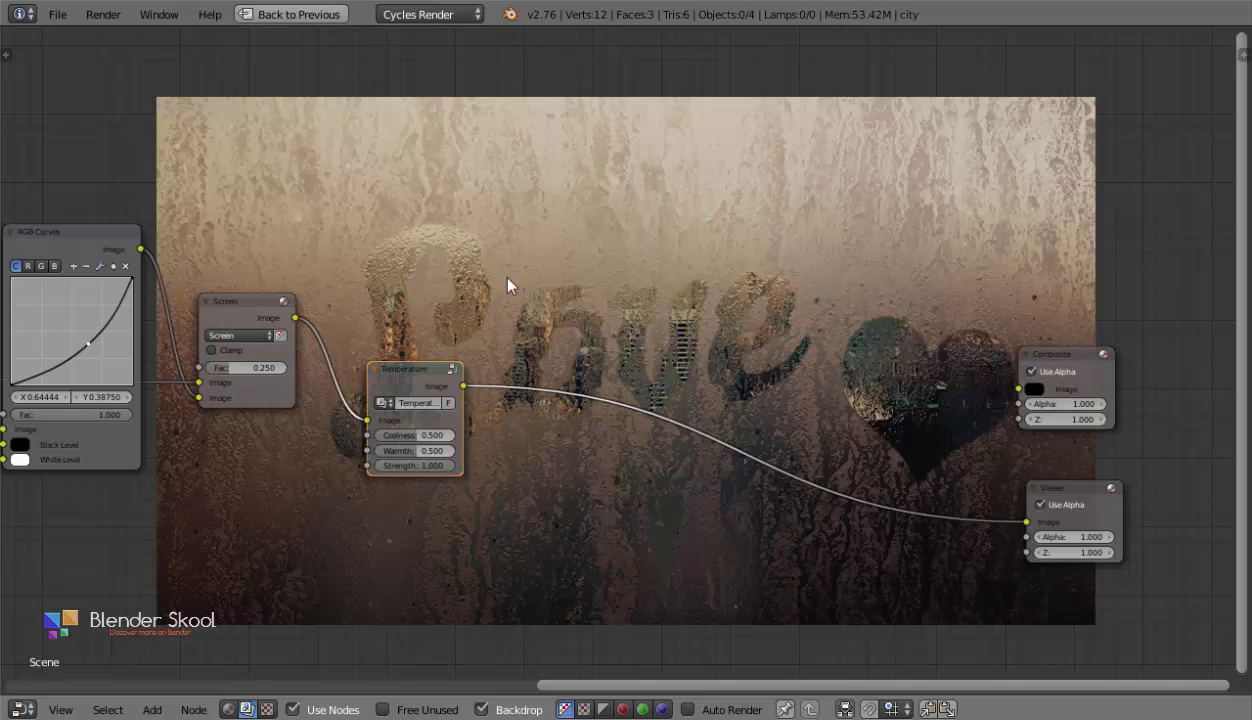
# Set the Temperature node's Warmth to 0 and its Coolness to 0.3.
pyautogui.scroll(3, 334, 405)
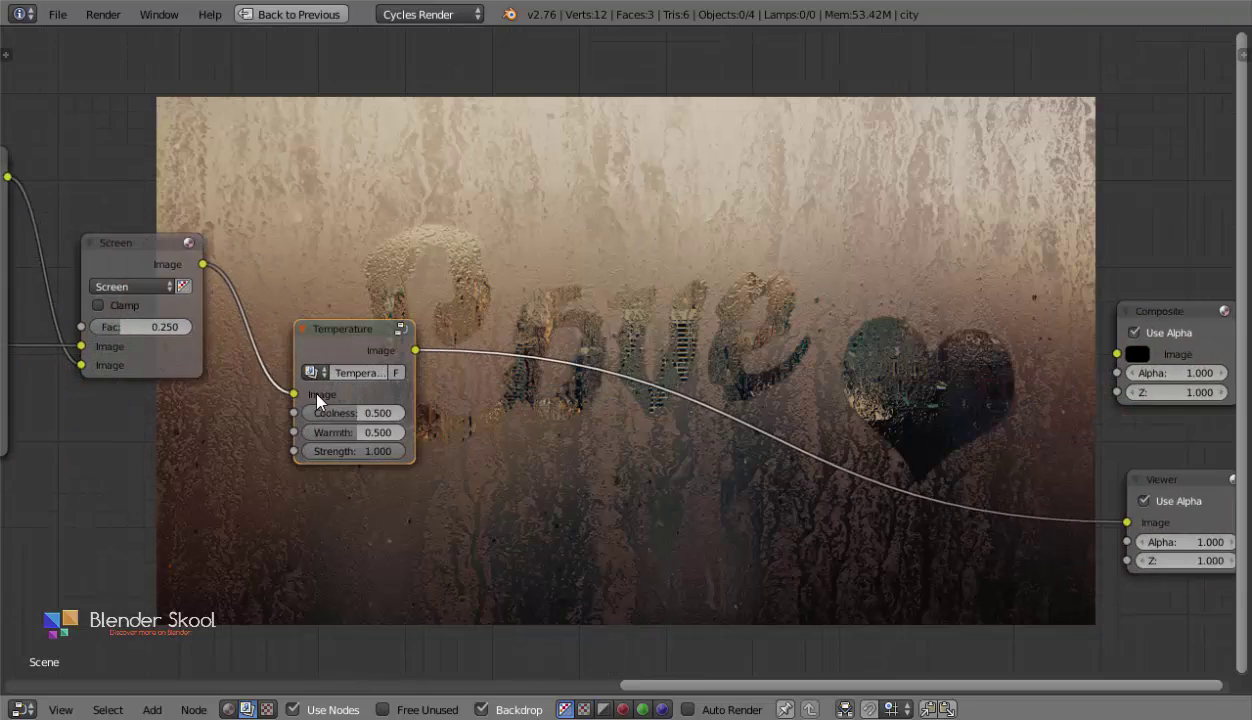
pyautogui.scroll(1, 433, 436)
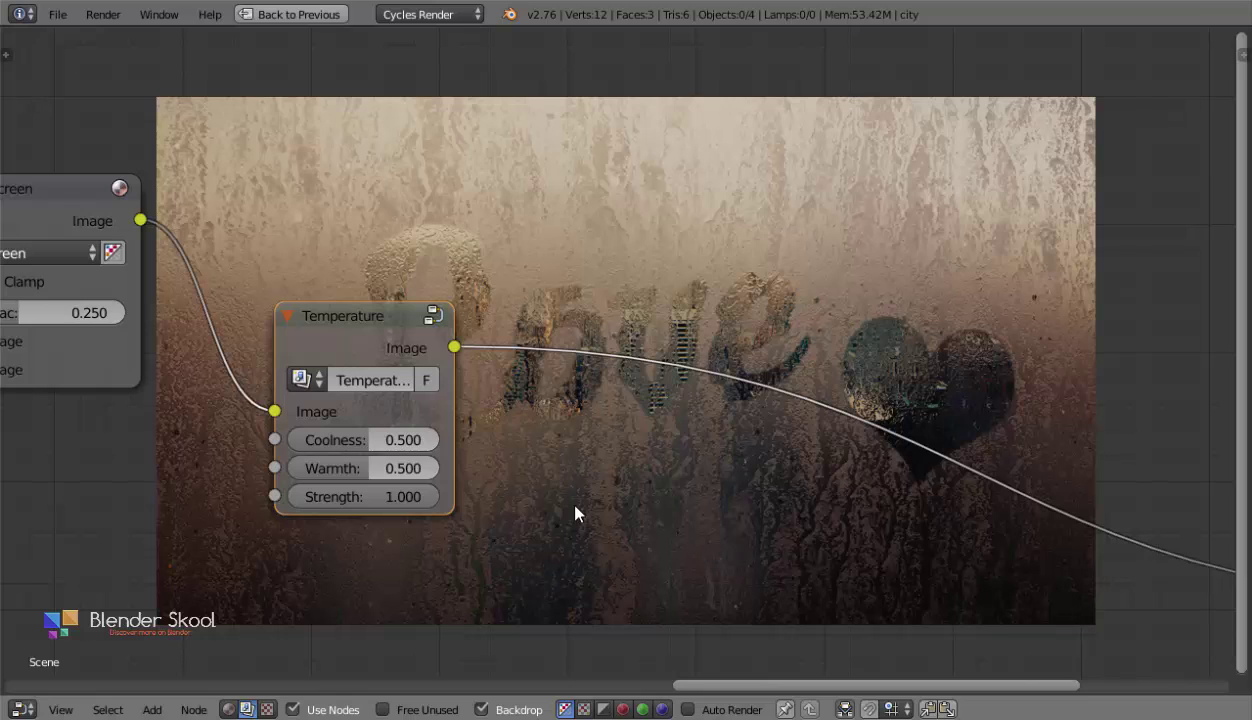
pyautogui.moveTo(421, 460); pyautogui.dragTo(290, 462)
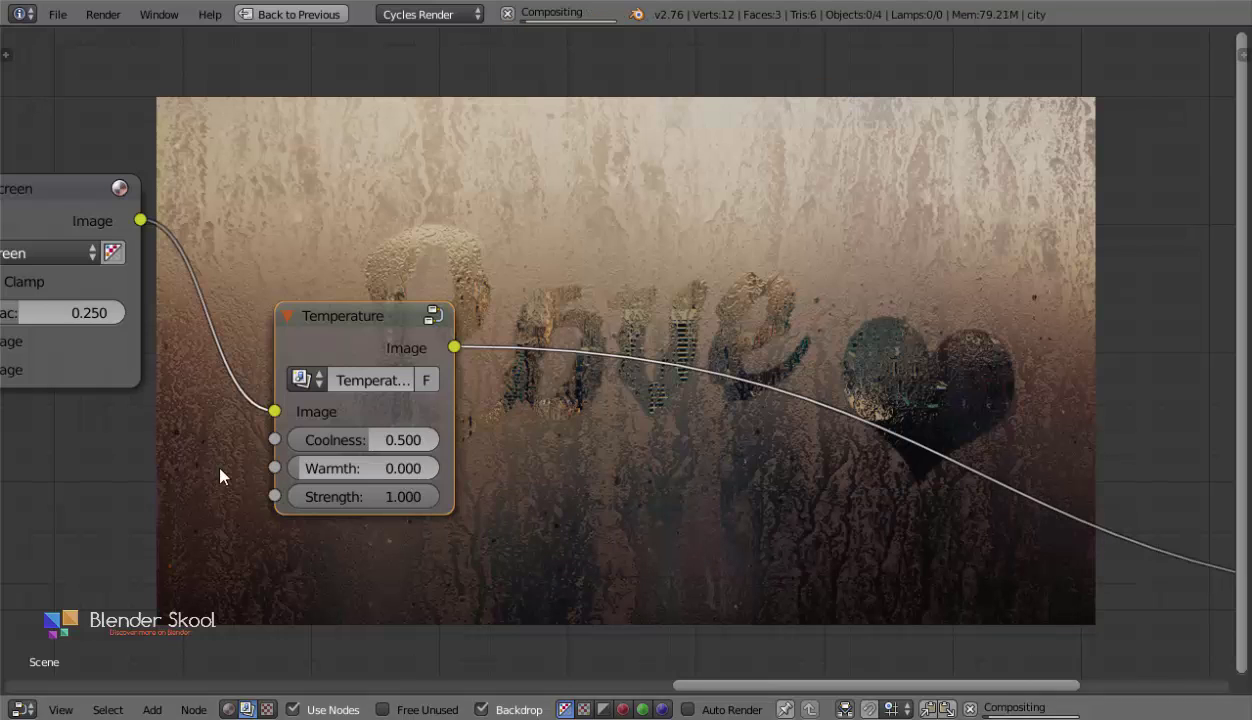
pyautogui.moveTo(372, 440); pyautogui.dragTo(305, 440)
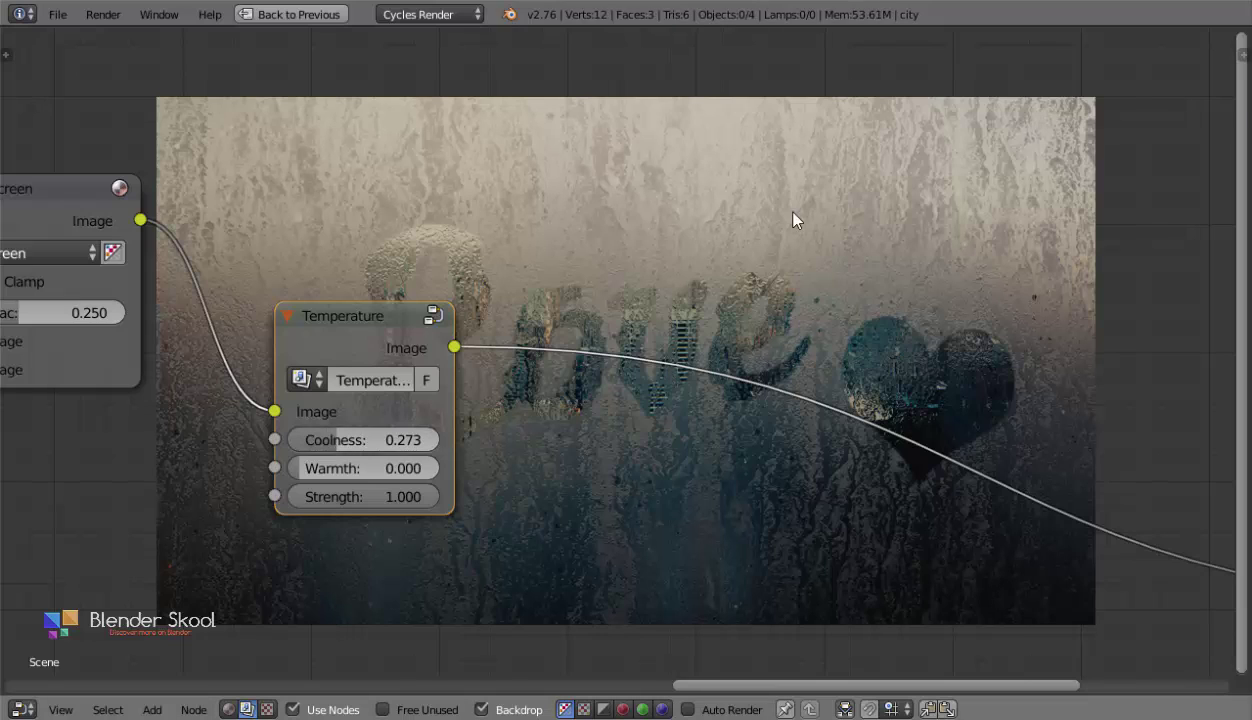
pyautogui.doubleClick(408, 437)
pyautogui.press('BackSpace')
pyautogui.write('0.3')
pyautogui.press('Return')
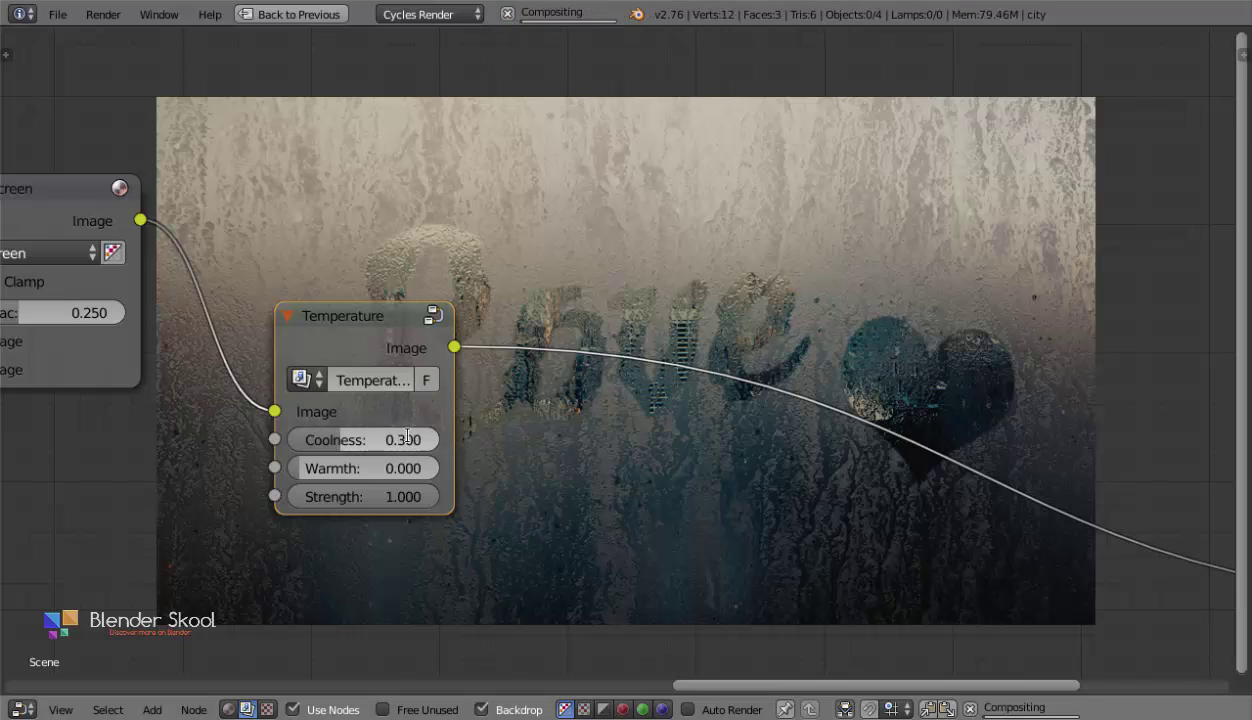
pyautogui.moveTo(732, 433); pyautogui.dragTo(500, 498, button='middle')
pyautogui.scroll(-1, 623, 522)
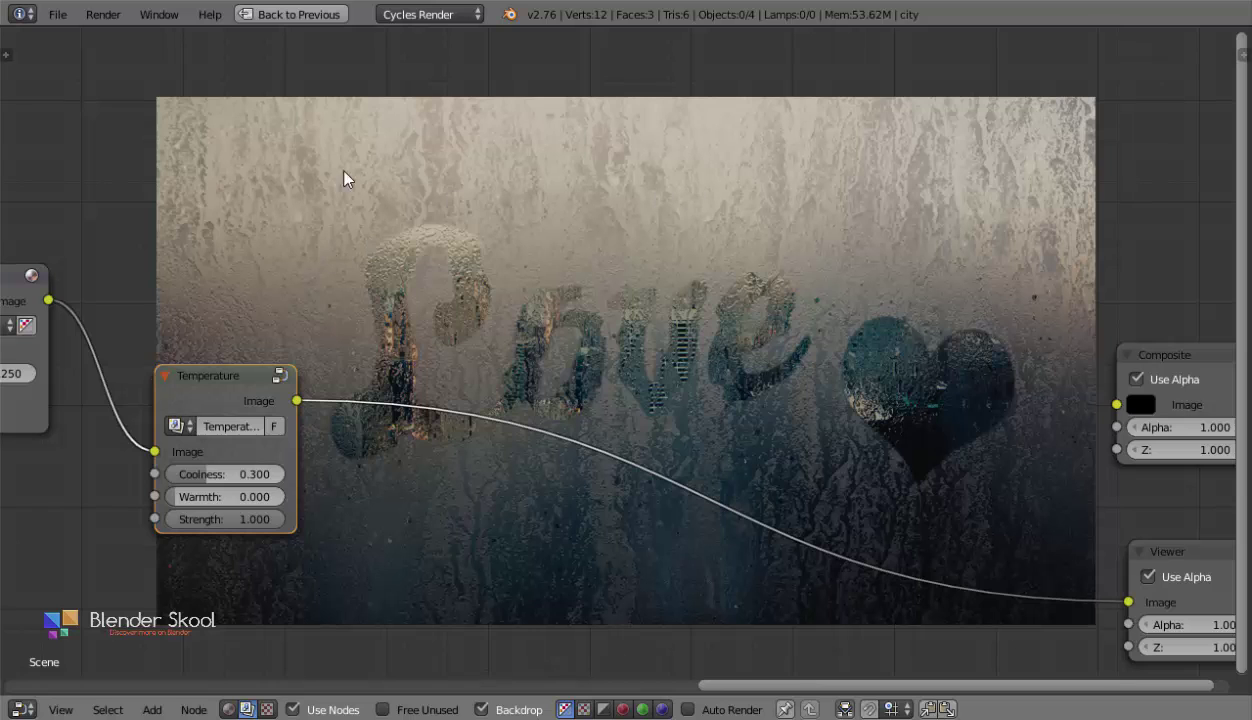
pyautogui.moveTo(458, 240); pyautogui.dragTo(406, 278, button='middle')
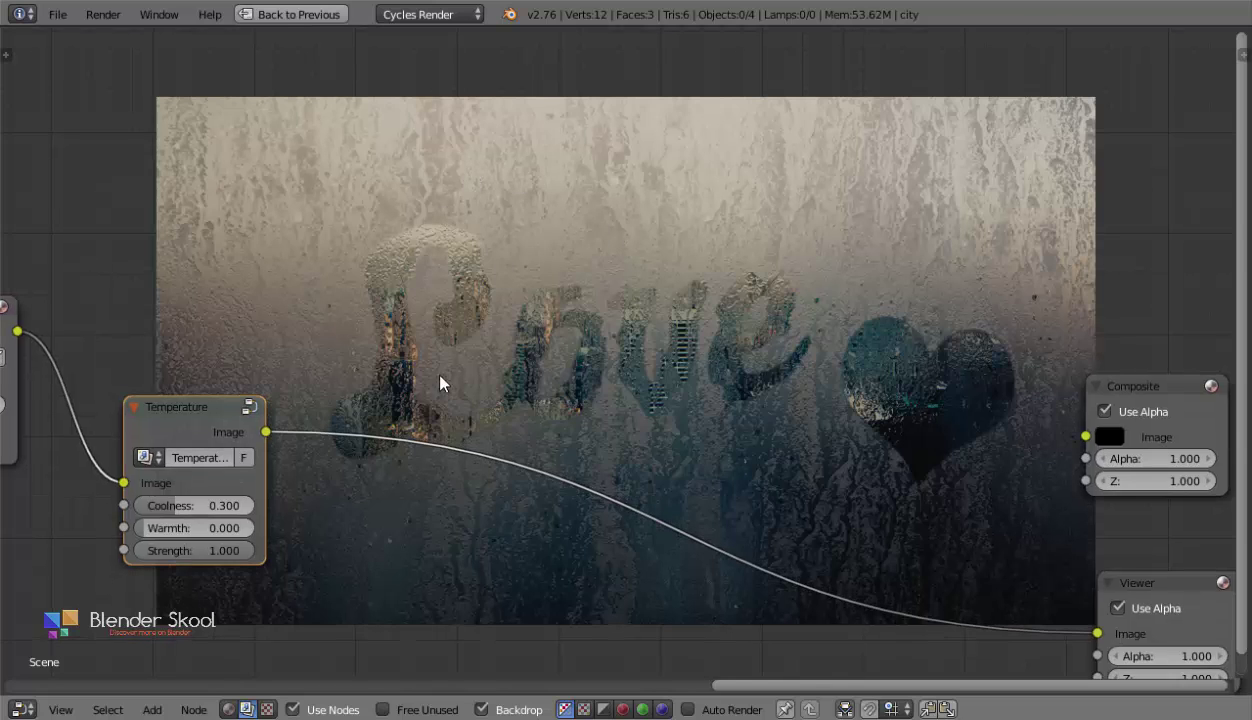
# Add the Focus group node on the link between the Temperature node and the Viewer.
pyautogui.moveTo(633, 395); pyautogui.dragTo(755, 327, button='middle')
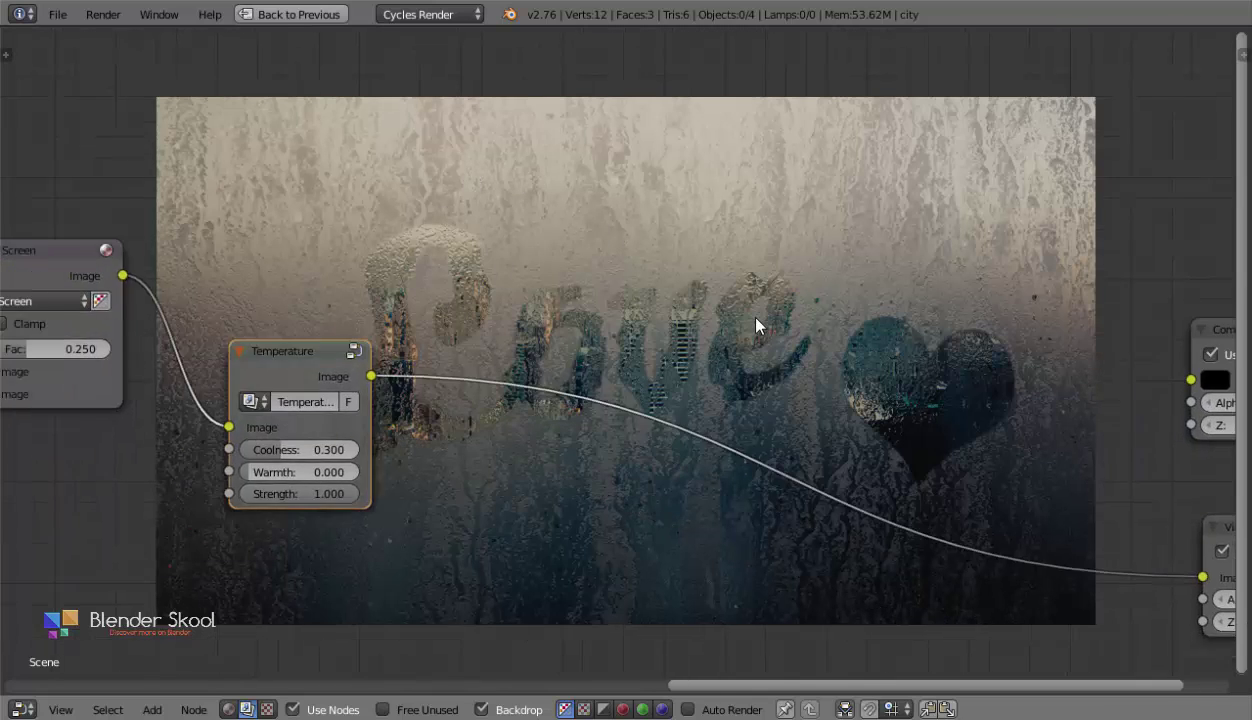
pyautogui.scroll(-1, 755, 327)
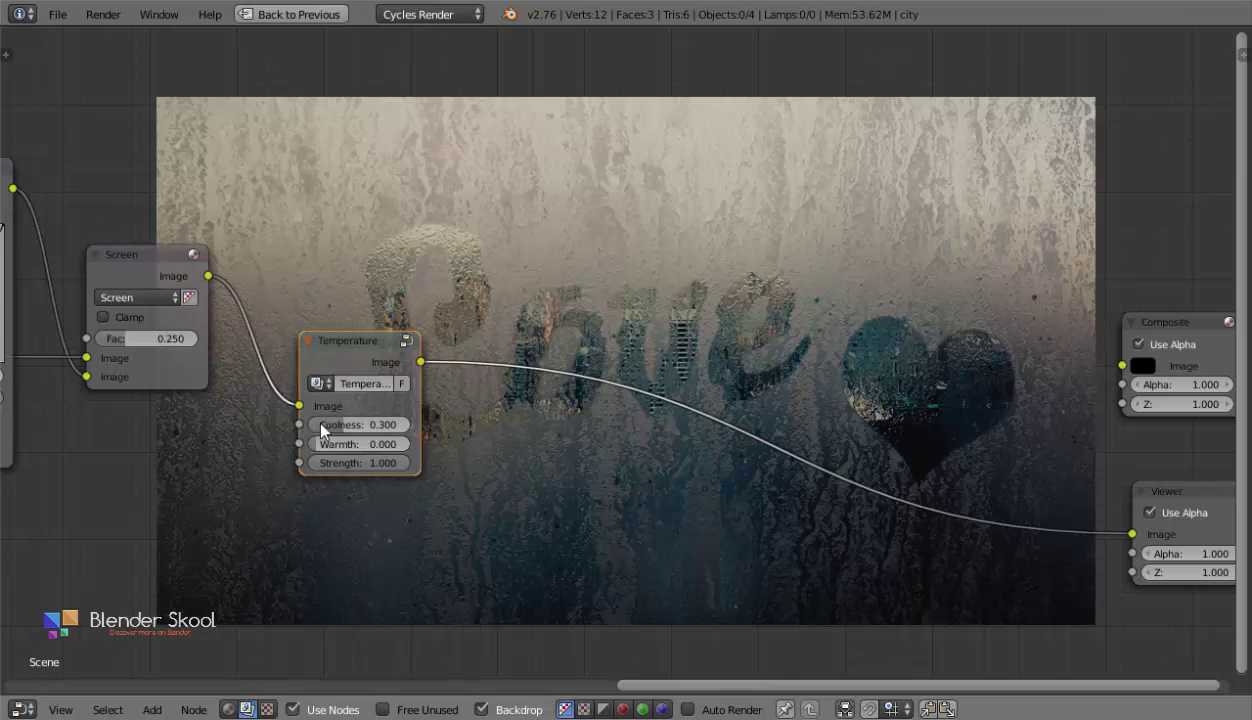
pyautogui.moveTo(608, 418); pyautogui.dragTo(551, 372, button='middle')
pyautogui.scroll(-1, 551, 372)
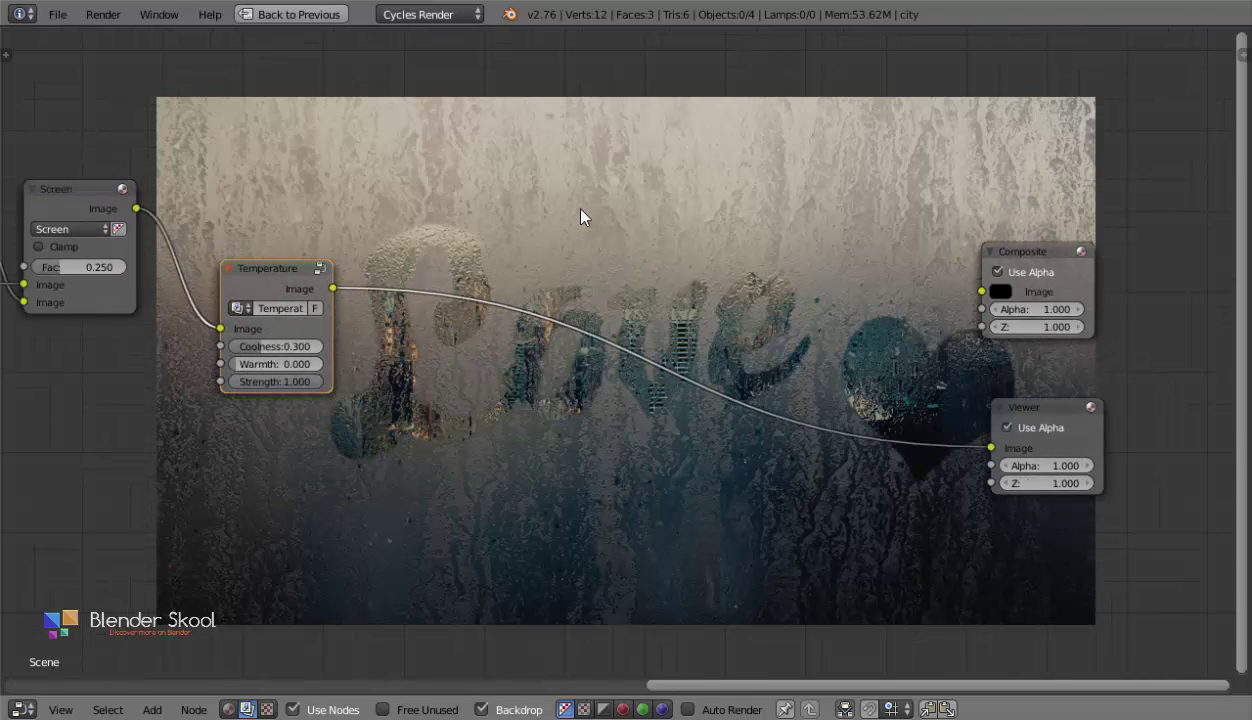
pyautogui.hotkey('shift', 'a')
pyautogui.moveTo(393, 224)
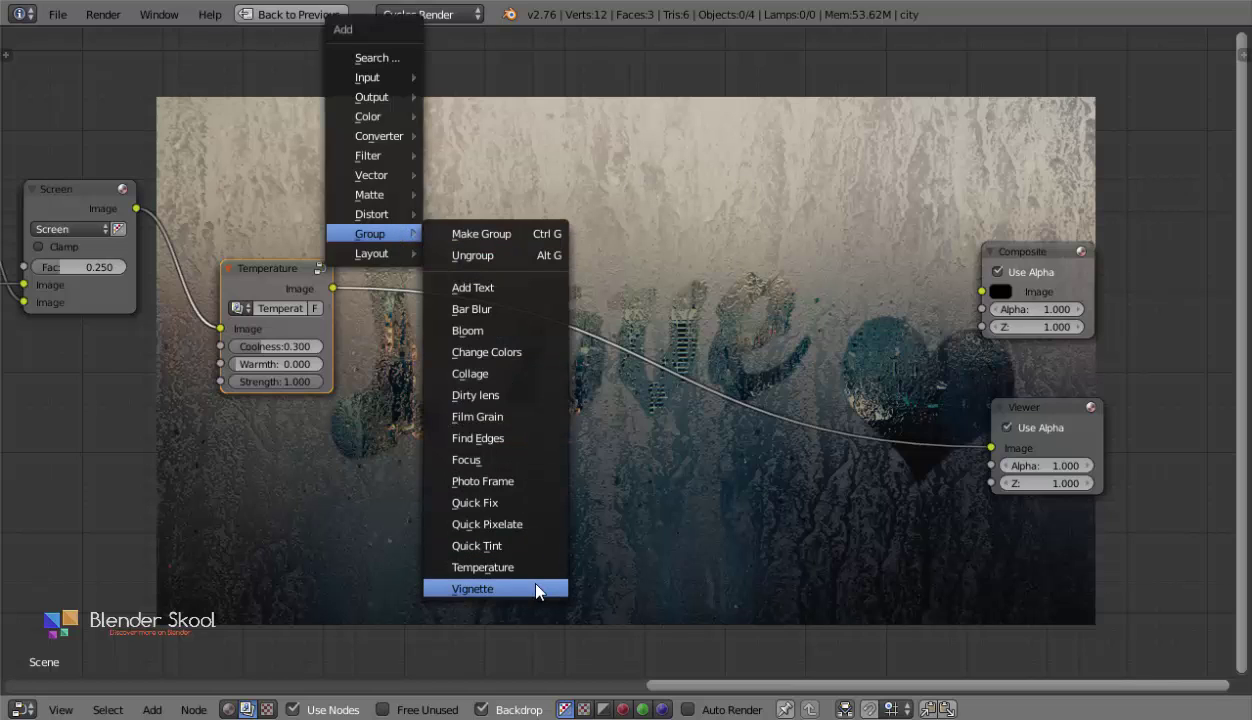
pyautogui.click(481, 459)
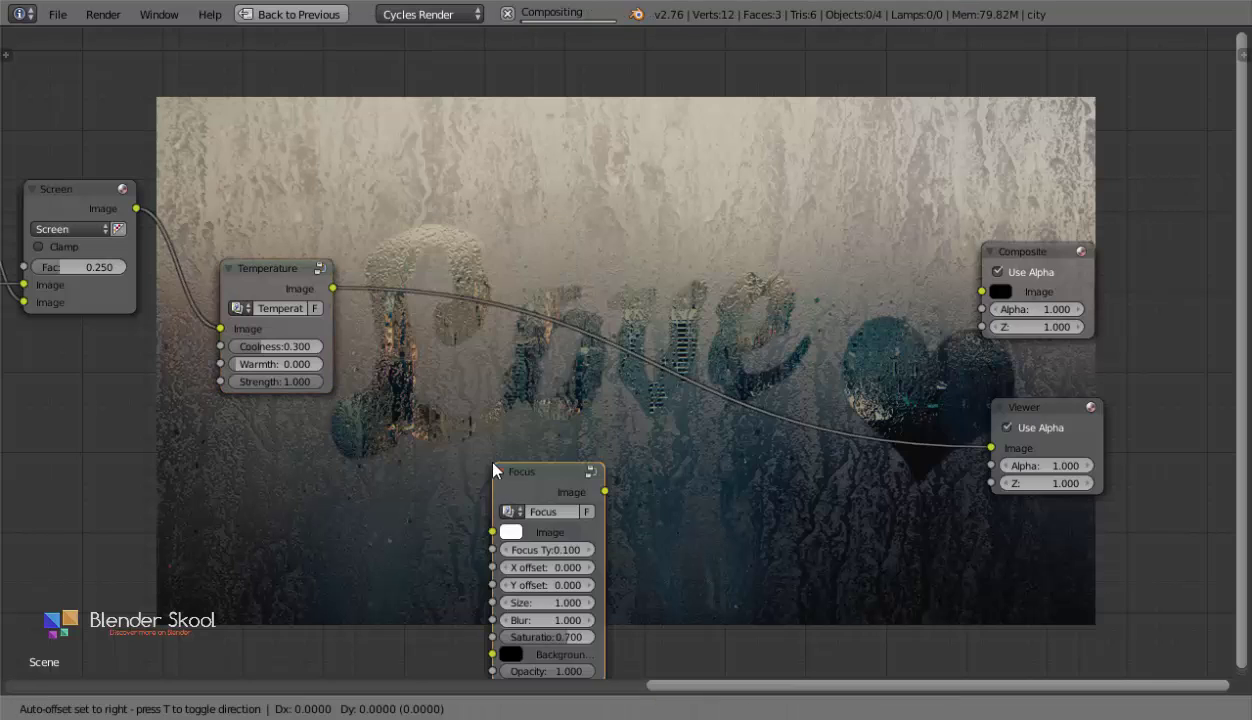
pyautogui.click(458, 284)
# Set the Focus node's Size to 2 and its Blur to 2.
pyautogui.moveTo(462, 296); pyautogui.dragTo(478, 384, button='middle')
pyautogui.scroll(1, 497, 320)
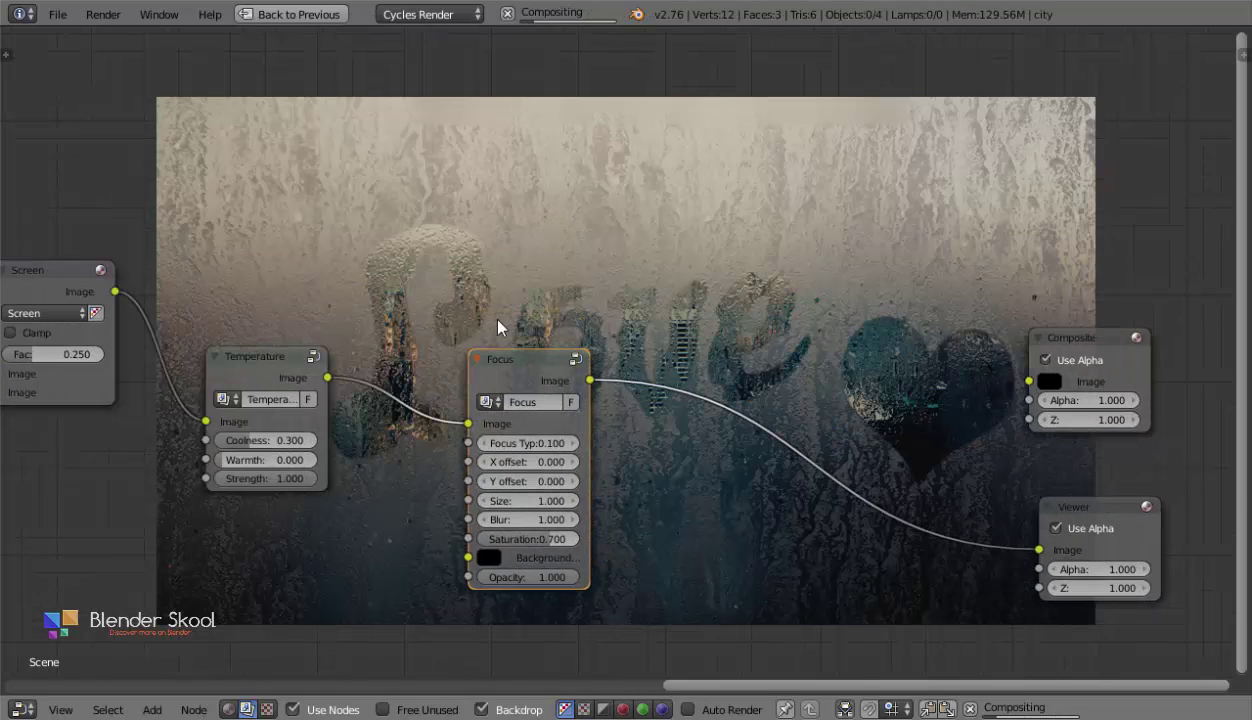
pyautogui.scroll(2, 497, 320)
pyautogui.click(509, 530)
pyautogui.write('2')
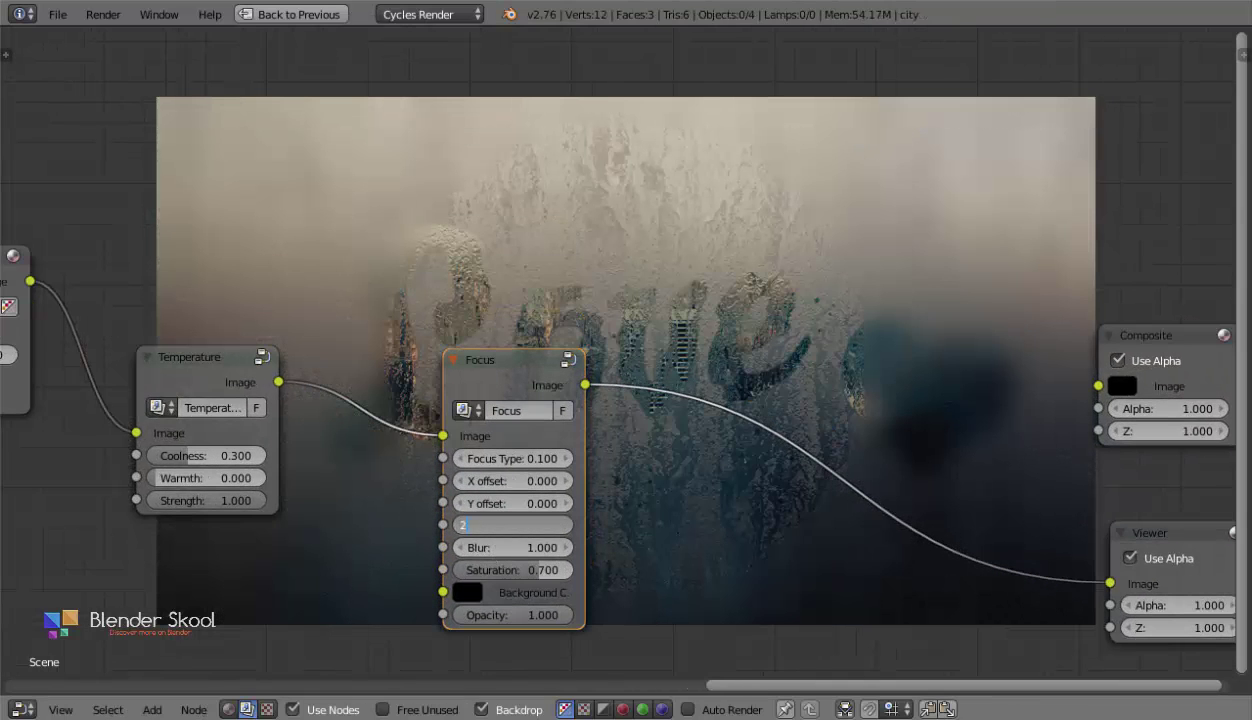
pyautogui.press('Tab')
pyautogui.write('2')
pyautogui.press('Return')
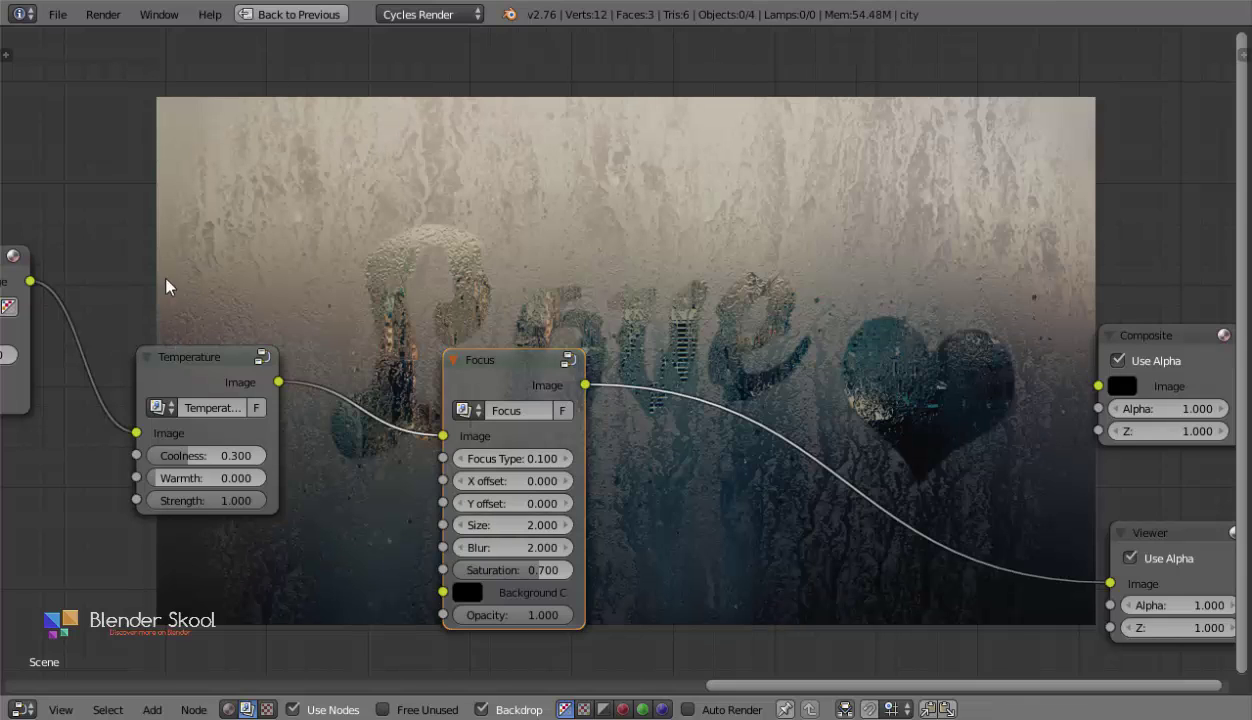
# Add the Vignette group node on the link between the Focus node and the Viewer.
pyautogui.moveTo(788, 331); pyautogui.dragTo(673, 280, button='middle')
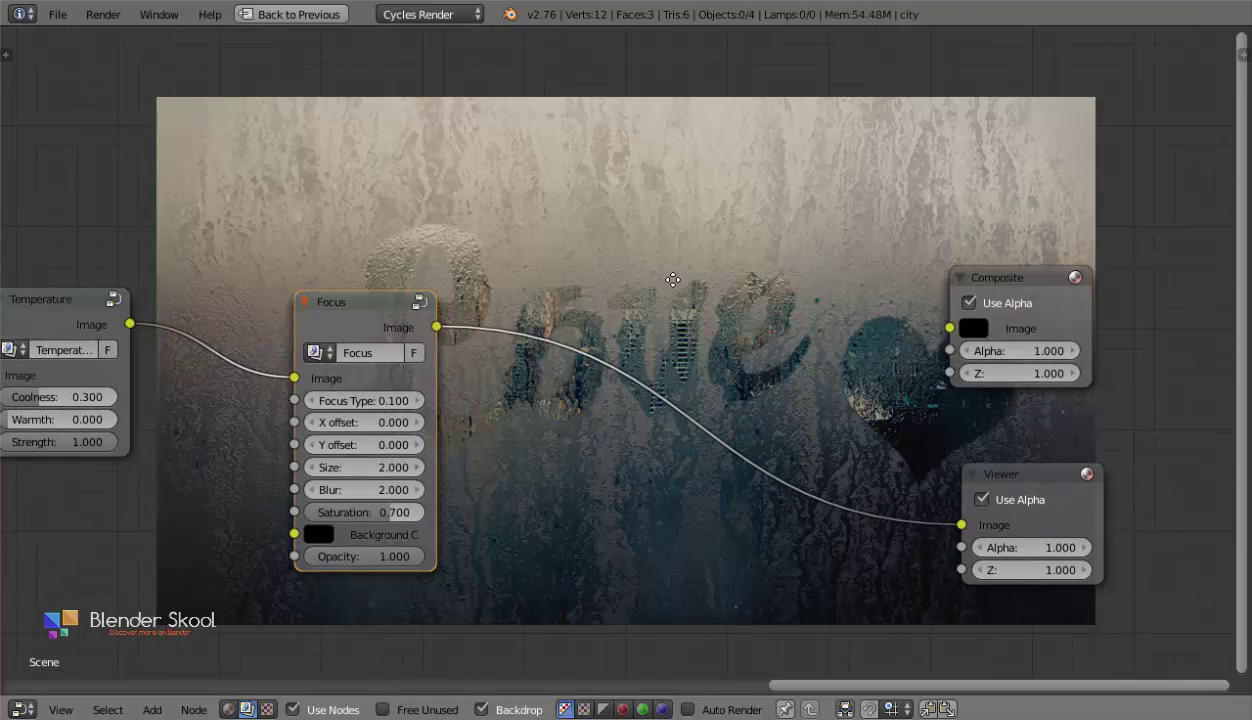
pyautogui.hotkey('shift', 'a')
pyautogui.moveTo(541, 282)
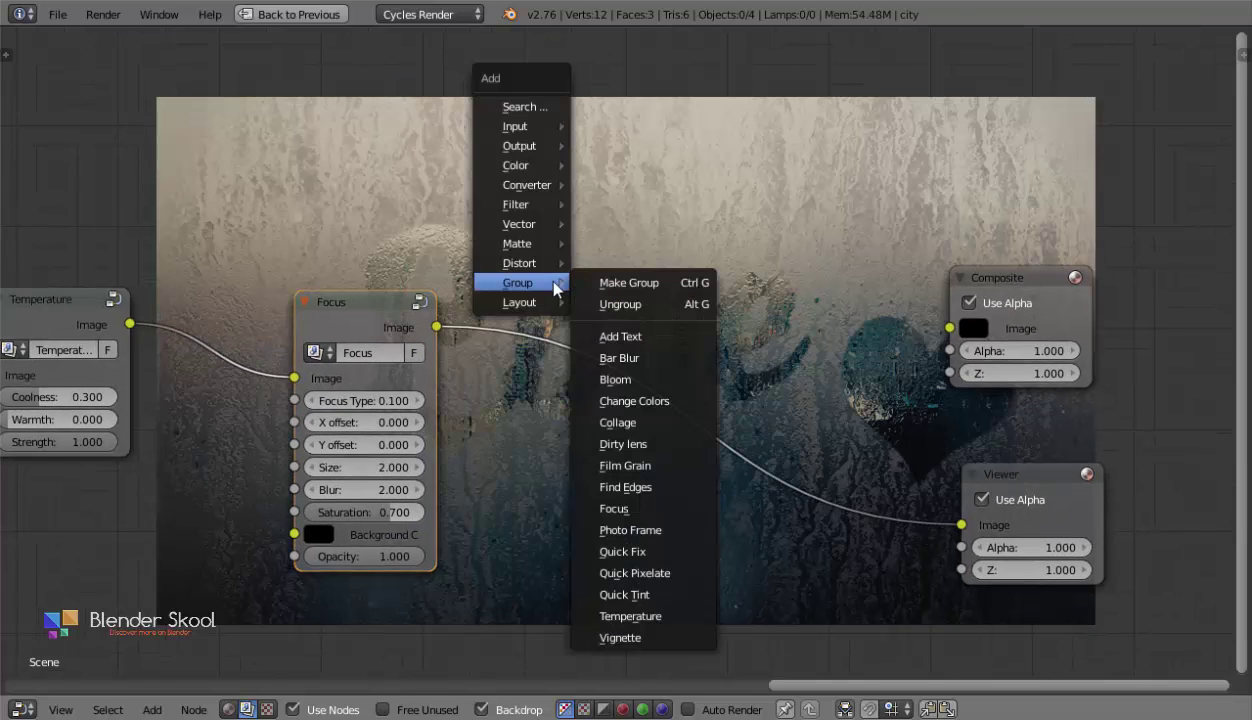
pyautogui.click(620, 637)
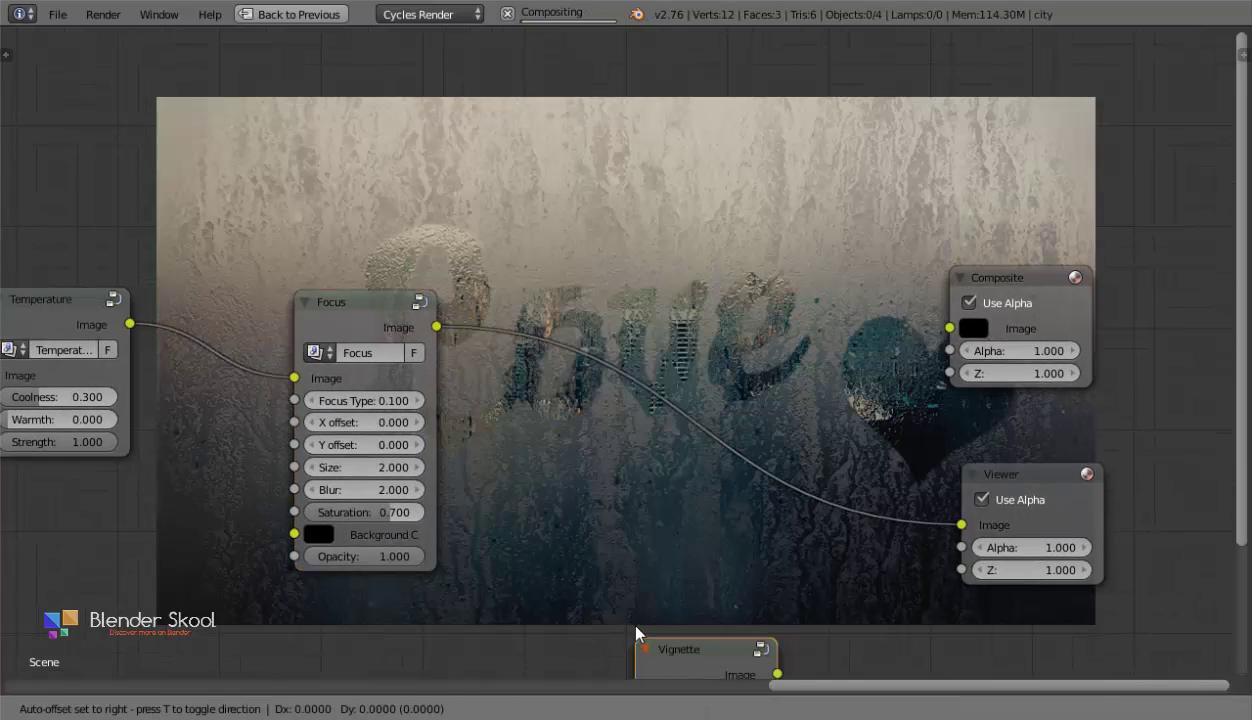
pyautogui.click(572, 324)
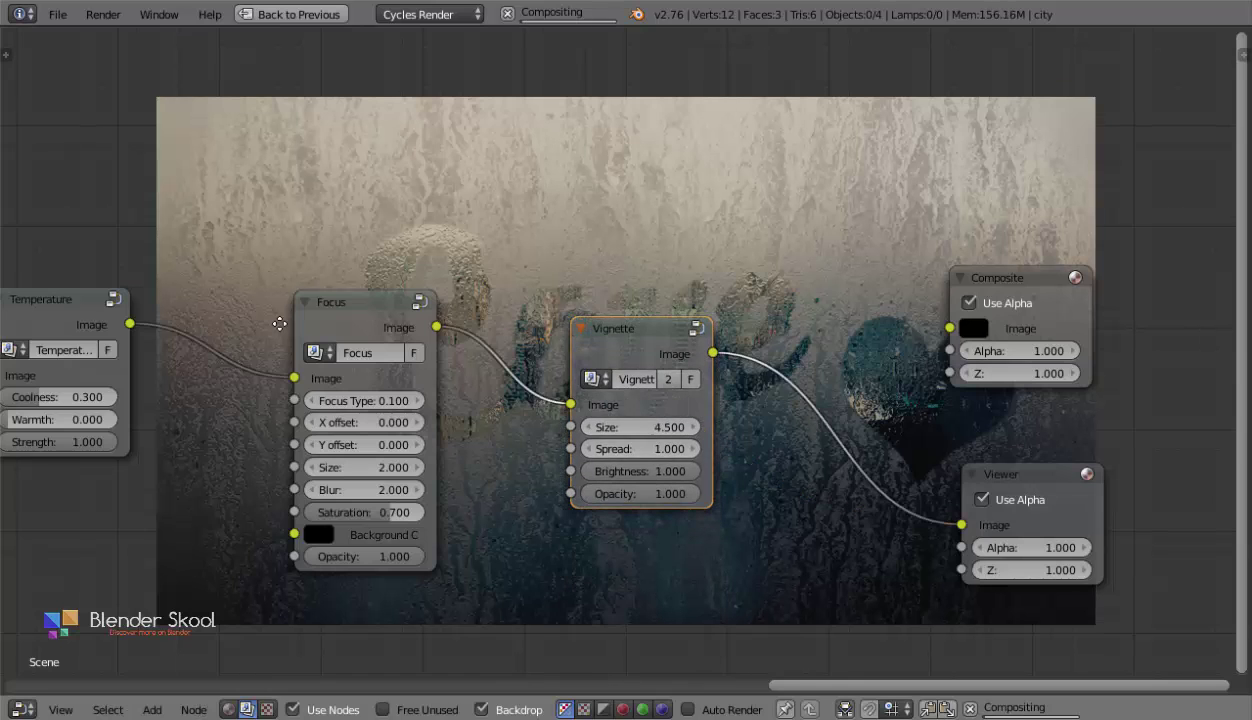
# Reduce the Vignette node's Opacity to 0.2.
pyautogui.moveTo(346, 321); pyautogui.dragTo(388, 300, button='middle')
pyautogui.moveTo(474, 360); pyautogui.dragTo(392, 459, button='middle')
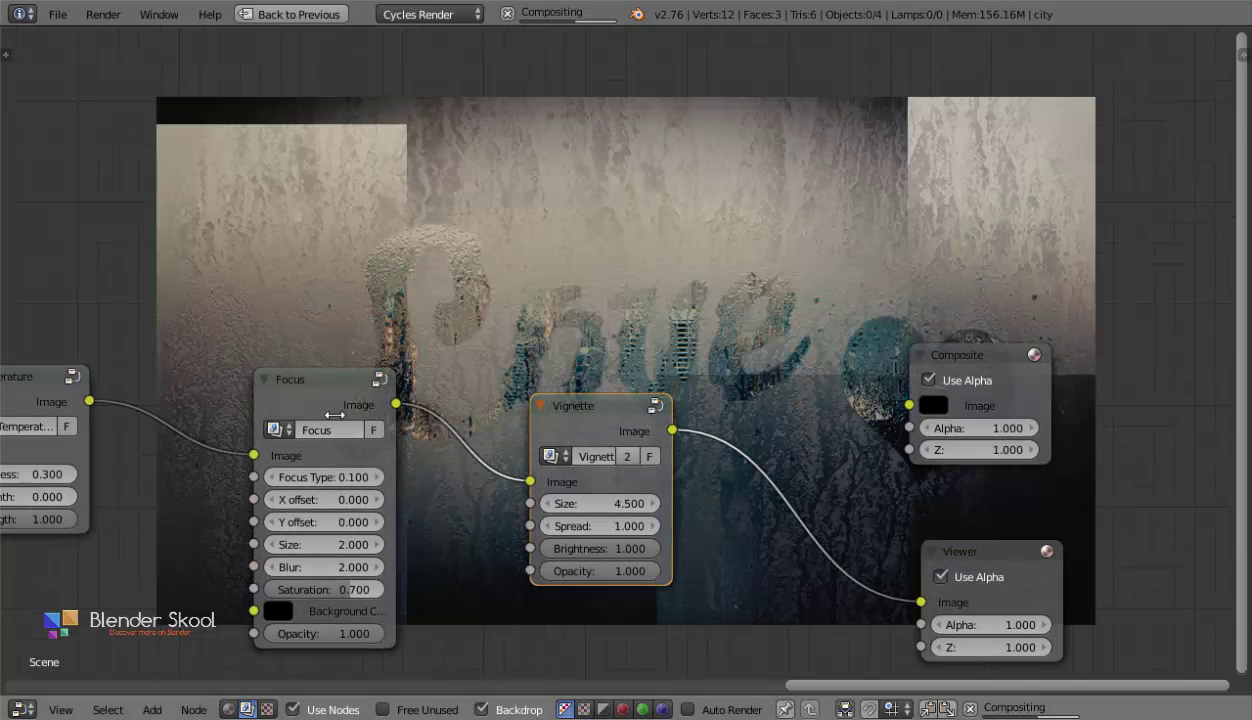
pyautogui.moveTo(193, 385); pyautogui.dragTo(311, 388, button='middle')
pyautogui.moveTo(559, 449); pyautogui.dragTo(503, 520, button='middle')
pyautogui.moveTo(727, 433); pyautogui.dragTo(609, 327, button='middle')
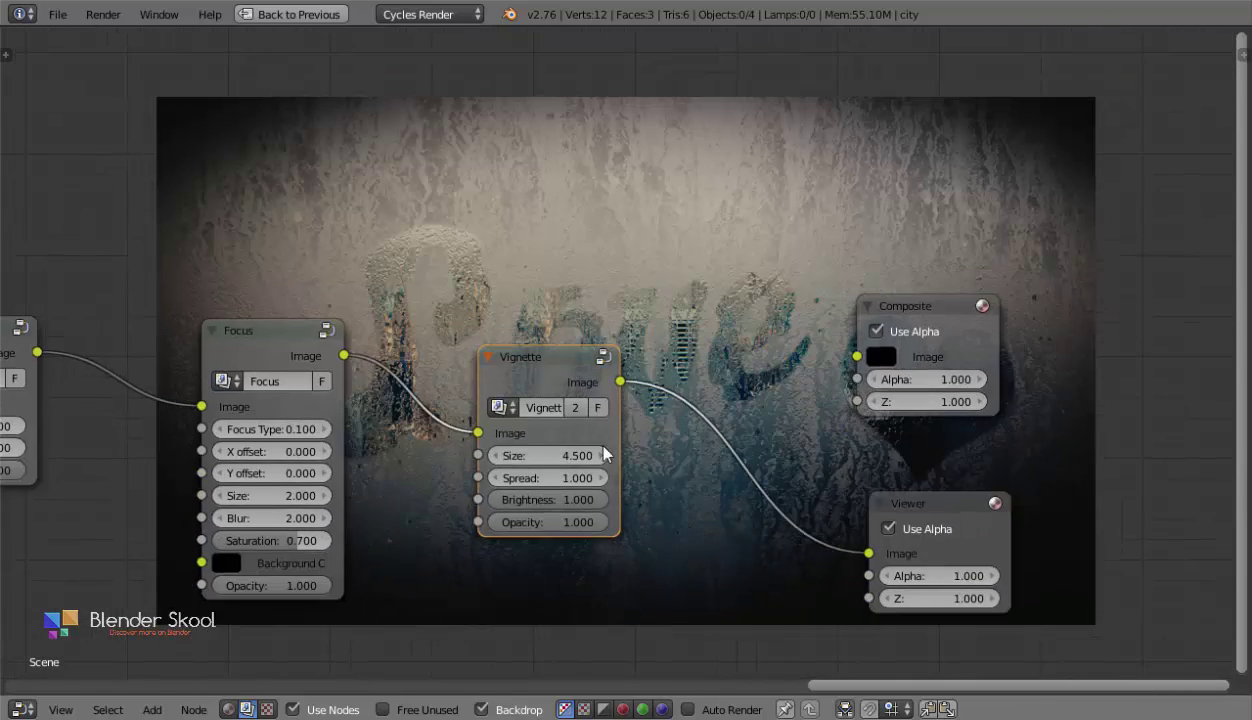
pyautogui.moveTo(590, 521); pyautogui.dragTo(530, 522)
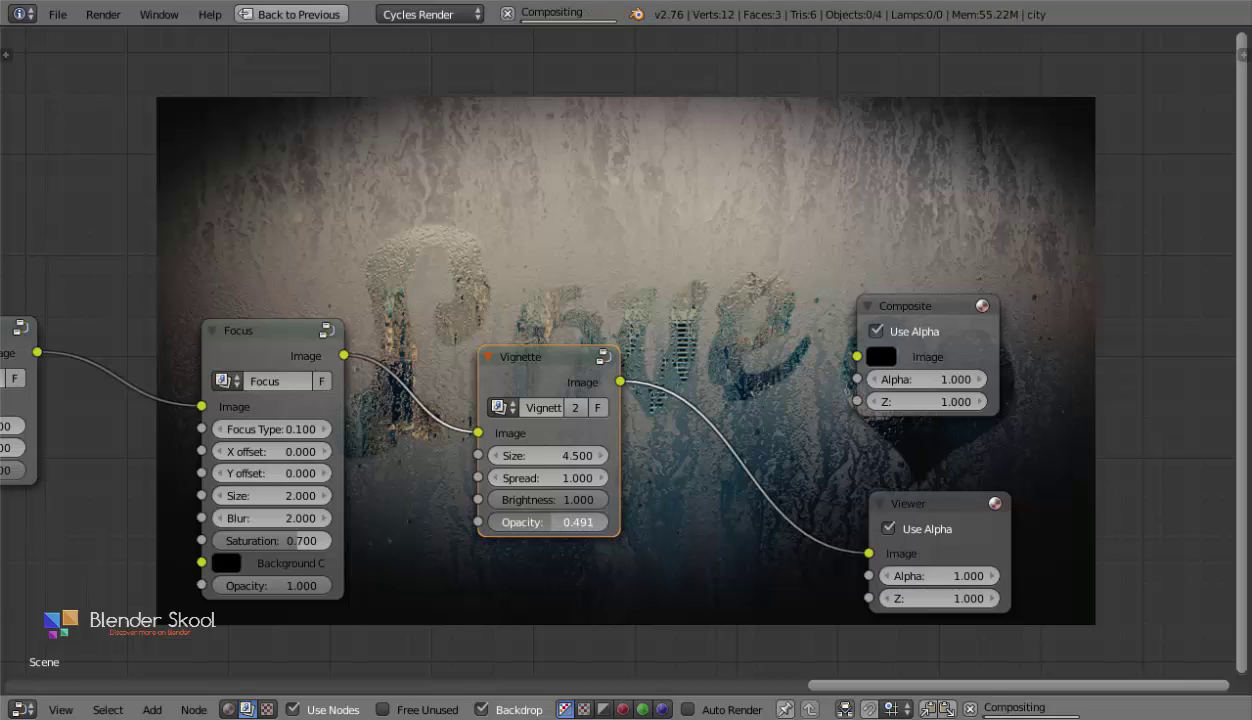
pyautogui.click(530, 522)
pyautogui.write('0.2')
pyautogui.press('Return')
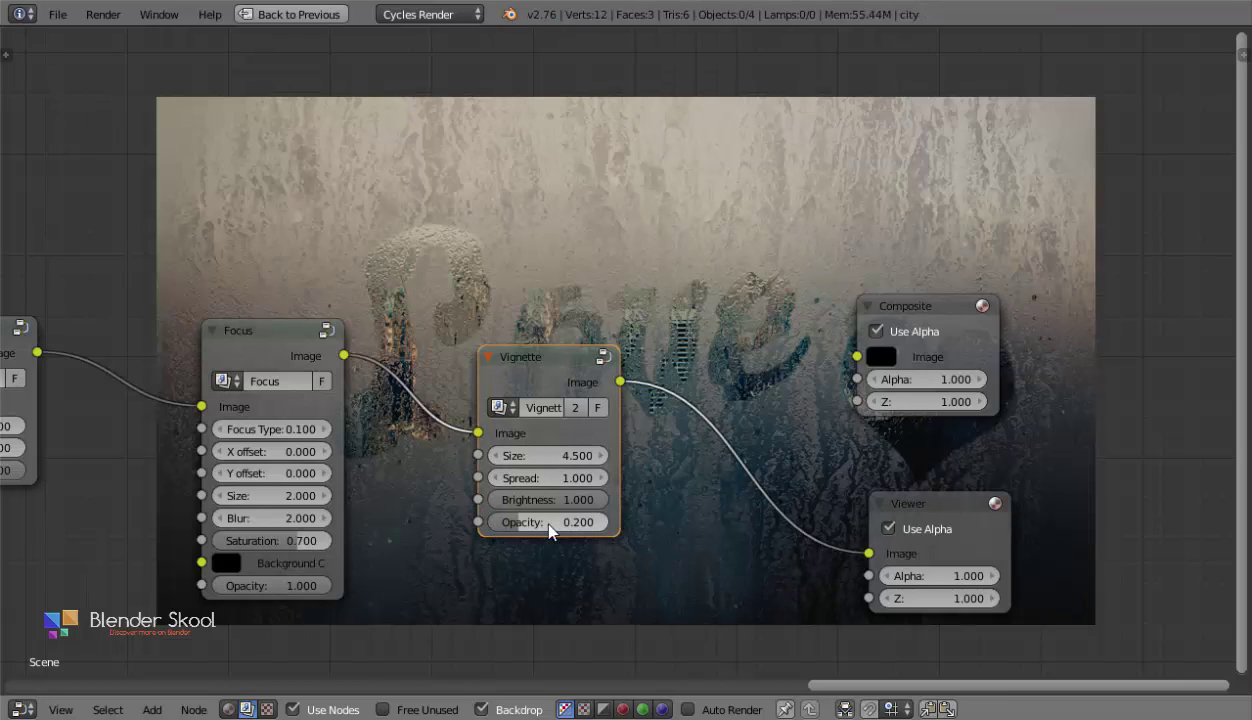
# Try stronger Vignette Opacity values of 0.3 and 0.4.
pyautogui.moveTo(558, 521); pyautogui.dragTo(575, 521)
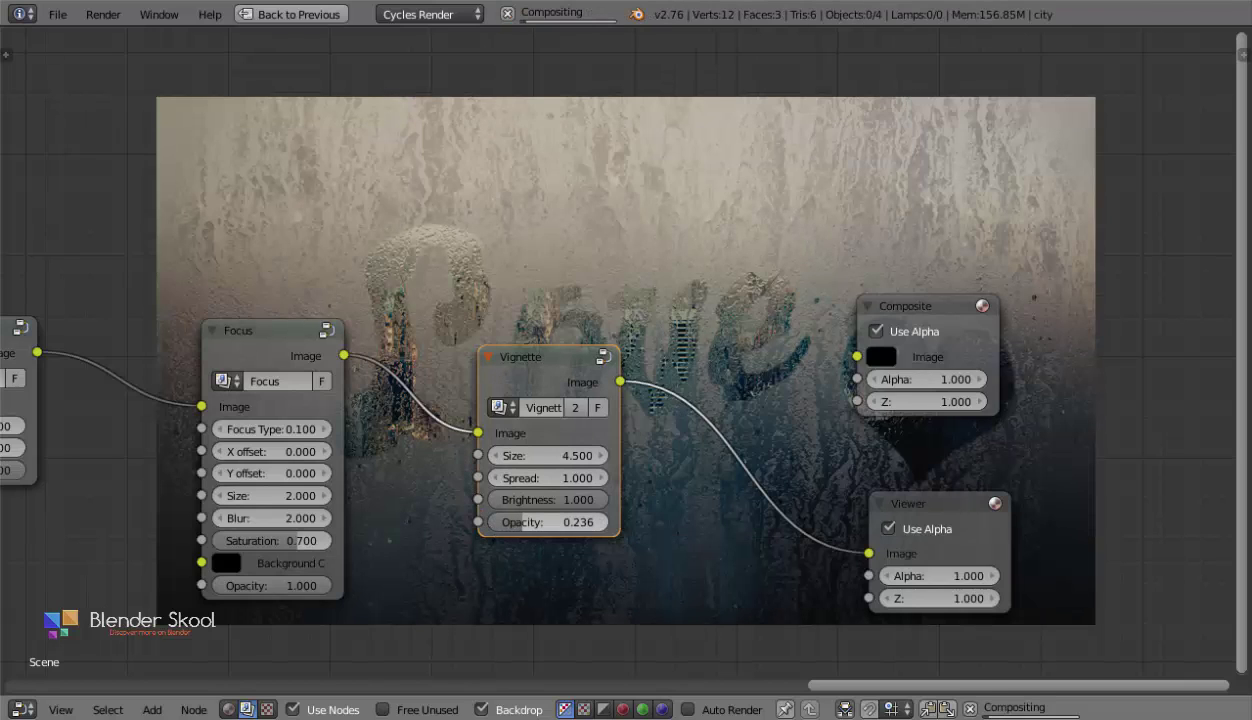
pyautogui.click(548, 521)
pyautogui.write('0.3')
pyautogui.press('Return')
pyautogui.moveTo(684, 383); pyautogui.dragTo(726, 457, button='middle')
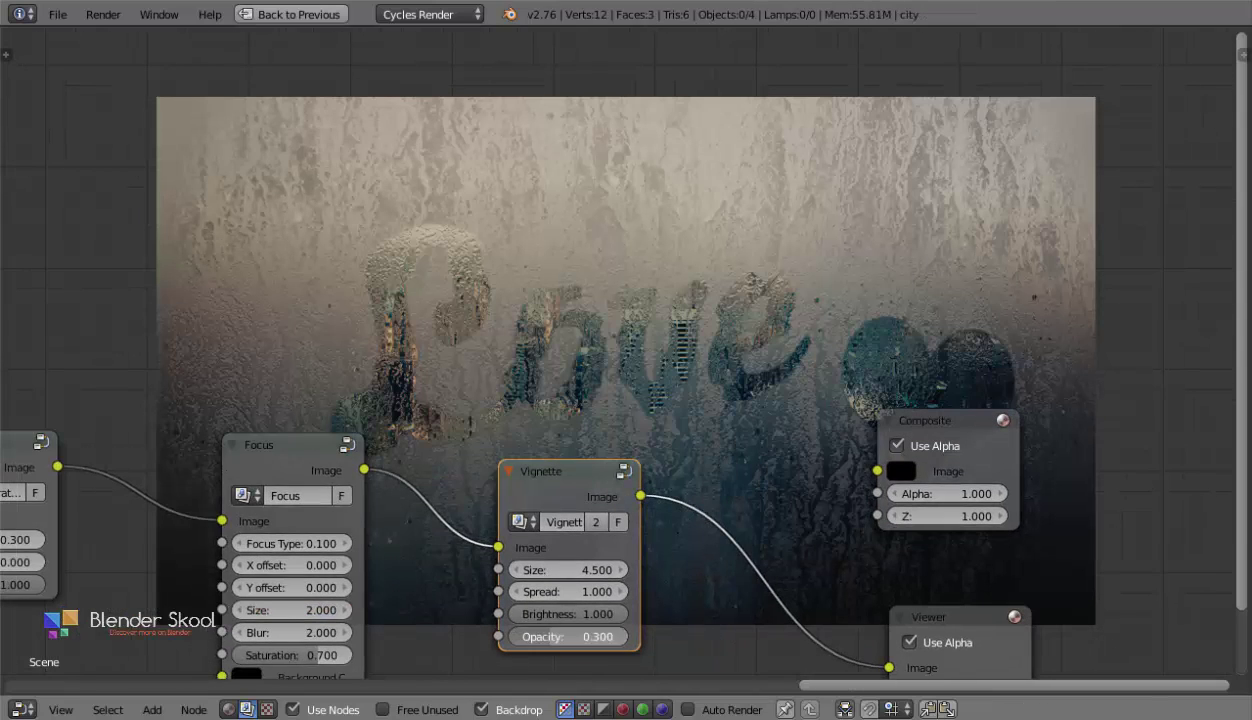
pyautogui.click(543, 637)
pyautogui.write('0.4')
pyautogui.press('Return')
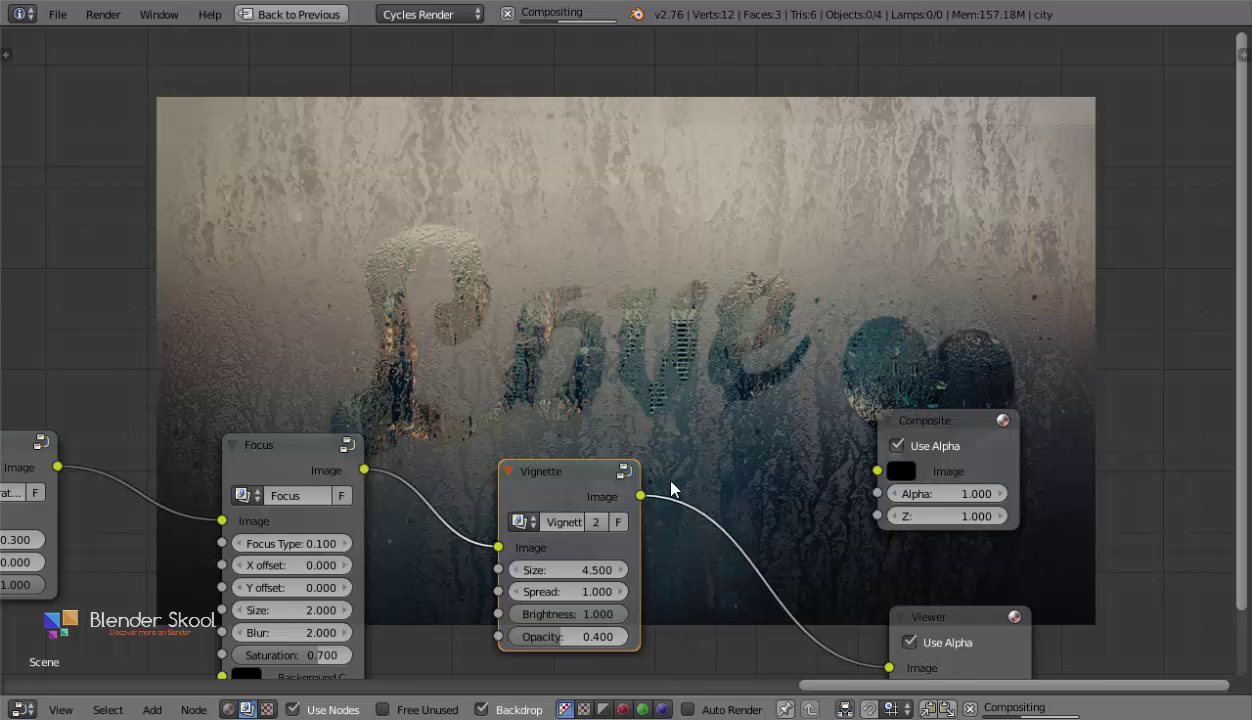
# Set the Vignette node's Opacity to 0.5.
pyautogui.moveTo(671, 489); pyautogui.dragTo(677, 427, button='middle')
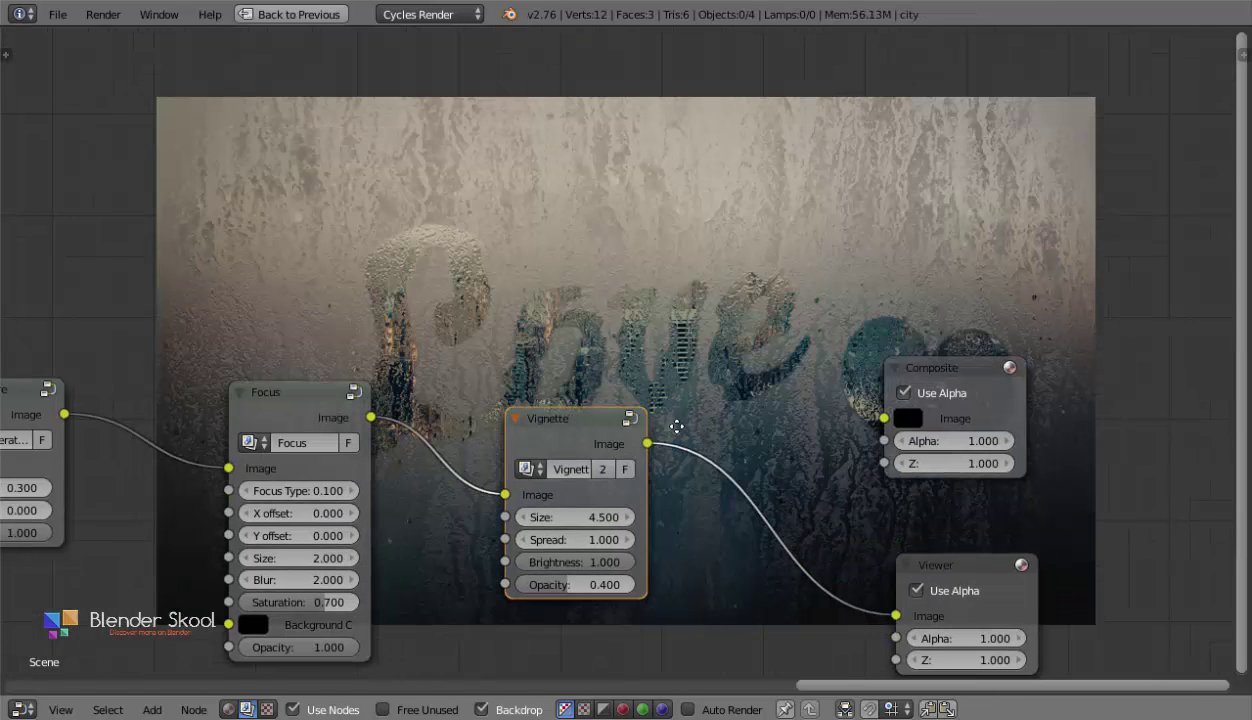
pyautogui.click(575, 584)
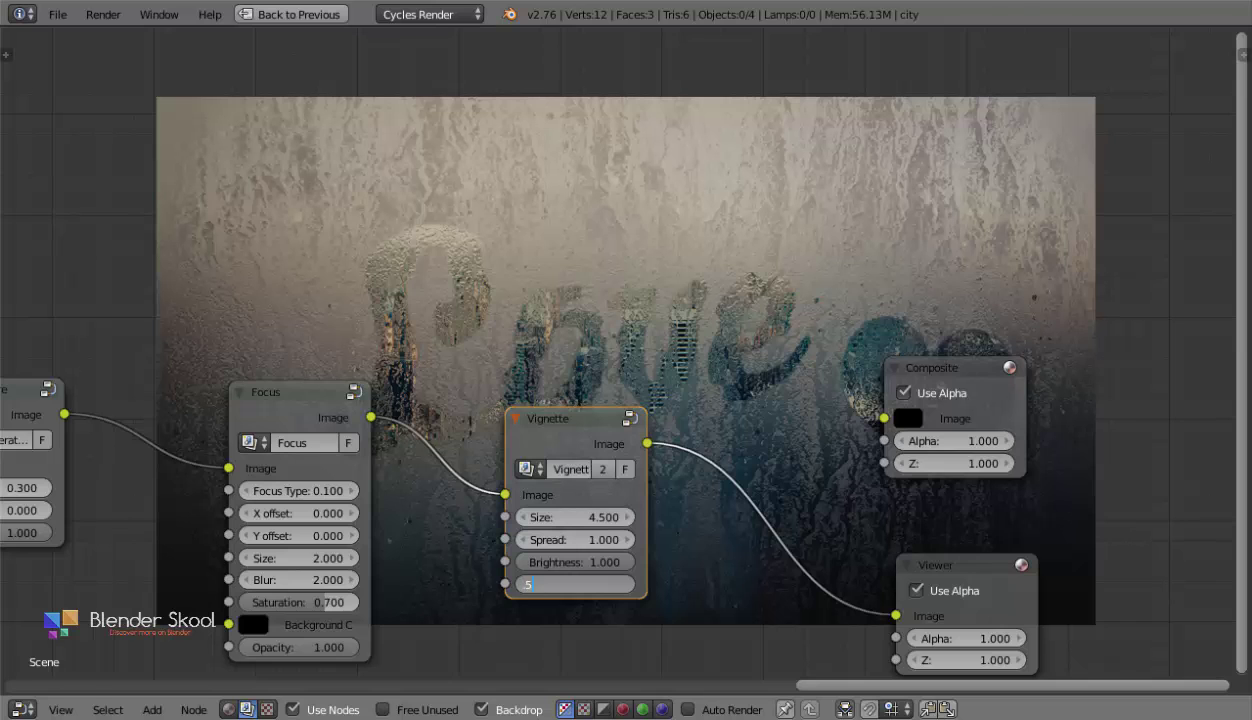
pyautogui.write('.5')
pyautogui.press('Return')
# Link the Vignette node's Image output to the Composite node's Image input and move the Composite node slightly higher.
pyautogui.moveTo(765, 458); pyautogui.dragTo(868, 590, button='middle')
pyautogui.scroll(-4, 818, 546)
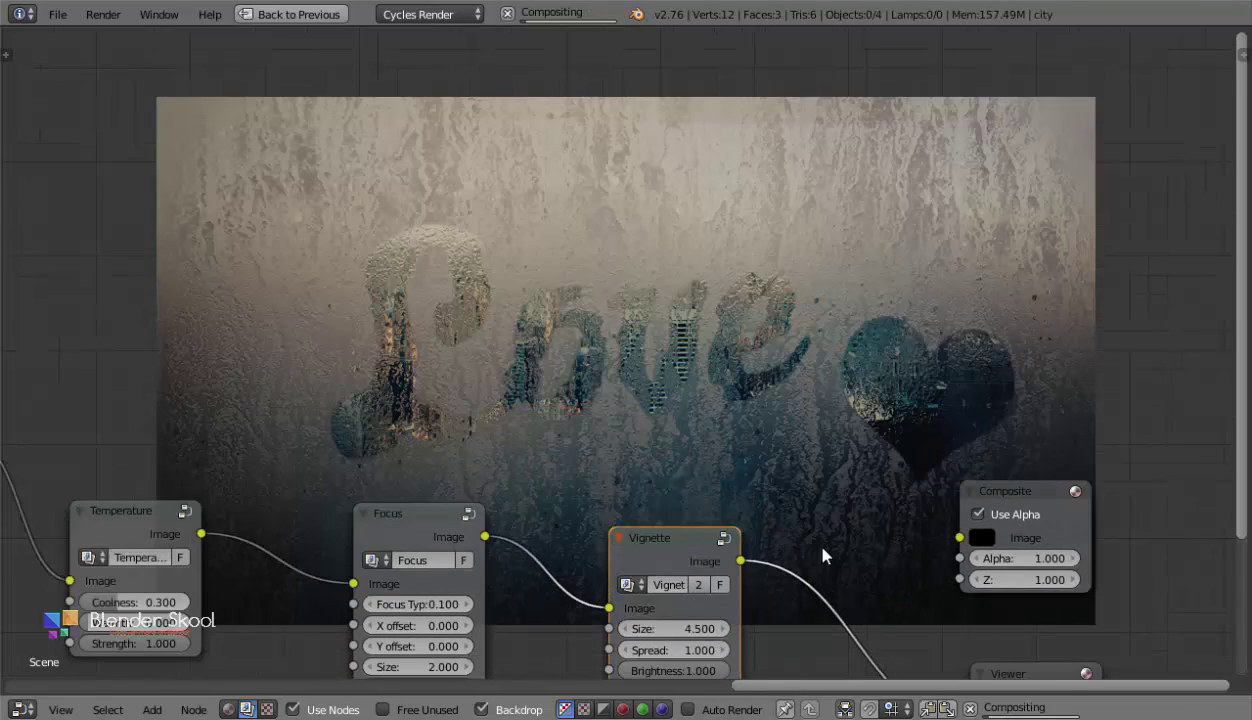
pyautogui.moveTo(756, 498); pyautogui.dragTo(551, 560, button='middle')
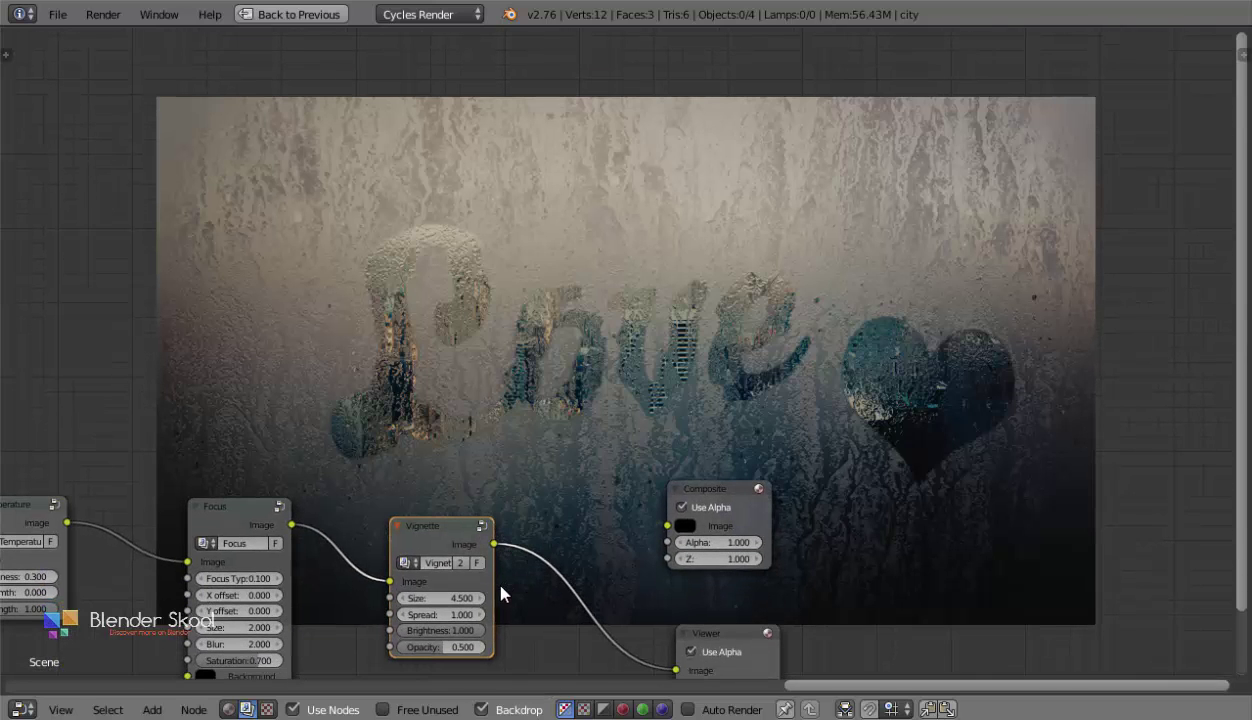
pyautogui.scroll(2, 476, 499)
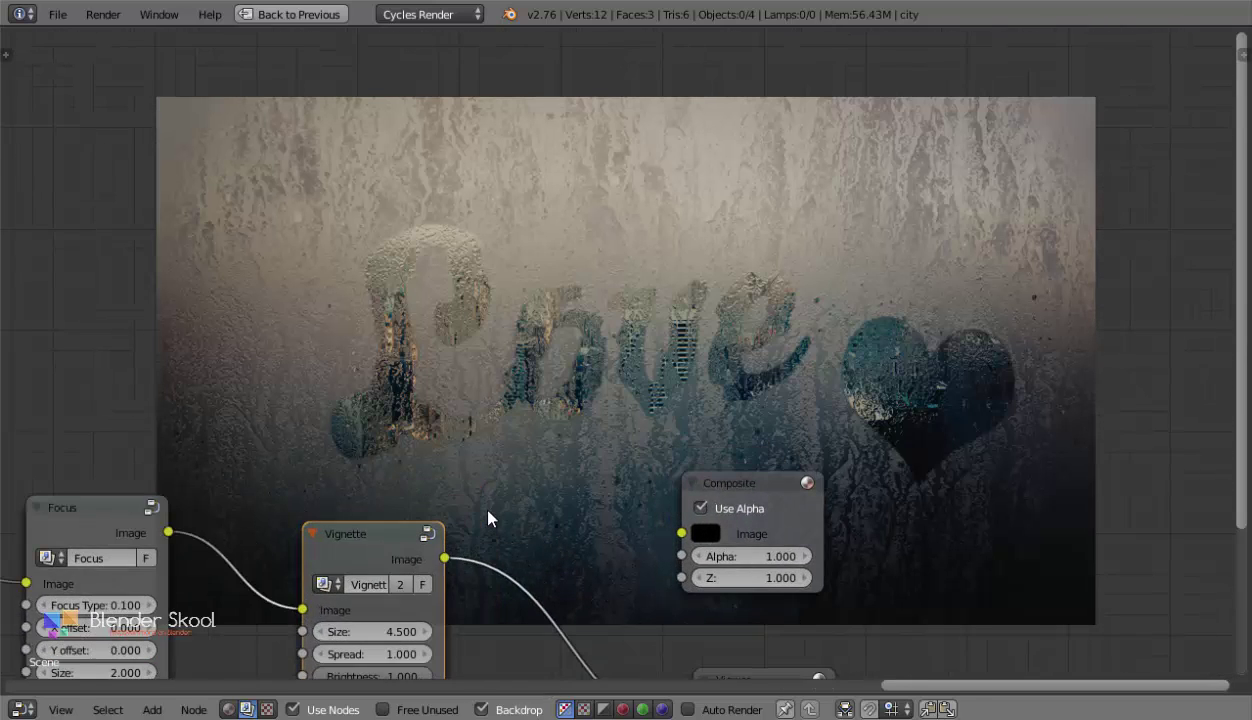
pyautogui.moveTo(430, 575); pyautogui.dragTo(457, 650)
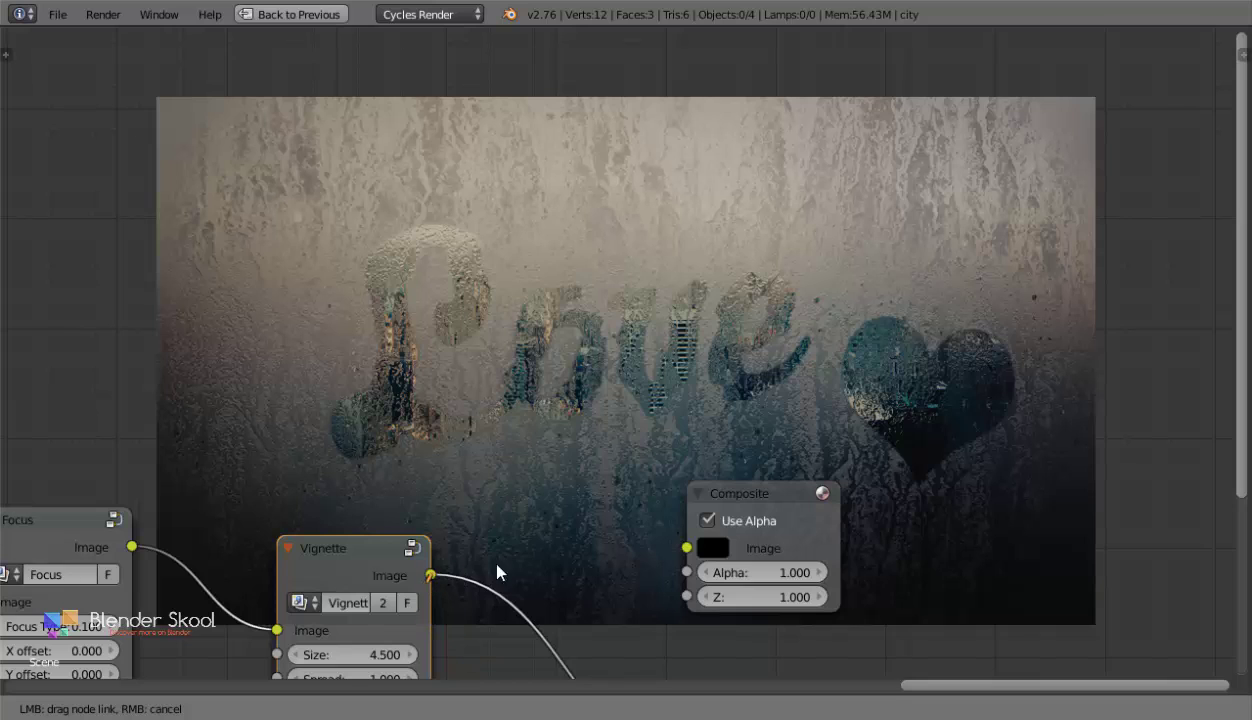
pyautogui.moveTo(498, 572); pyautogui.dragTo(685, 547)
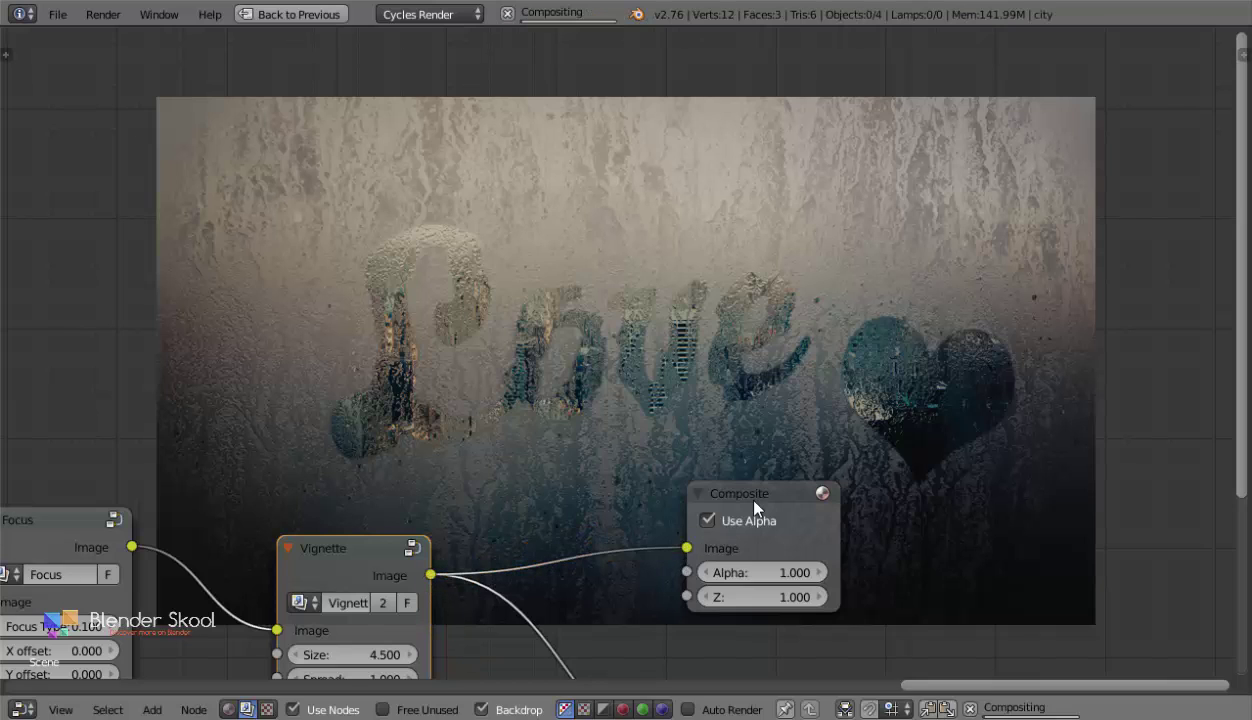
pyautogui.moveTo(753, 507); pyautogui.dragTo(770, 446)
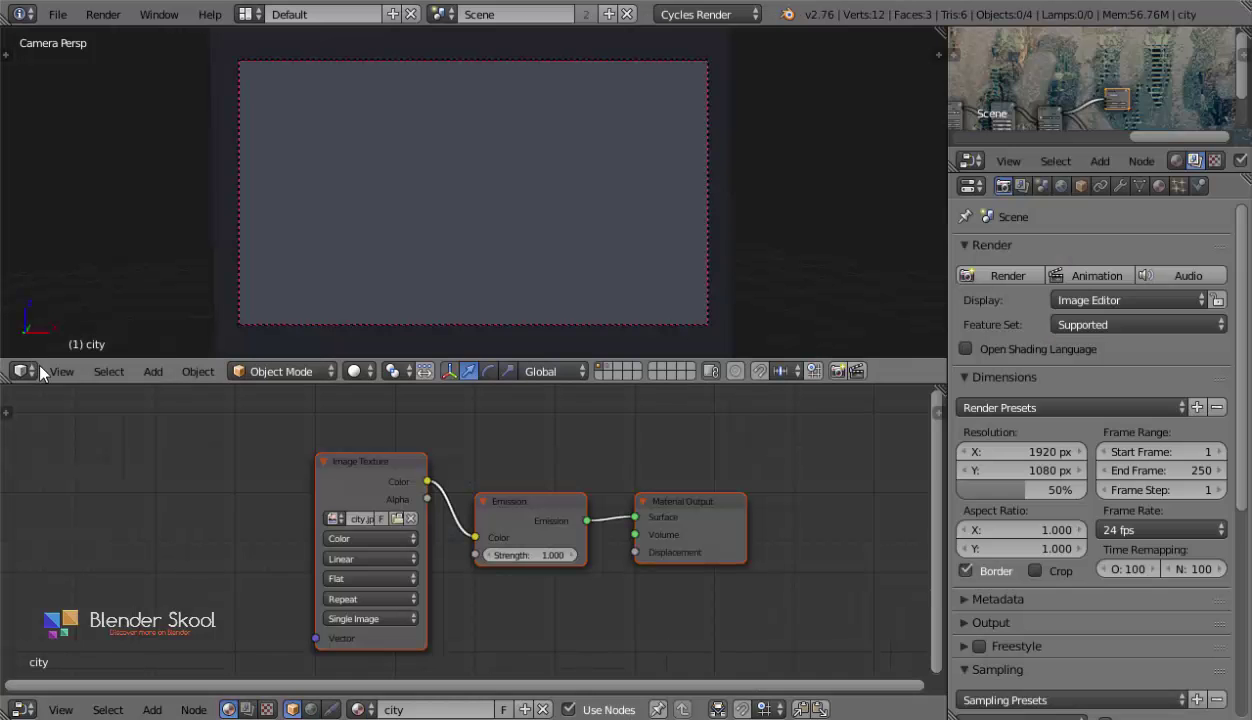
# Turn the 3D View area into a UV/Image Editor, show the Viewer Node image in it and maximize the area.
pyautogui.click(38, 371)
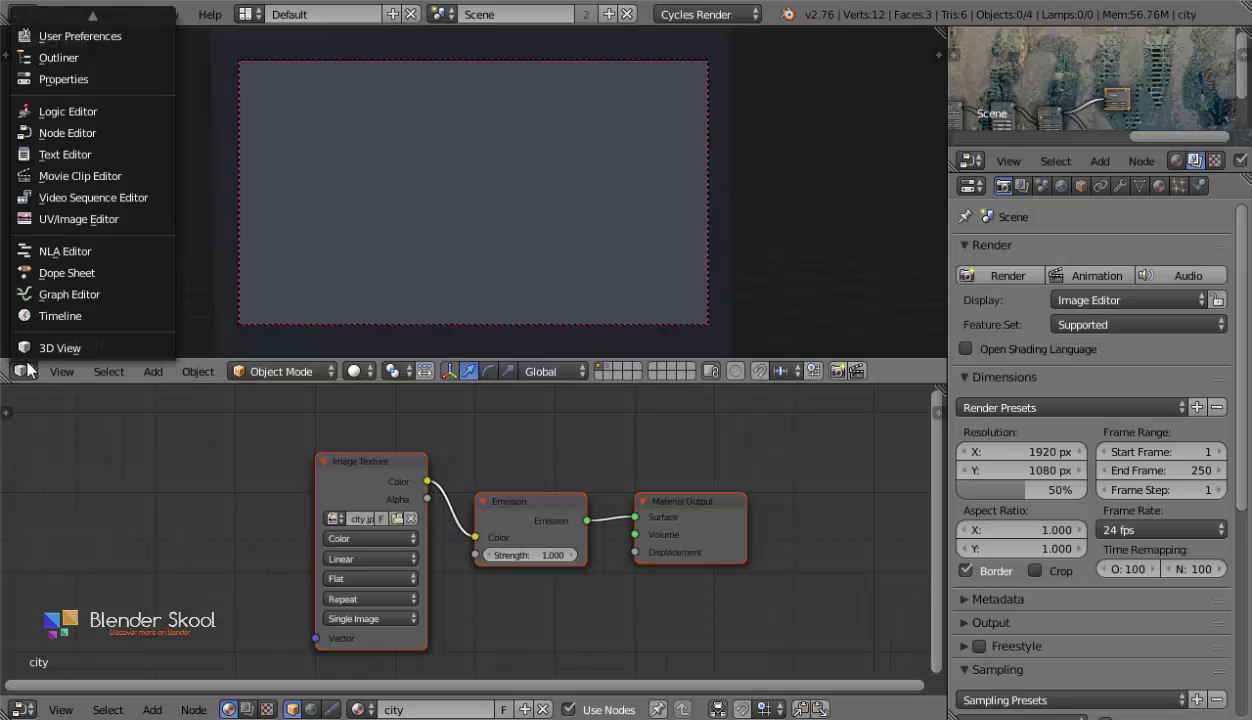
pyautogui.click(87, 218)
pyautogui.click(157, 376)
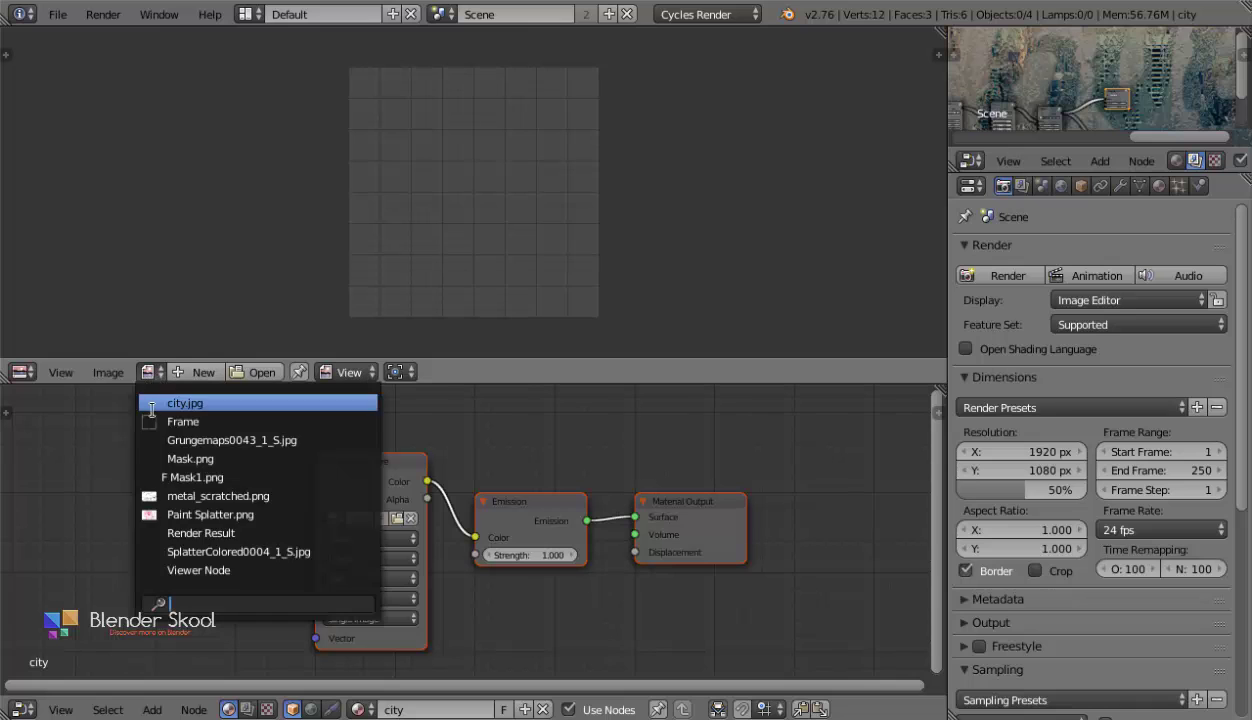
pyautogui.click(195, 567)
pyautogui.hotkey('ctrl', 'space')
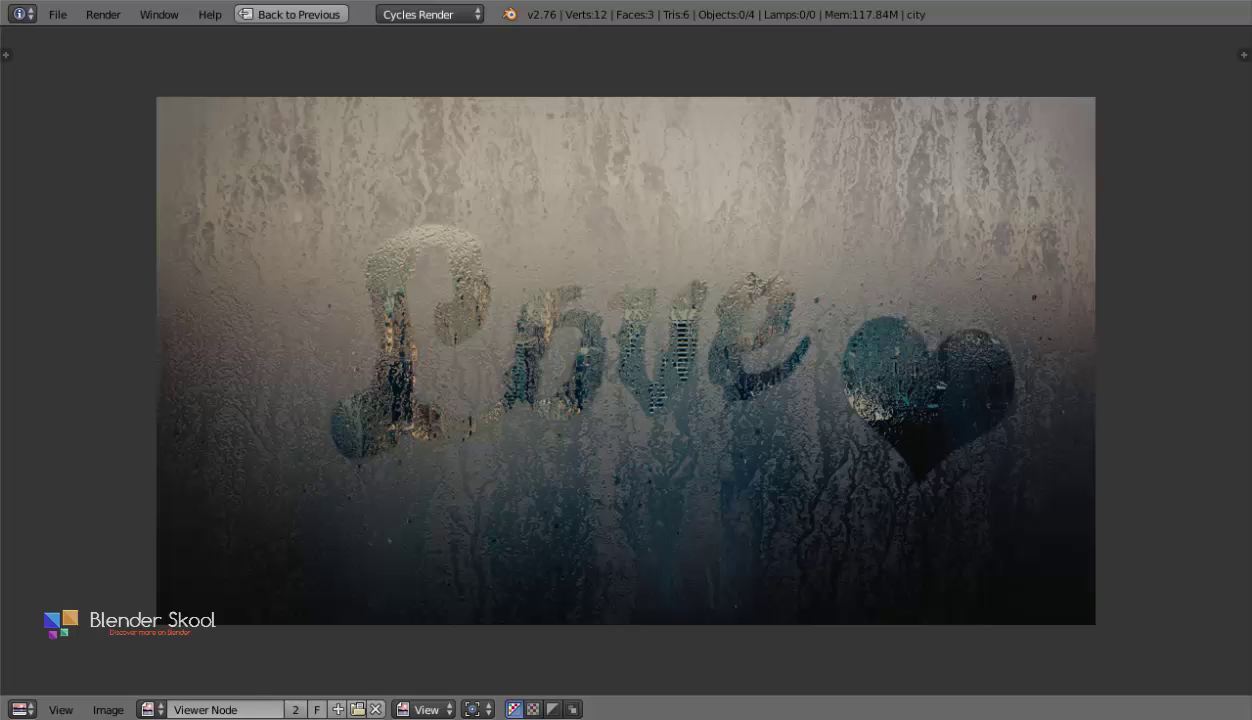
# Switch to Photos and bring up fog_on_glass.png to compare it with the composited image.
pyautogui.click(609, 637)
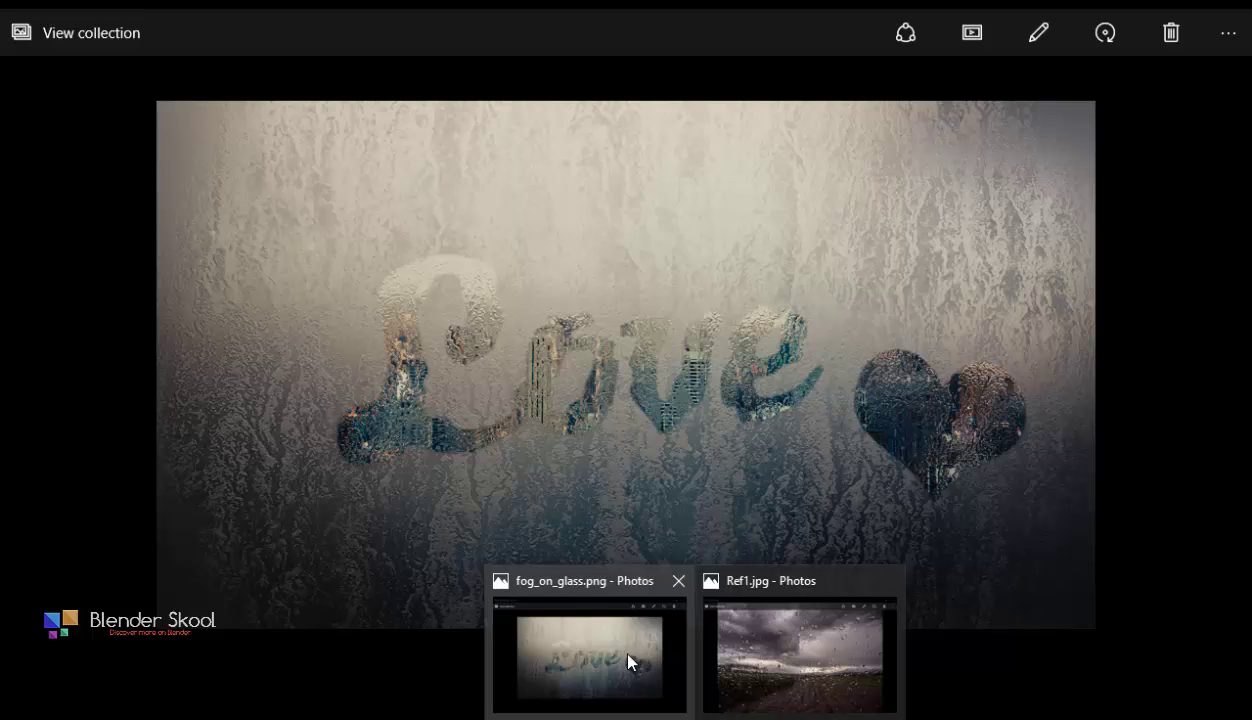